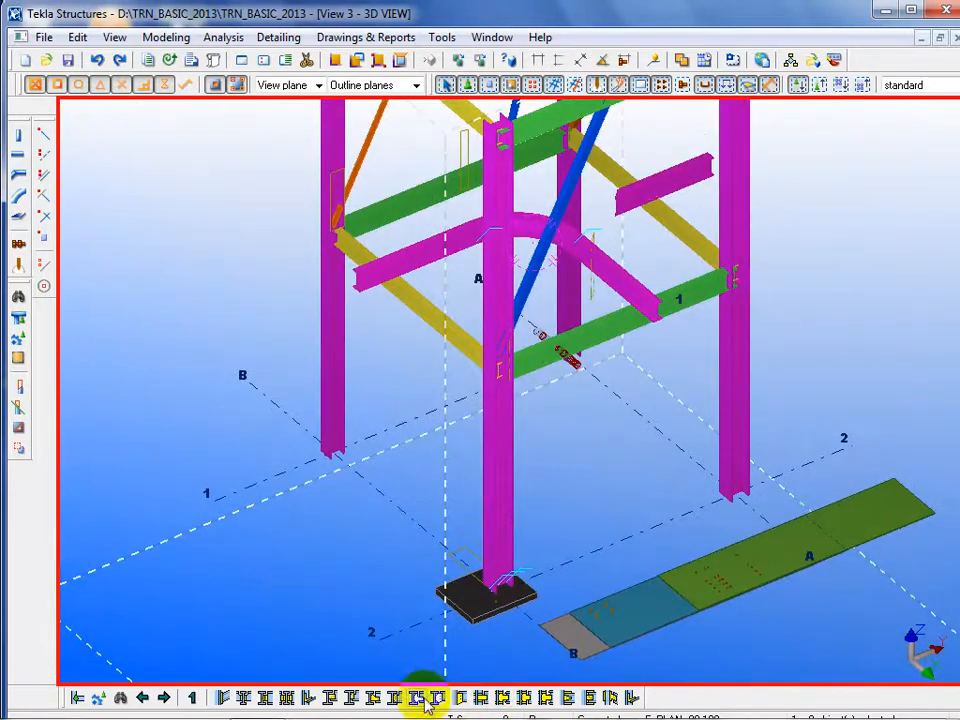
Browse through the connection component sets to set 5
left_click(165, 697)
left_click(165, 697)
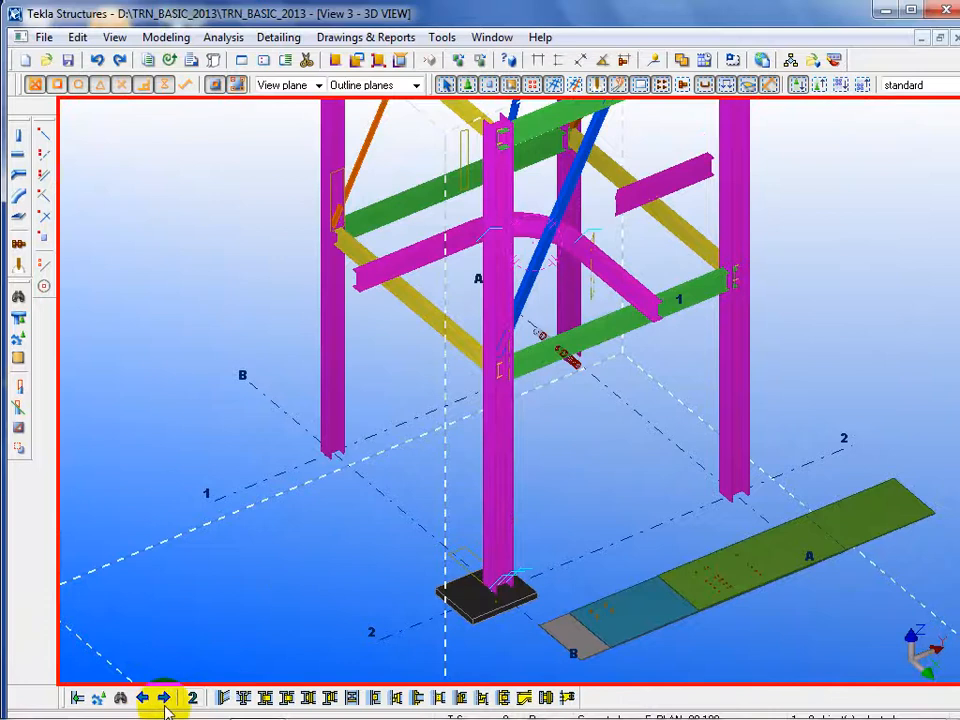
left_click(165, 697)
left_click(165, 697)
left_click(165, 697)
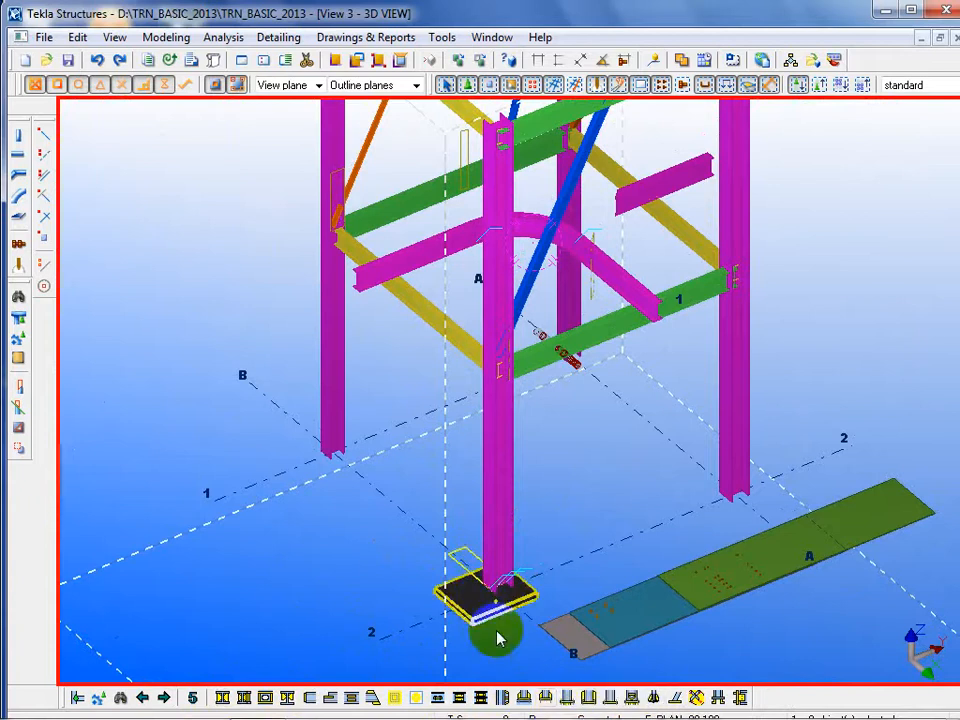
Examine the column base plate at grid B-2 and the beam-to-column joint above it
scroll(478, 608, "up", 1)
scroll(480, 610, "up", 3)
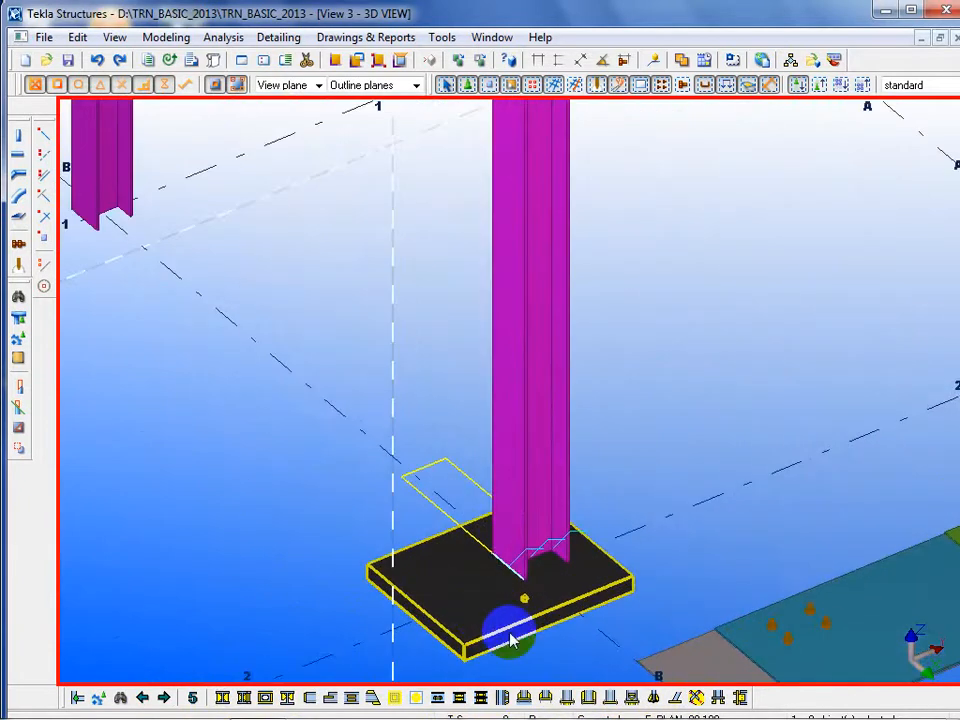
scroll(510, 640, "up", 3)
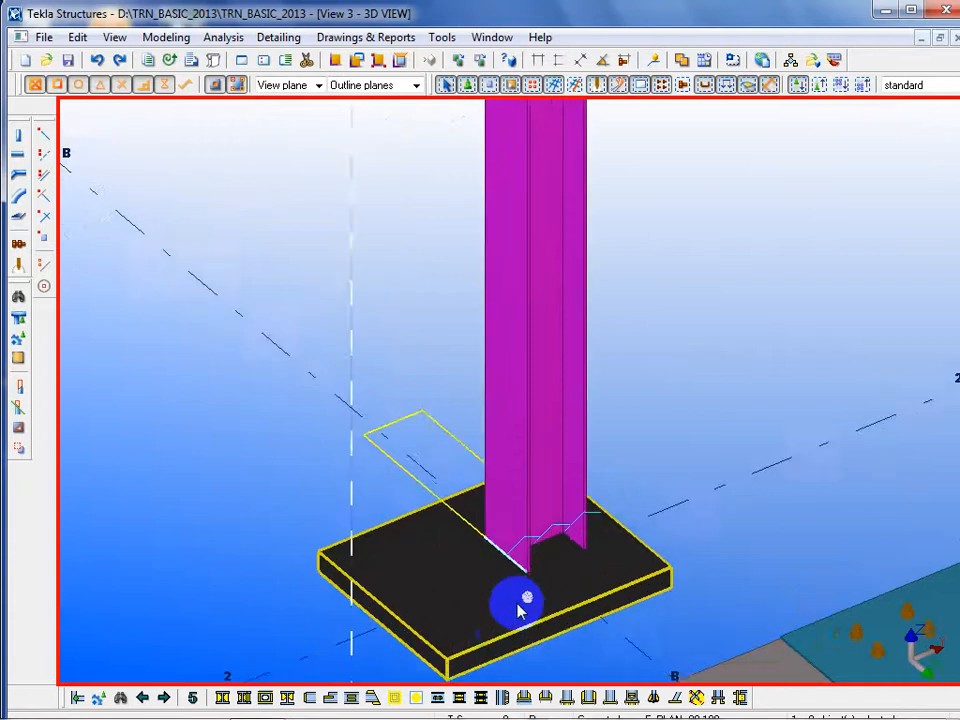
scroll(527, 565, "down", 6)
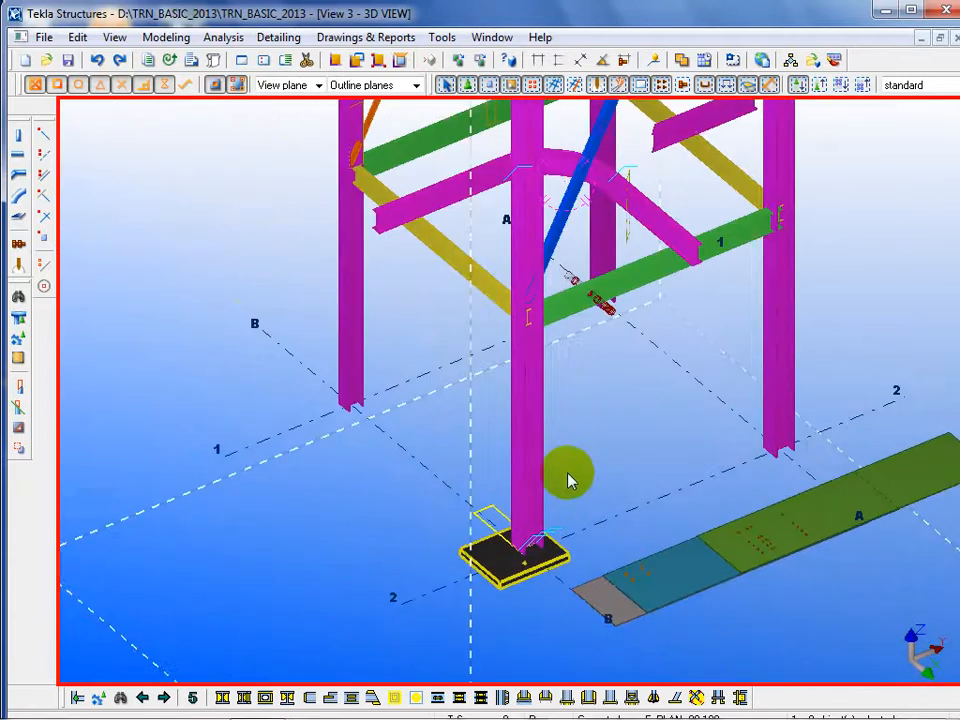
middle_click_drag(593, 422, 611, 484)
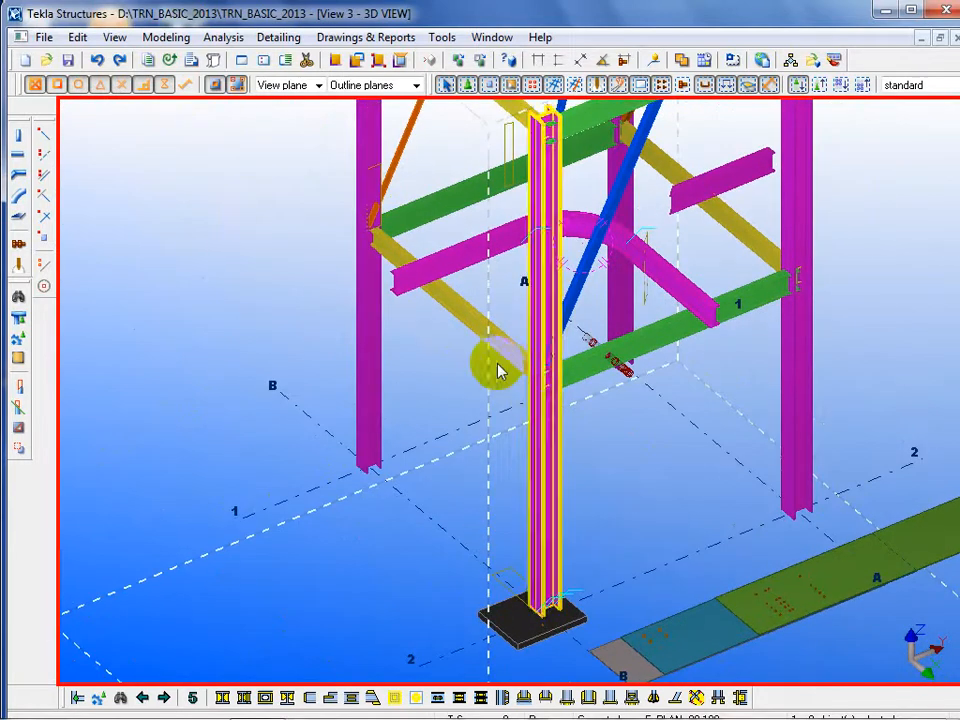
scroll(495, 368, "up", 3)
middle_click_drag(676, 435, 584, 508)
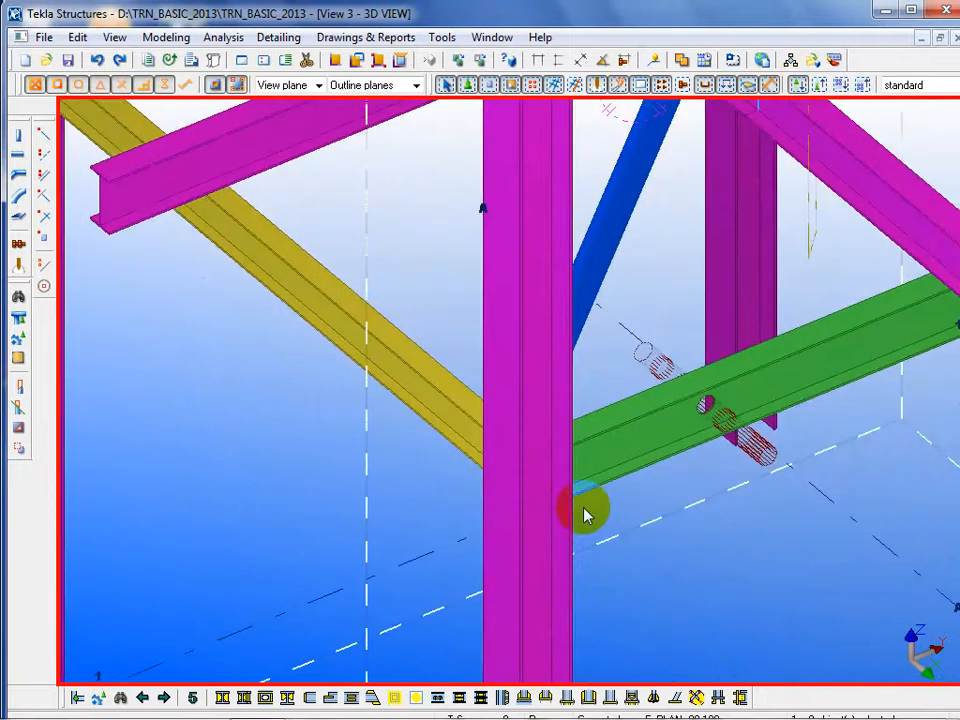
scroll(564, 456, "down", 4)
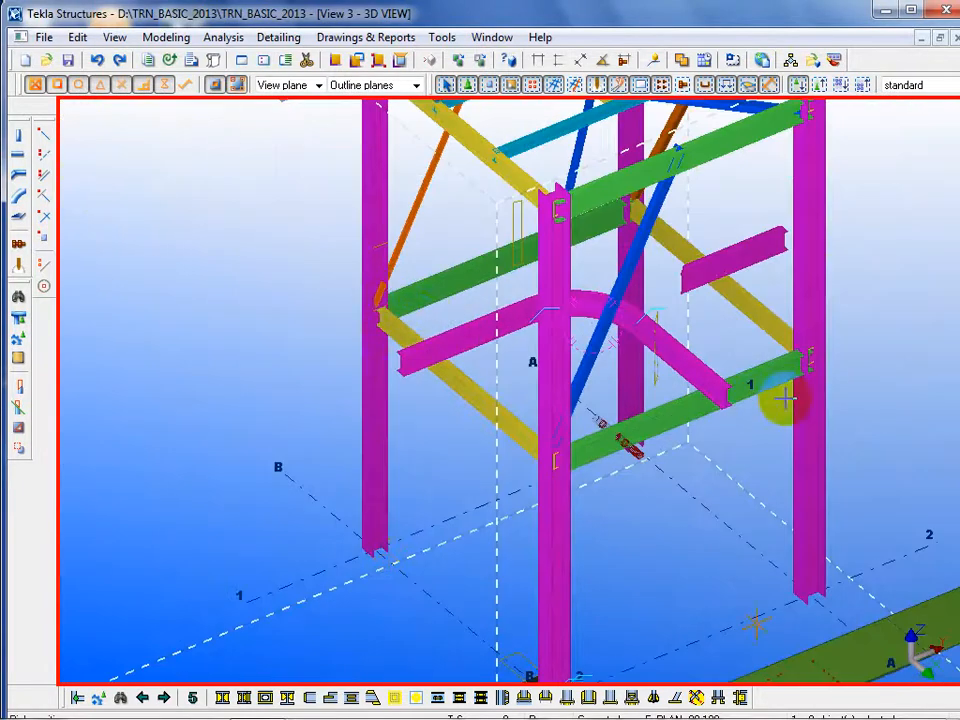
Change the class of the HEA240 column at grid B-1 to 1
left_click(377, 320)
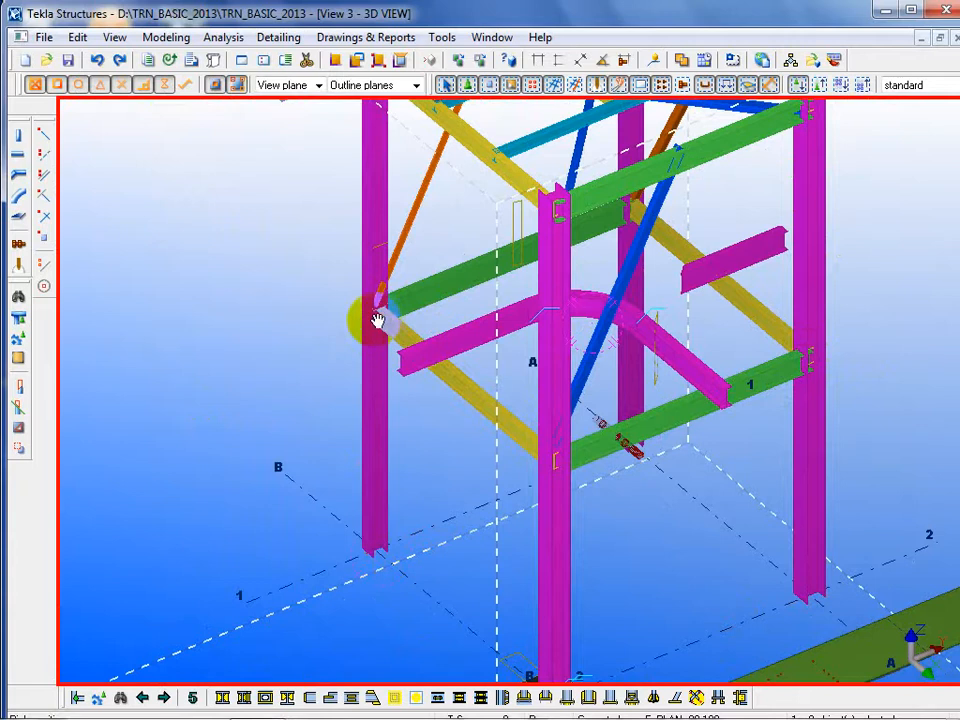
left_click_drag(285, 376, 345, 335)
scroll(371, 317, "up", 8)
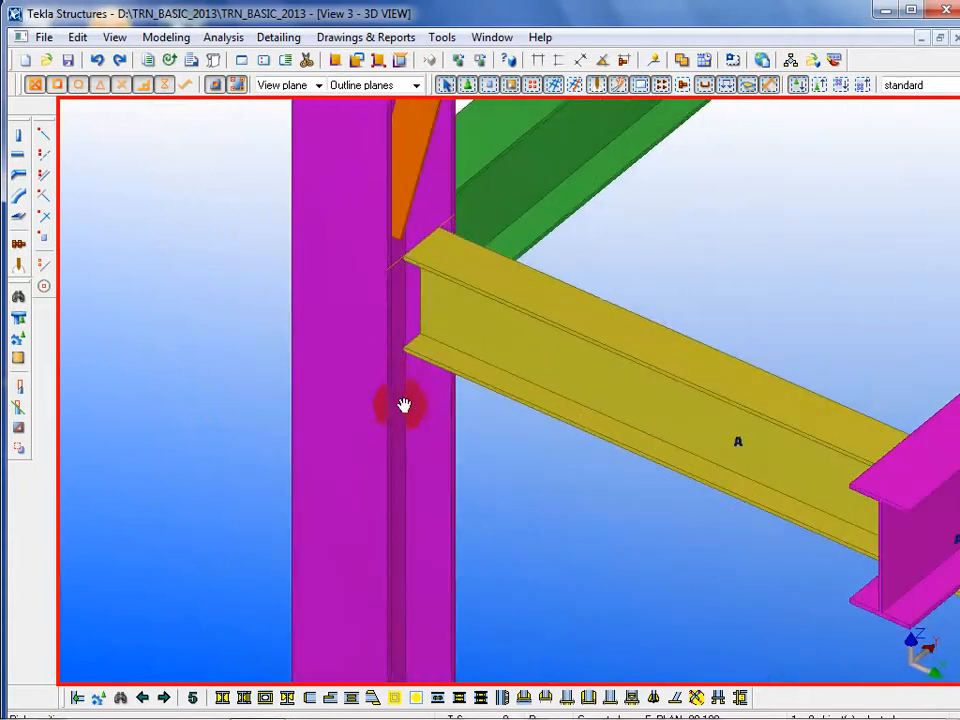
double_click(388, 466)
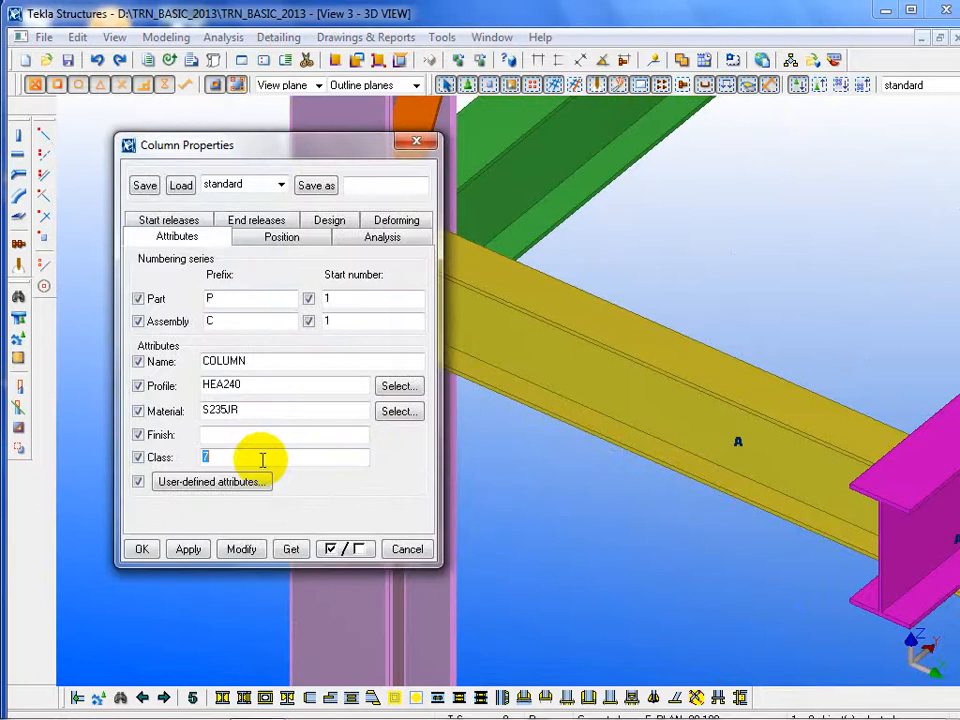
type("1")
left_click(242, 549)
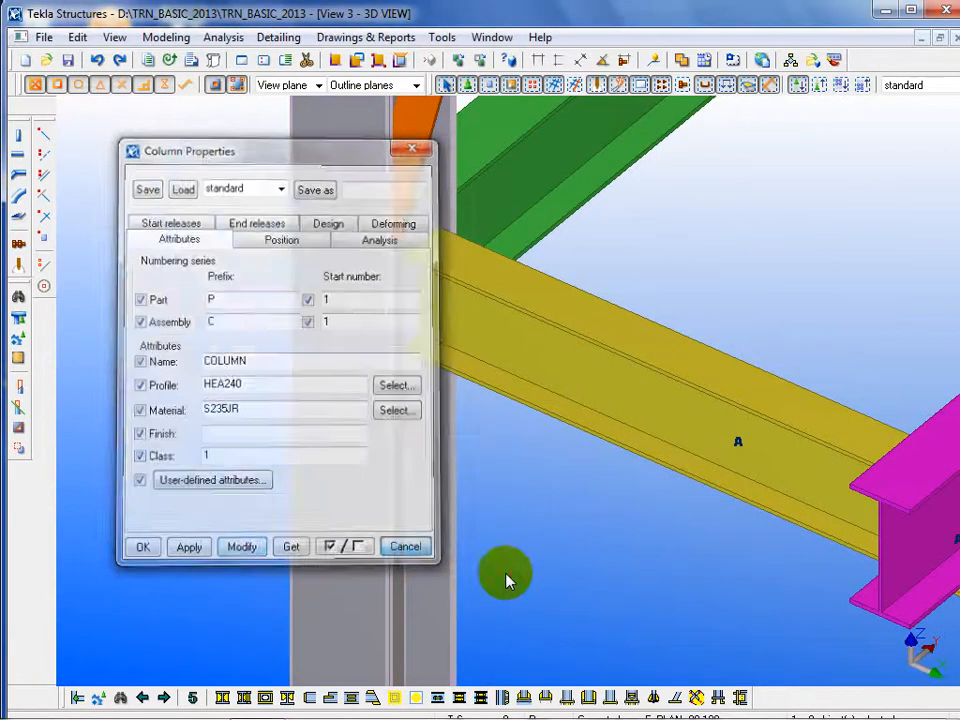
Set the class of the column at grid B-1 to 3 and close its properties
middle_click_drag(567, 551, 404, 508, "ctrl")
double_click(404, 508)
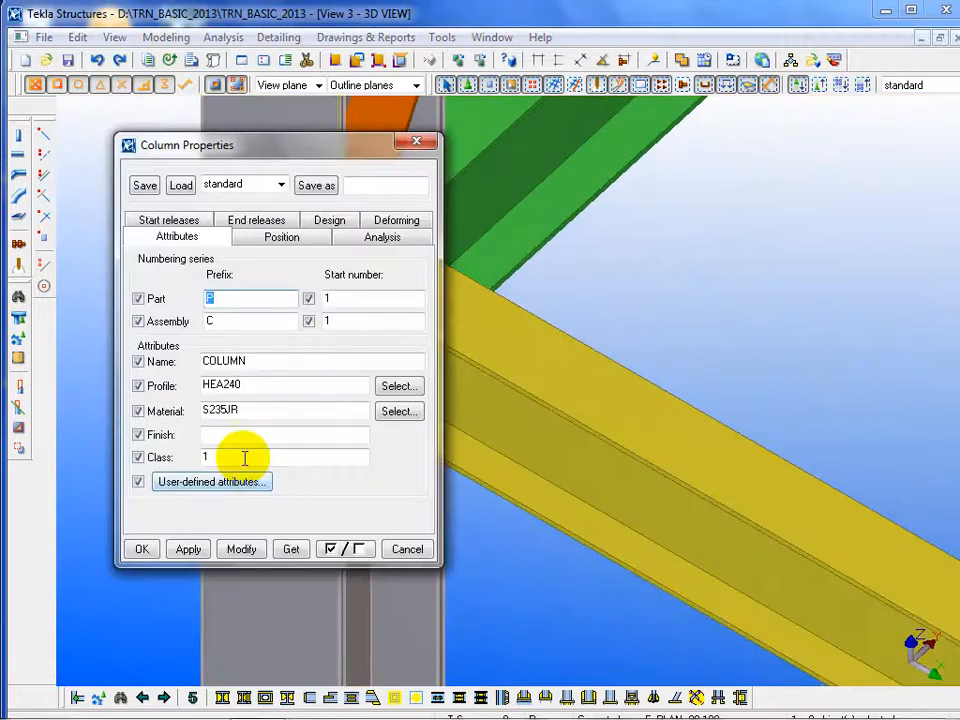
double_click(244, 457)
type("3")
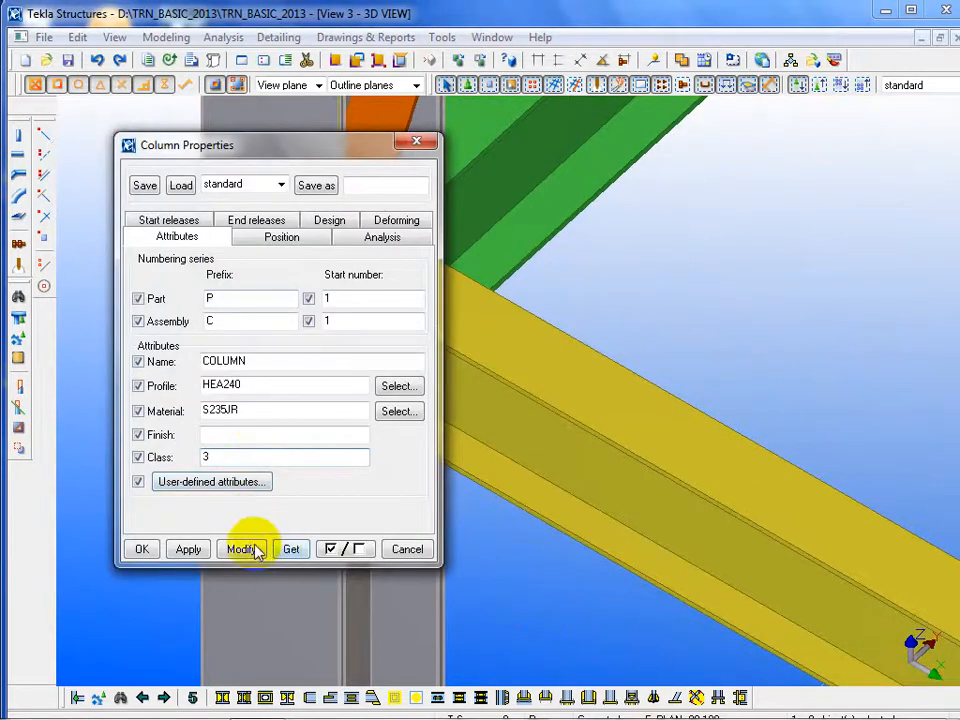
left_click(241, 549)
left_click(405, 549)
Delete the fitting at the end of the yellow beam where it meets the green column at grid B-1
mouse_move(659, 621)
middle_mouse_down()
mouse_move(581, 609)
mouse_move(553, 574)
mouse_move(504, 569)
middle_mouse_up()
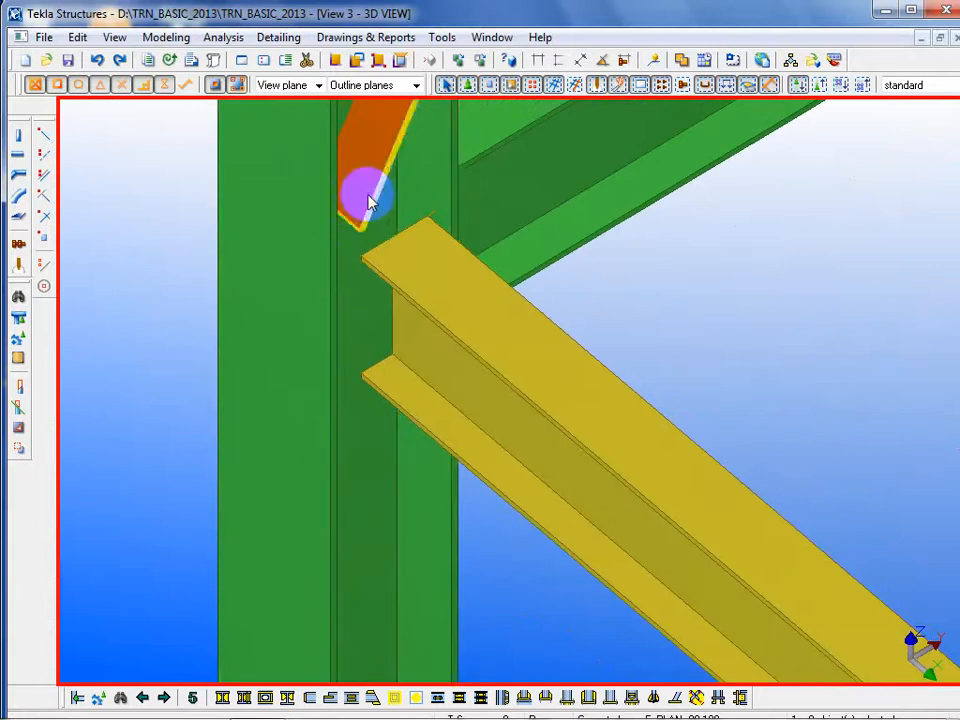
left_click(349, 265)
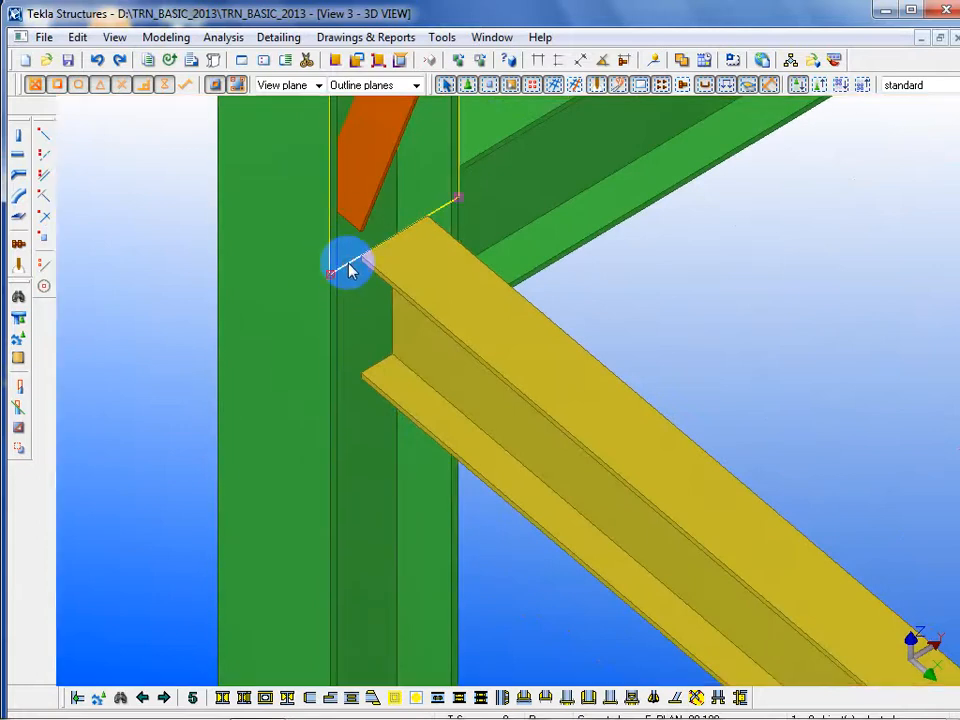
key("Delete")
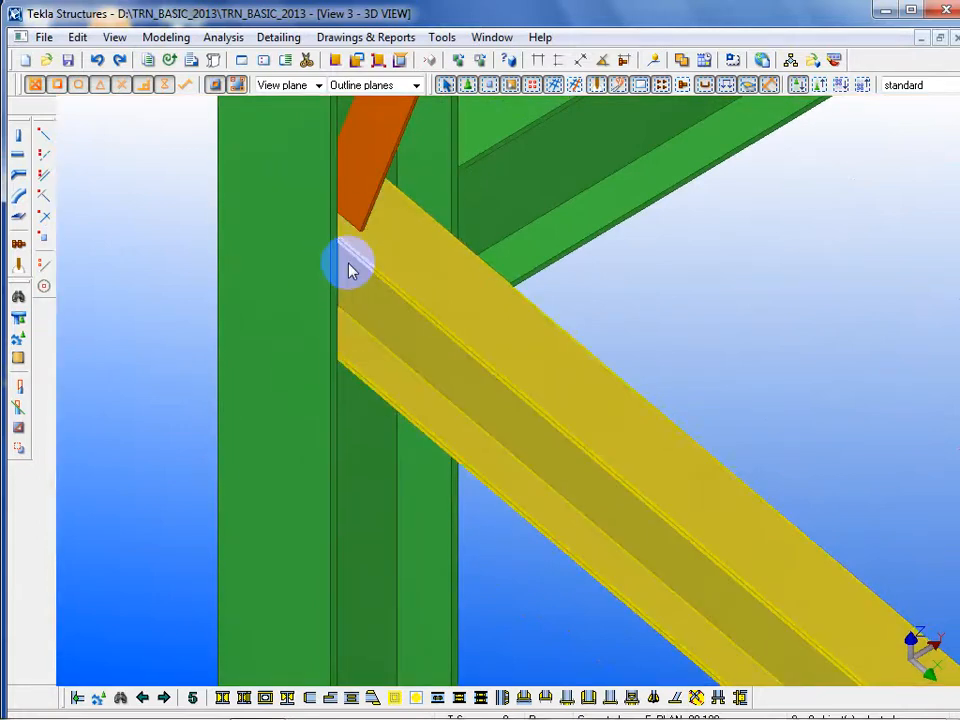
left_click(522, 601)
middle_click_drag(515, 609, 550, 566, "ctrl")
scroll(548, 565, "down", 8)
scroll(505, 318, "up", 5)
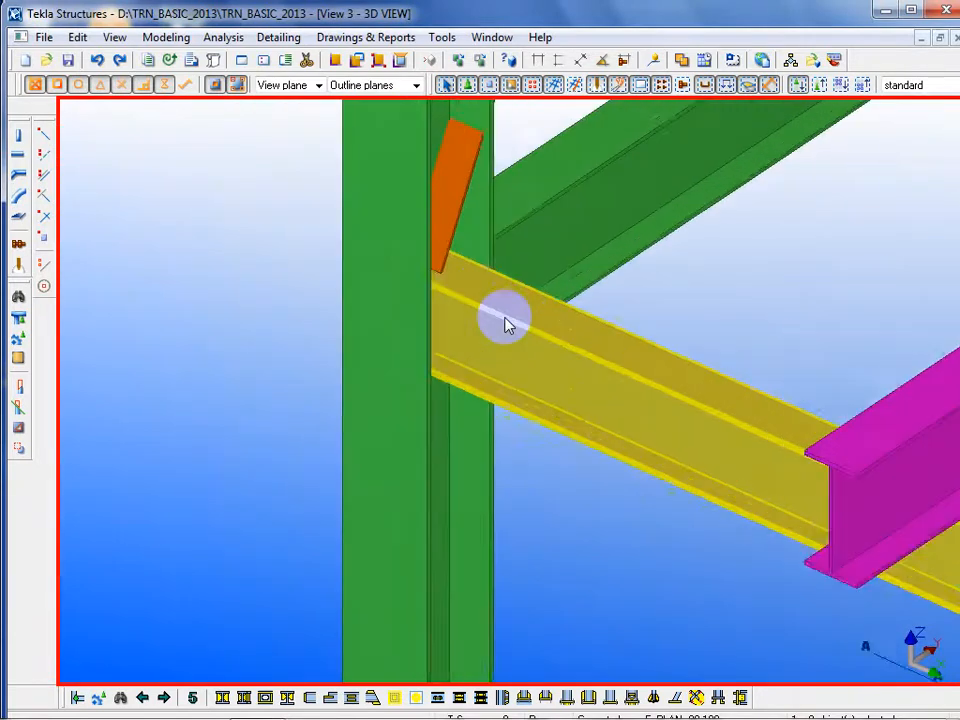
middle_click_drag(505, 318, 349, 471)
left_click(565, 442)
Make the named view Plan 86.100_TOS visible and close the views list
left_click(492, 37)
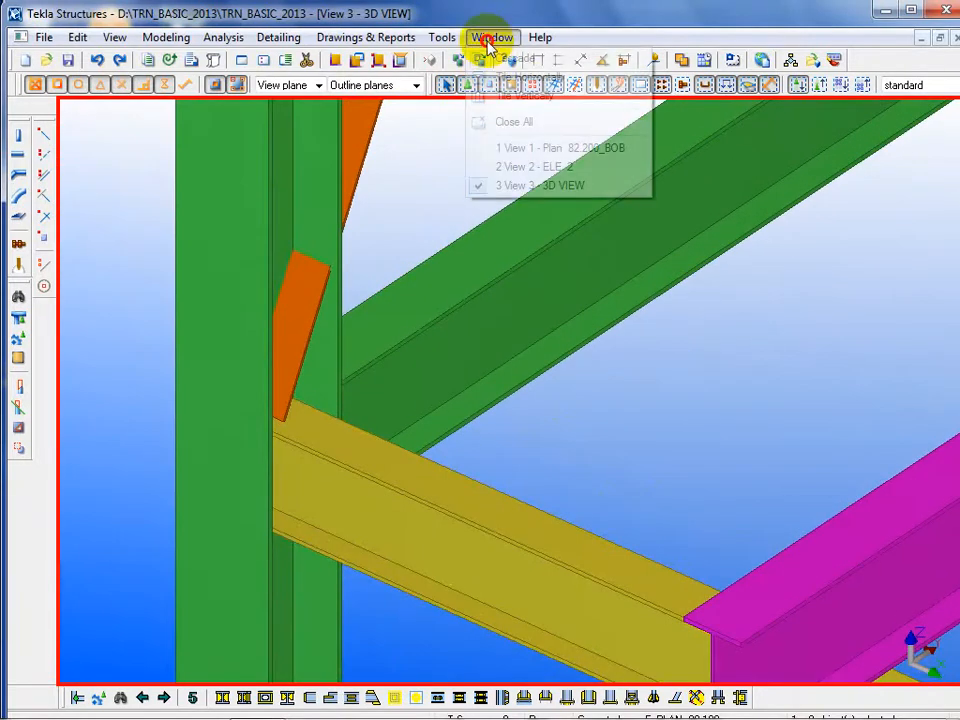
left_click(520, 185)
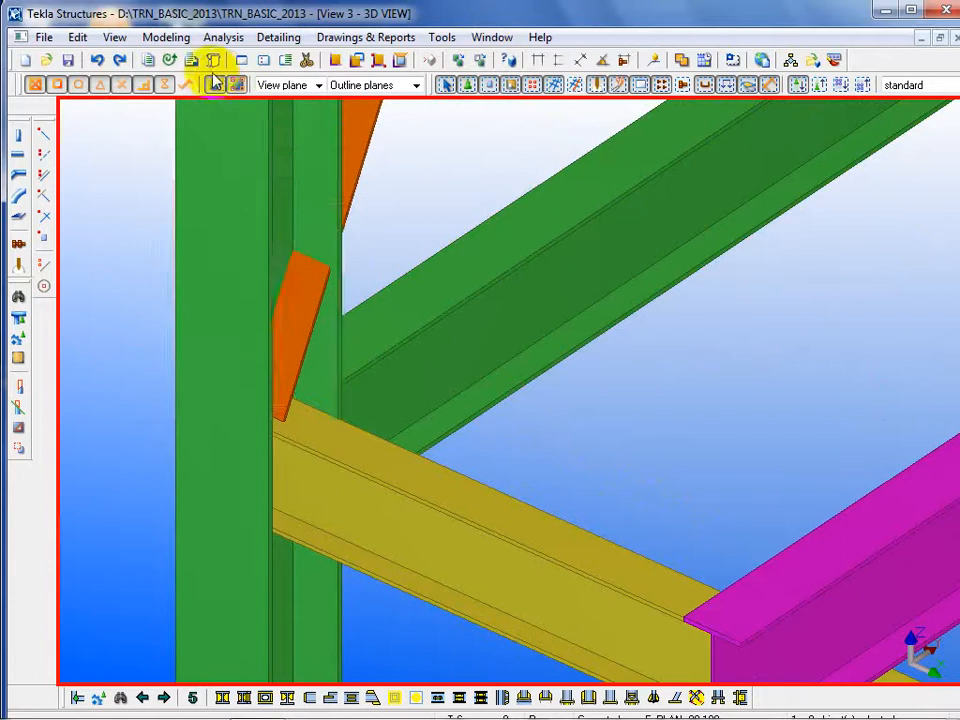
left_click(285, 61)
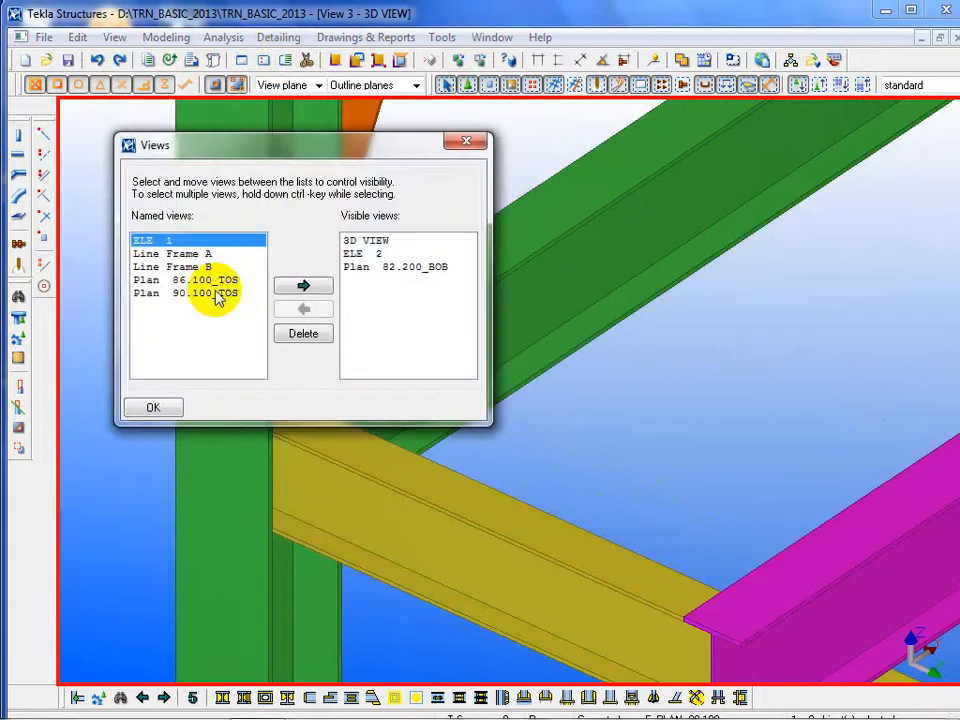
double_click(214, 281)
left_click(465, 142)
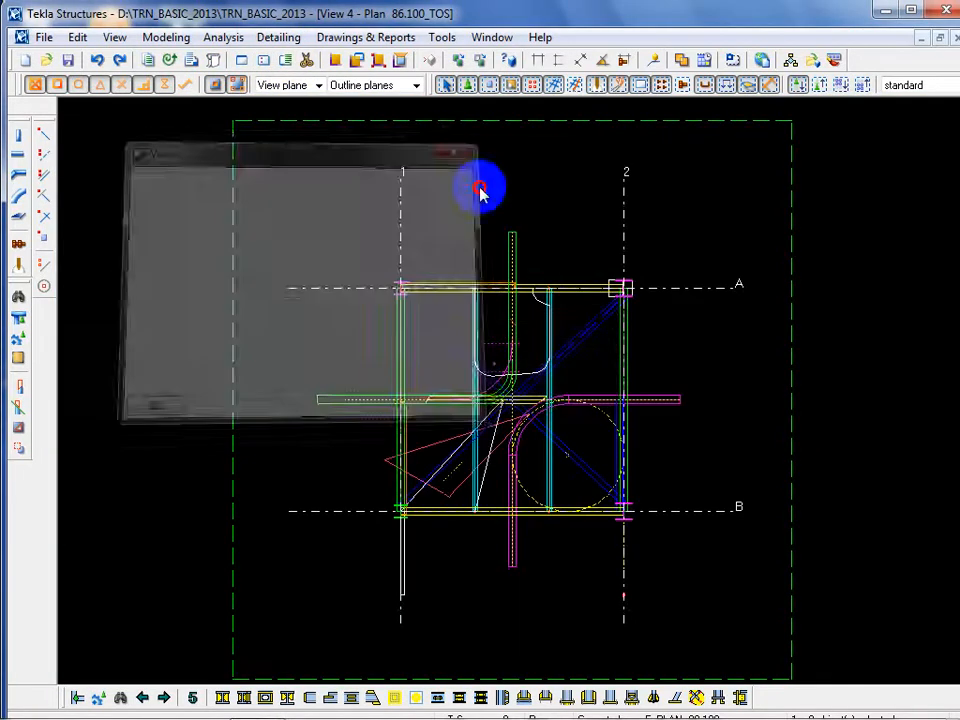
scroll(381, 285, "up", 5)
scroll(381, 297, "down", 5)
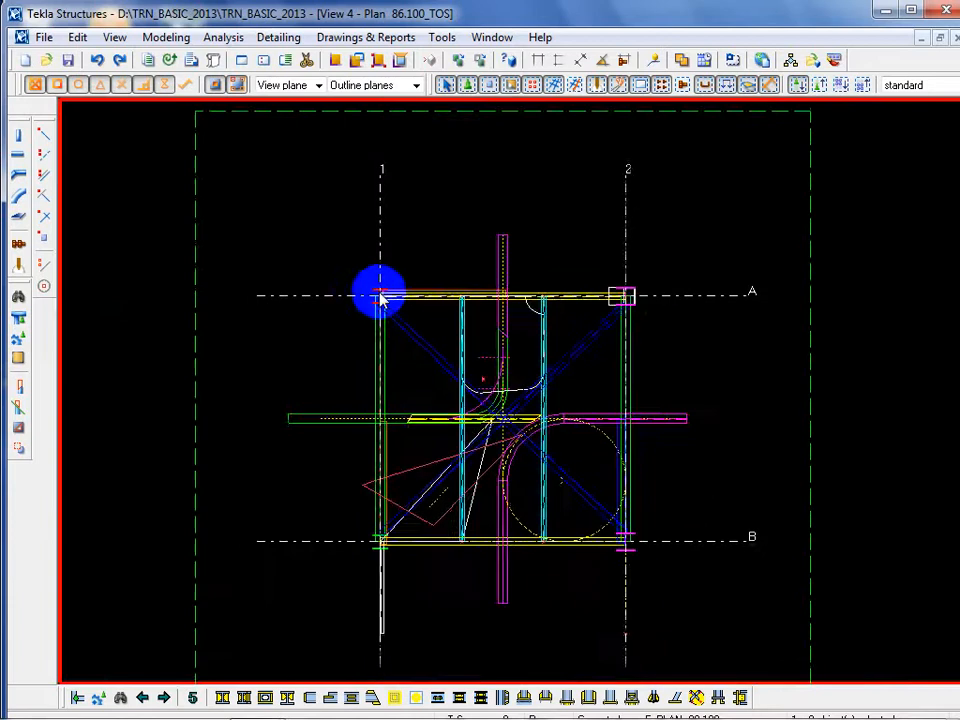
Return to the 3D view and select the yellow beam running along grid line B
left_click(490, 37)
left_click(518, 188)
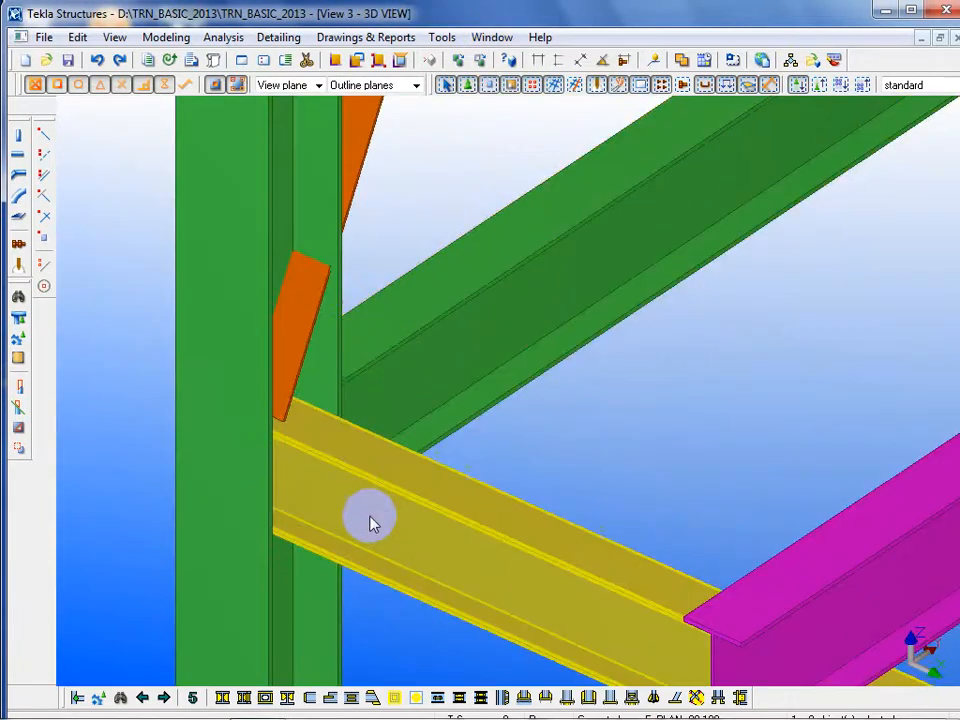
left_click(364, 467)
scroll(333, 437, "down", 5)
scroll(338, 444, "down", 3)
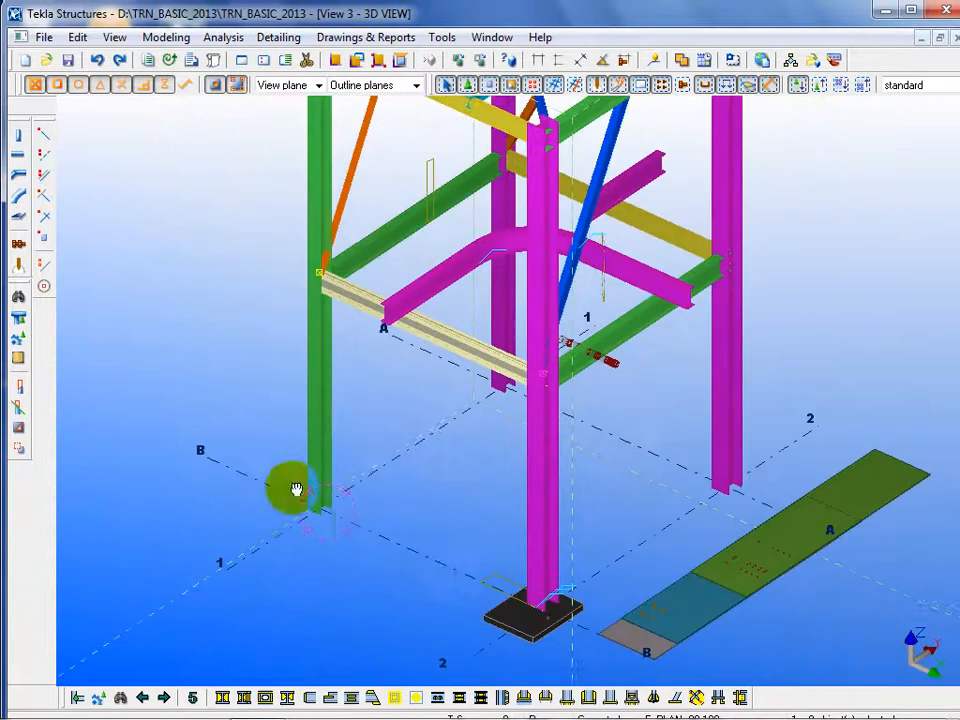
Switch to Plan 86.100_TOS and examine the selected beam's end at the column on grid B-1
left_click(485, 38)
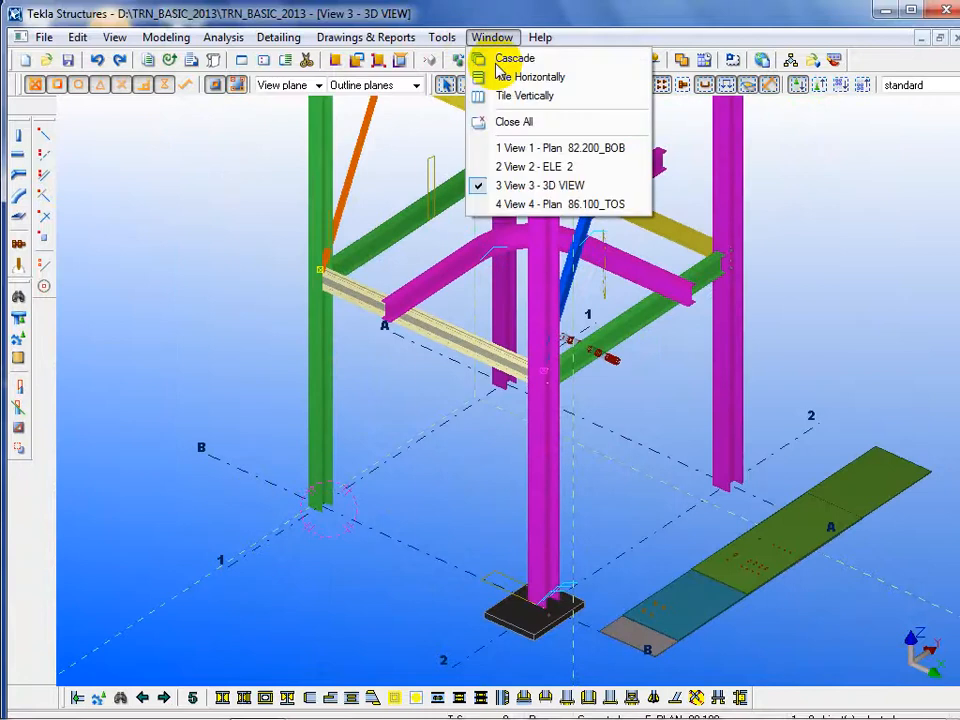
left_click(530, 205)
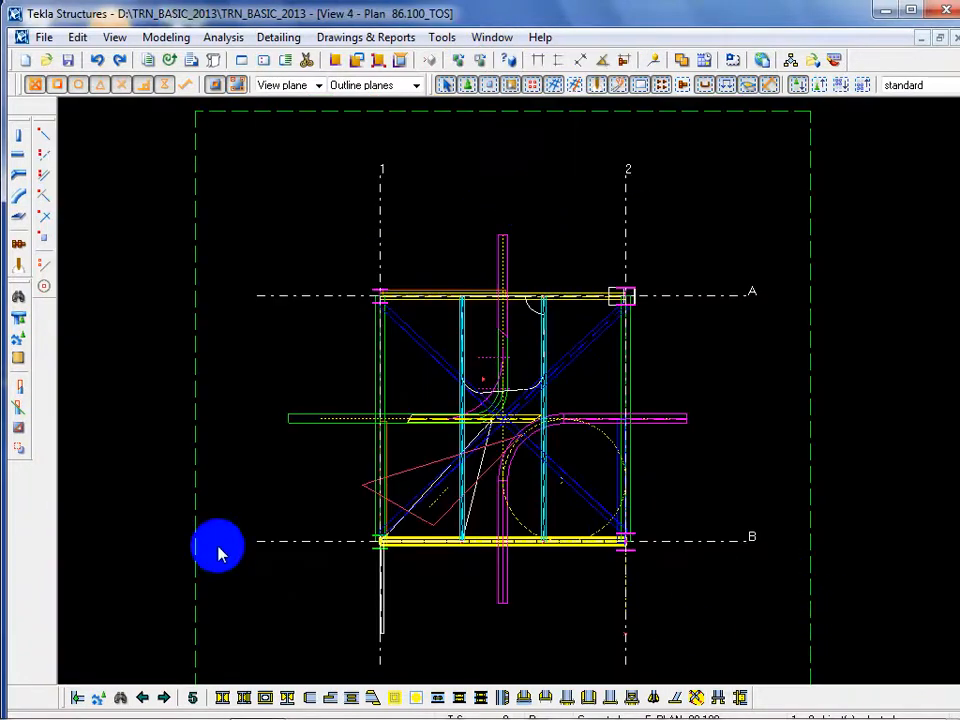
scroll(385, 540, "up", 8)
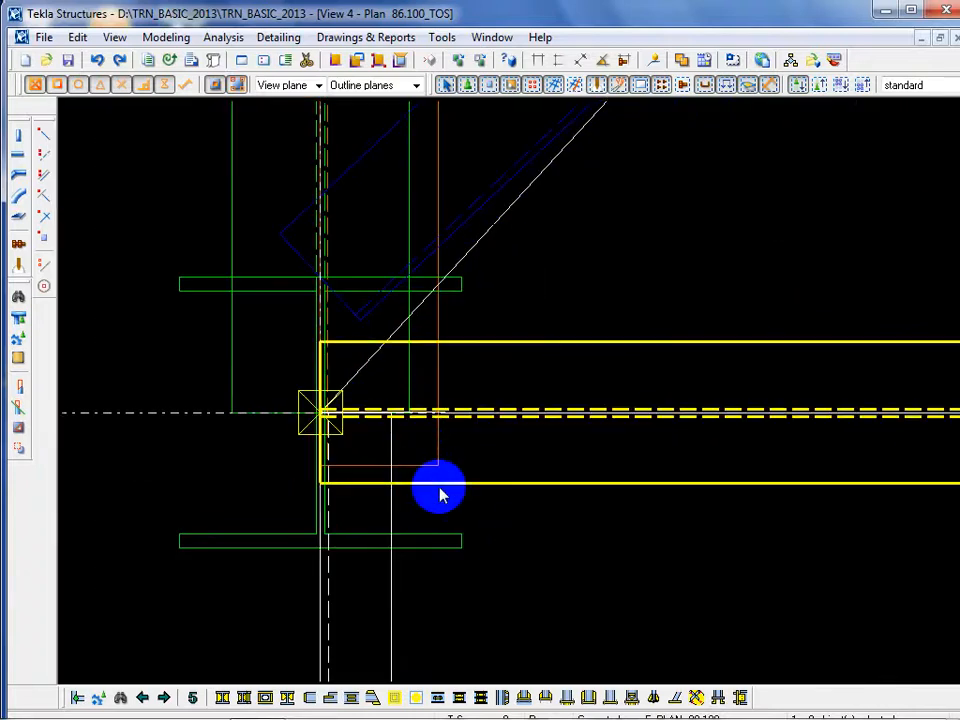
scroll(470, 491, "down", 1)
scroll(475, 495, "down", 5)
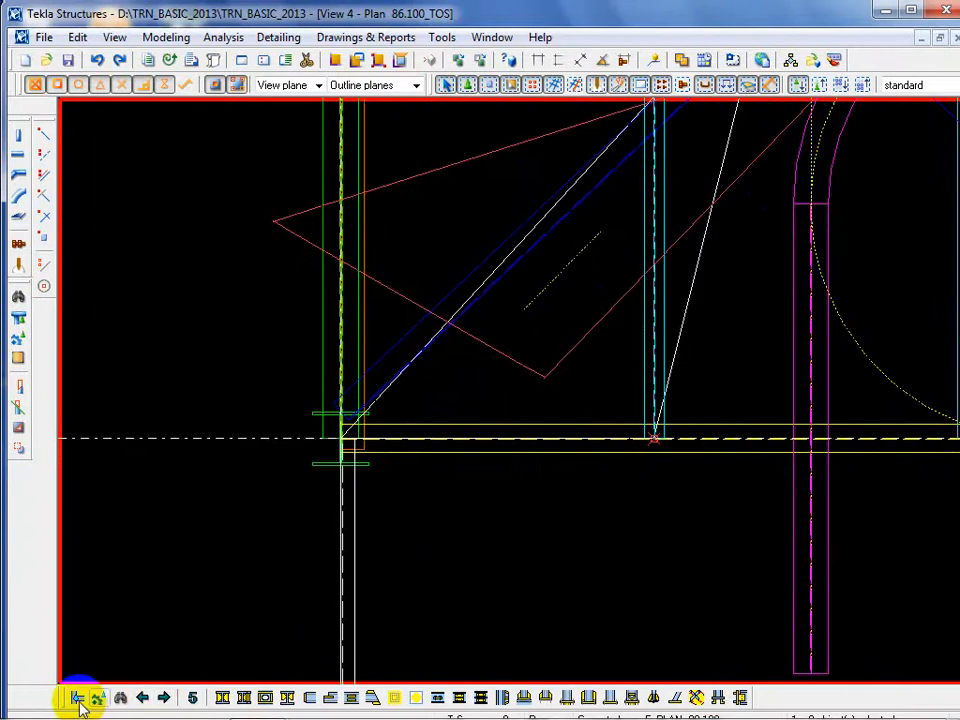
Open the Component Catalog, maximize it and display the components as thumbnails
left_click(121, 697)
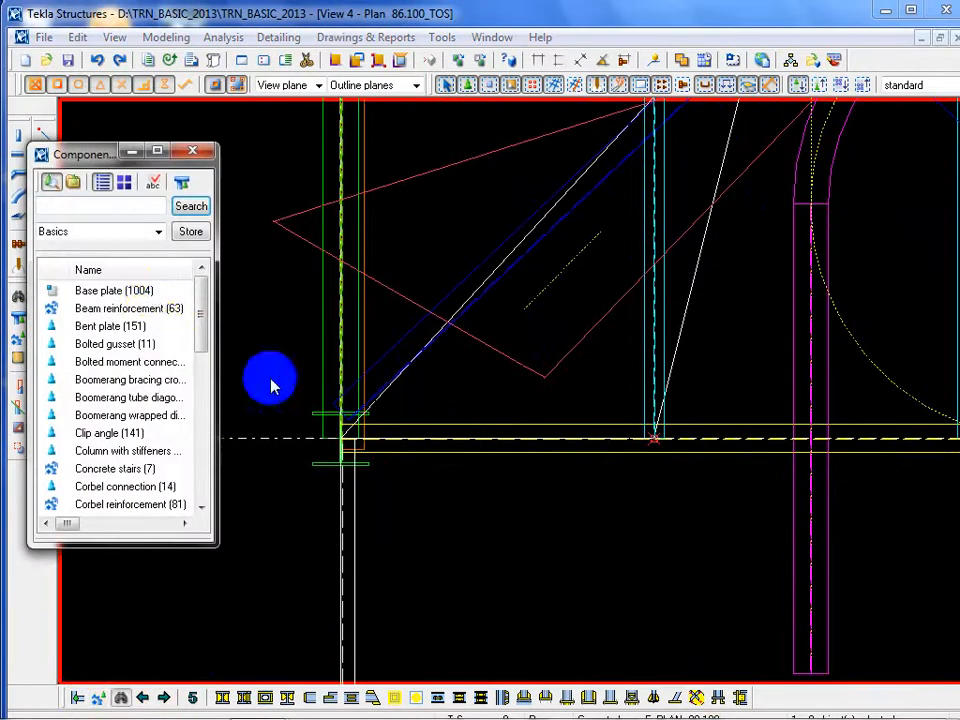
left_click(160, 157)
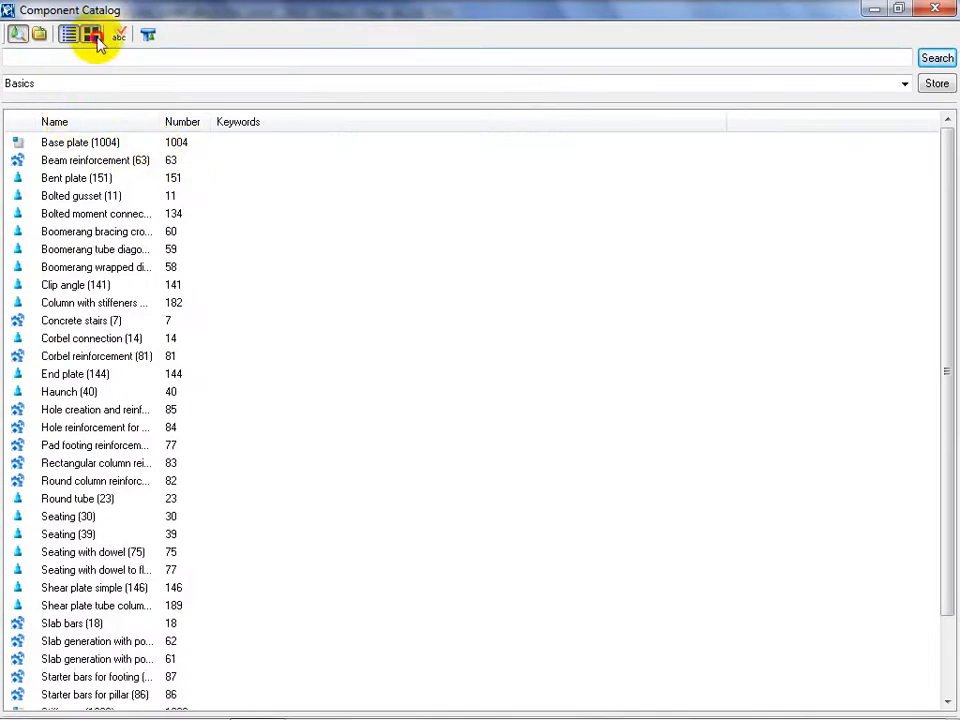
left_click(91, 35)
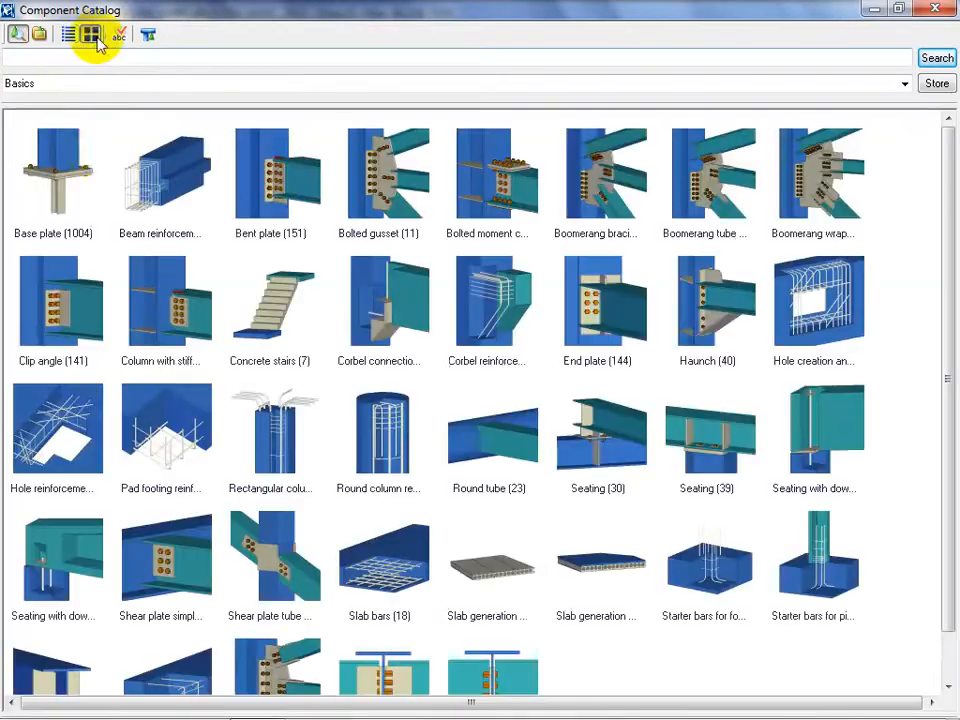
Show the beam to column connections in the Component Catalog and search the catalog for component 187
left_click(64, 84)
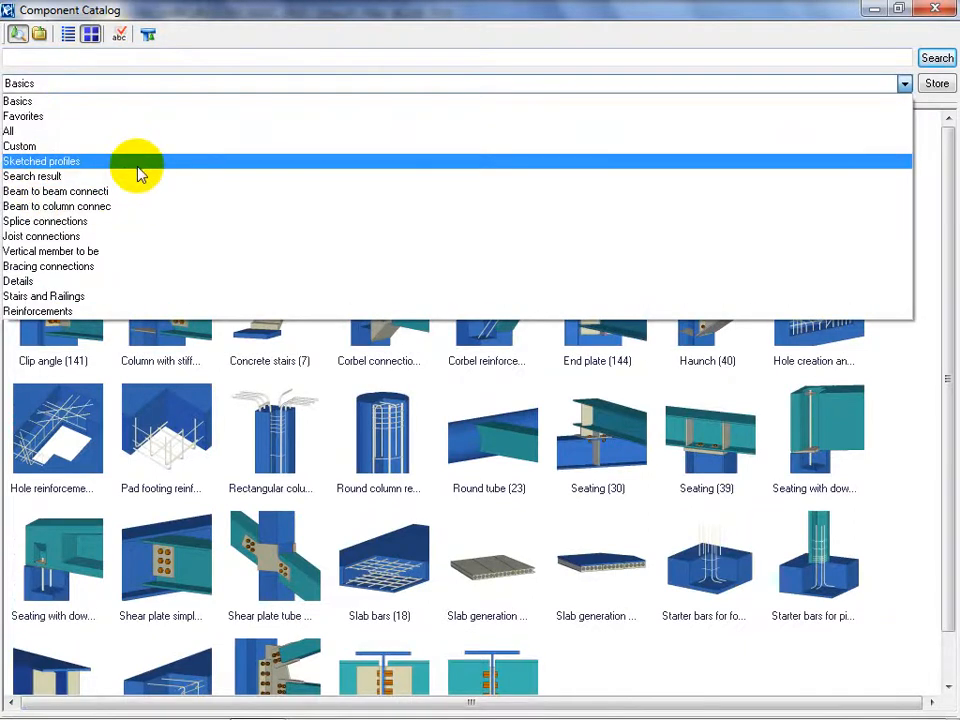
left_click(128, 207)
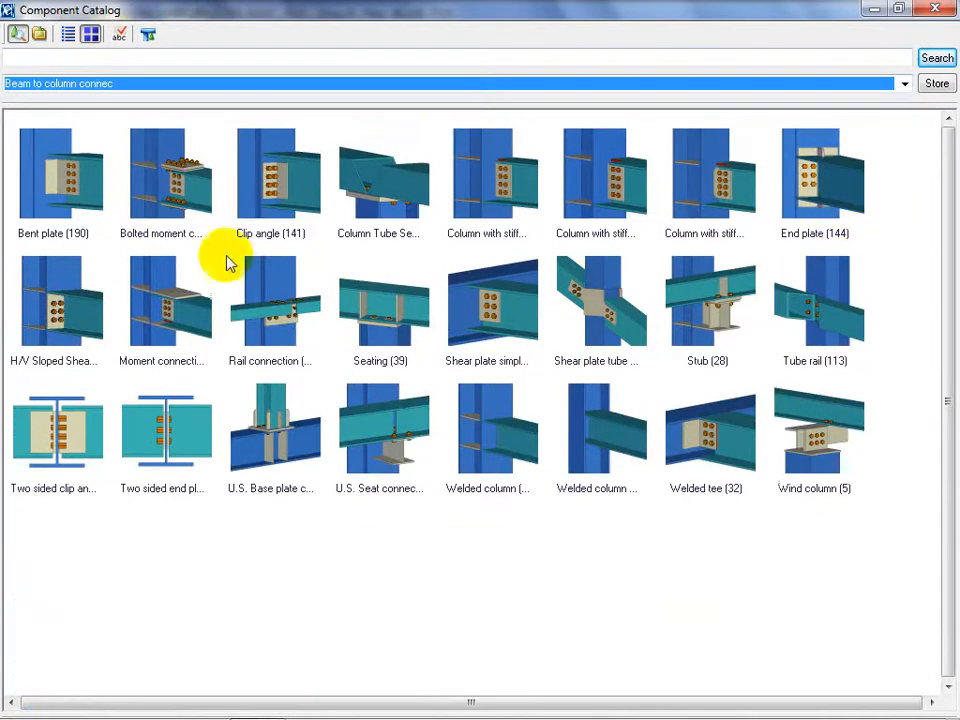
left_click(40, 60)
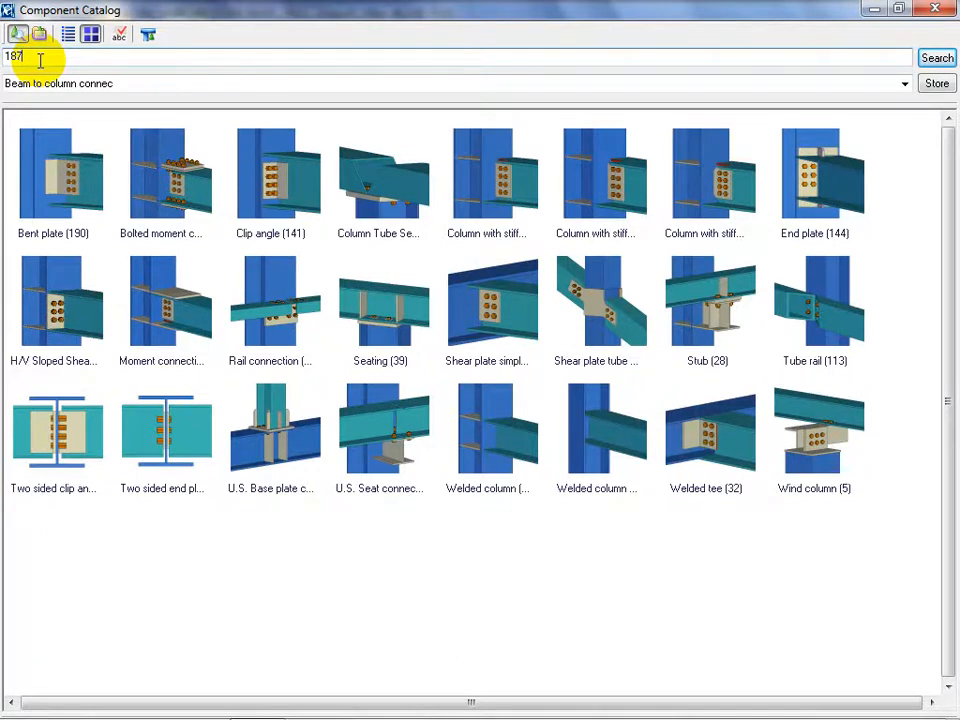
key("Return")
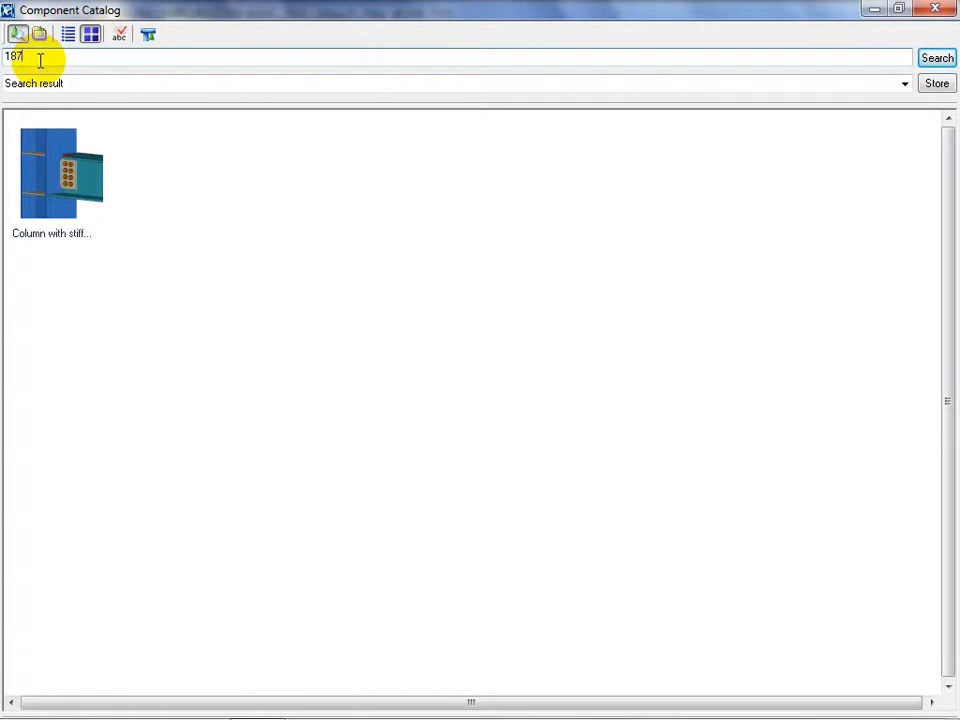
left_click(49, 150)
double_click(49, 150)
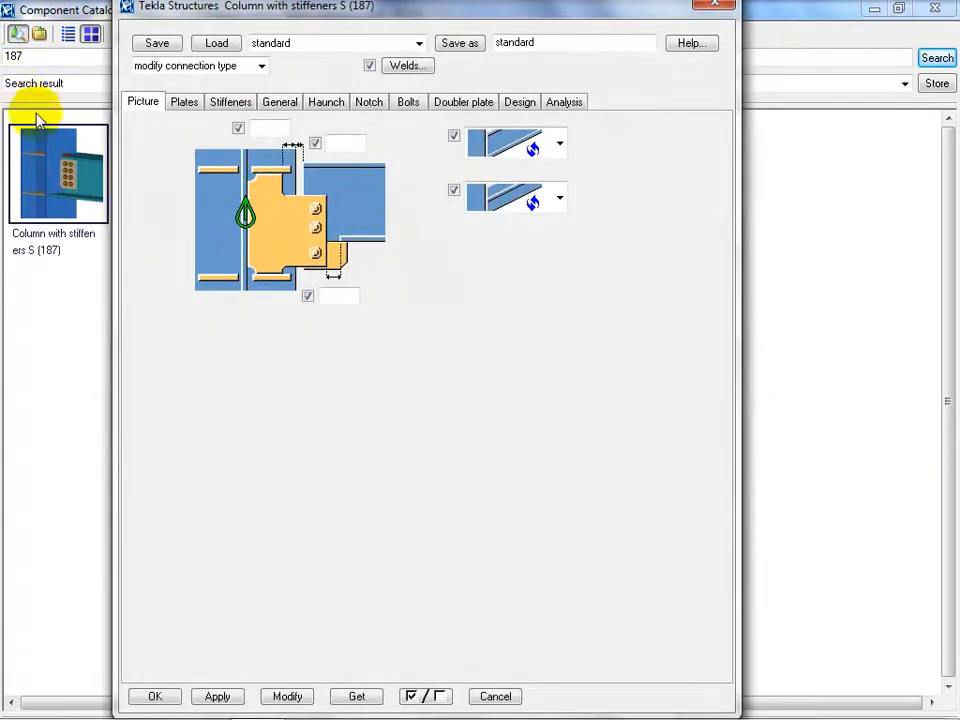
left_click_drag(185, 25, 373, 91)
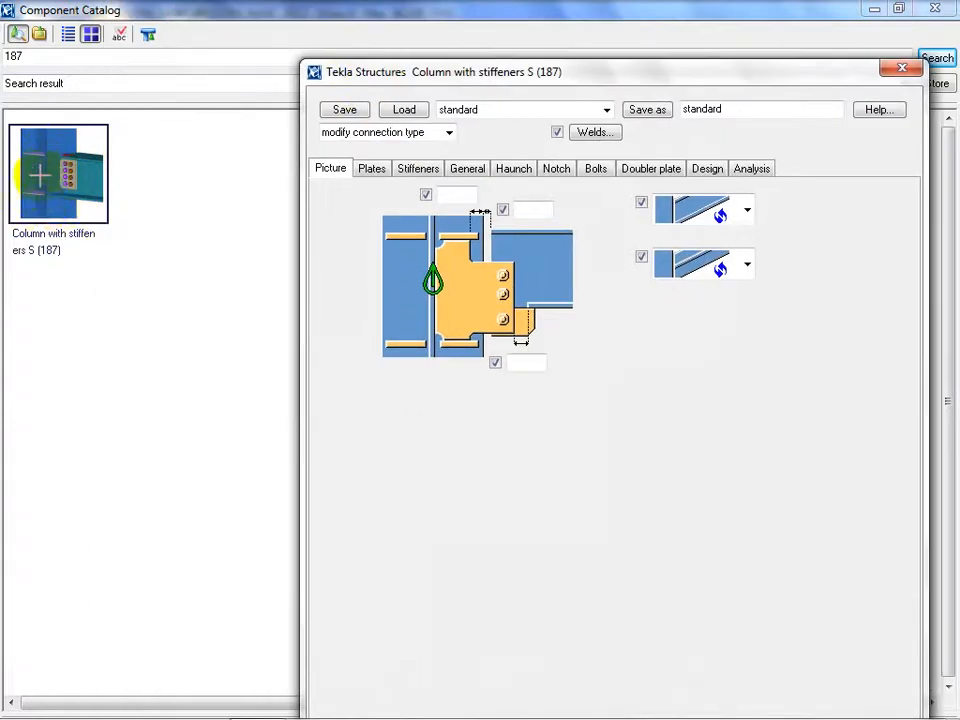
left_click(255, 700)
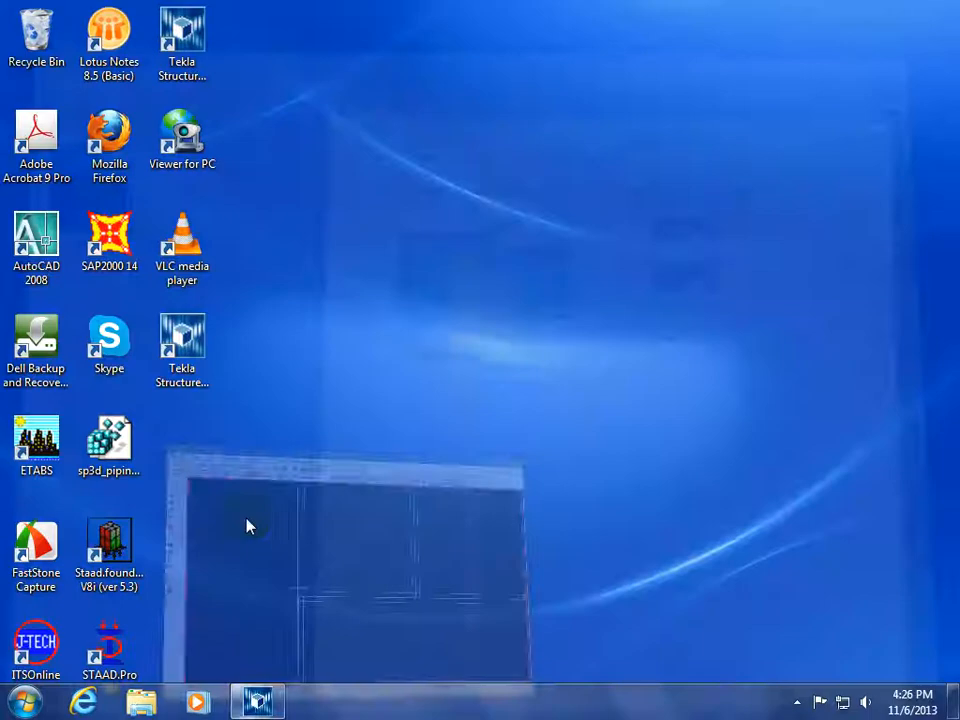
left_click(258, 700)
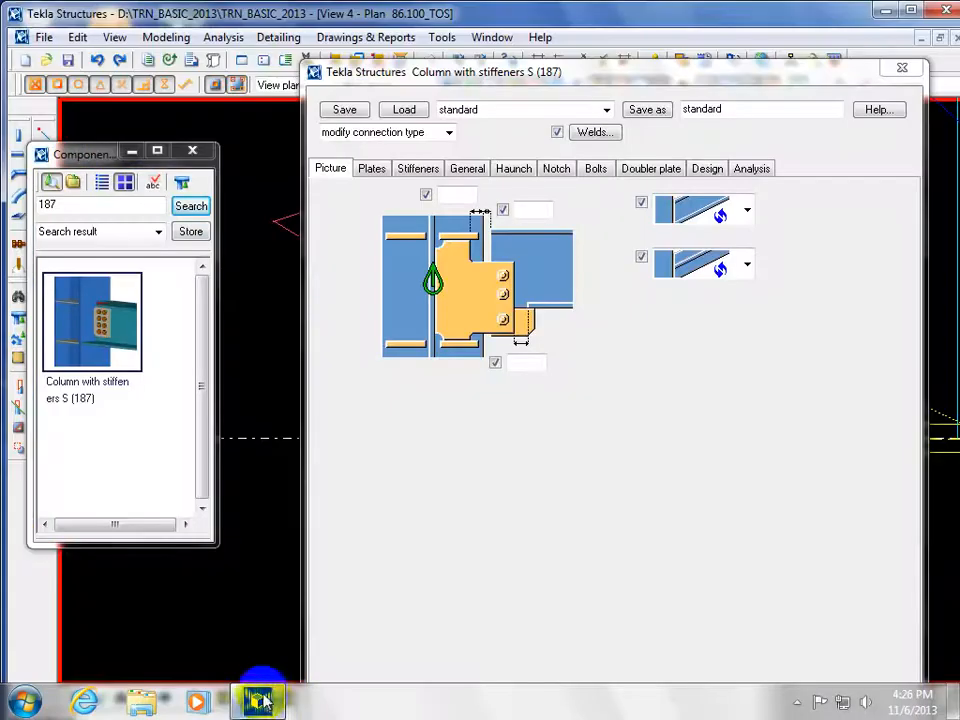
left_click(901, 68)
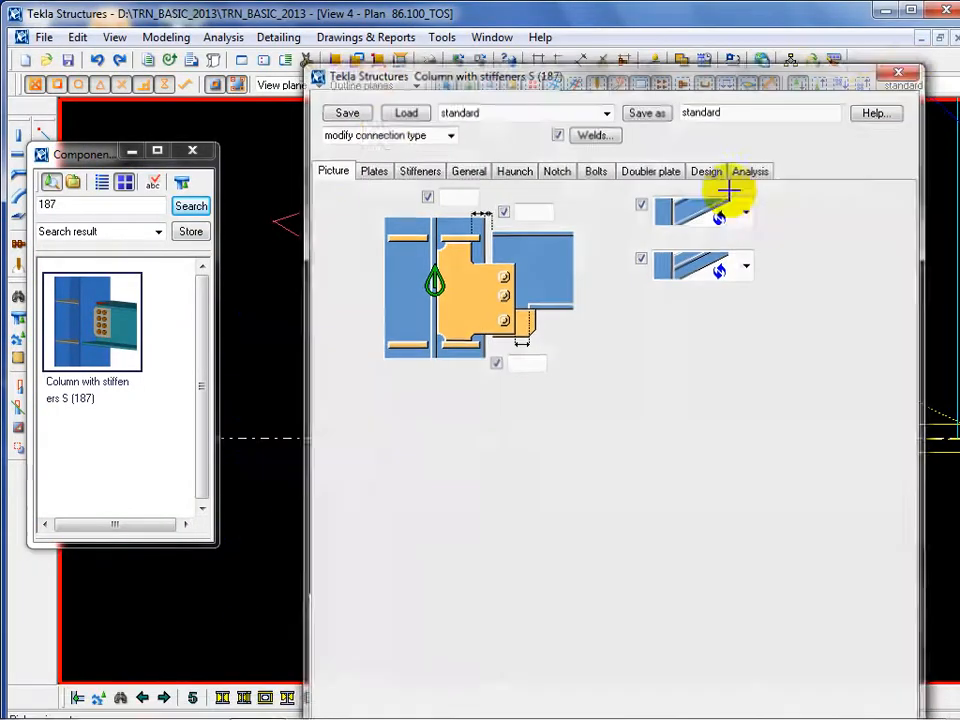
scroll(329, 466, "up", 4)
right_click(530, 549)
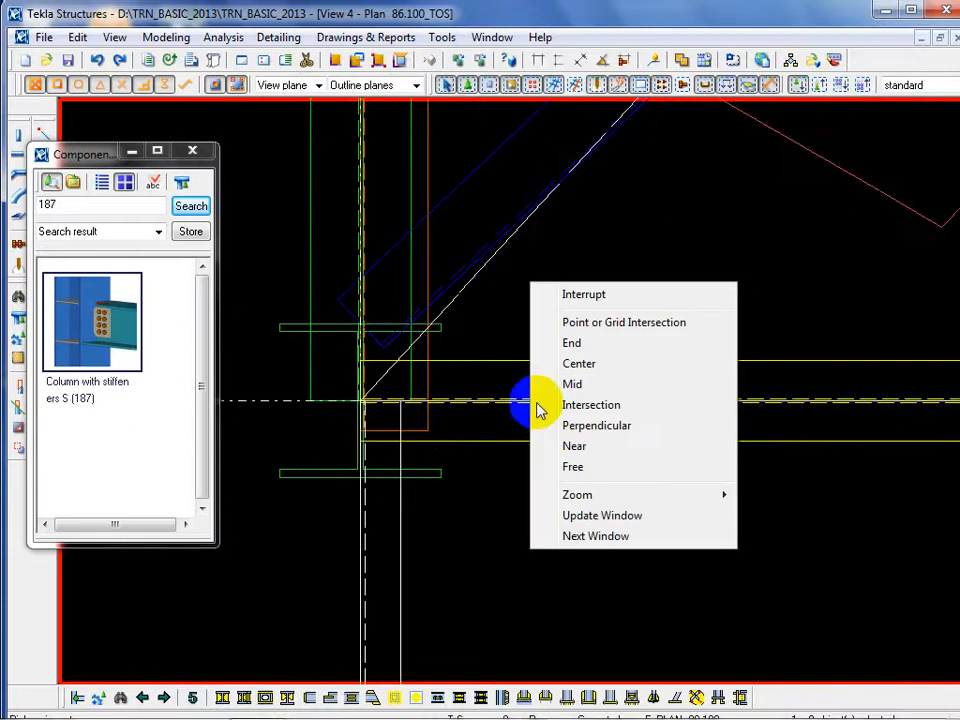
left_click(576, 294)
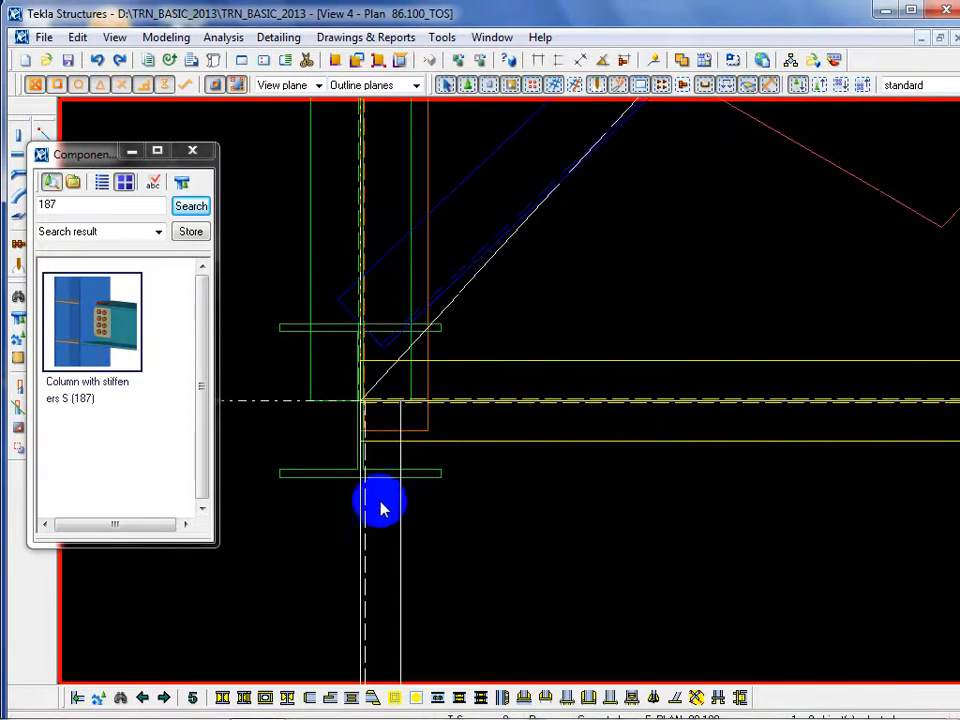
left_click(405, 480)
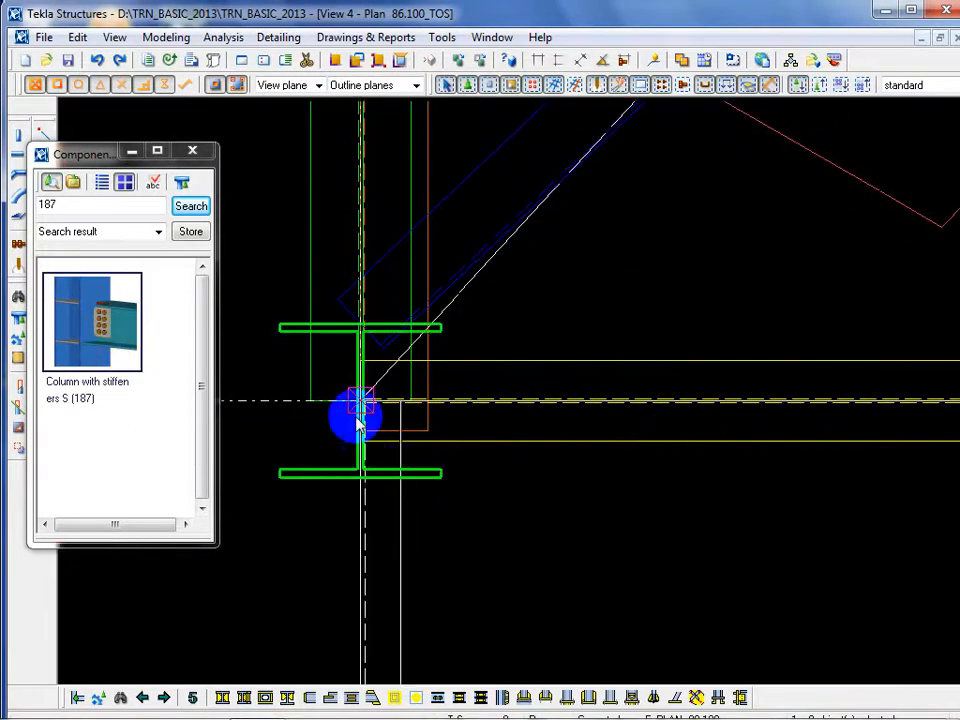
left_click(551, 514)
Open the properties of Column with stiffeners S (187), load the standard settings and apply them
left_click(98, 322)
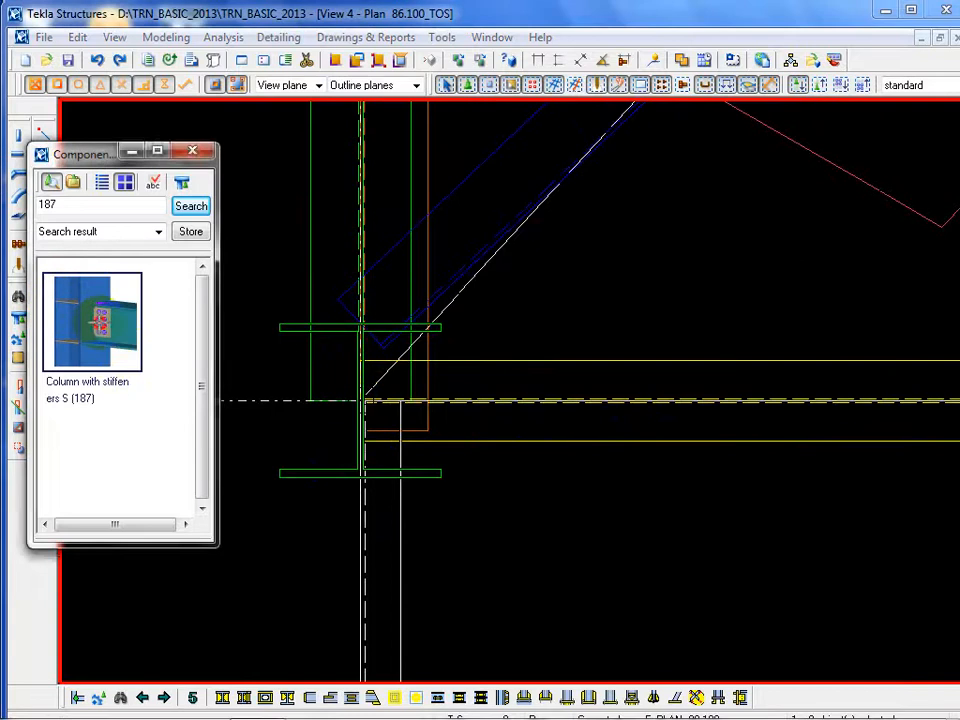
double_click(98, 320)
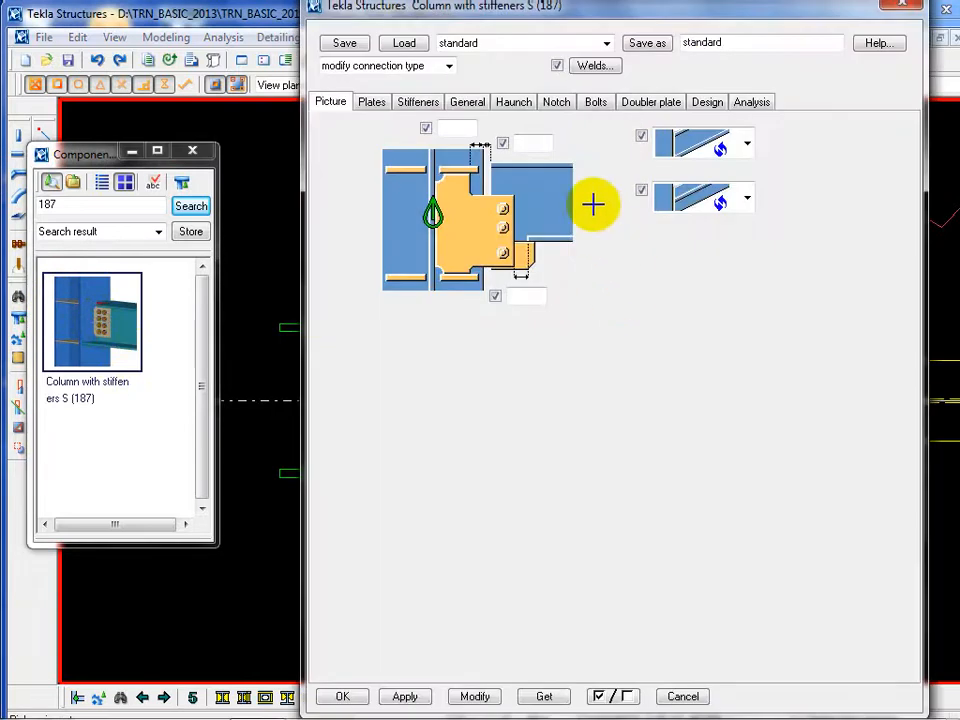
left_click(606, 47)
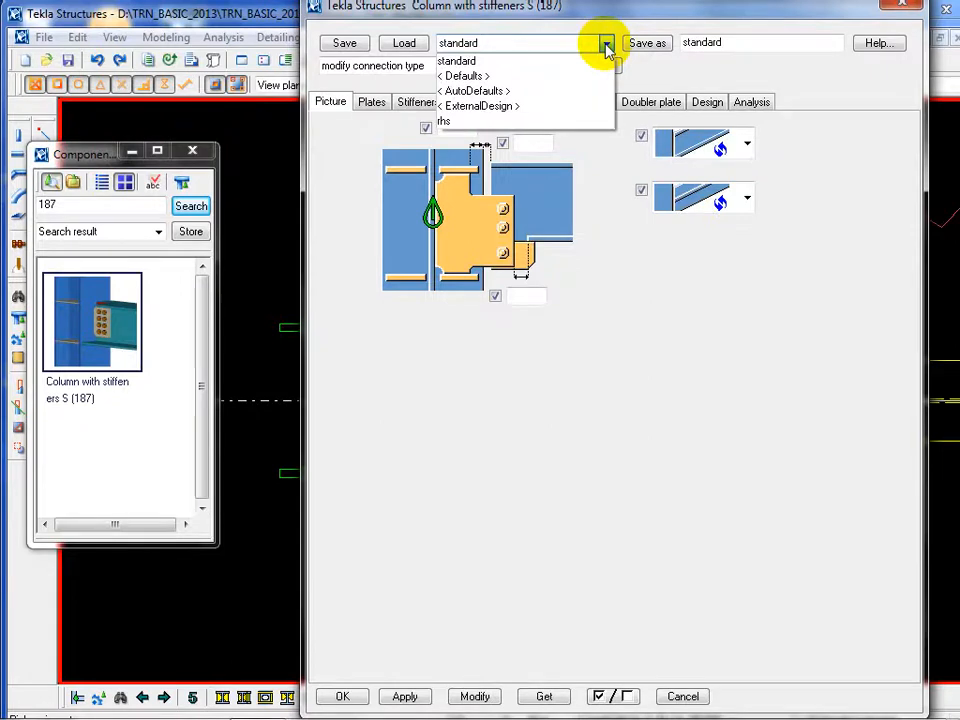
left_click(448, 61)
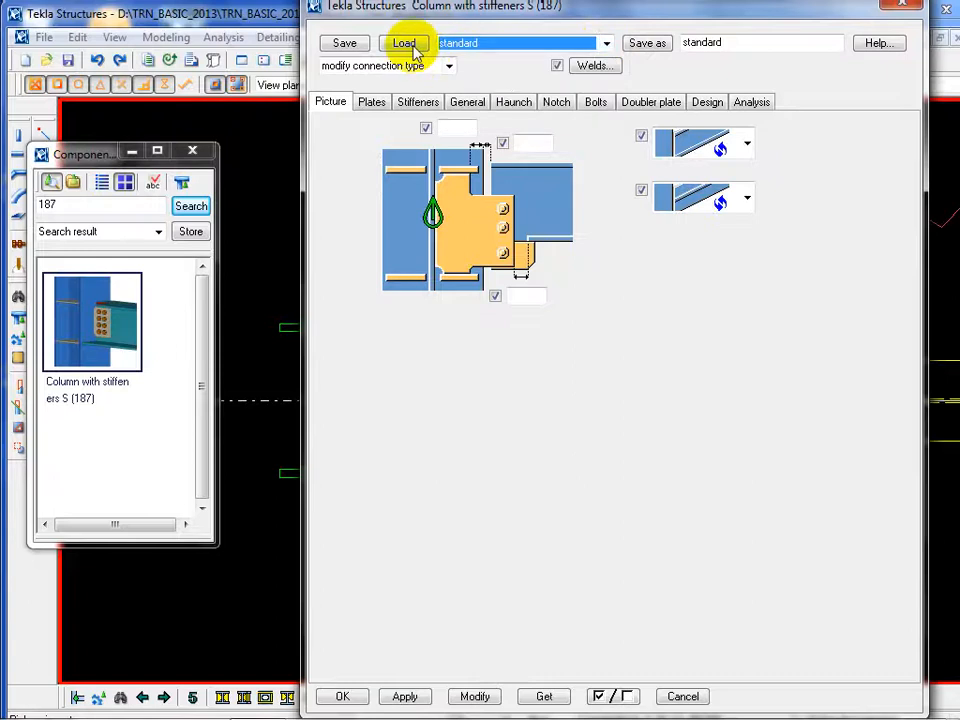
left_click(406, 43)
left_click(745, 42)
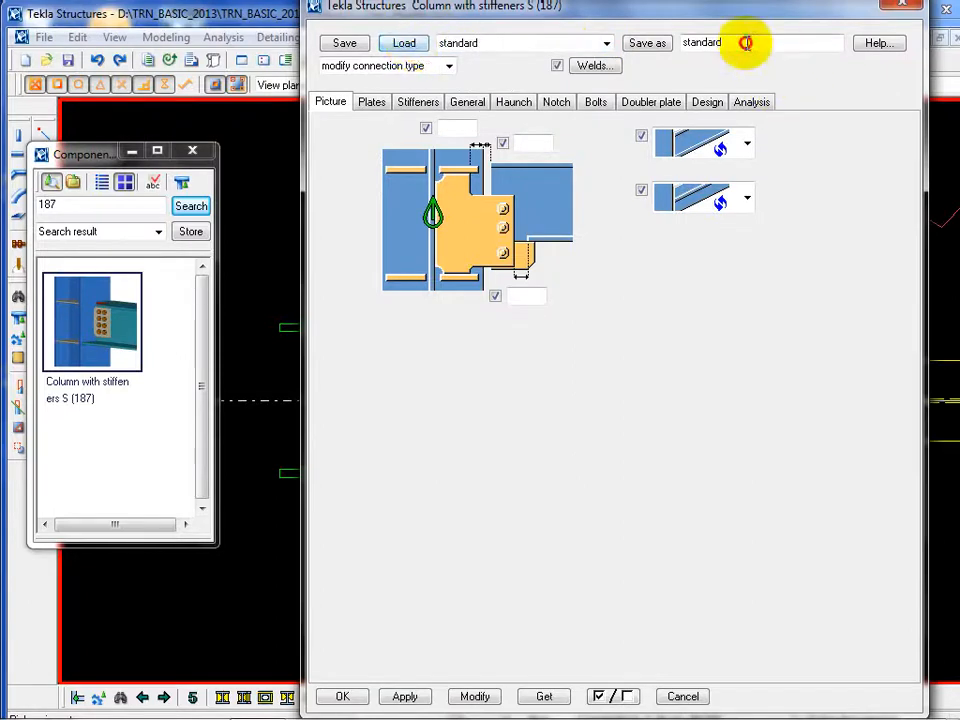
left_click(648, 43)
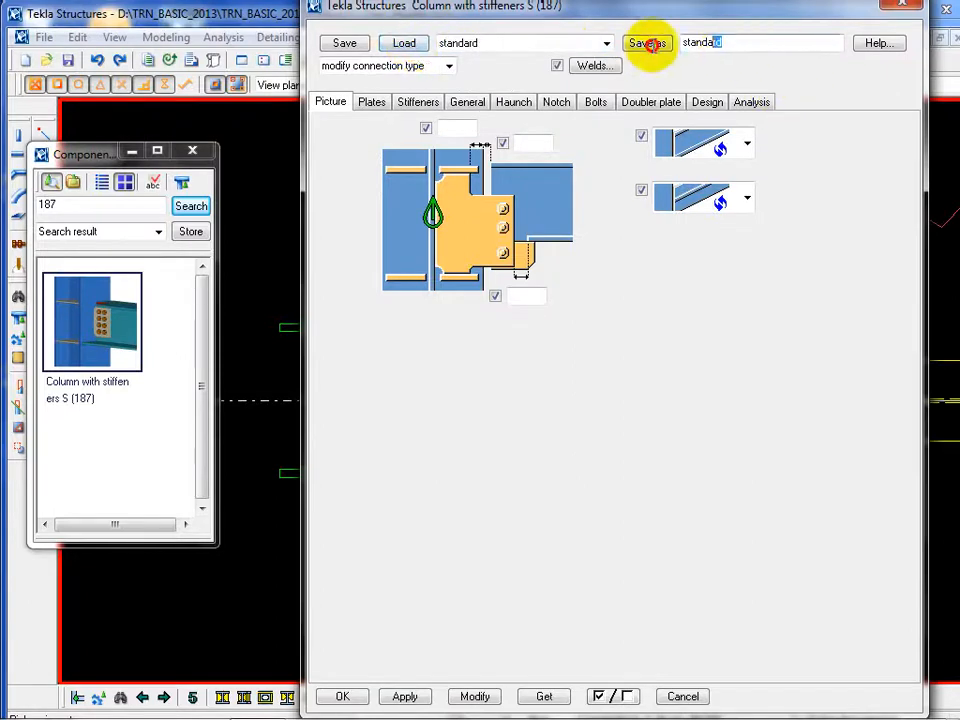
left_click(405, 696)
left_click(343, 696)
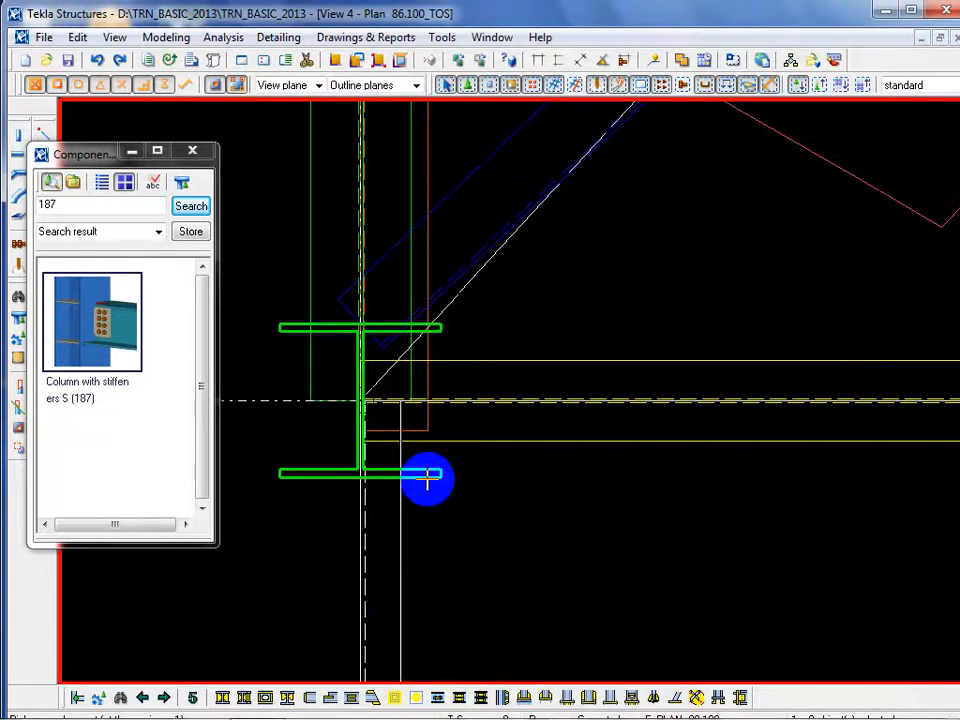
Create the connection with the column at grid B-1 as main part and the yellow beam as secondary part, and end the command
left_click(427, 480)
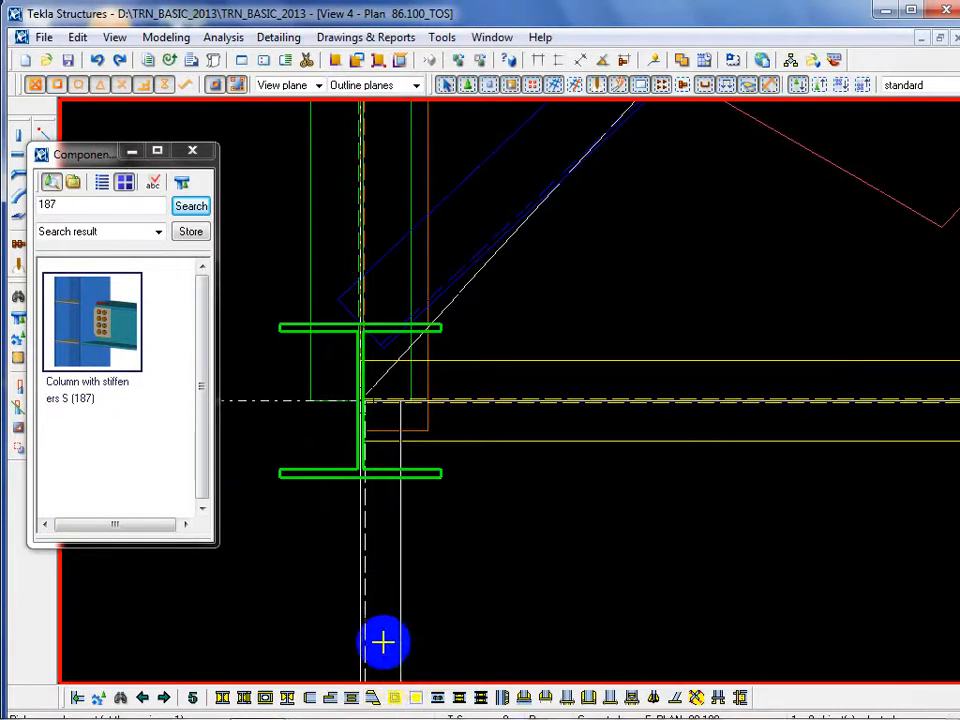
left_click(484, 467)
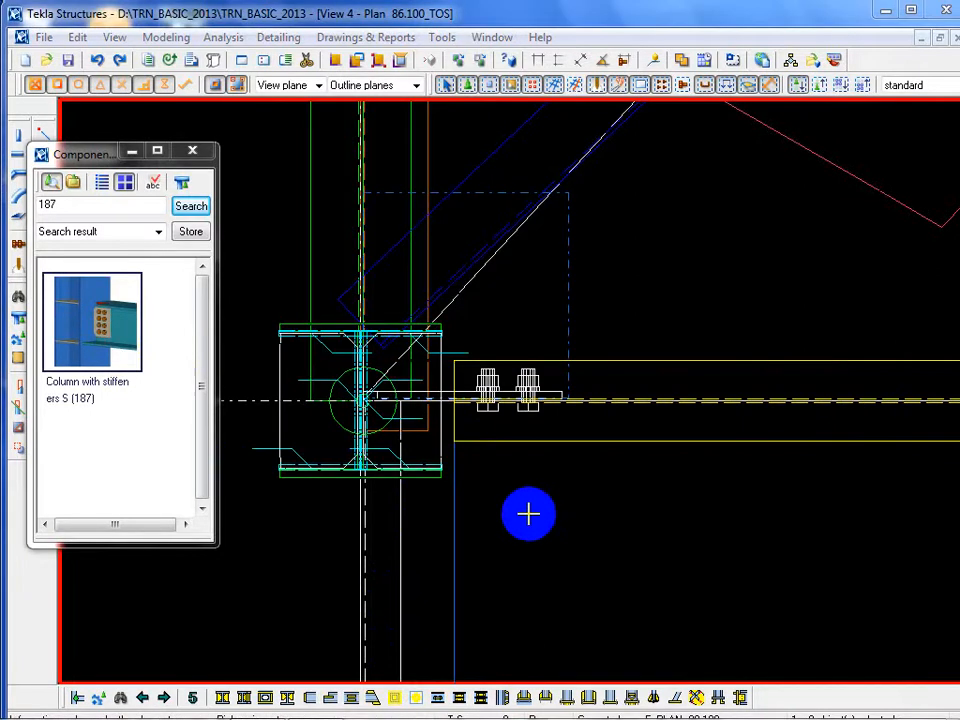
right_click(528, 514)
left_click(585, 258)
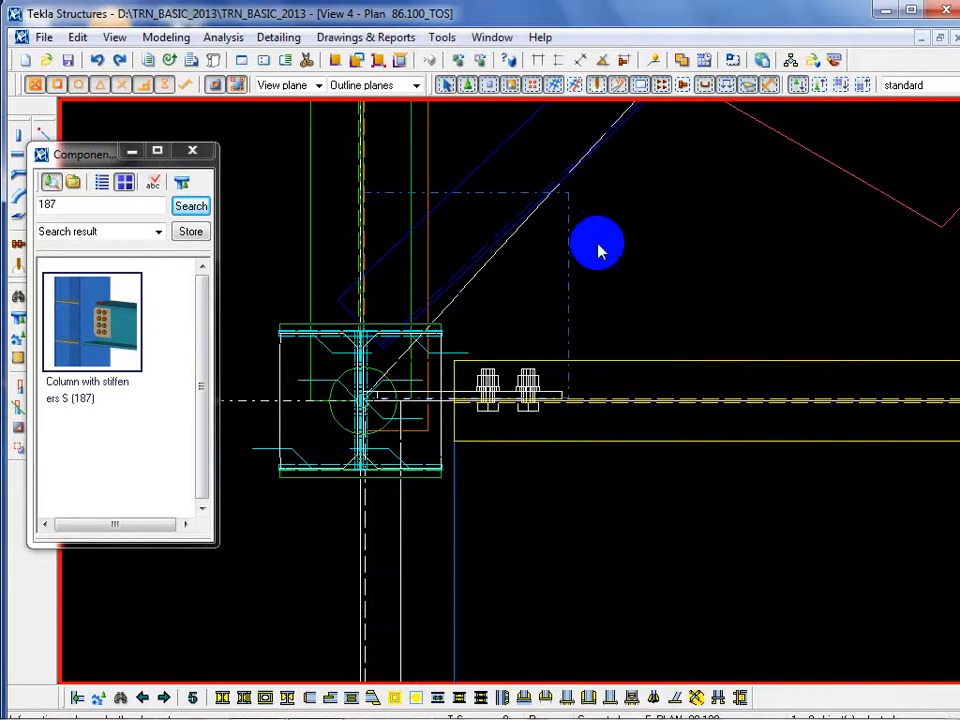
Switch to the 3D view and examine the new connection's stiffeners, shear plate and bolts from both sides of the yellow beam
left_click(491, 38)
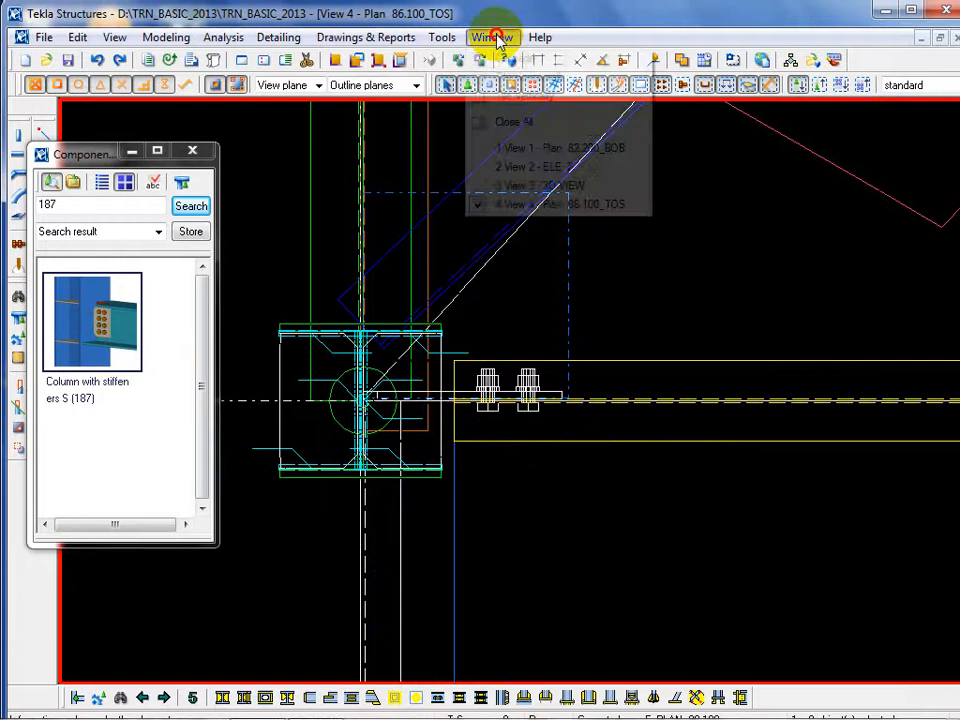
left_click(530, 186)
scroll(340, 242, "up", 5)
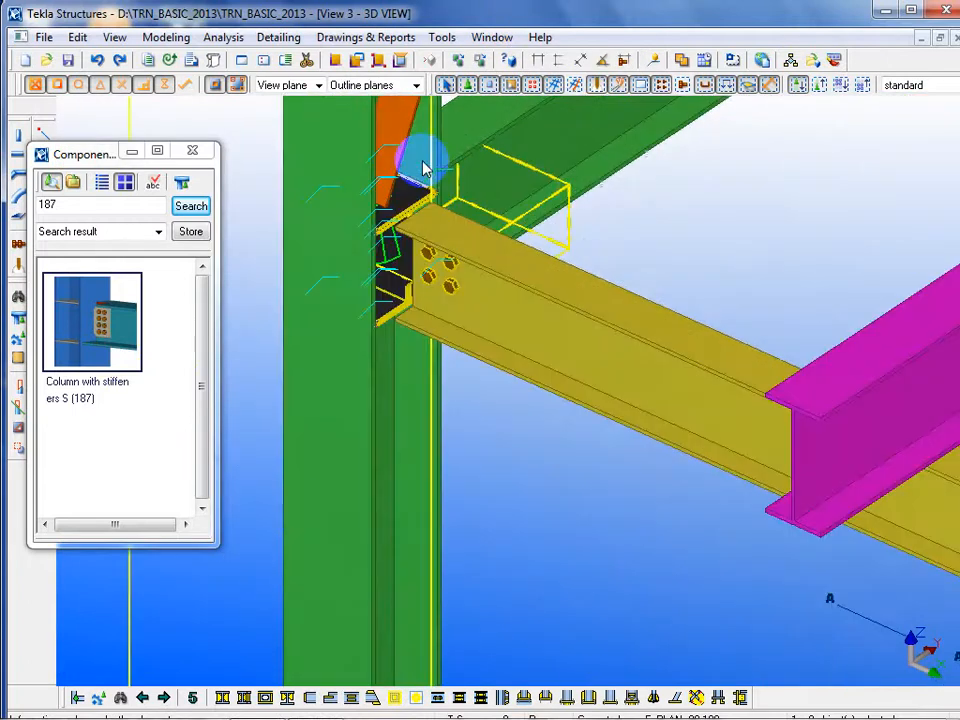
scroll(422, 170, "up", 6)
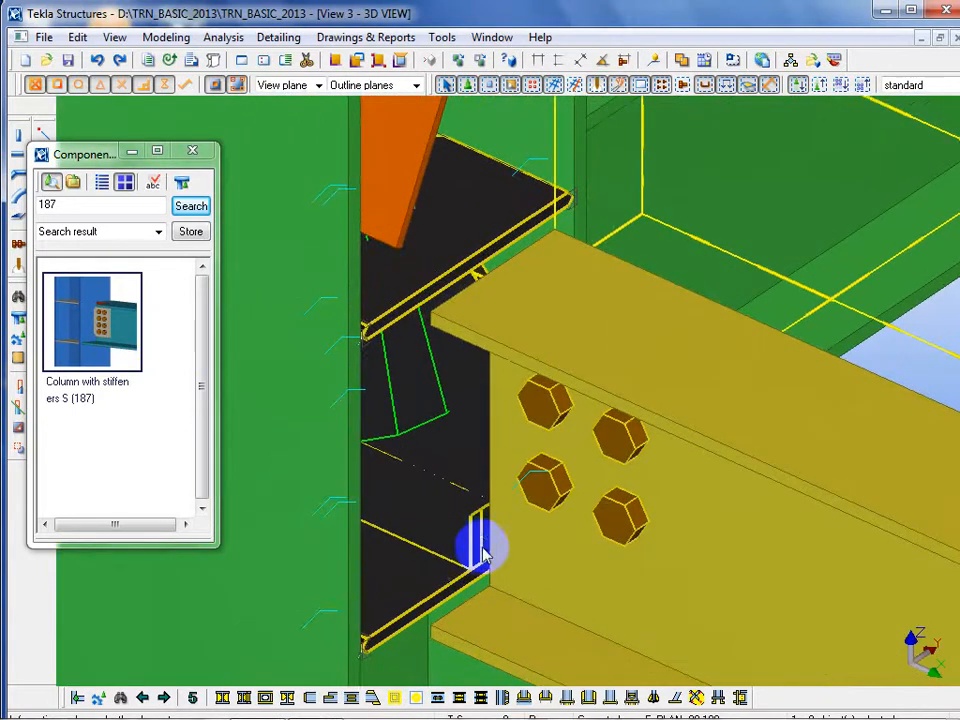
key("v")
left_click(422, 438)
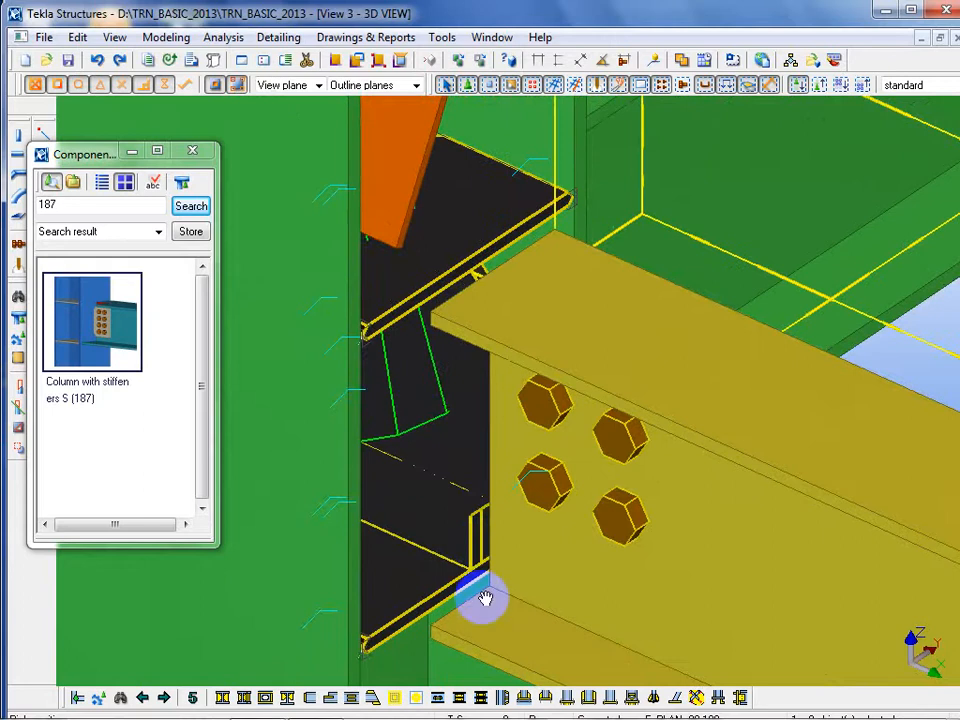
middle_click_drag(485, 597, 565, 407, "ctrl")
scroll(490, 432, "up", 6)
middle_click_drag(405, 508, 599, 580)
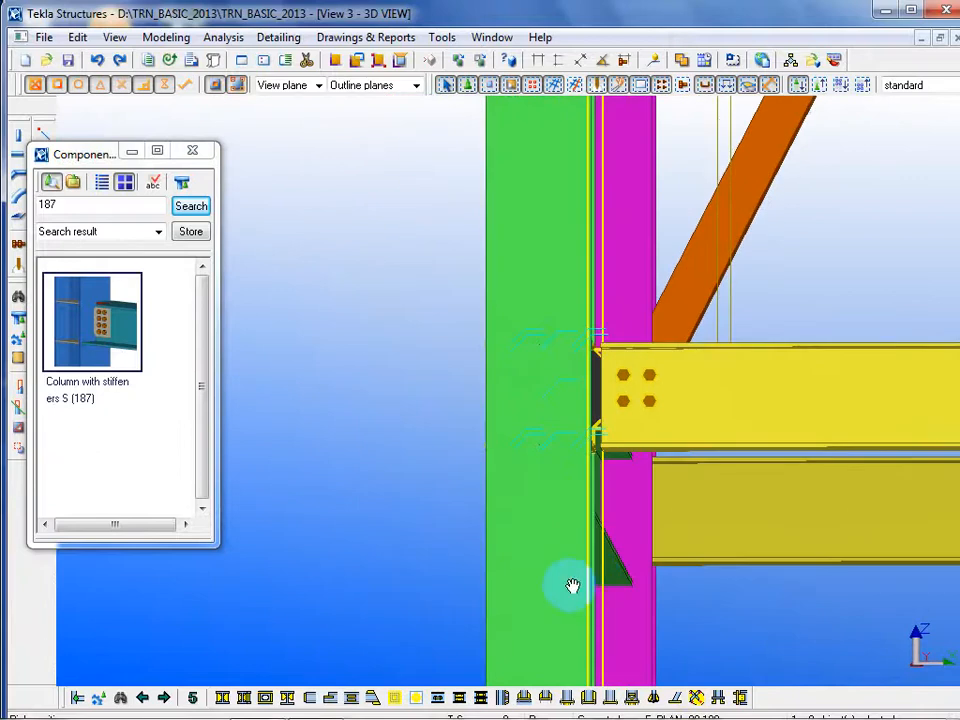
middle_click_drag(756, 399, 214, 450, "ctrl")
scroll(557, 461, "up", 5)
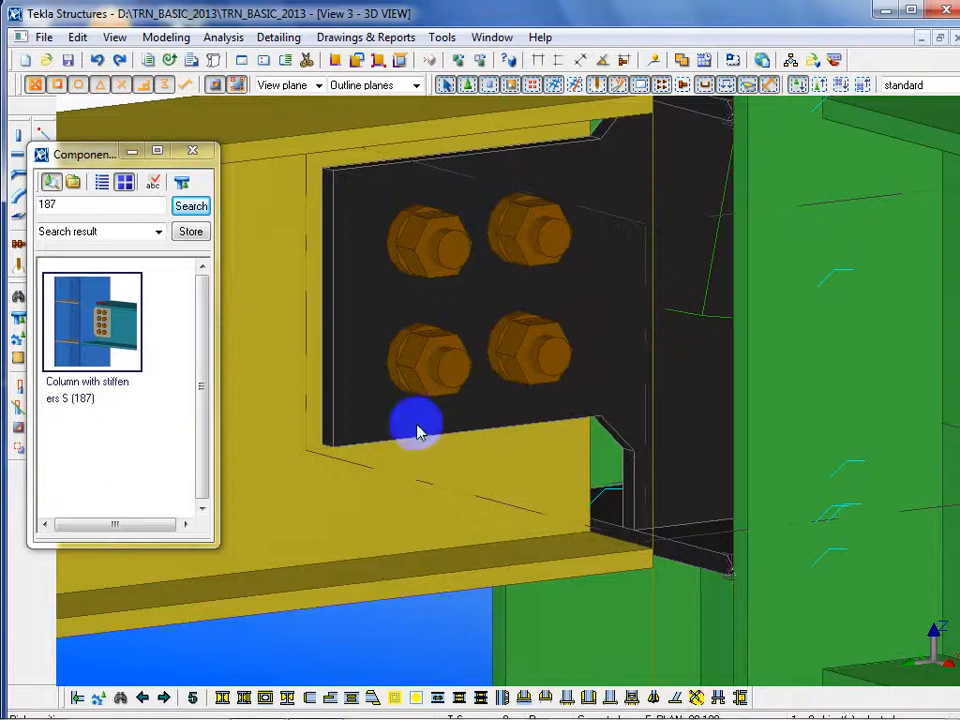
Close the Component Catalog and open the properties of the new connection between the yellow beam and the column
left_click(196, 157)
scroll(202, 199, "down", 3)
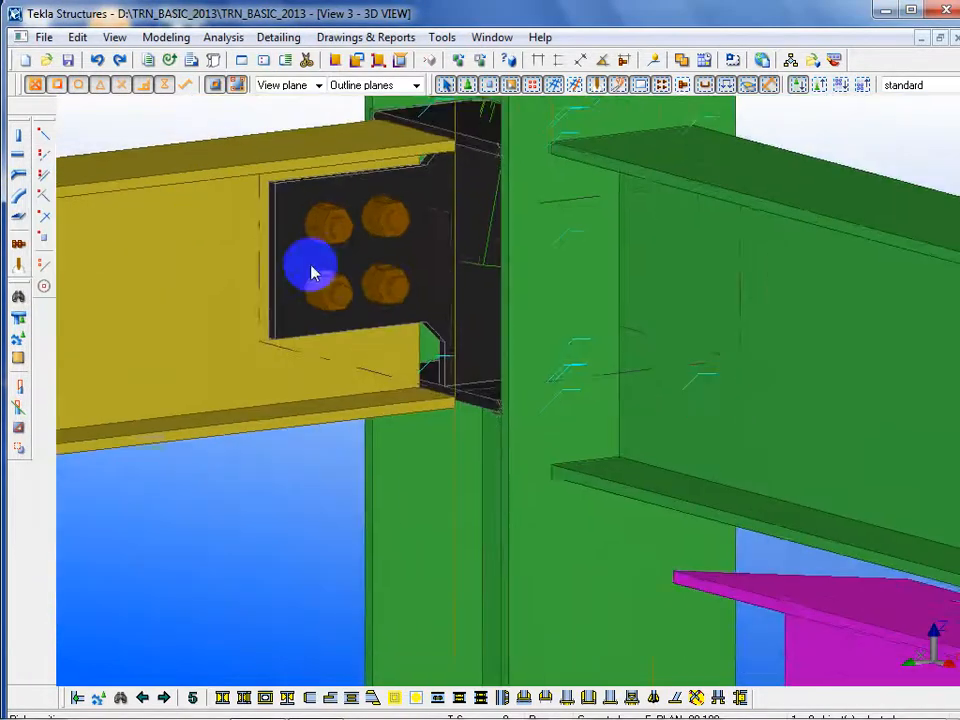
middle_click_drag(493, 326, 283, 364)
left_click(146, 274)
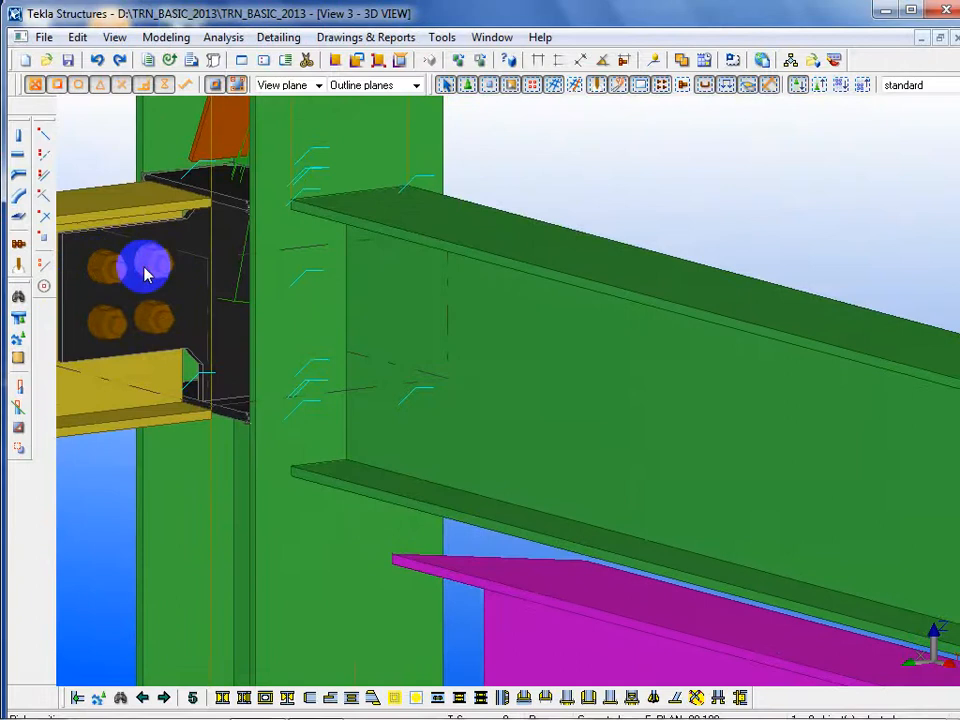
double_click(152, 275)
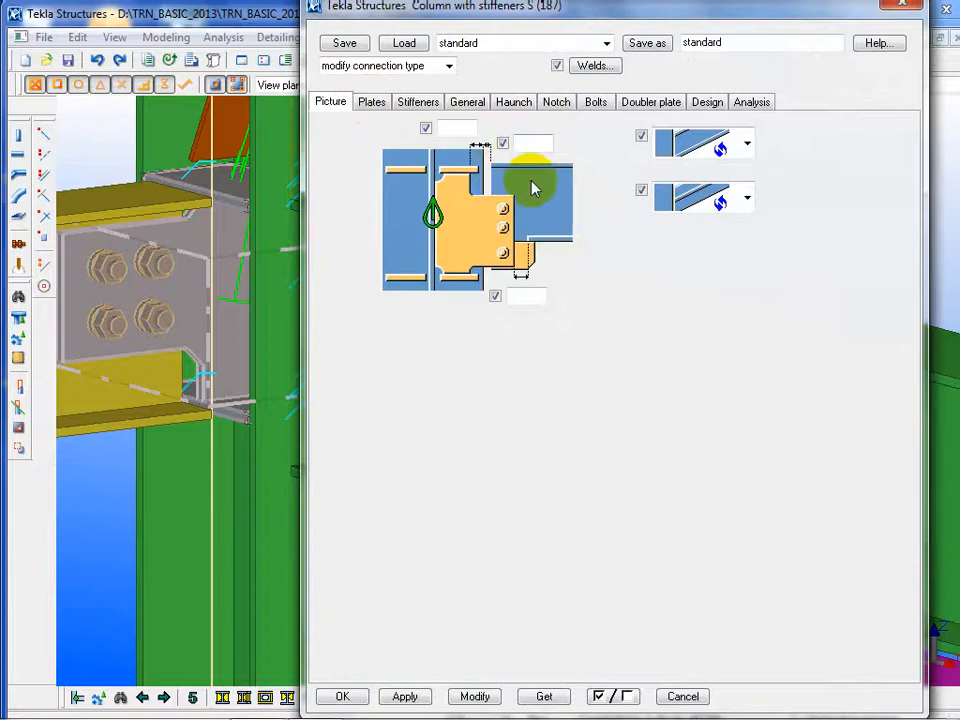
Examine the connection's bolt settings, including the fields for vertical bolt count and spacing
left_click(596, 106)
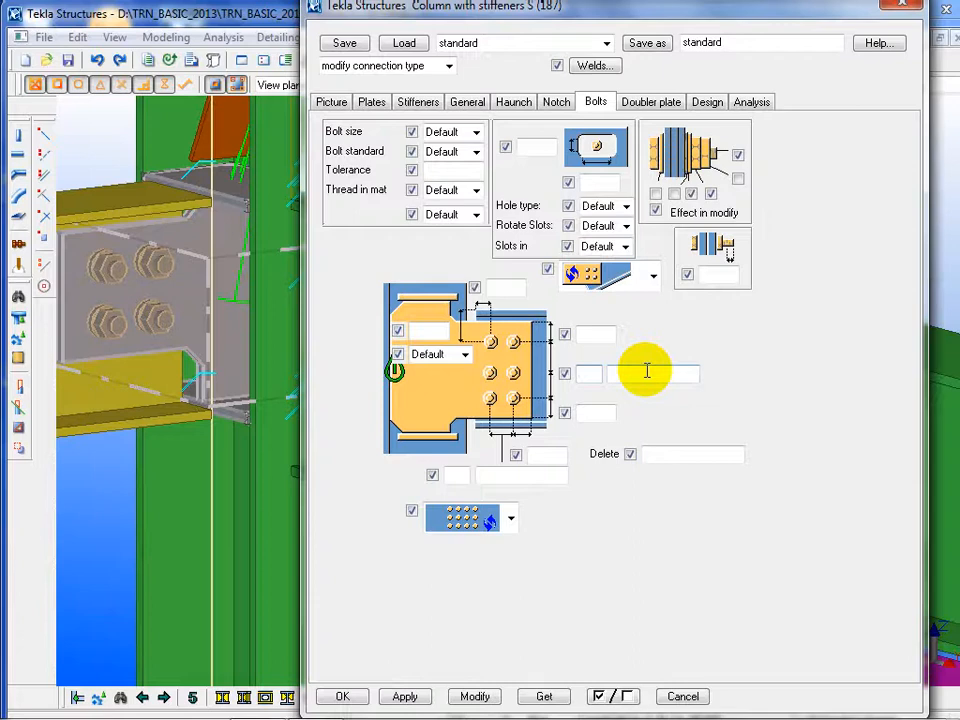
left_click(599, 374)
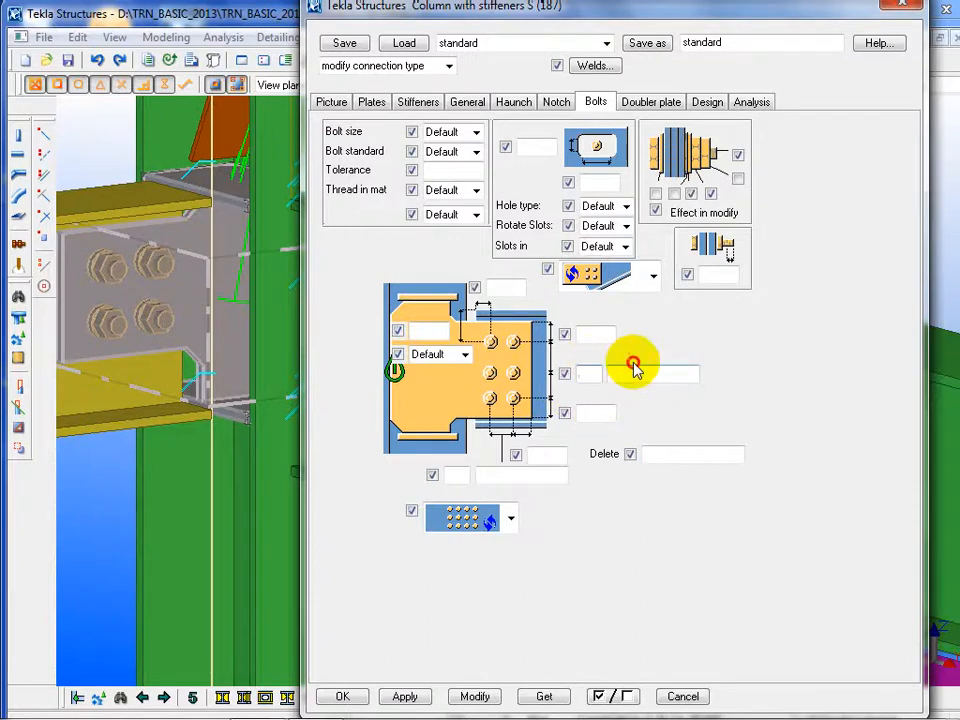
left_click(634, 372)
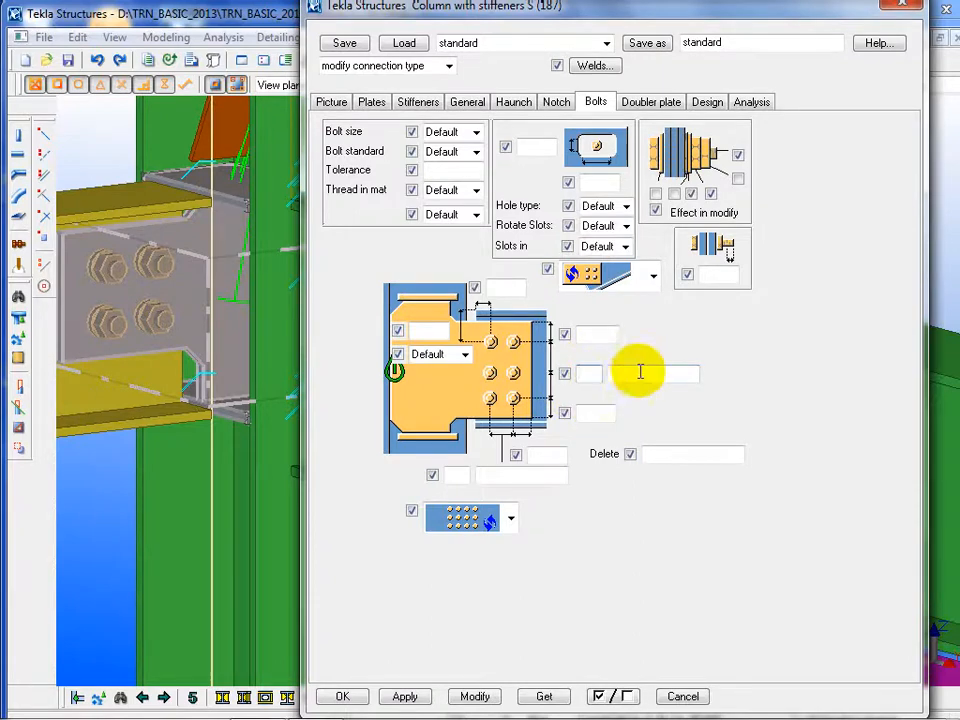
left_click(594, 376)
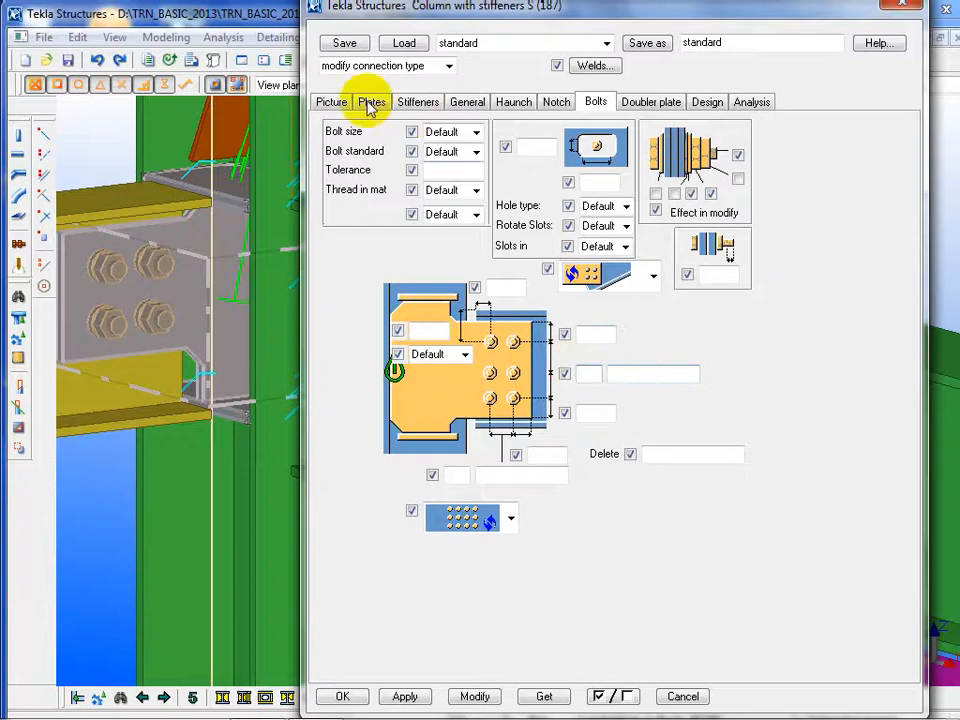
Set the connection's vertical bolts to 3 with a spacing of 60 and update the connection between the yellow beam and column
left_click(331, 104)
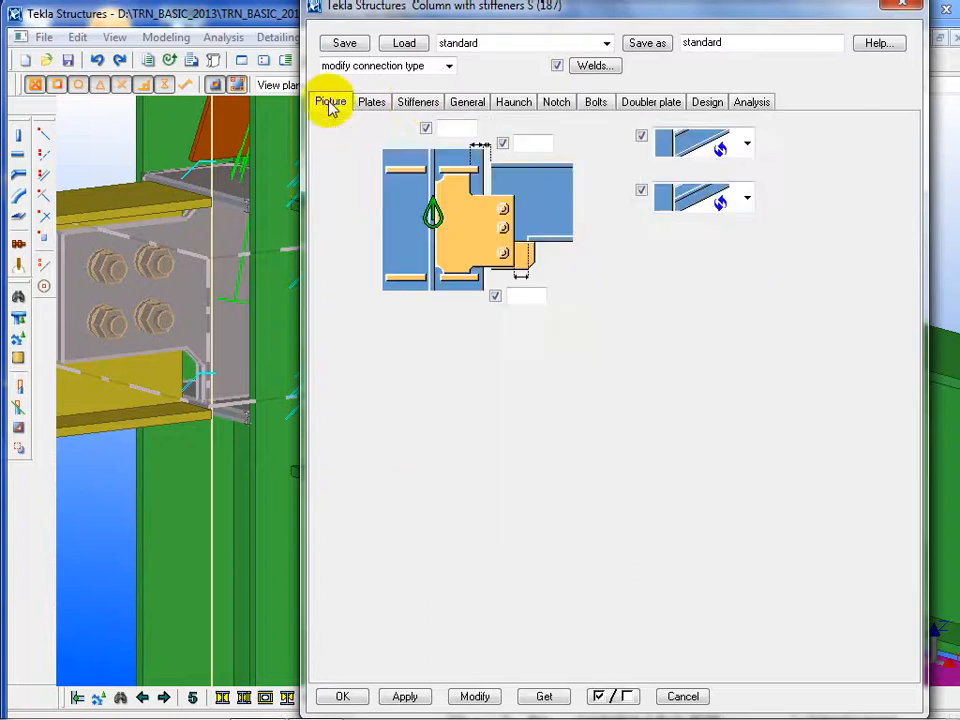
left_click(596, 104)
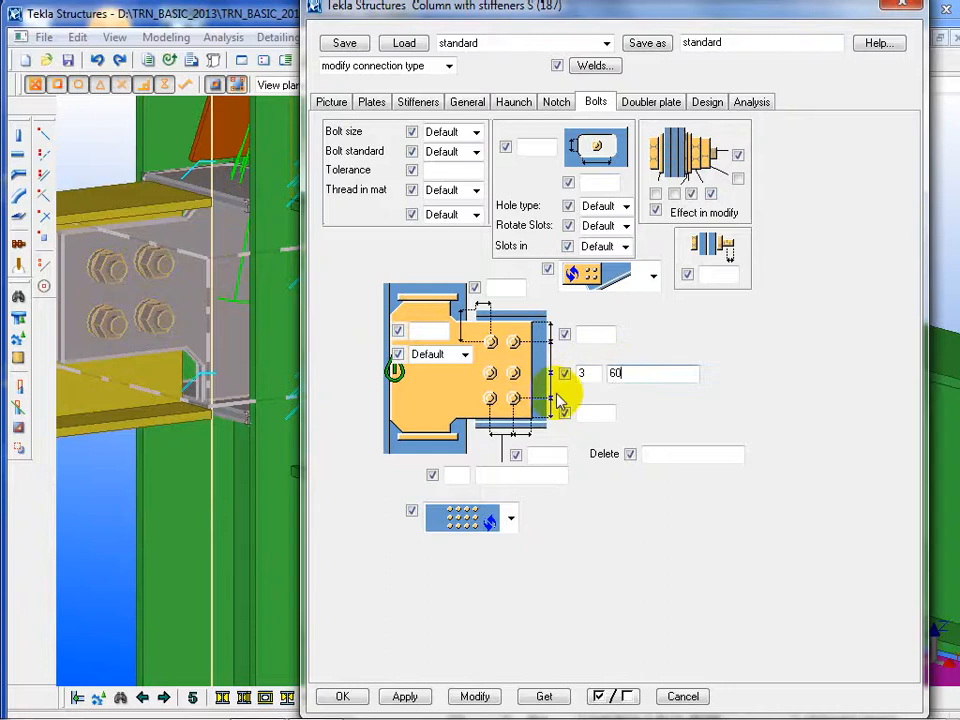
left_click(248, 409)
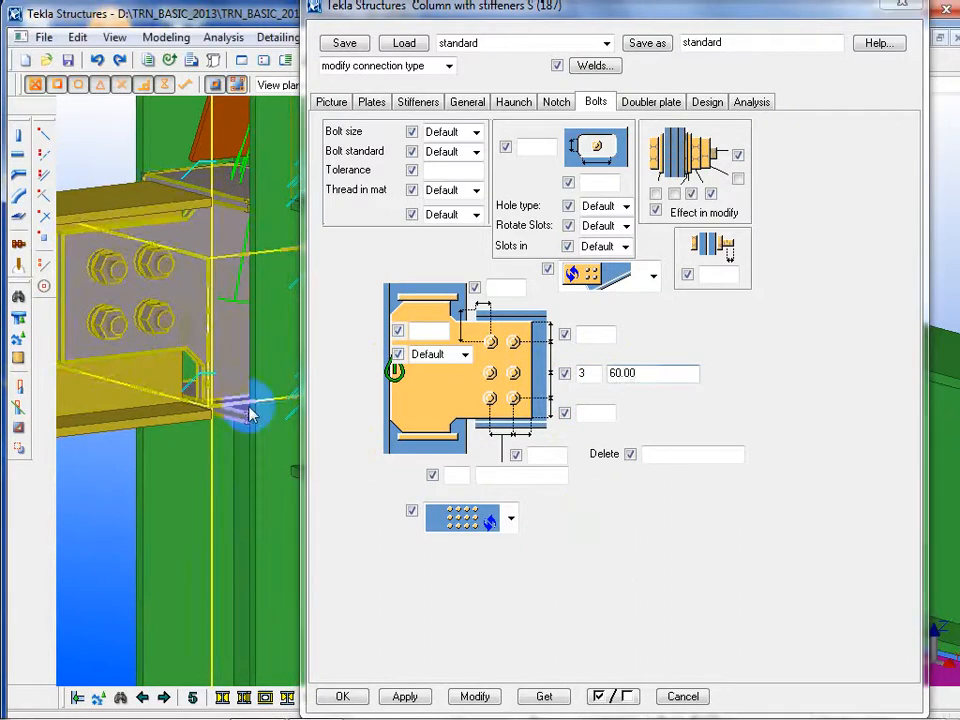
left_click(476, 697)
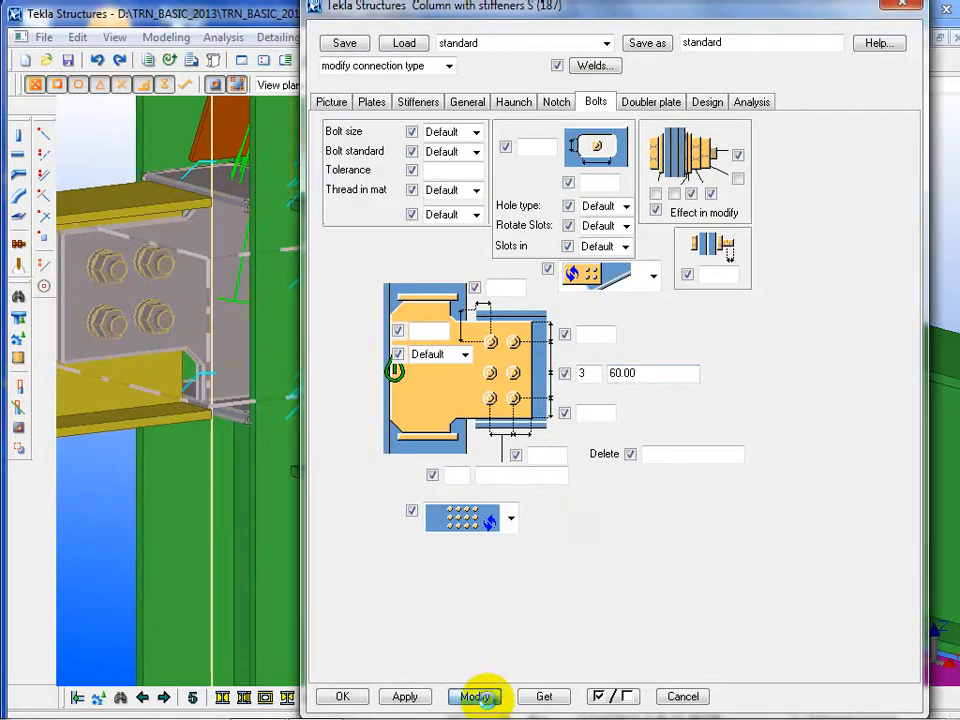
Examine the updated bolt group and the shear plate's lower edge against the yellow beam's bottom flange in the 3D view
left_click(126, 482)
middle_click_drag(123, 483, 181, 487)
scroll(107, 467, "up", 2)
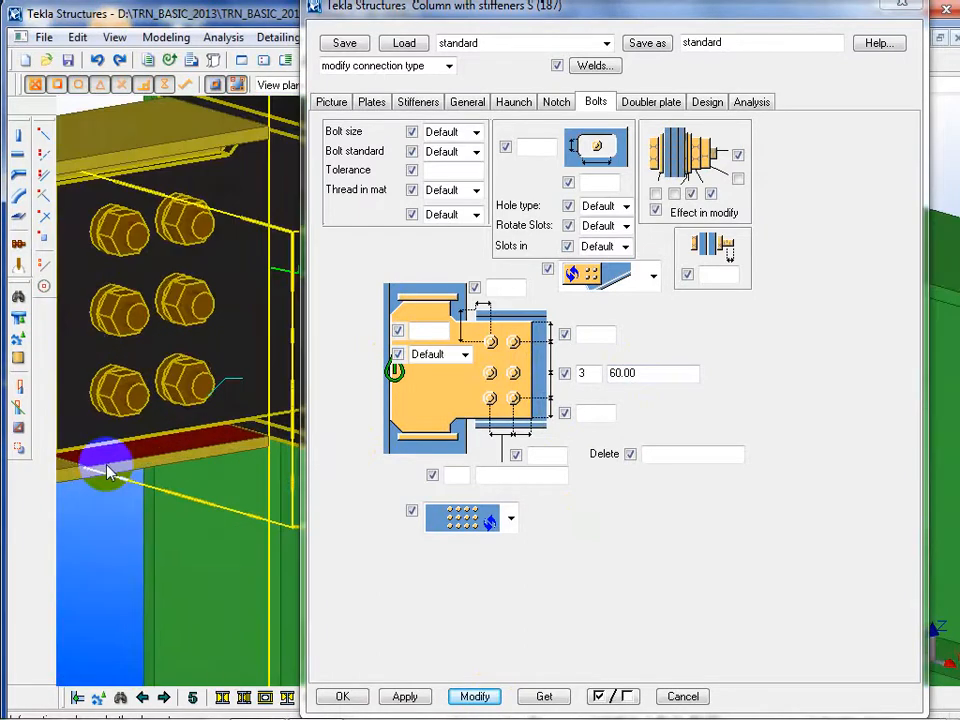
scroll(107, 467, "up", 1)
middle_click_drag(107, 467, 185, 471)
scroll(128, 462, "down", 2)
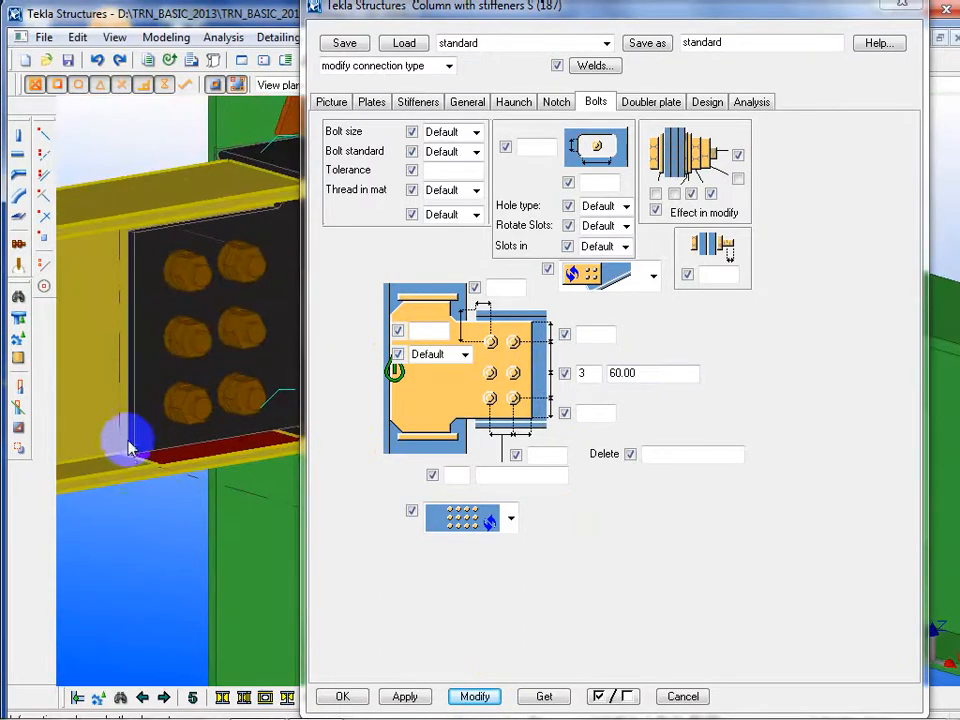
middle_click_drag(128, 450, 283, 452, "ctrl")
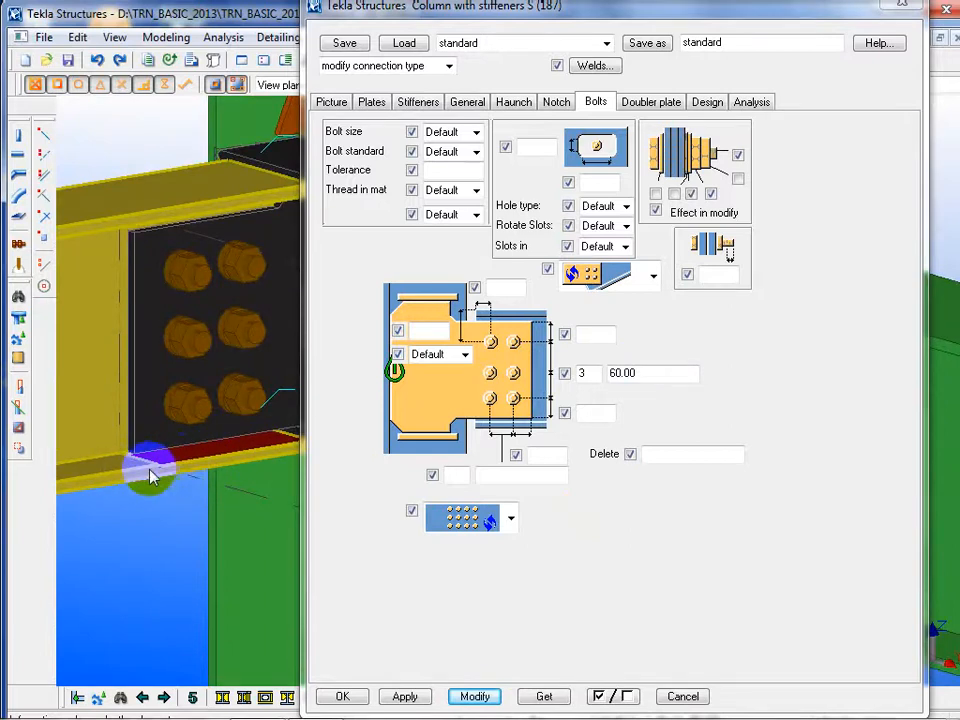
scroll(150, 476, "up", 3)
scroll(168, 468, "up", 1)
scroll(187, 452, "down", 1)
scroll(186, 448, "down", 4)
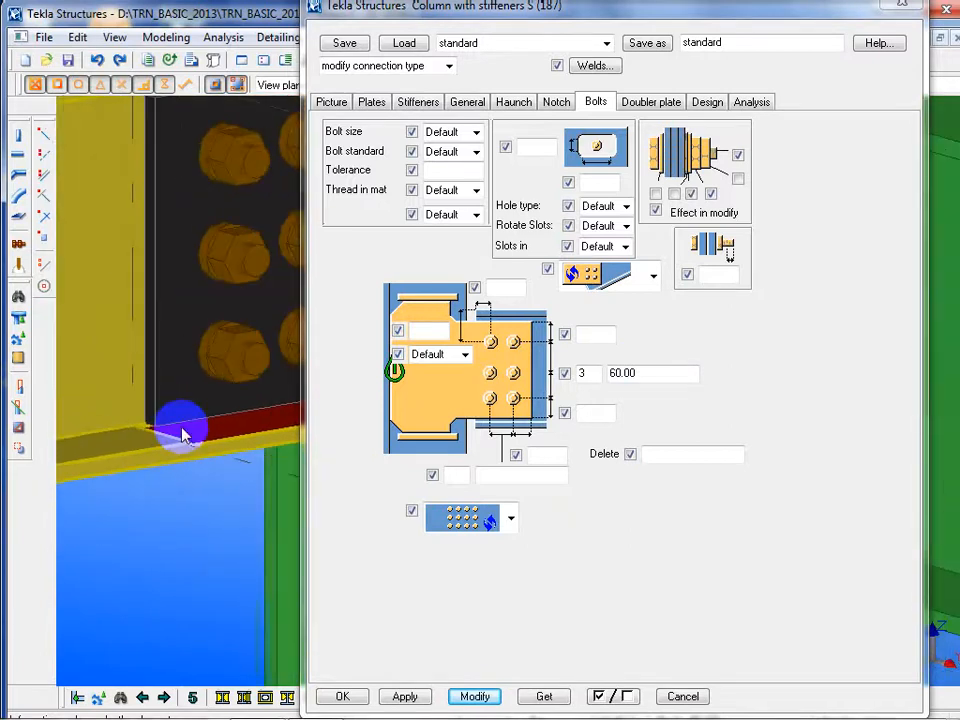
Set the bolt group's upper and lower vertical edge distances to 40 and update the connection
left_click(597, 338)
type("40")
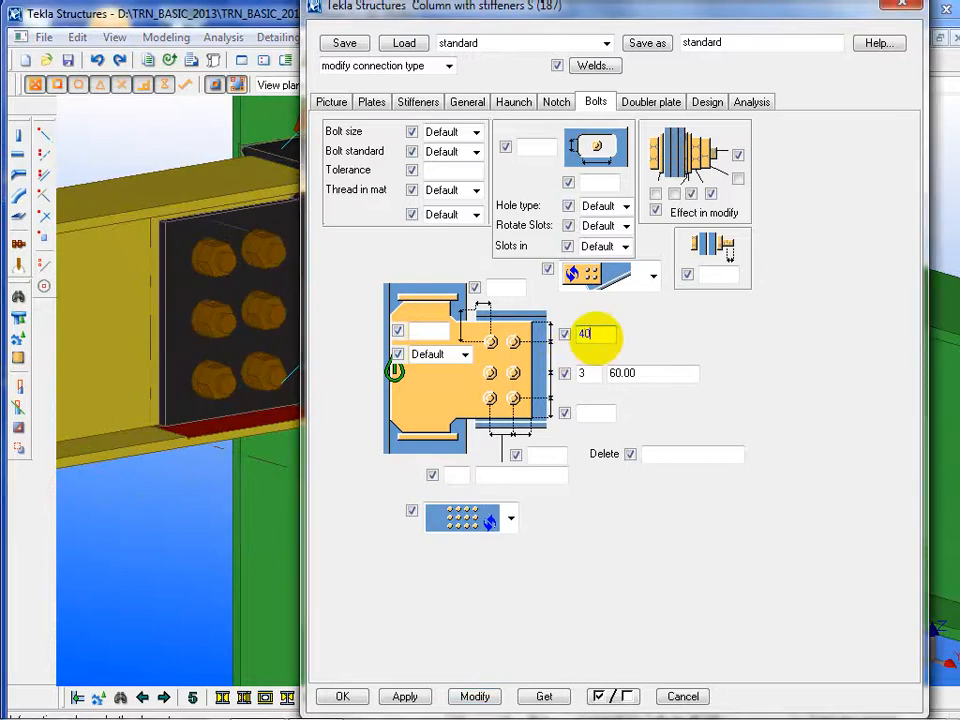
left_click(590, 413)
type("40")
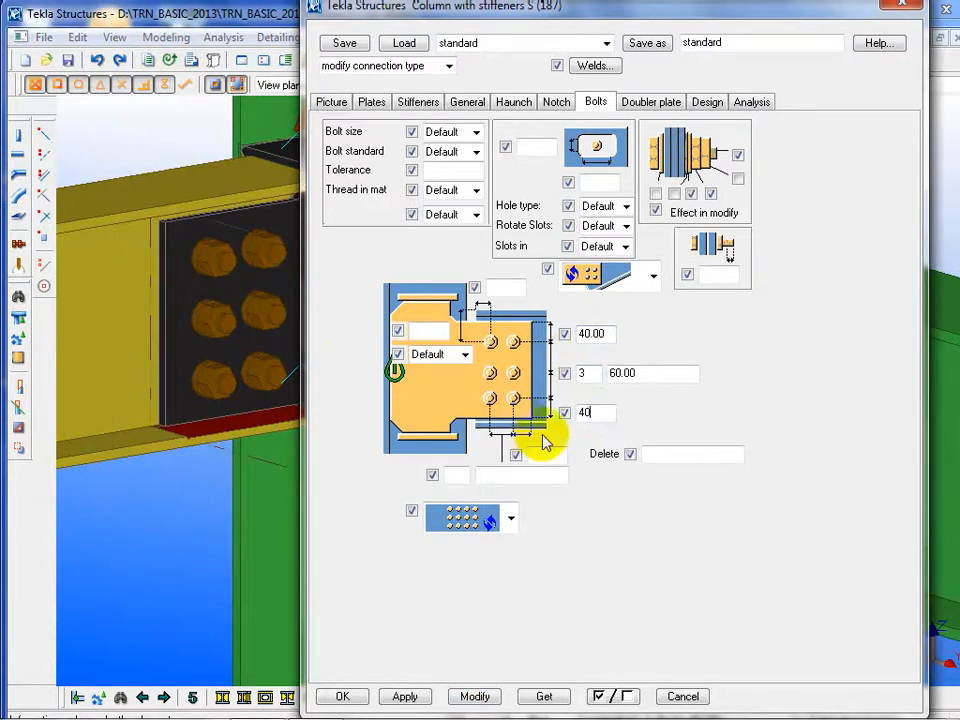
left_click(475, 696)
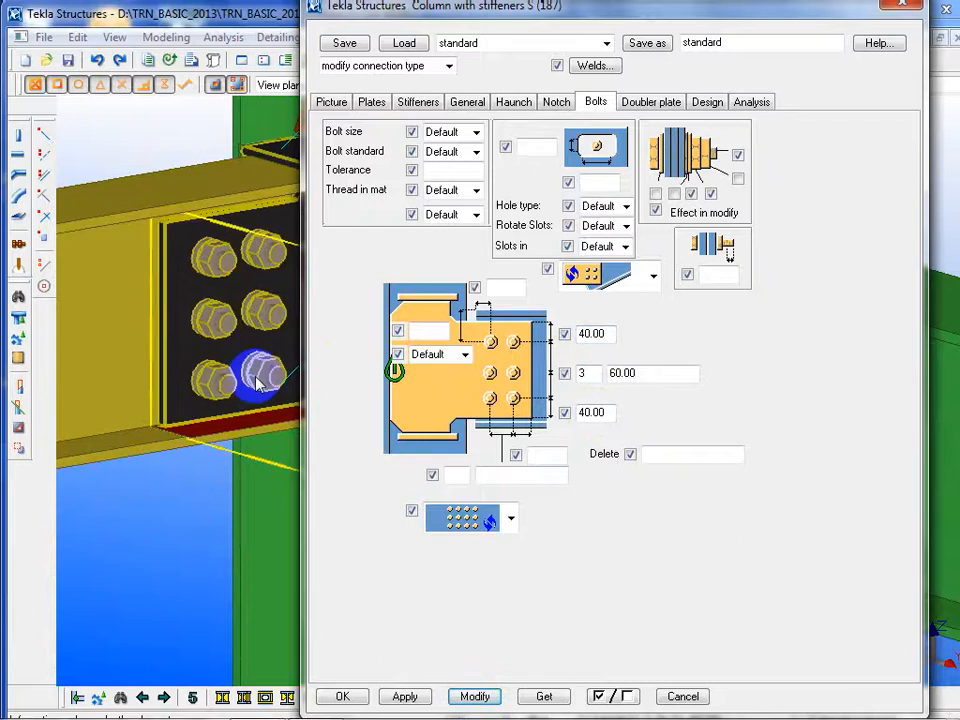
left_click(475, 696)
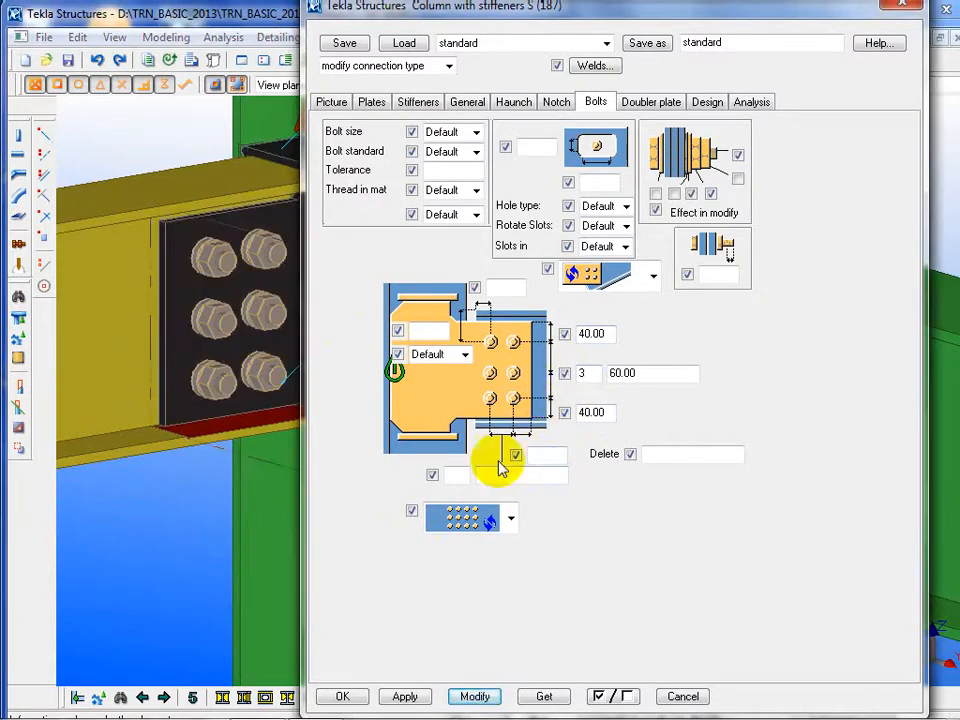
Try to update the connection with the horizontal bolt count set to 0
left_click(455, 475)
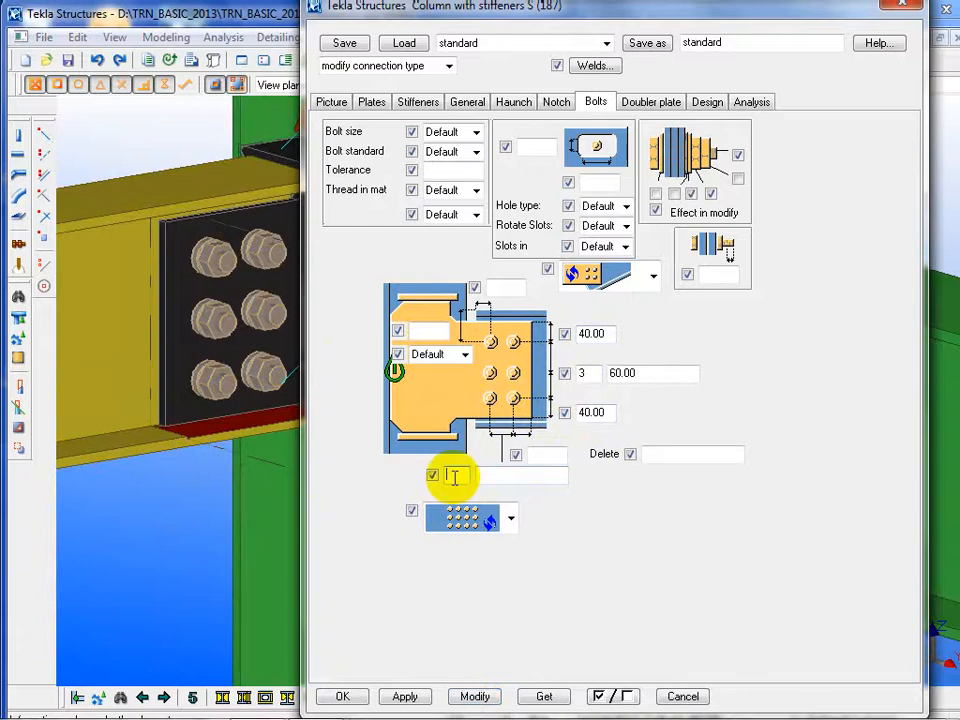
type("0")
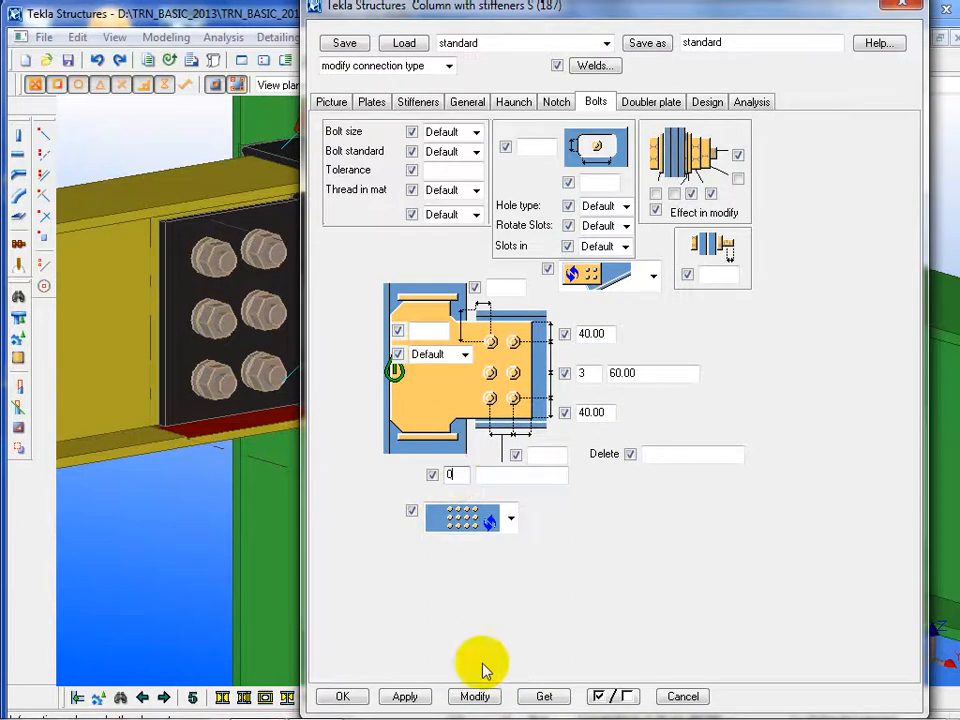
left_click(476, 692)
Set the horizontal bolt count to 1, update the connection and check the bolts on the shear plate
left_click_drag(454, 474, 408, 495)
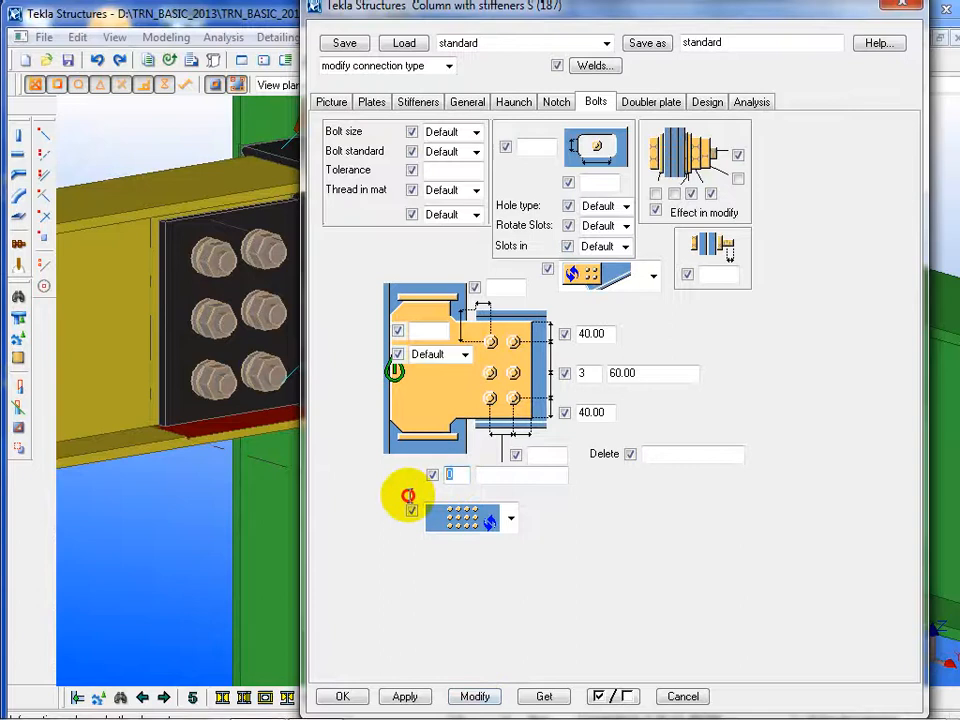
type("1")
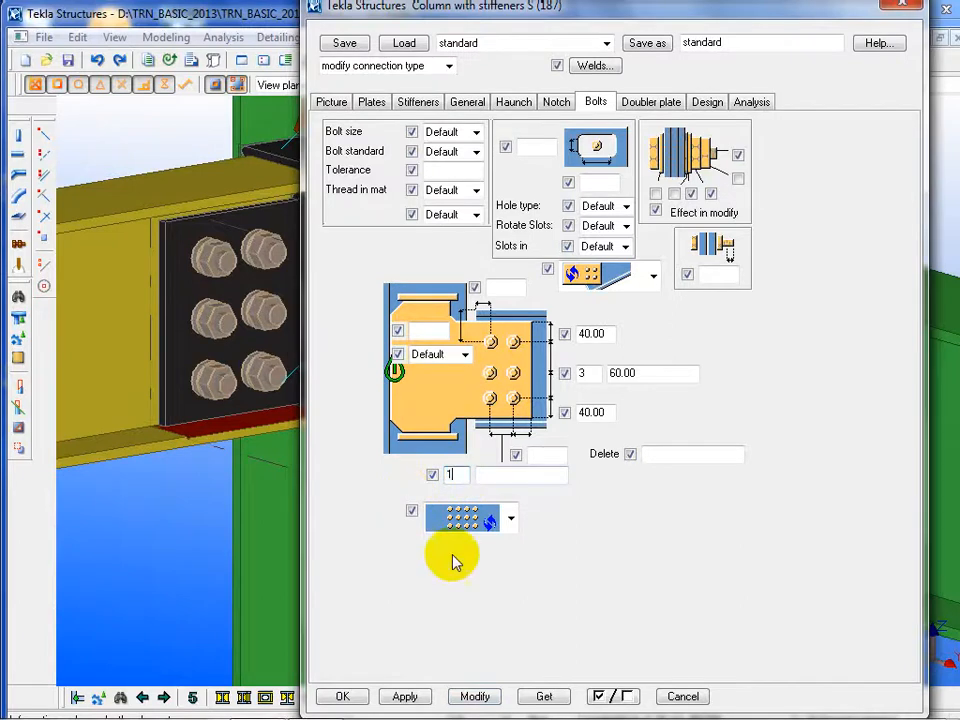
left_click(476, 694)
middle_click_drag(180, 499, 80, 474)
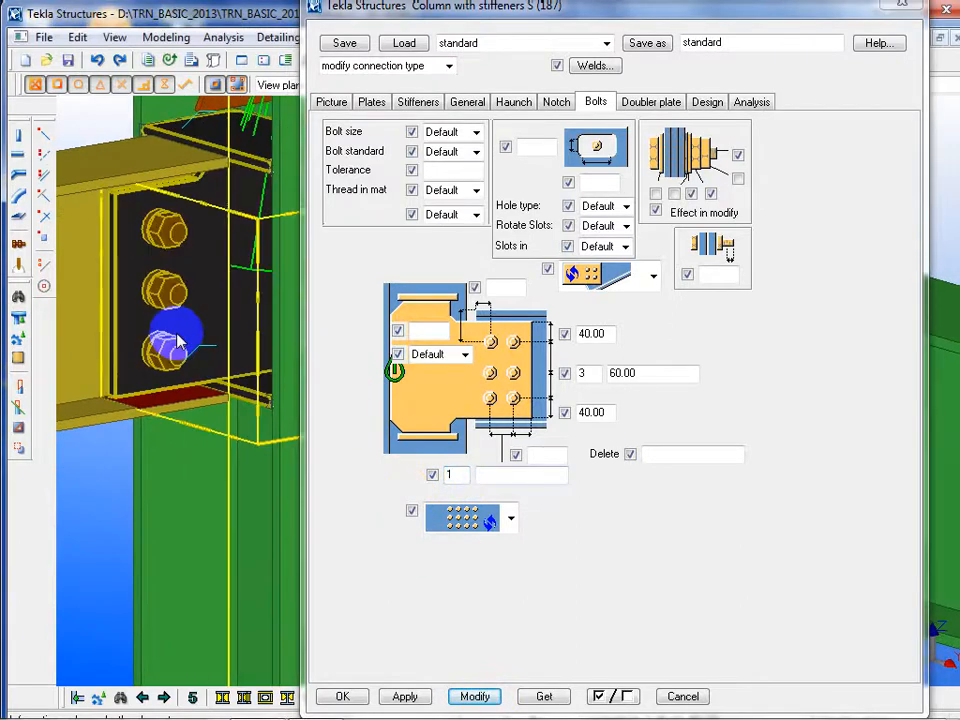
scroll(178, 339, "down", 3)
mouse_move(191, 380)
middle_mouse_down("ctrl")
mouse_move(193, 401)
mouse_move(166, 387)
mouse_move(185, 375)
mouse_move(217, 380)
mouse_move(184, 389)
middle_mouse_up("ctrl")
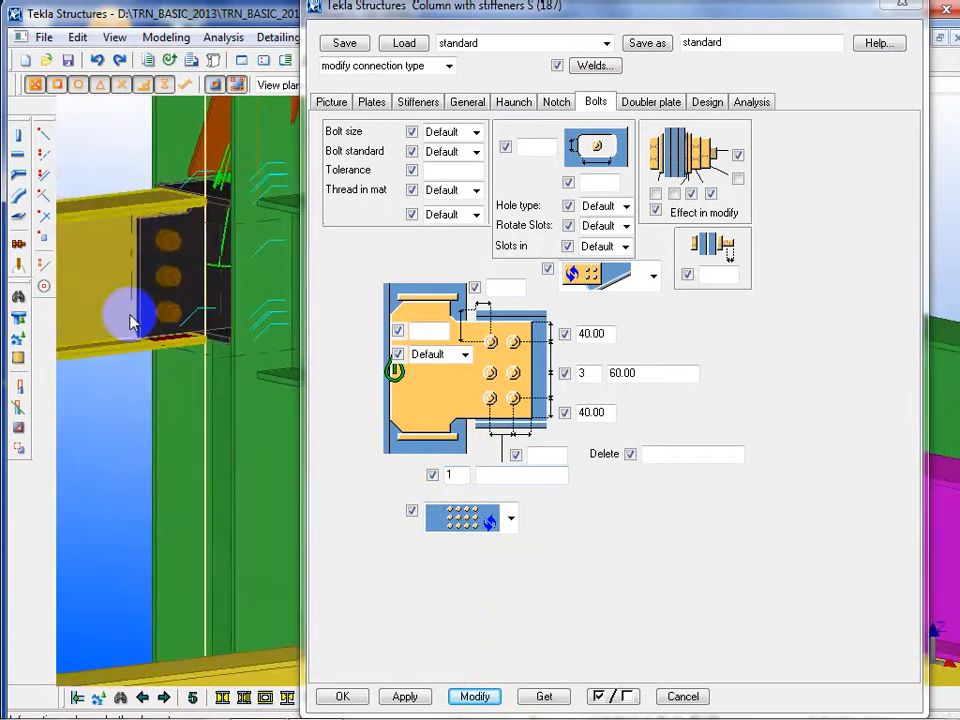
scroll(134, 318, "up", 3)
middle_click_drag(150, 248, 136, 318)
Set the horizontal bolt count to 0, update the connection and check the shear plate
left_click_drag(462, 477, 400, 496)
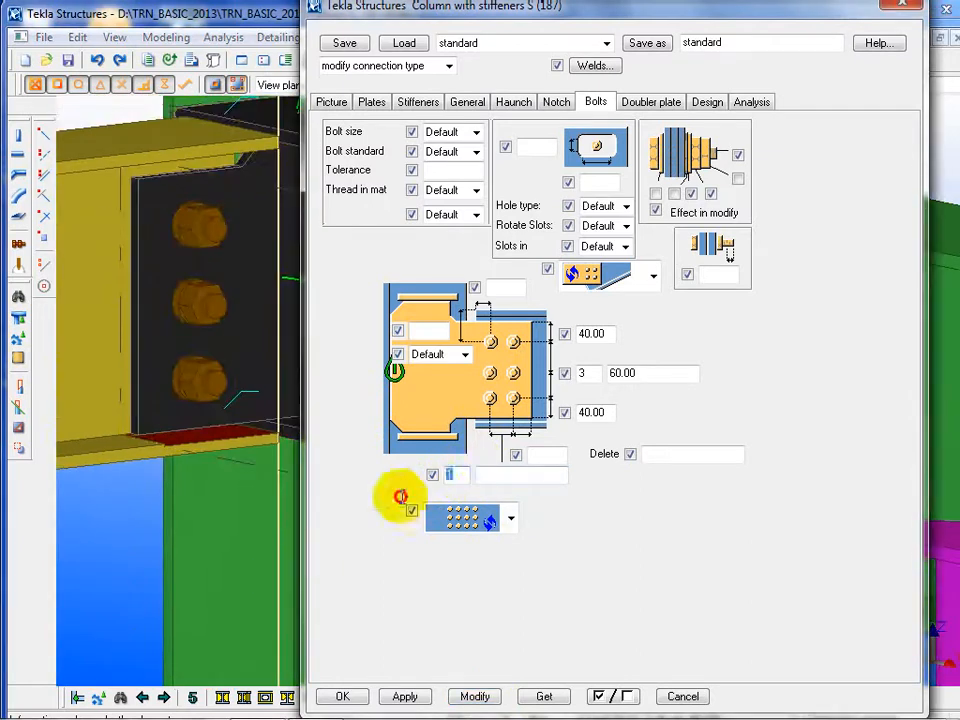
type("0")
left_click(474, 696)
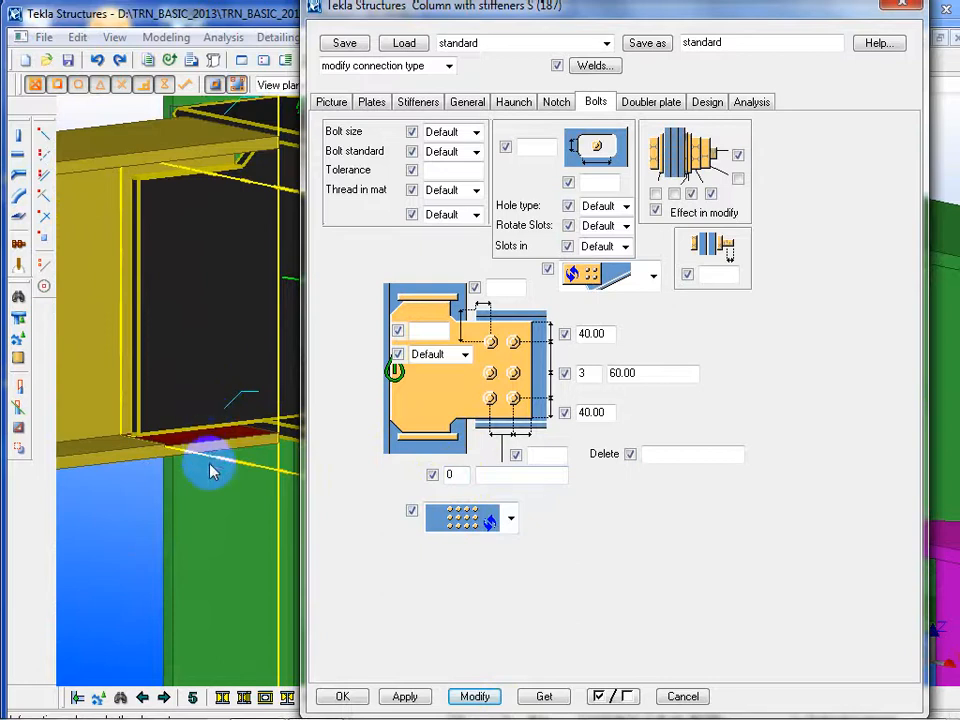
middle_click_drag(208, 467, 134, 520)
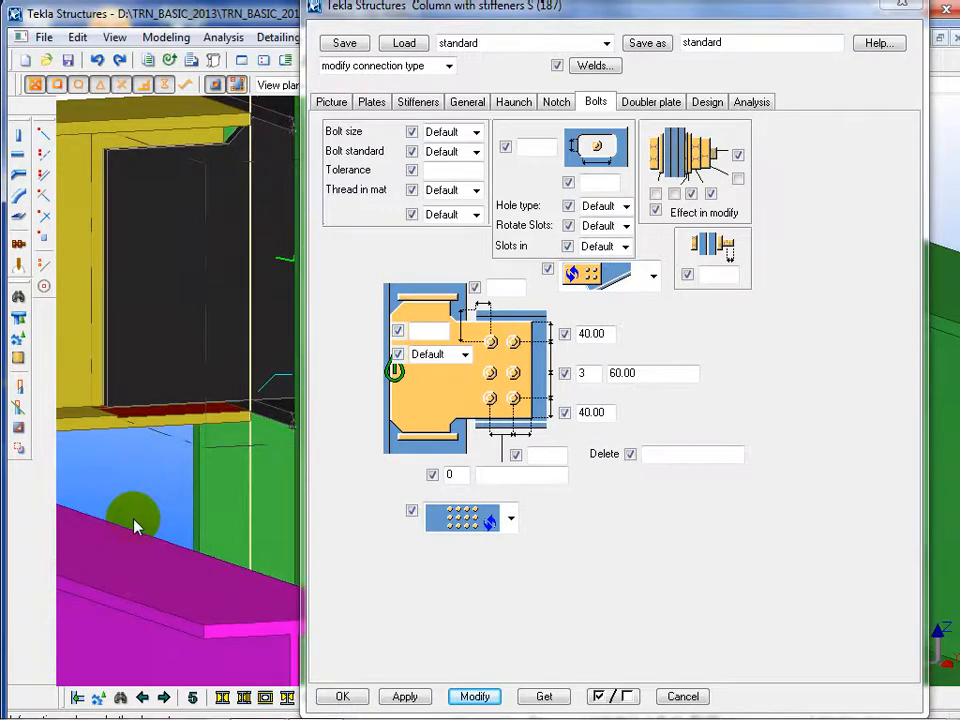
Restore the horizontal bolt count to 1 and update the connection
double_click(446, 475)
type("1")
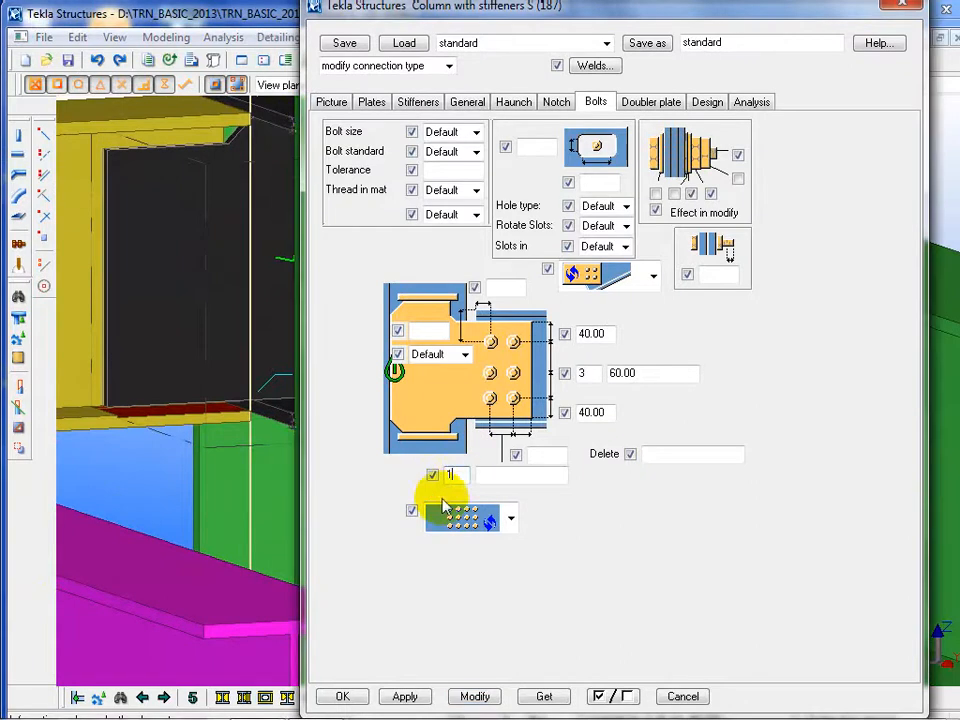
left_click(478, 696)
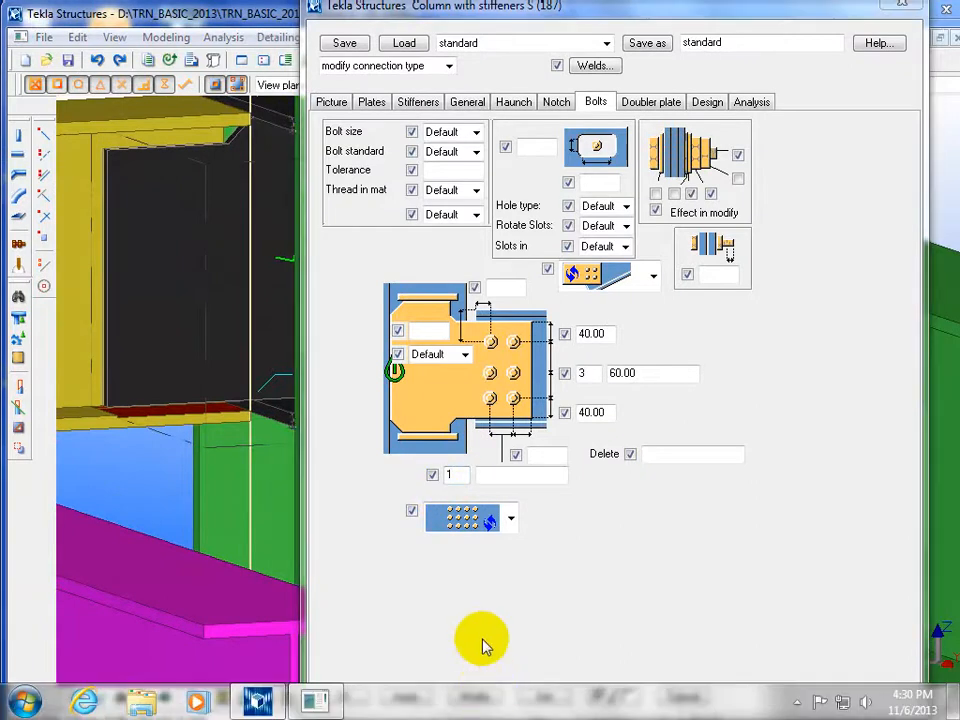
left_click(478, 696)
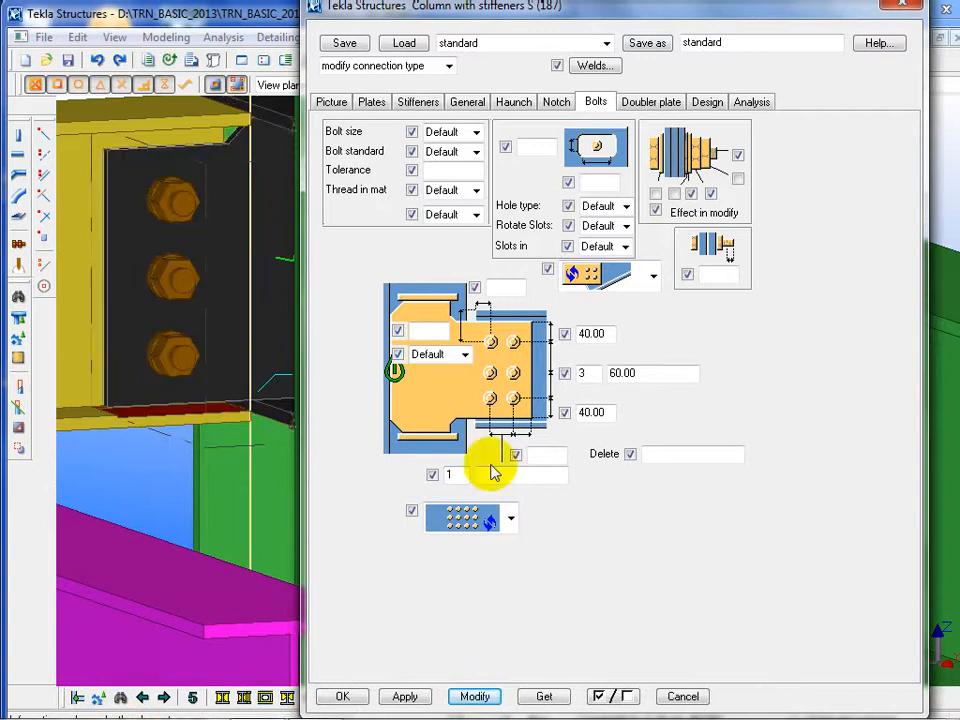
Set the shear plate's horizontal bolt edge distance and the bolt distance from the beam end to 40, updating the connection
left_click(557, 458)
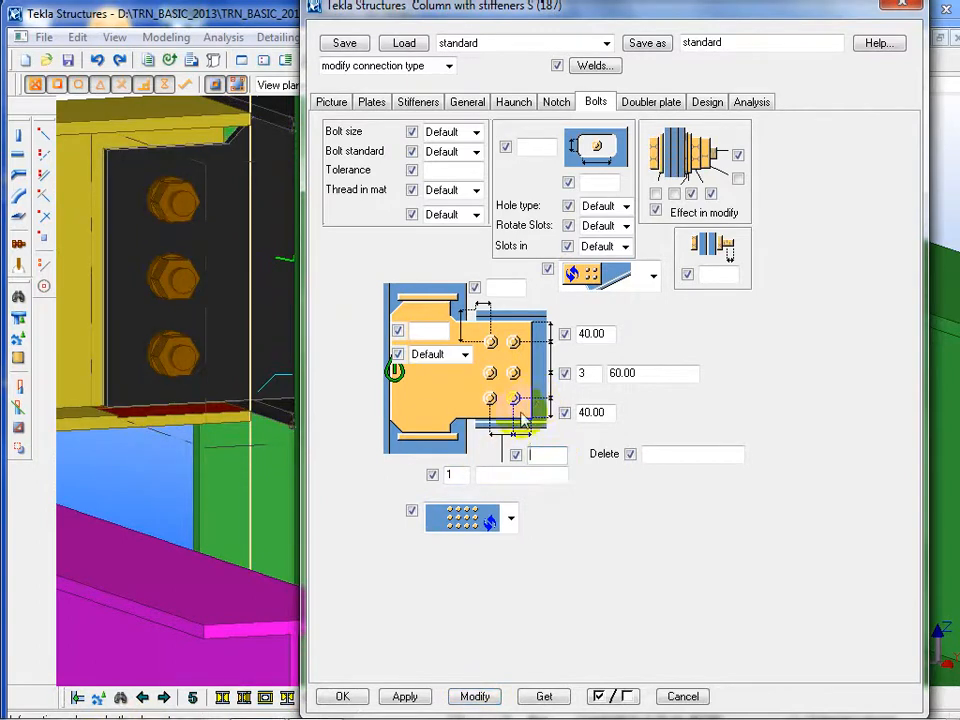
left_click(540, 456)
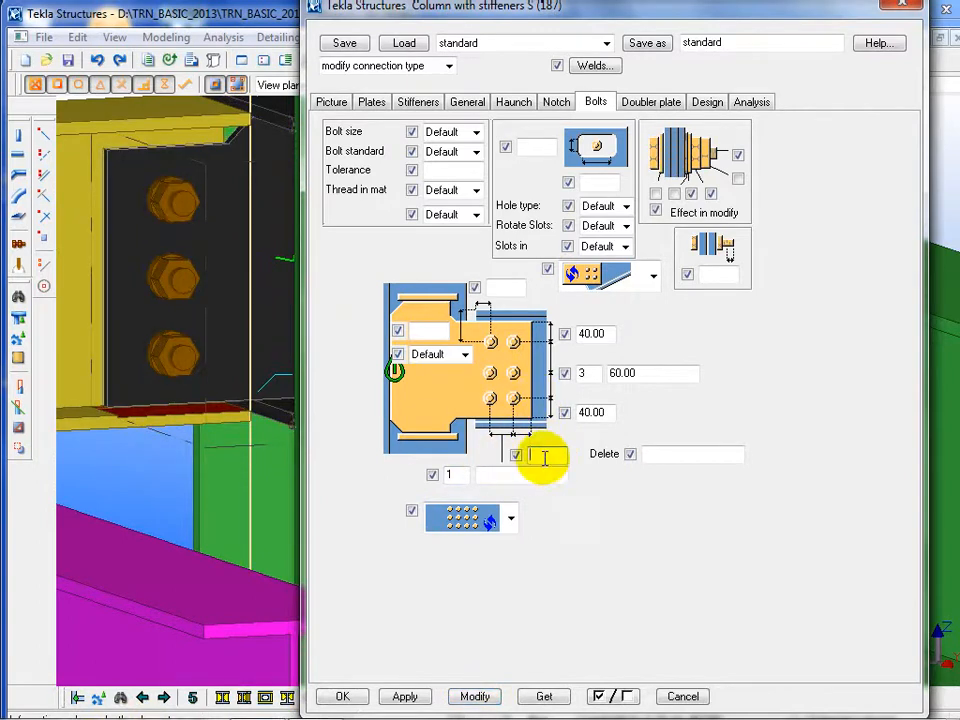
type("40")
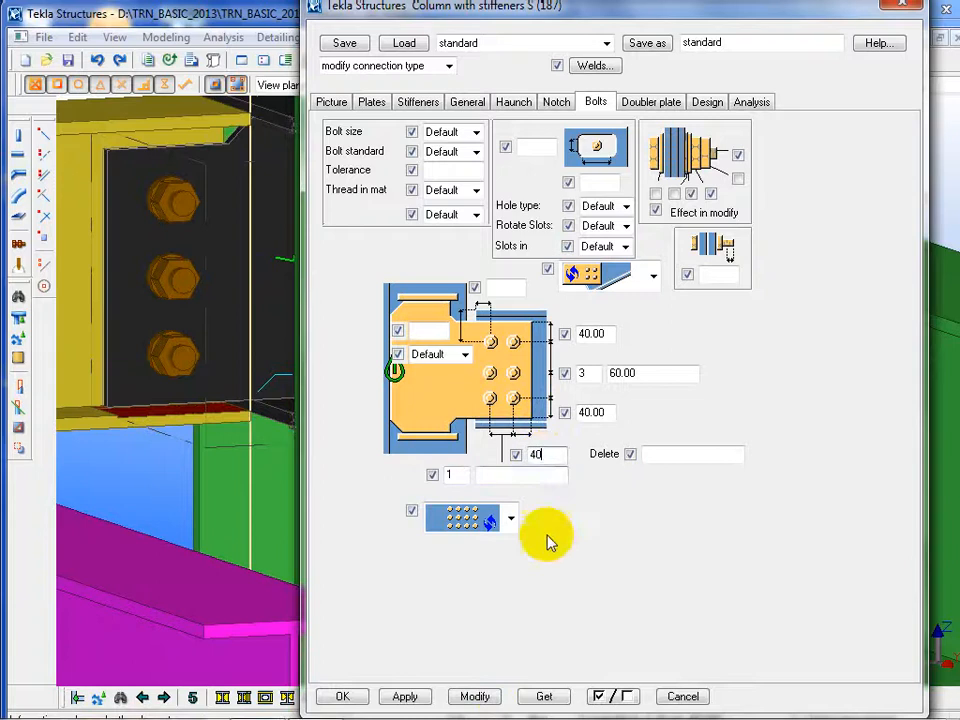
left_click(476, 697)
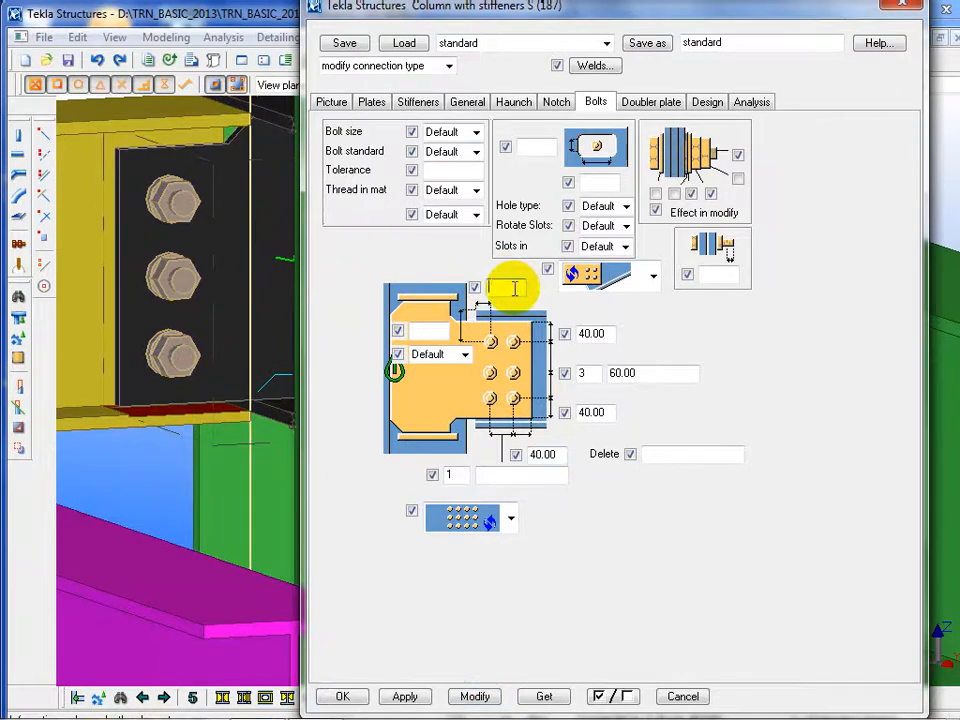
left_click(482, 695)
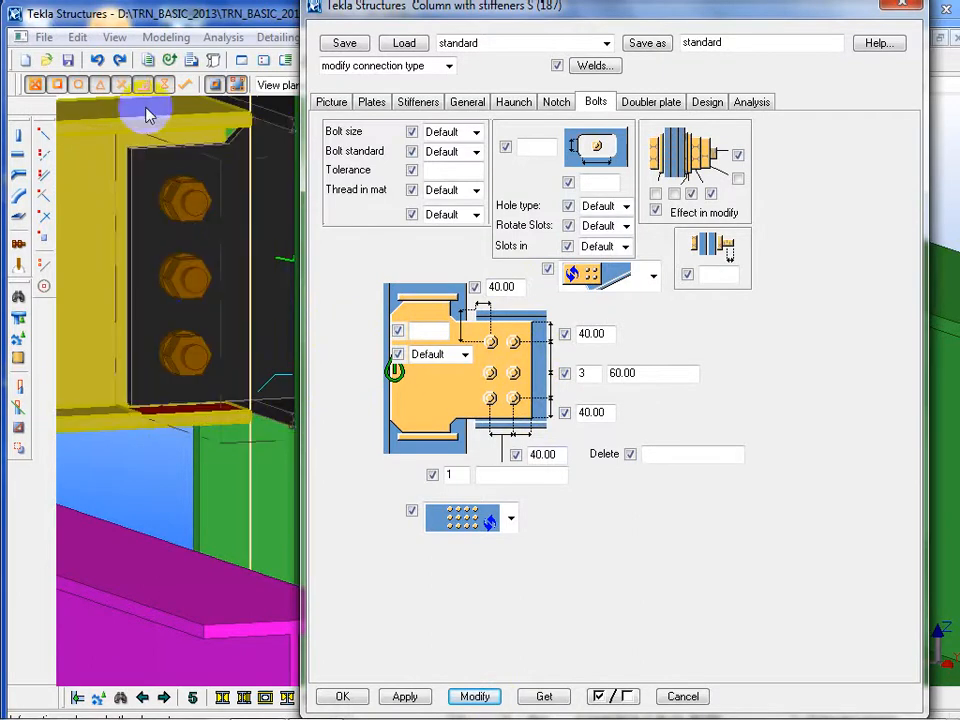
Set the bolt group's vertical position reference to Middle, update the connection and view the bolts from the side
left_click(466, 356)
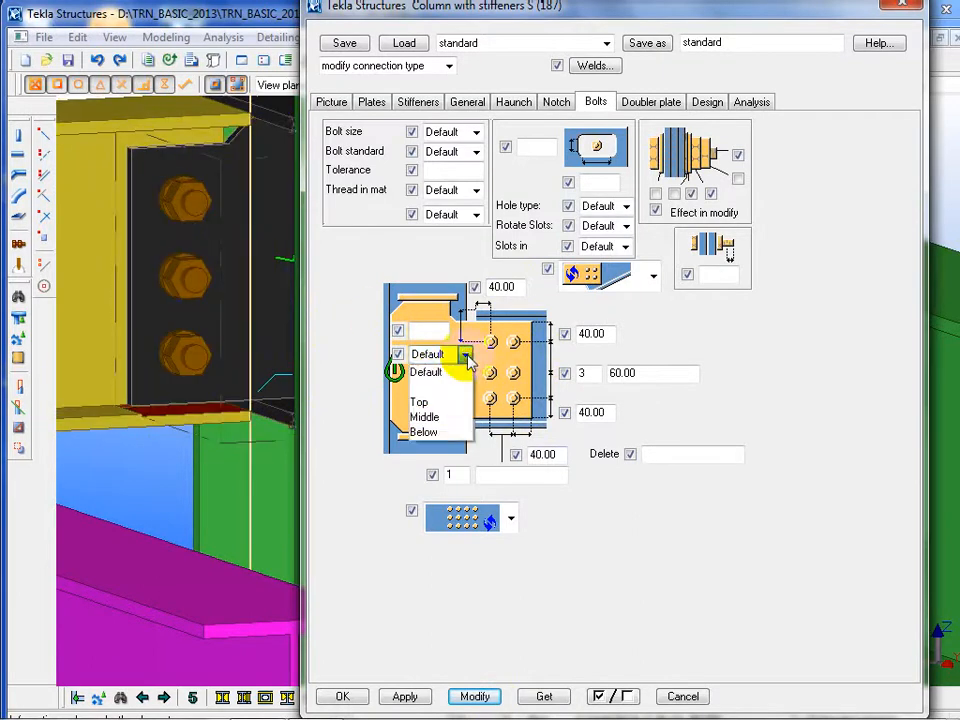
left_click(424, 417)
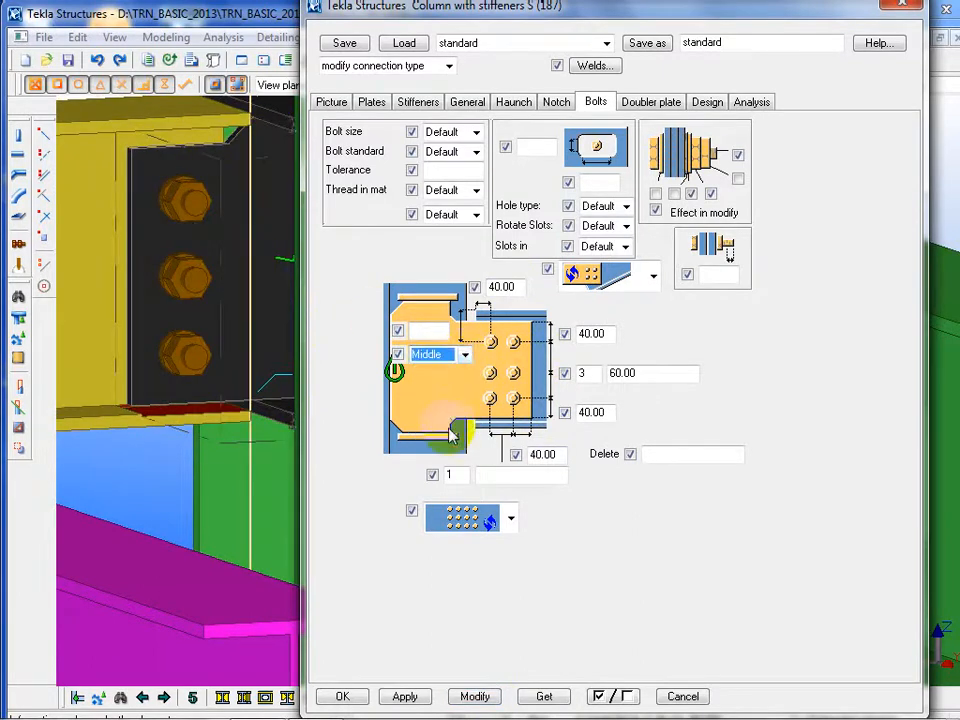
left_click(476, 697)
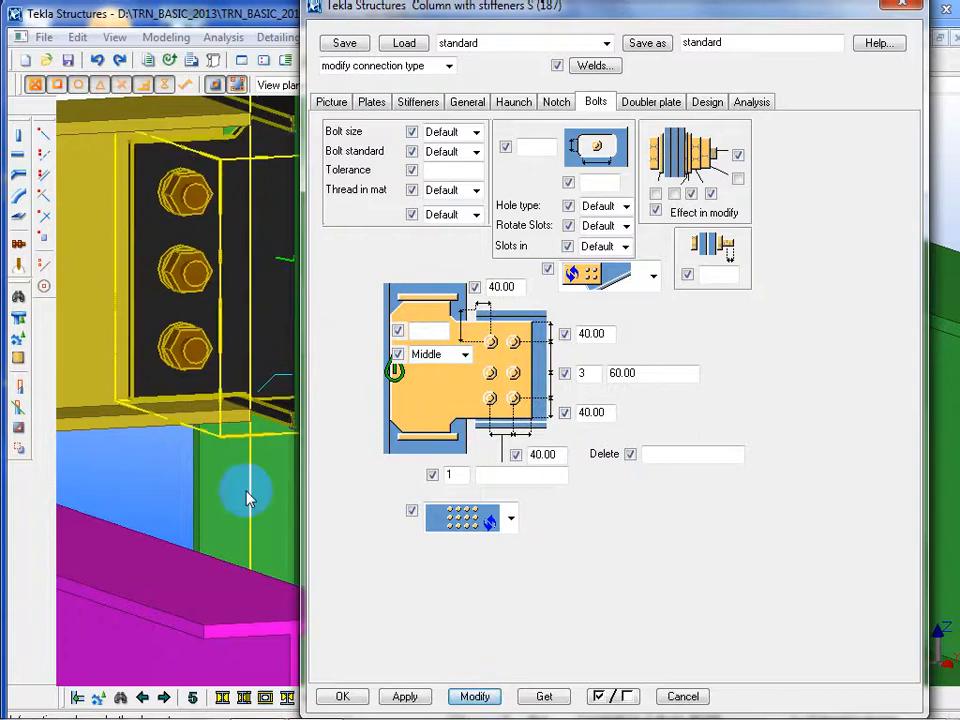
middle_click_drag(118, 510, 50, 498, "ctrl")
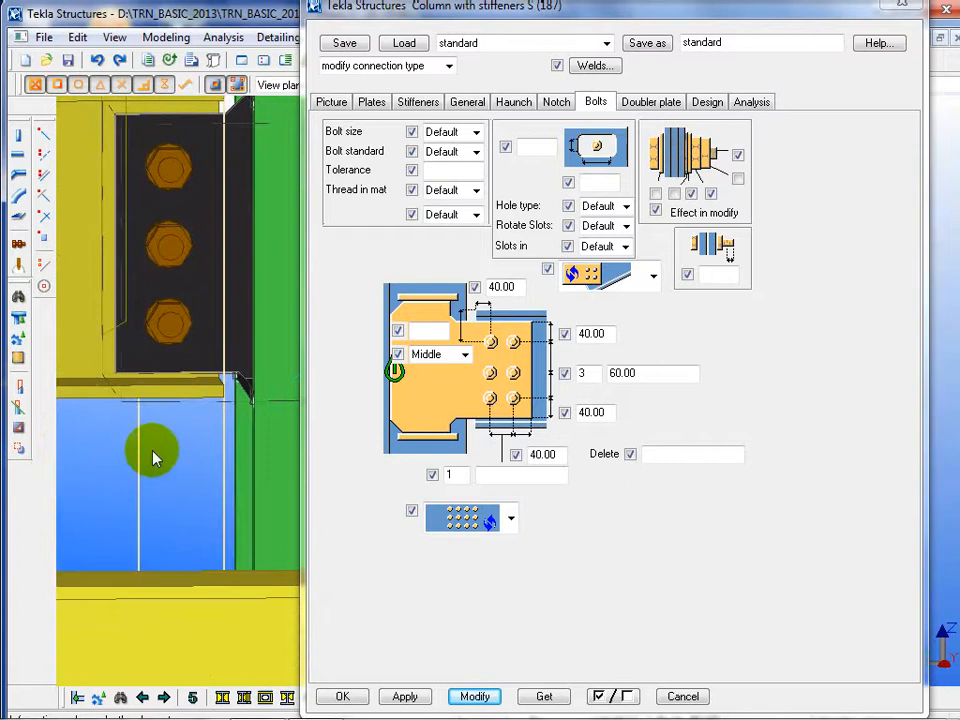
middle_click_drag(152, 452, 196, 532)
Set the bolt group's vertical position reference to Top and update the connection
left_click(465, 354)
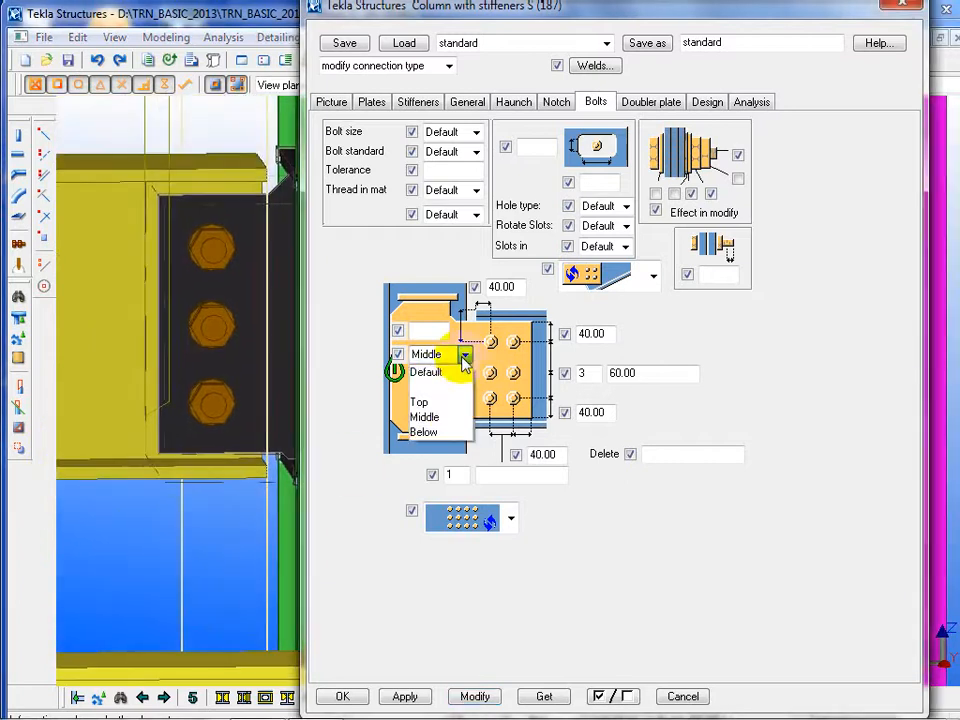
left_click(446, 403)
left_click(475, 696)
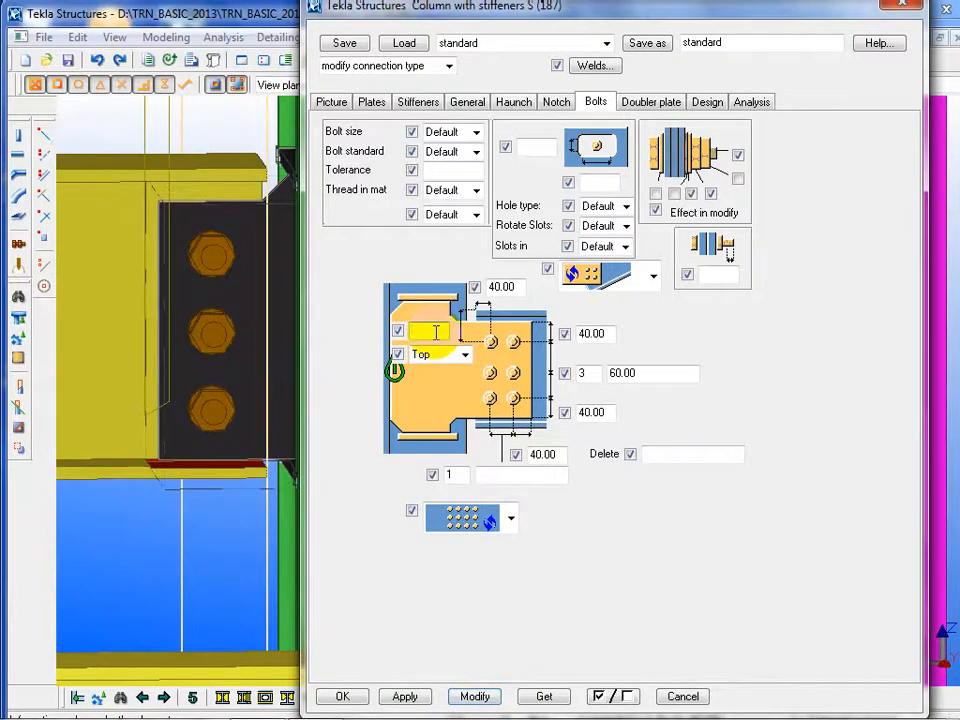
Set the bolt group's vertical distance from the Top reference to 25 and update the connection
left_click(465, 356)
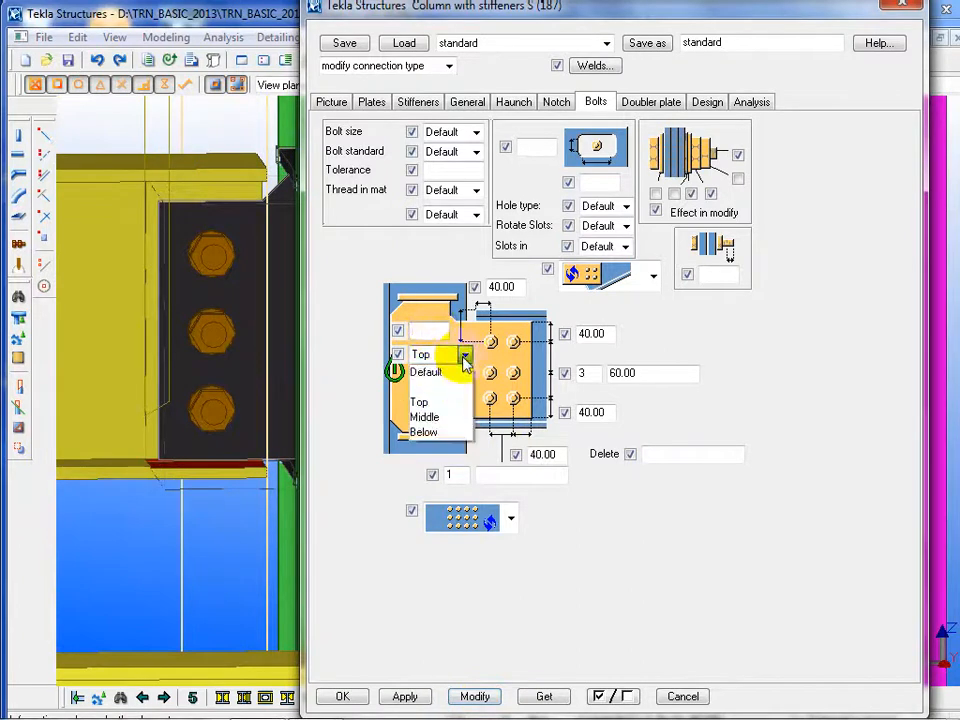
left_click(465, 356)
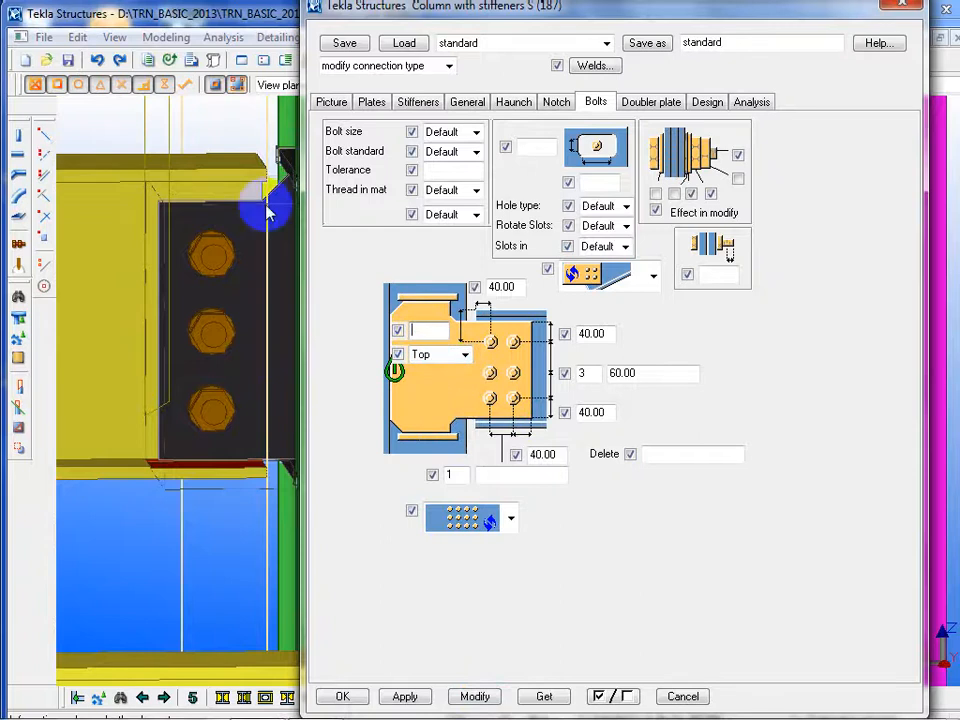
left_click(210, 242)
type("25")
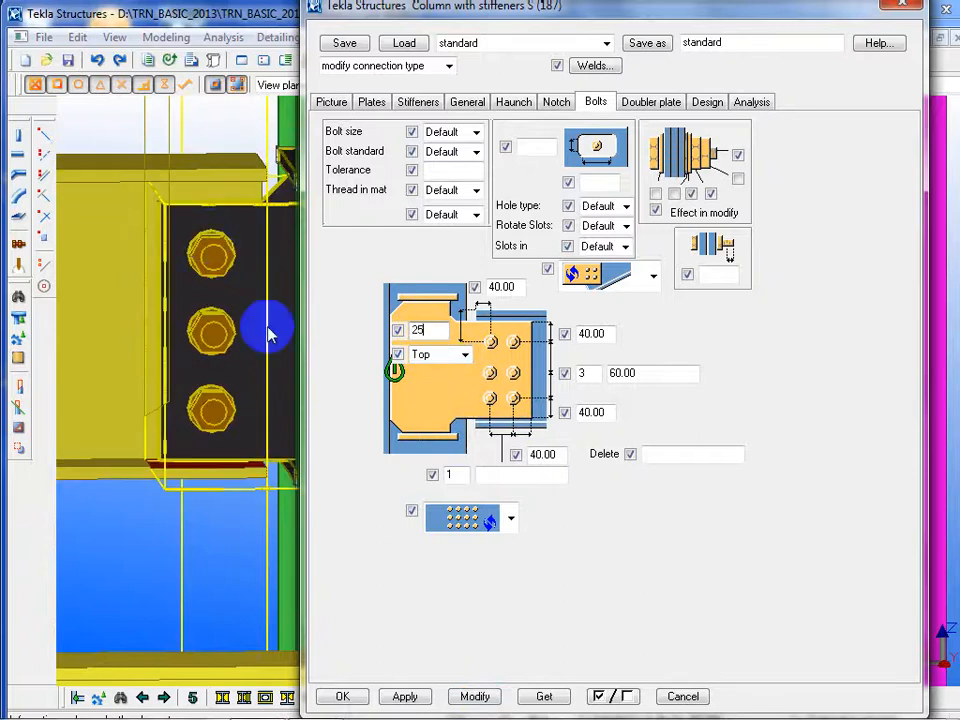
left_click(257, 321)
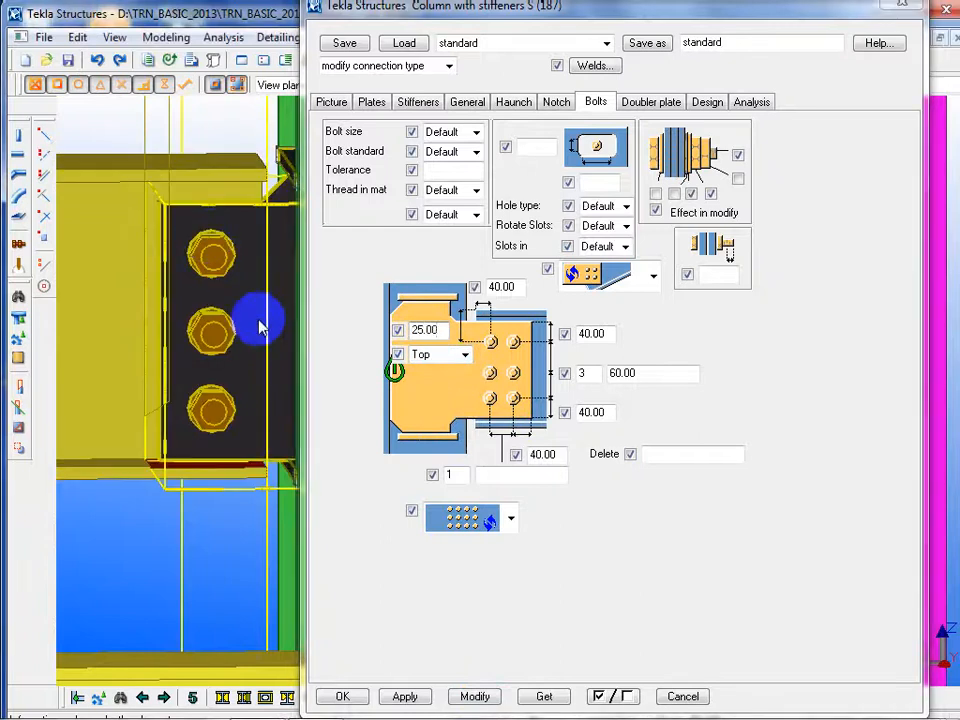
left_click(475, 696)
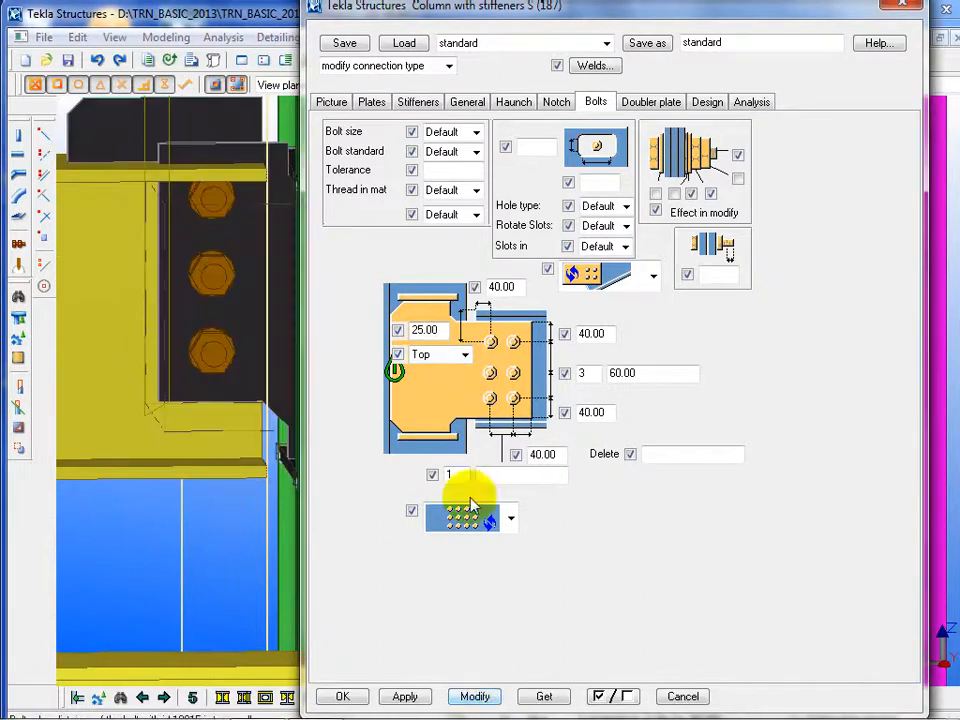
Set the bolt group's vertical distance from the Top reference to -25 and update the connection
double_click(425, 330)
type("-25")
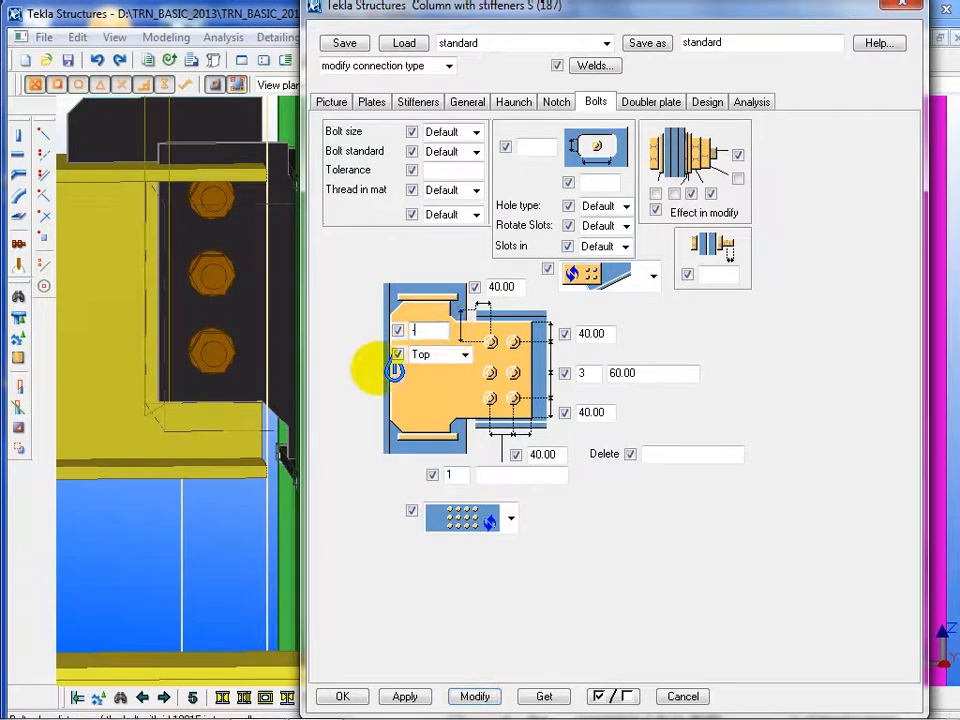
left_click(475, 696)
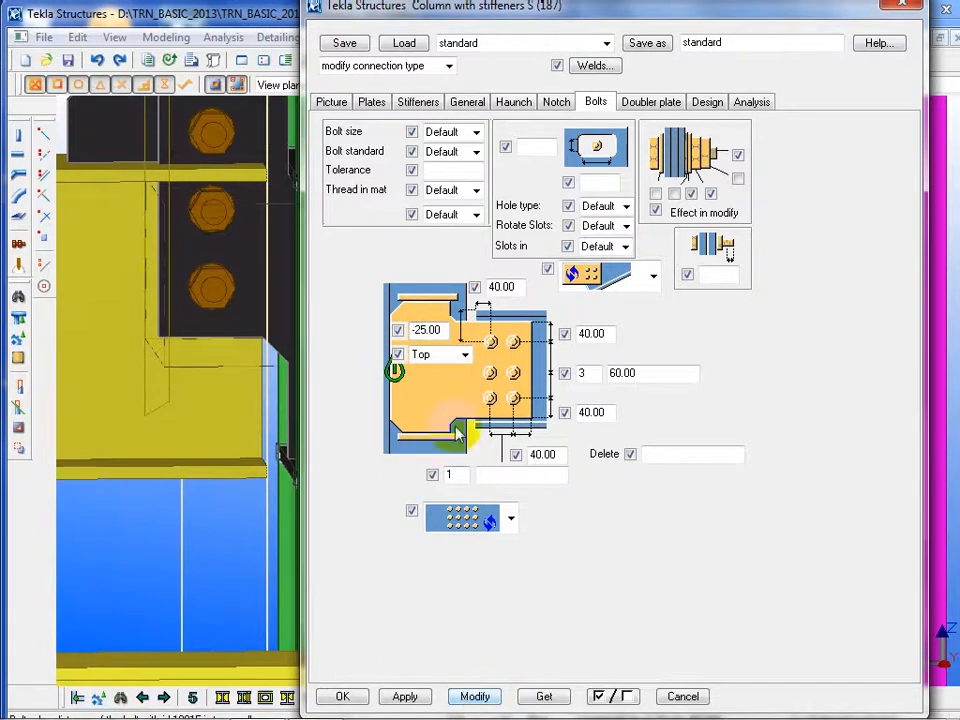
Set the bolt group's vertical position reference to Default and update the connection
left_click(465, 356)
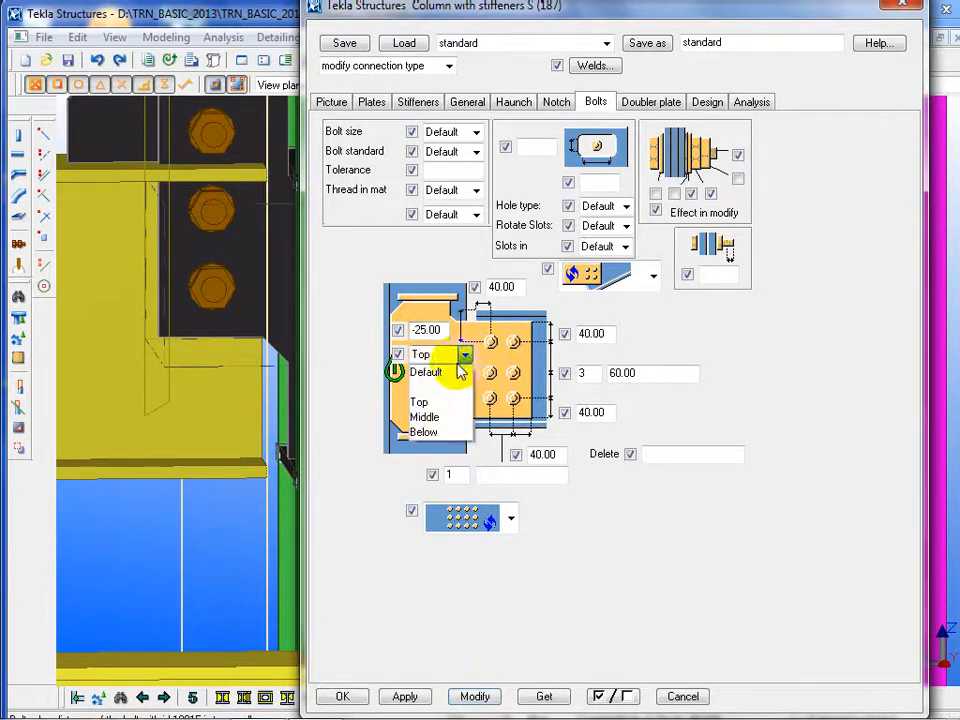
left_click(448, 372)
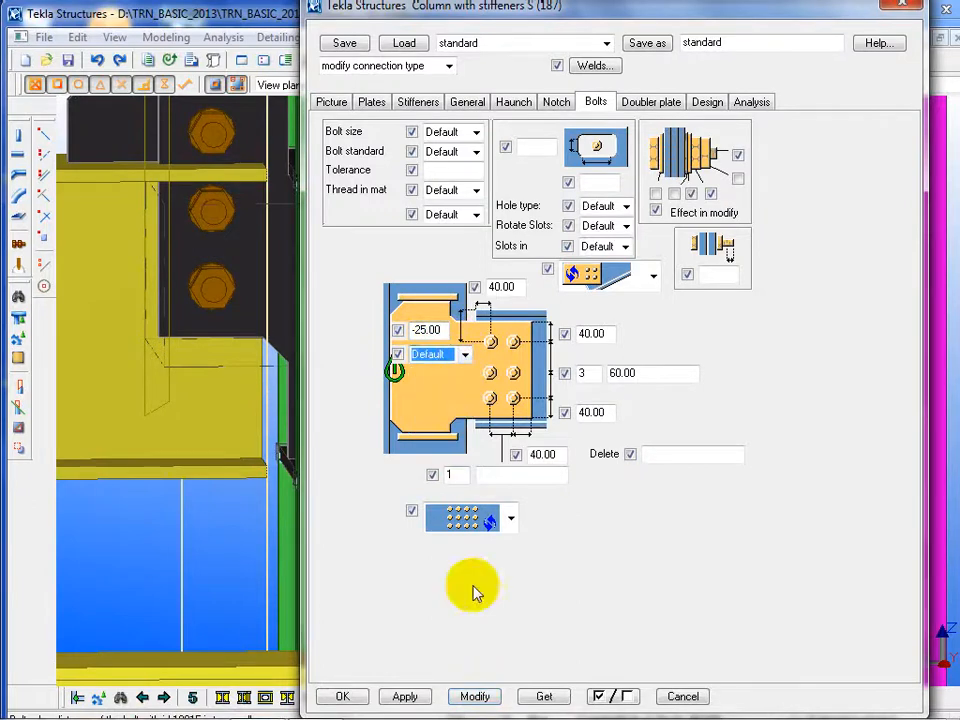
left_click(476, 697)
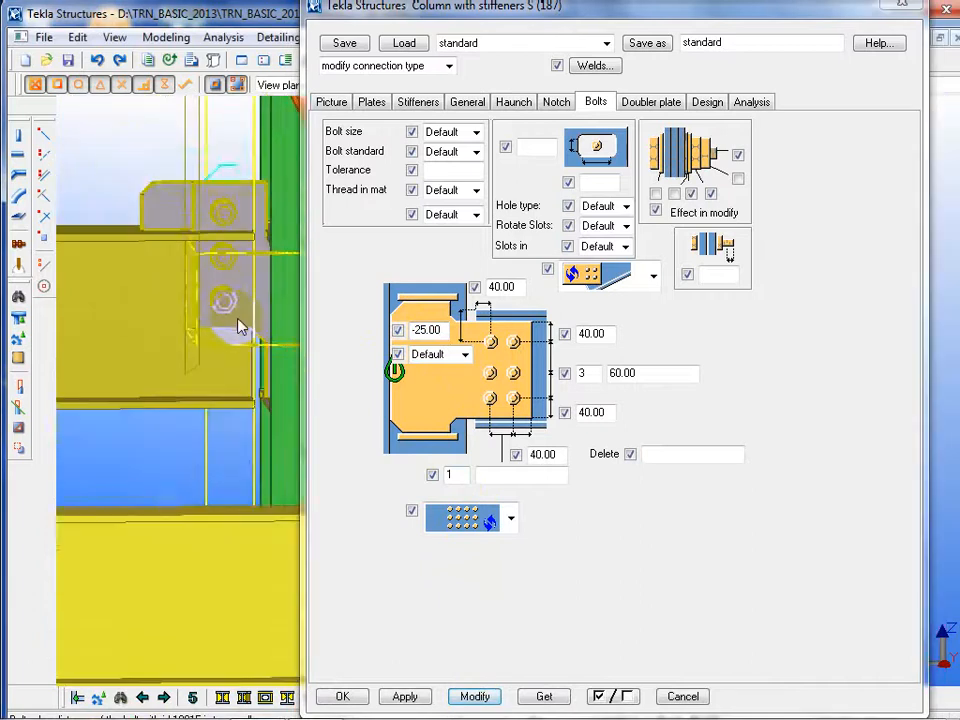
Set the bolt group's vertical position reference to Top with a distance of 65 and update the connection
left_click(427, 355)
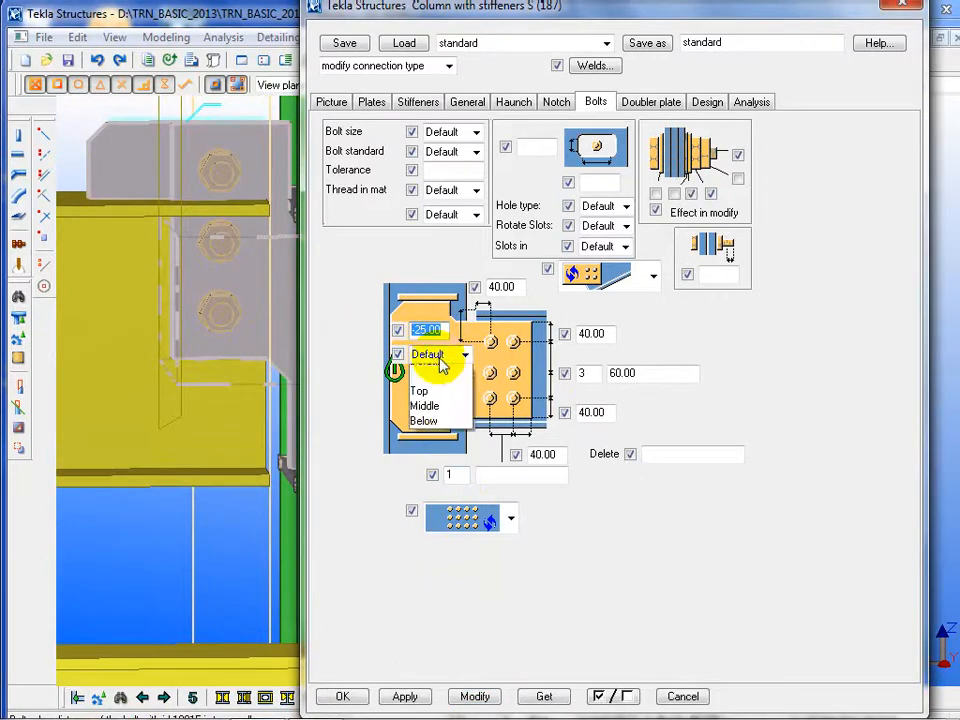
left_click(433, 405)
left_click_drag(444, 332, 377, 347)
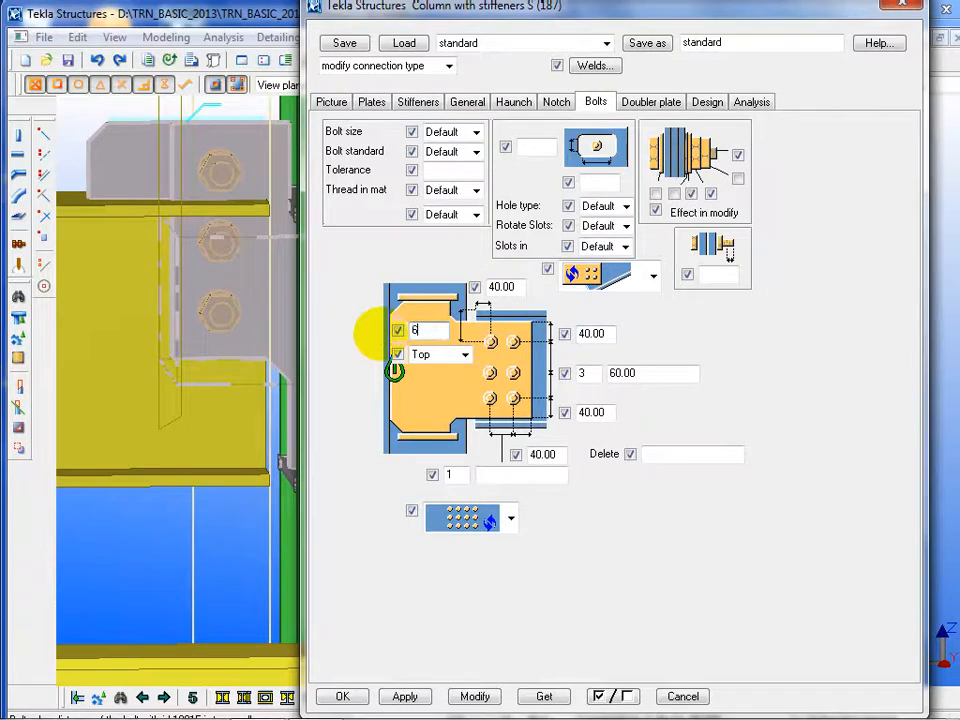
left_click(474, 696)
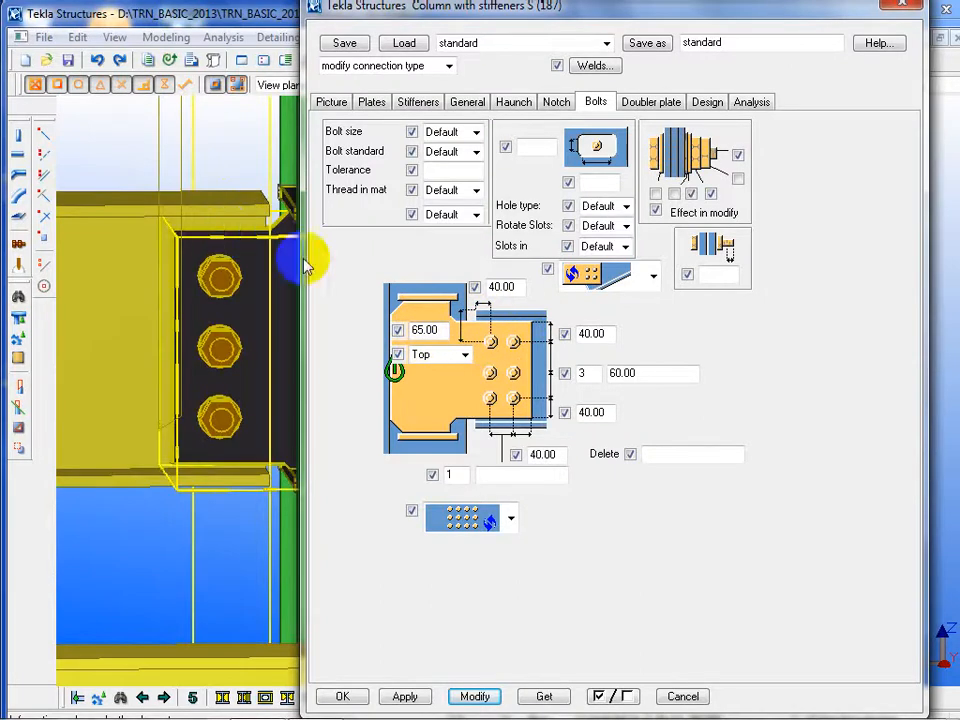
Set the bolt group's vertical distance from the Top reference to 60 and update the connection
double_click(582, 334)
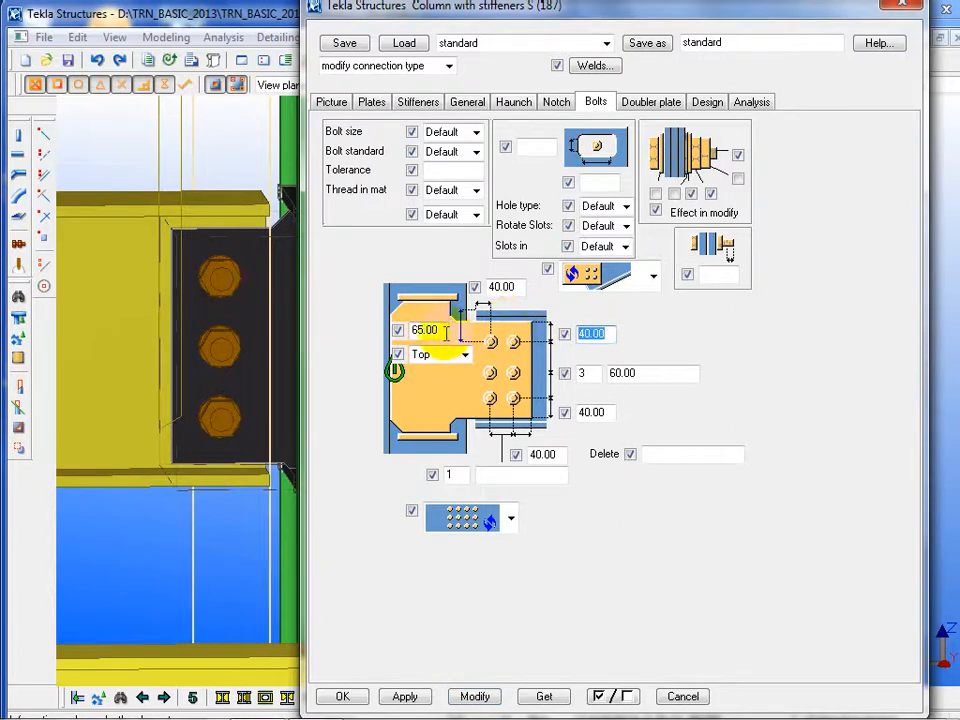
left_click_drag(446, 333, 312, 327)
type("60.00")
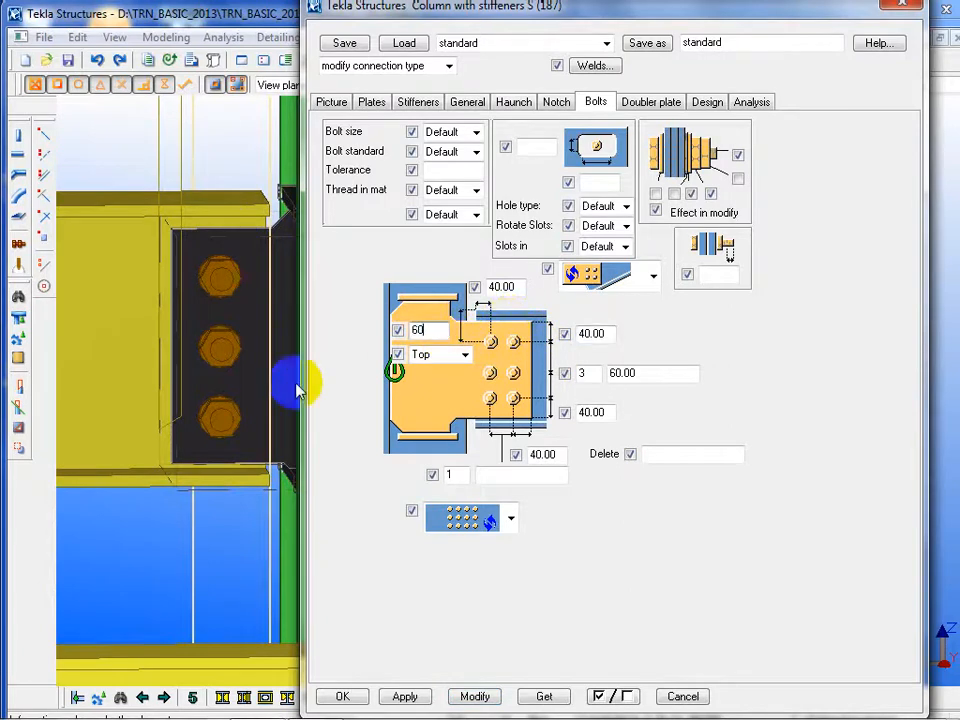
left_click(474, 696)
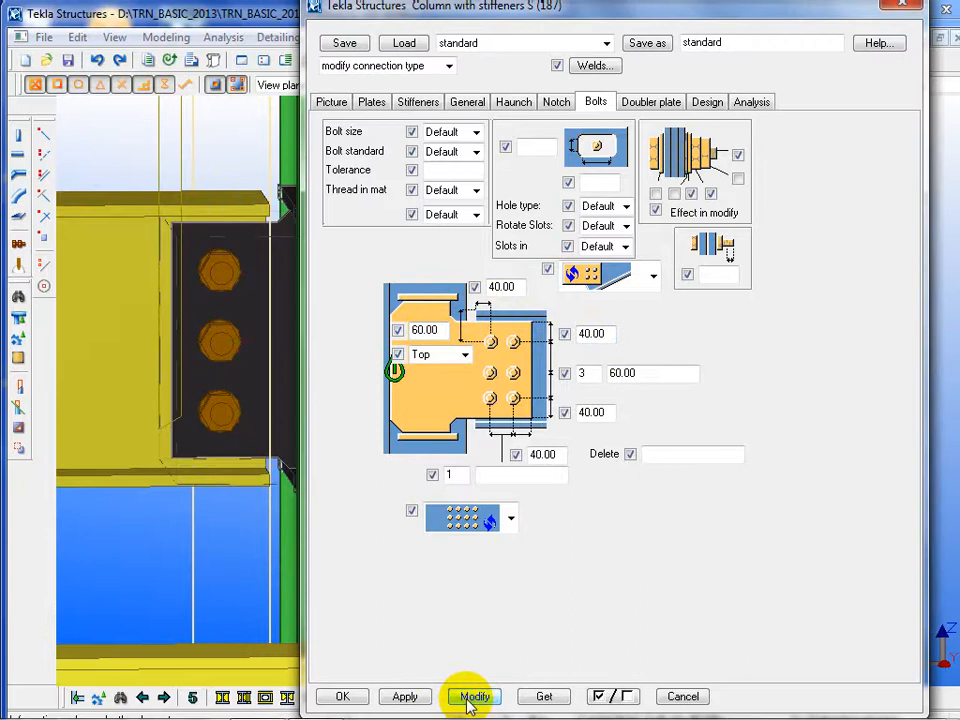
Check the yellow beam's profile in its properties, leaving them unchanged
middle_click_drag(195, 513, 139, 514)
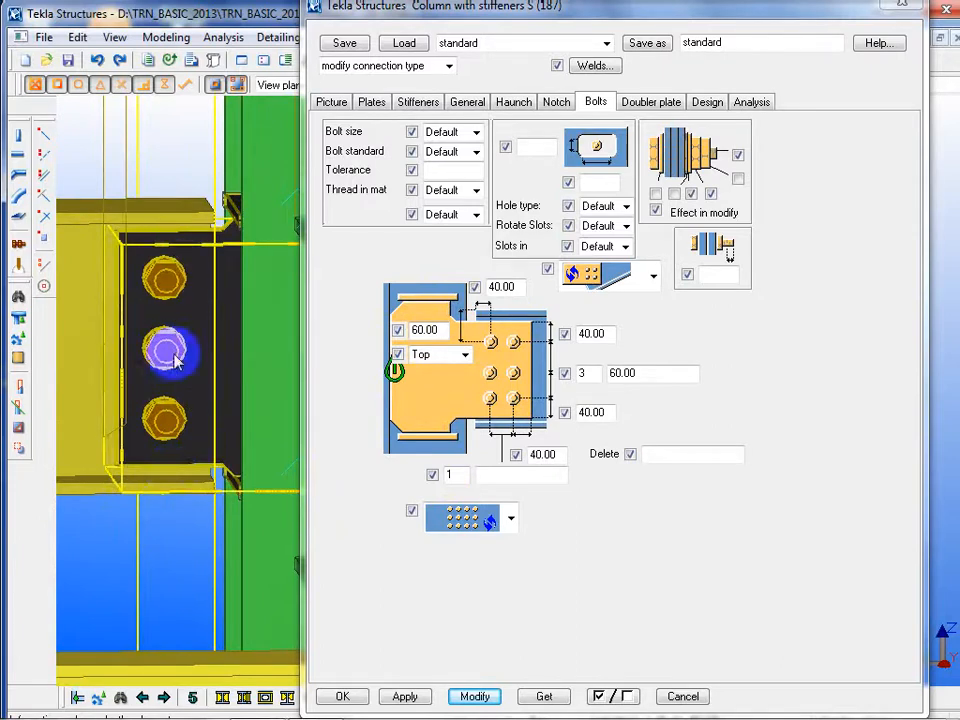
left_click(76, 270)
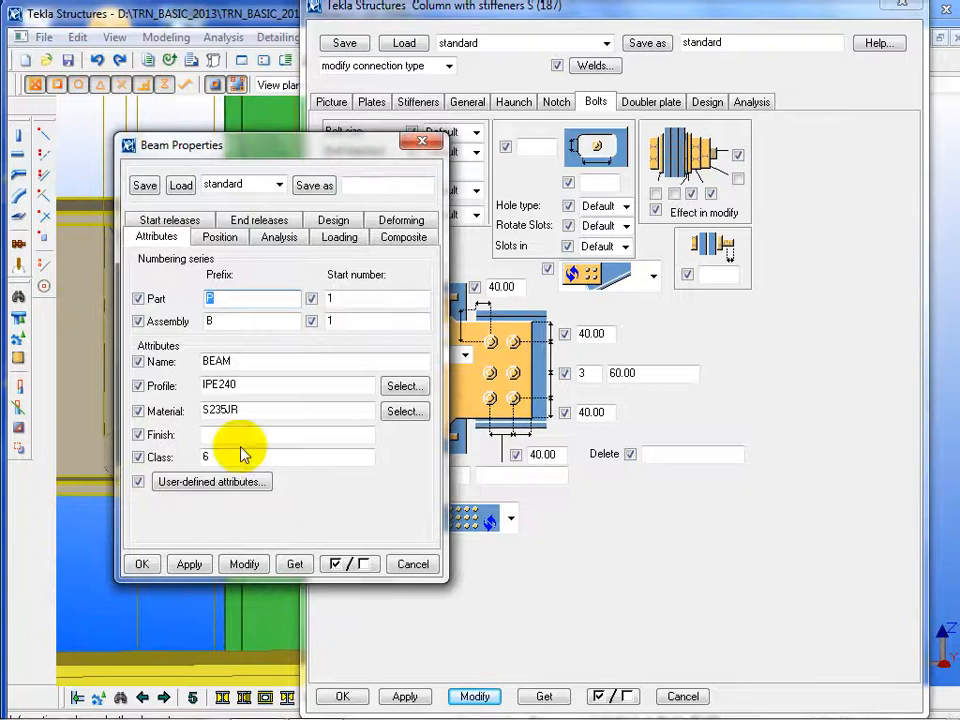
left_click(413, 565)
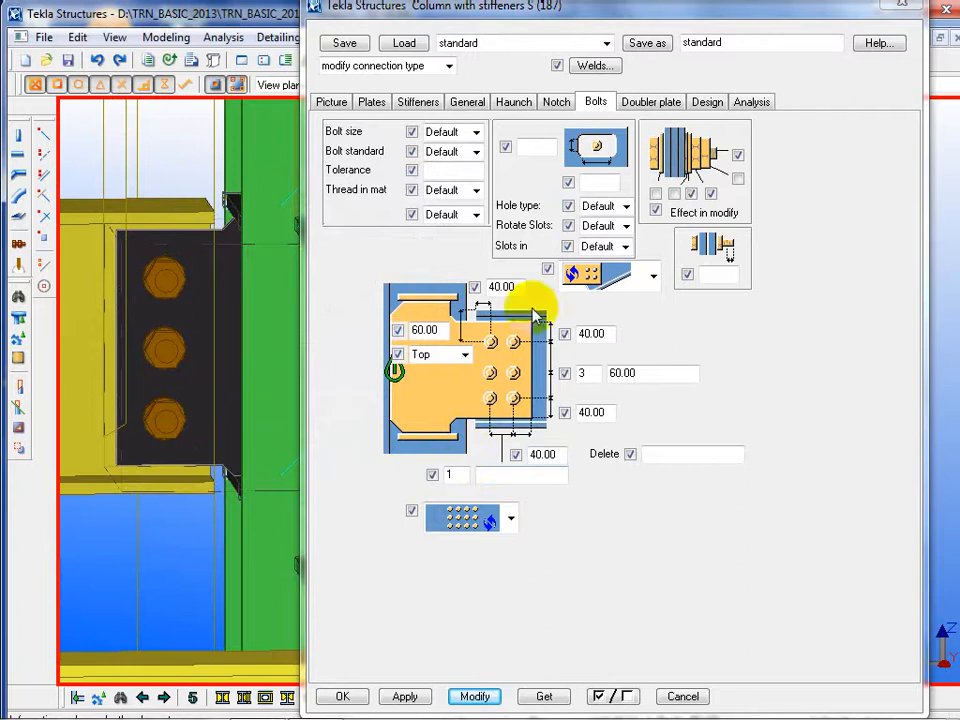
Set the connection's bolt size to 20, the bolt standard to 7990 and the tolerance to 2
left_click(476, 133)
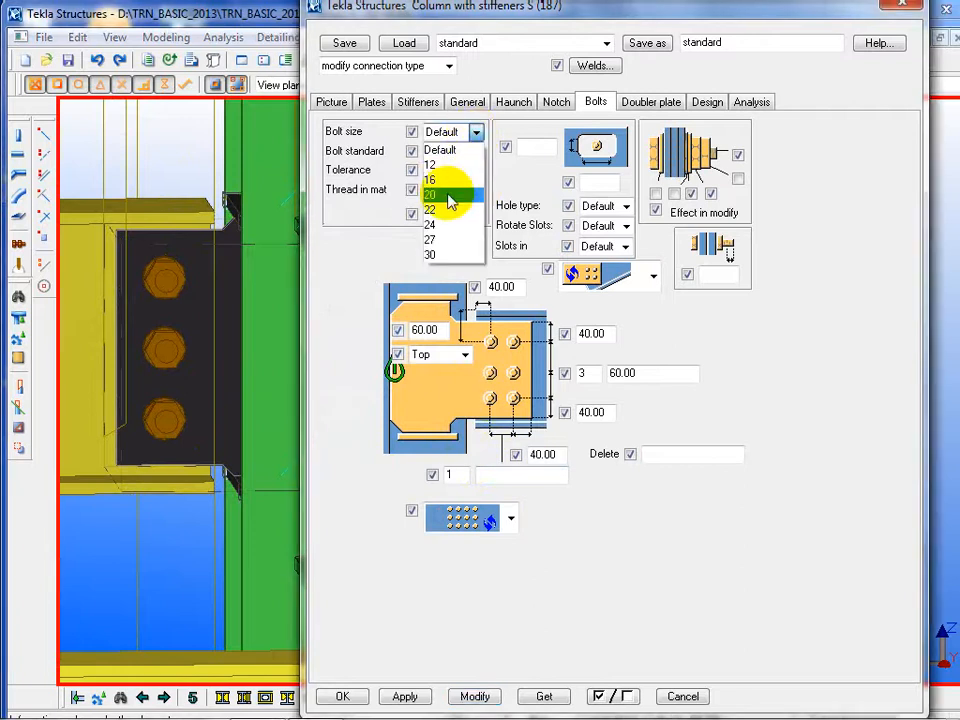
left_click(448, 198)
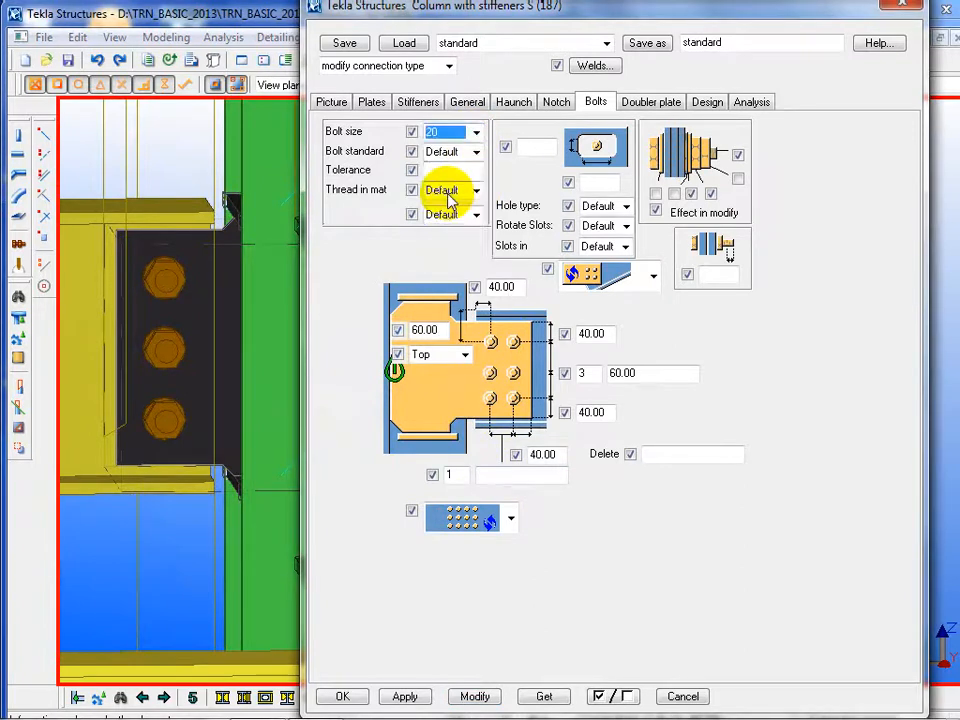
left_click(476, 152)
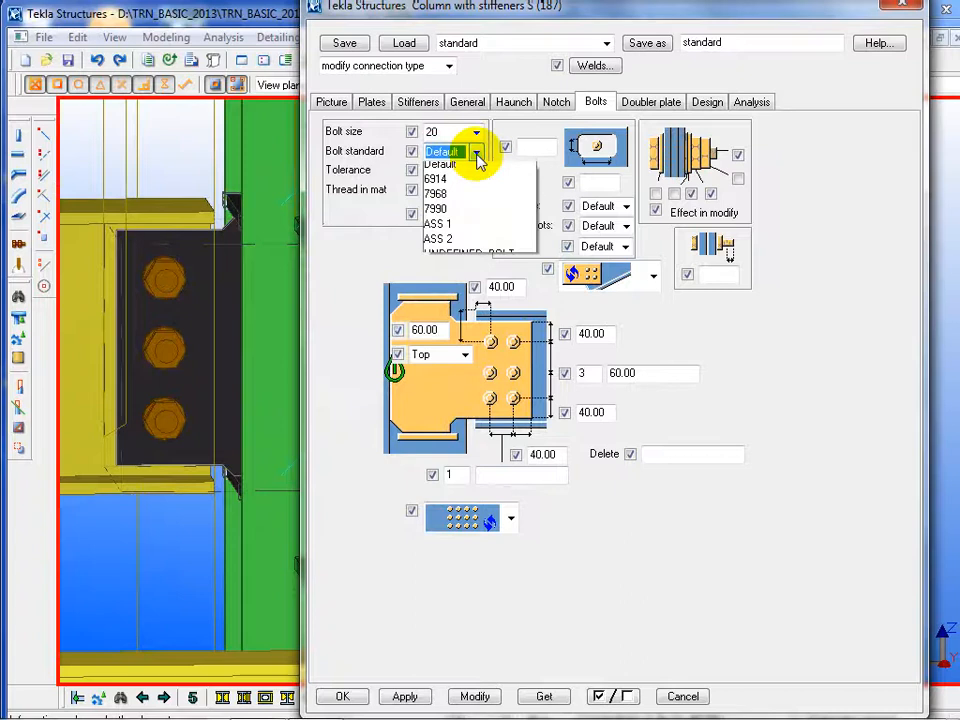
left_click(462, 213)
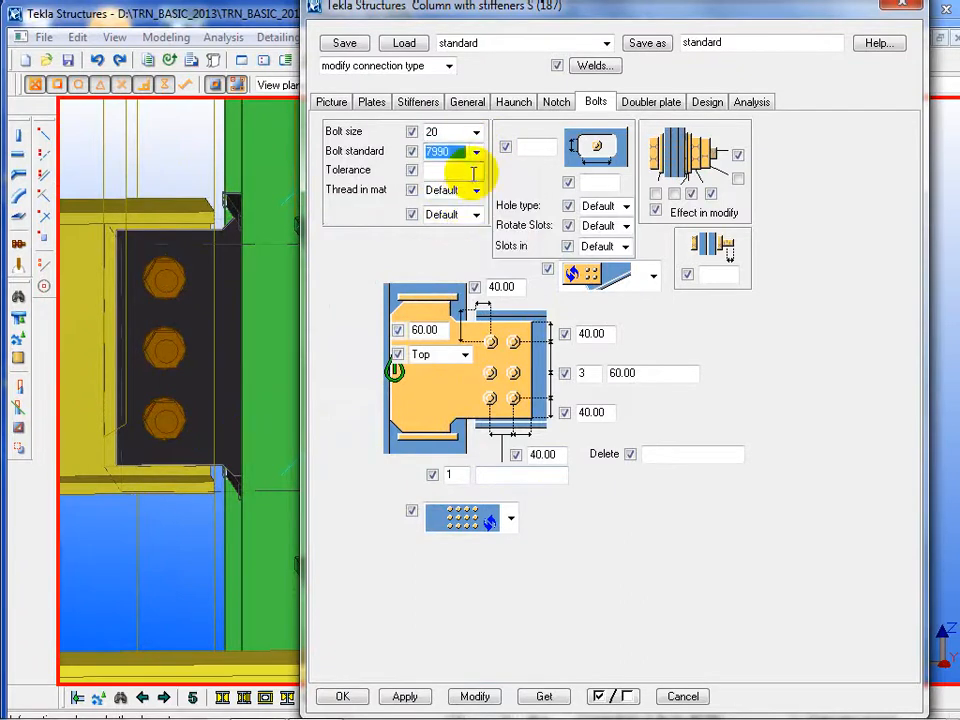
left_click(472, 173)
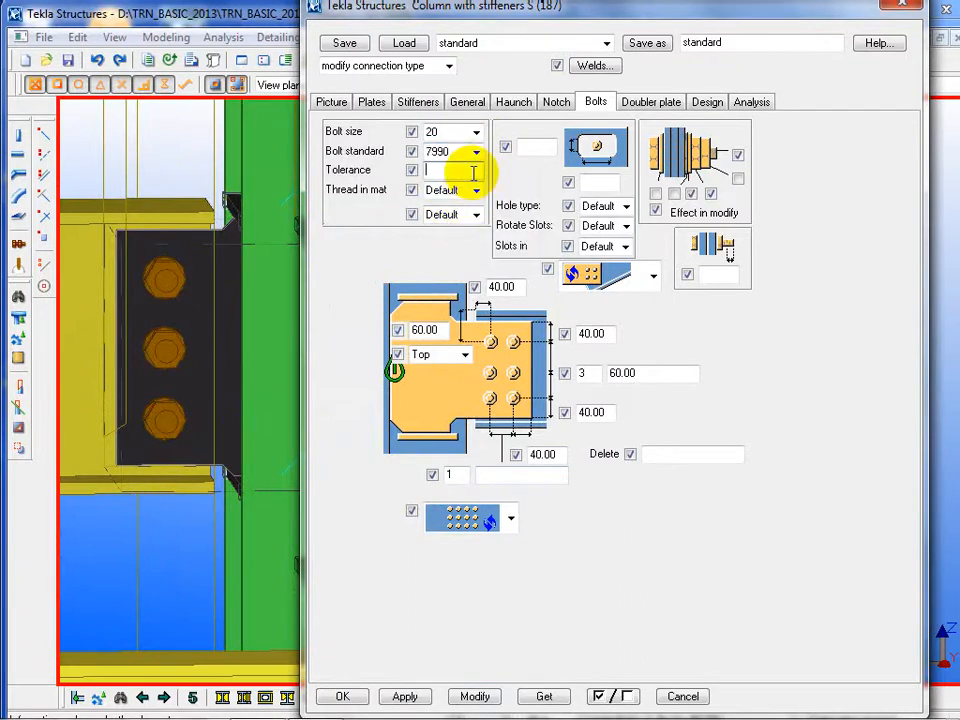
type("2")
Set the bolts' thread in material to Yes and their assembly type to Site, and update the connection
left_click(476, 190)
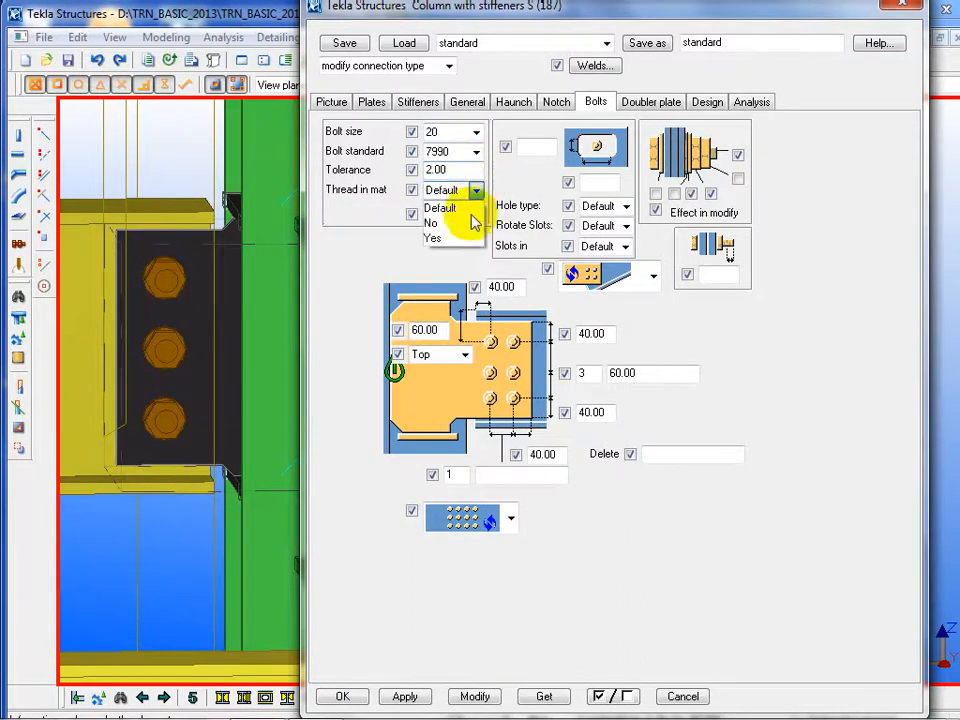
left_click(464, 240)
left_click(476, 216)
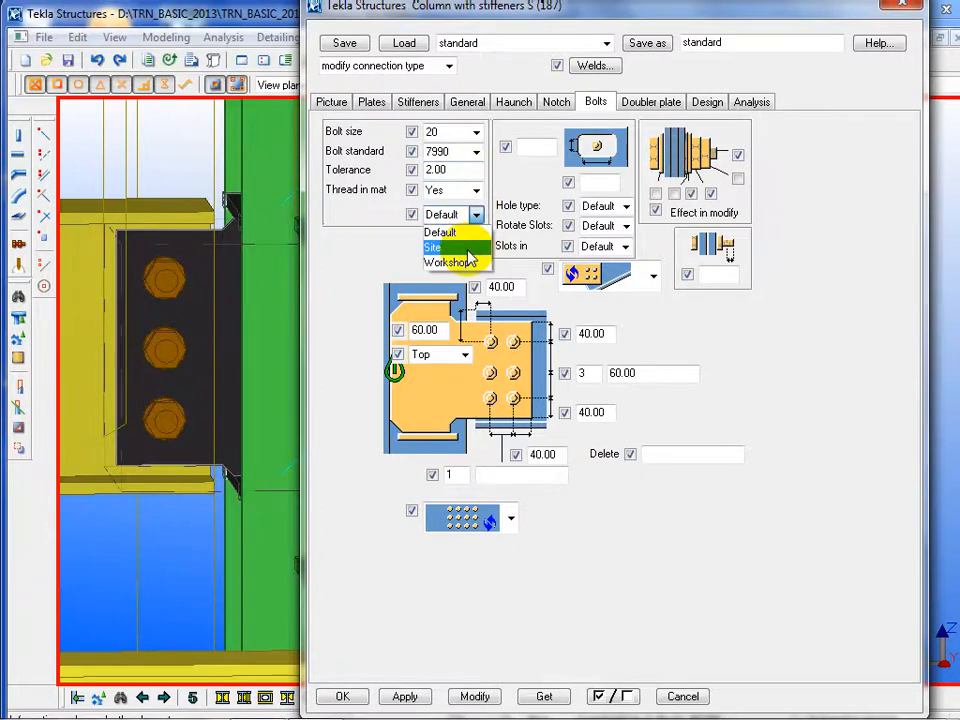
left_click(465, 249)
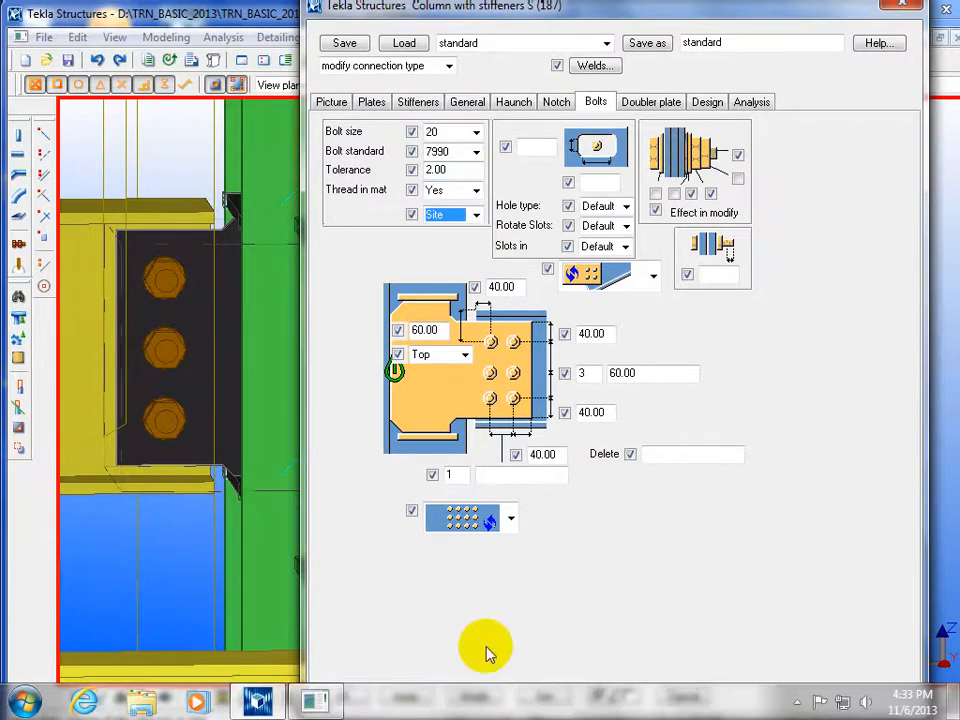
left_click(478, 696)
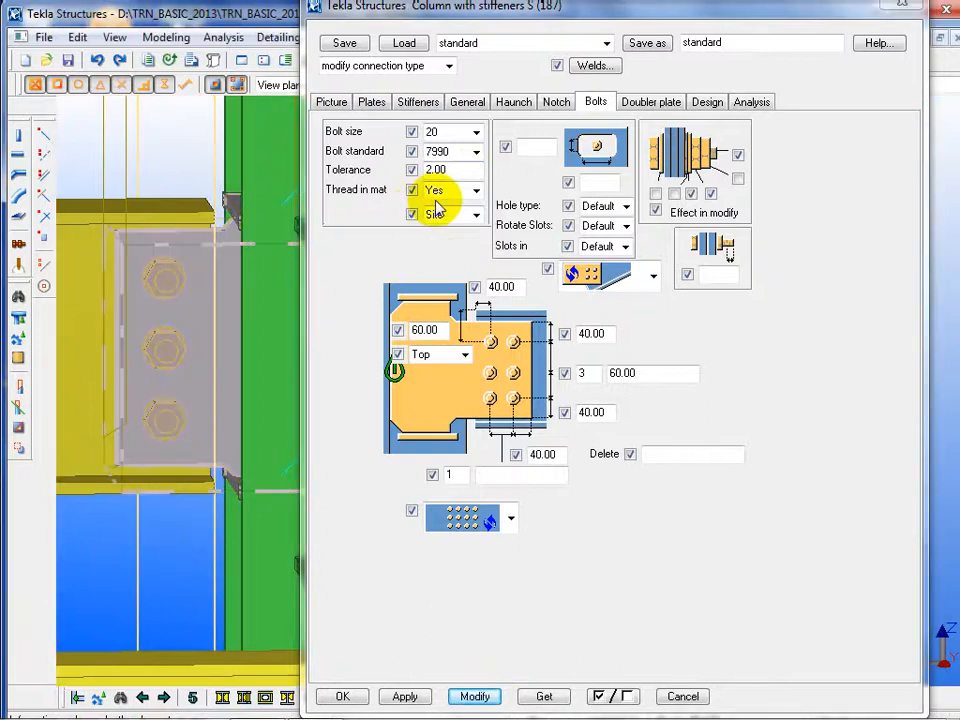
left_click(775, 332)
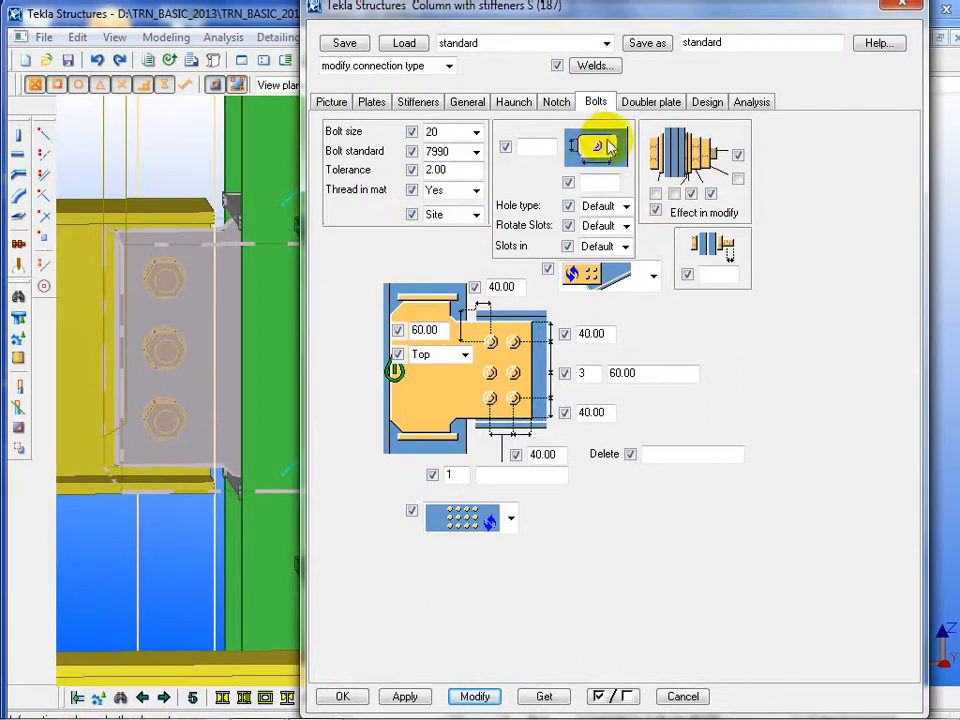
Set the gap between the yellow beam's end and the column to 50 and update the connection
left_click(333, 104)
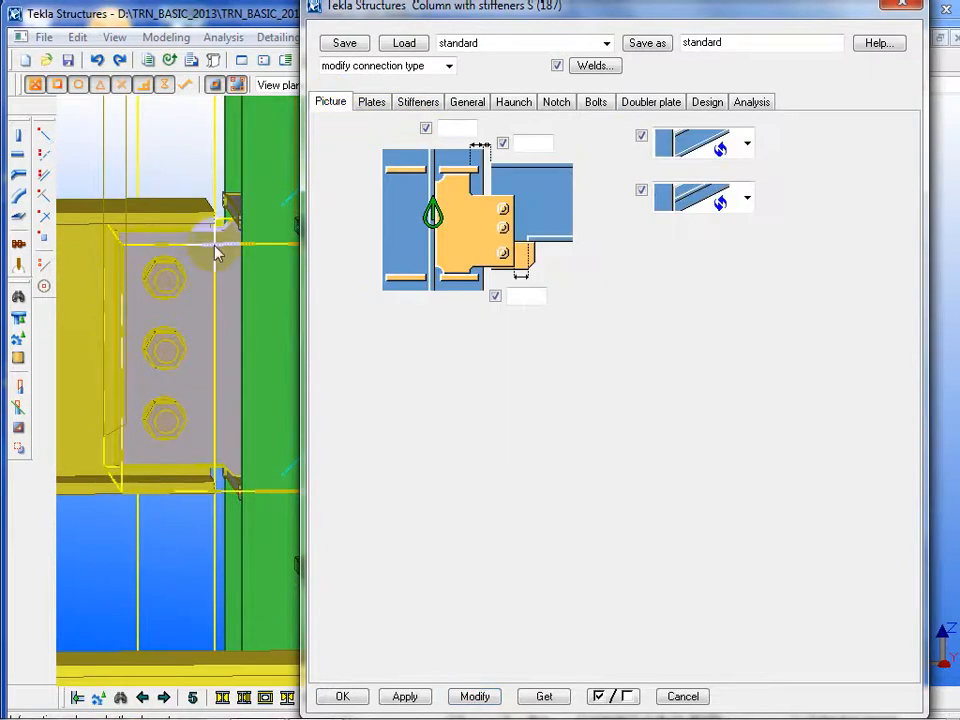
scroll(200, 238, "up", 3)
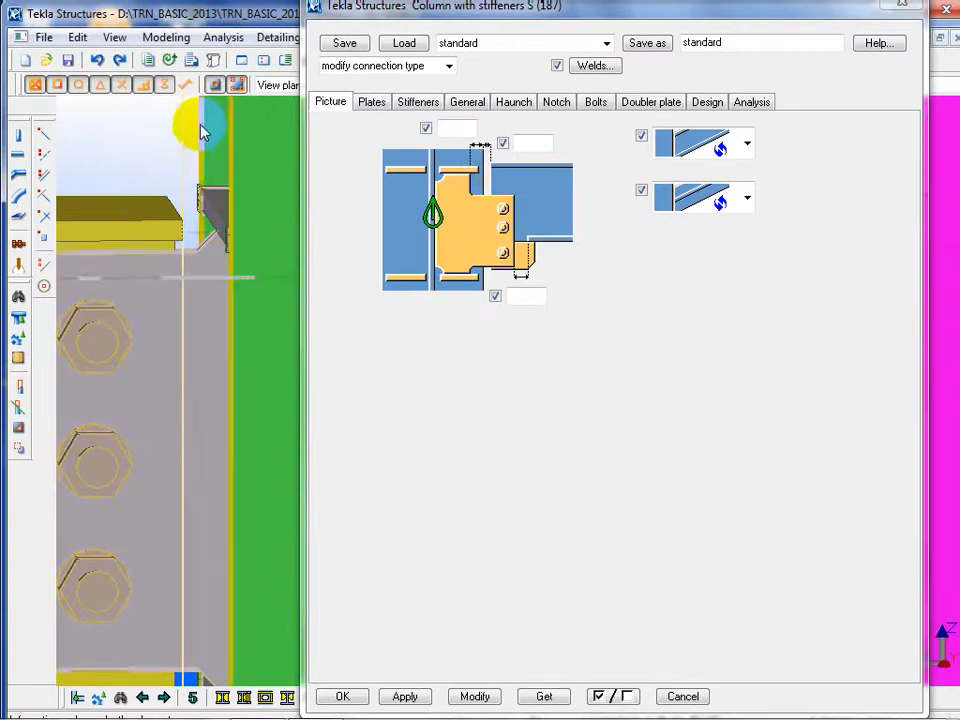
scroll(207, 215, "down", 3)
scroll(207, 215, "down", 2)
middle_click_drag(246, 353, 216, 390, "ctrl")
scroll(203, 255, "up", 2)
middle_click_drag(203, 298, 203, 290, "ctrl")
scroll(190, 201, "up", 5)
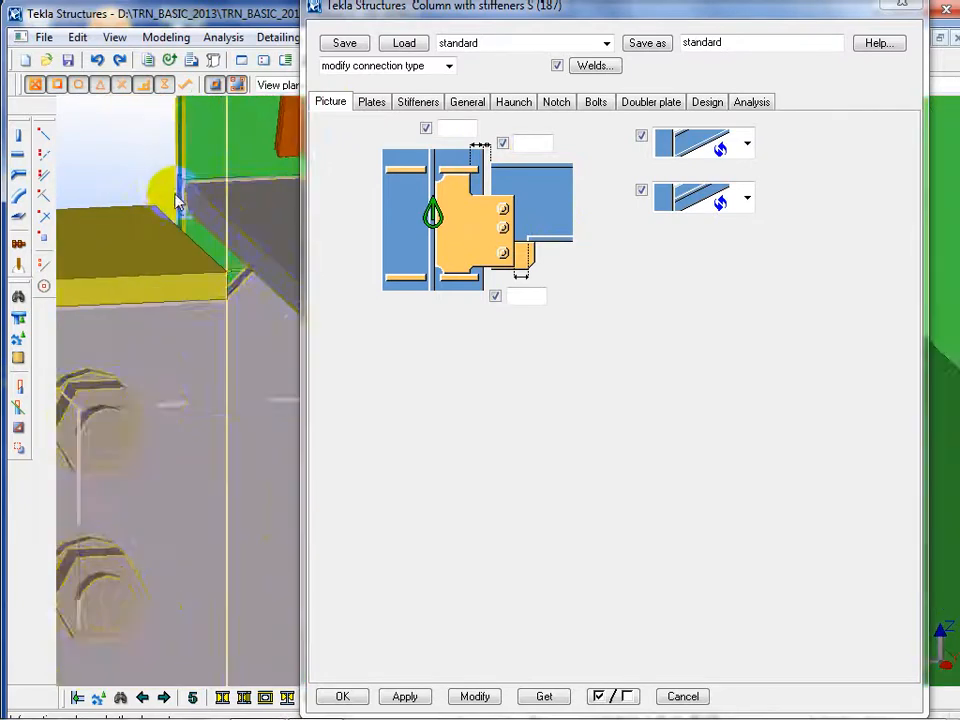
left_click(540, 144)
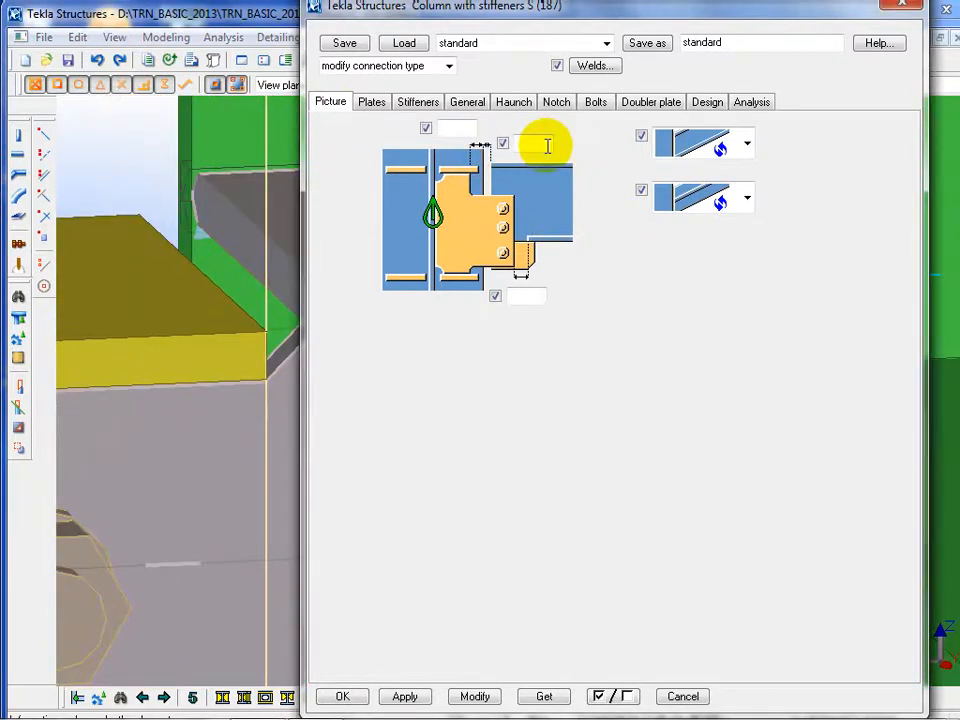
key("Tab")
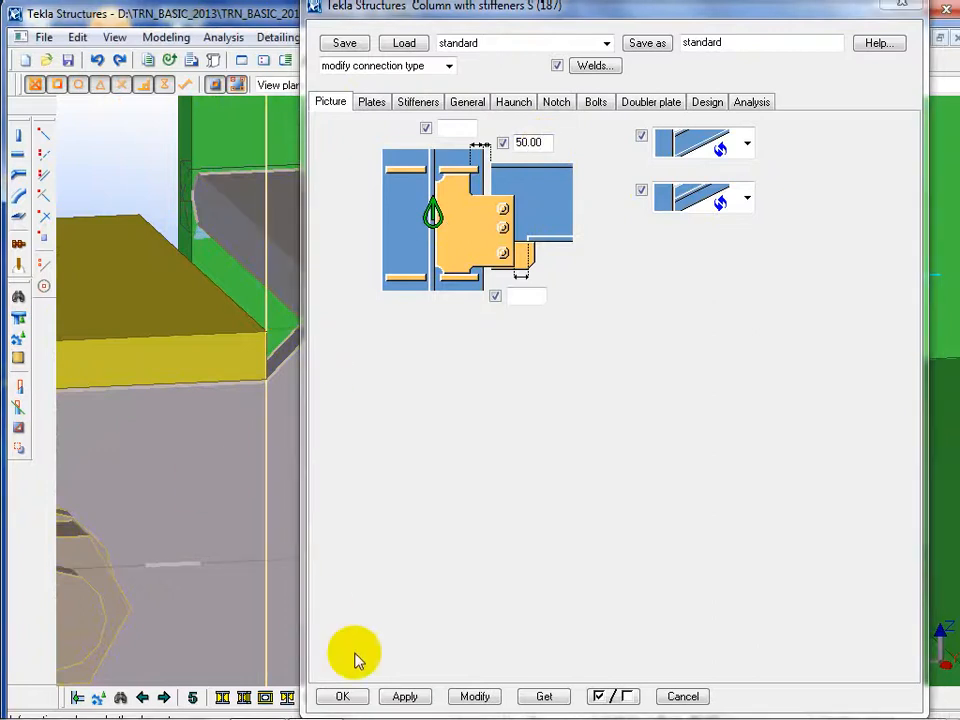
left_click(474, 696)
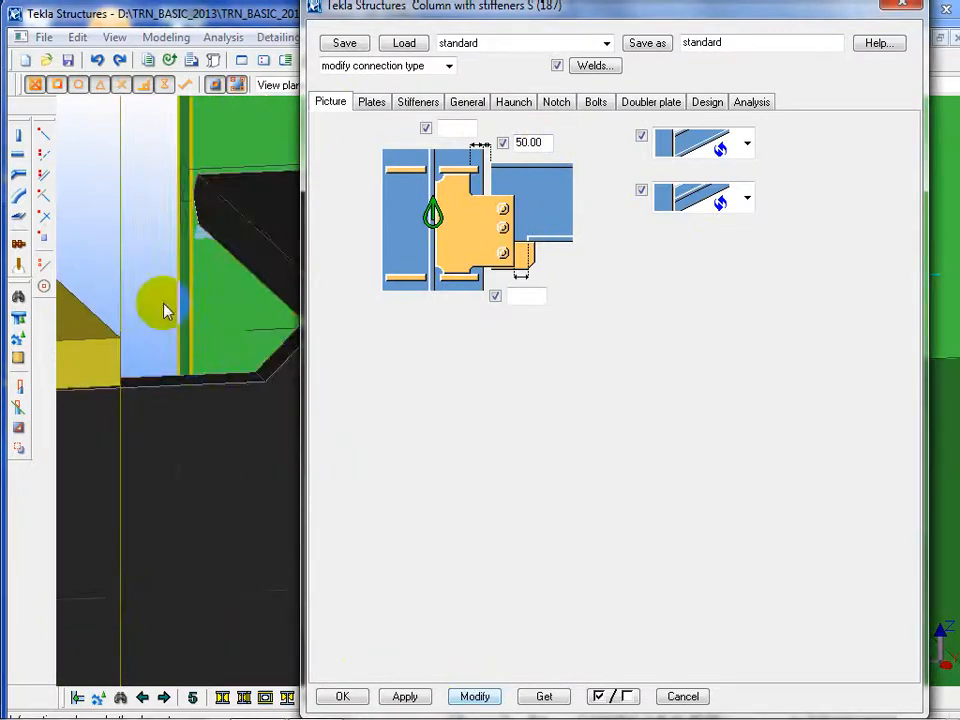
Set the gap between the yellow beam's end and the column to 10 and update the connection
left_click(169, 260)
scroll(169, 260, "down", 5)
middle_click_drag(172, 454, 266, 398)
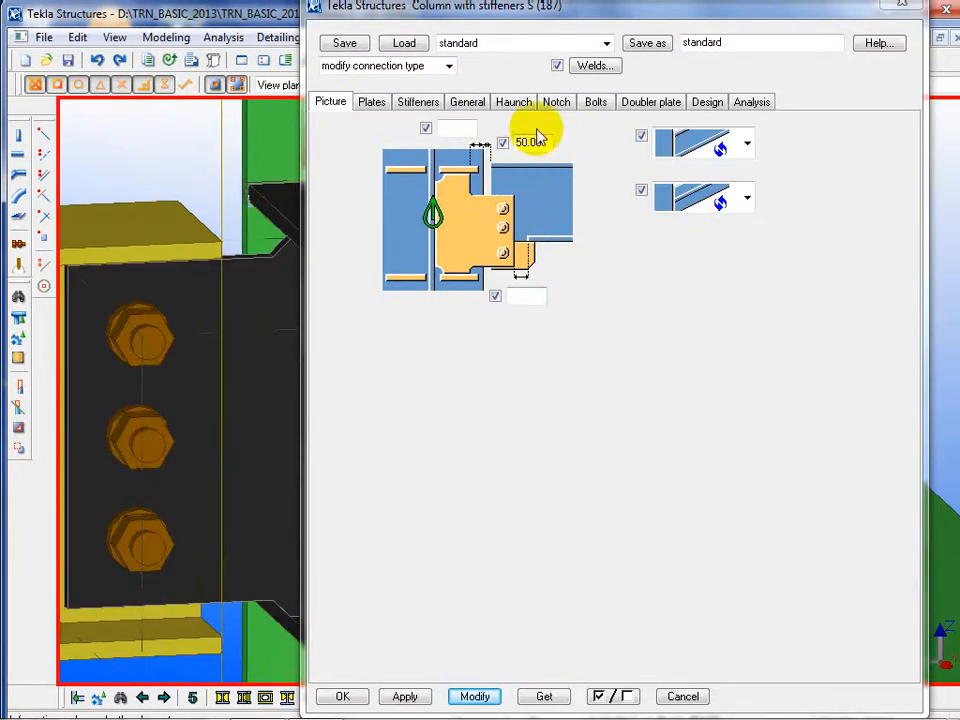
left_click_drag(547, 143, 488, 172)
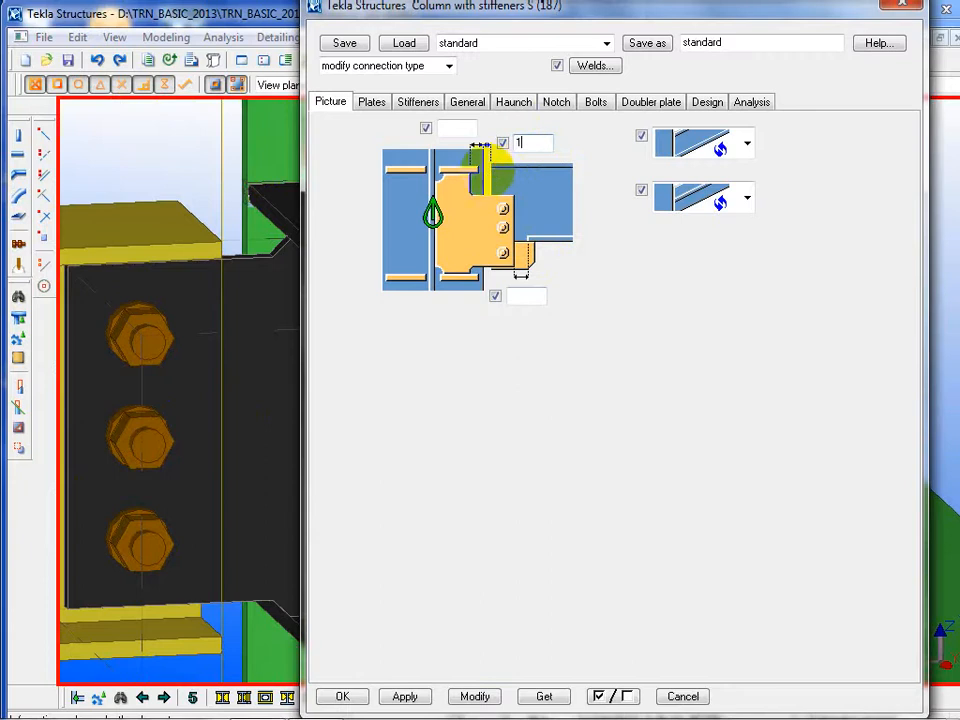
left_click(467, 697)
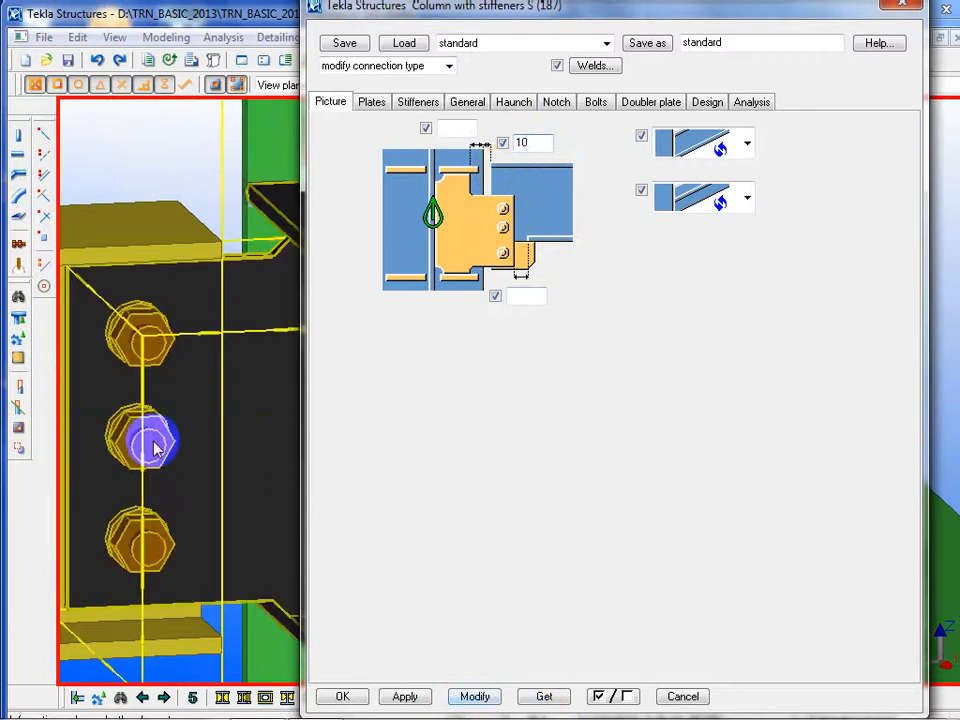
left_click(154, 447)
left_click(472, 696)
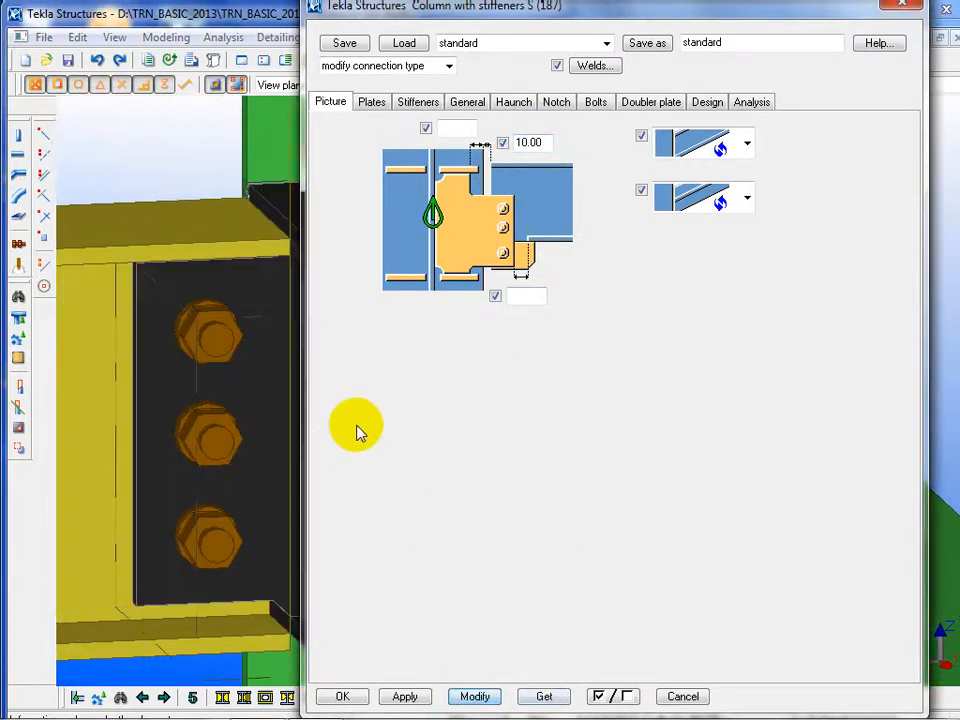
Examine the gap between the yellow beam's end and the column edge on the side with the bolted tab plate
mouse_move(206, 371)
middle_mouse_down("ctrl")
mouse_move(167, 366)
mouse_move(189, 360)
middle_mouse_up("ctrl")
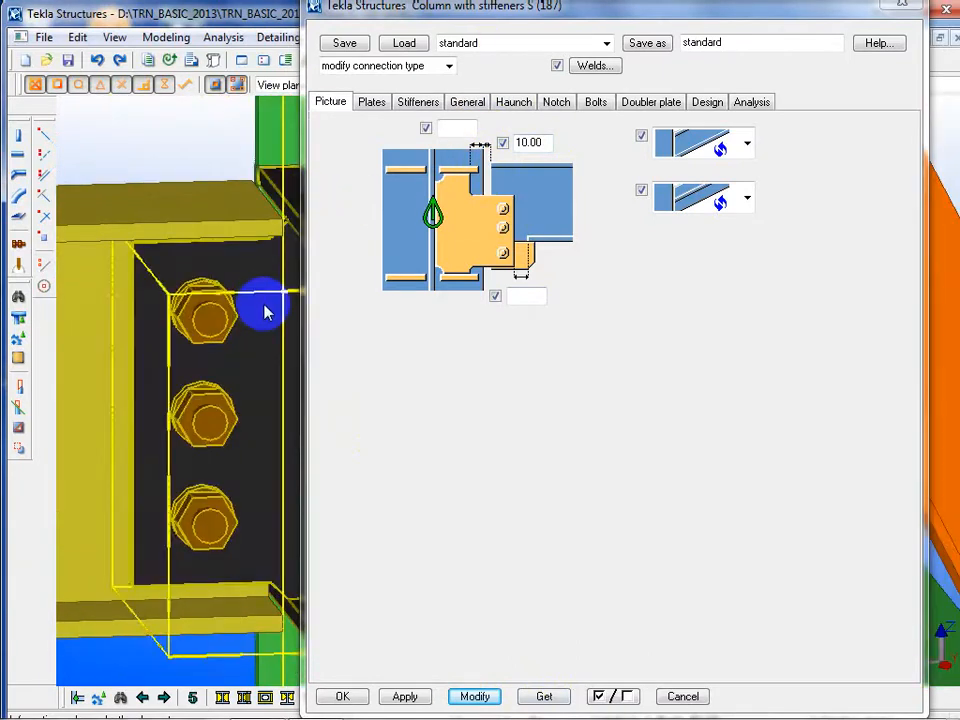
mouse_move(265, 312)
middle_mouse_down("ctrl")
mouse_move(259, 257)
mouse_move(256, 303)
middle_mouse_up("ctrl")
scroll(261, 602, "up", 4)
middle_click_drag(261, 602, 4, 403)
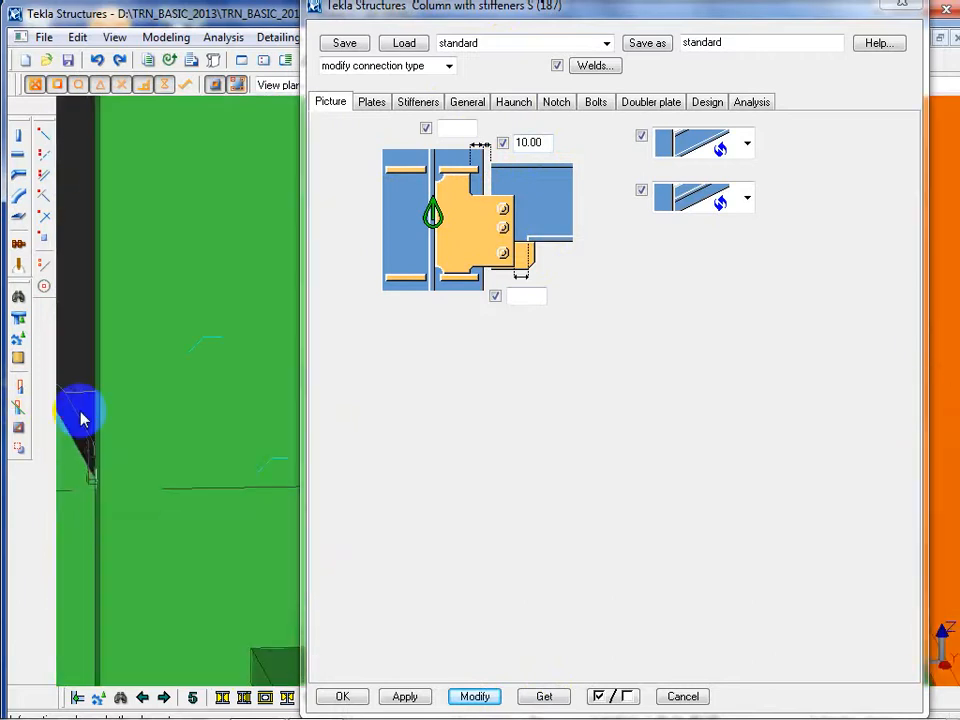
middle_click_drag(82, 420, 185, 403)
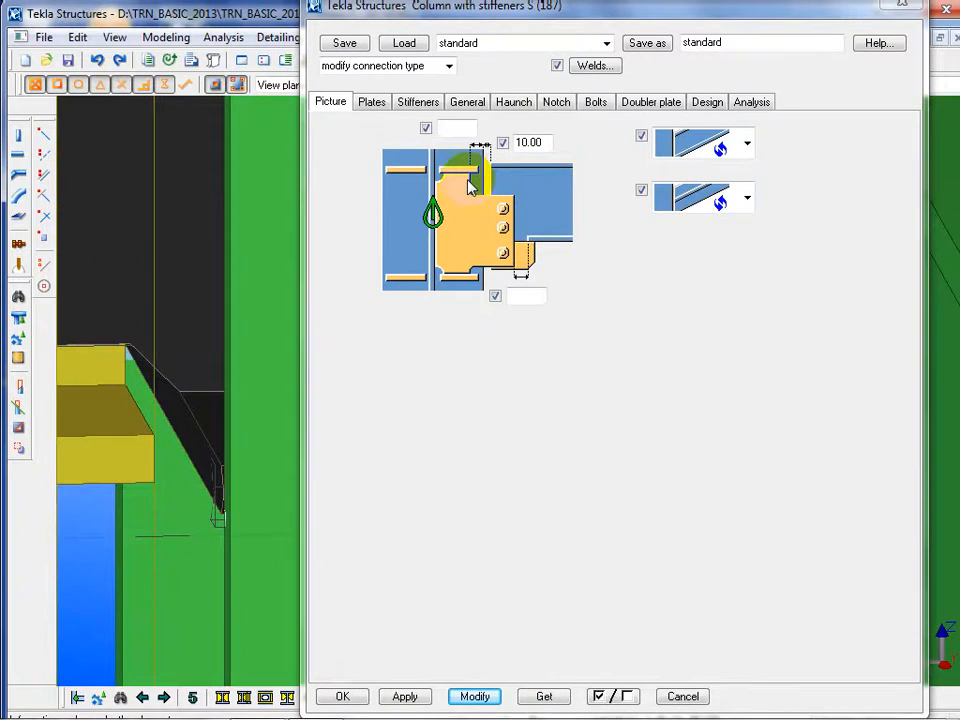
middle_click_drag(211, 517, 270, 482)
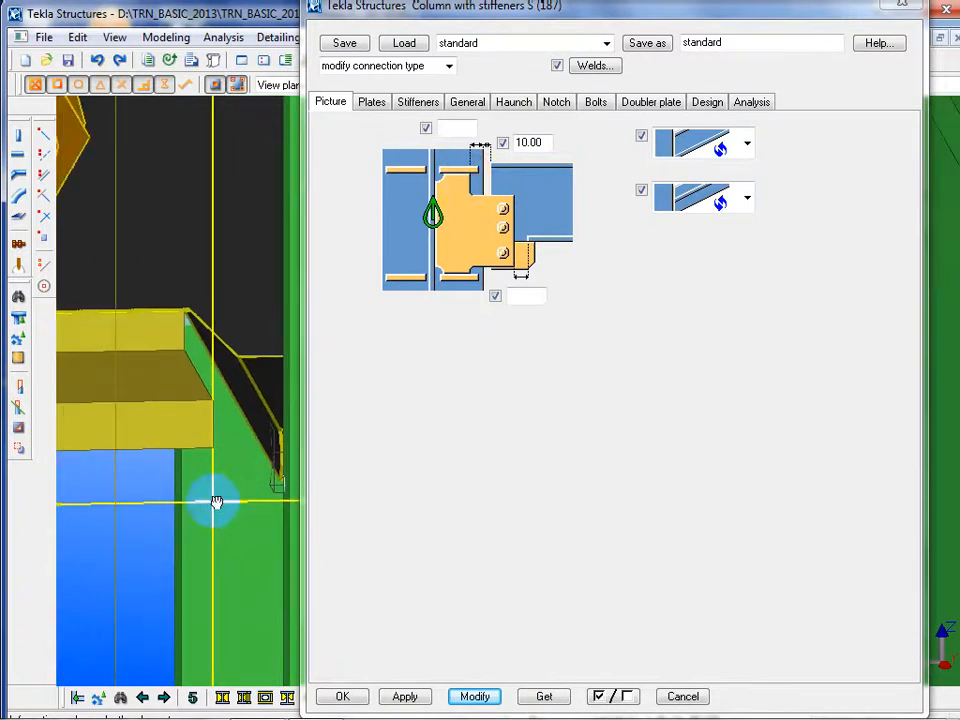
middle_click_drag(213, 500, 219, 394)
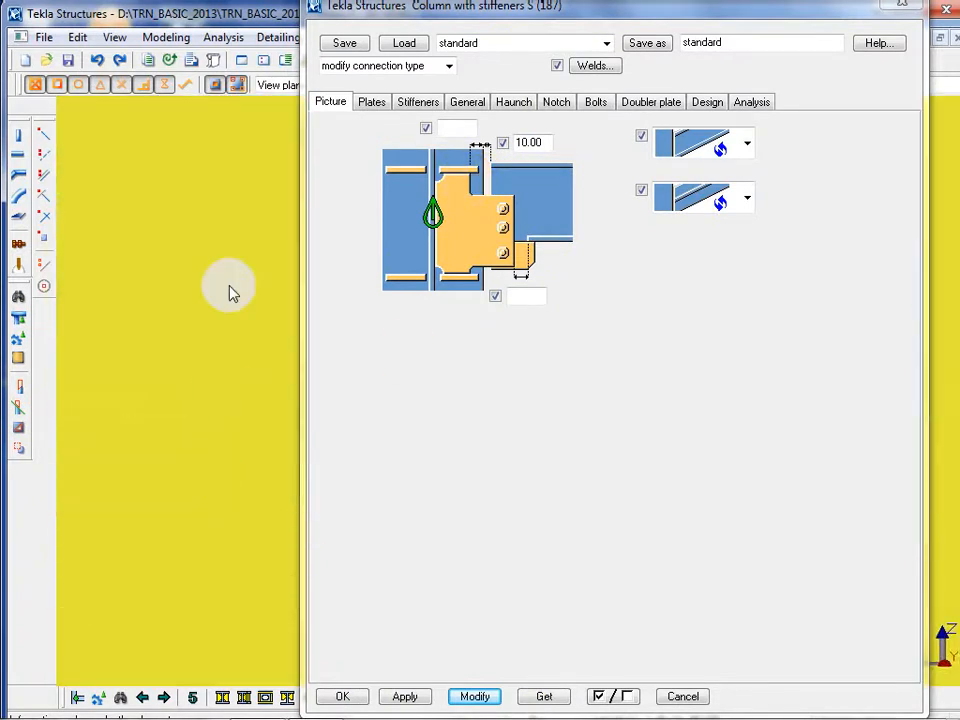
scroll(229, 286, "down", 3)
middle_click_drag(229, 286, 311, 315)
scroll(138, 262, "down", 8)
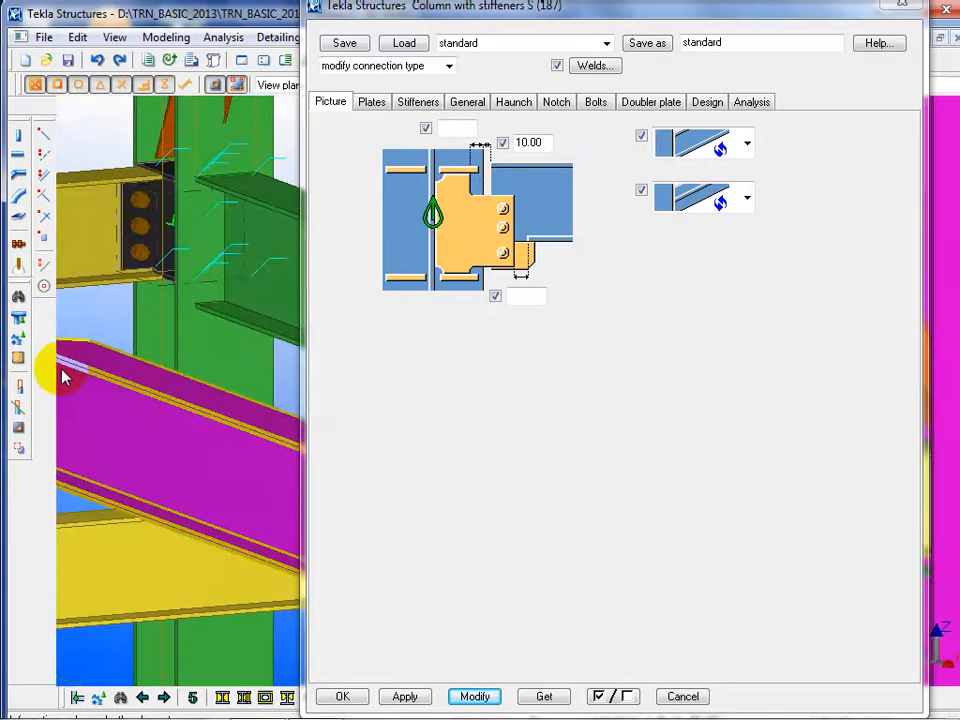
Examine the tab plate's lower corner and its setback from the column flange edge from the other side of the yellow beam
middle_click_drag(62, 377, 285, 378, "ctrl")
middle_click_drag(111, 424, 323, 429, "ctrl")
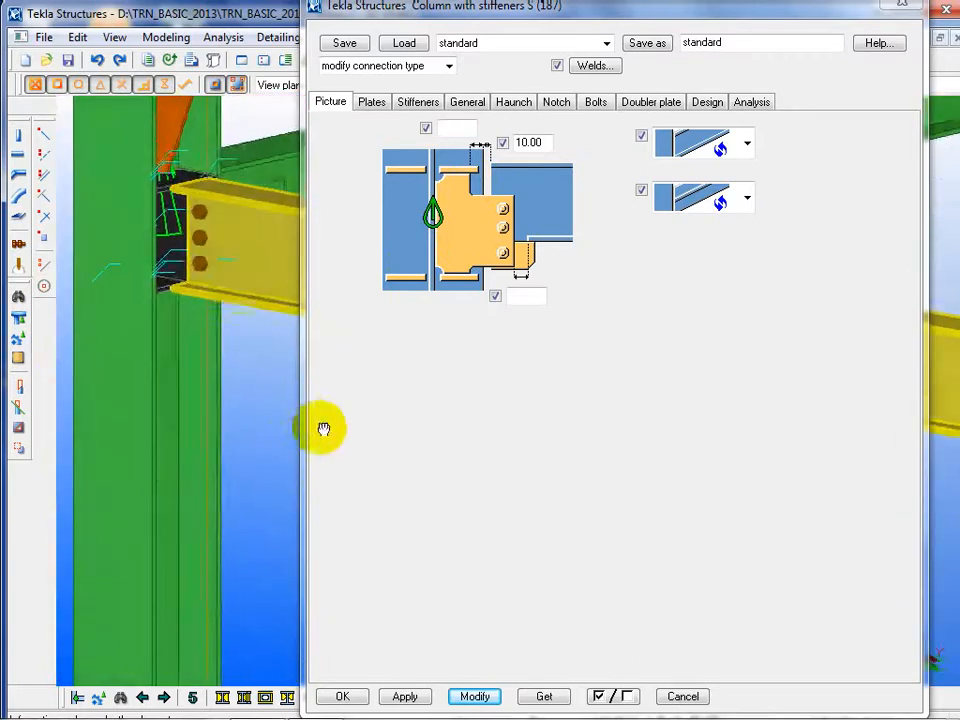
middle_click_drag(205, 430, 232, 324, "ctrl")
scroll(189, 302, "up", 7)
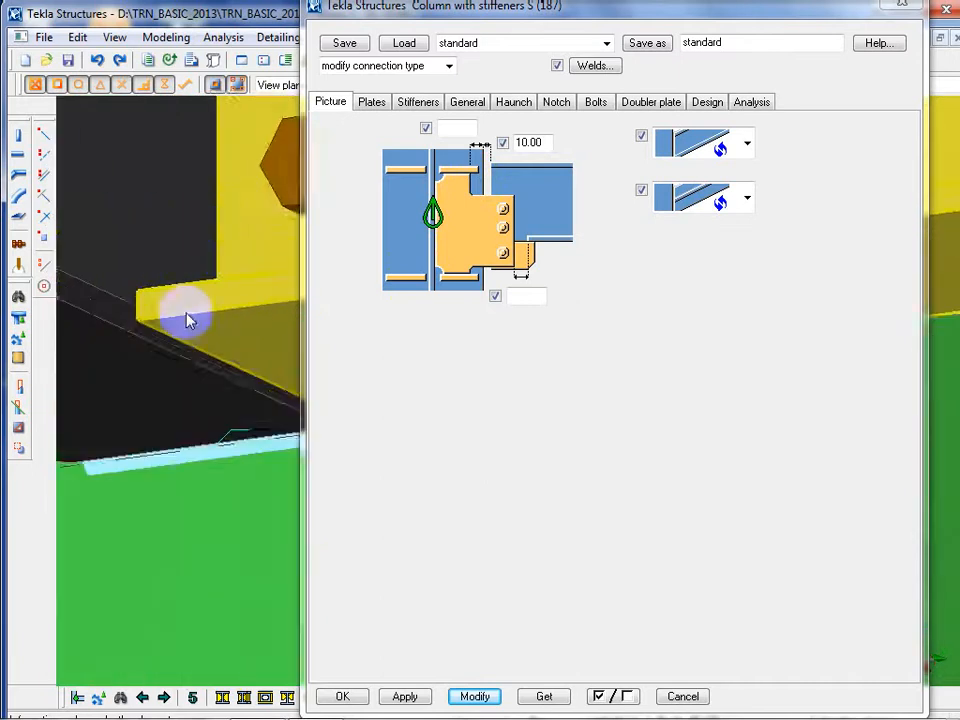
scroll(70, 335, "up", 2)
middle_click_drag(131, 390, 36, 373)
middle_click_drag(172, 460, 80, 463)
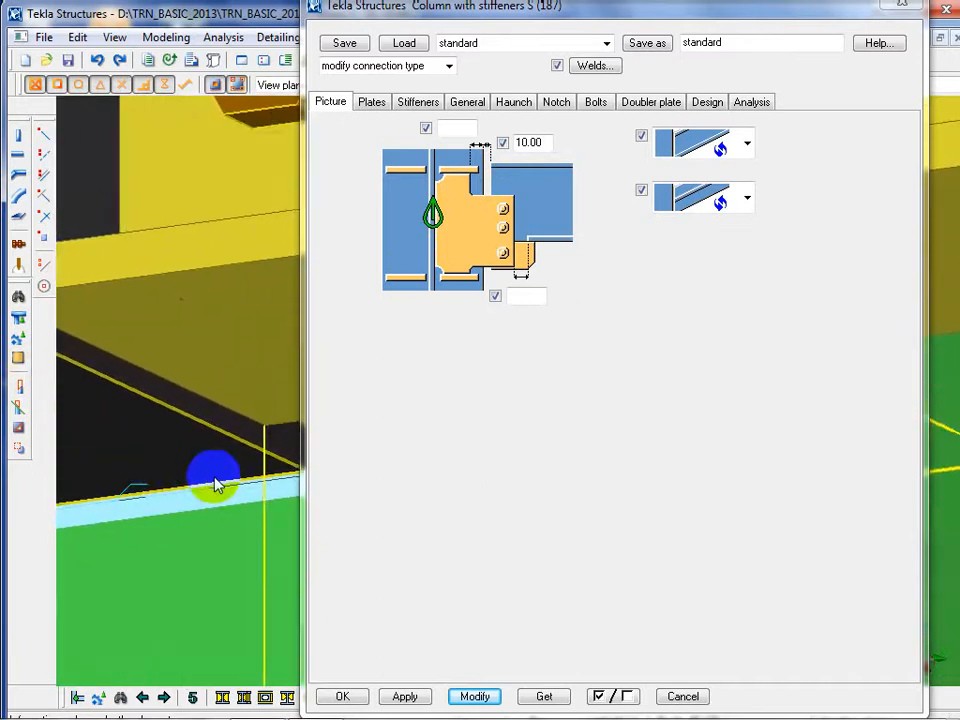
middle_click_drag(215, 485, 141, 437)
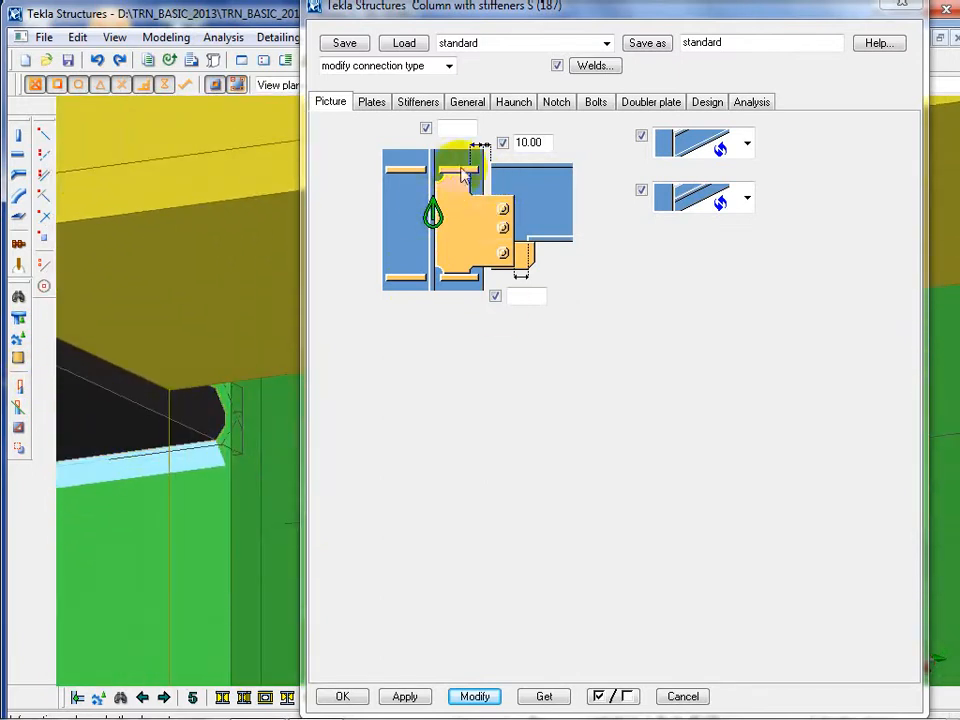
scroll(261, 421, "up", 3)
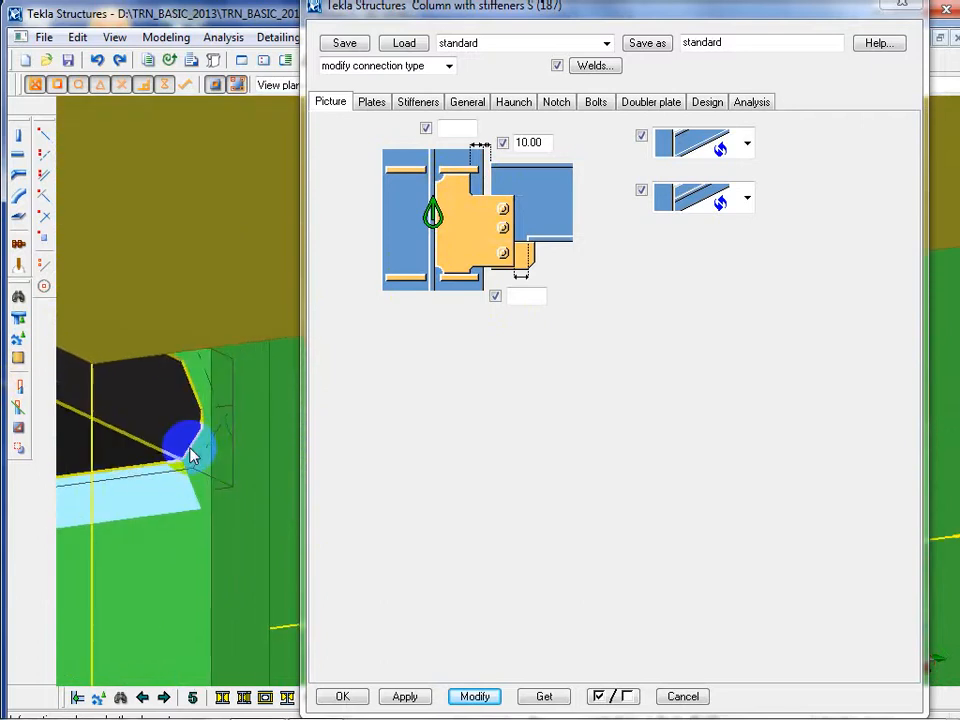
scroll(192, 450, "up", 2)
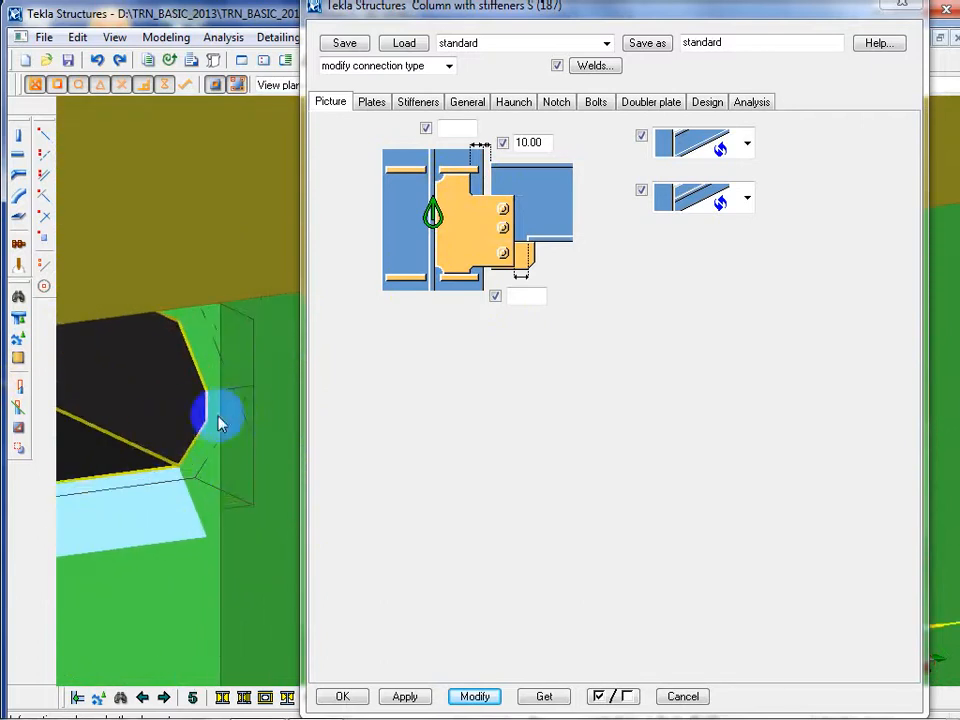
Set the tab plate's setback from the column flange edge to 10 and update the connection
left_click(469, 133)
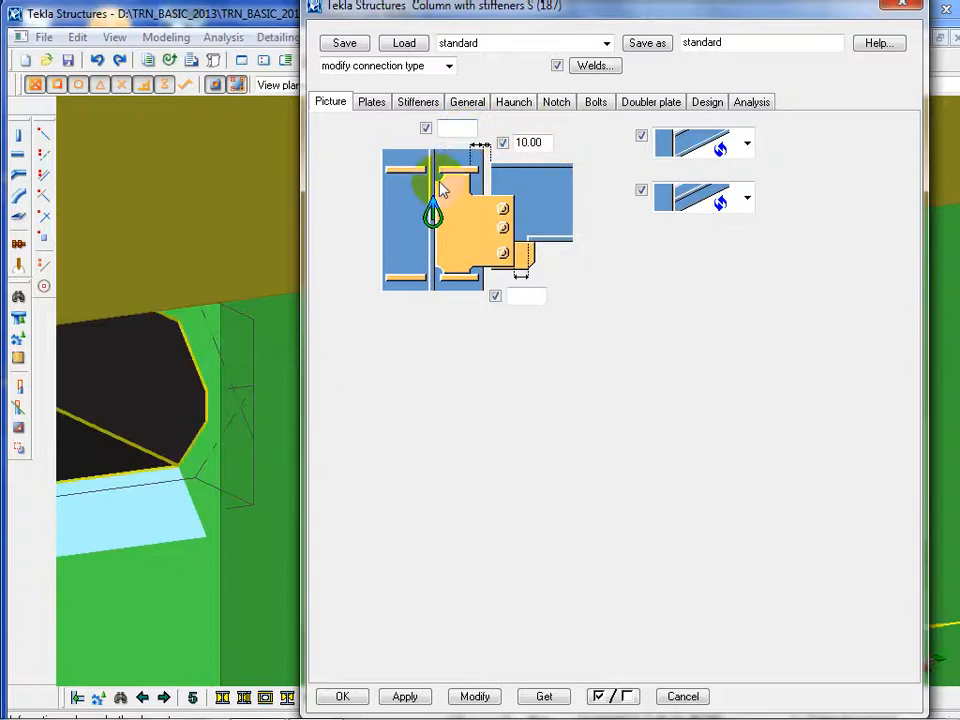
type("1")
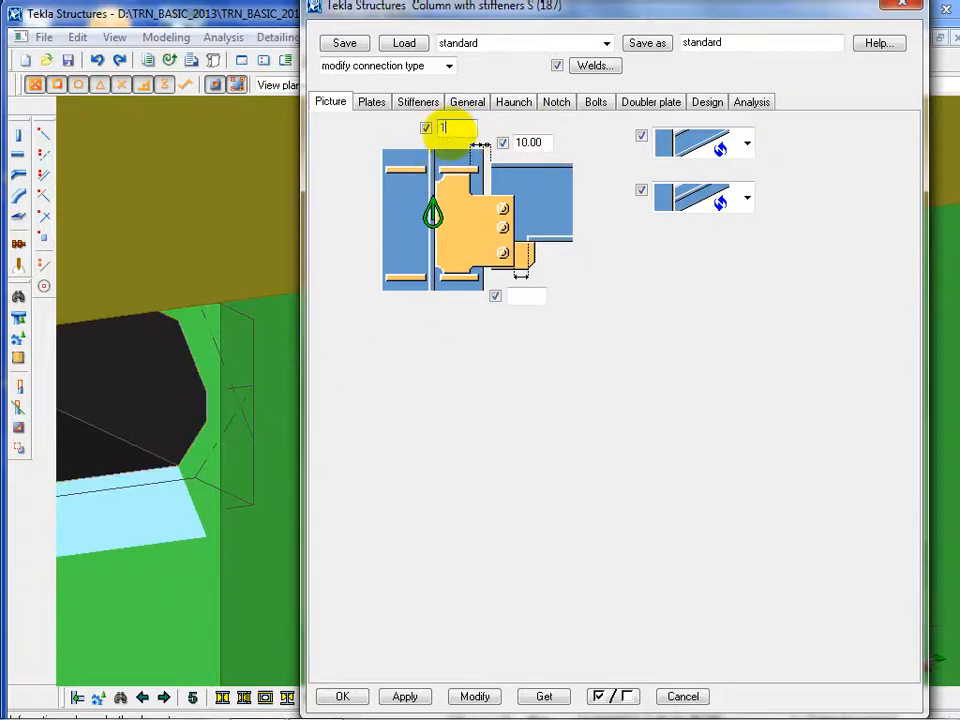
type("0")
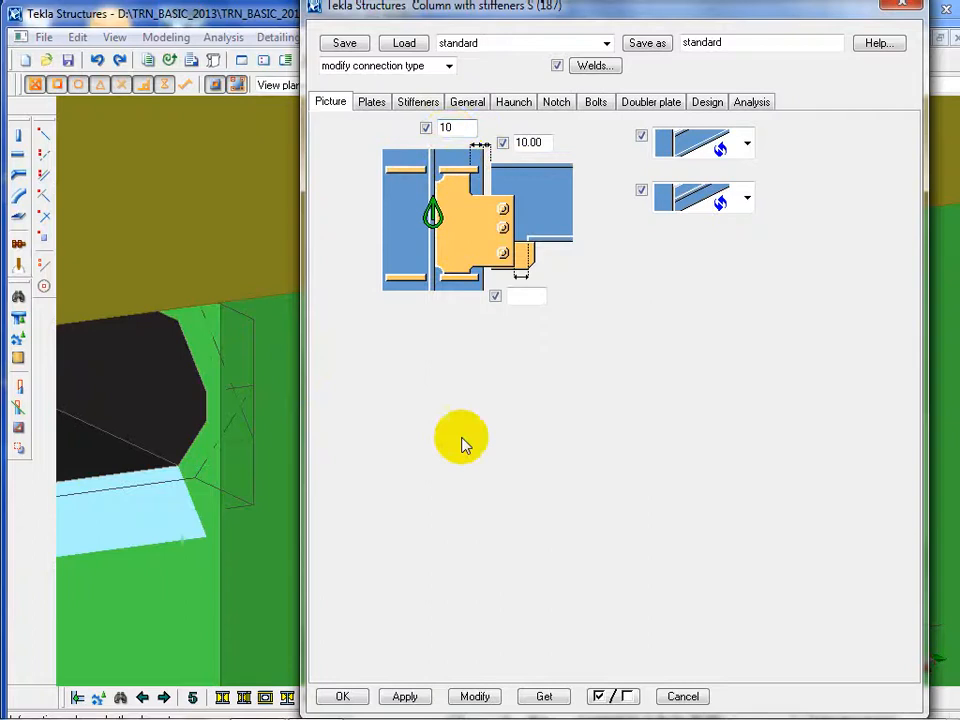
left_click(473, 693)
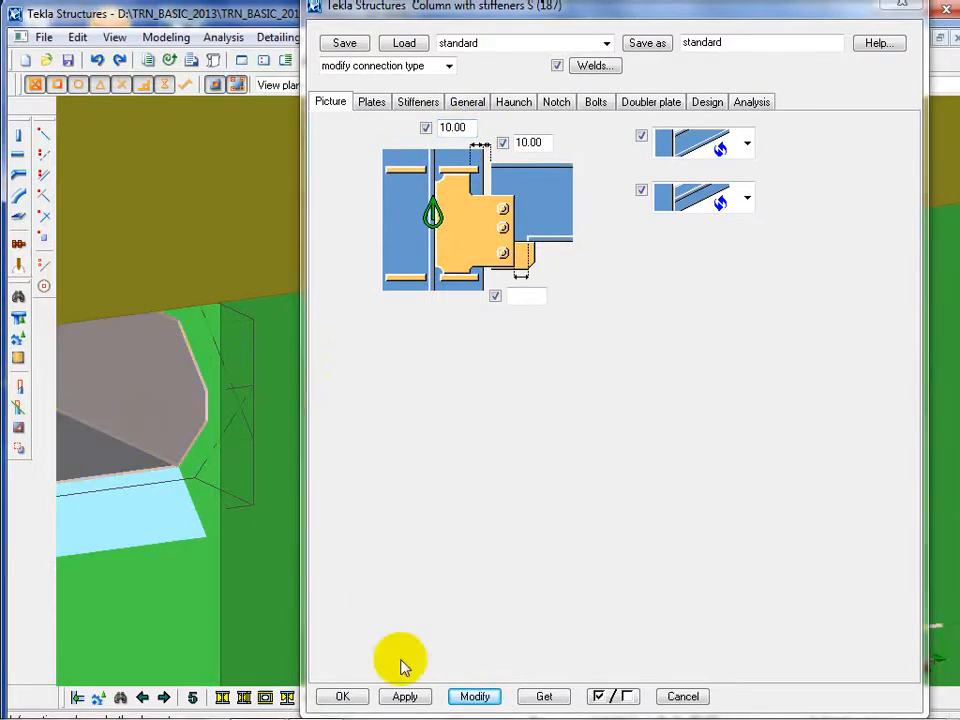
left_click(471, 694)
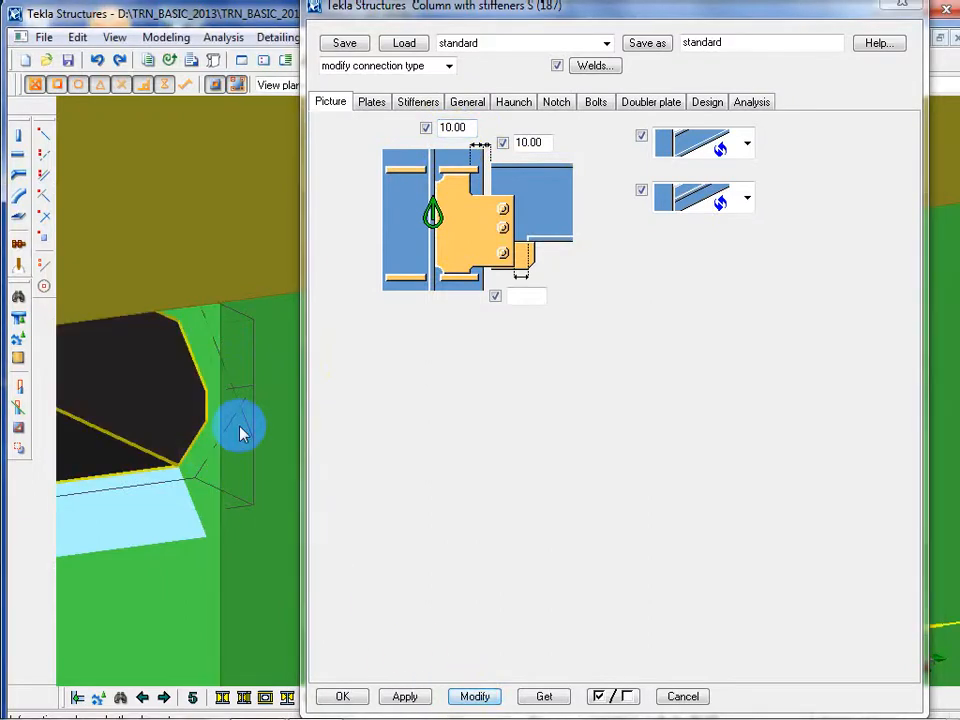
Try a tab plate setback of 0 from the column flange edge and update the connection
scroll(242, 420, "down", 8)
middle_click_drag(178, 440, 186, 499)
middle_click_drag(188, 360, 190, 405, "ctrl")
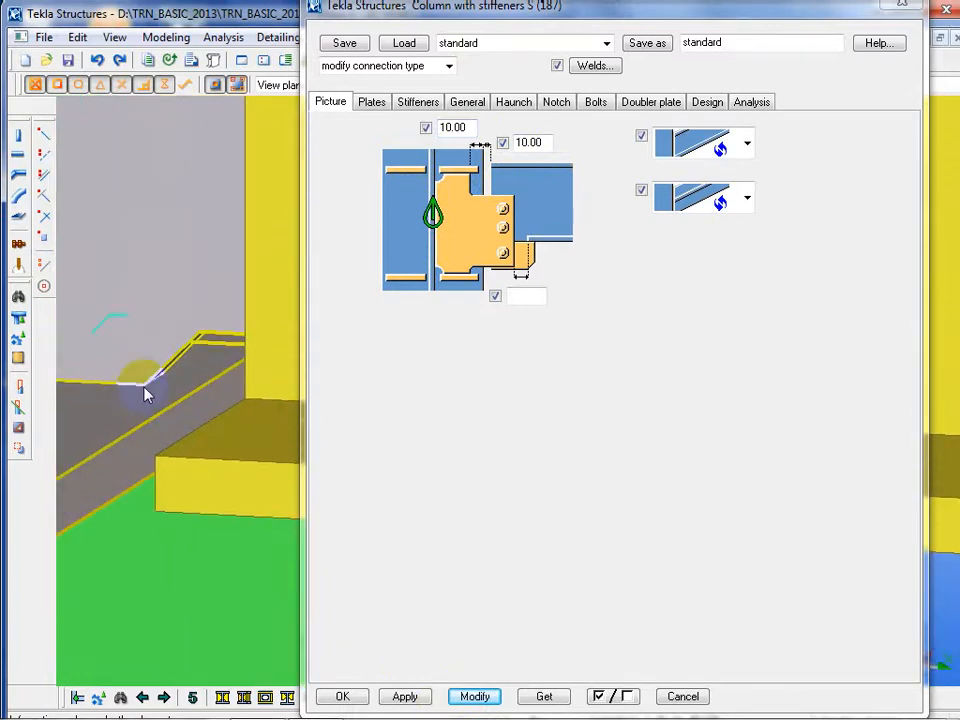
left_click_drag(470, 128, 398, 143)
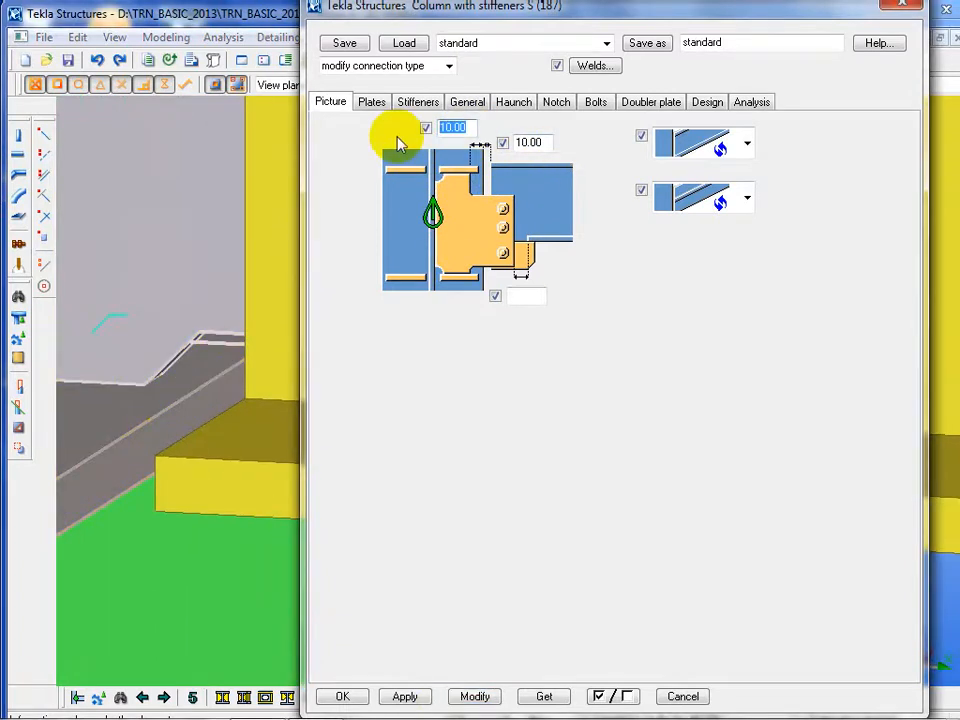
type("0")
left_click(403, 696)
left_click(476, 696)
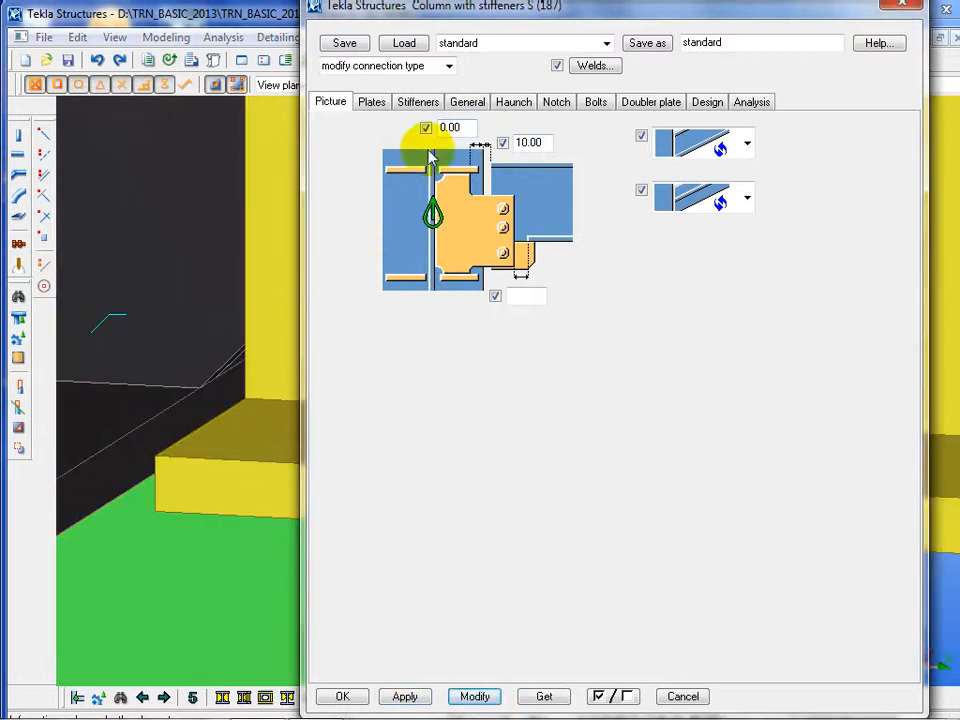
Return the tab plate's setback from the column flange edge to 10 and update the connection
left_click_drag(446, 128, 410, 146)
type("1")
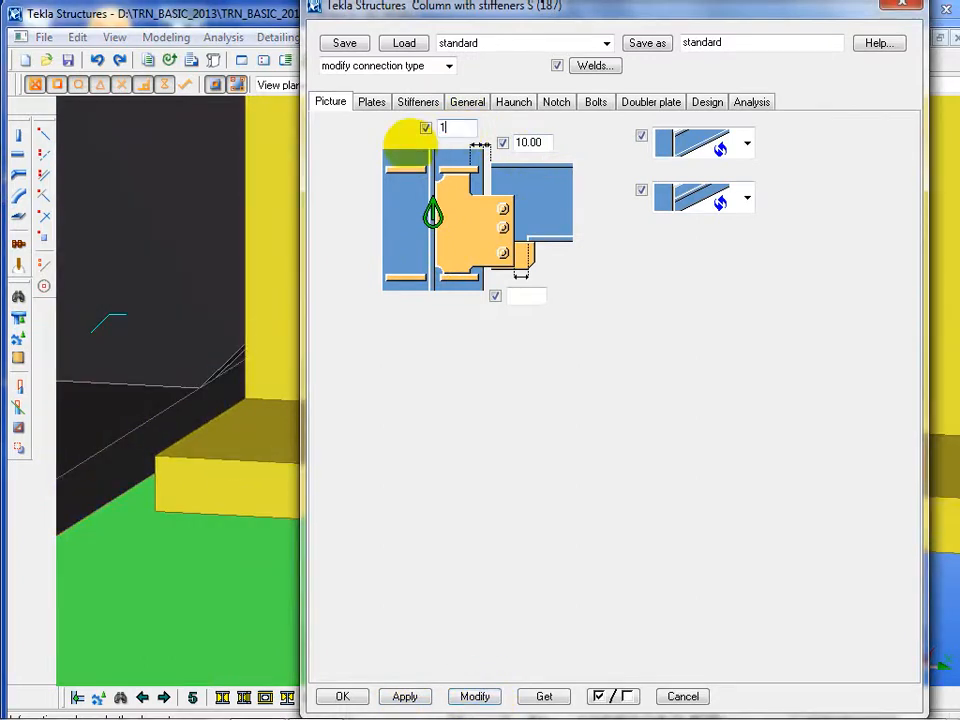
type("0")
left_click(167, 321)
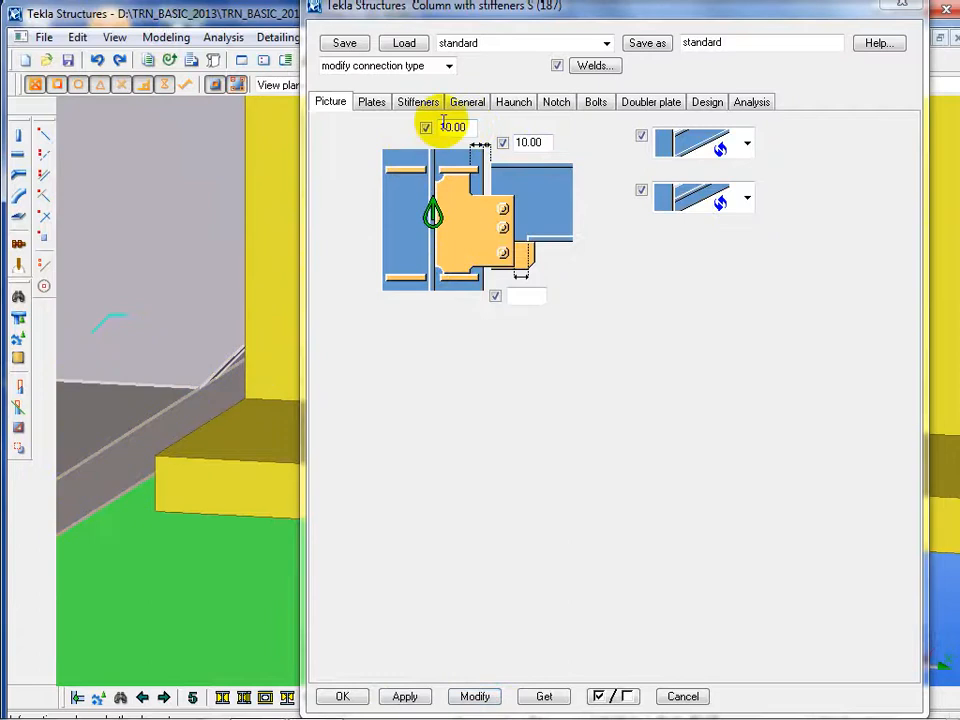
left_click(475, 694)
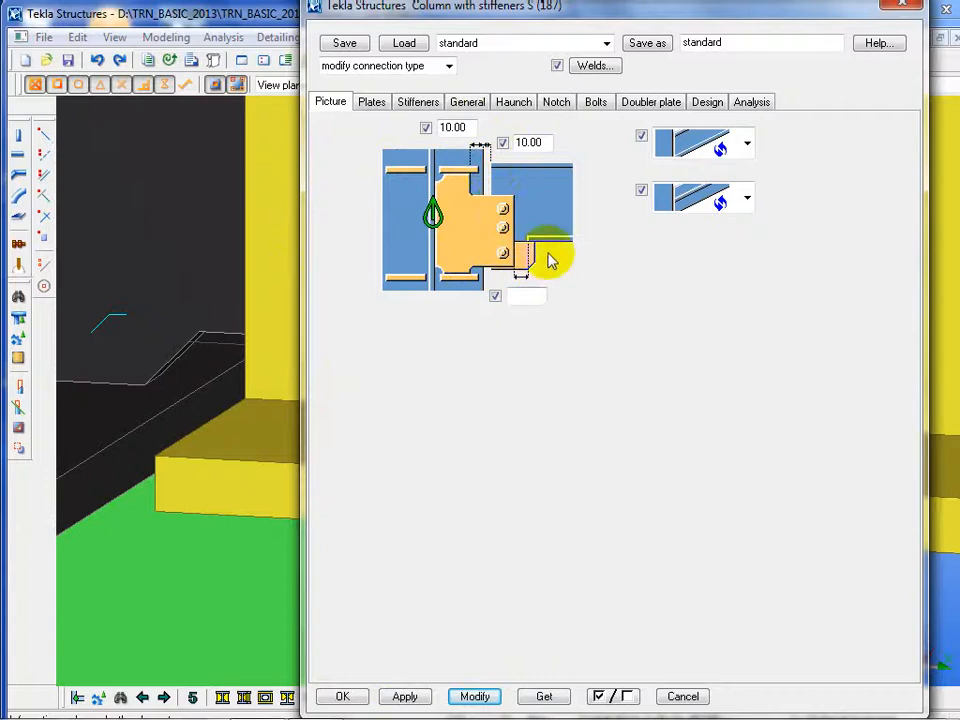
Set the tab plate's thickness to 10 and its position number to prefix P with start number 1
scroll(122, 315, "down", 7)
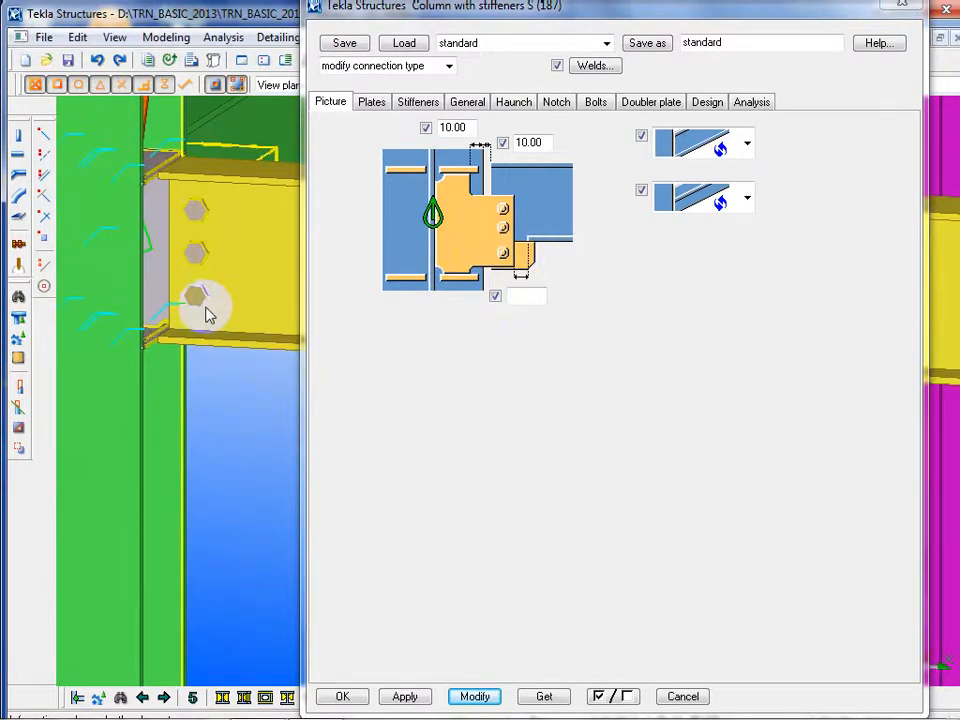
left_click(373, 104)
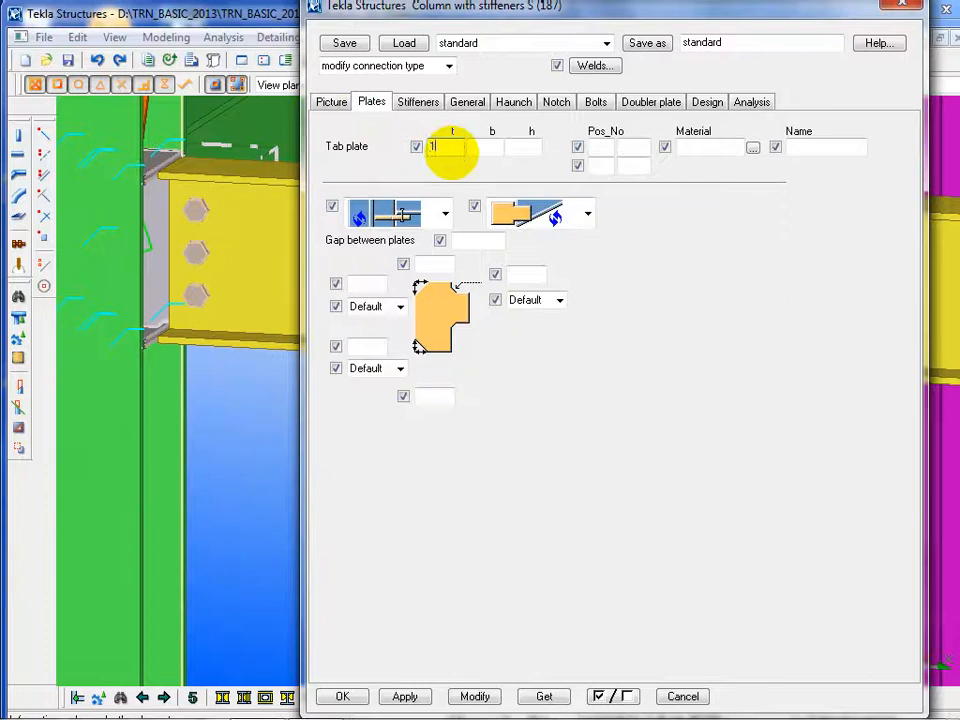
left_click(607, 148)
type("p")
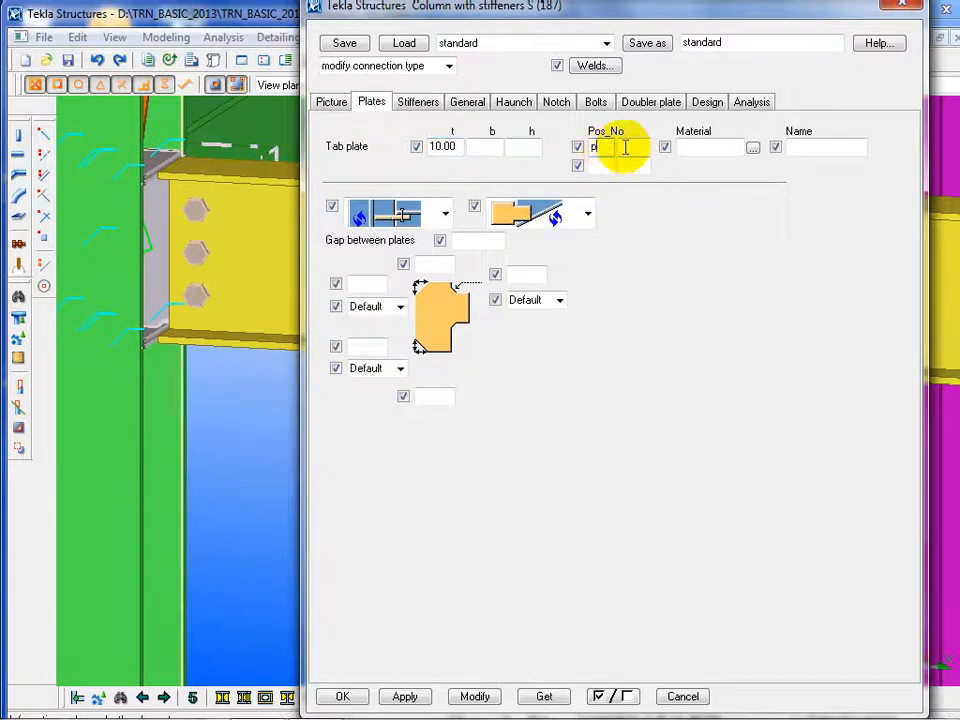
left_click_drag(606, 147, 540, 168)
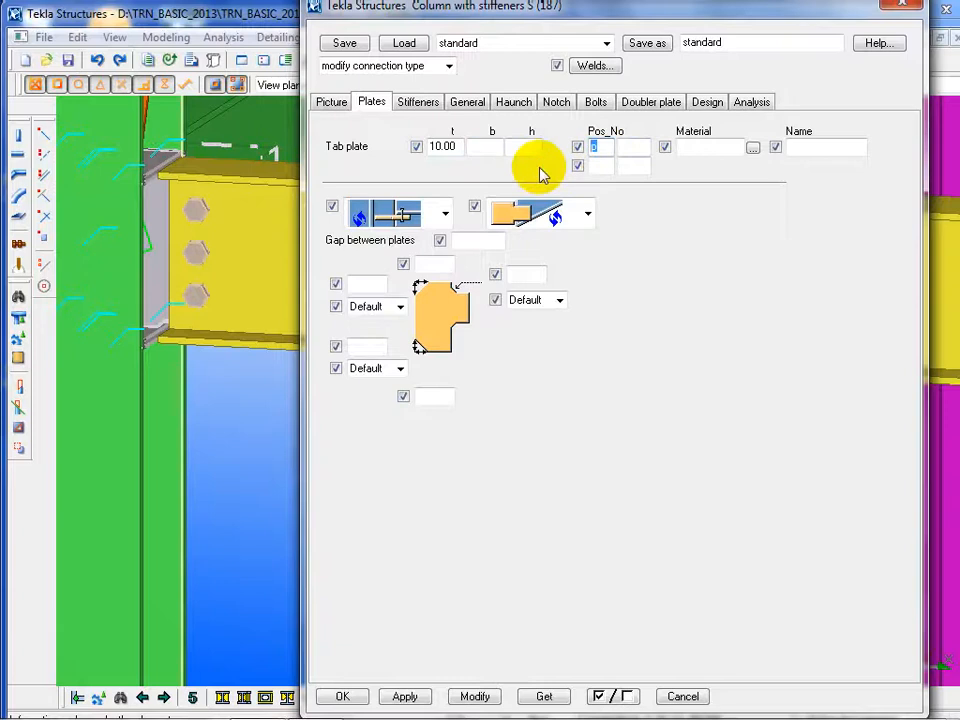
type("P")
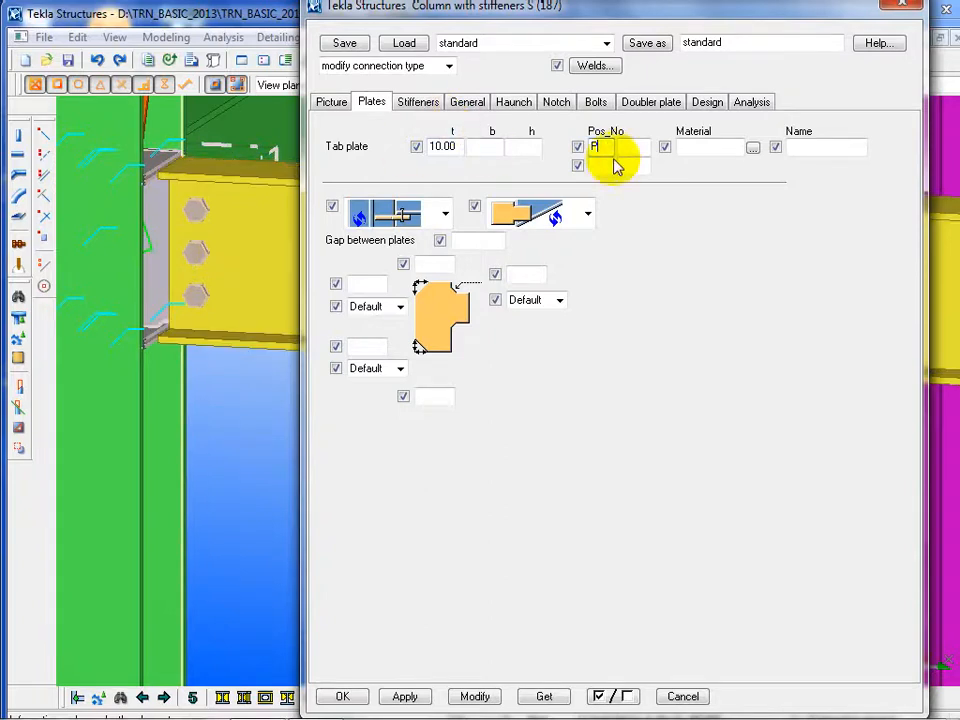
left_click_drag(609, 150, 567, 163)
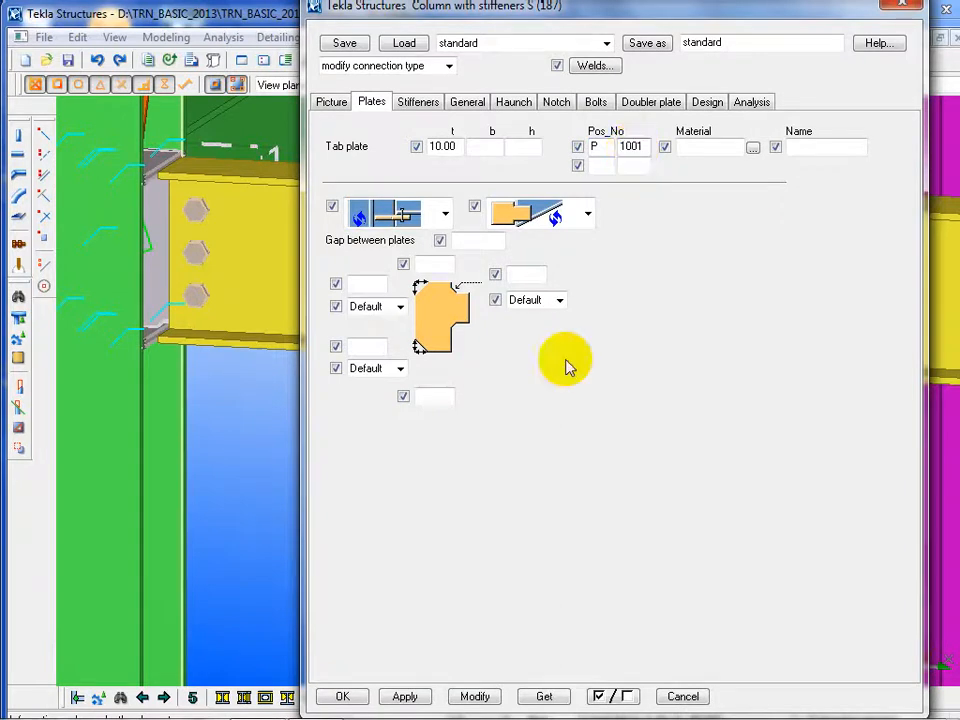
double_click(636, 148)
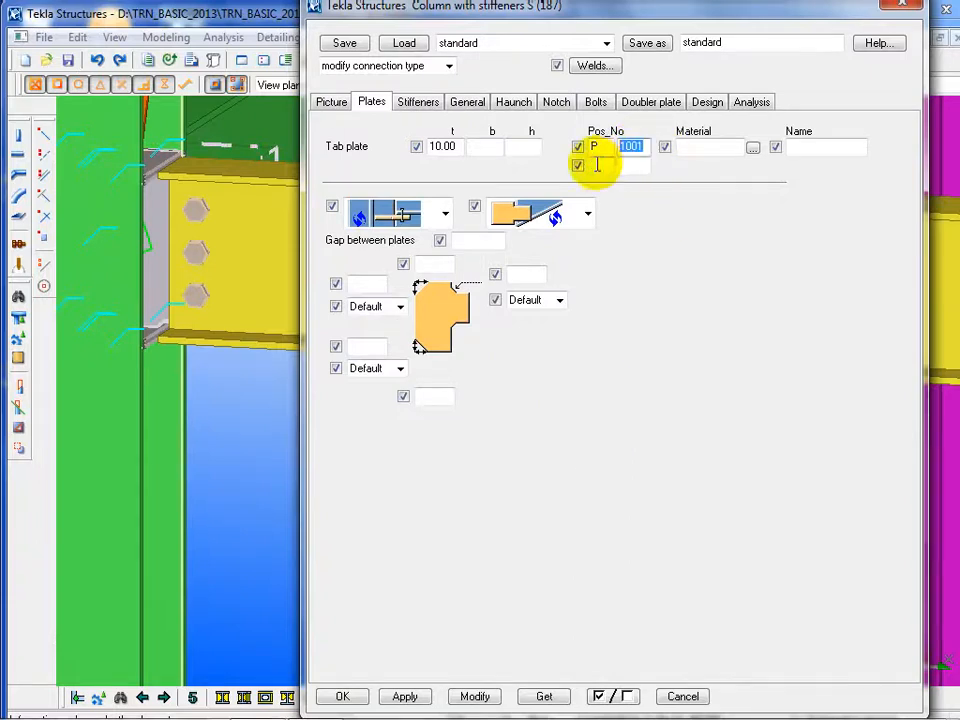
Set the tab plate's material to steel grade S235JR and update the connection
left_click(752, 148)
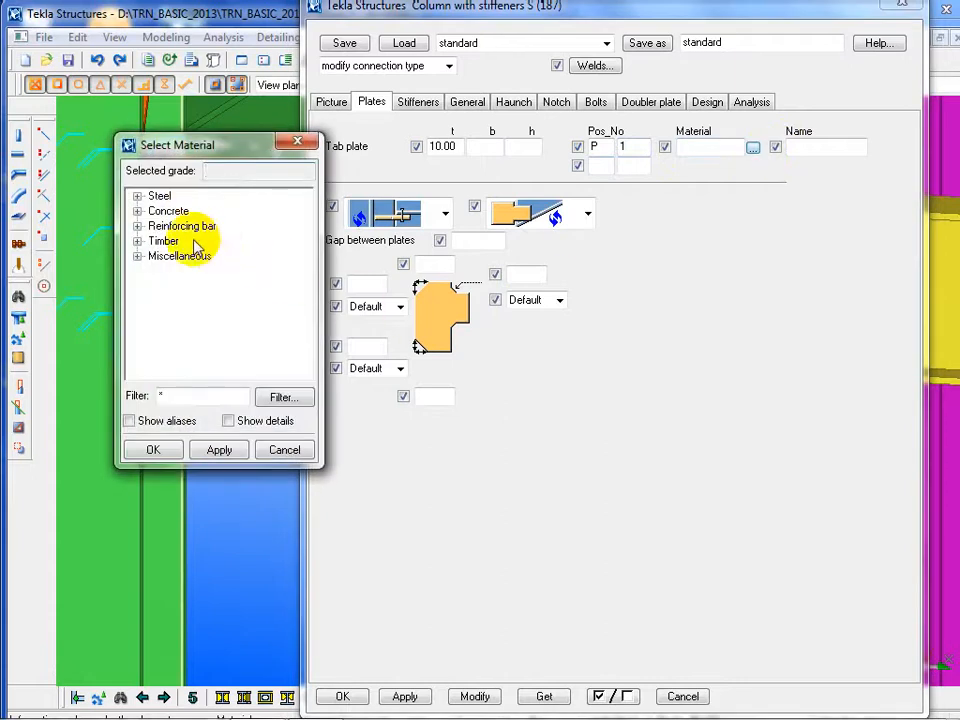
left_click(138, 197)
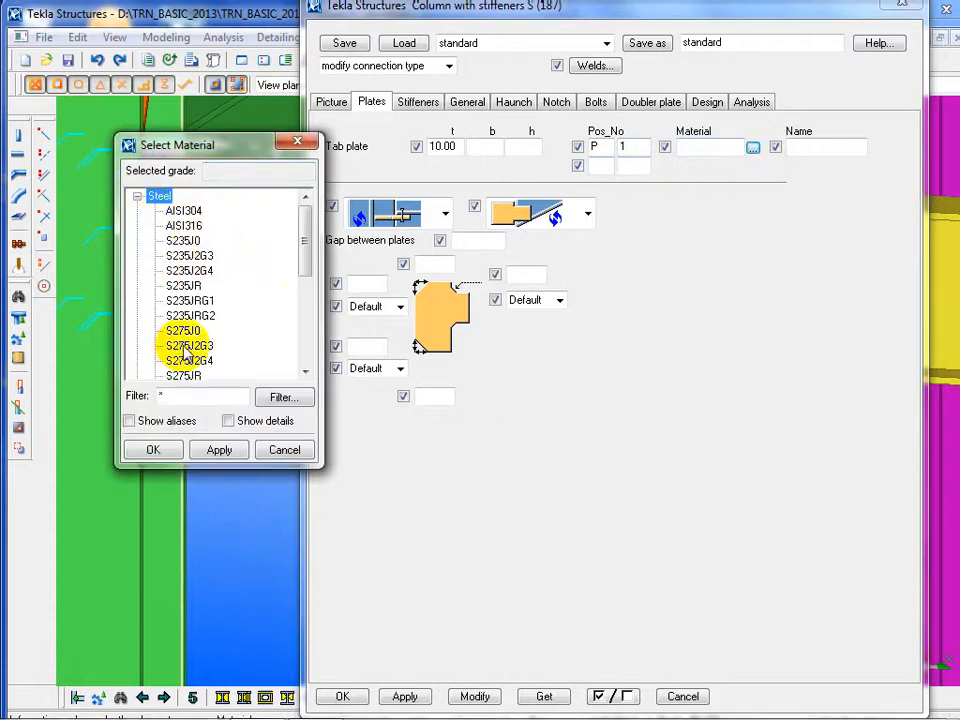
left_click(190, 287)
double_click(190, 287)
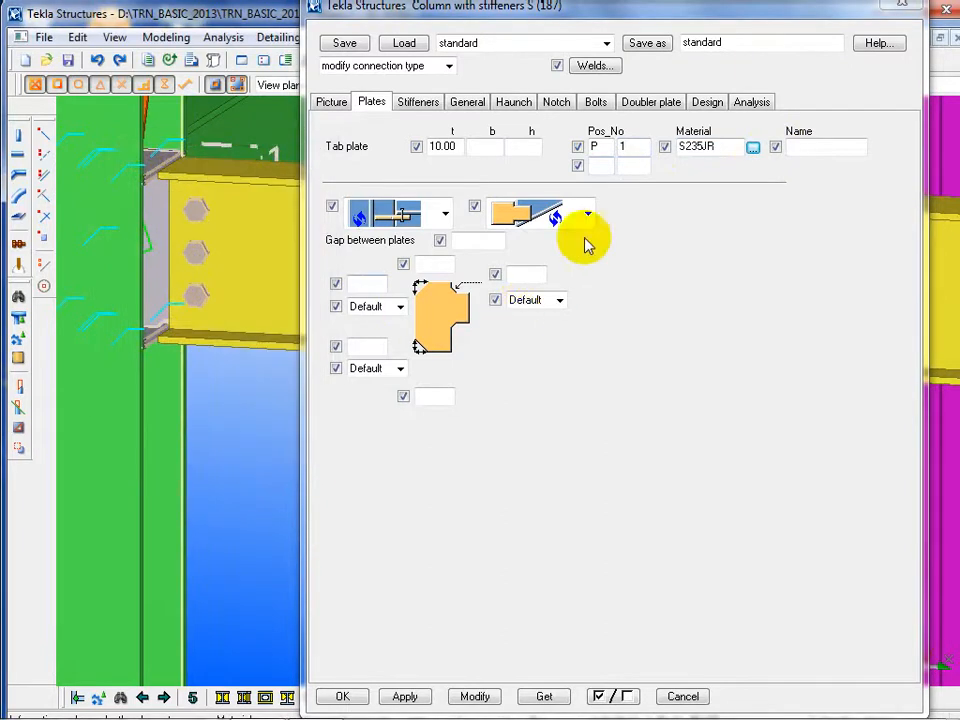
left_click(722, 152)
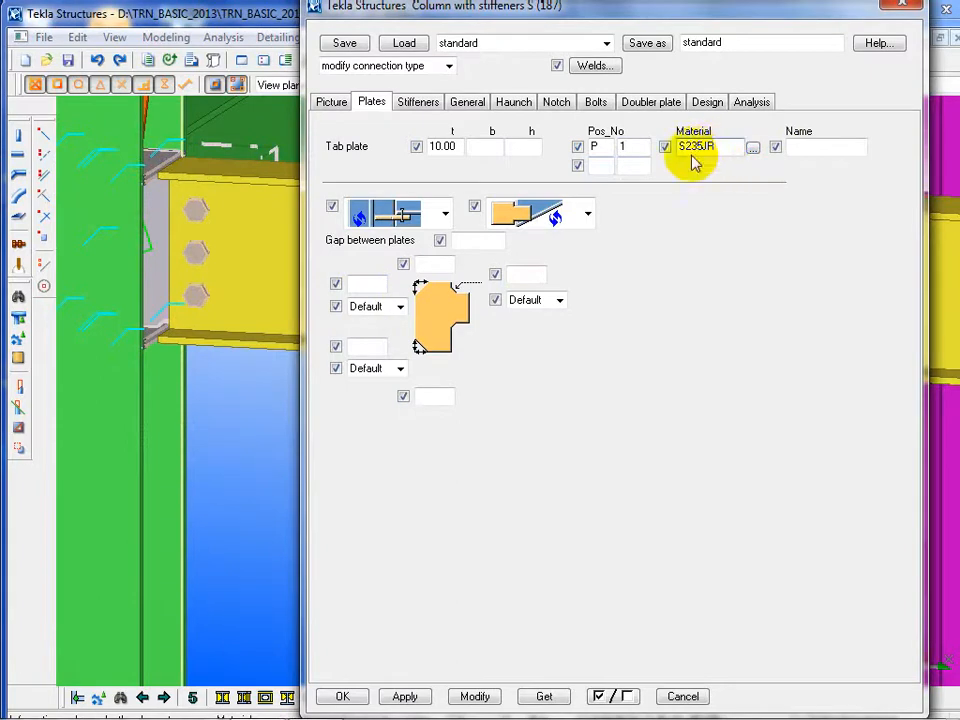
left_click(753, 147)
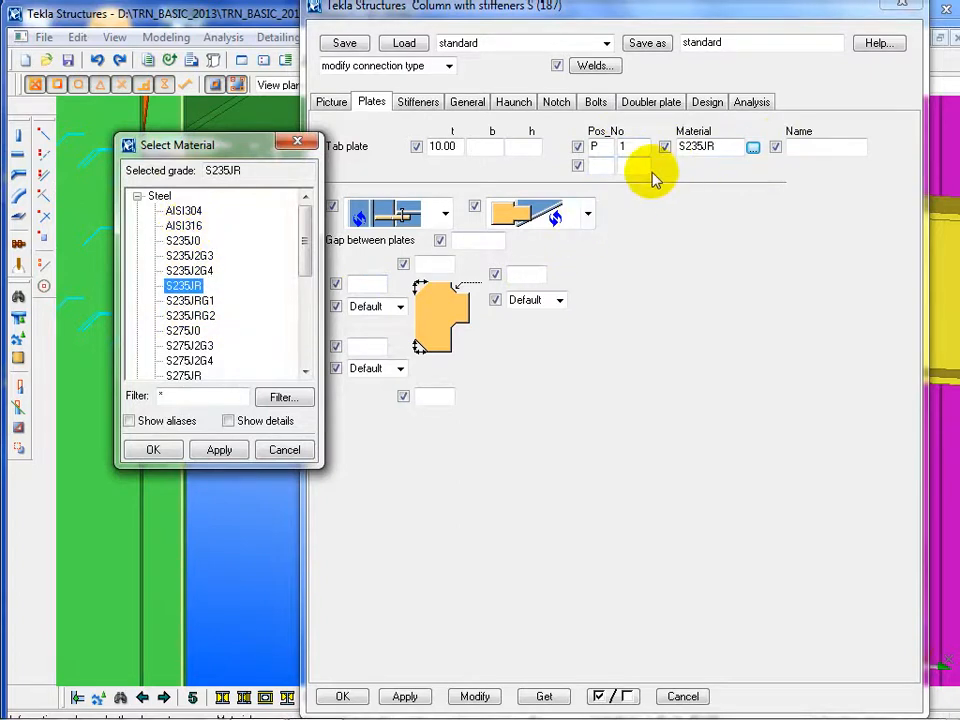
left_click(722, 147)
left_click(290, 146)
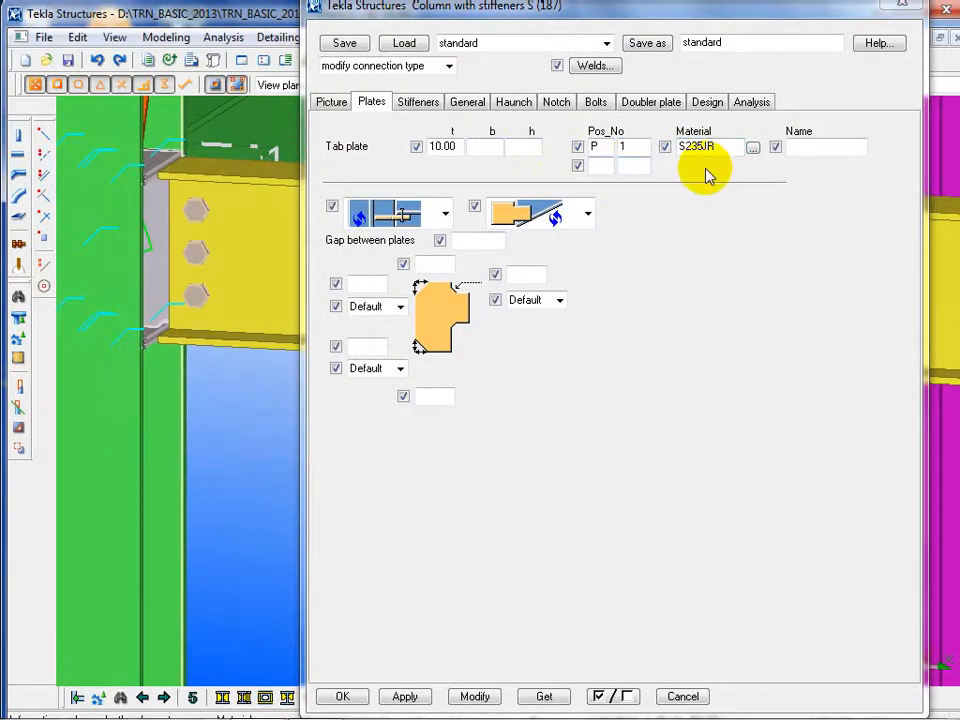
left_click(807, 147)
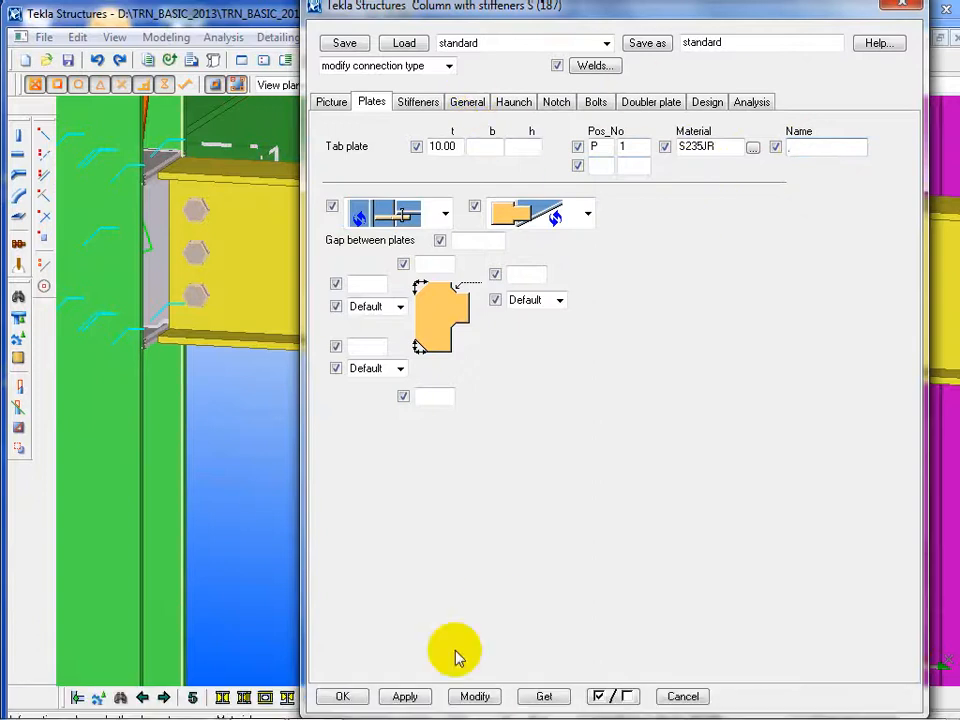
left_click(193, 250)
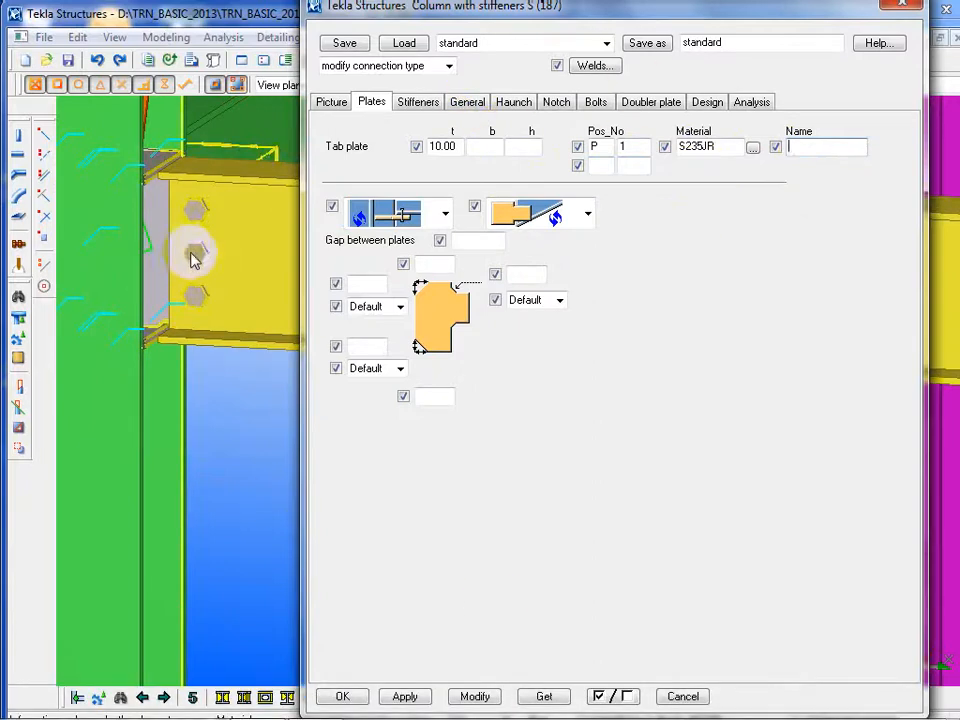
left_click(478, 697)
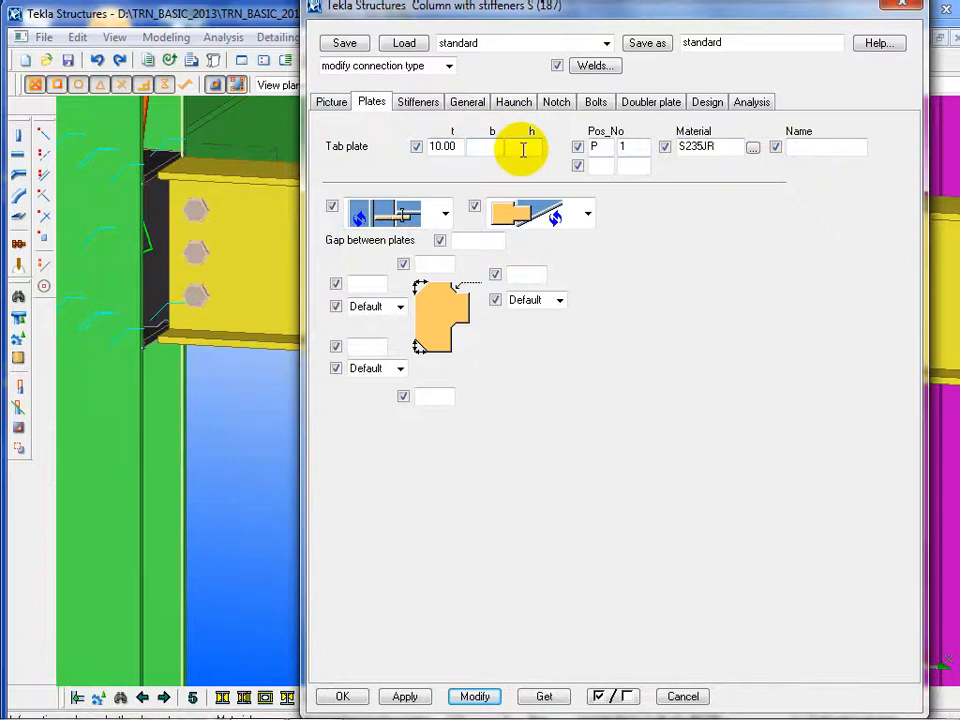
Try the single tab plate option on the opposite side of the beam web and update the connection
left_click(605, 104)
left_click(332, 103)
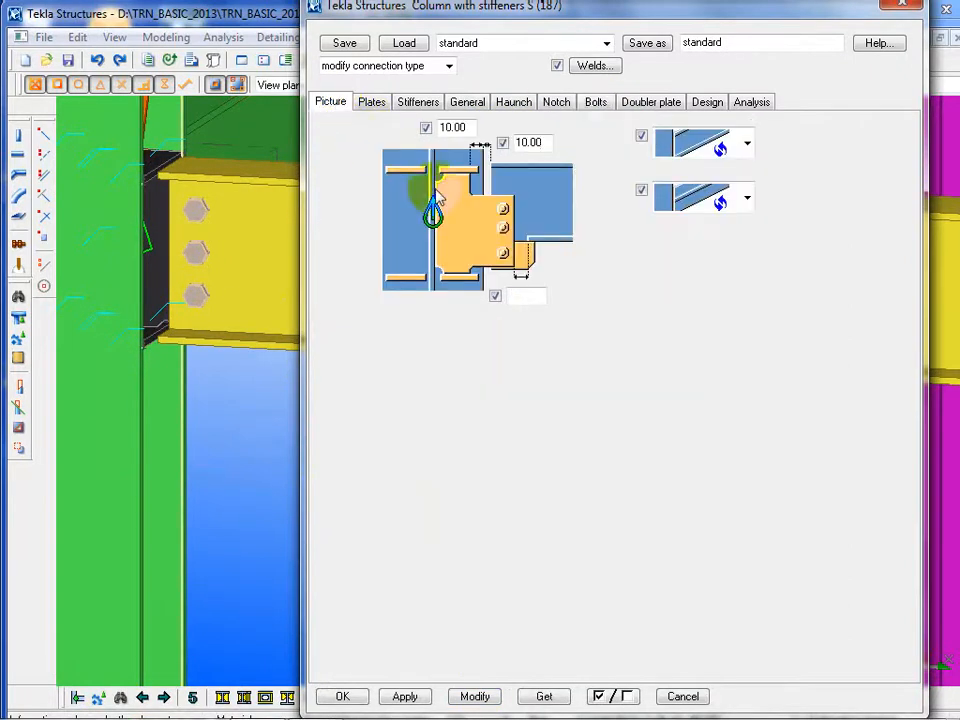
left_click(386, 112)
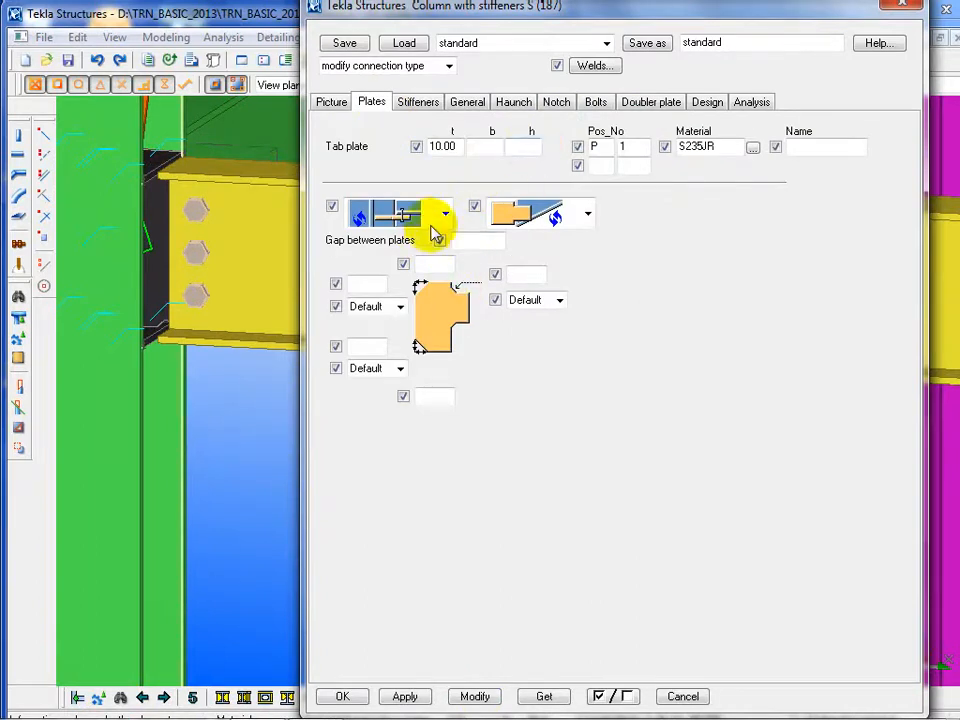
left_click(446, 212)
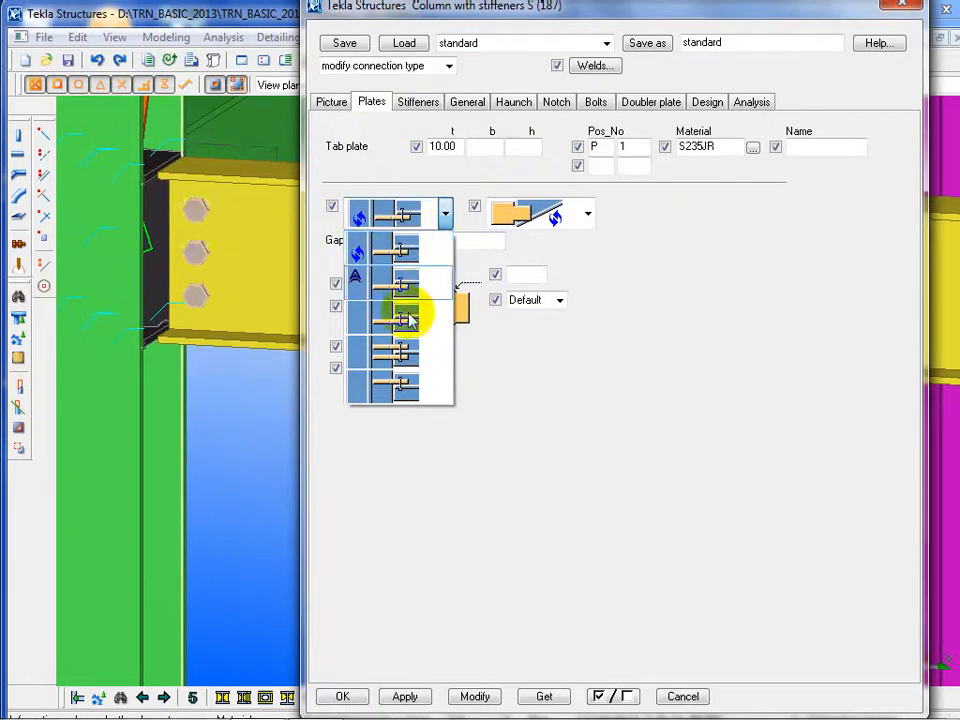
left_click(403, 386)
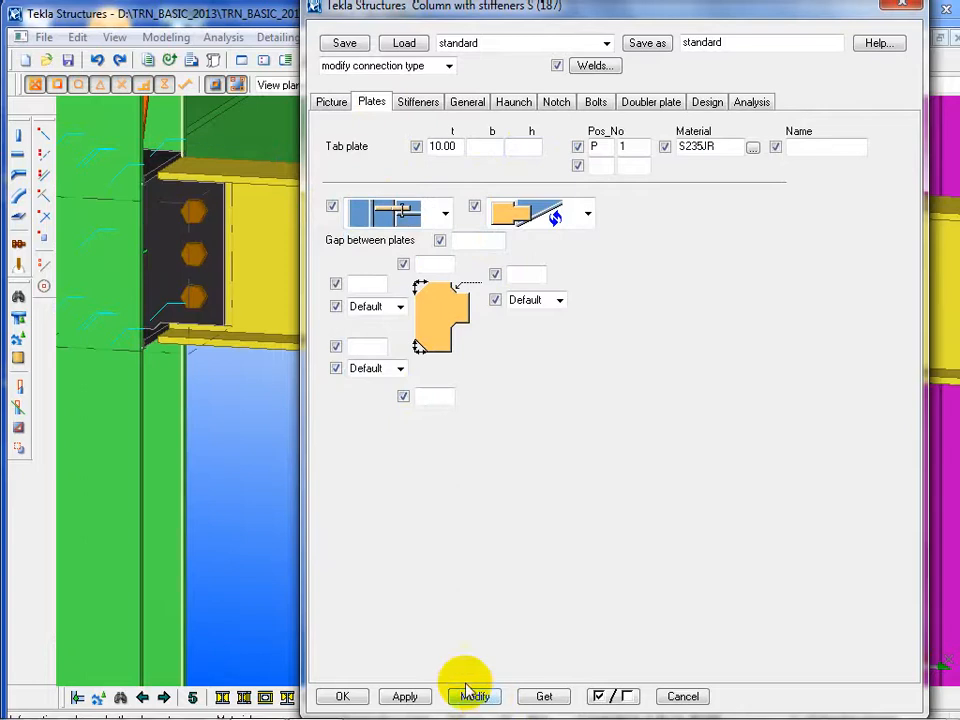
left_click(197, 258)
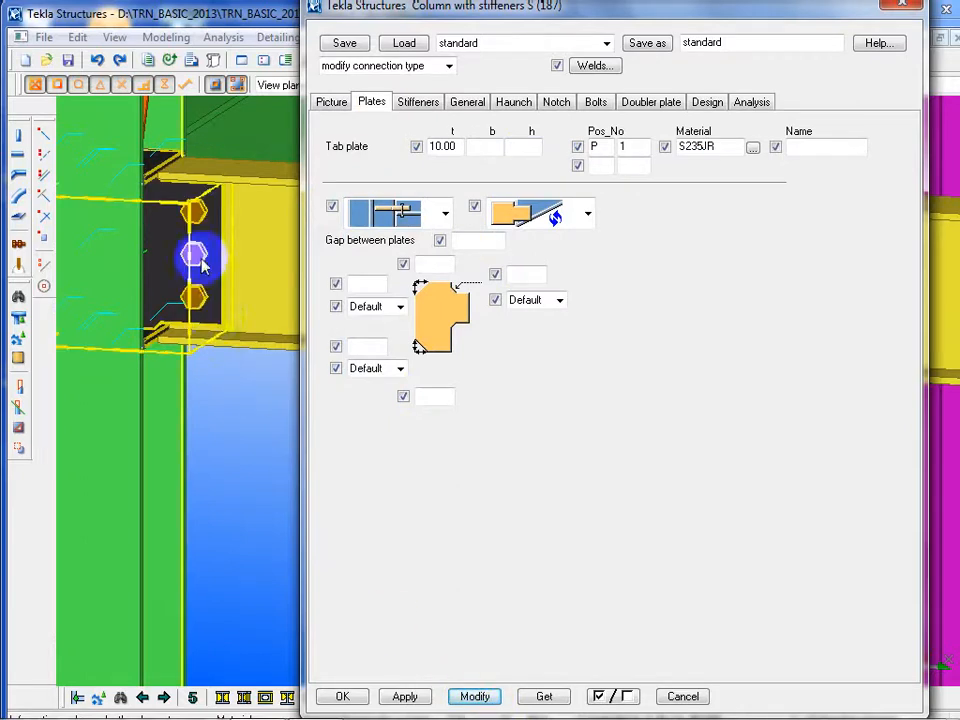
left_click(225, 450)
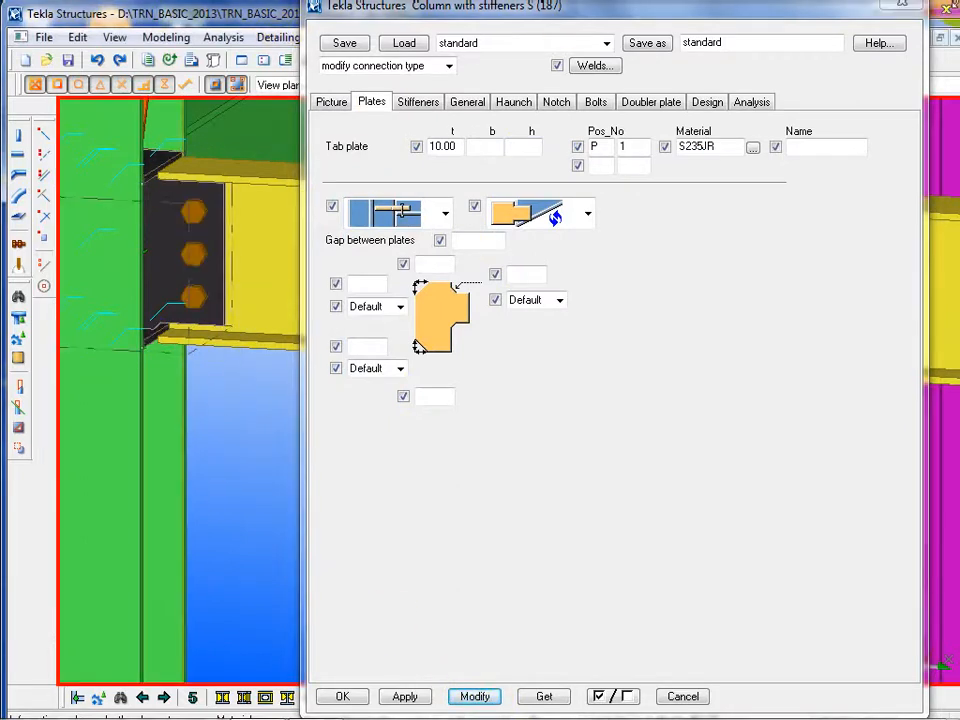
Close the connection properties and switch to the Plan 86.100_TOS view
left_click(908, 8)
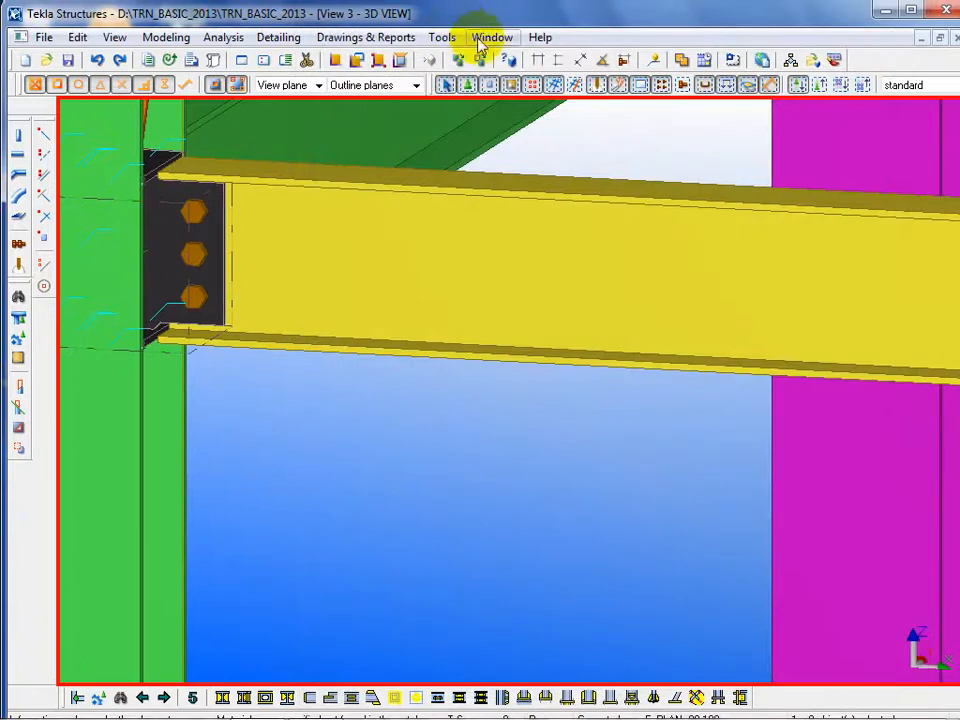
left_click(490, 37)
left_click(533, 204)
Examine in plan which side of the beam web the tab plate and bolts sit on at column B-1
scroll(321, 306, "down", 5)
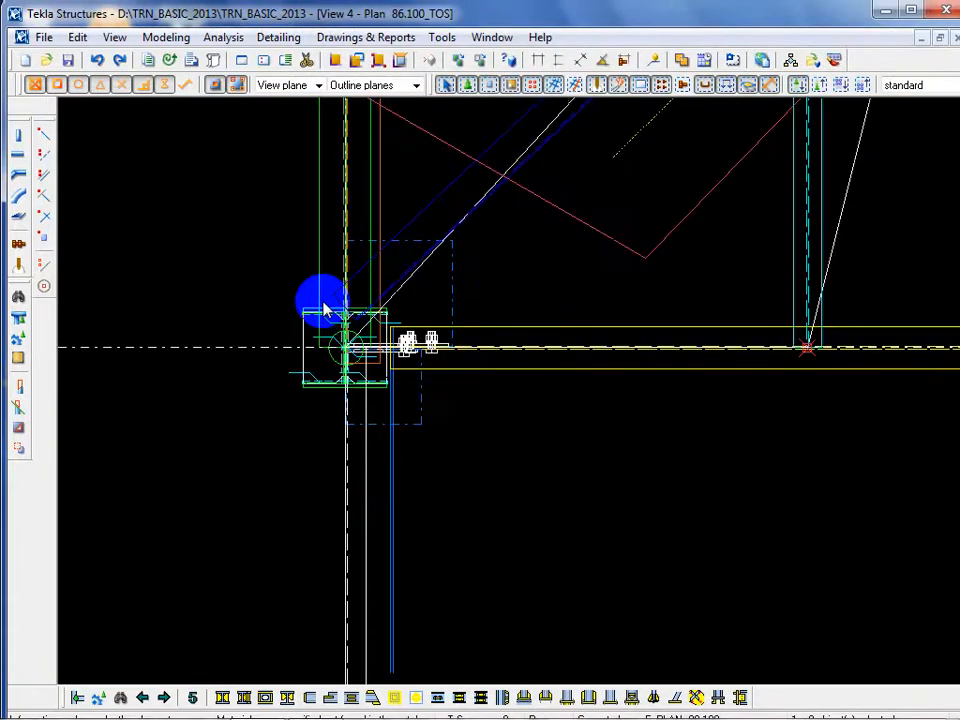
scroll(325, 310, "down", 2)
scroll(343, 621, "up", 4)
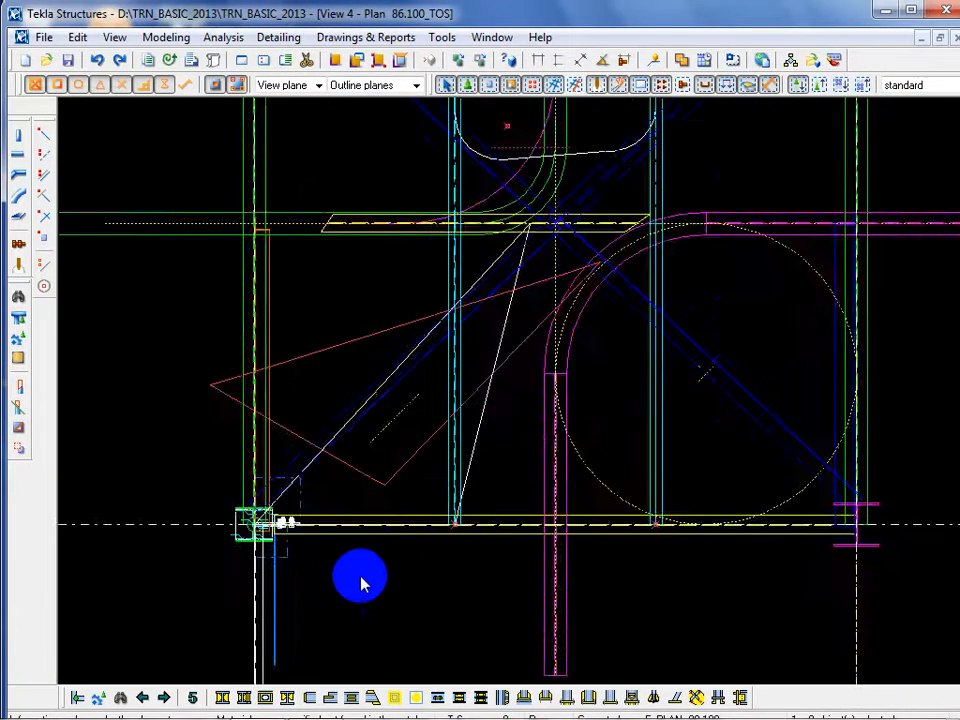
scroll(400, 597, "down", 3)
scroll(321, 525, "up", 7)
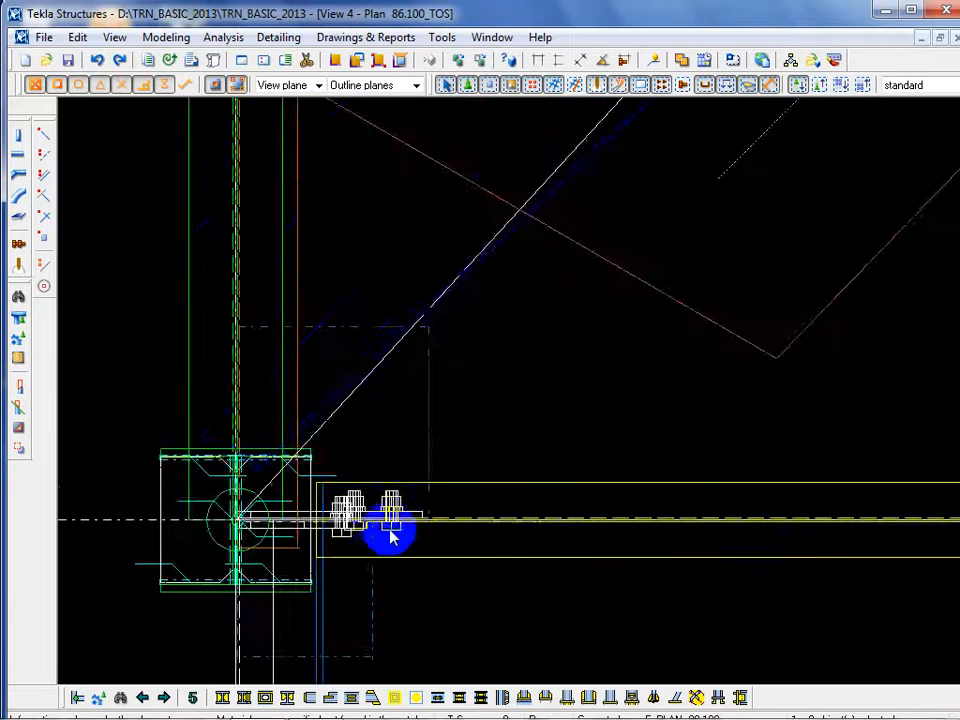
left_click(396, 490)
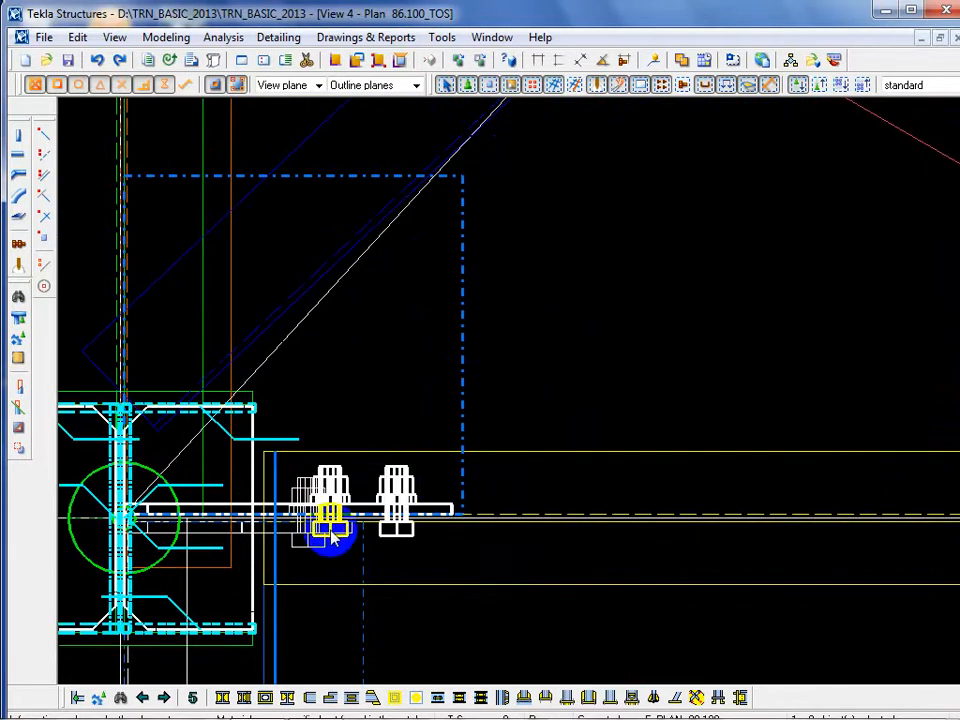
scroll(317, 561, "up", 3)
scroll(311, 561, "down", 2)
scroll(316, 537, "down", 5)
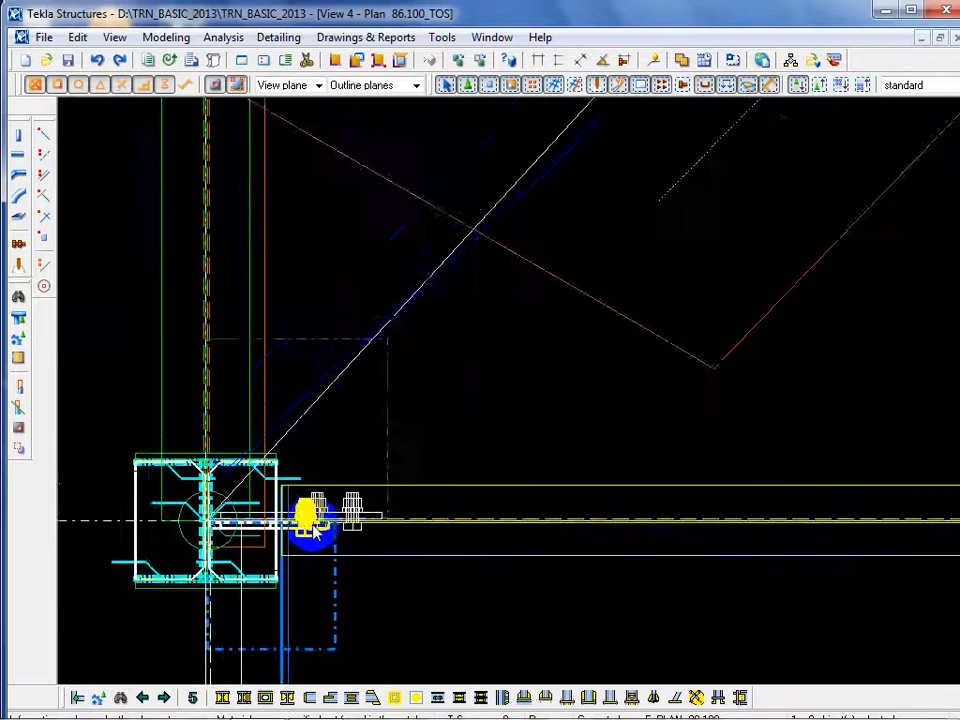
scroll(343, 553, "up", 2)
scroll(341, 536, "up", 2)
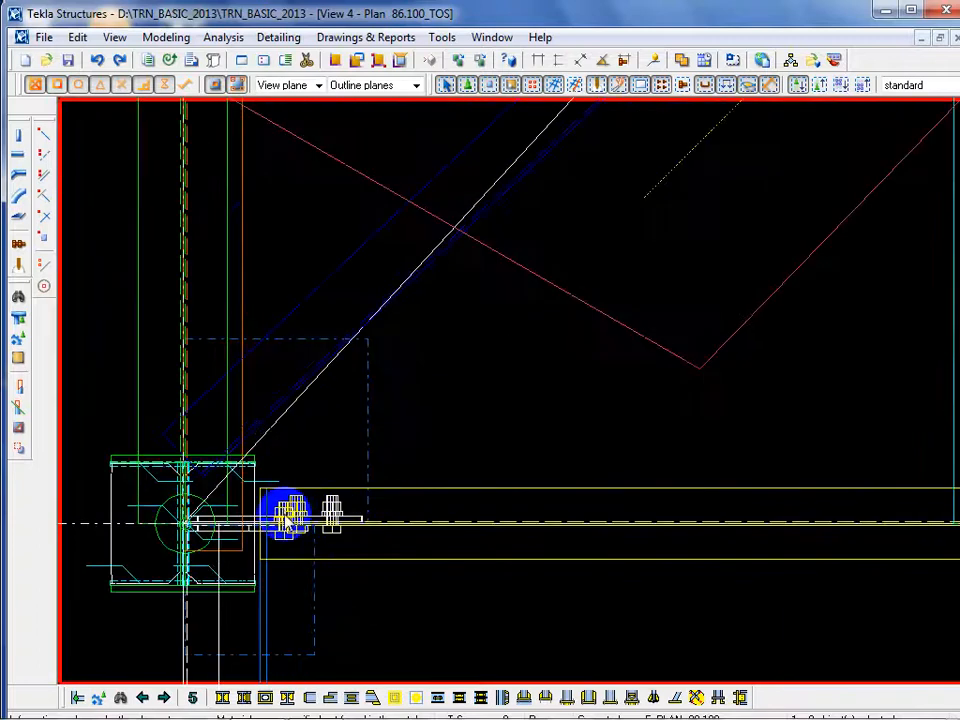
scroll(283, 550, "up", 1)
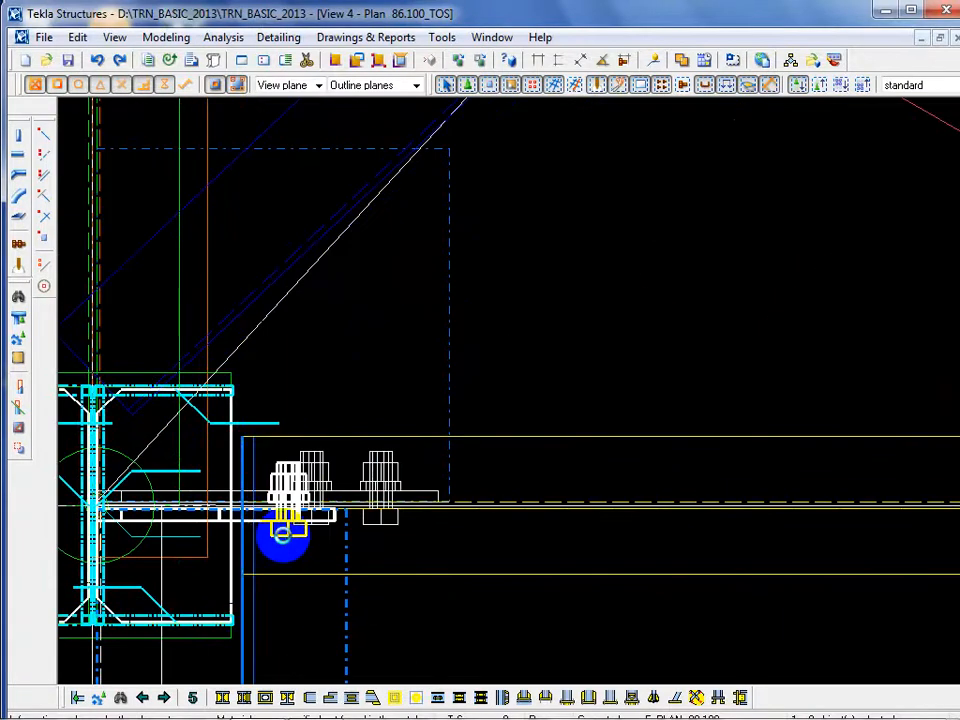
Return the connection's tab plate side option to the default, update the connection and close its properties
double_click(283, 537)
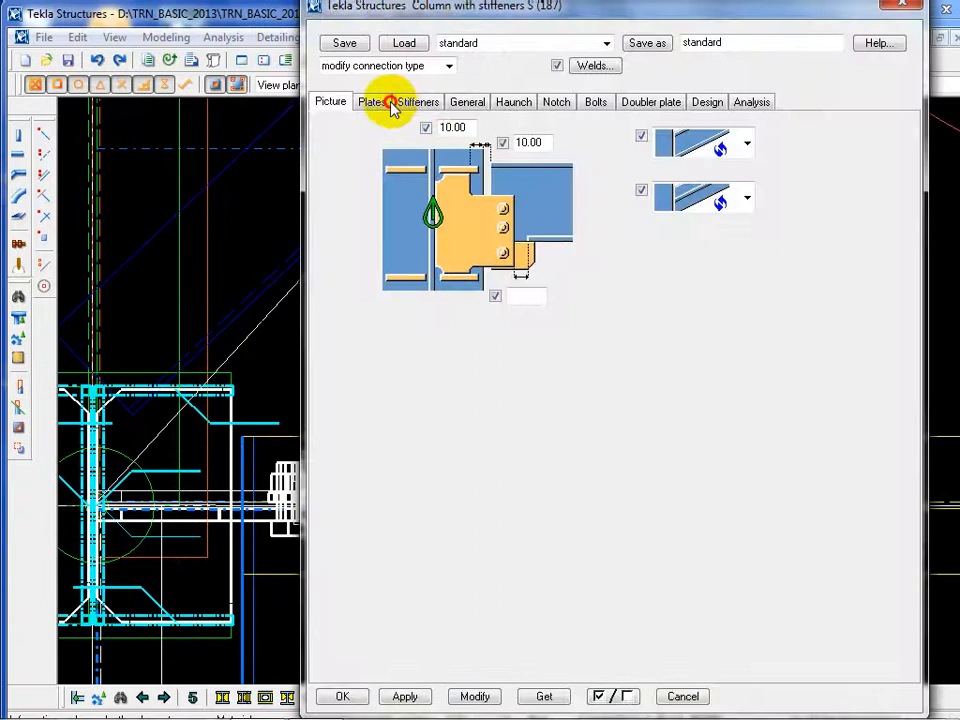
left_click(390, 104)
left_click(431, 207)
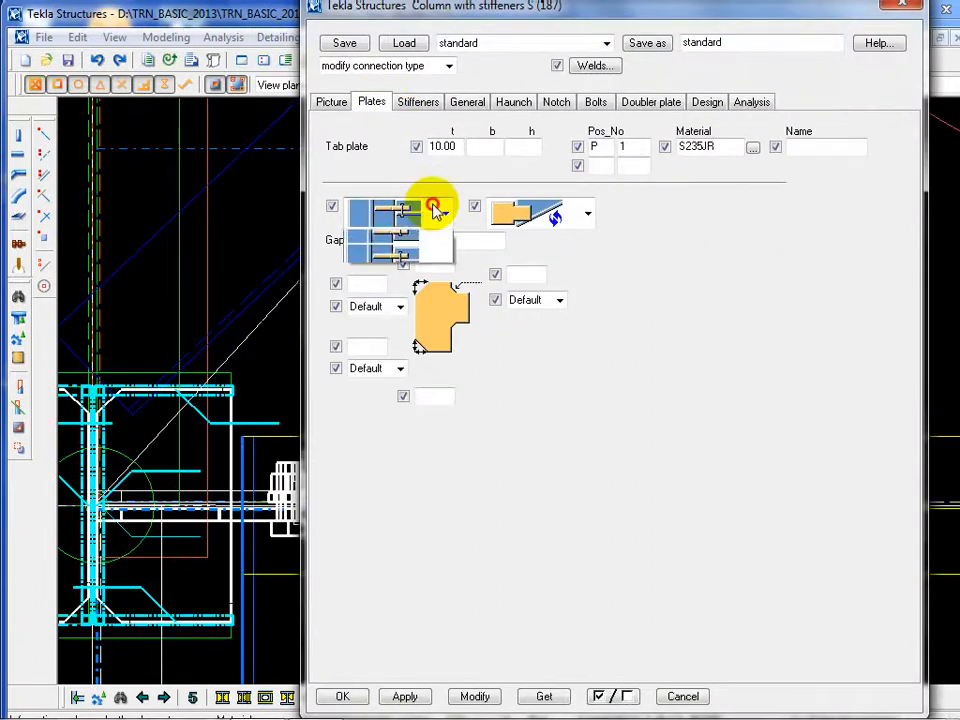
left_click(415, 255)
left_click(487, 696)
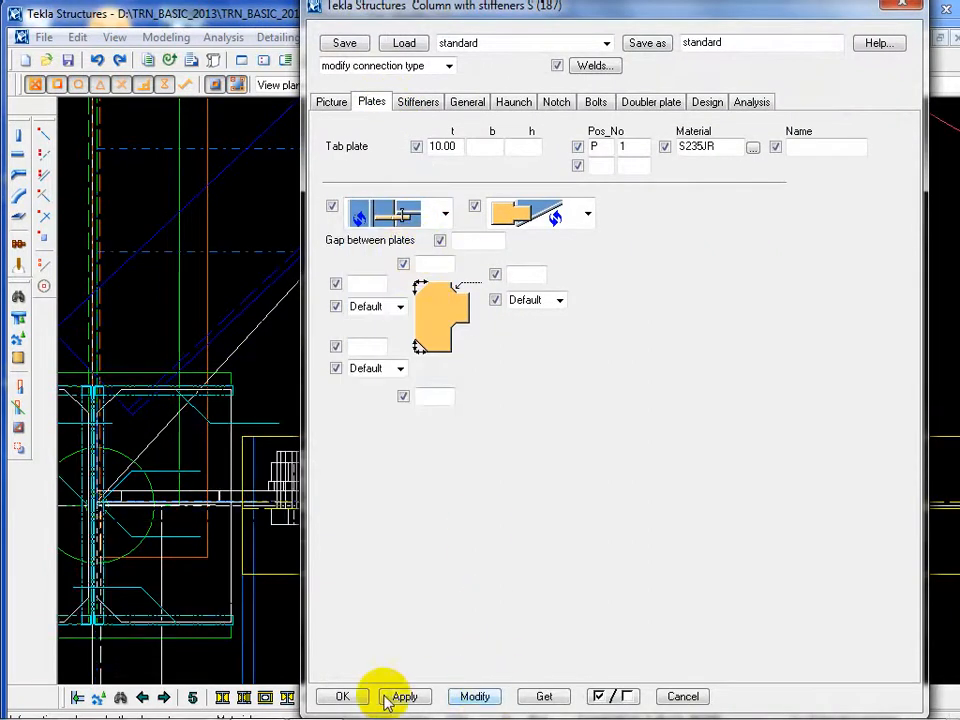
left_click(342, 696)
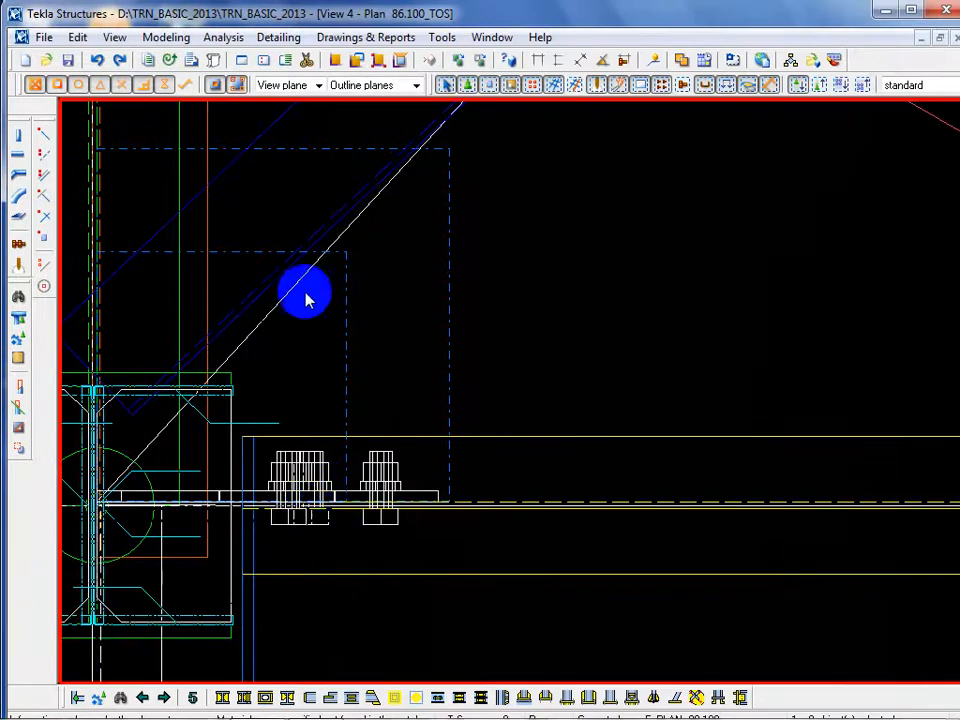
Set the view depth of the Plan 86.100_TOS view to 50 up and 300 down
scroll(309, 375, "down", 5)
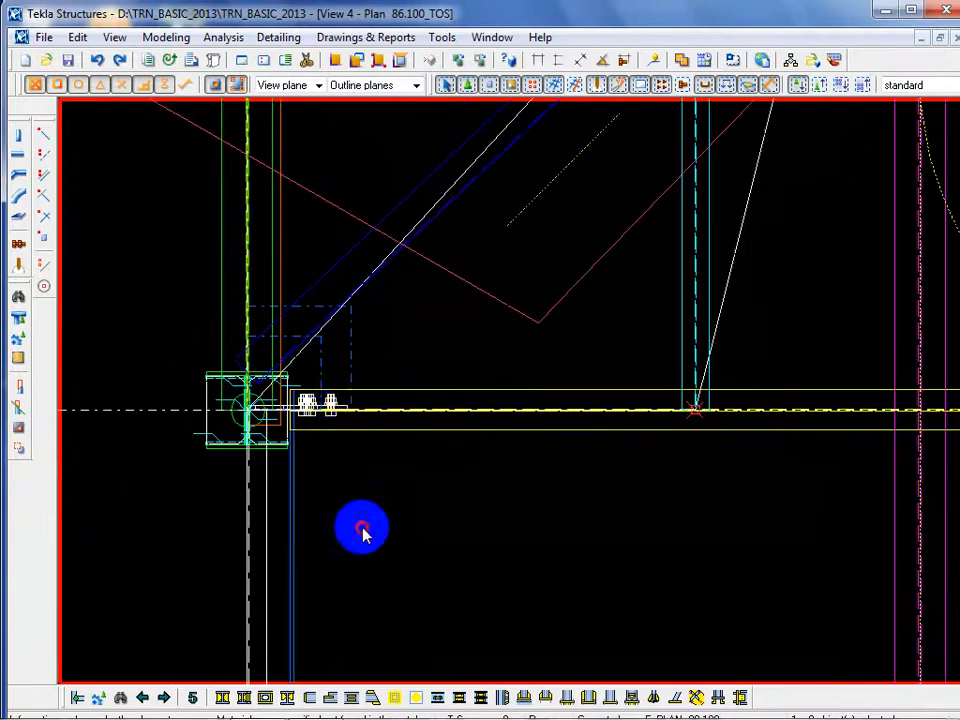
double_click(362, 533)
left_click_drag(341, 411, 128, 415)
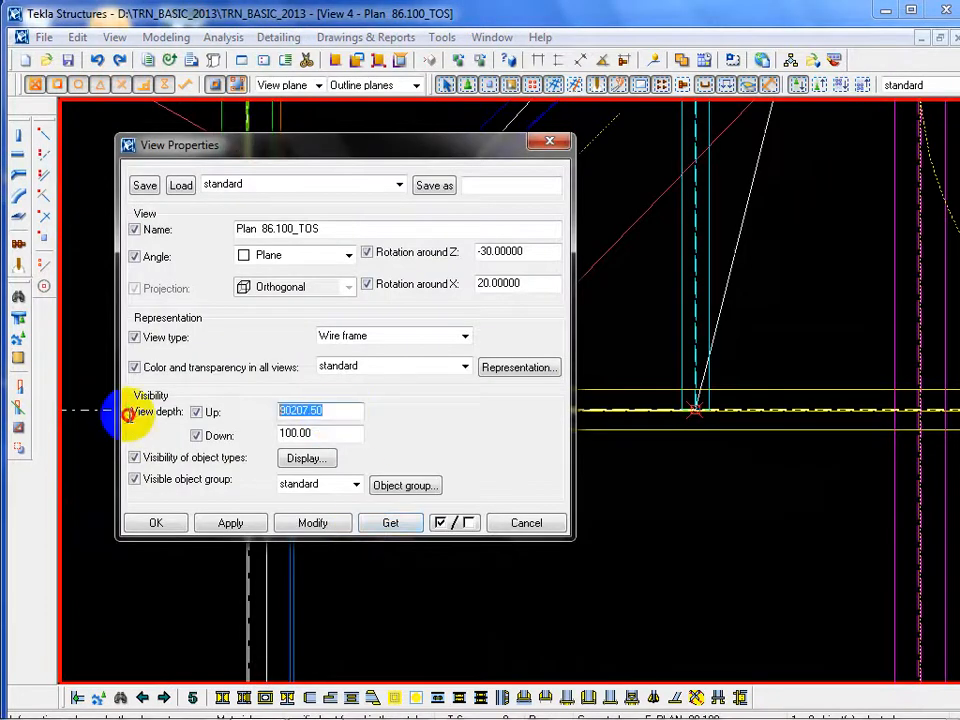
type("50")
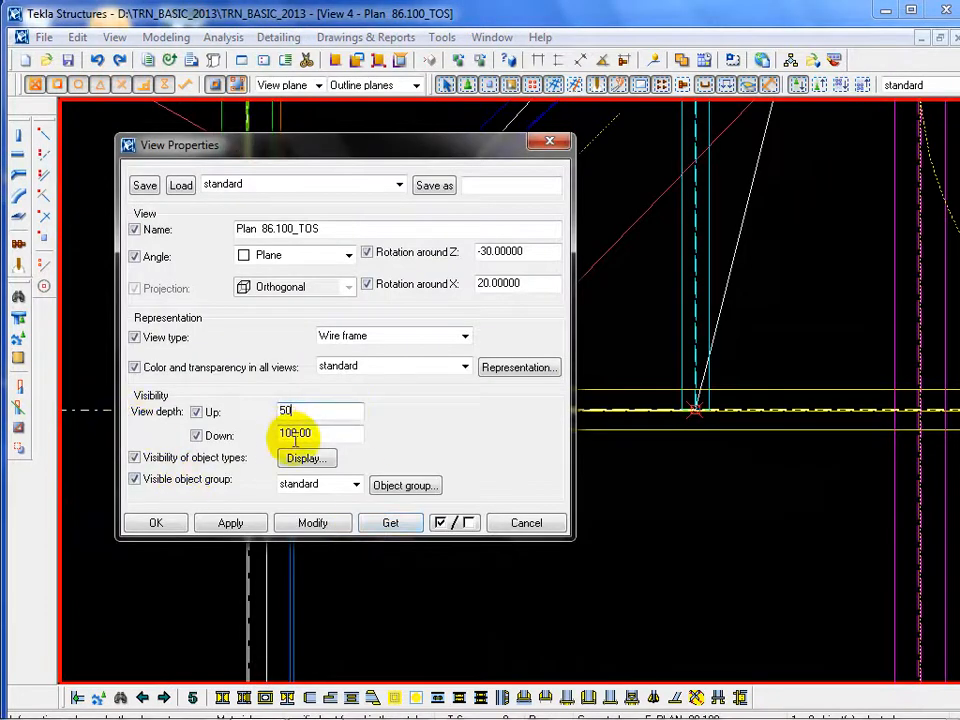
left_click_drag(318, 436, 160, 450)
type("300")
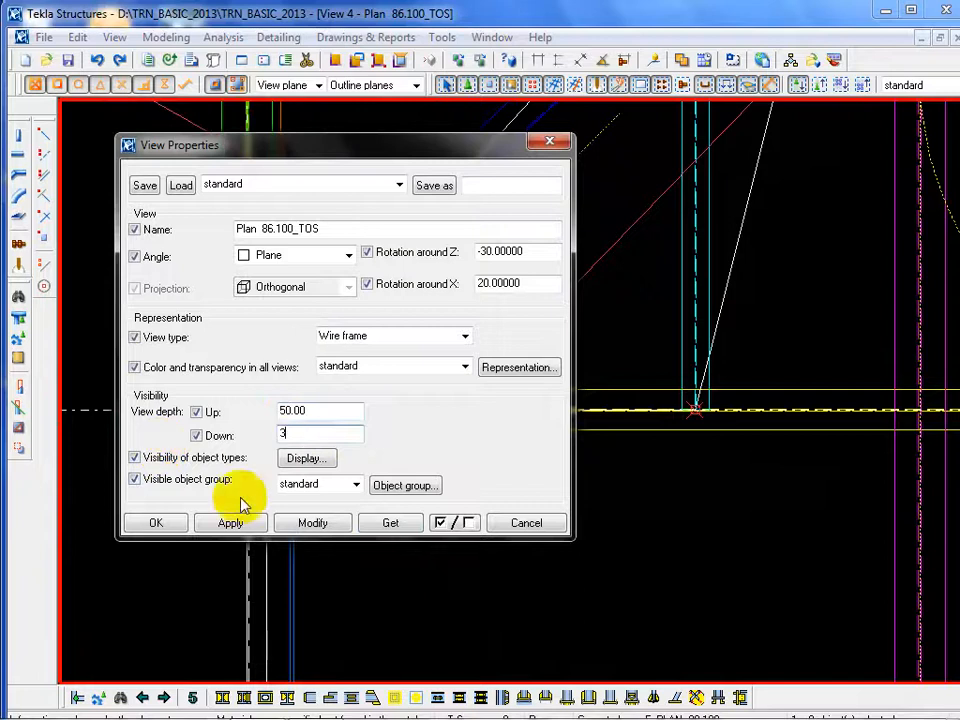
left_click(312, 523)
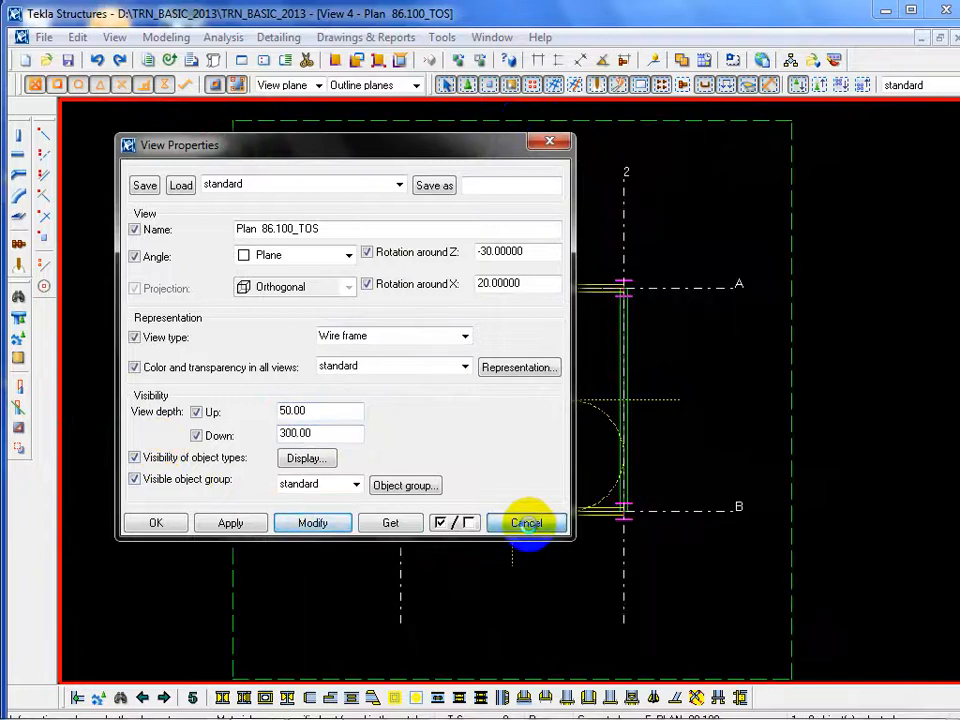
left_click(526, 522)
Check the plan view's depth settings around column B-1 and close the view properties
scroll(405, 542, "up", 6)
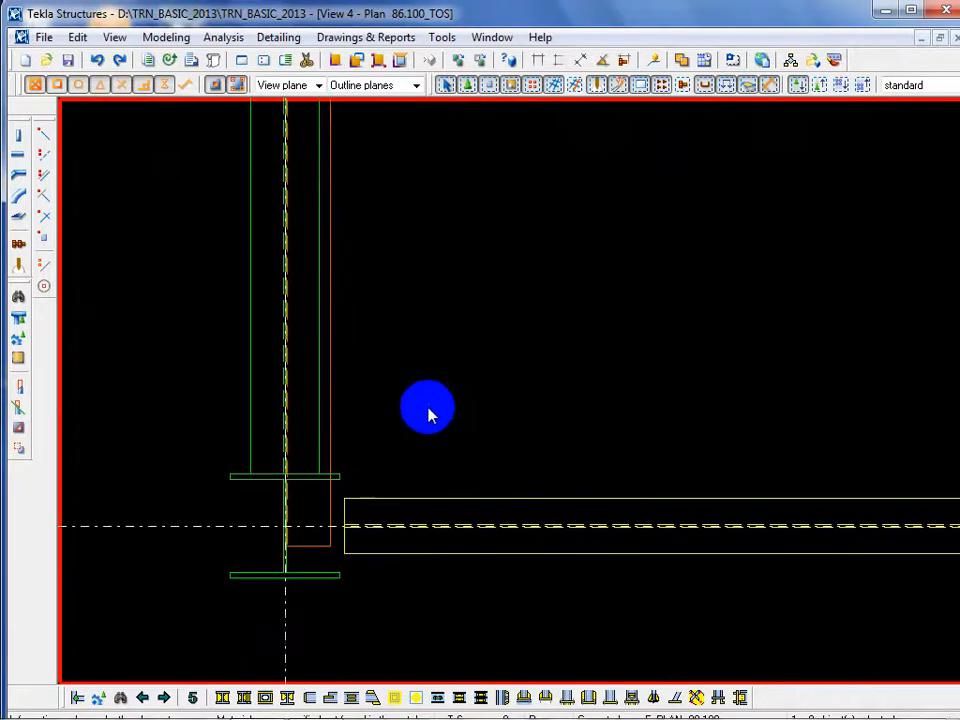
double_click(533, 345)
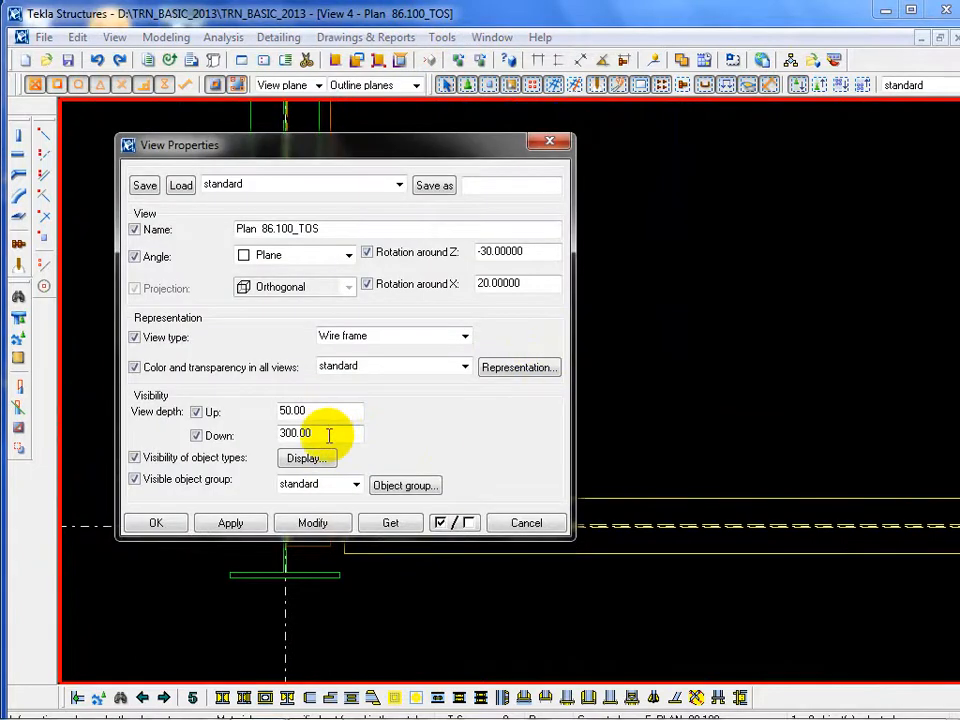
left_click(524, 523)
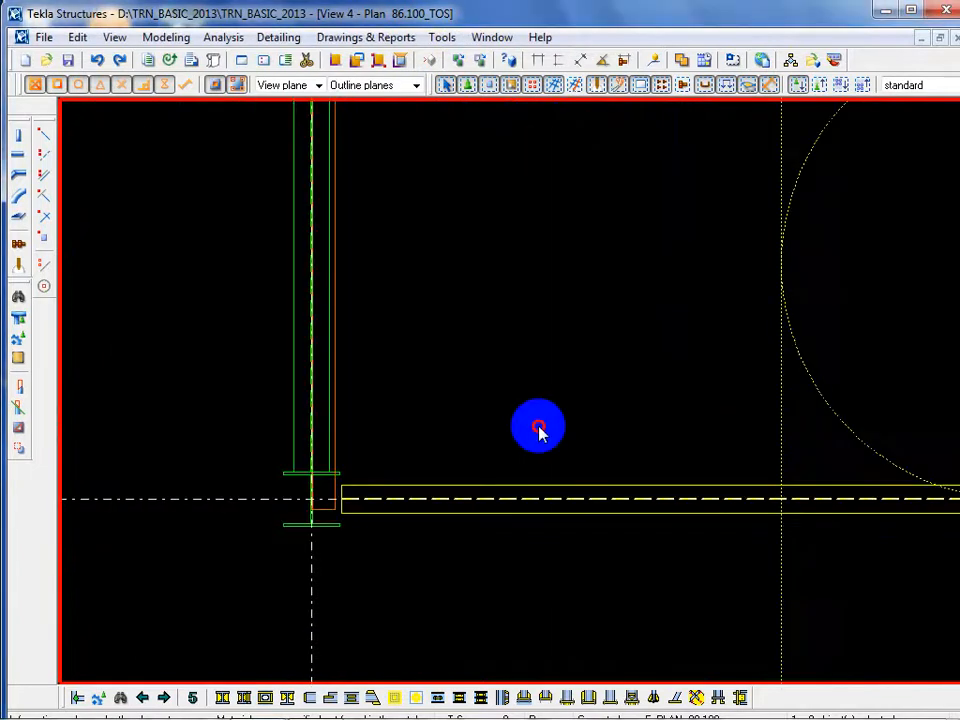
Make parts in components visible in the Plan 86.100_TOS view, apply the change and close the view properties
double_click(538, 430)
left_click(308, 458)
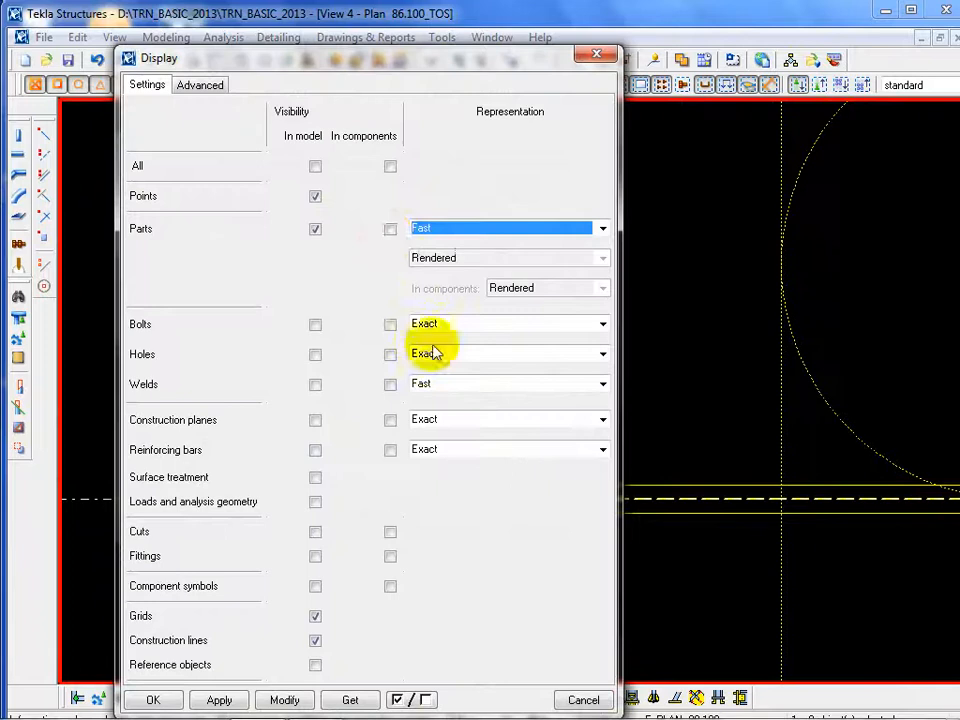
left_click(389, 228)
left_click(284, 700)
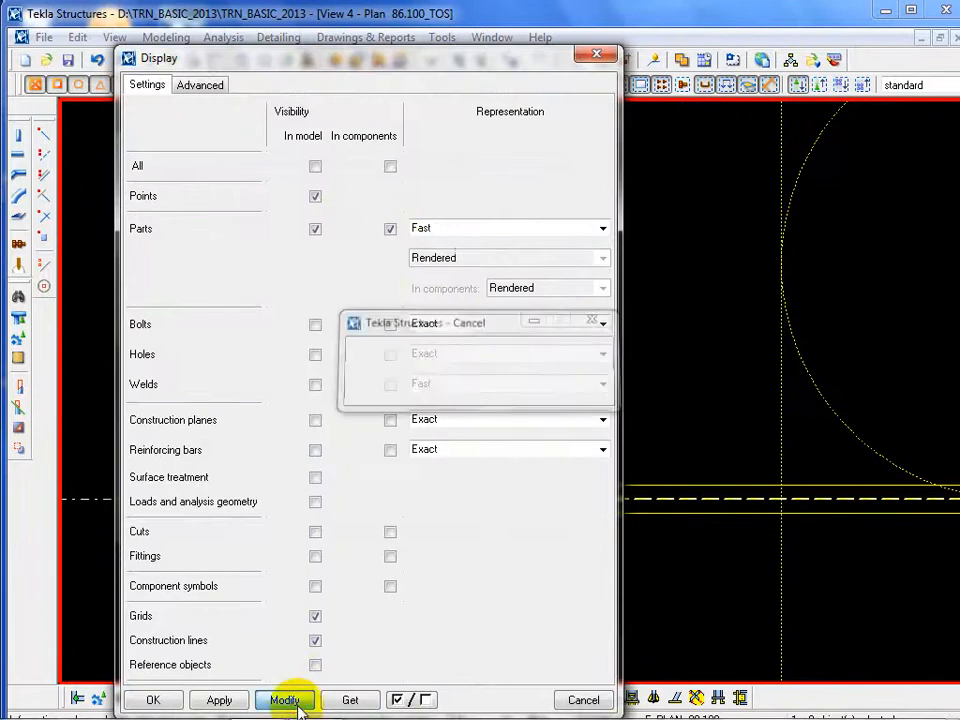
left_click(583, 700)
left_click(553, 532)
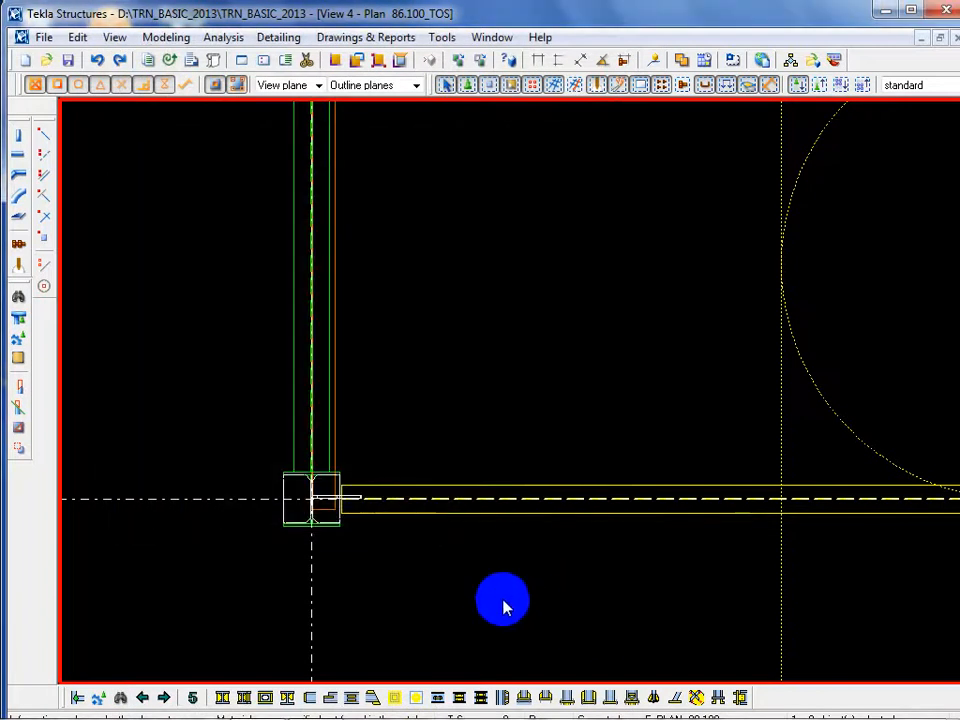
Show bolts, holes and welds both in the model and in components in the plan view, then close its properties
scroll(332, 508, "up", 5)
double_click(557, 635)
left_click_drag(253, 146, 523, 170)
left_click(578, 477)
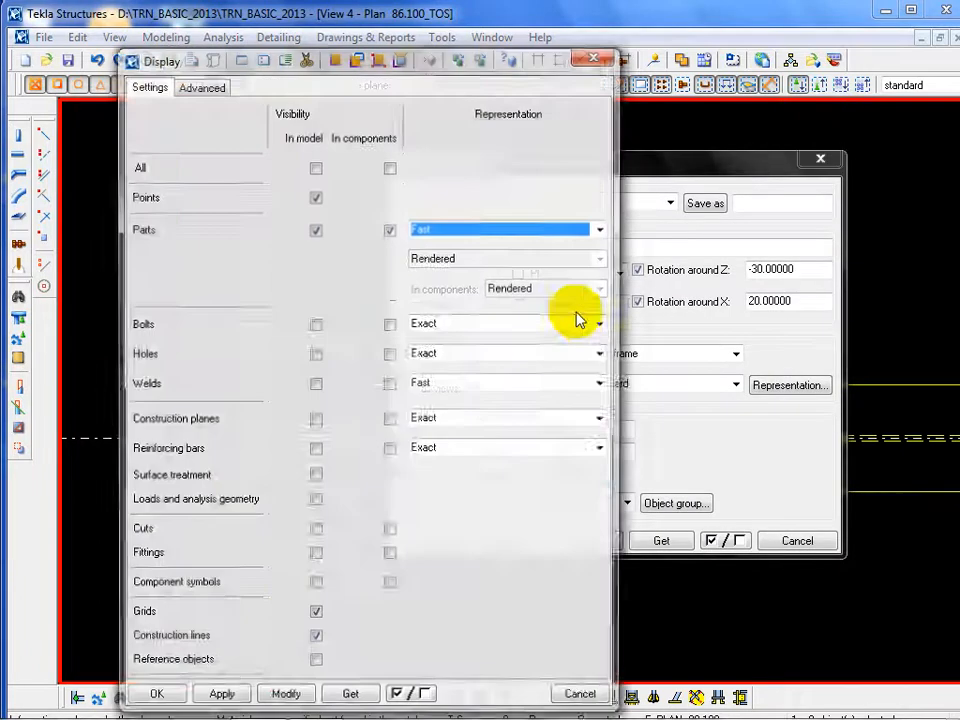
left_click(390, 324)
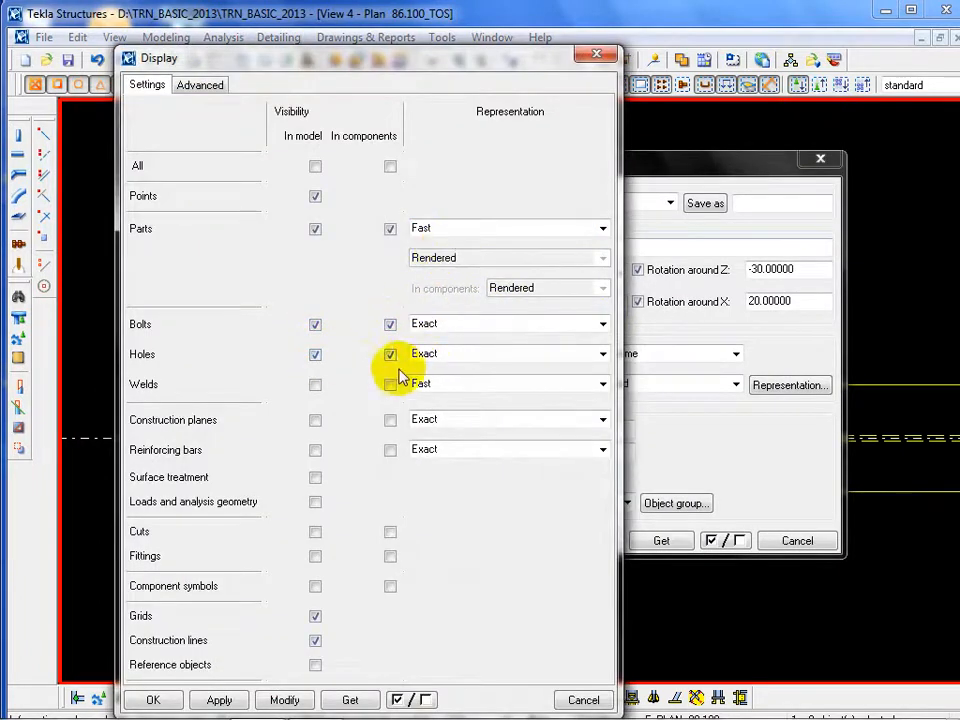
left_click(318, 386)
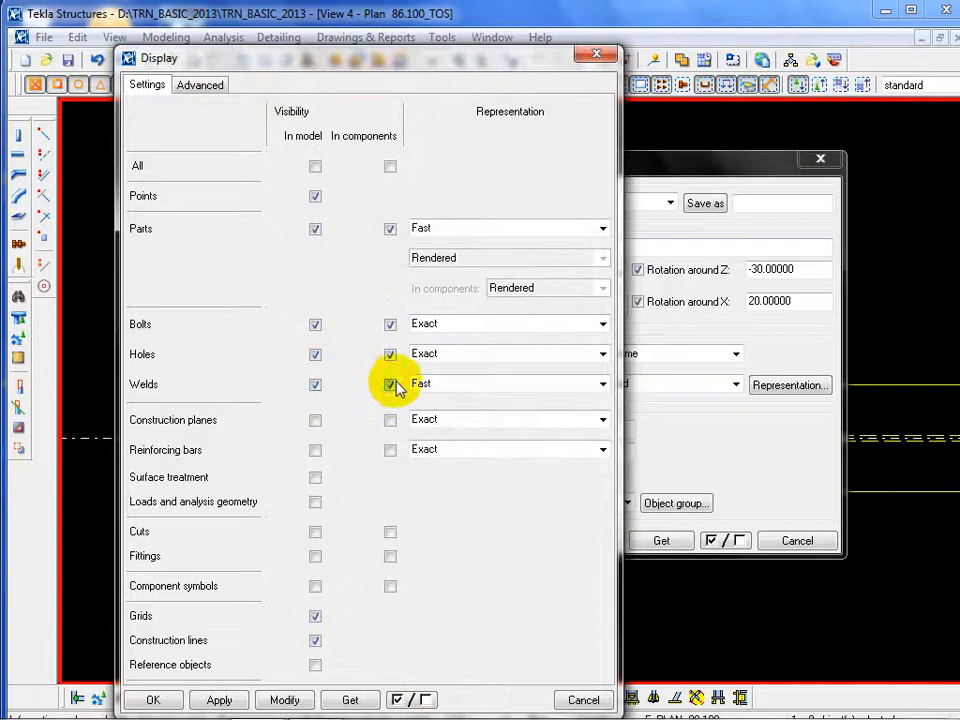
left_click(316, 533)
left_click(285, 700)
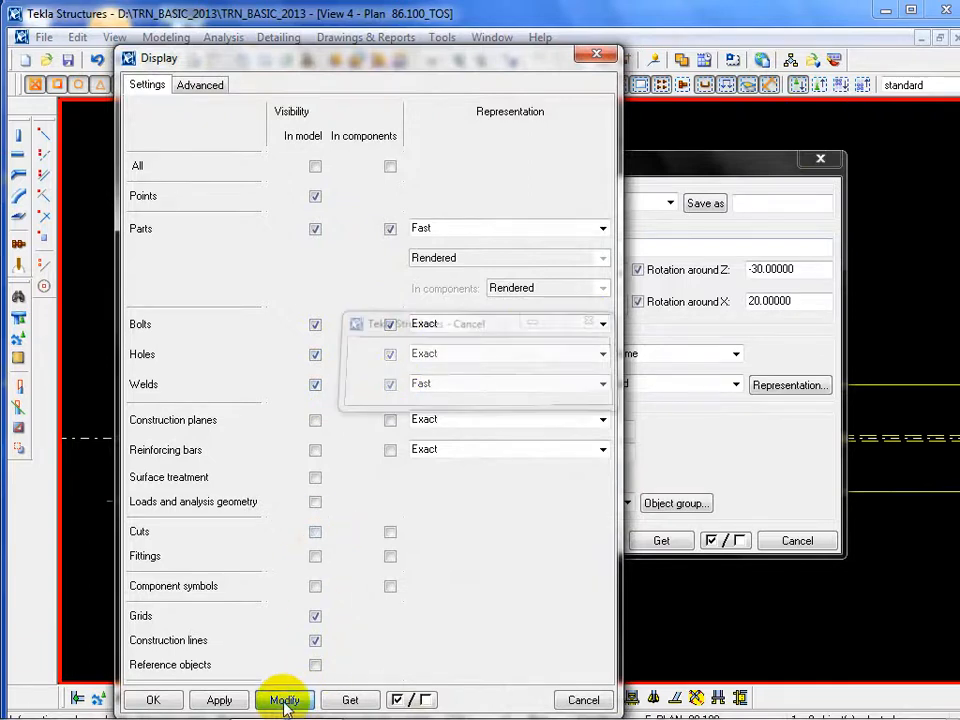
left_click(588, 700)
left_click(768, 540)
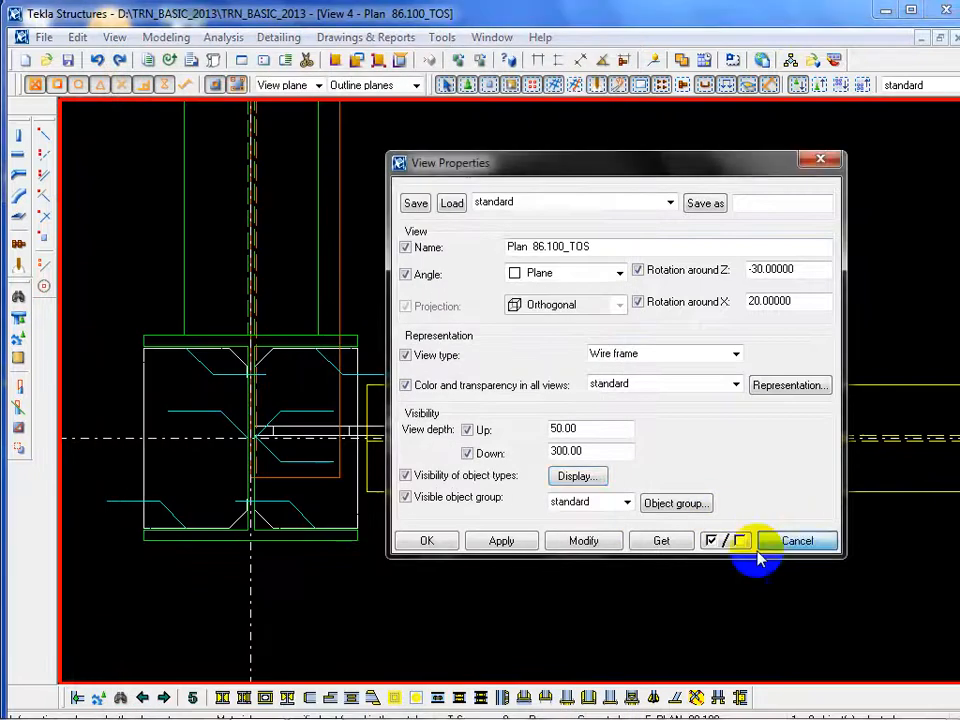
Examine in plan how the tab plate, bolts and welds sit against the yellow beam's web at column B-1
scroll(337, 520, "up", 2)
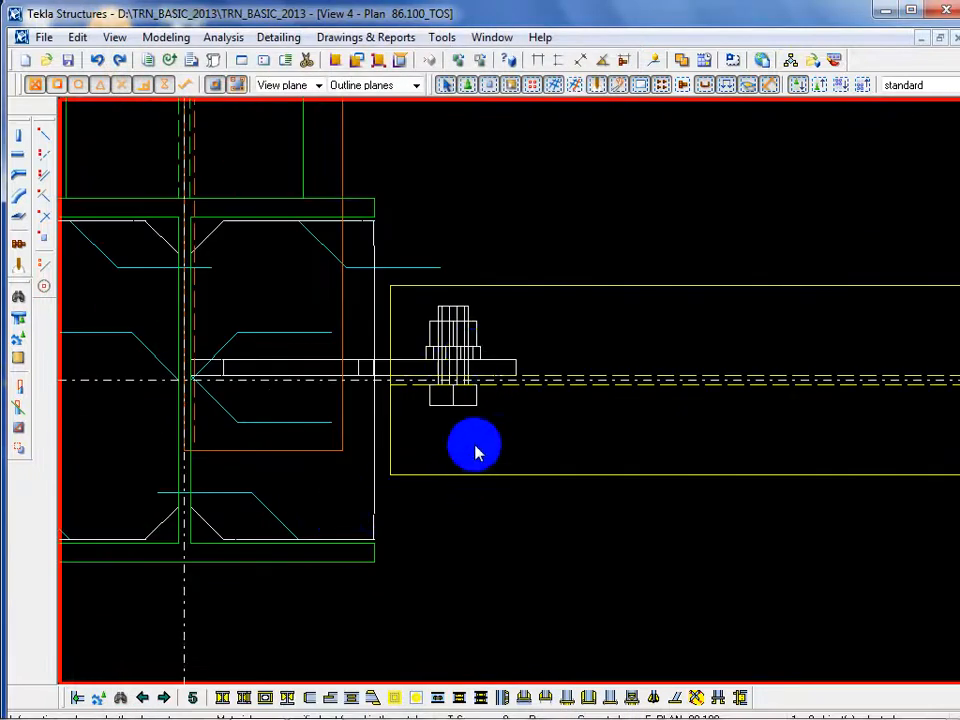
left_click(476, 360)
scroll(424, 392, "down", 12)
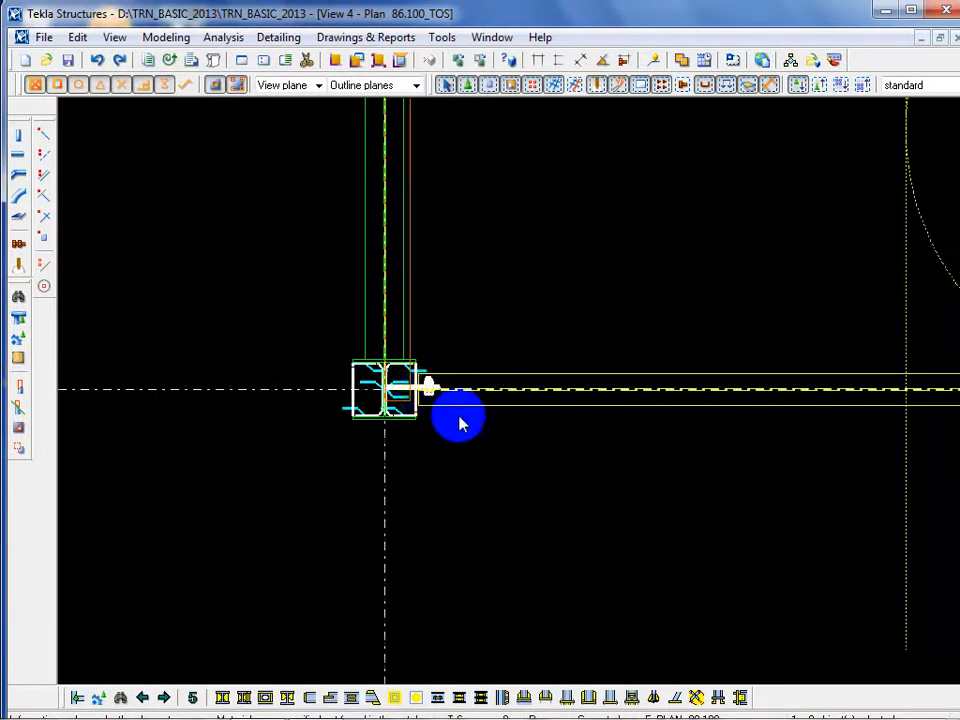
middle_click_drag(495, 500, 393, 518)
scroll(347, 551, "down", 1)
scroll(332, 514, "up", 6)
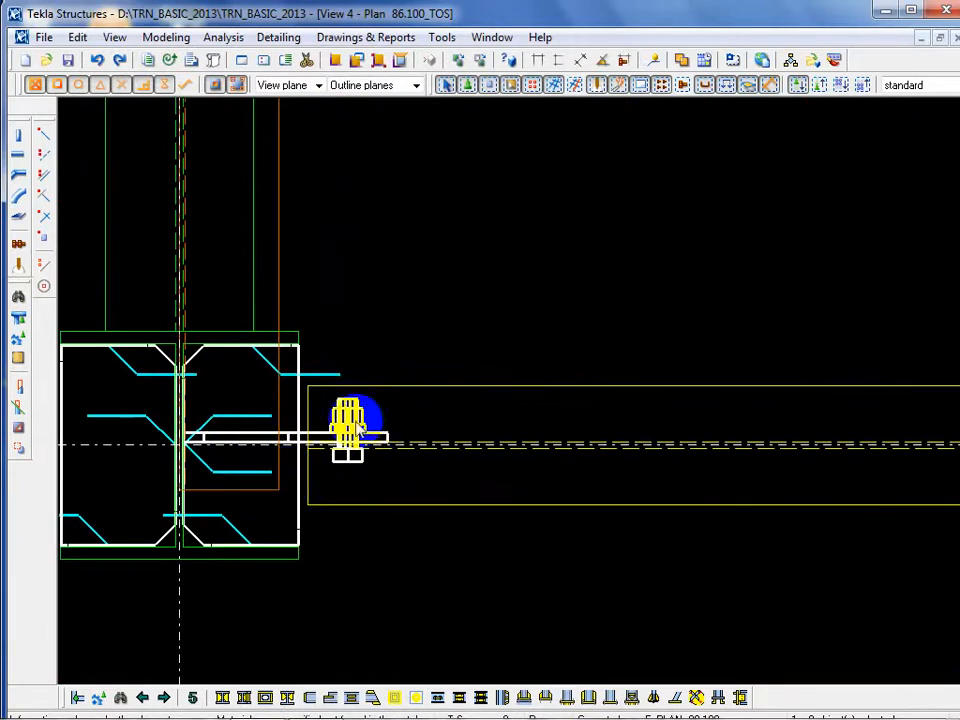
scroll(354, 420, "down", 3)
scroll(355, 428, "up", 6)
scroll(407, 439, "down", 4)
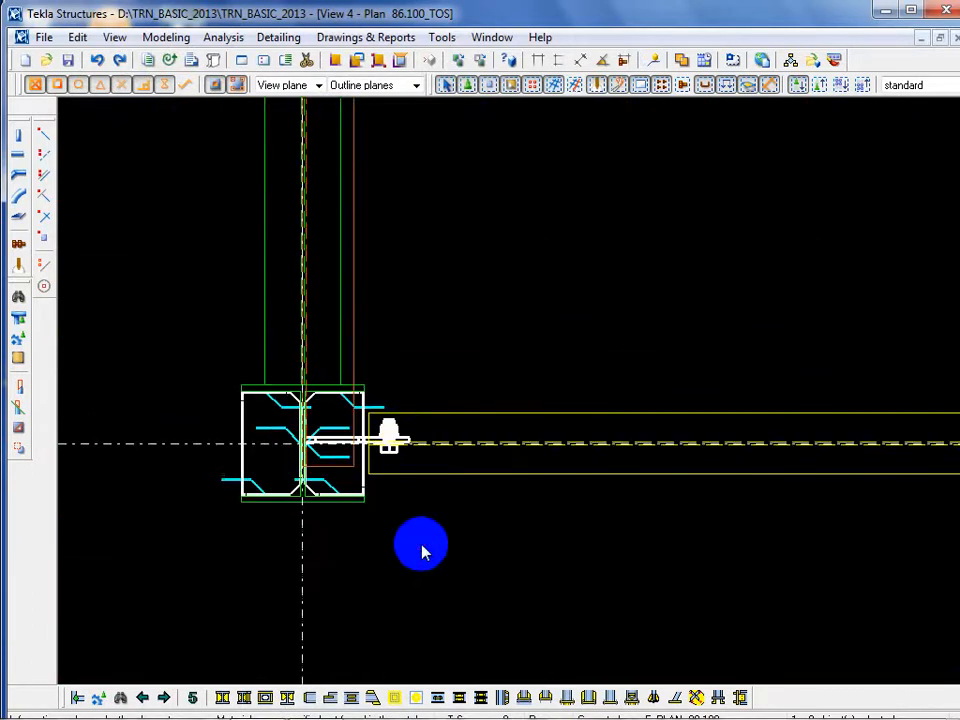
scroll(396, 454, "up", 2)
left_click(389, 432)
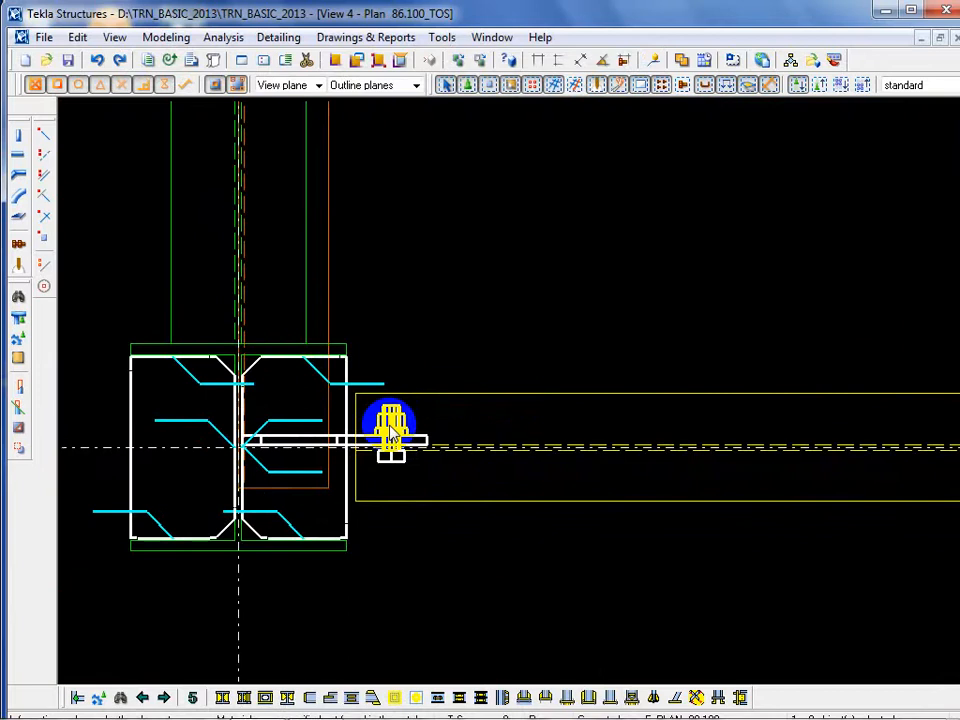
left_click(484, 578)
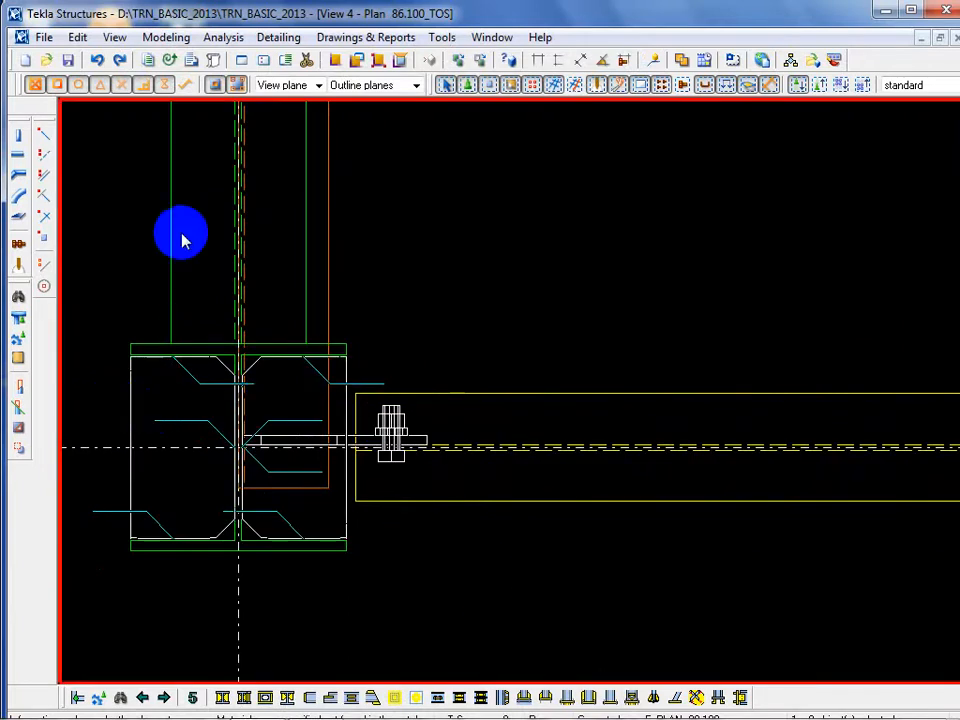
Inspect the green beam's end at column B-1 and compare the tab plate side along the yellow beam toward the magenta column
left_click(171, 276)
scroll(257, 332, "up", 2)
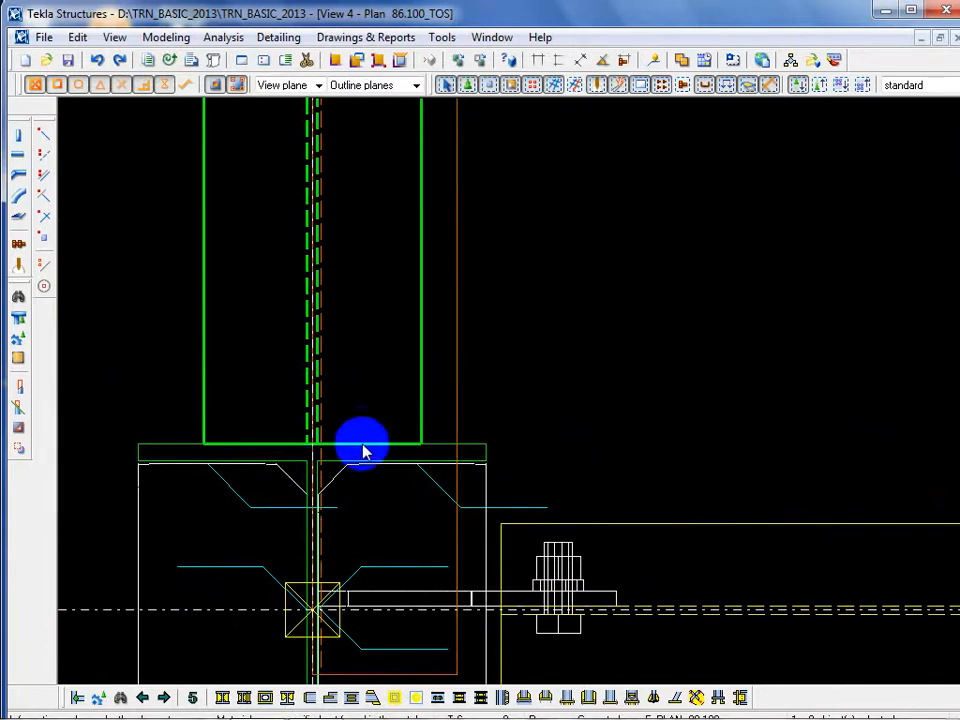
left_click(567, 380)
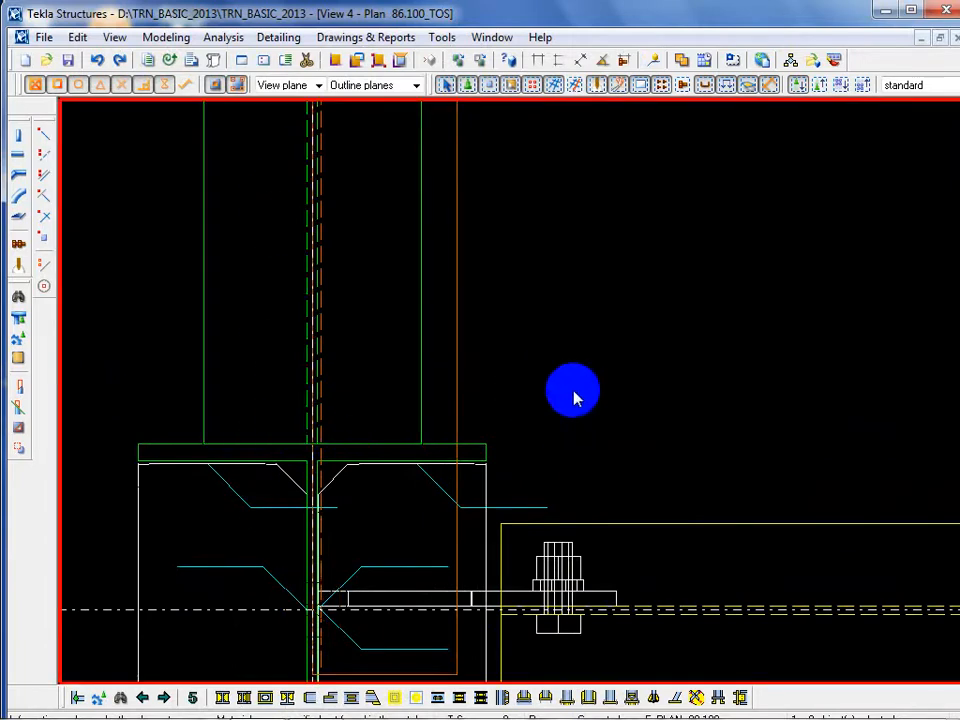
scroll(227, 516, "down", 3)
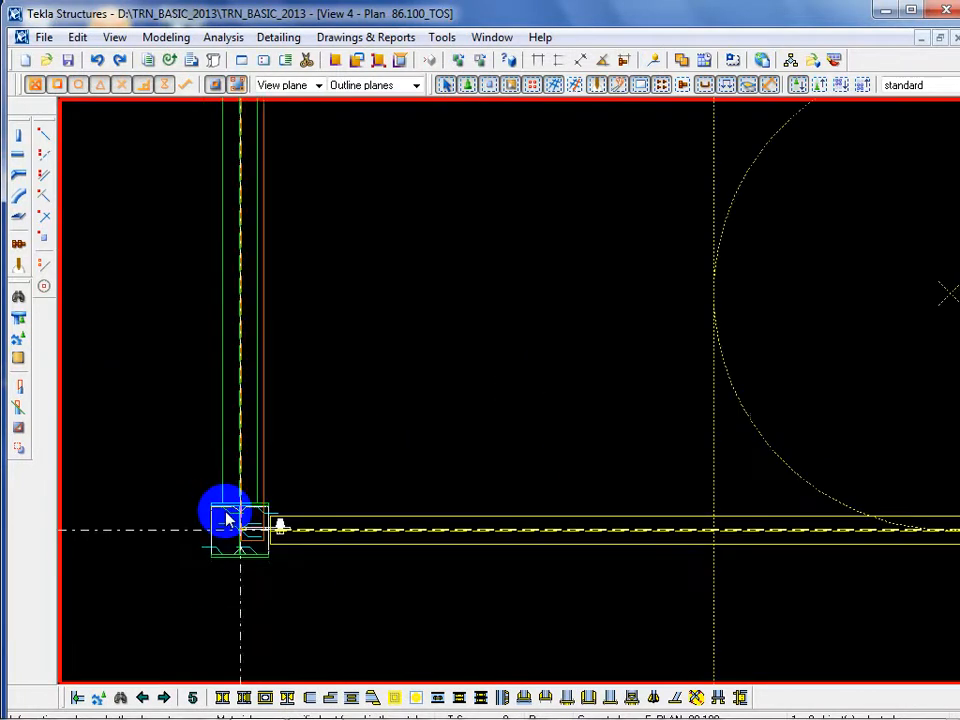
scroll(227, 516, "up", 5)
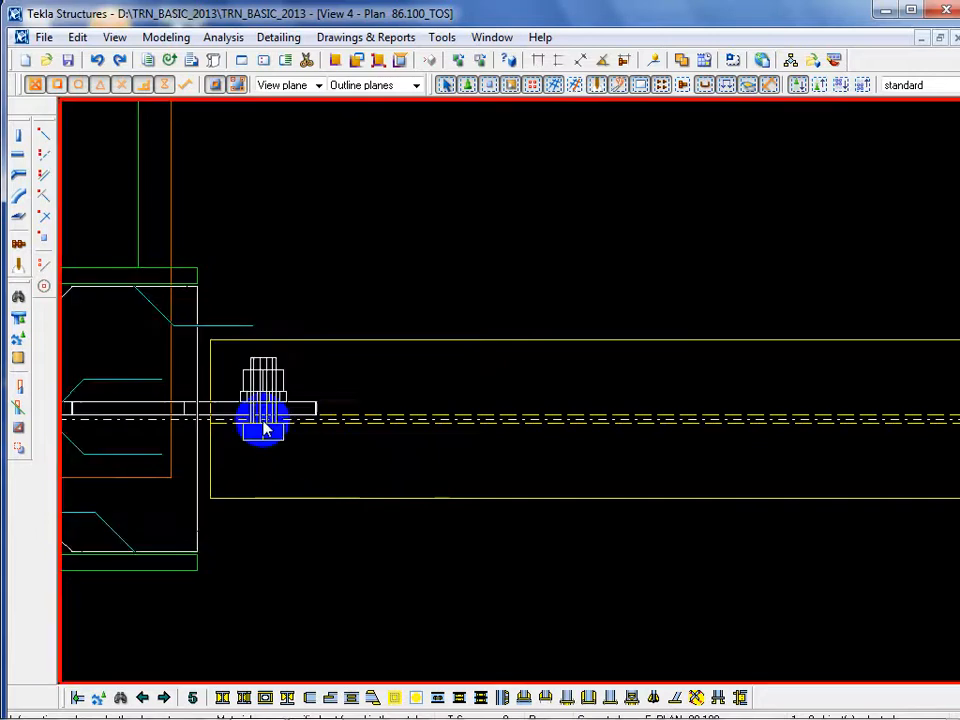
scroll(160, 411, "down", 10)
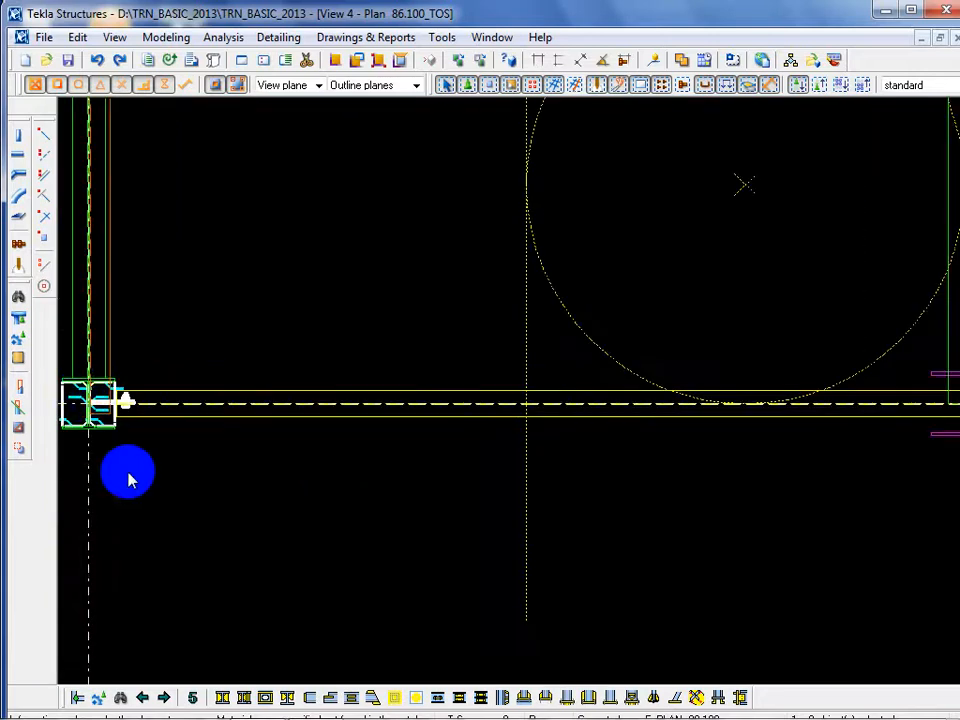
scroll(128, 474, "up", 1)
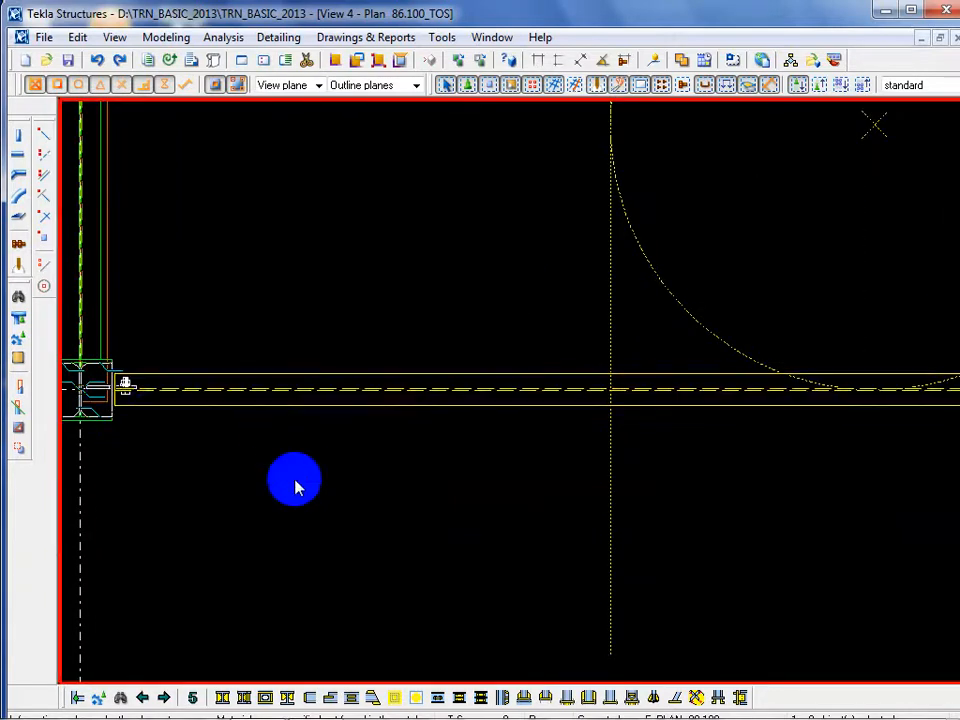
scroll(146, 422, "up", 3)
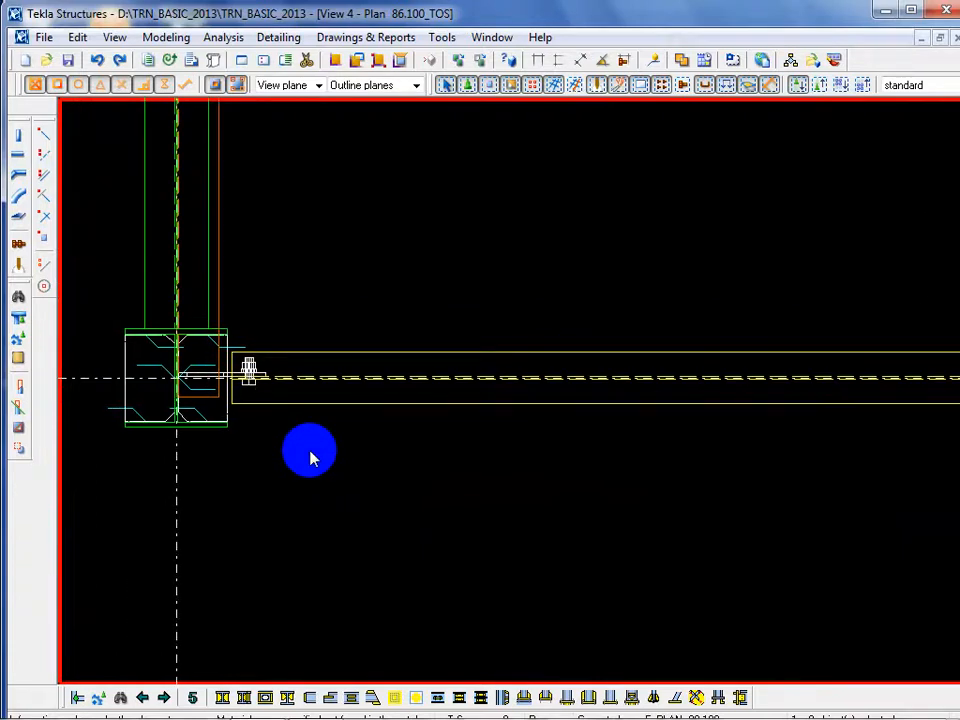
scroll(257, 375, "up", 4)
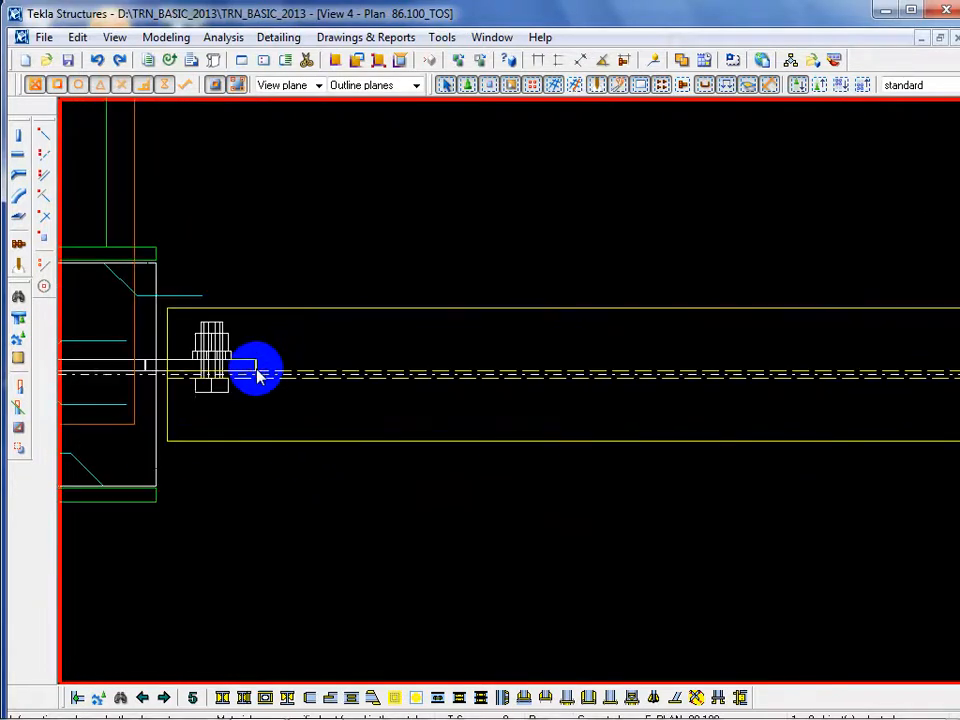
scroll(240, 368, "down", 5)
scroll(240, 368, "down", 4)
middle_click_drag(835, 506, 697, 512)
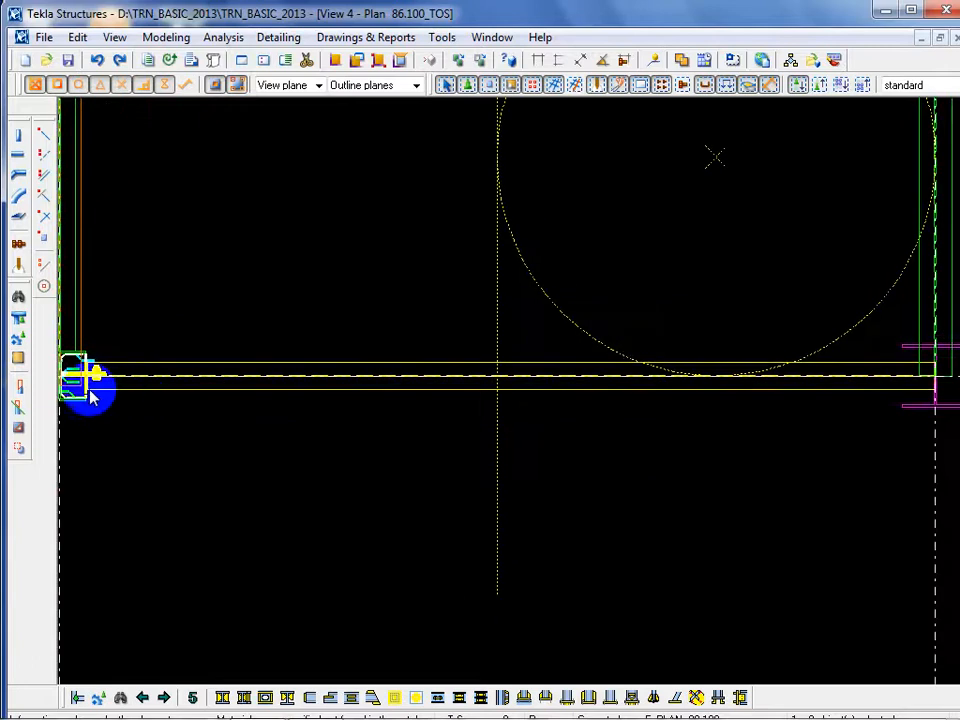
scroll(90, 394, "up", 5)
middle_click_drag(128, 420, 354, 431)
scroll(300, 385, "up", 2)
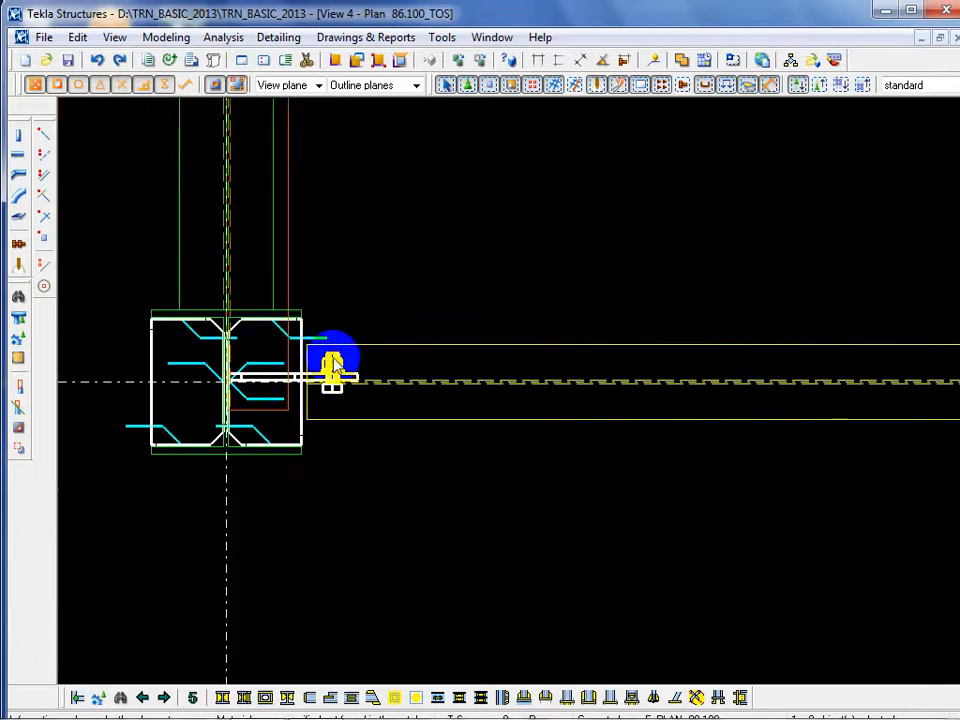
Apply the B-1 connection's properties and connect the yellow beam's other end to the magenta column with component 187
double_click(333, 362)
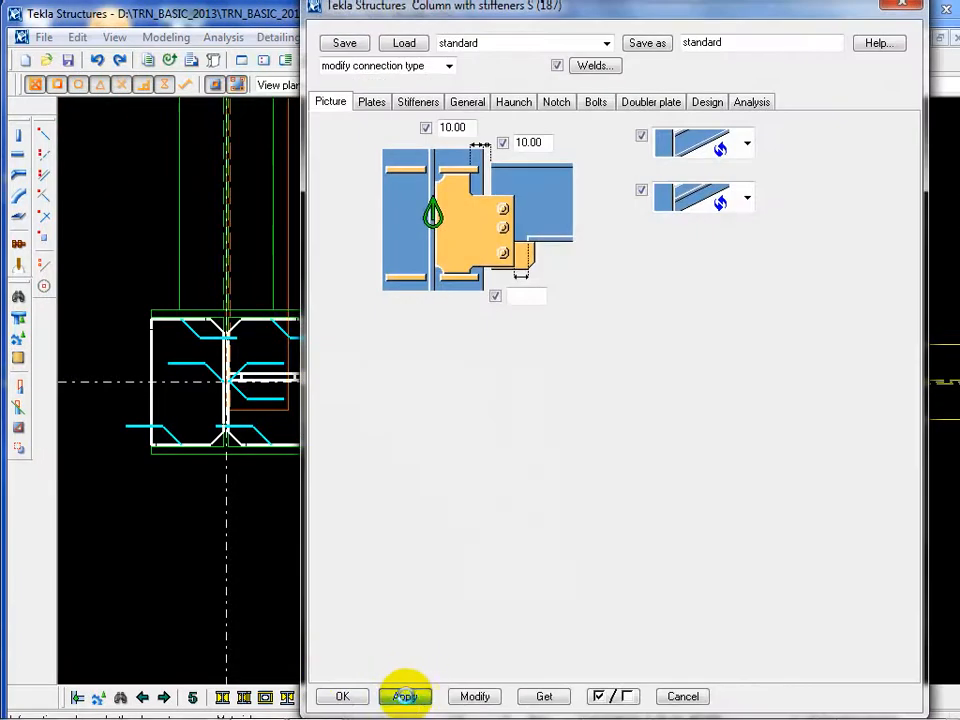
left_click(343, 696)
scroll(356, 591, "down", 5)
middle_click_drag(242, 529, 76, 537)
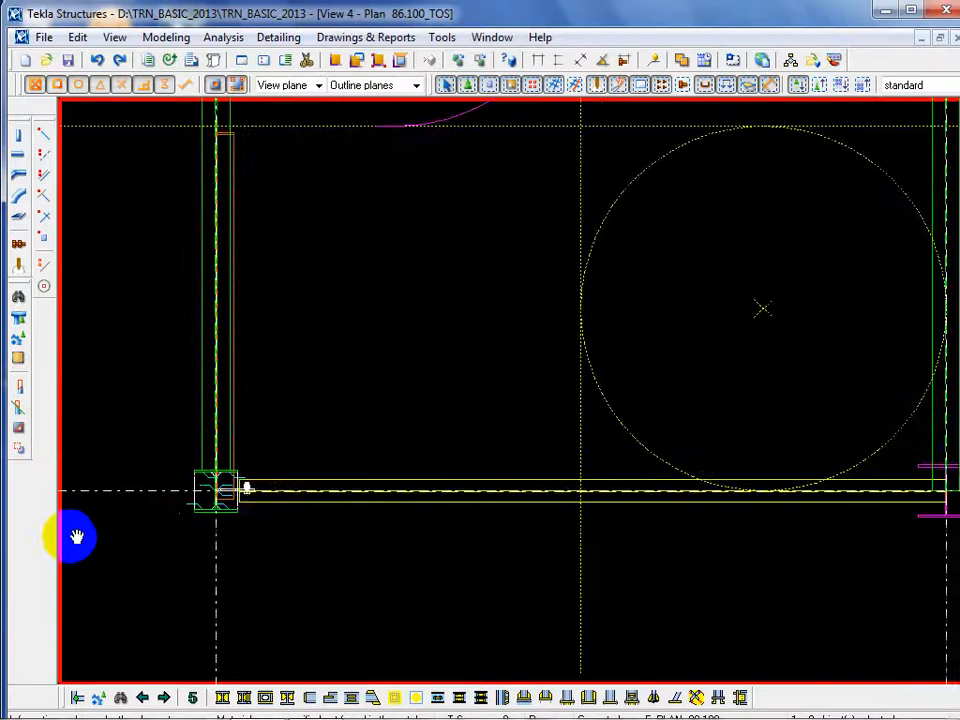
scroll(124, 439, "up", 5)
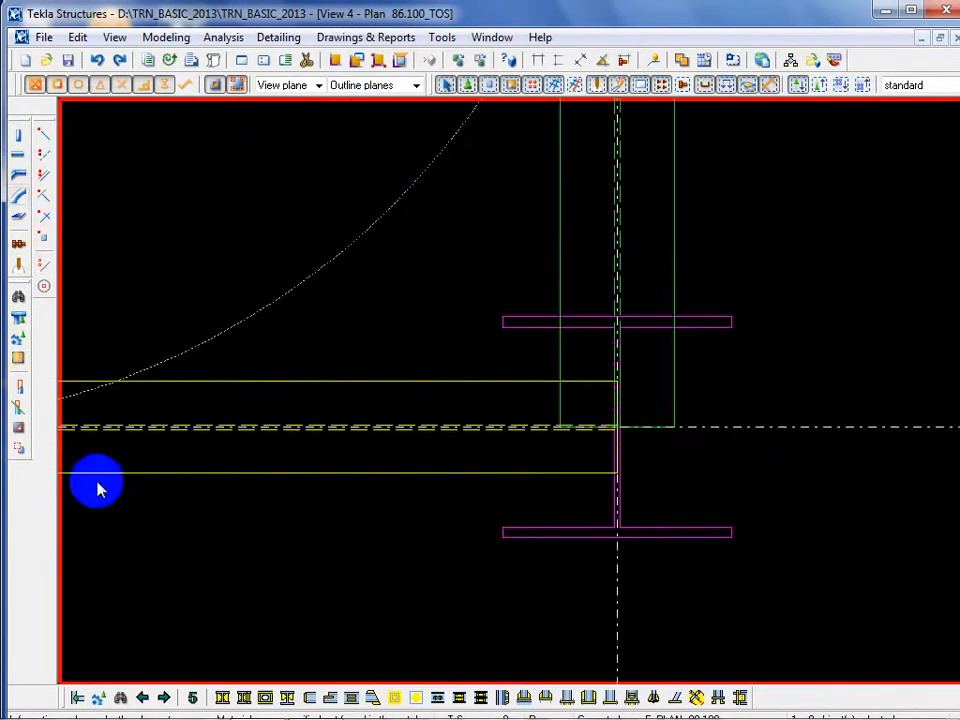
left_click(77, 697)
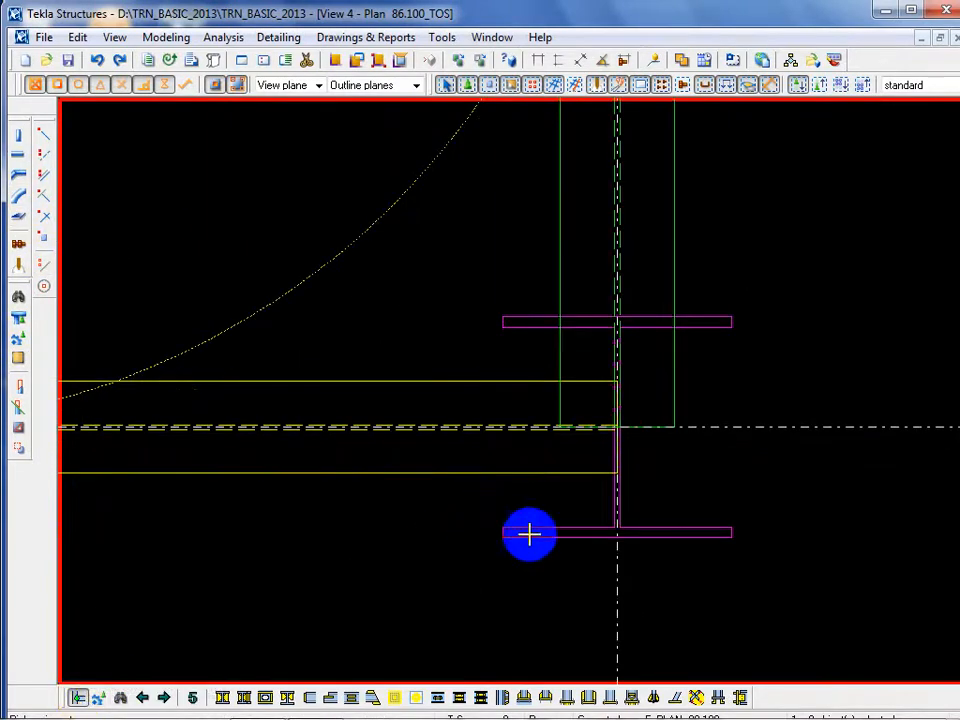
left_click(505, 469)
right_click(336, 532)
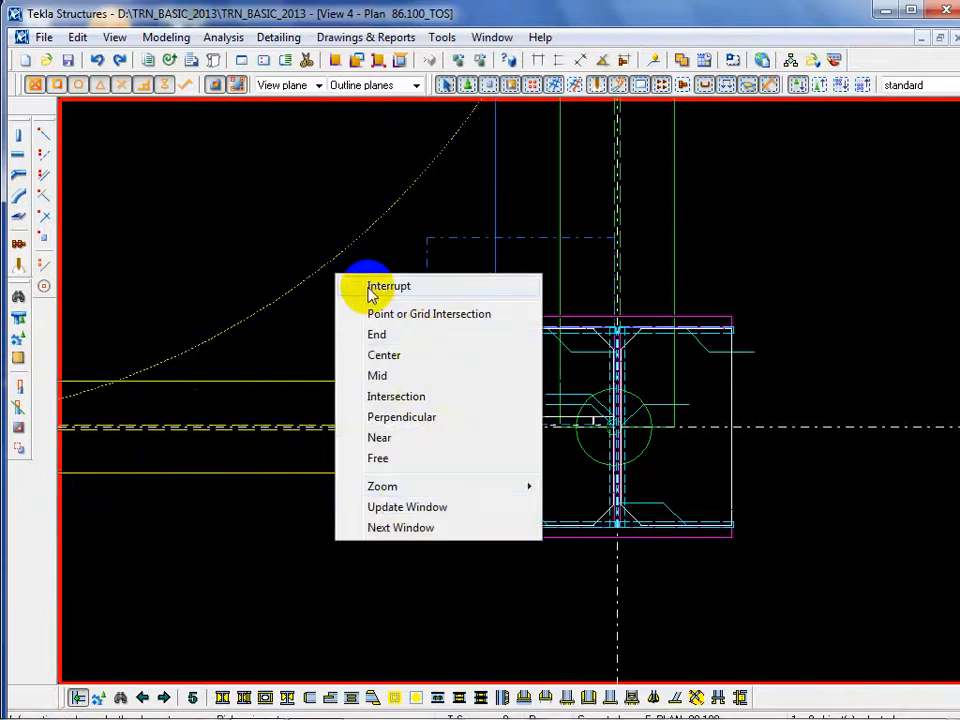
left_click(375, 290)
Switch the new connection's tab plate to the opposite side of the beam web, update the connection and inspect it in plan
double_click(467, 424)
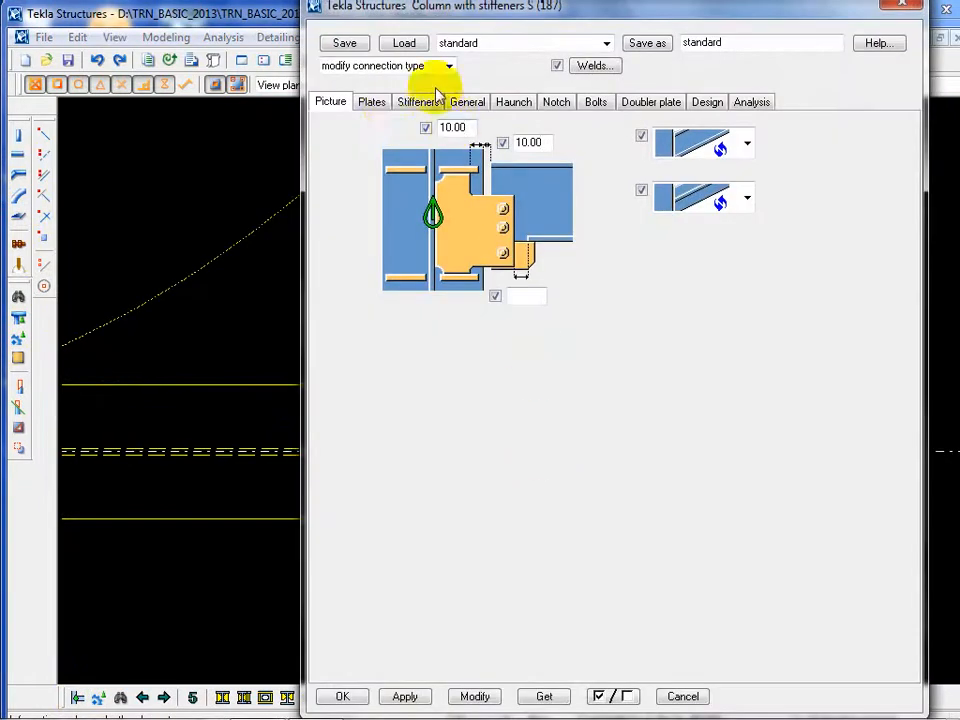
left_click(373, 104)
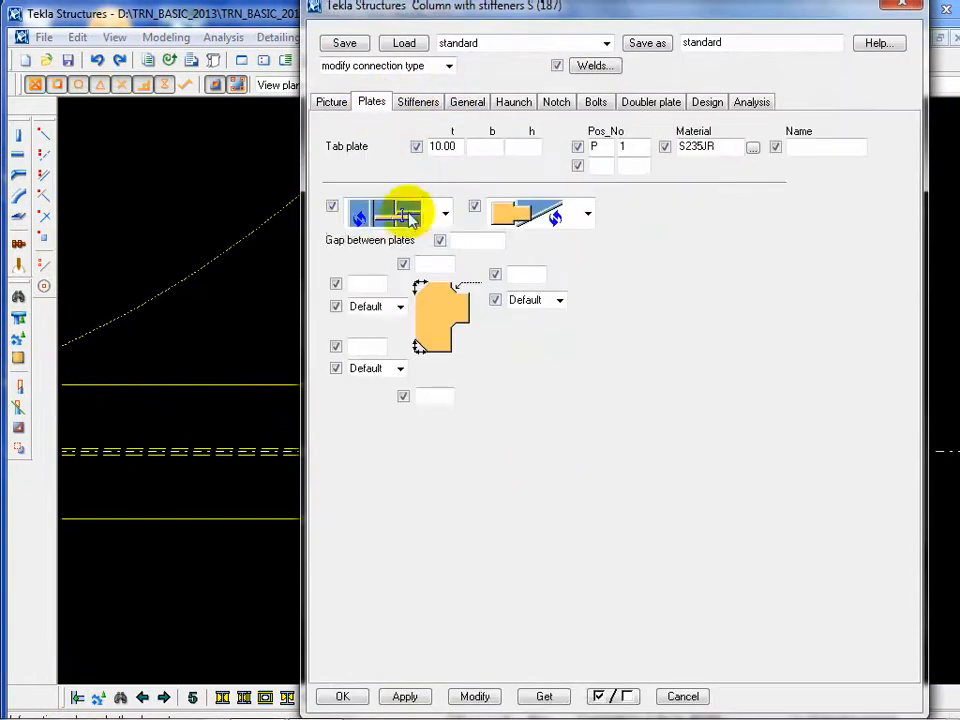
left_click(422, 212)
left_click(403, 386)
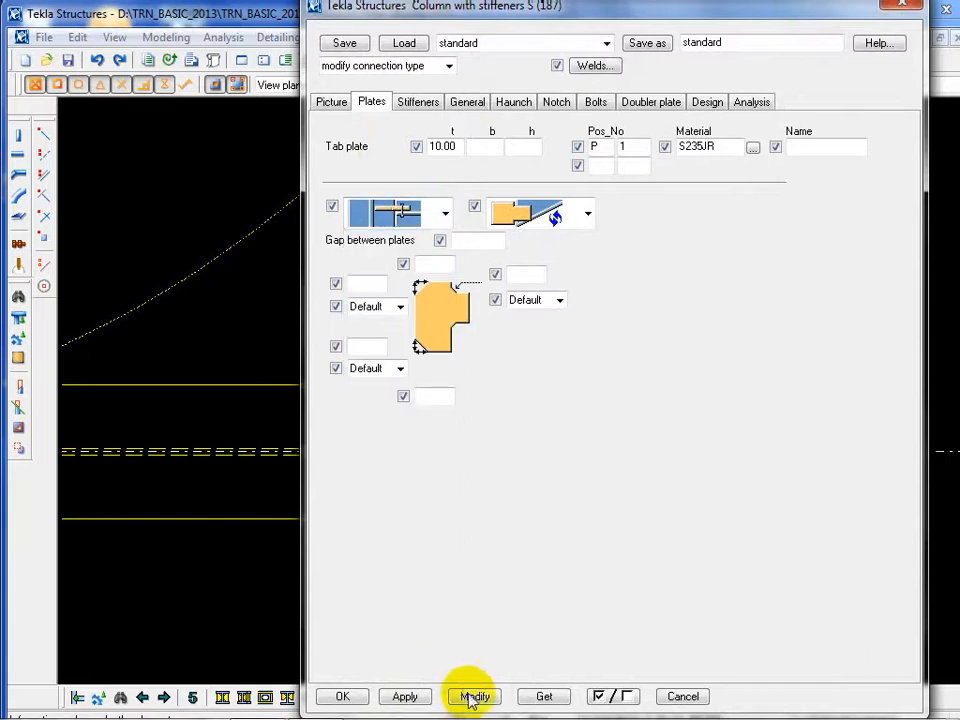
left_click(473, 697)
left_click(345, 697)
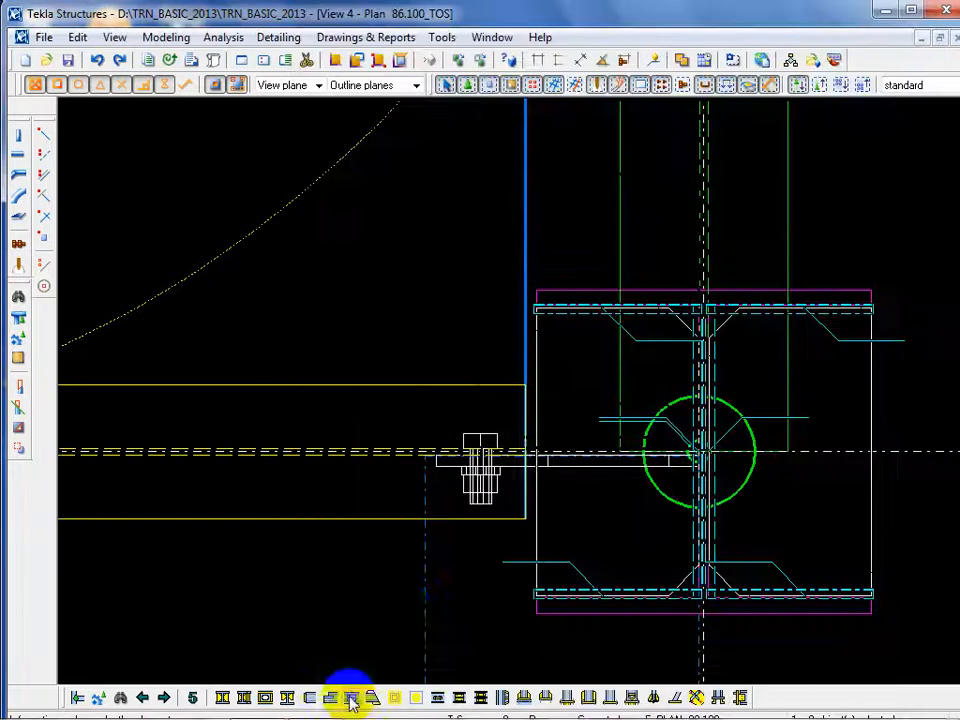
scroll(497, 470, "down", 3)
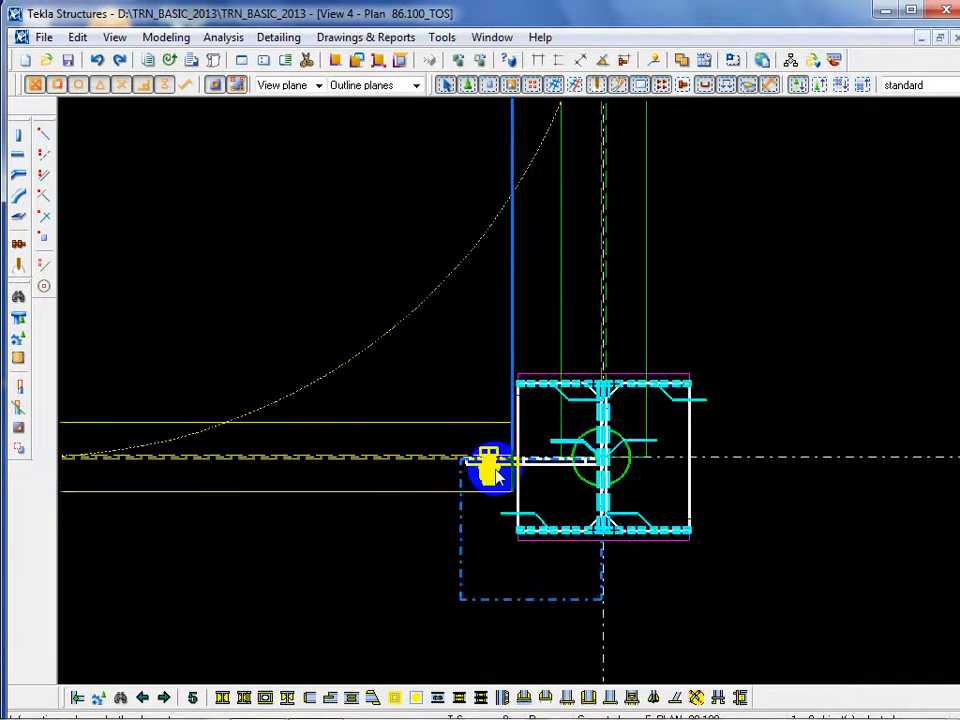
scroll(489, 467, "down", 3)
scroll(461, 489, "up", 5)
scroll(516, 432, "up", 5)
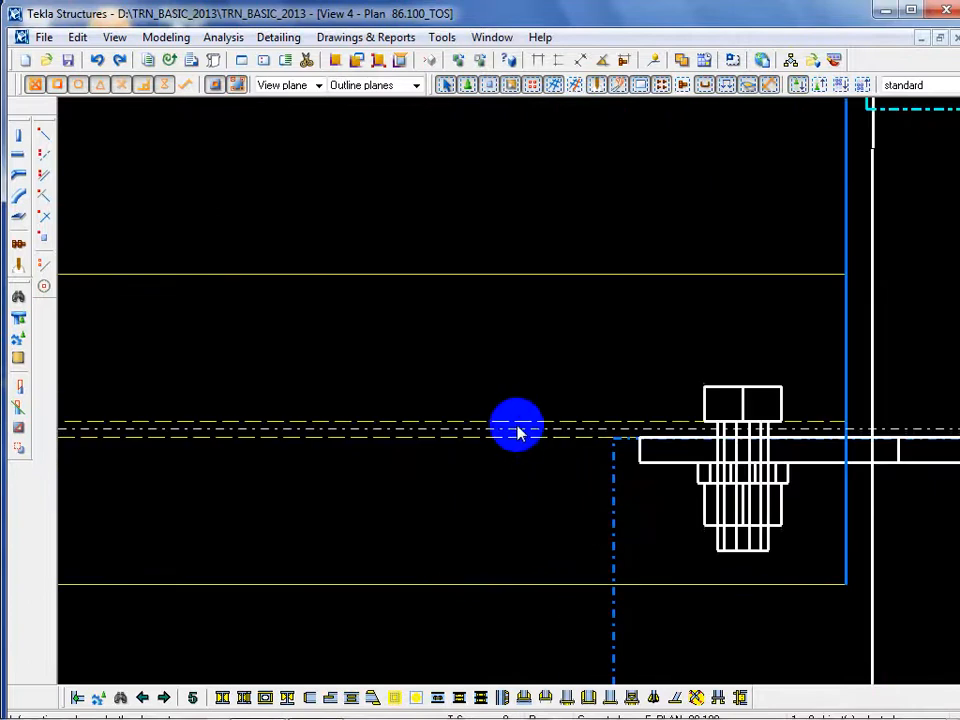
Compare in plan the tab plate side and bolt direction at the two ends of the yellow beam, selecting the connection at column B-1
scroll(656, 500, "down", 5)
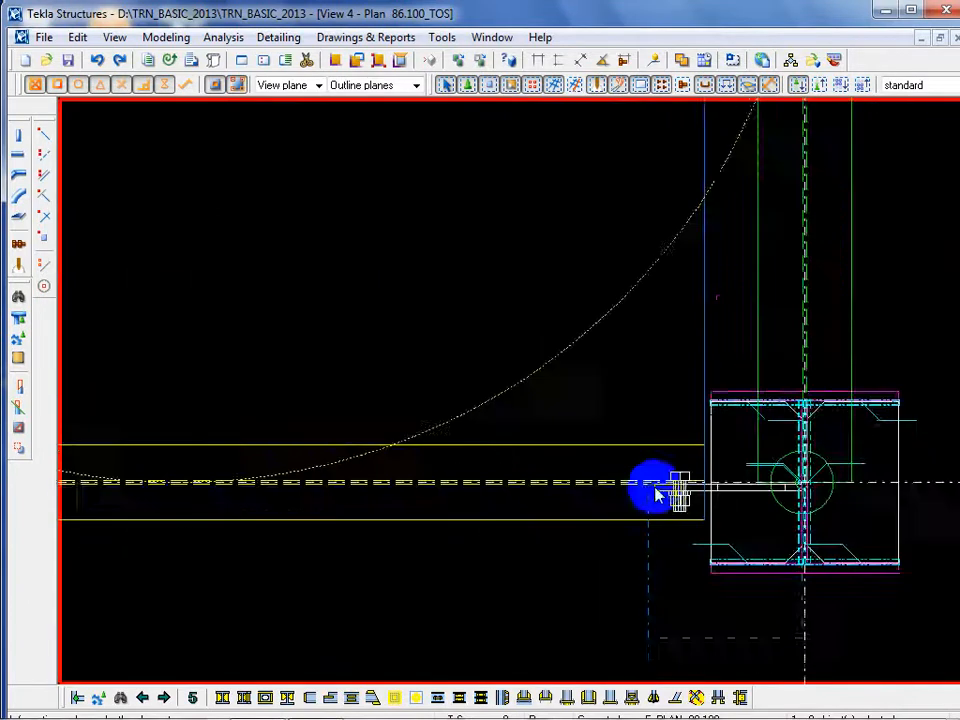
middle_click_drag(540, 519, 681, 484)
scroll(122, 444, "up", 5)
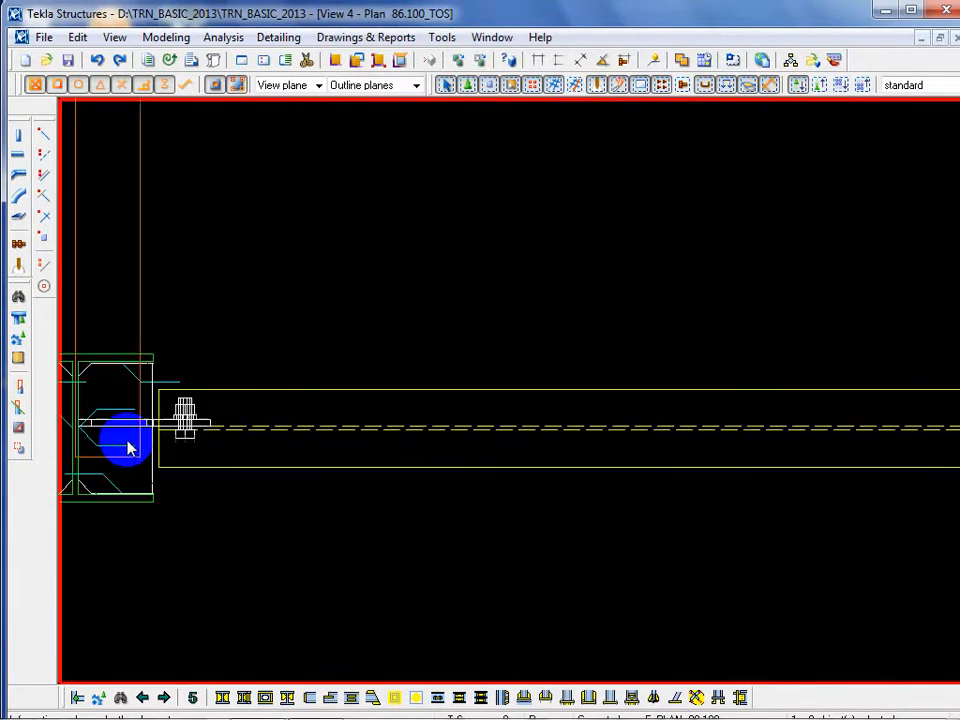
scroll(197, 429, "down", 6)
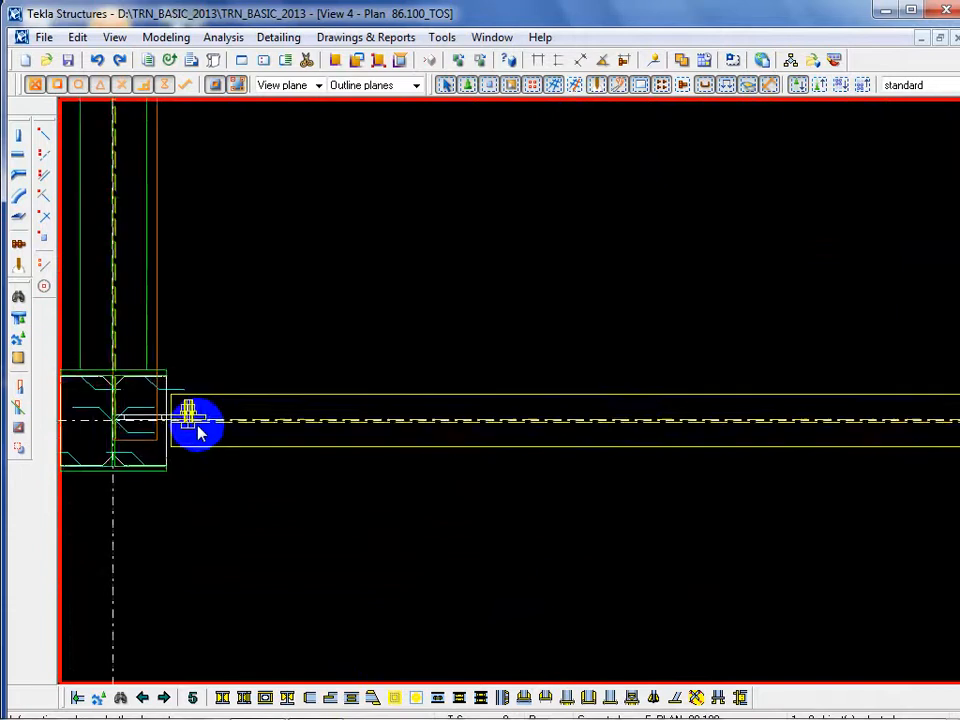
scroll(169, 476, "down", 2)
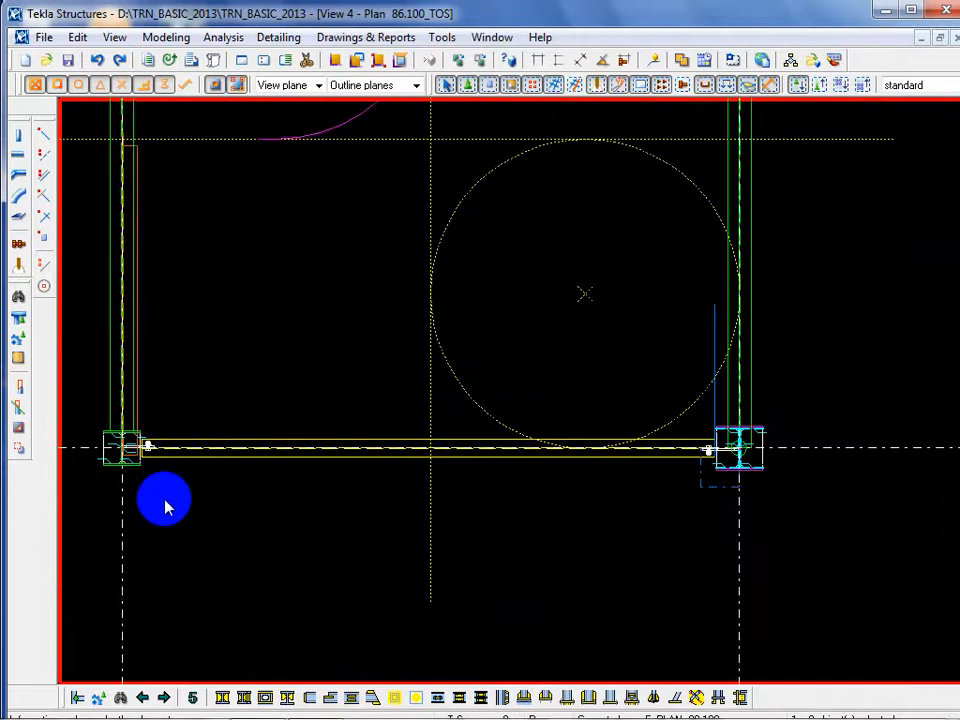
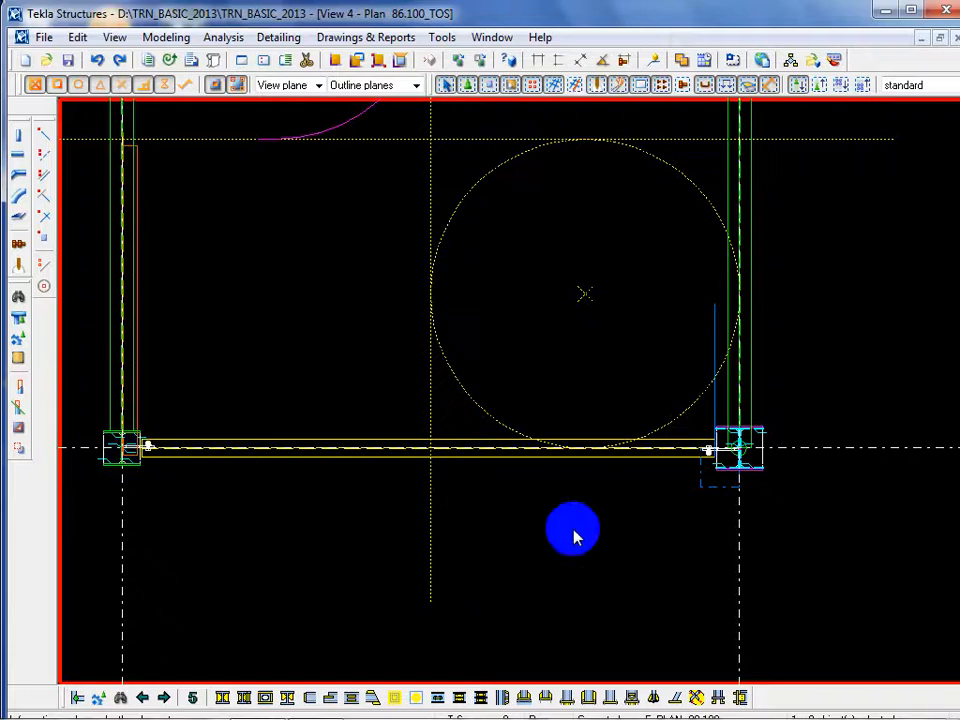
scroll(458, 531, "up", 2)
middle_click_drag(195, 390, 343, 399)
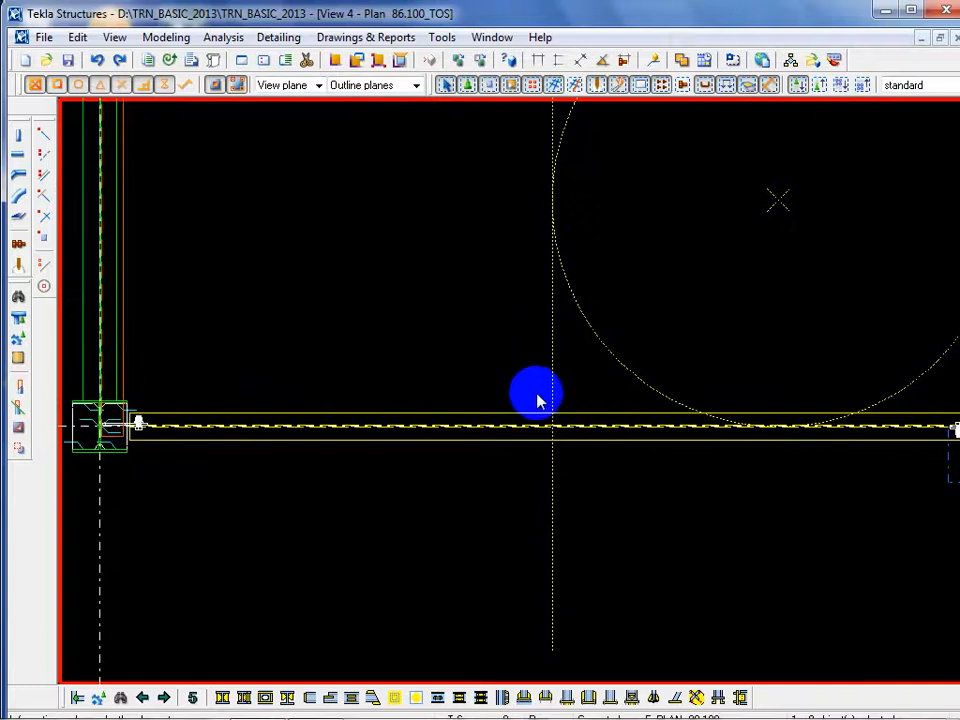
scroll(139, 422, "up", 5)
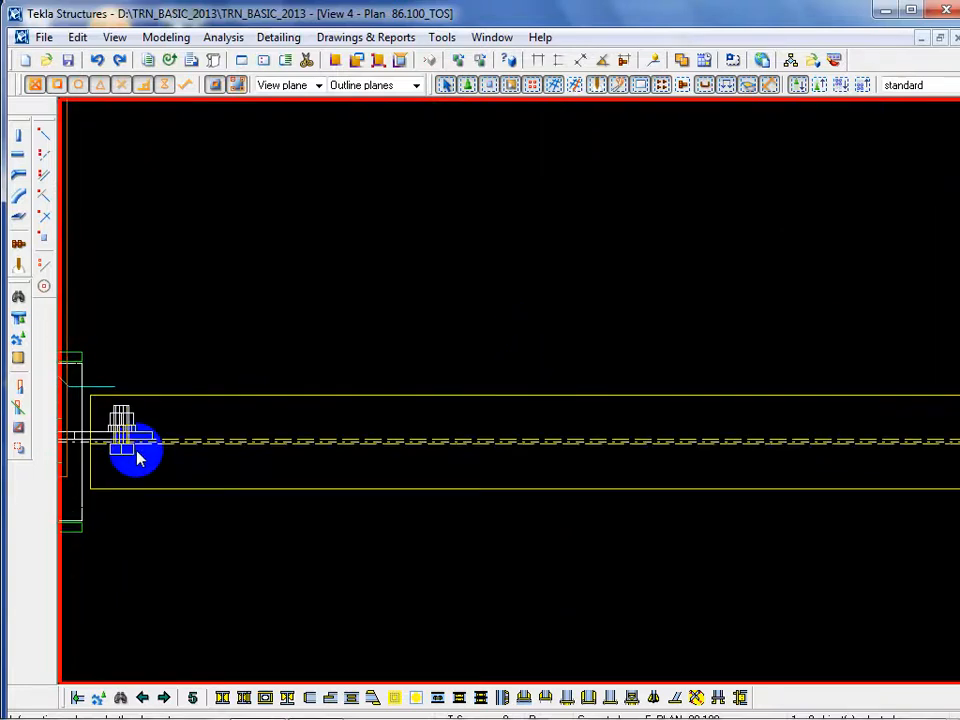
scroll(130, 445, "up", 3)
scroll(128, 437, "down", 3)
left_click(131, 460)
scroll(132, 458, "down", 5)
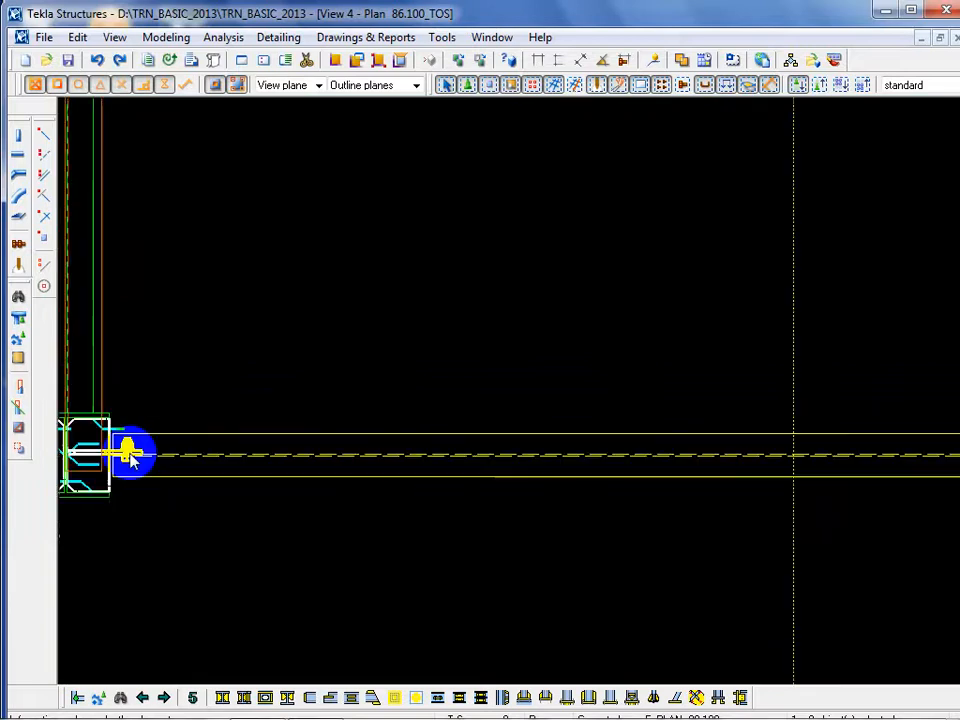
Open the properties of the component 187 connection at the magenta column while keeping its tab plate and bolts in sight
middle_click_drag(722, 542, 81, 514)
scroll(631, 460, "up", 6)
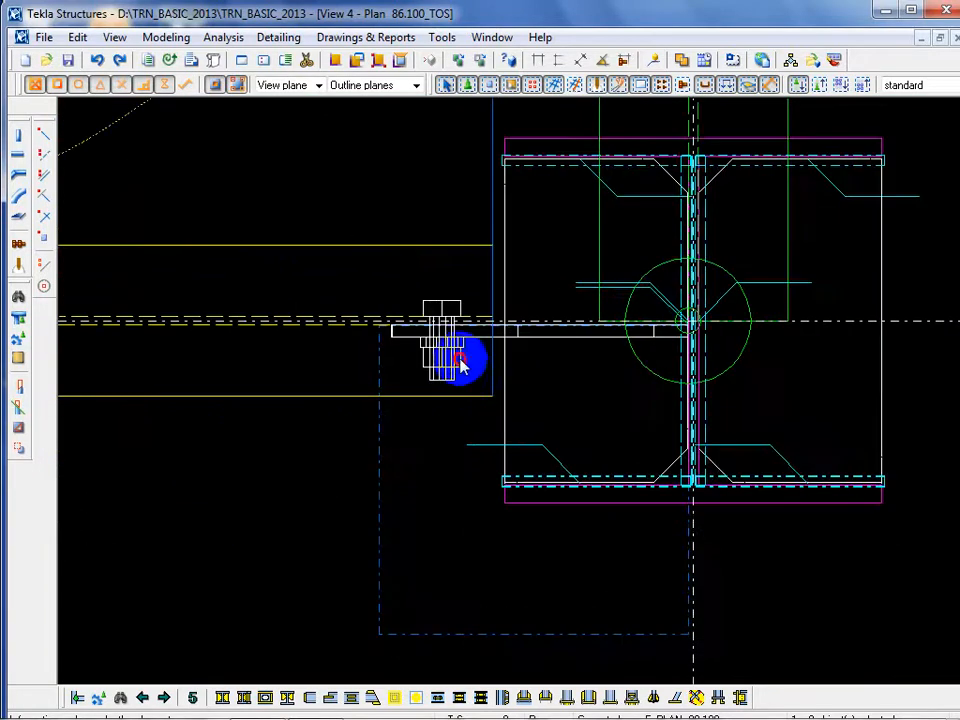
left_click(462, 366)
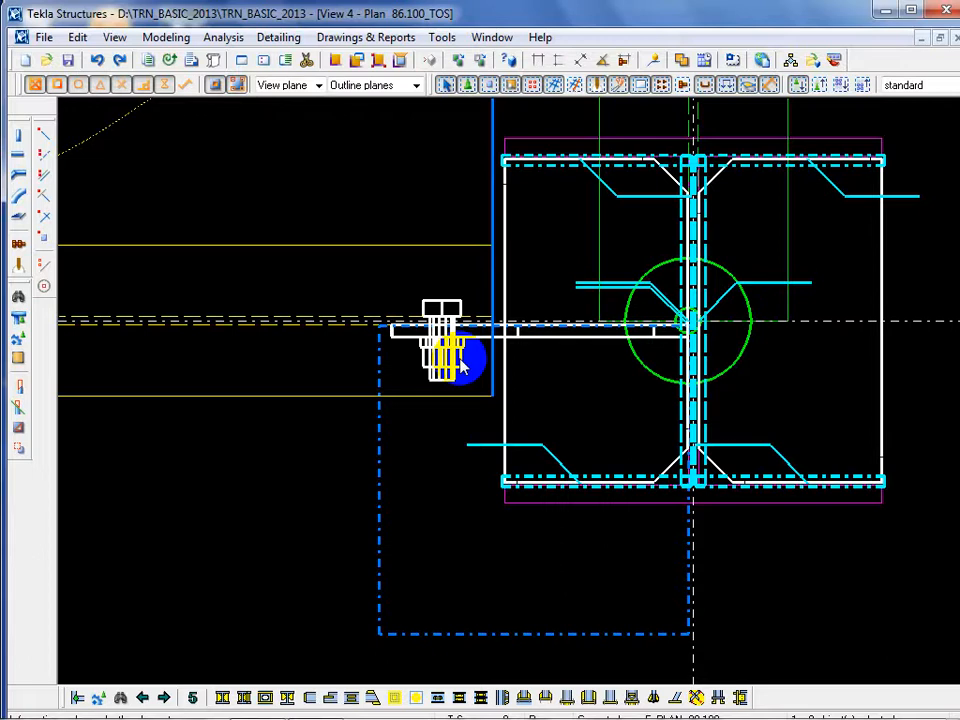
double_click(461, 378)
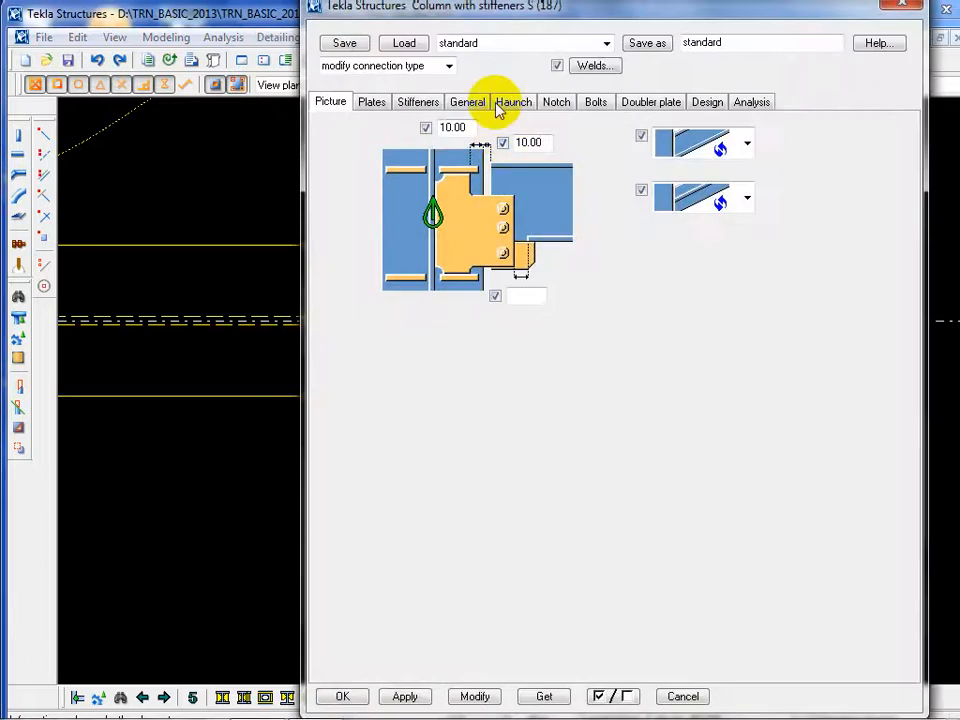
left_click(202, 540)
scroll(204, 522, "down", 6)
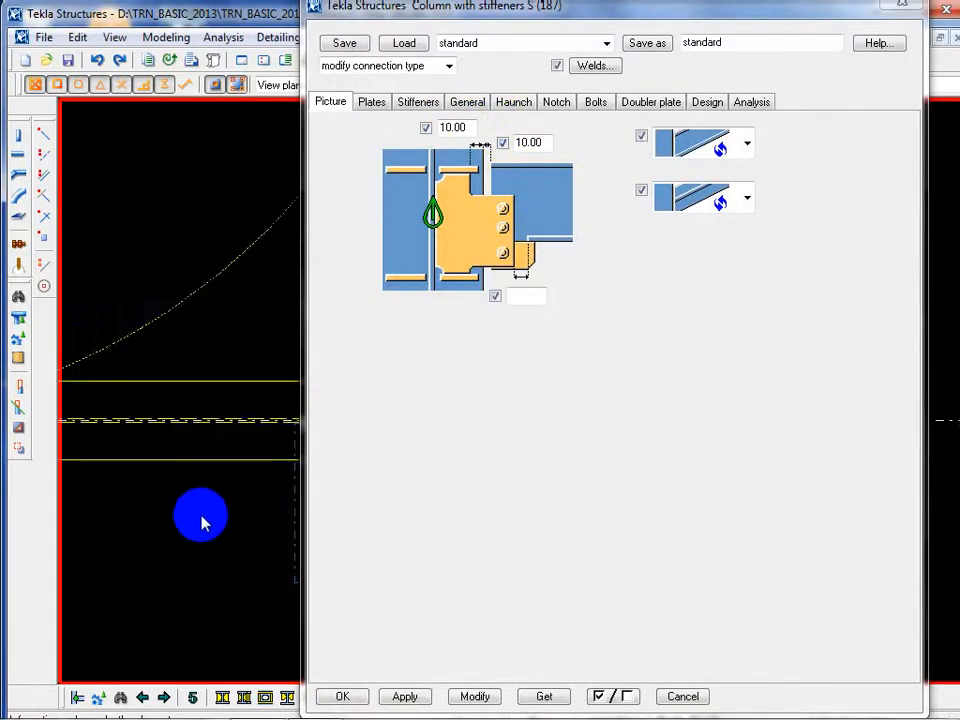
scroll(240, 470, "up", 5)
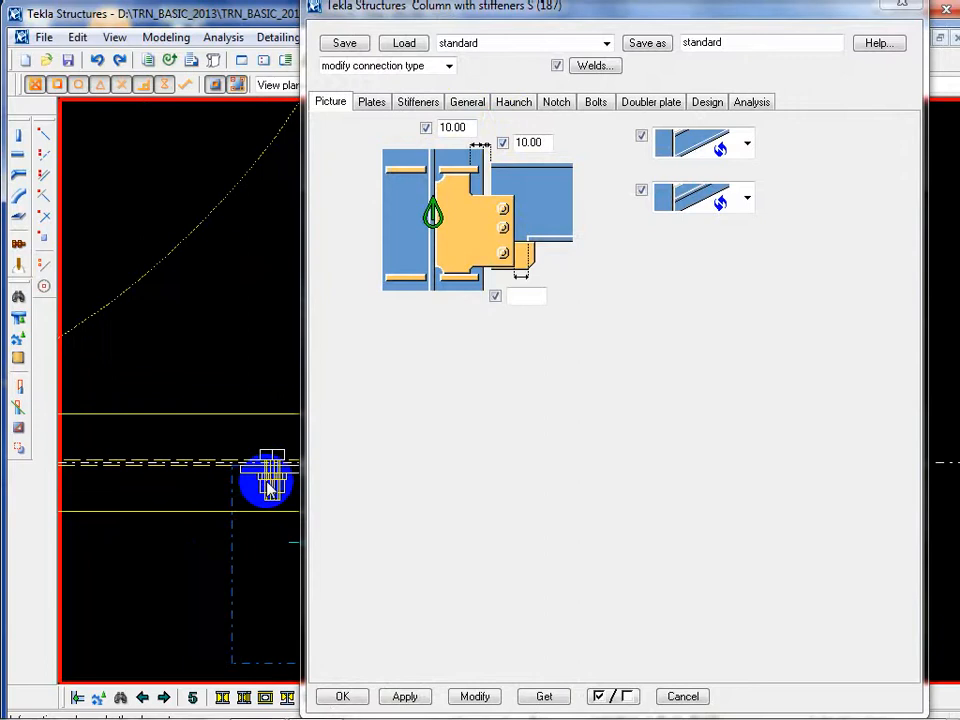
Reset the magenta-column connection's tab plate side to the default option and modify the connection
left_click(373, 102)
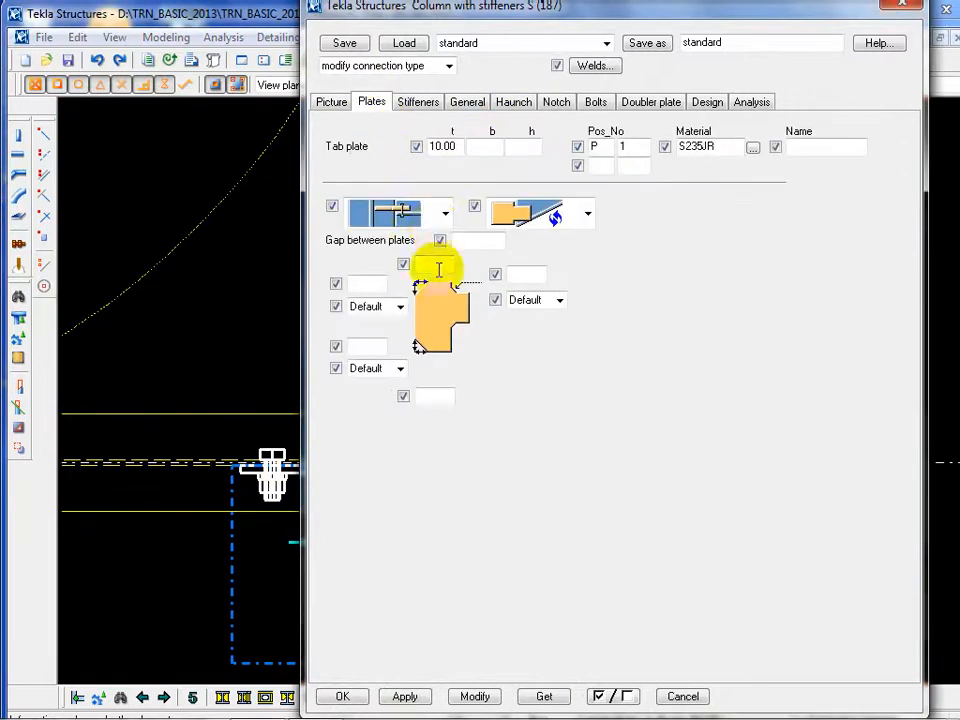
left_click(442, 217)
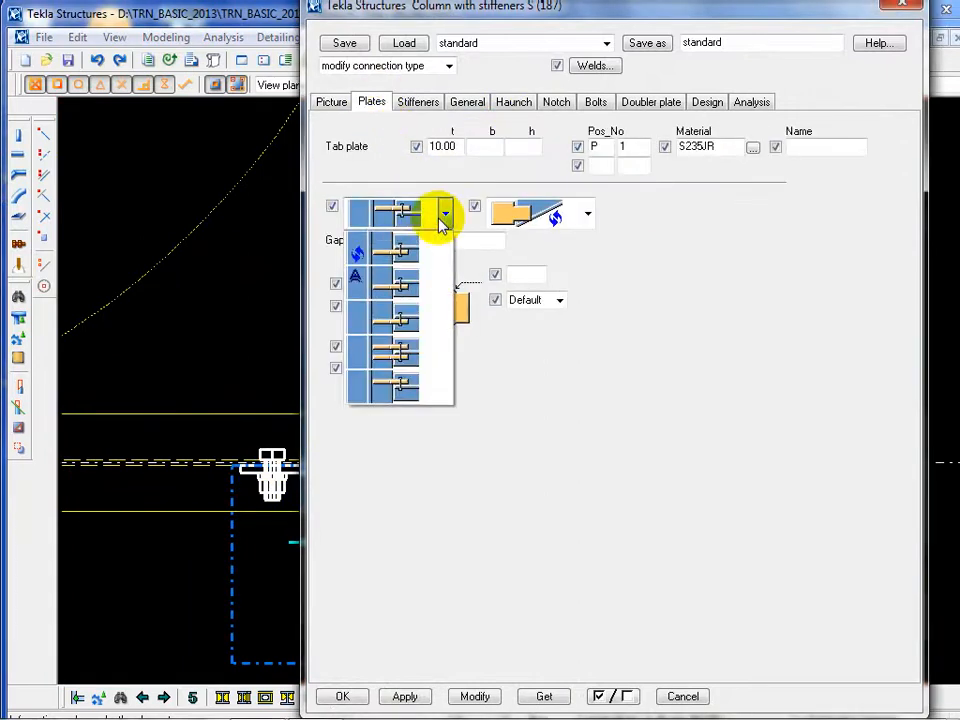
left_click(402, 390)
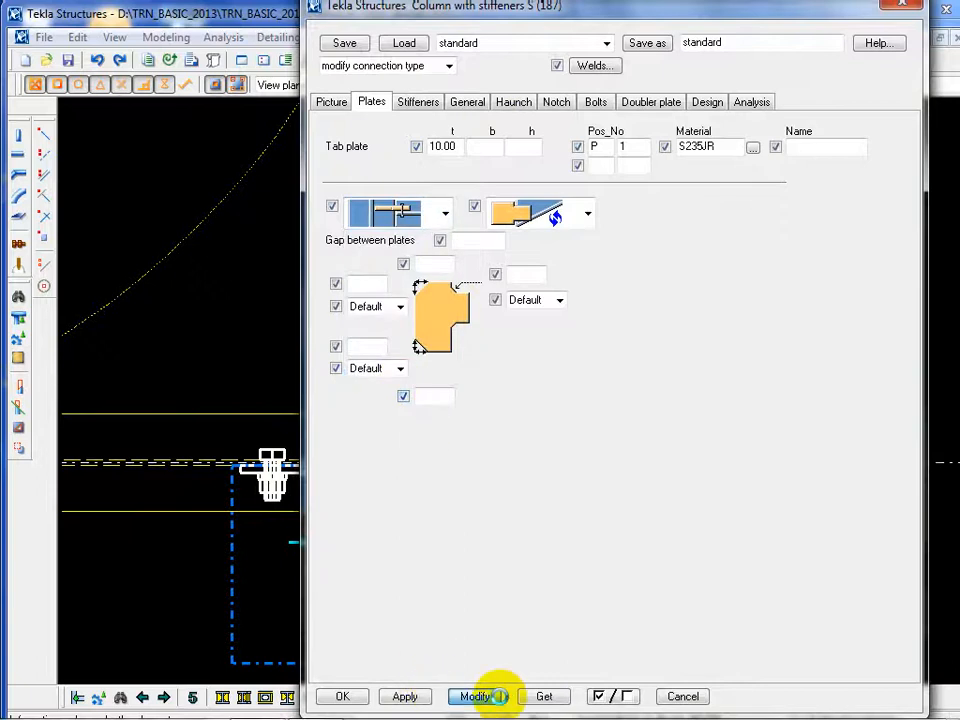
left_click(402, 217)
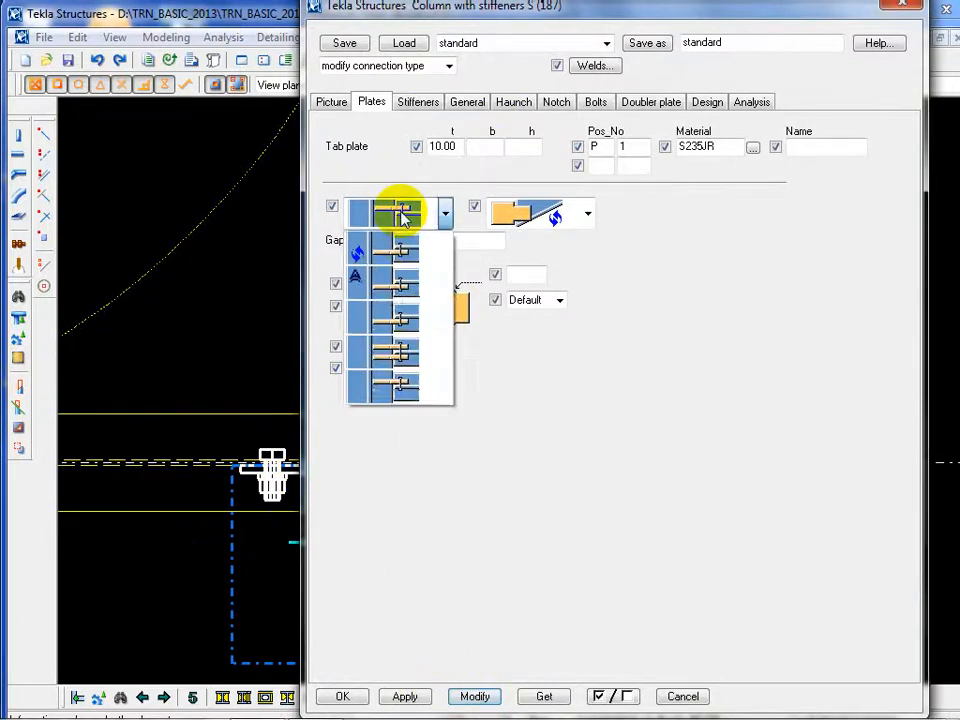
left_click(403, 252)
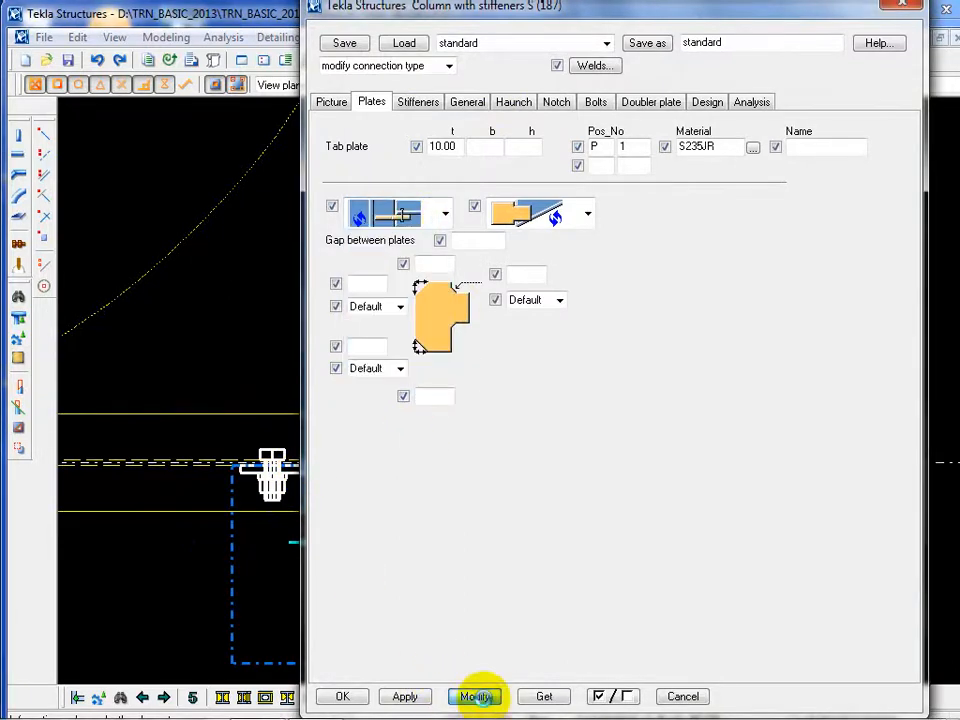
left_click(681, 696)
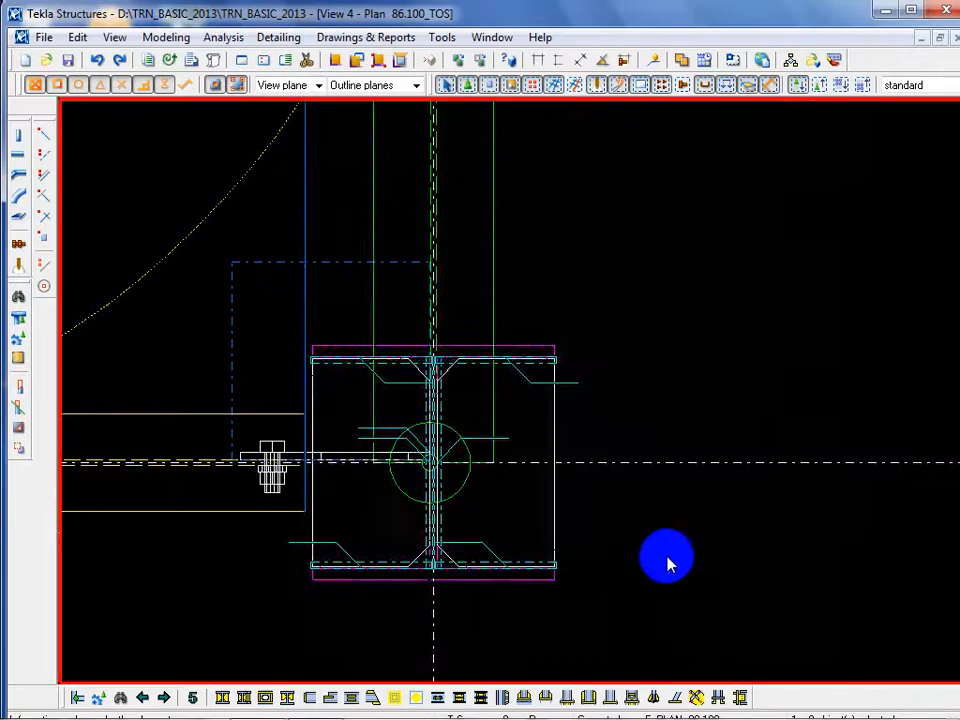
Inspect the tab plate and bolt orientation at the magenta column and at column B-1 in plan
scroll(668, 565, "down", 5)
scroll(615, 557, "up", 4)
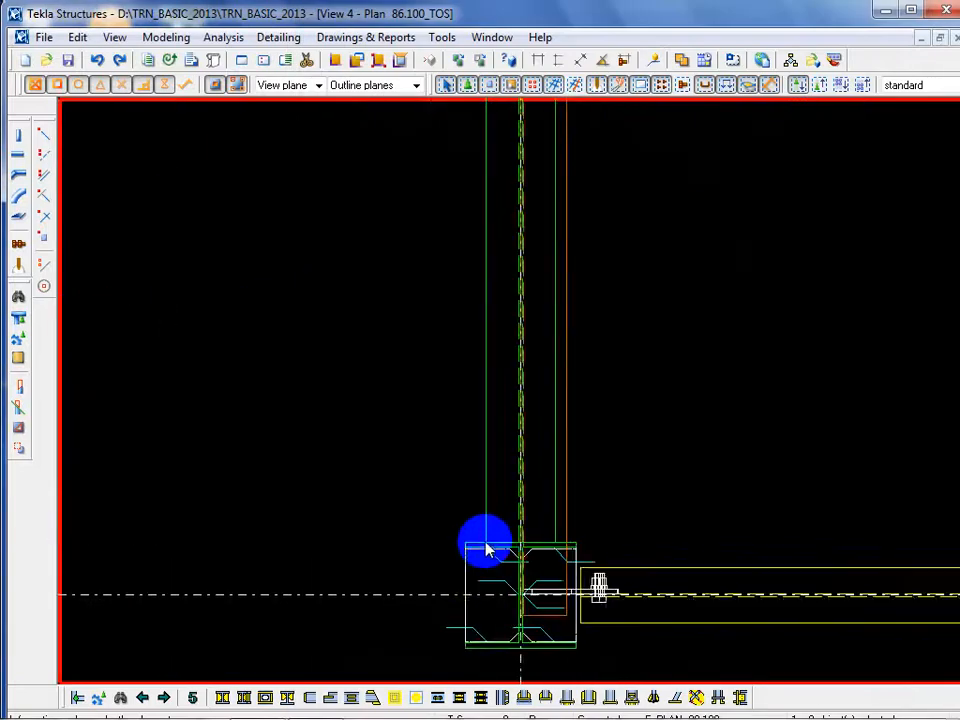
scroll(487, 549, "up", 2)
middle_click_drag(561, 564, 328, 487)
scroll(343, 526, "up", 3)
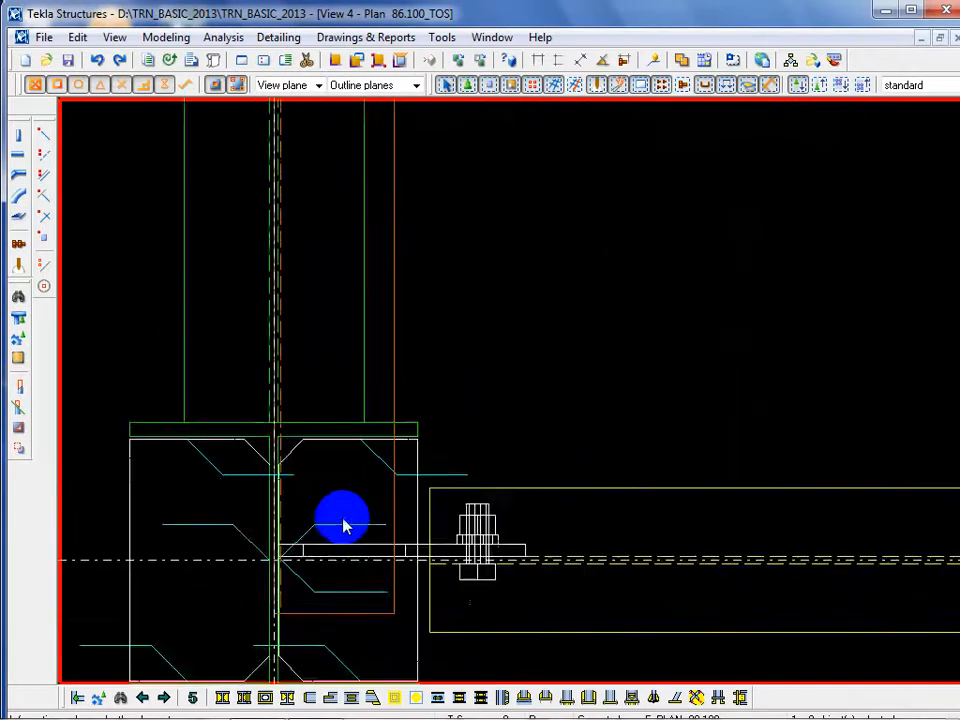
scroll(343, 526, "down", 2)
scroll(338, 527, "down", 4)
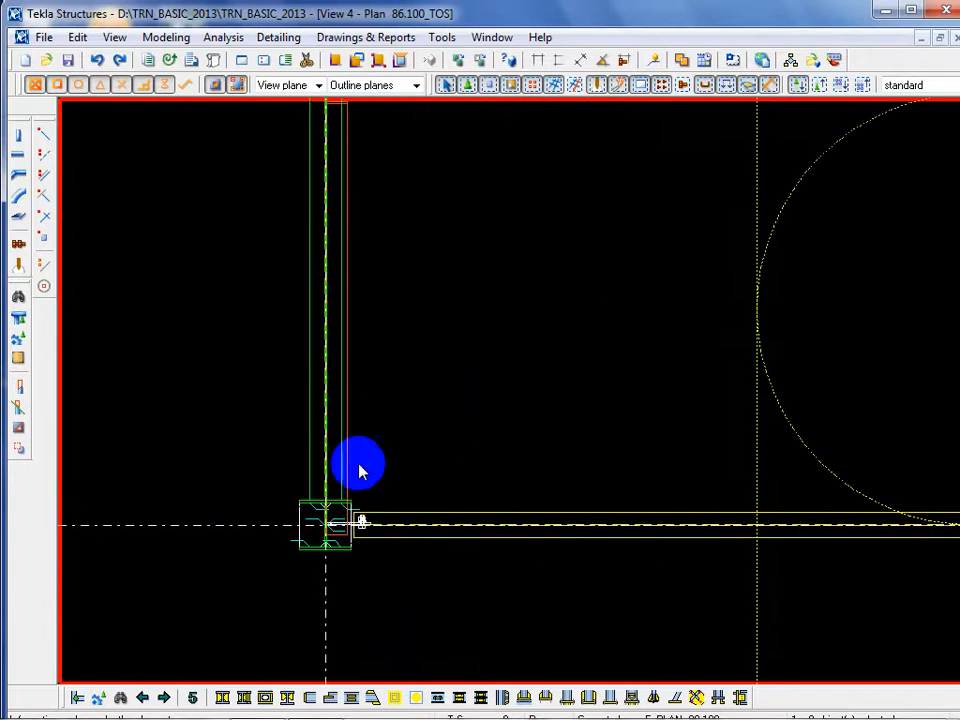
scroll(322, 482, "down", 3)
middle_click_drag(442, 333, 389, 446)
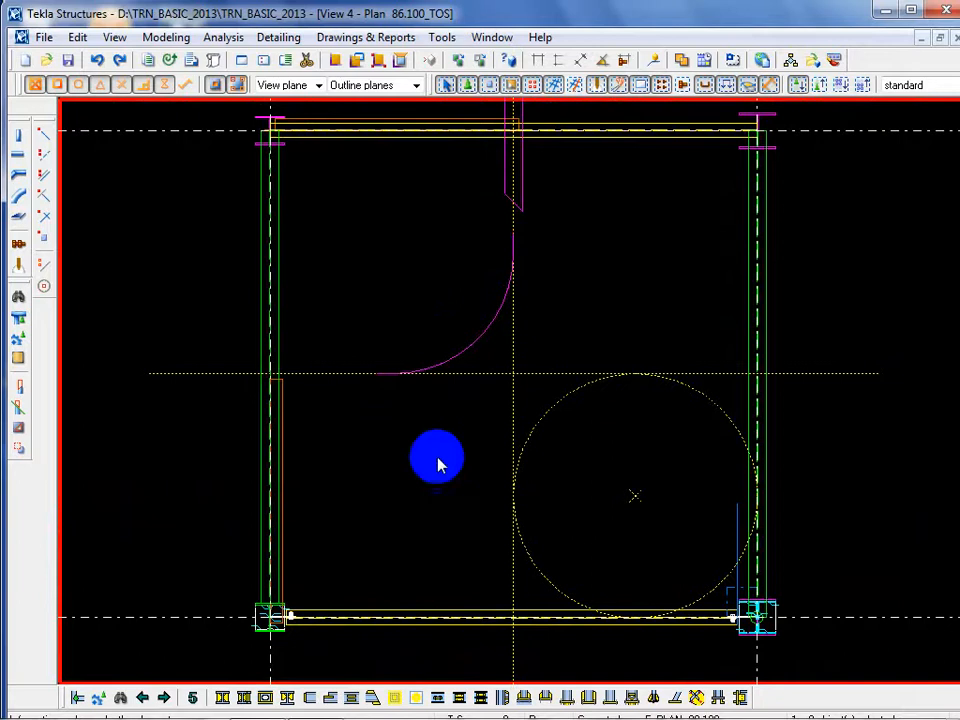
scroll(345, 619, "up", 3)
scroll(250, 640, "up", 5)
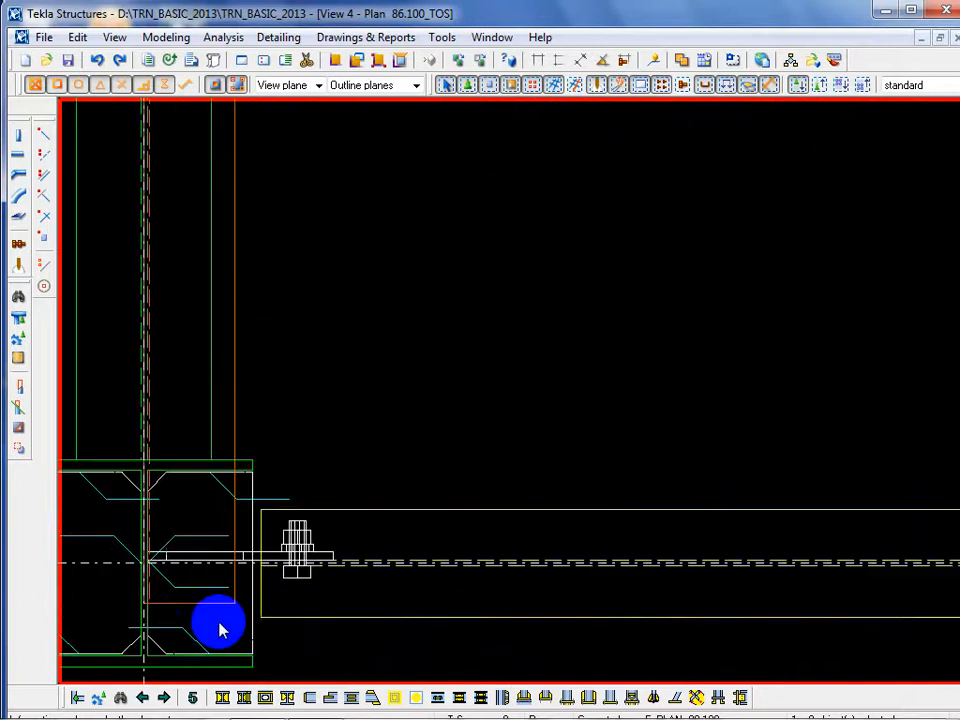
Open the B-1 connection's properties, review its bolt settings and leave them without applying changes
double_click(316, 500)
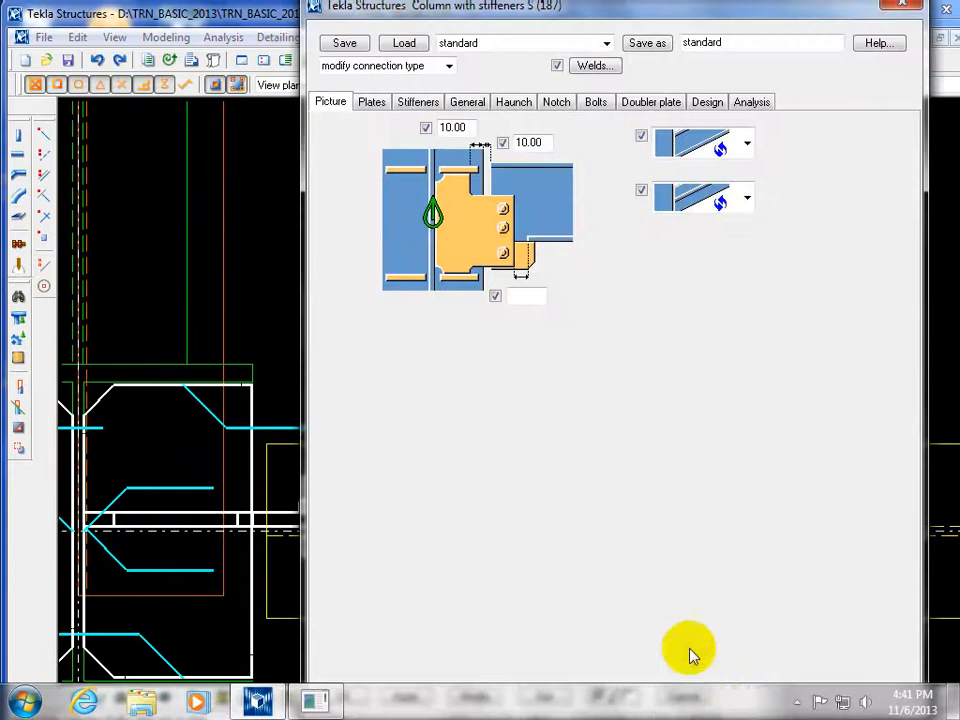
left_click(684, 697)
left_click(459, 349)
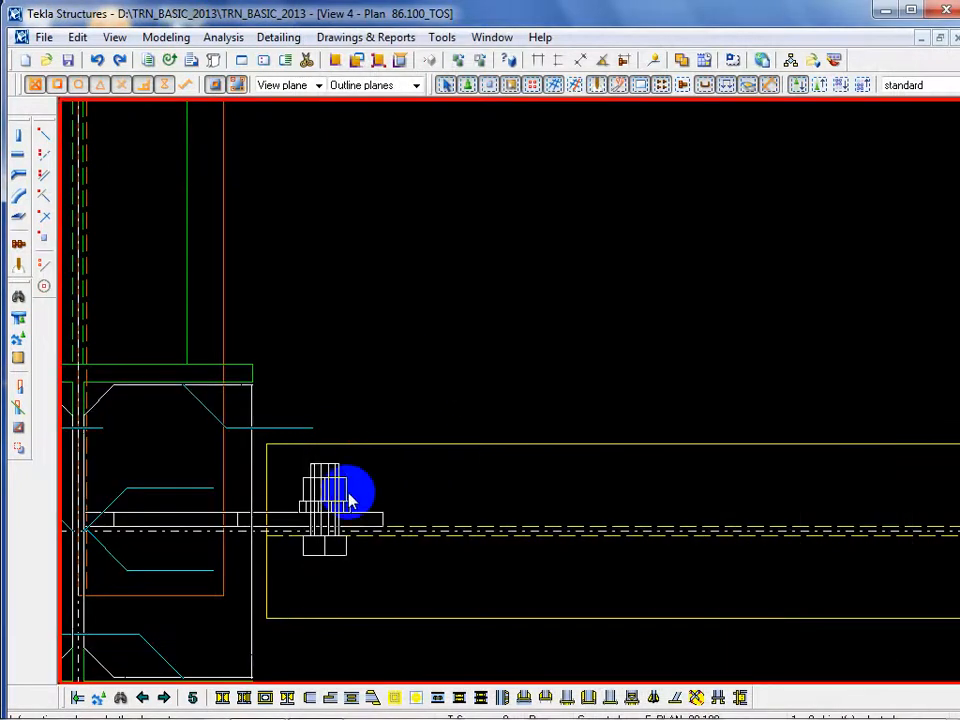
double_click(338, 503)
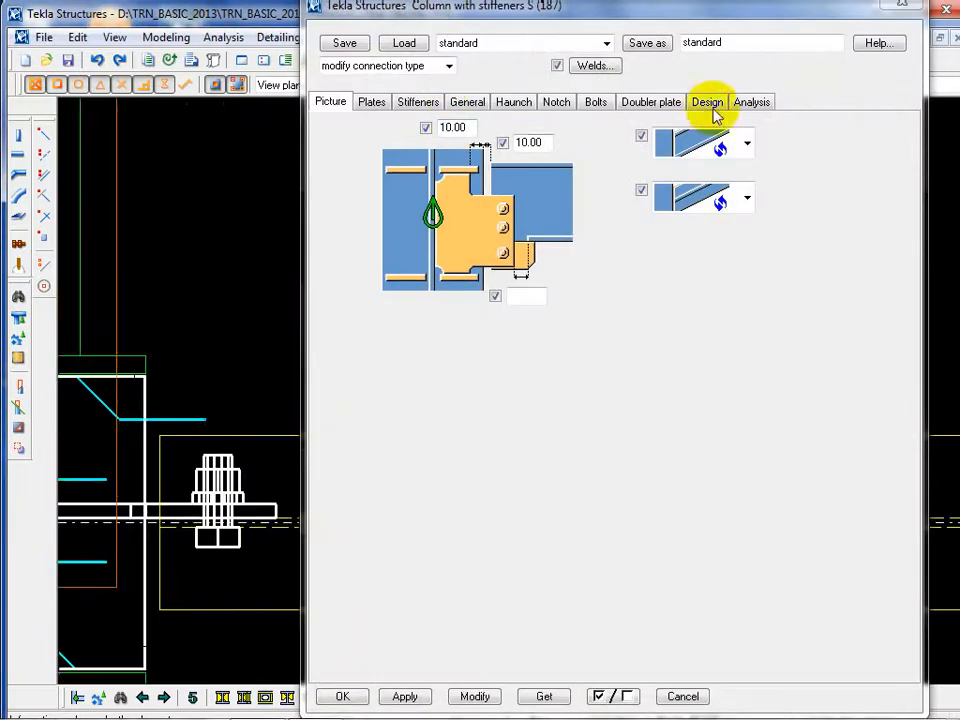
left_click(620, 103)
left_click(603, 104)
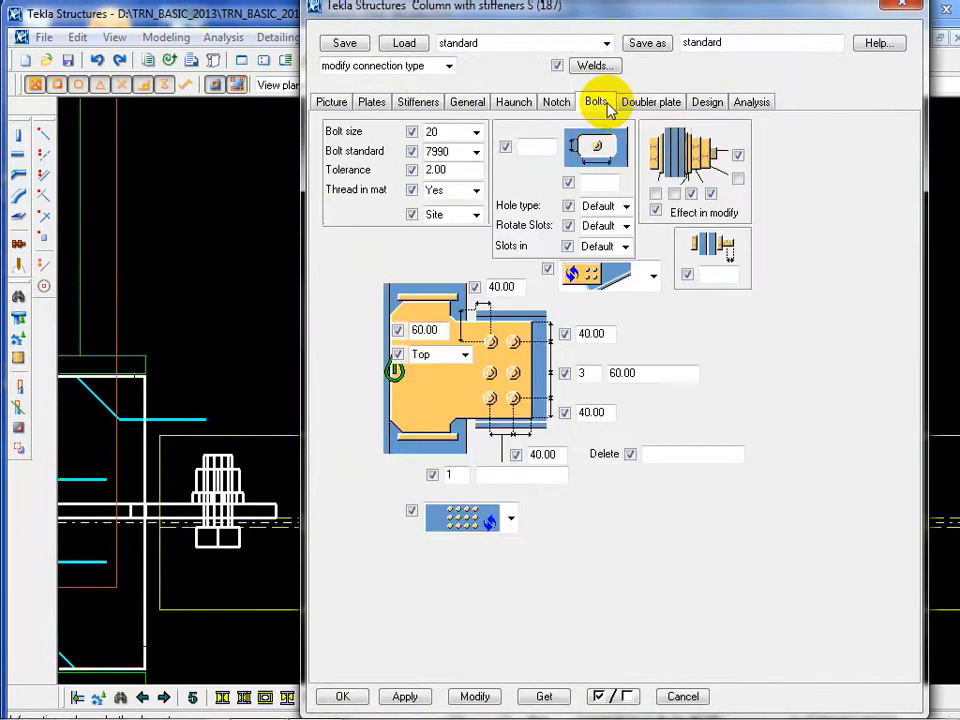
left_click(680, 697)
Review the bolt settings of the magenta-column connection for comparison and close its properties
scroll(96, 390, "down", 4)
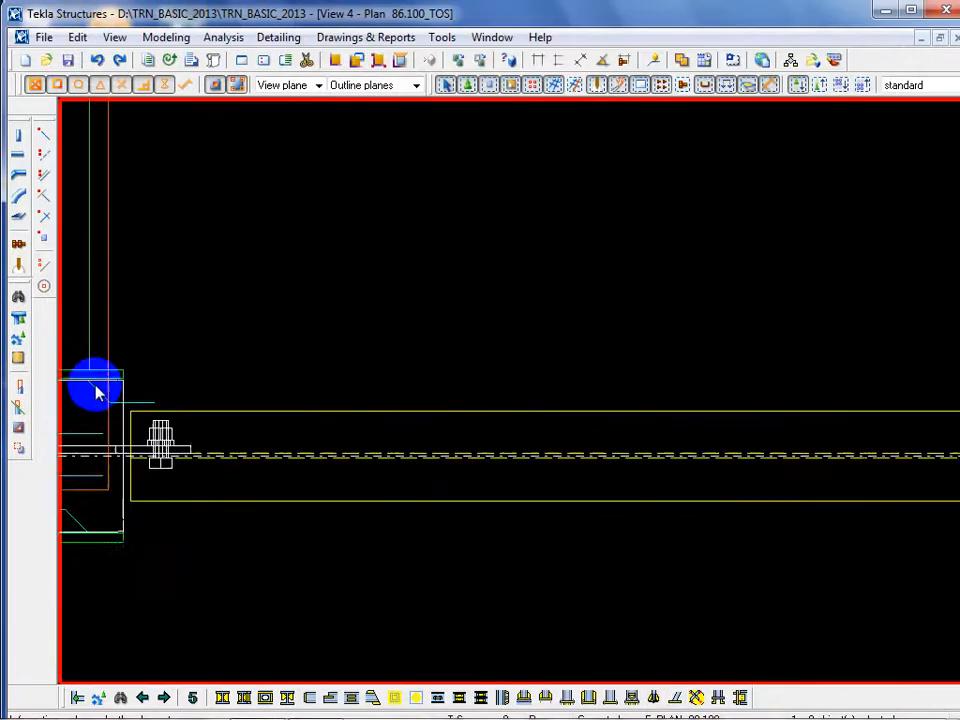
scroll(92, 378, "down", 1)
scroll(561, 403, "up", 10)
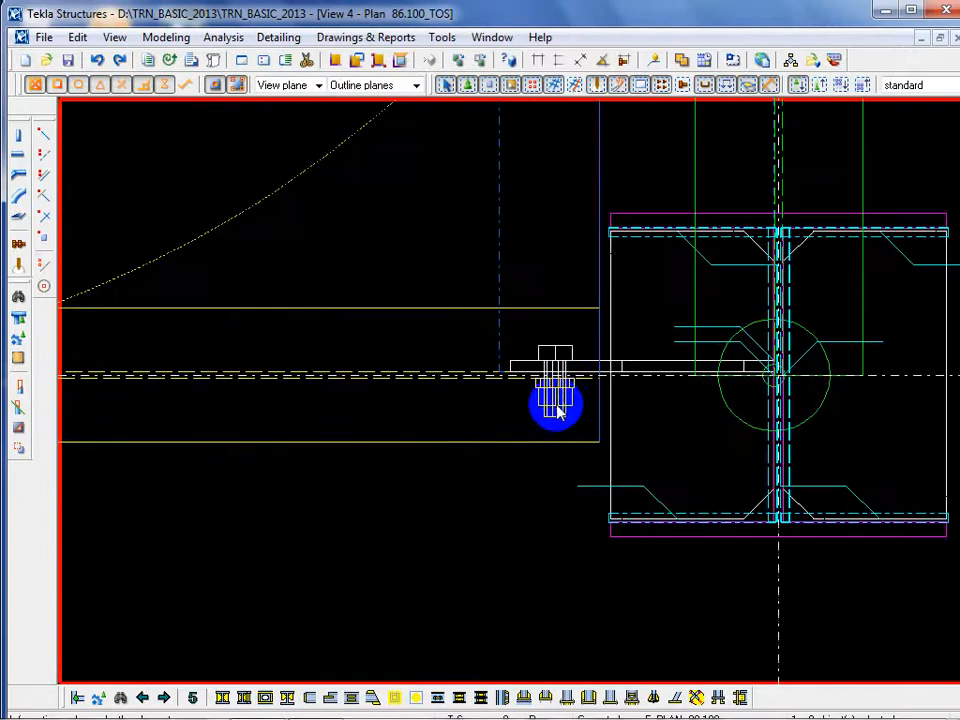
double_click(558, 412)
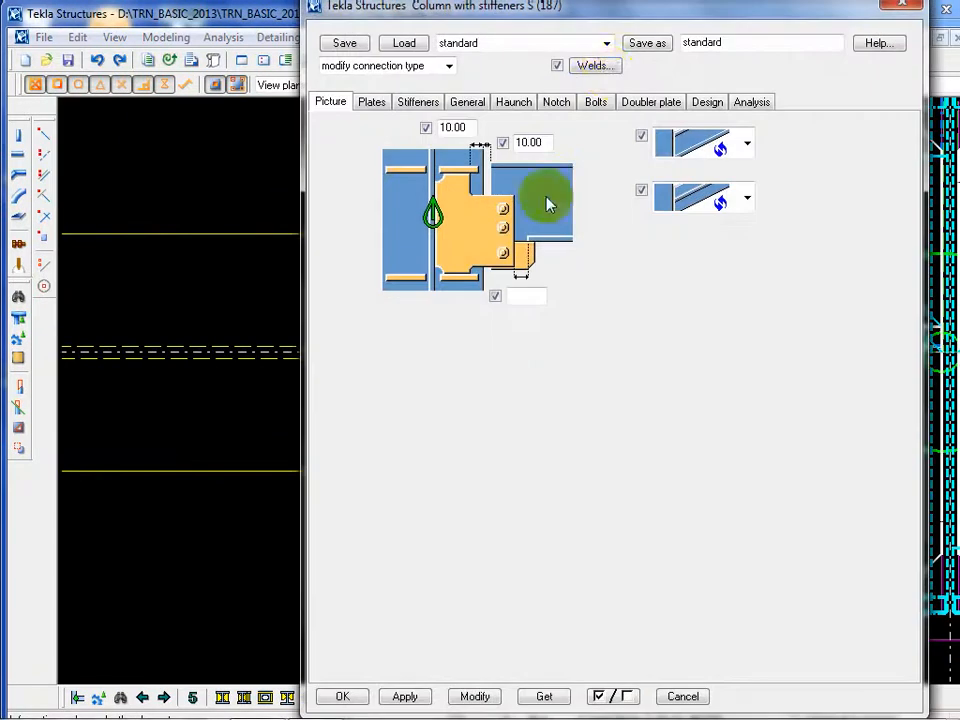
left_click(602, 101)
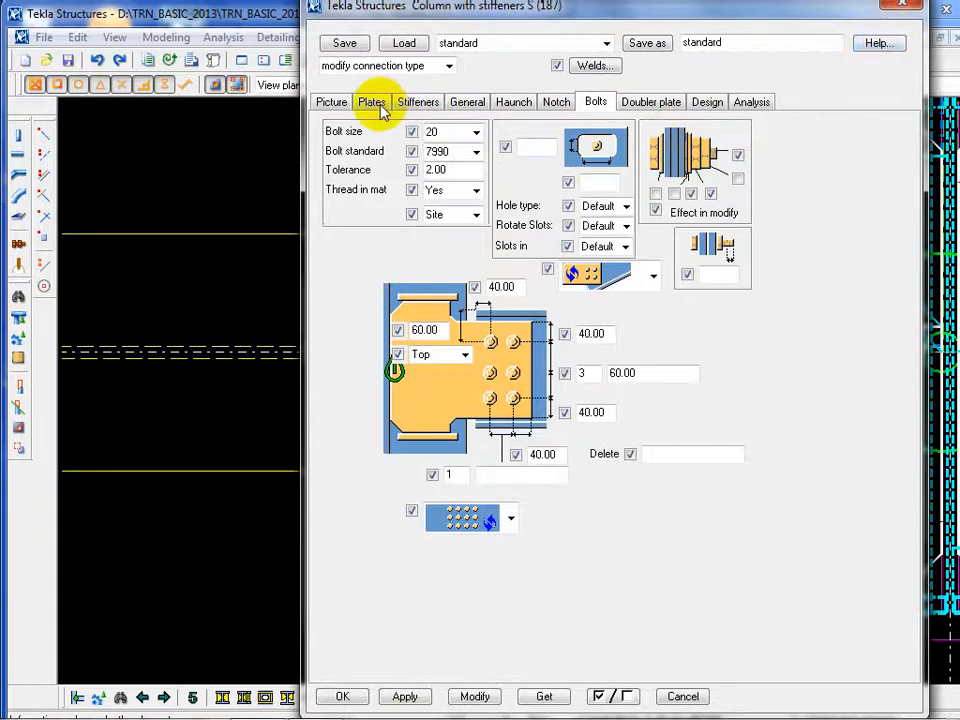
left_click(902, 9)
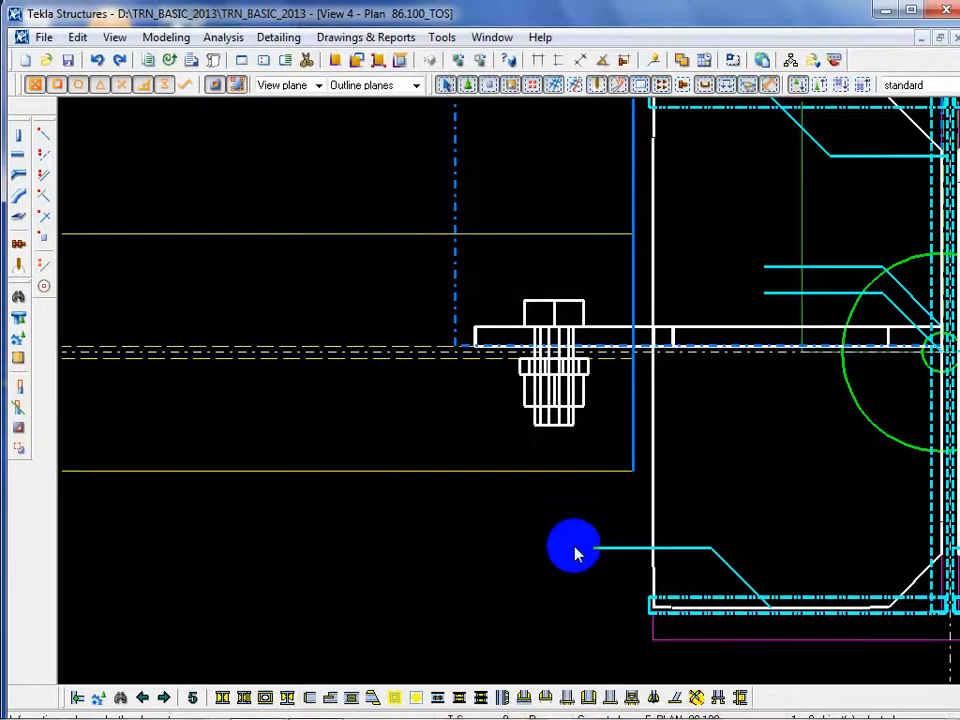
Inspect the tab plate and bolts at column B-1 in plan, opening and closing the connection's properties without changes
scroll(574, 546, "down", 3)
scroll(577, 472, "down", 3)
middle_click_drag(336, 548, 524, 531)
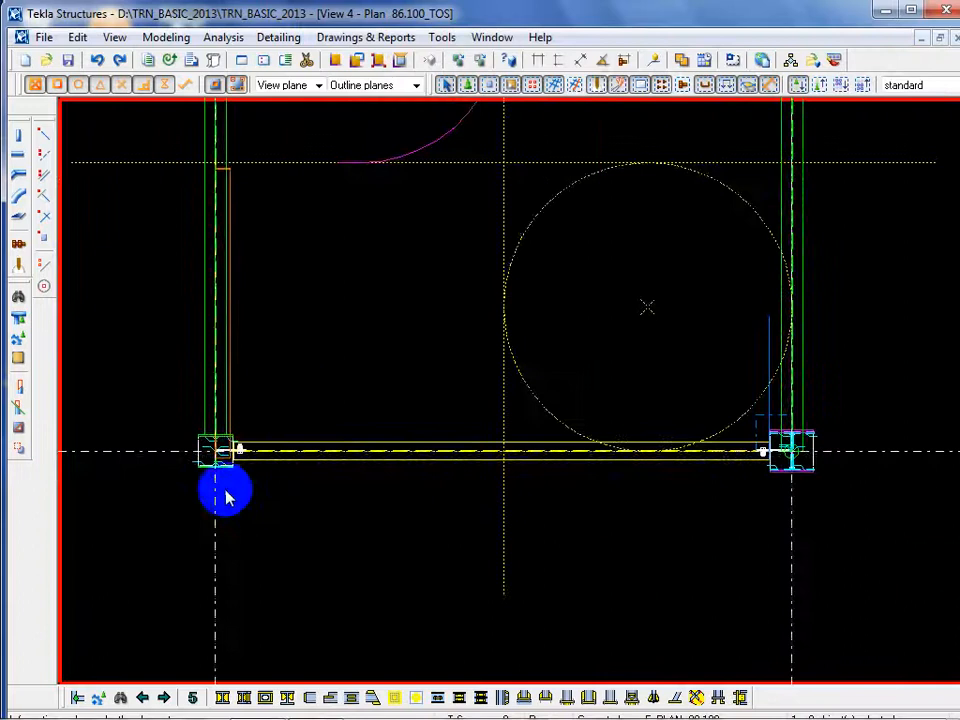
scroll(227, 482, "up", 6)
scroll(308, 300, "up", 2)
double_click(305, 295)
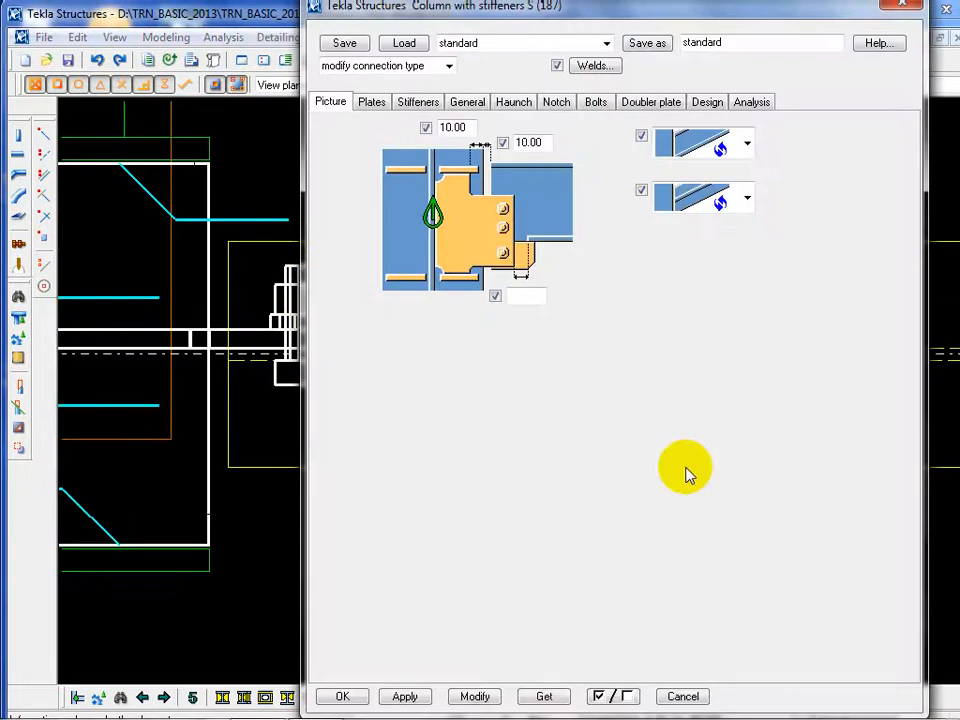
left_click(680, 697)
left_click(317, 549)
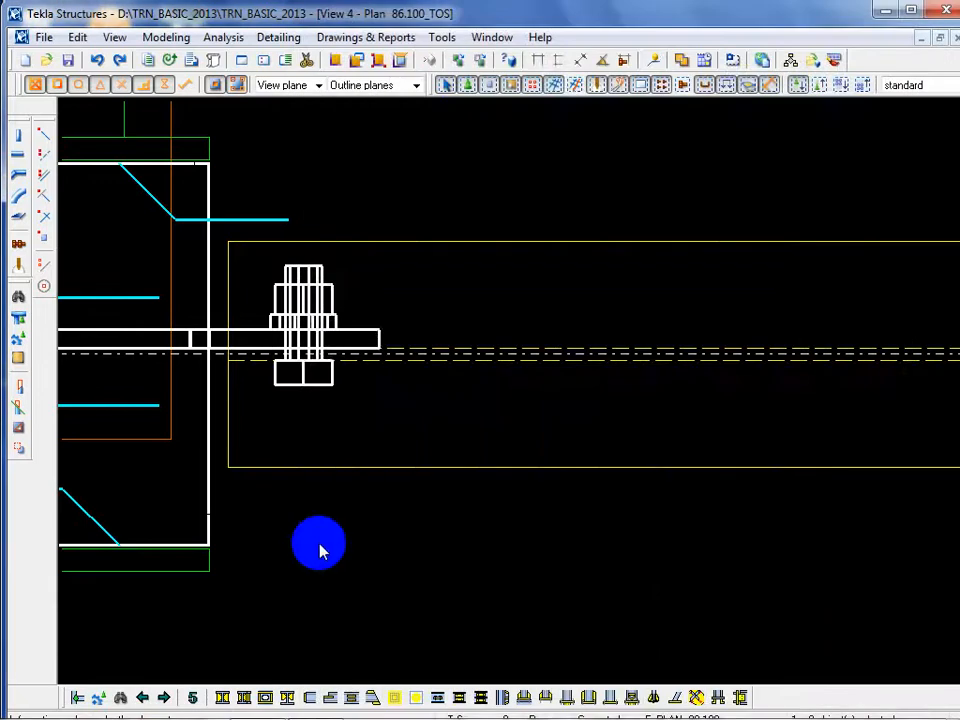
Set the B-1 connection's tab plate option to double plates, one on each side of the beam web, and modify the connection
scroll(278, 503, "down", 3)
scroll(289, 446, "up", 2)
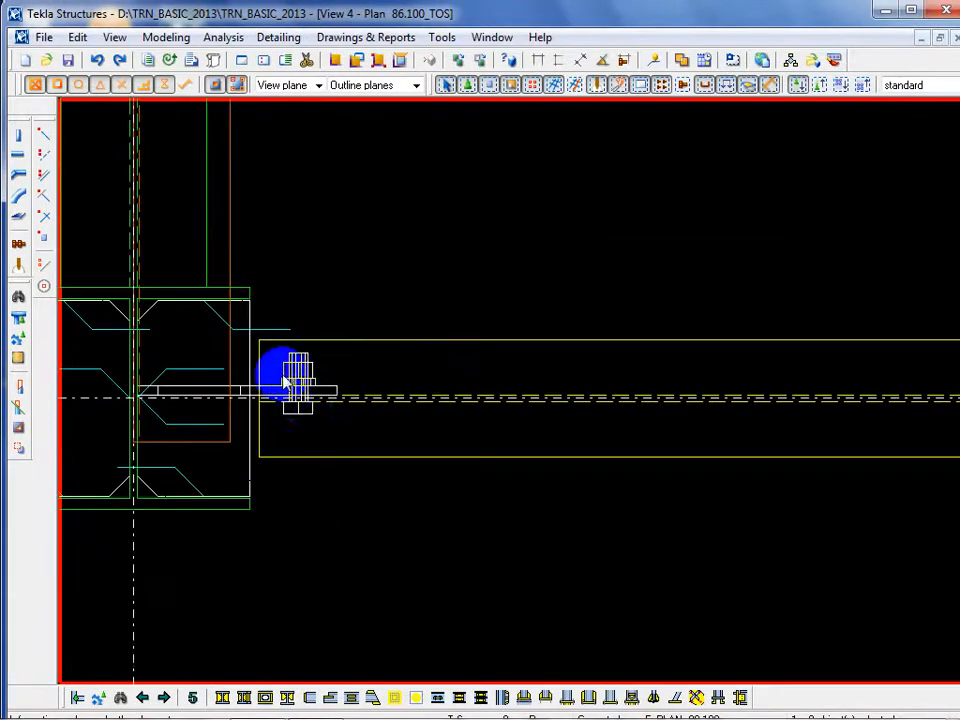
double_click(289, 370)
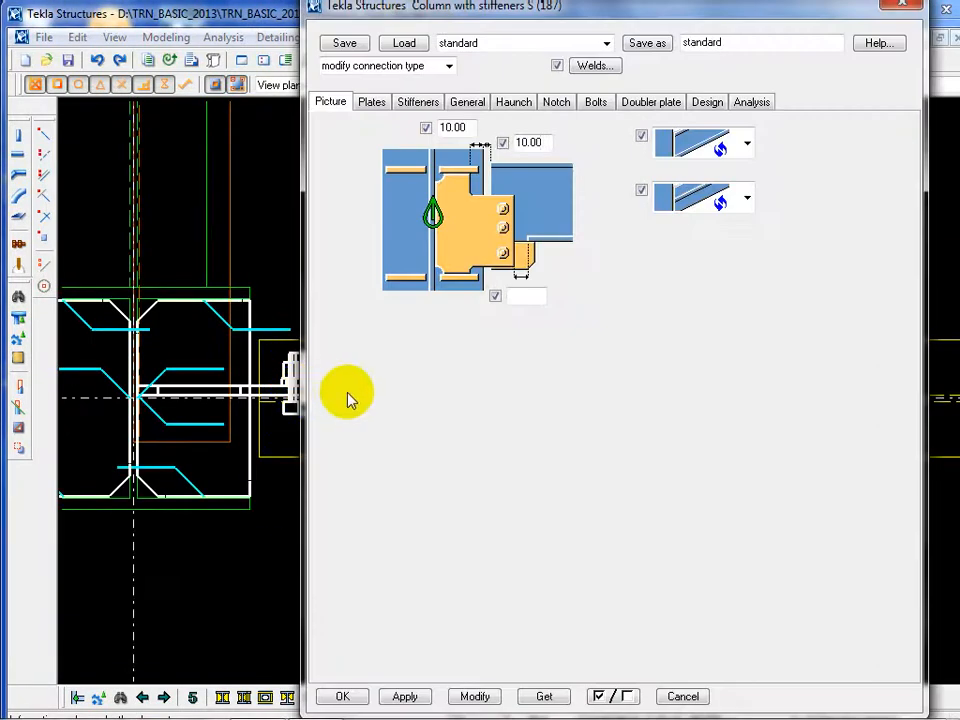
scroll(278, 525, "down", 3)
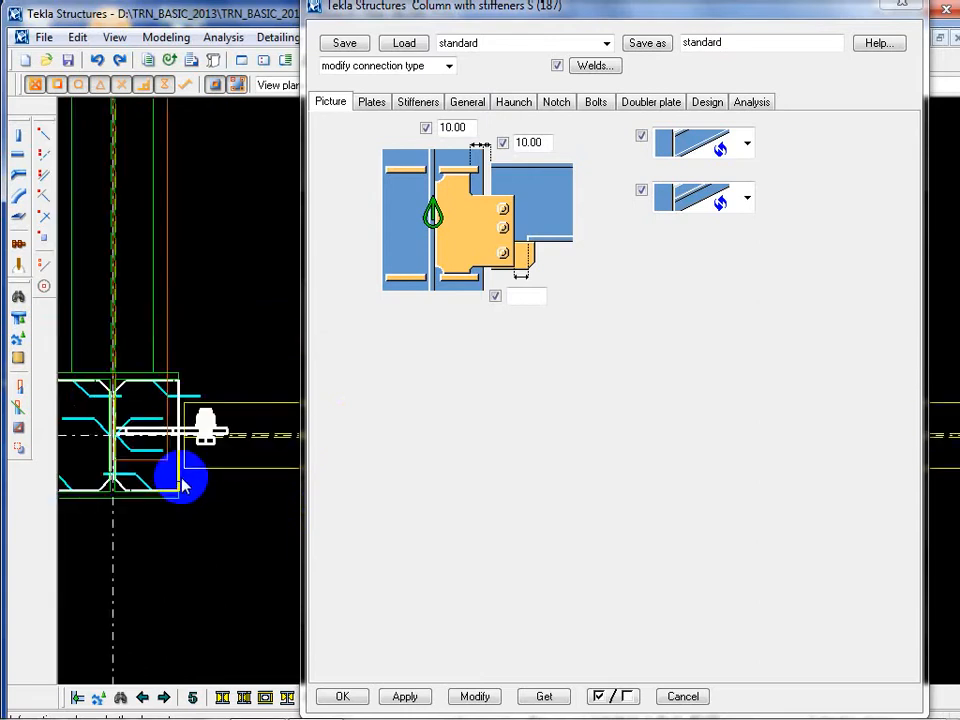
left_click(418, 110)
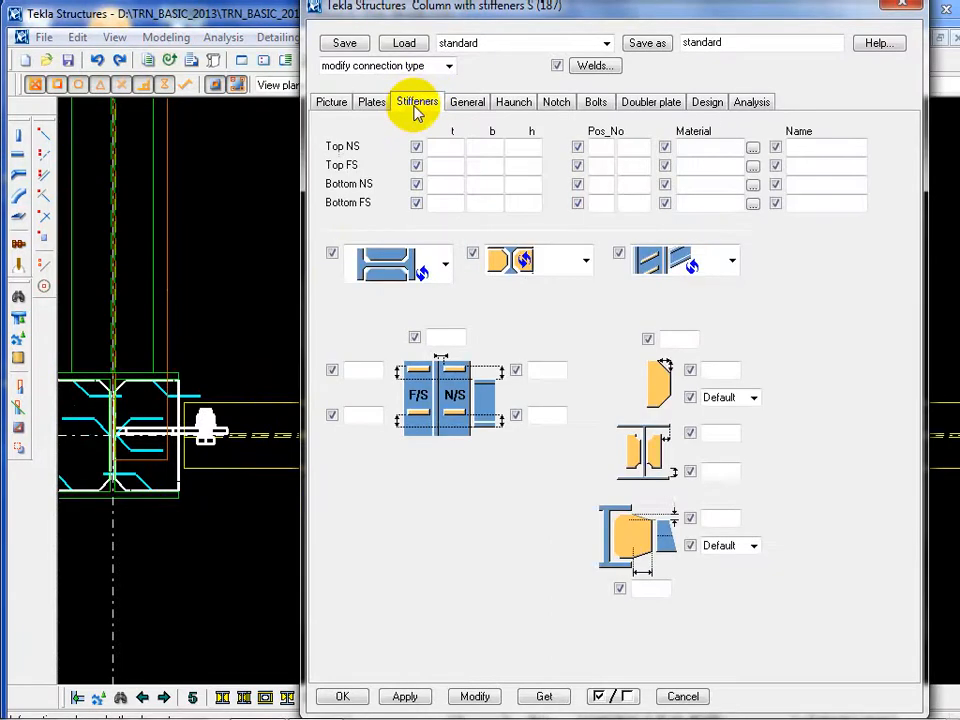
left_click(373, 108)
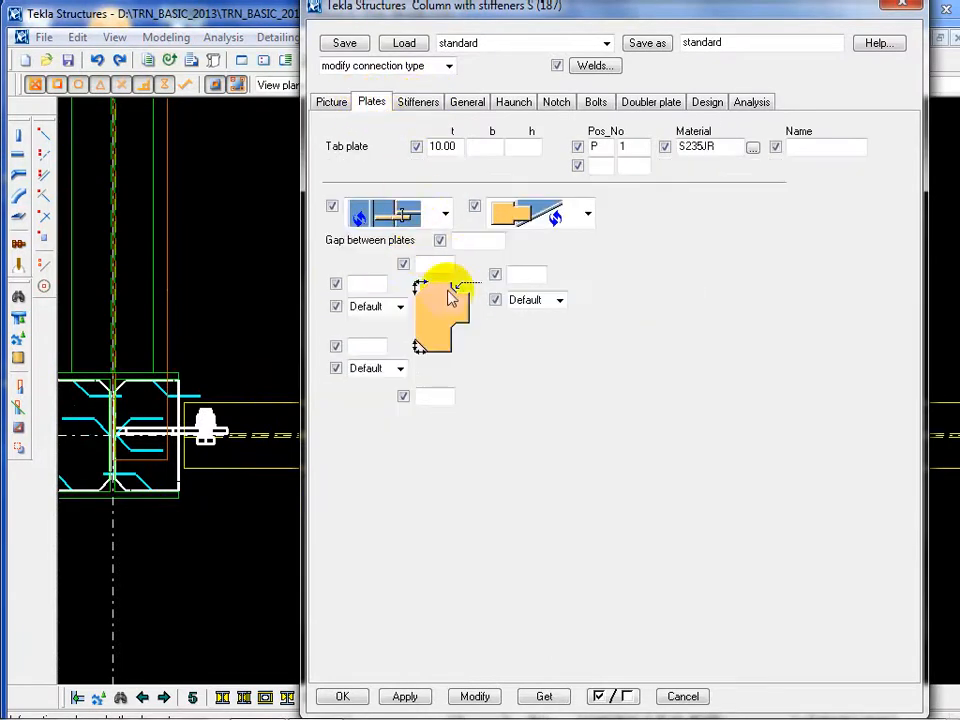
left_click(441, 214)
left_click(403, 353)
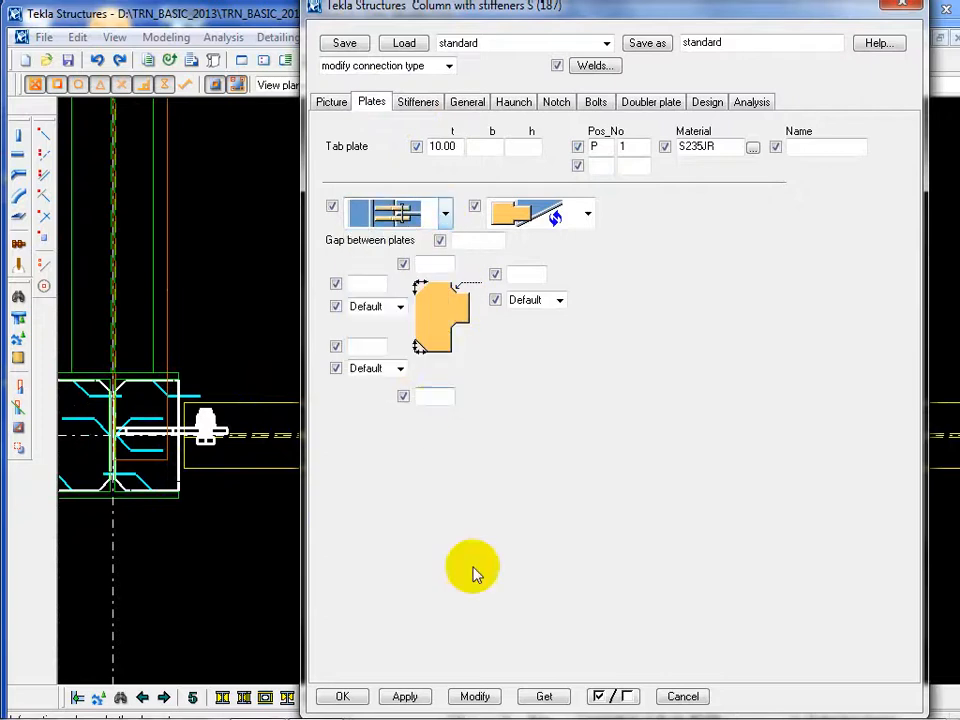
left_click(474, 696)
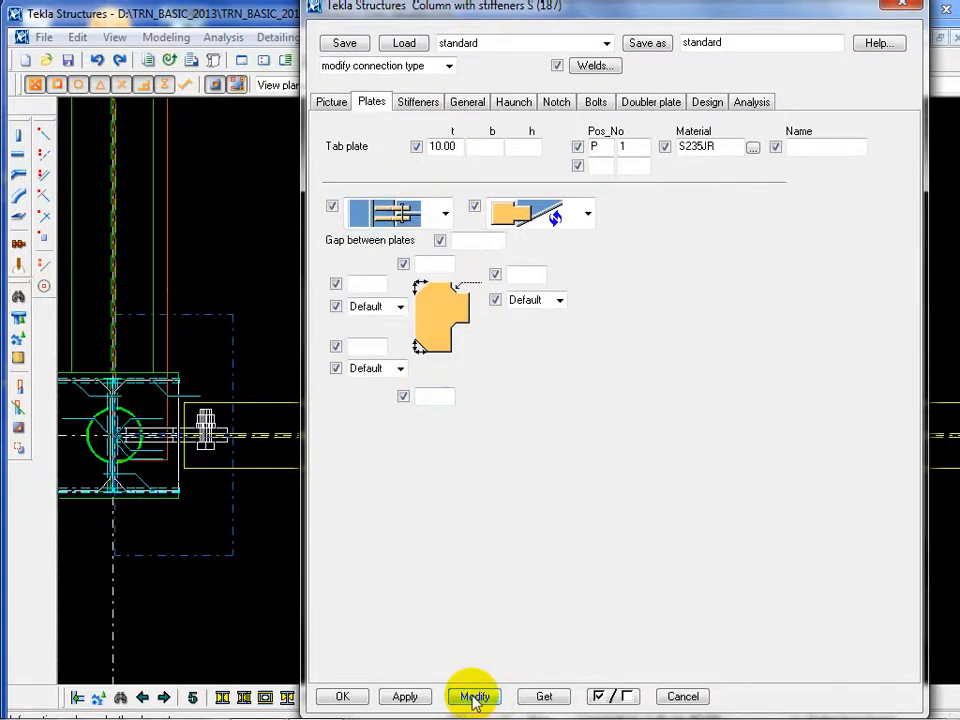
Examine the double tab plates and bolts at column B-1 in plan and close the connection's properties
scroll(234, 453, "up", 8)
middle_click_drag(219, 441, 56, 389)
scroll(143, 383, "up", 4)
scroll(143, 383, "up", 2)
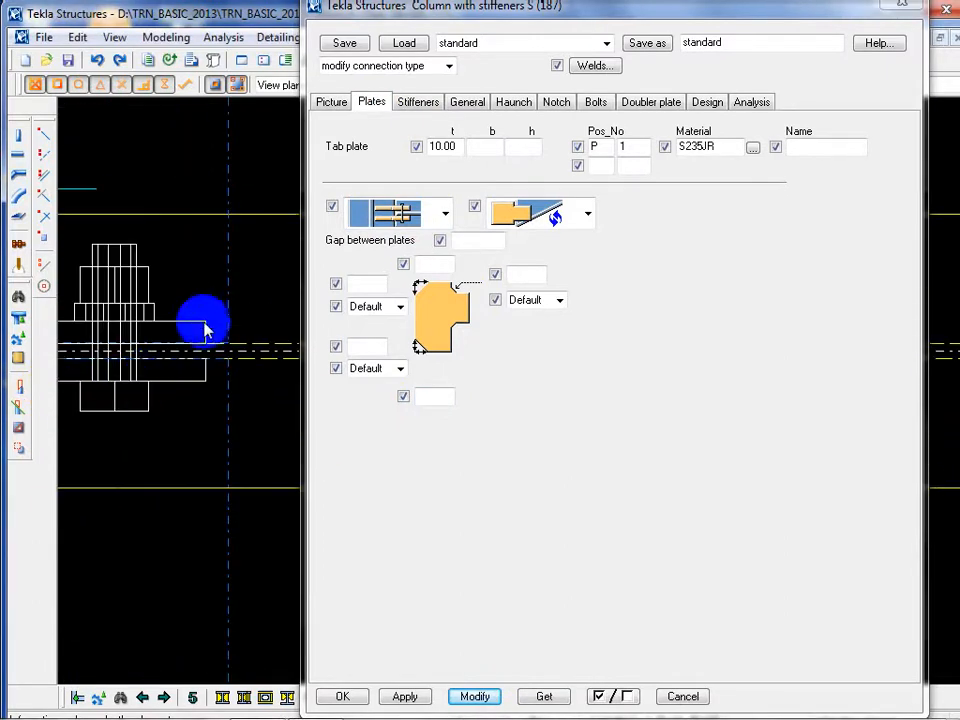
left_click(683, 696)
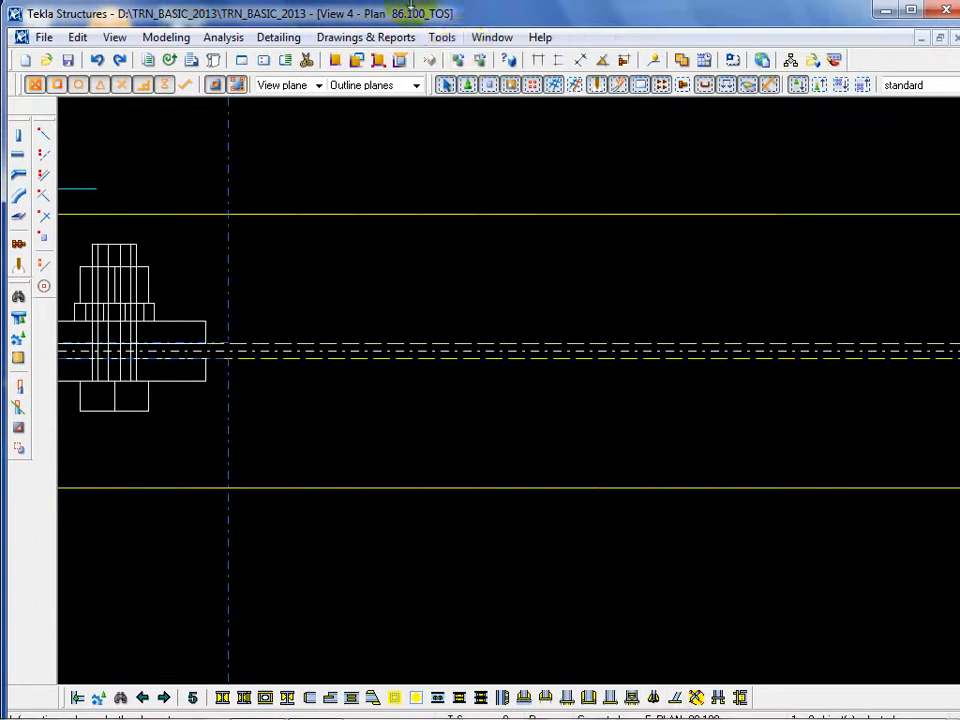
Switch to 3D VIEW and examine the double tab plates from several angles, rotating about a point at the B-1 connection
left_click(492, 37)
left_click(546, 186)
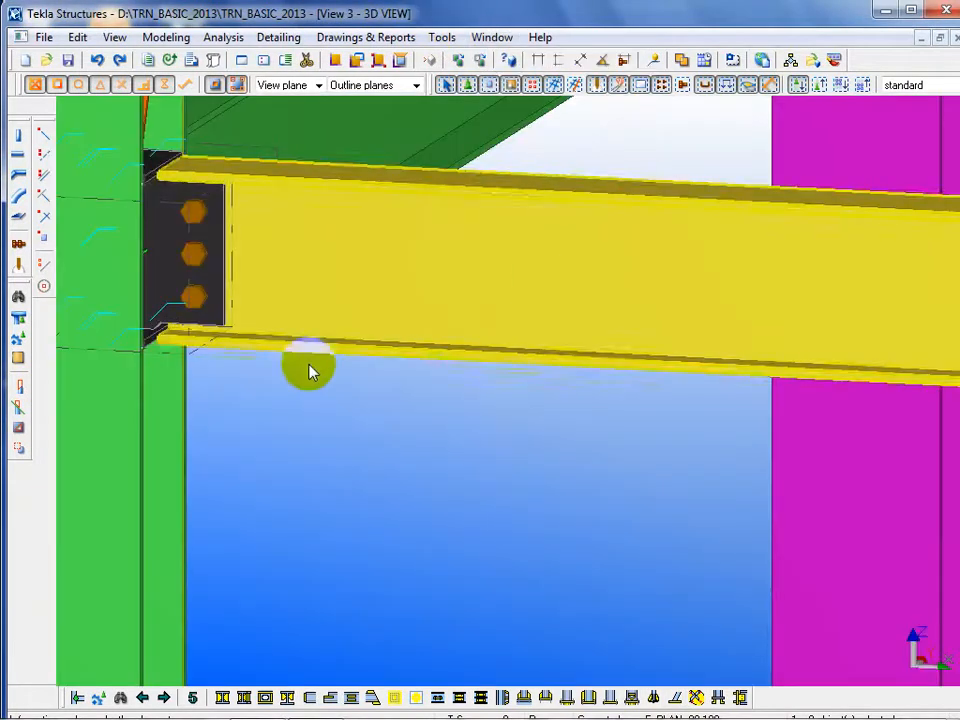
key("v")
left_click(230, 262)
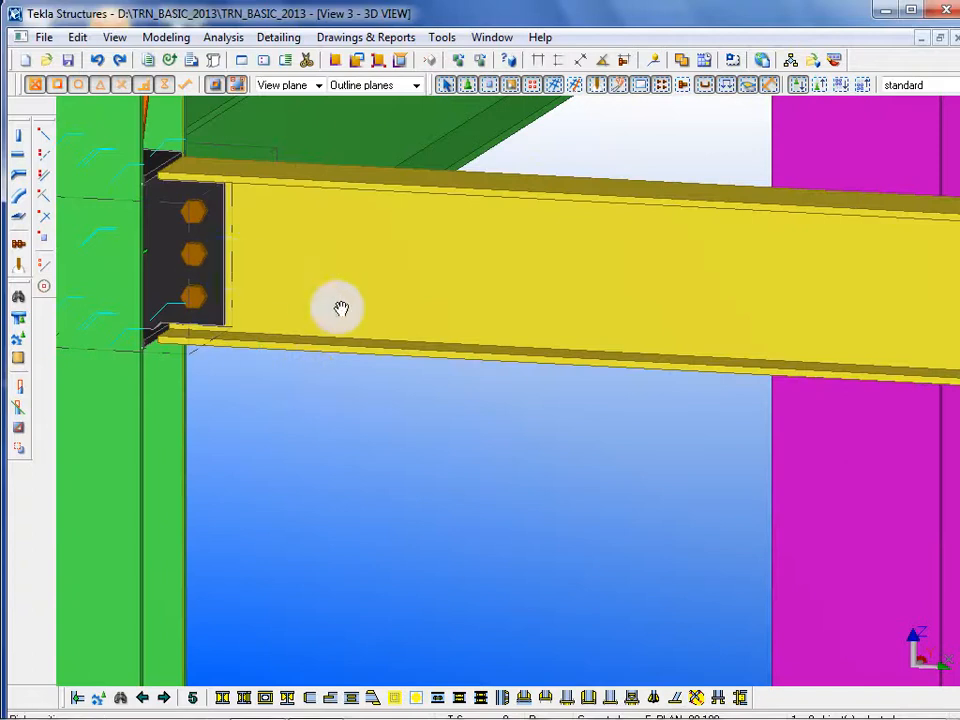
left_click_drag(339, 347, 283, 251)
scroll(146, 184, "up", 3)
left_click_drag(290, 317, 317, 300)
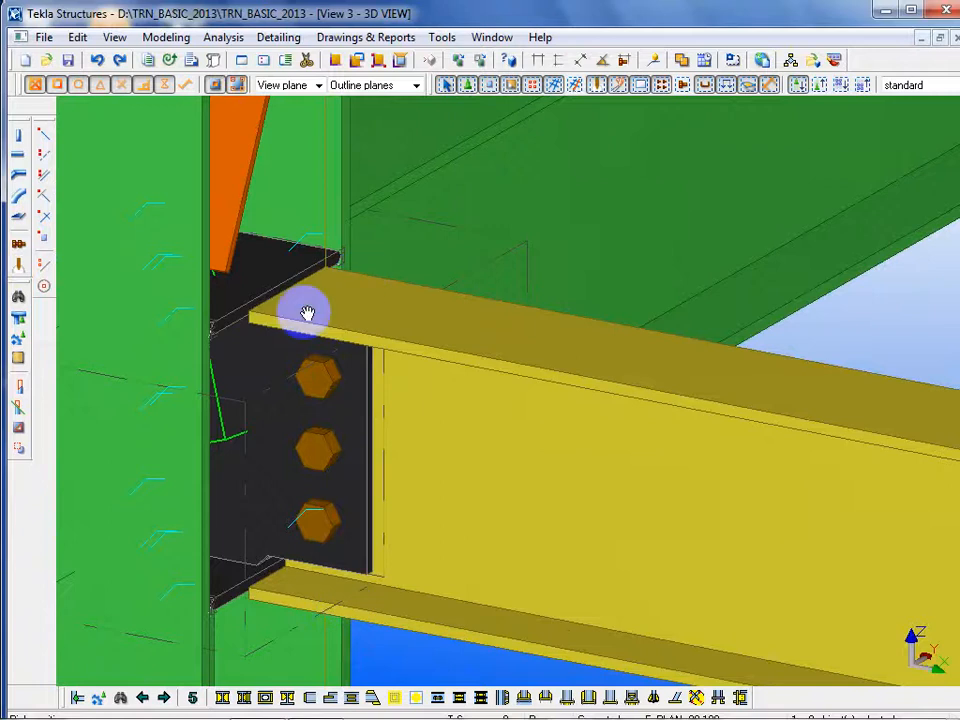
scroll(332, 375, "up", 3)
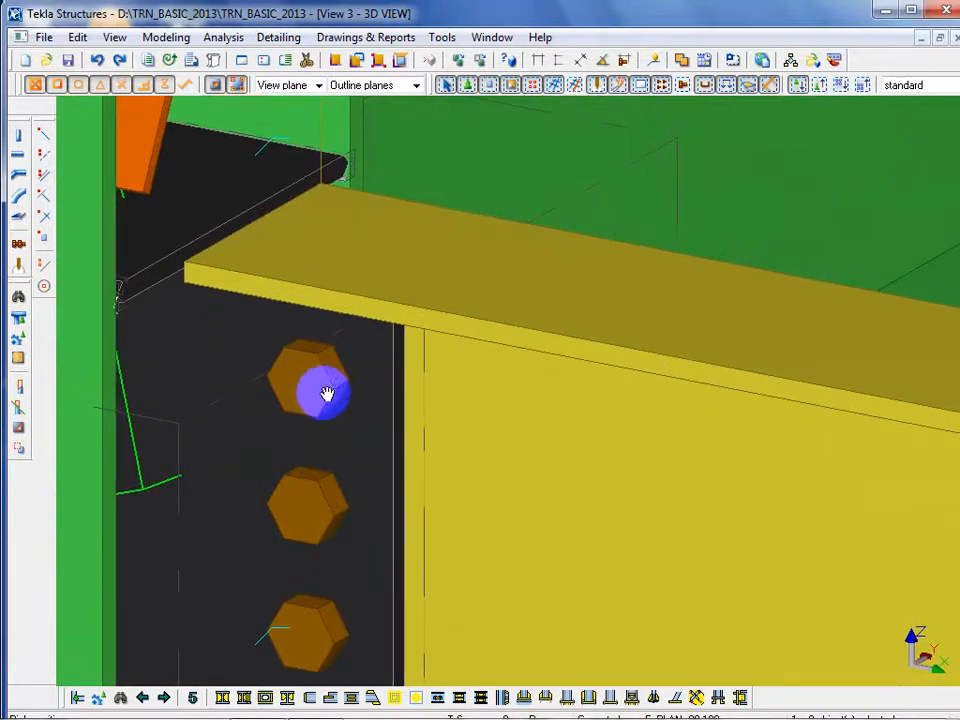
Change the B-1 connection's tab plate option to the automatic single plate, modify the connection and close its properties
double_click(324, 400)
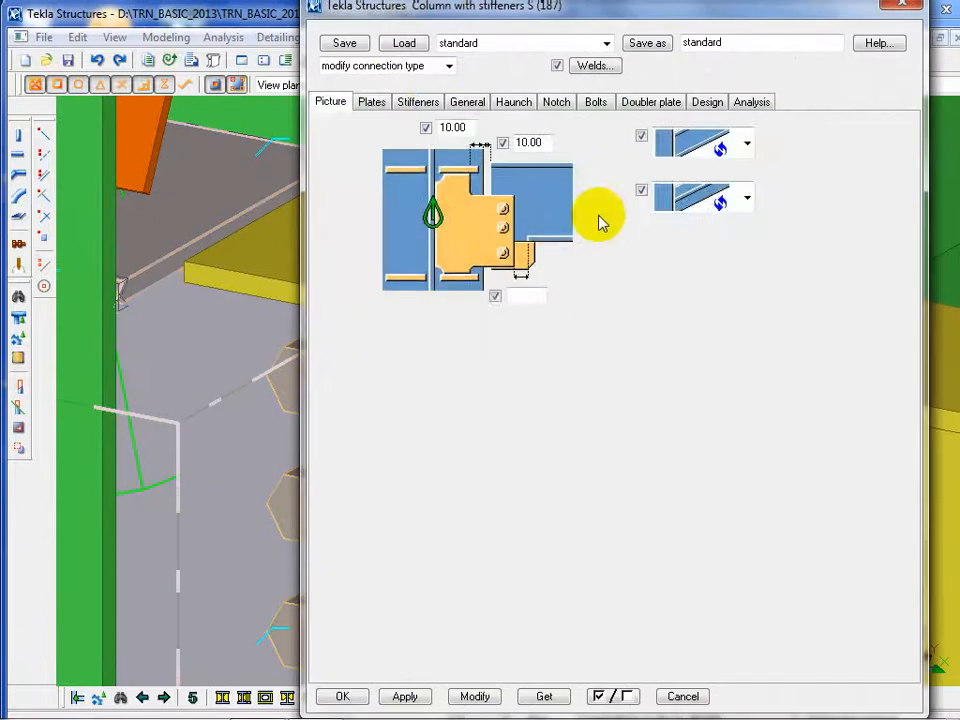
left_click(371, 102)
left_click(412, 103)
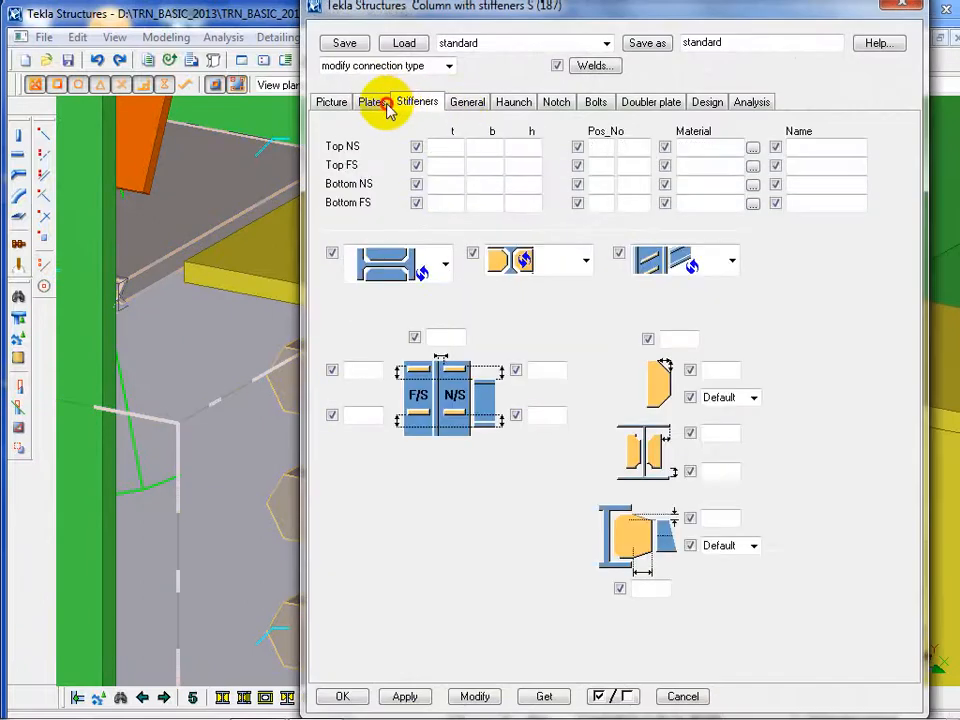
left_click(385, 103)
left_click(430, 216)
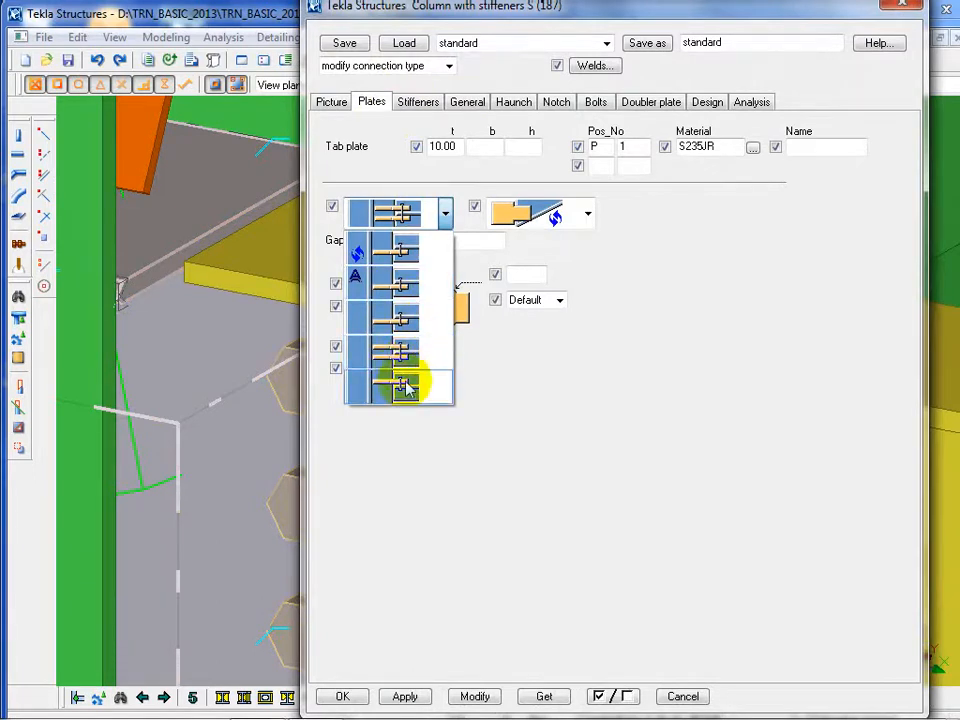
left_click(403, 285)
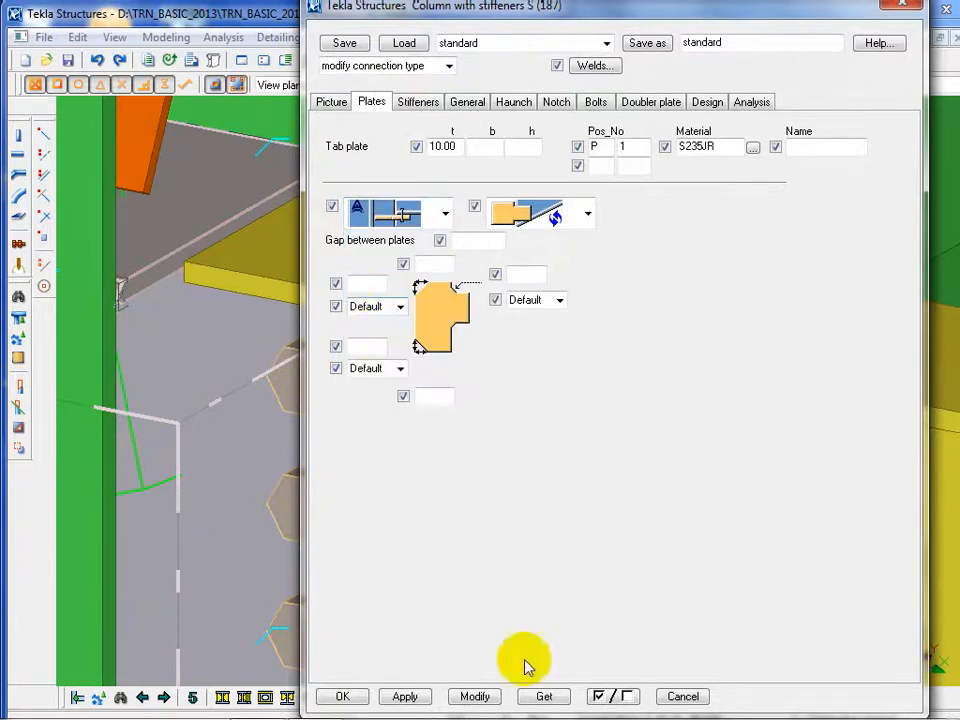
left_click(475, 697)
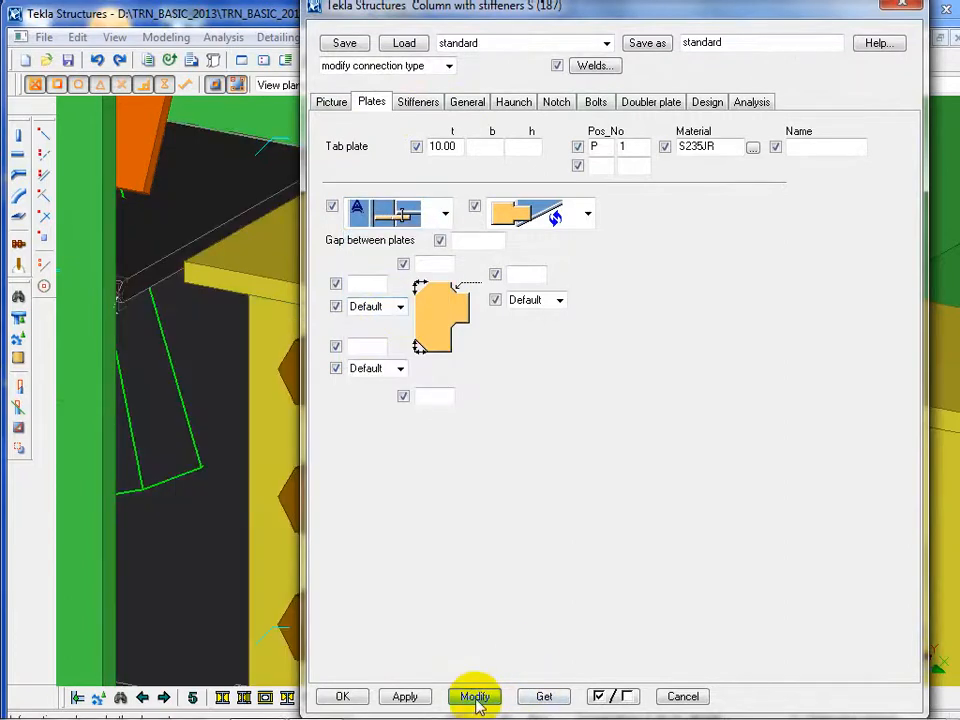
left_click(424, 220)
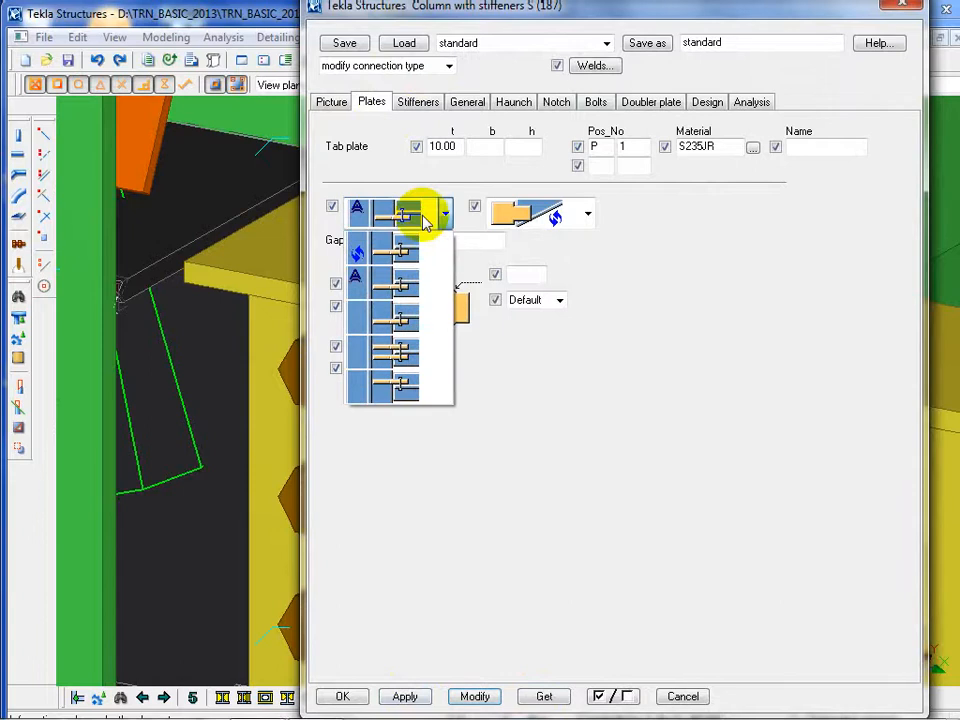
left_click(671, 702)
left_click(677, 703)
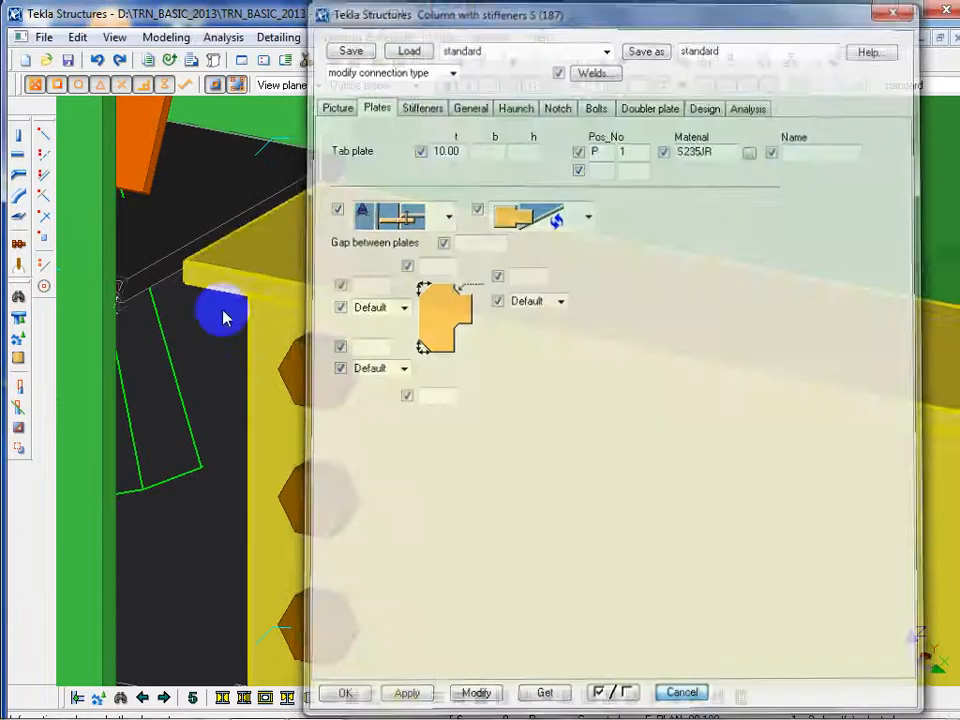
Show the named view Line Frame B and close the view list
scroll(227, 285, "down", 7)
left_click(364, 490)
scroll(280, 362, "down", 4)
scroll(265, 343, "down", 5)
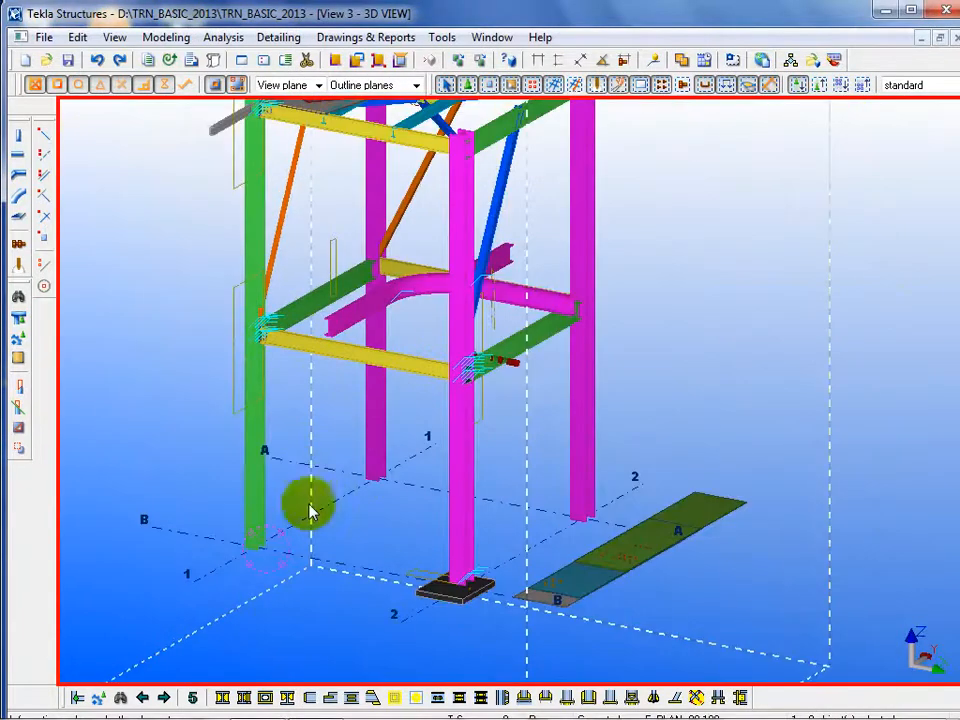
left_click(493, 37)
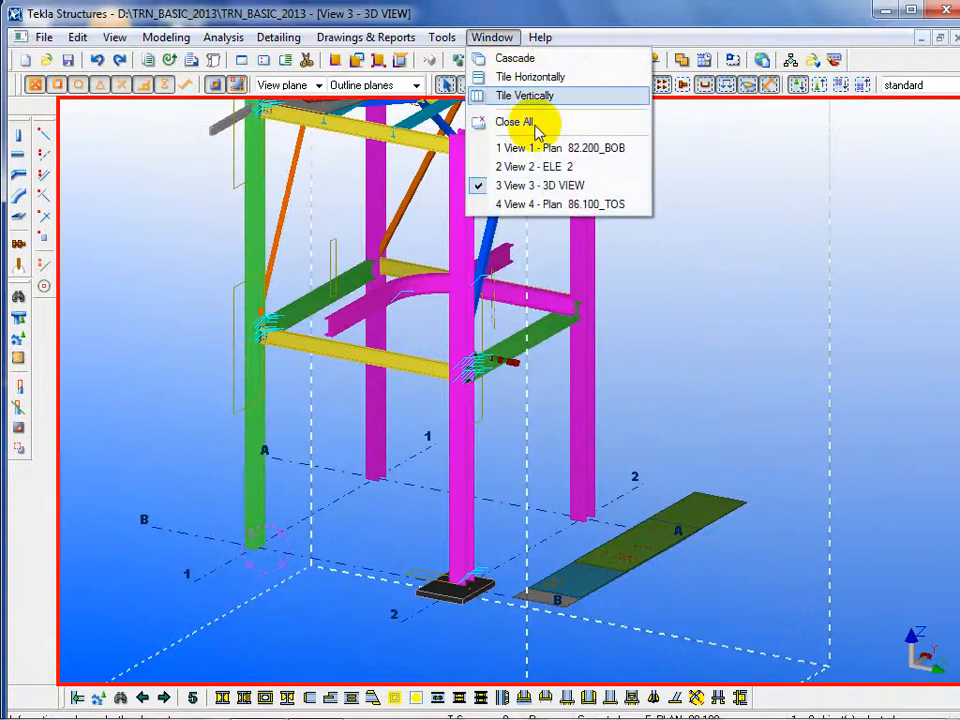
left_click(167, 195)
left_click(286, 62)
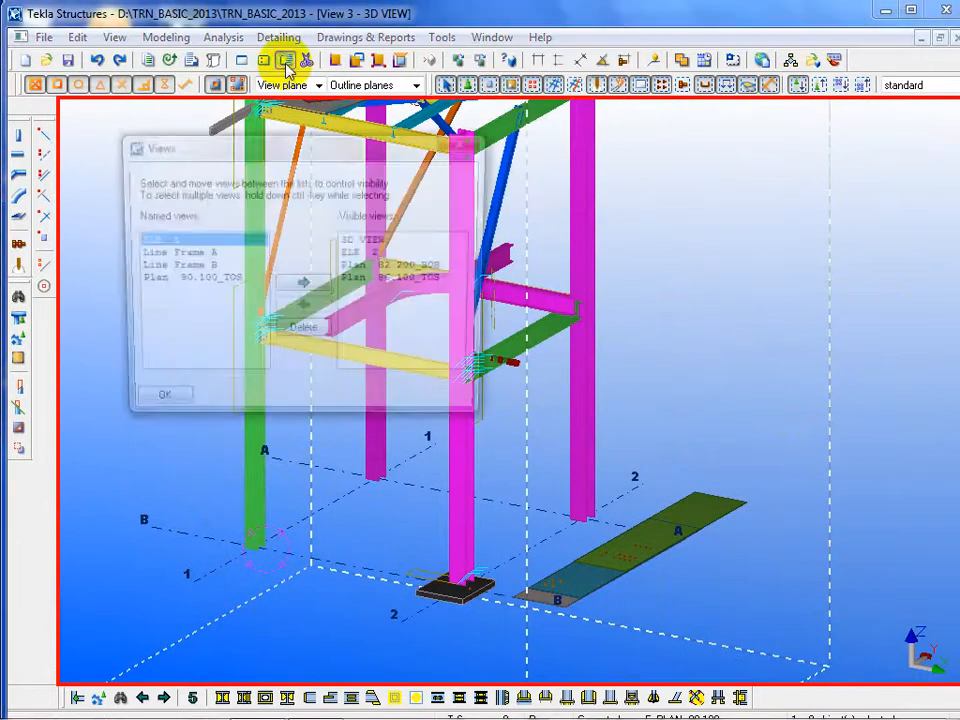
double_click(225, 267)
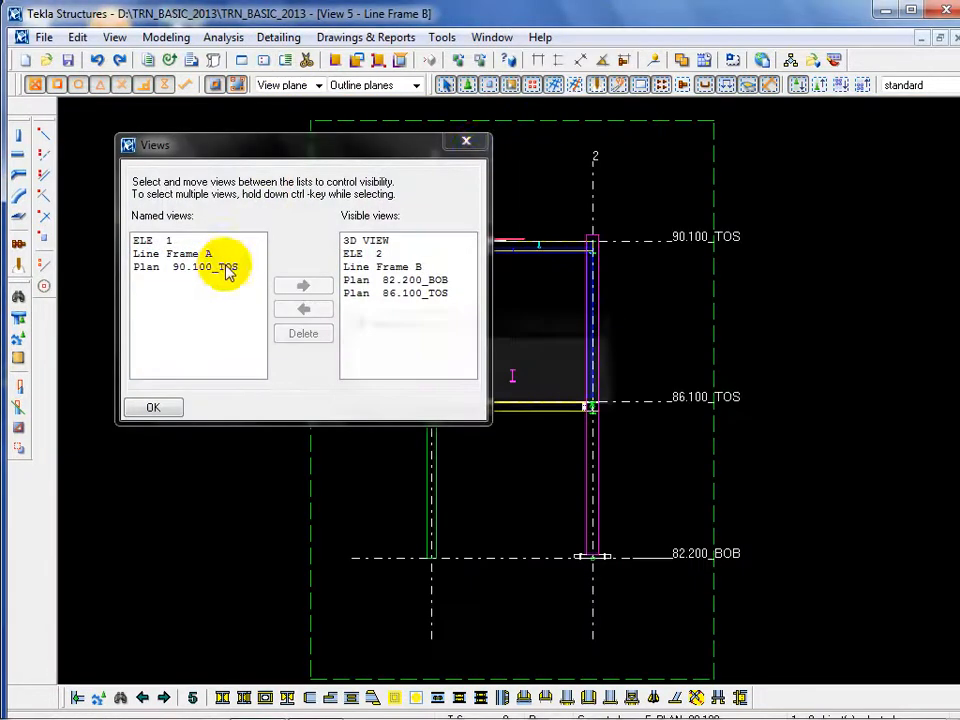
left_click(466, 141)
Open the tab plate settings of the B-1 connection from the Line Frame B elevation
scroll(418, 372, "up", 3)
scroll(621, 465, "up", 6)
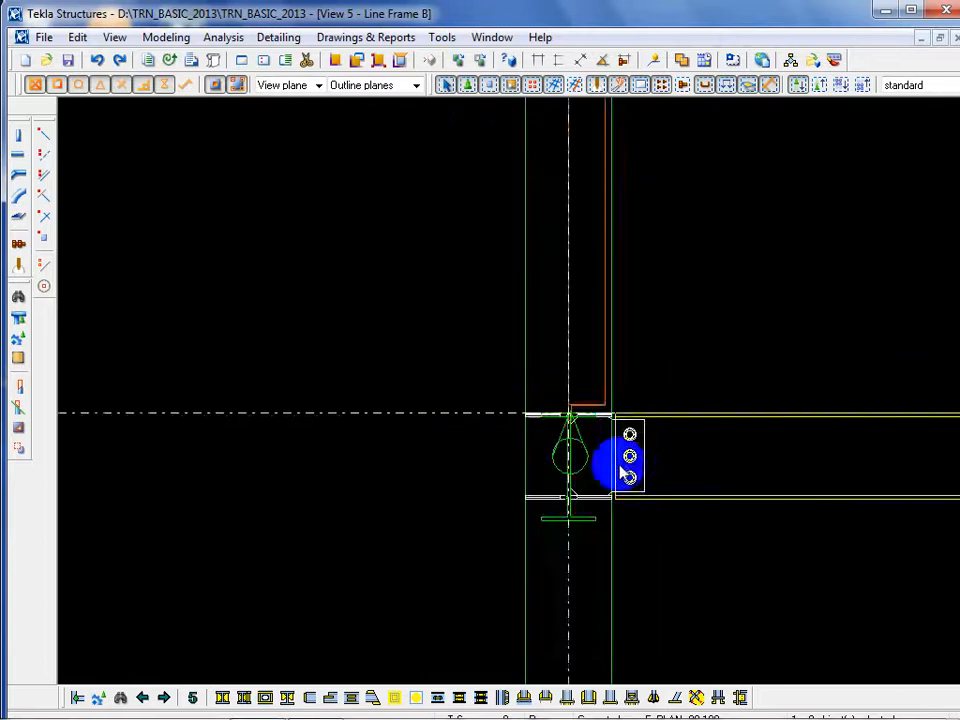
scroll(492, 406, "up", 2)
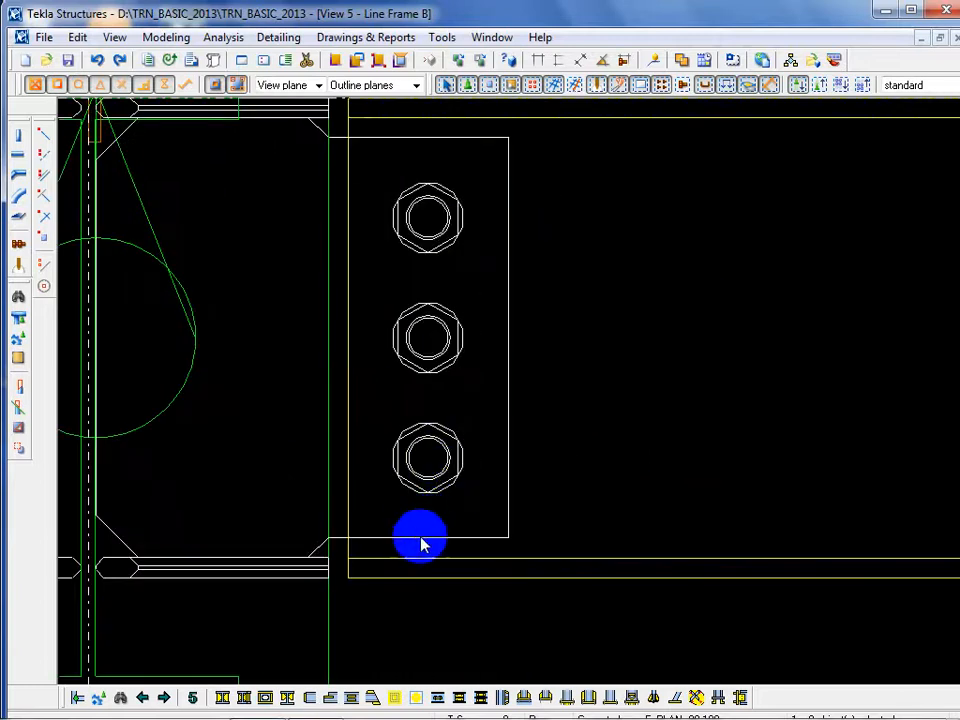
double_click(420, 536)
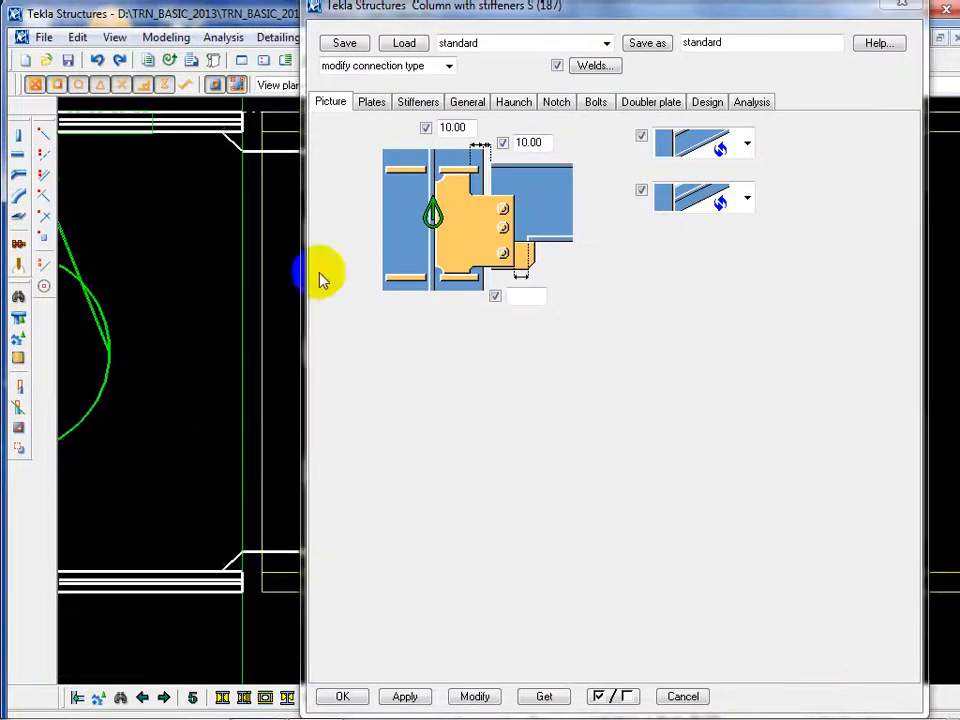
left_click(384, 108)
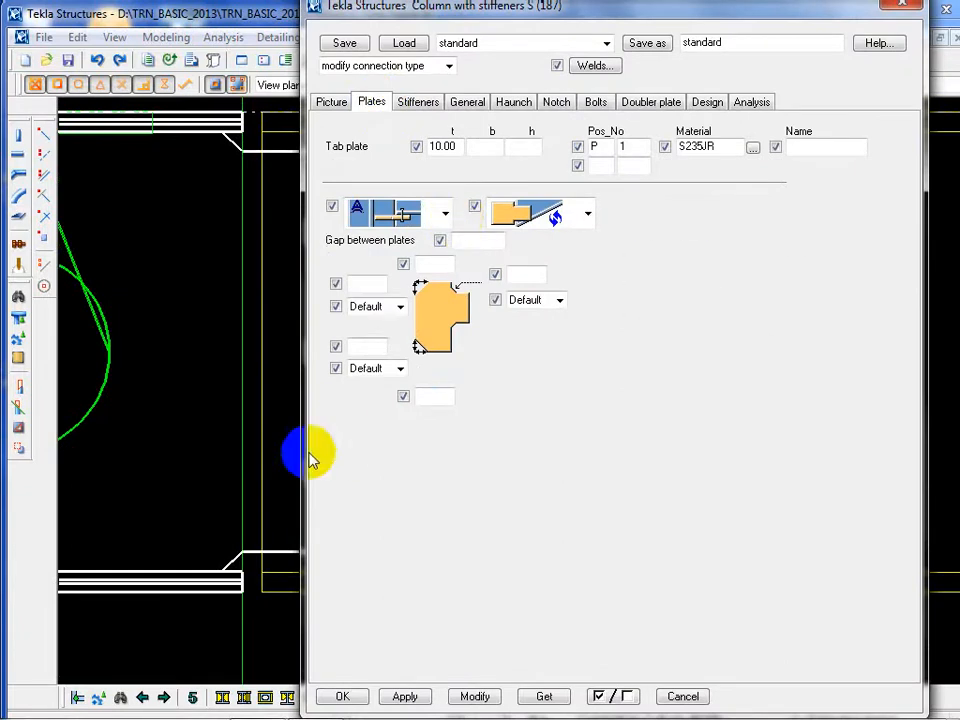
Examine the tab plate's corner chamfers at the column web and stiffeners against the chamfer settings
scroll(210, 444, "down", 4)
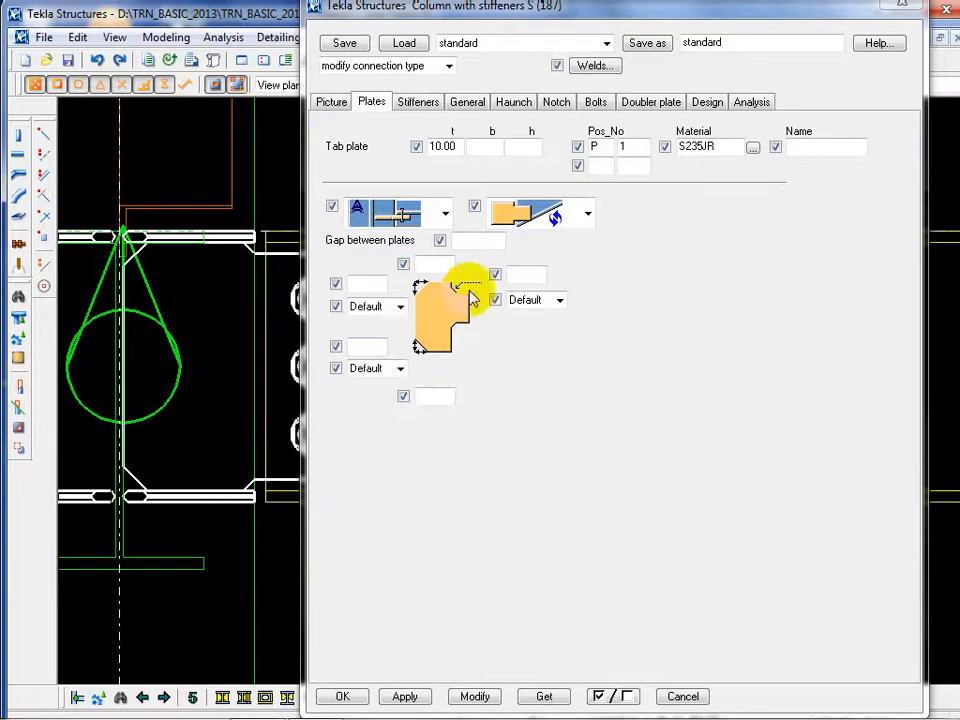
left_click(373, 283)
middle_click_drag(155, 291, 161, 294)
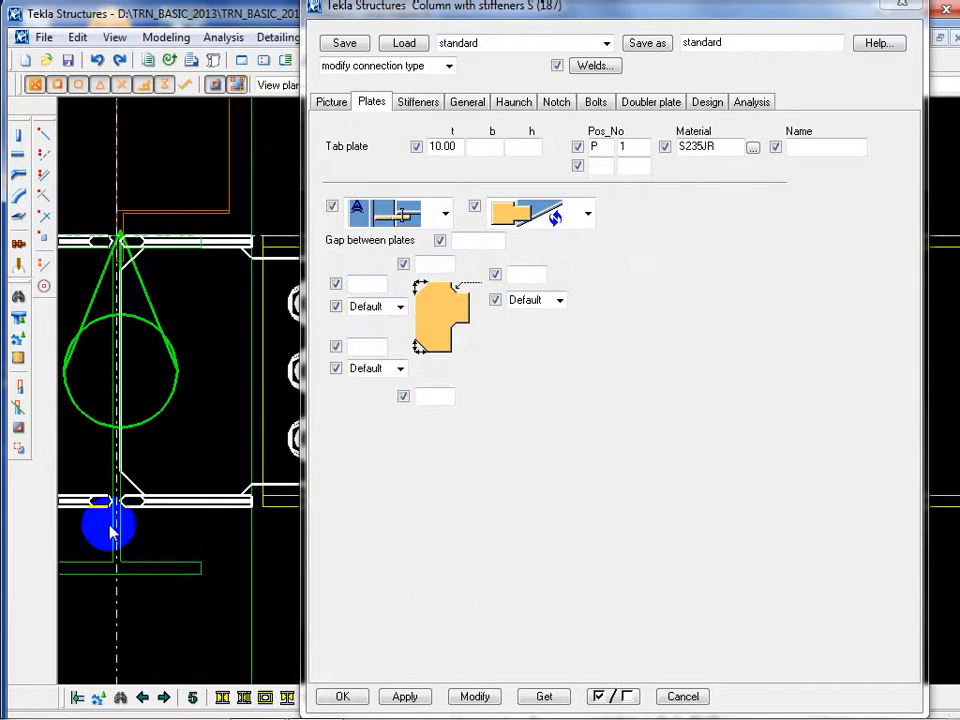
scroll(155, 512, "up", 4)
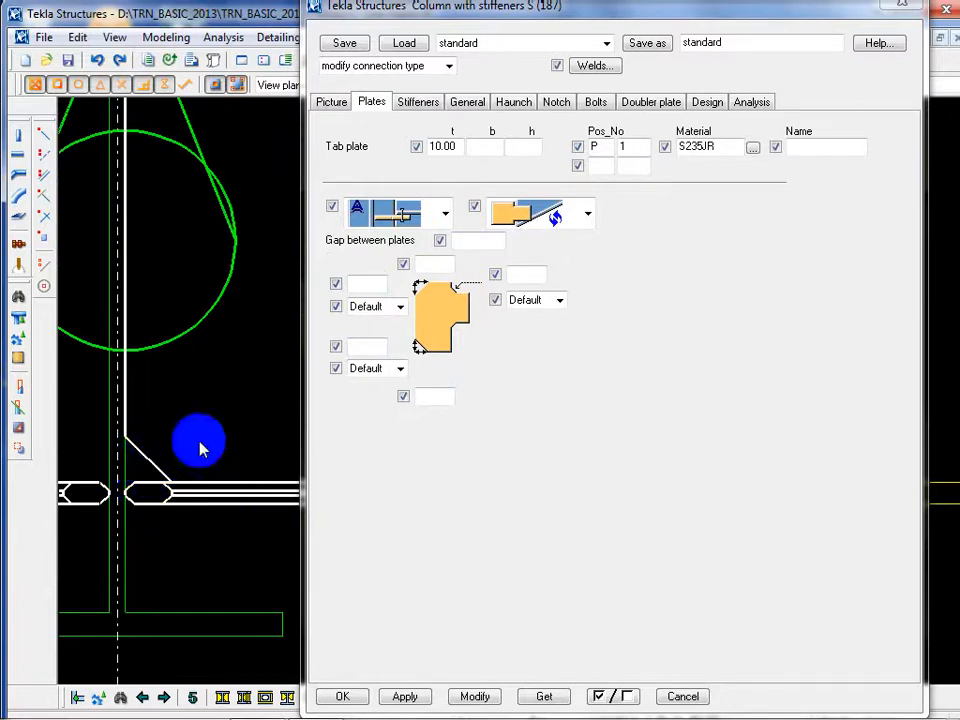
left_click(143, 450)
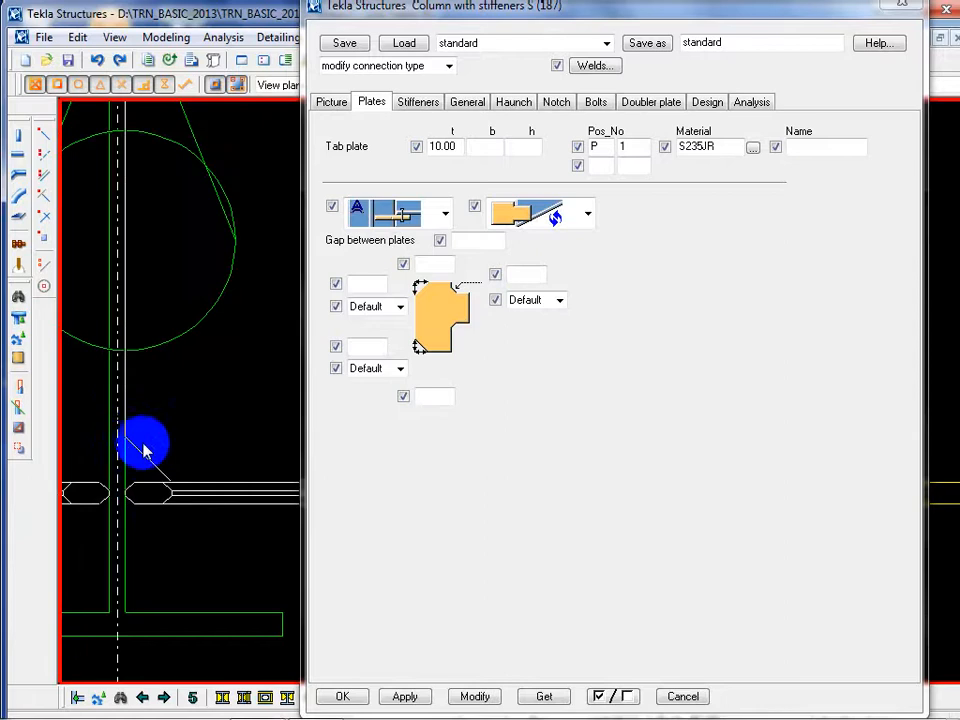
Set the tab plate's upper column-side chamfer to Line, enter 25 by 25 mm for both upper and lower chamfers, and modify the connection
left_click(138, 444)
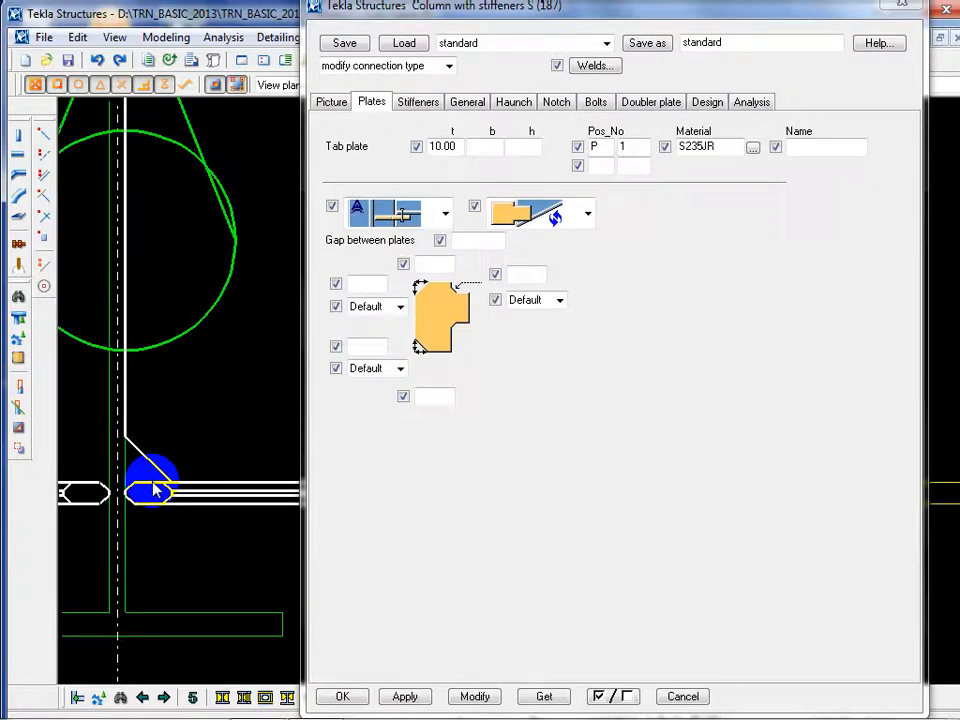
left_click(399, 307)
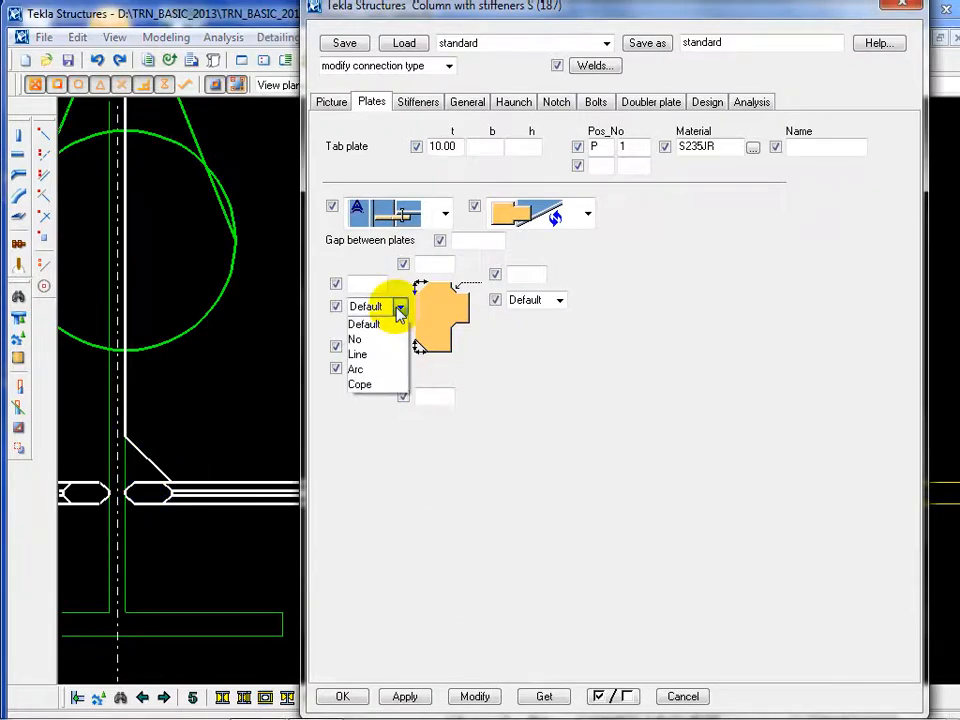
left_click(380, 356)
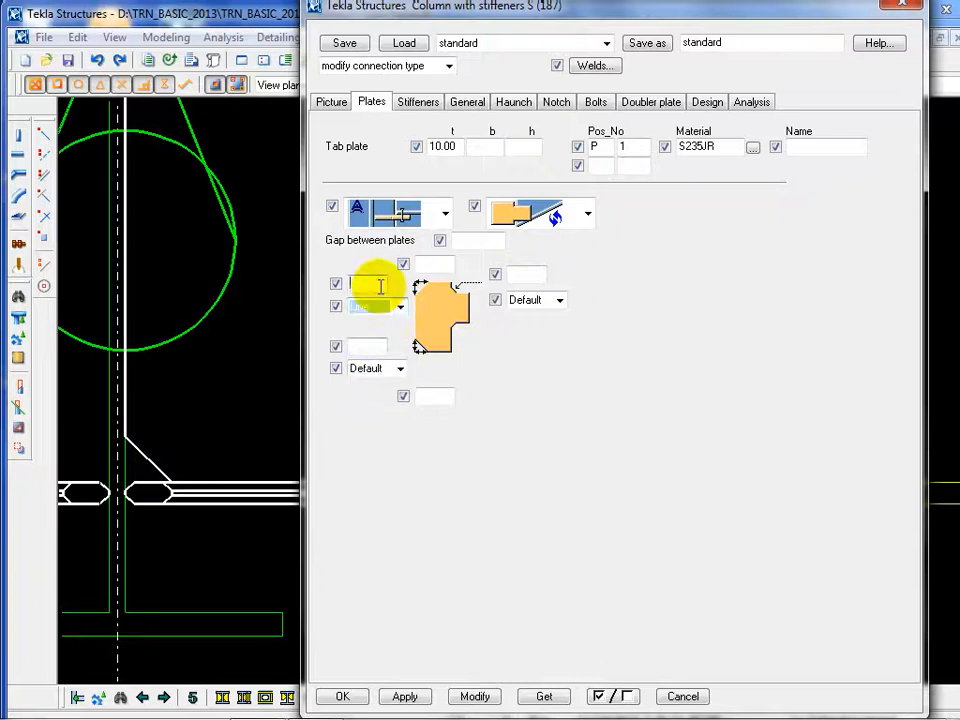
left_click(380, 287)
type("25")
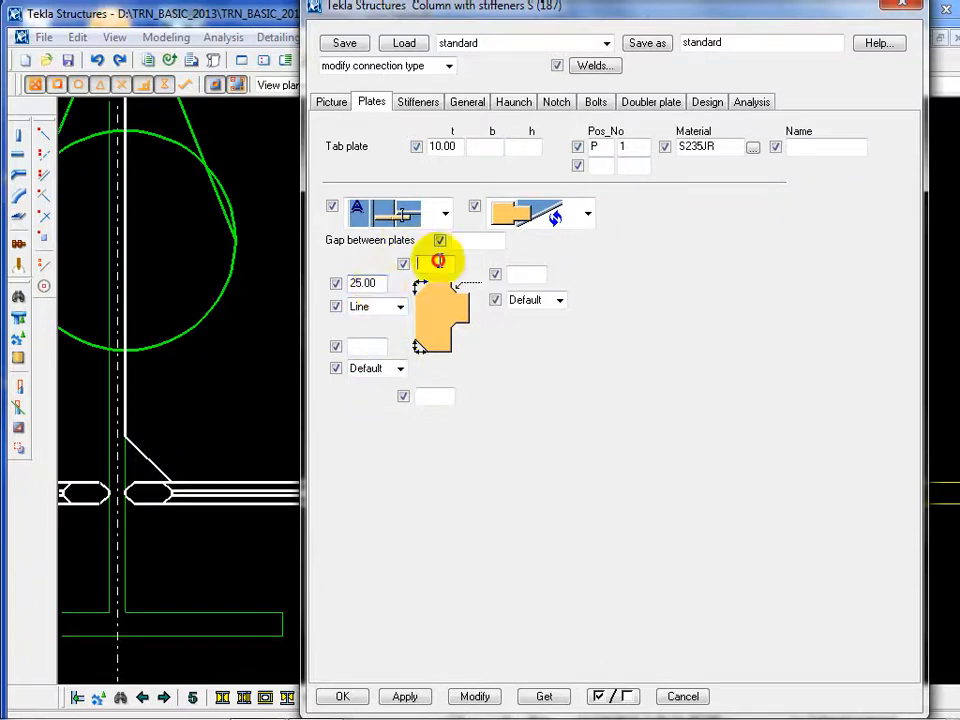
left_click(378, 350)
type("2")
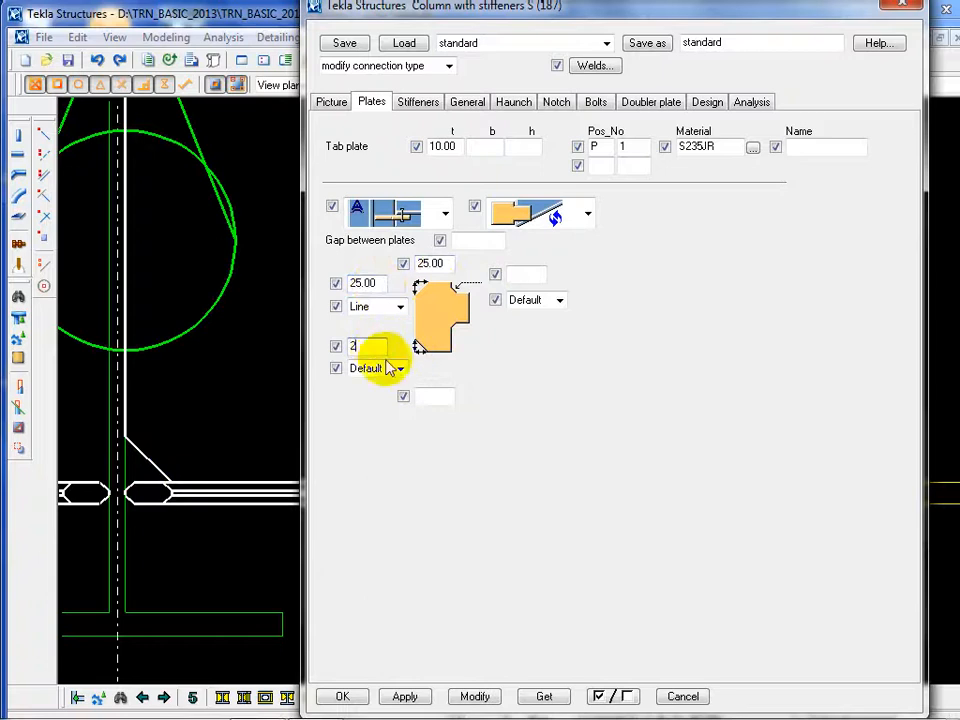
type("5")
left_click(432, 397)
type("25")
left_click(475, 696)
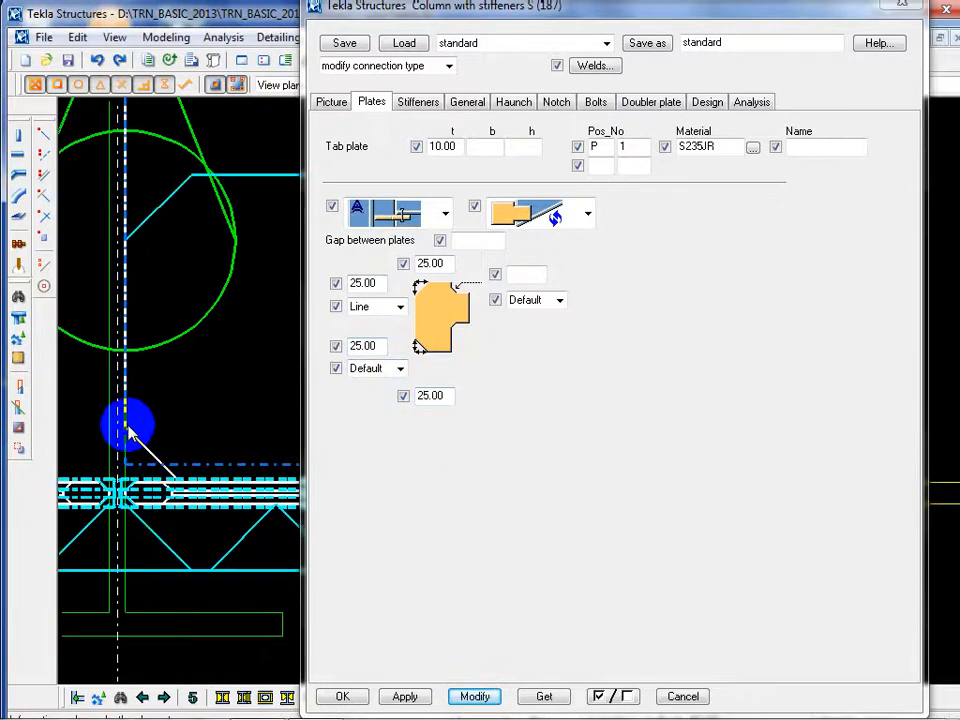
Set the tab plate's lower column-side chamfer type to Line, modify the connection and inspect the chamfer at the stiffener
left_click(403, 373)
left_click(394, 418)
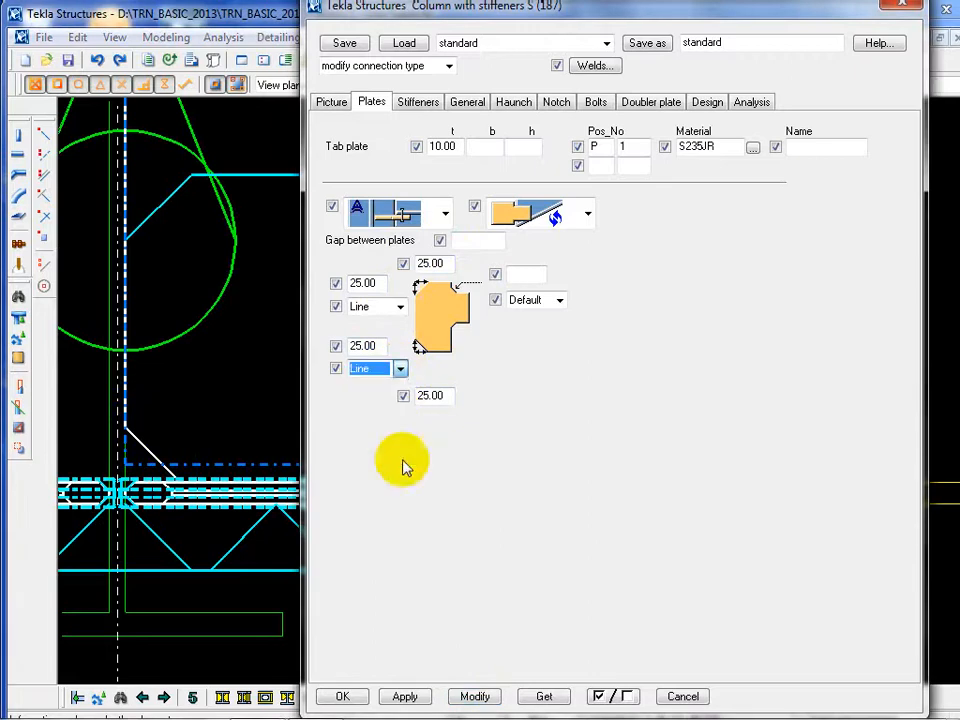
left_click(470, 695)
left_click(139, 476)
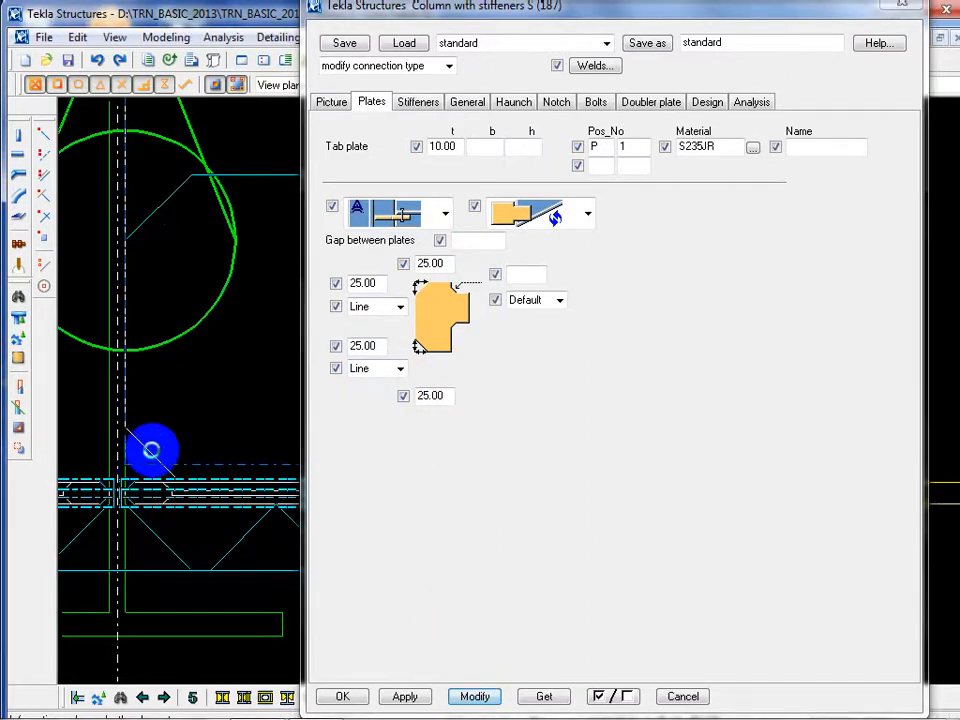
left_click_drag(380, 285, 313, 307)
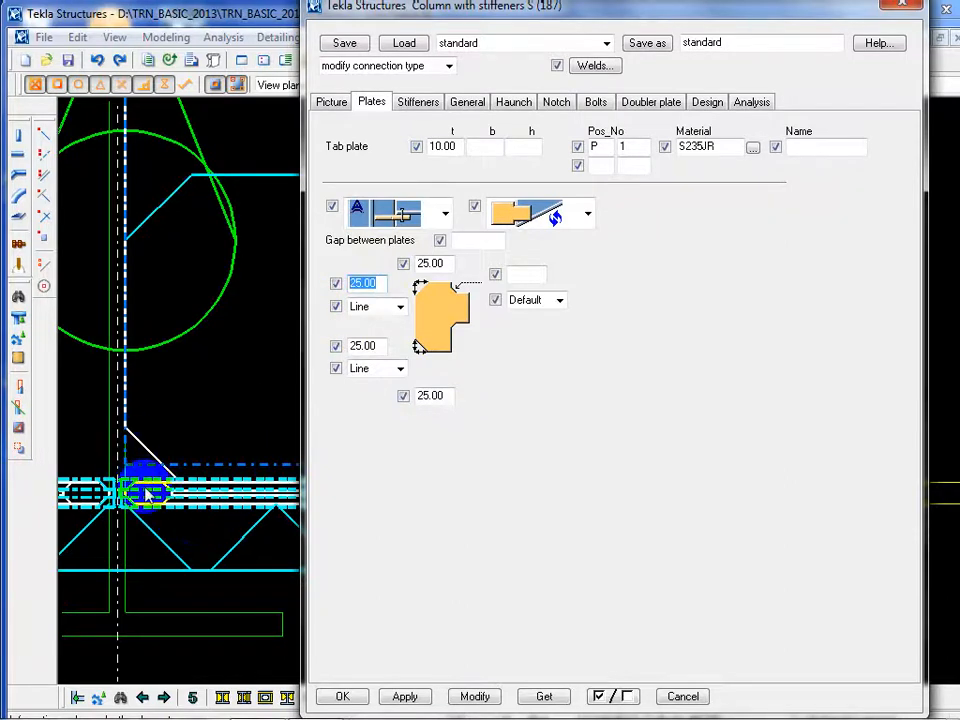
scroll(146, 489, "up", 3)
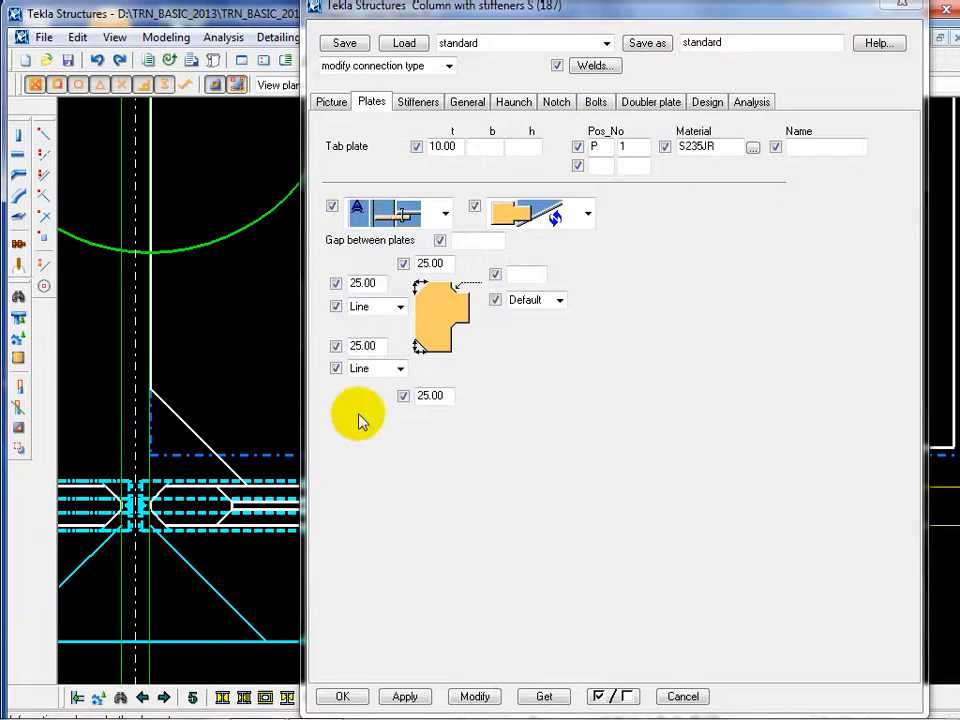
Try the Arc and Cope types on the tab plate's lower column-side chamfer, modifying the connection for each
left_click(398, 370)
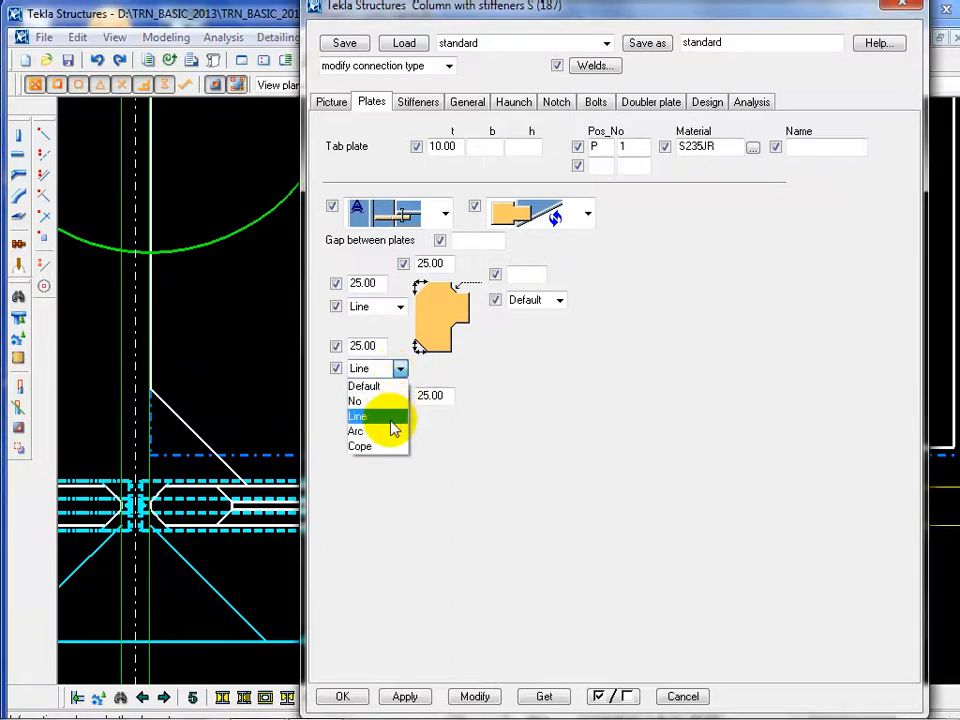
left_click(396, 431)
left_click(475, 697)
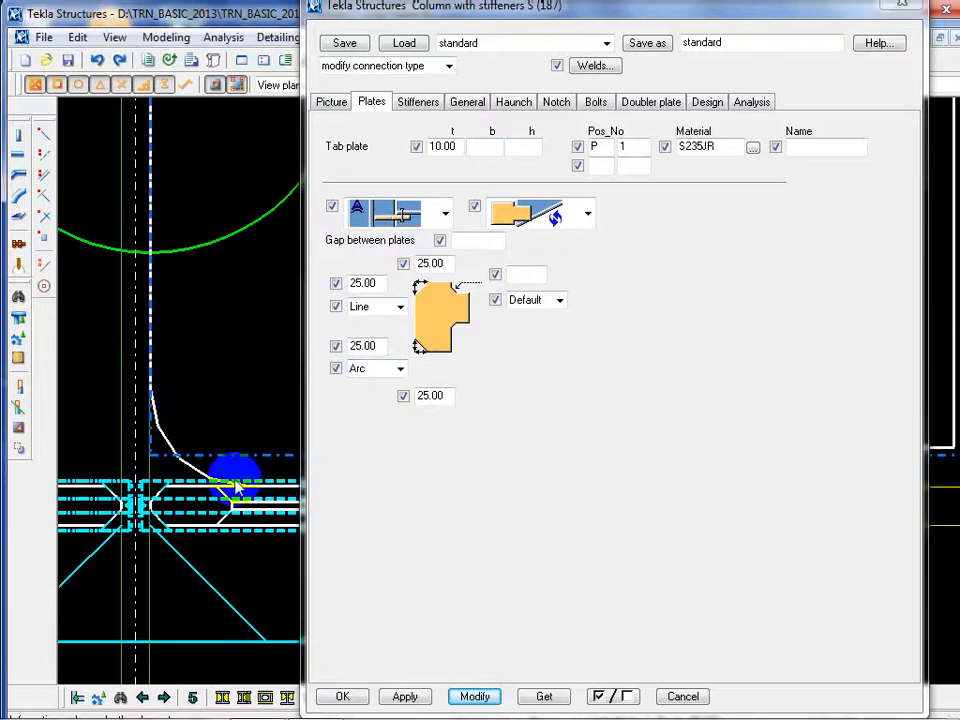
left_click(398, 370)
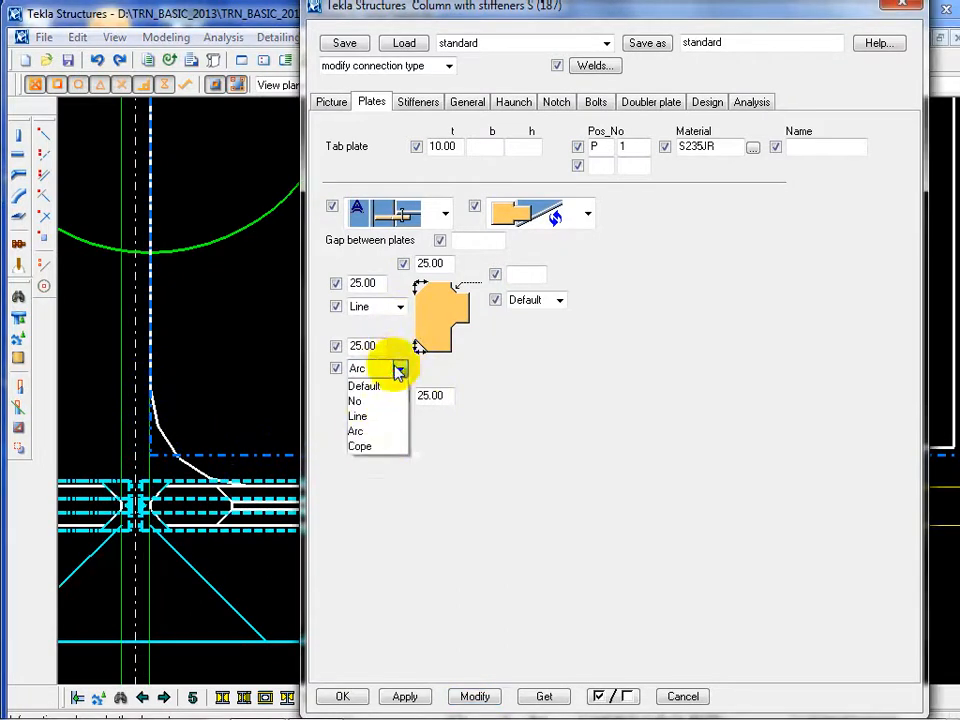
left_click(375, 456)
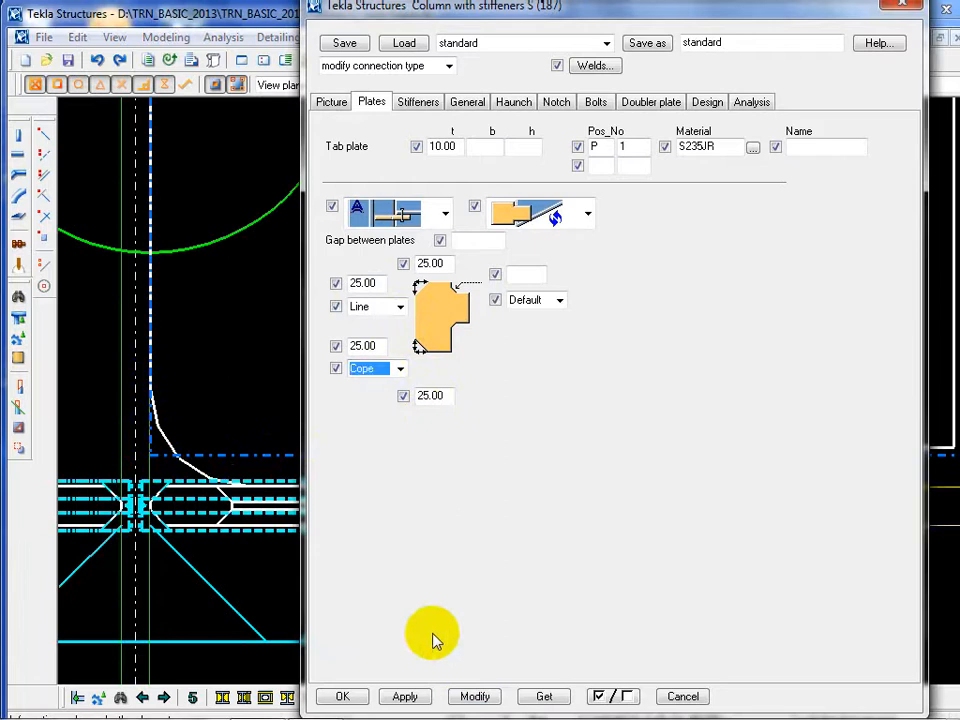
left_click(472, 697)
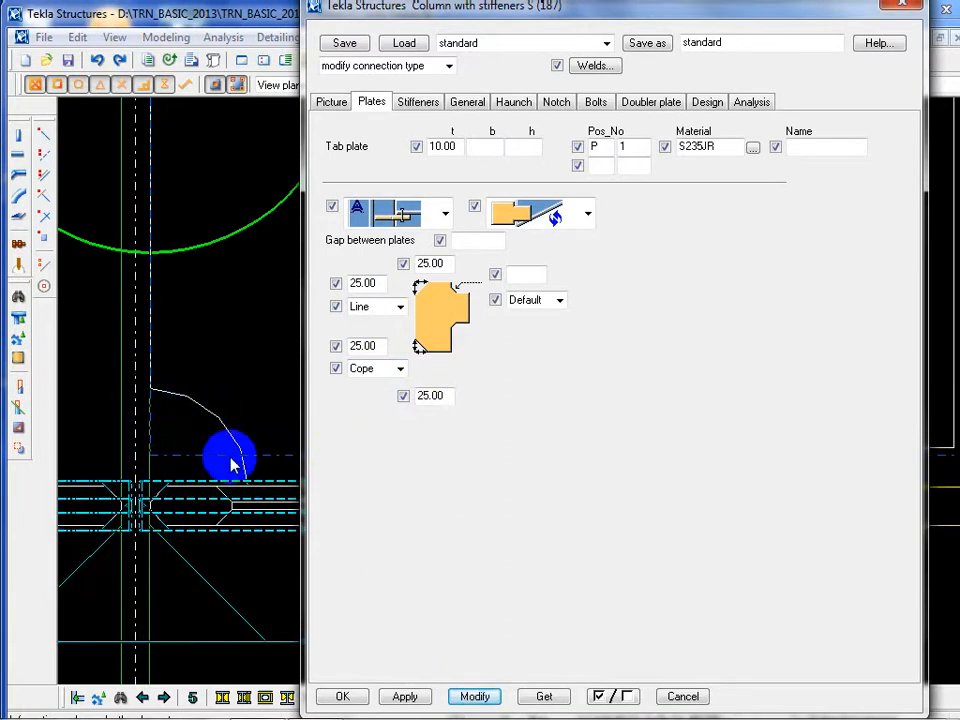
Return the tab plate's lower column-side chamfer type to Line and modify the connection
left_click(379, 370)
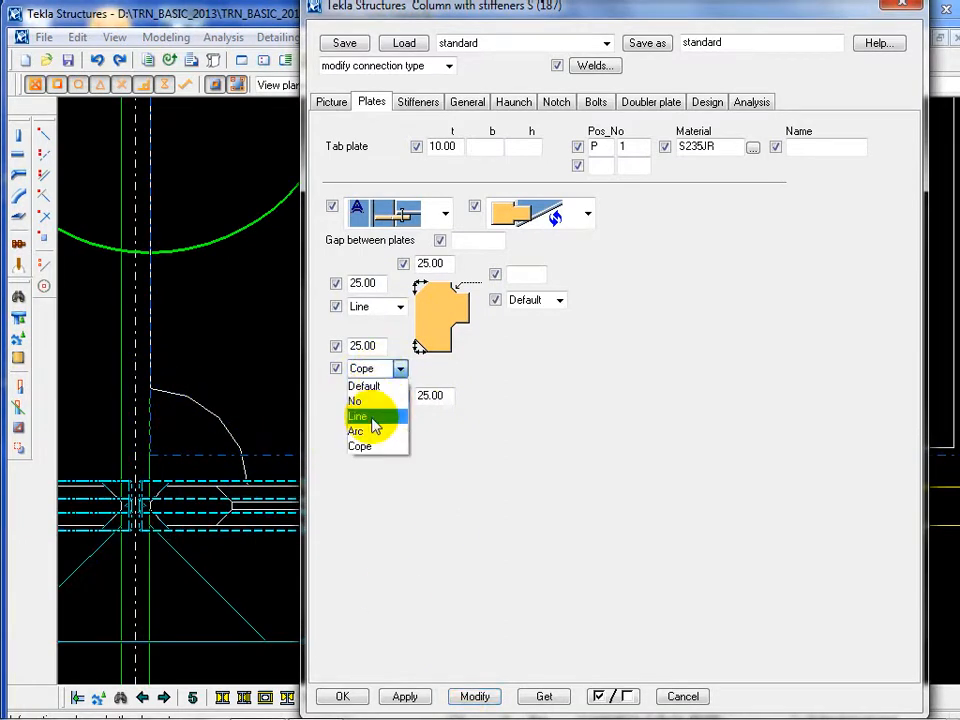
left_click(360, 417)
left_click(485, 697)
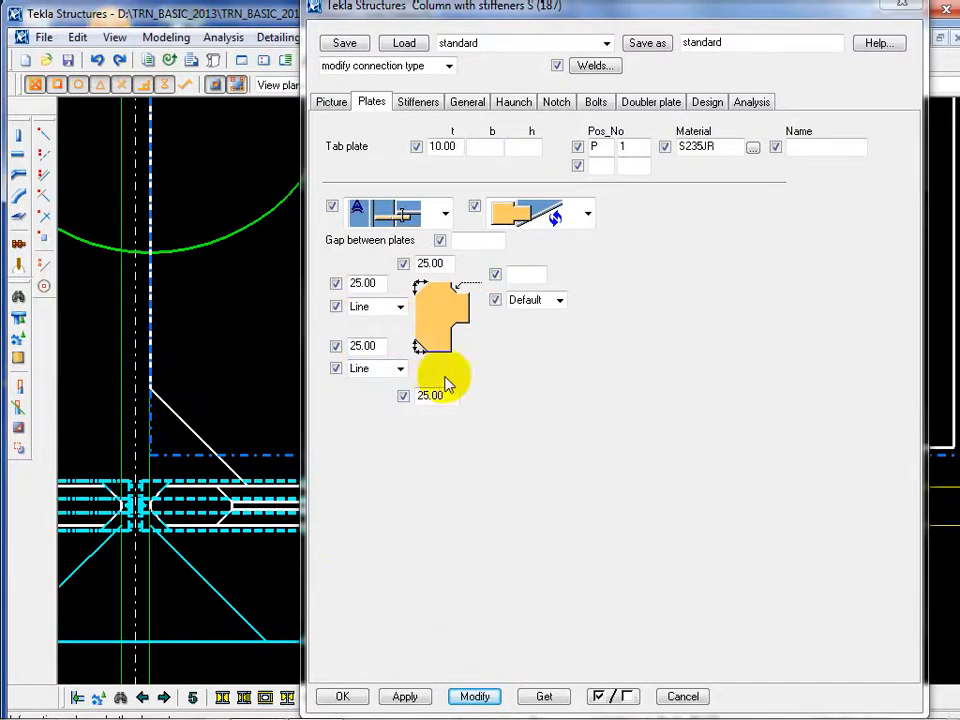
Examine the tab plate's outer corners beside the stiffener ends and the bolt group at the beam web
scroll(75, 445, "down", 3)
scroll(246, 464, "down", 2)
middle_click_drag(247, 456, 47, 442)
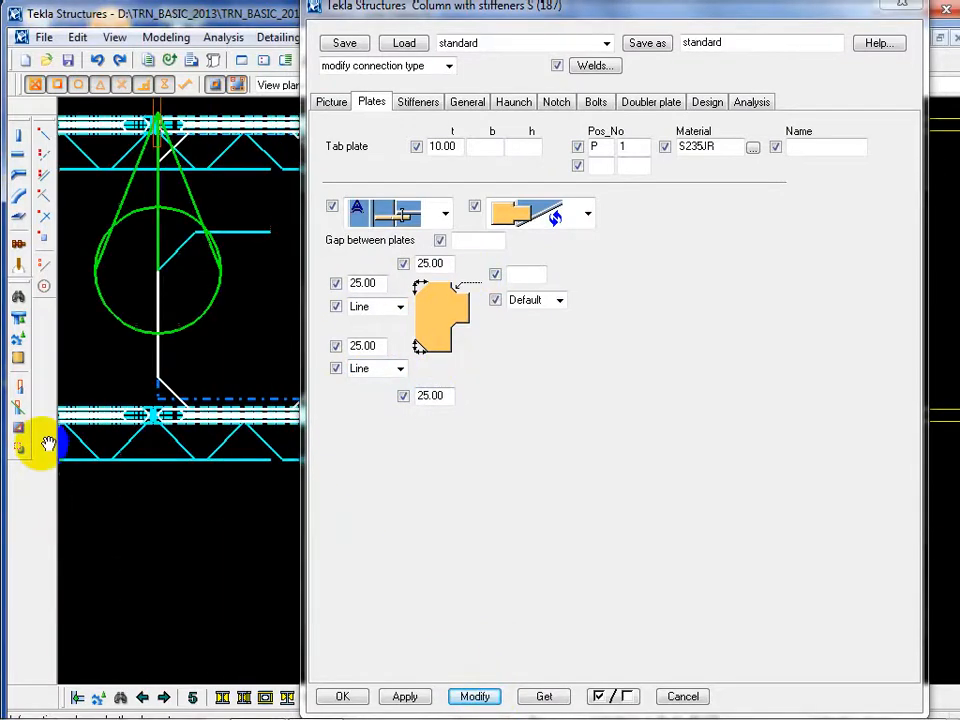
middle_click_drag(195, 448, 88, 460)
scroll(229, 438, "up", 4)
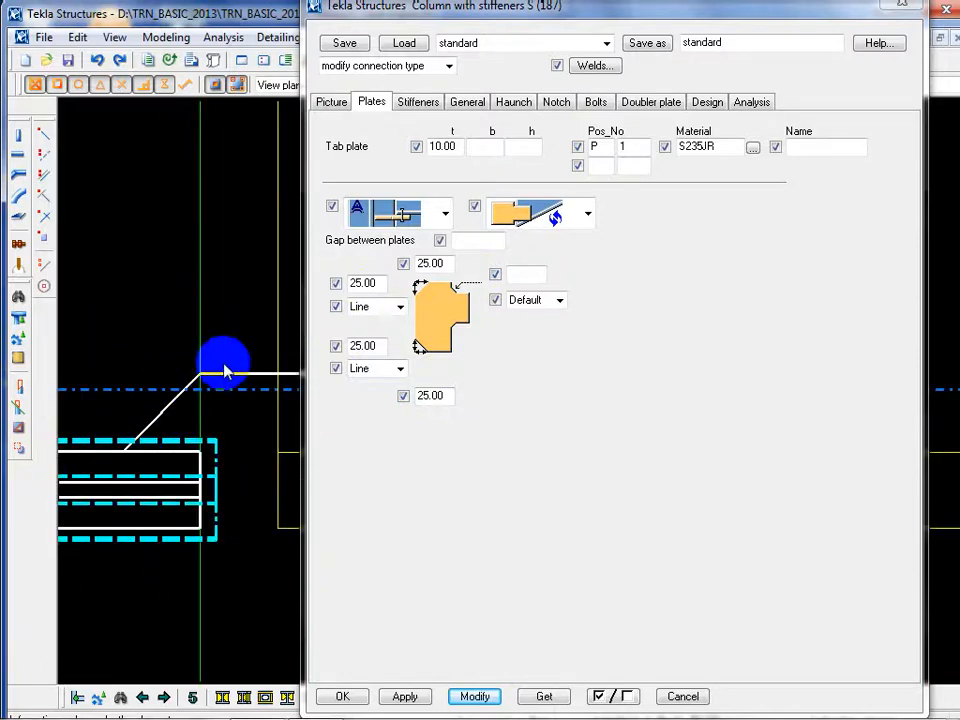
left_click(221, 410)
scroll(221, 410, "down", 6)
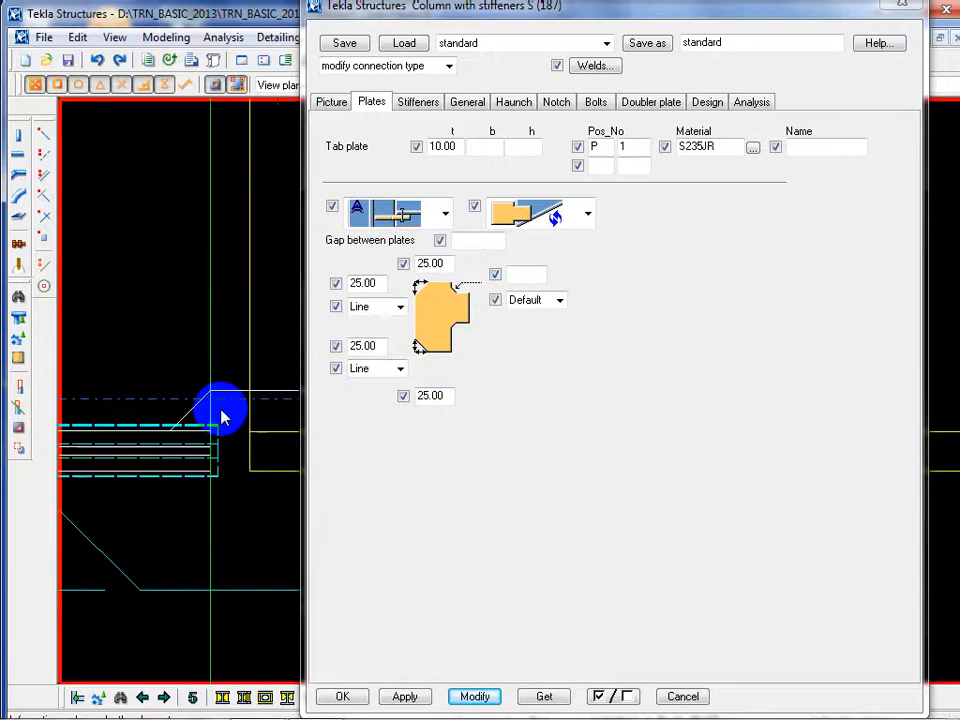
middle_click_drag(221, 421, 112, 467)
left_click(207, 400)
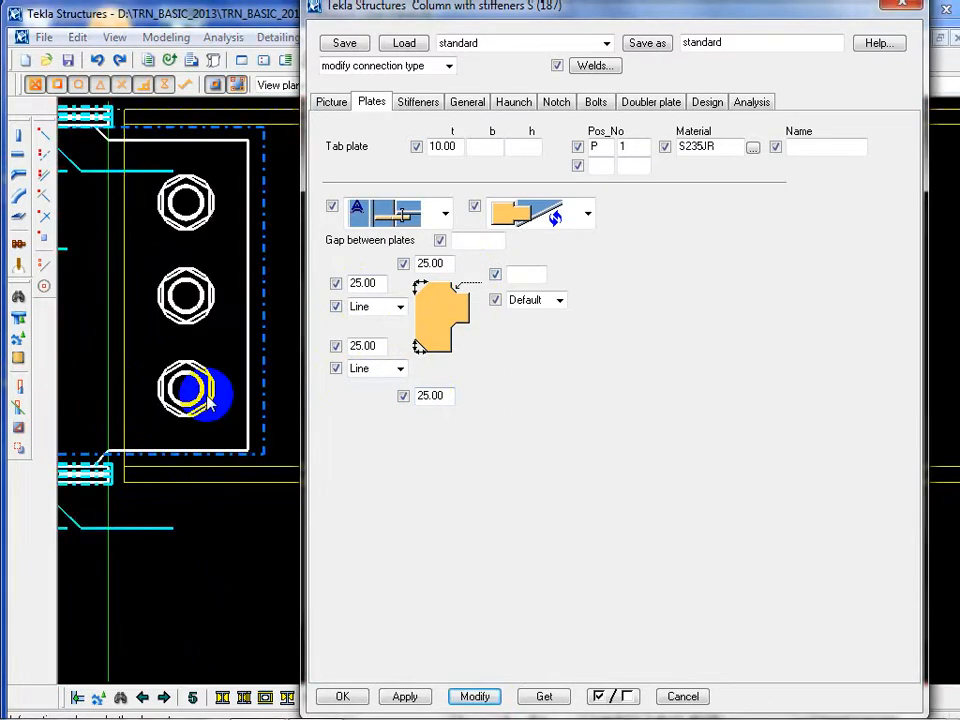
Set the number of vertical bolts in the tab plate connection to 2 and modify the connection
left_click(595, 102)
double_click(588, 373)
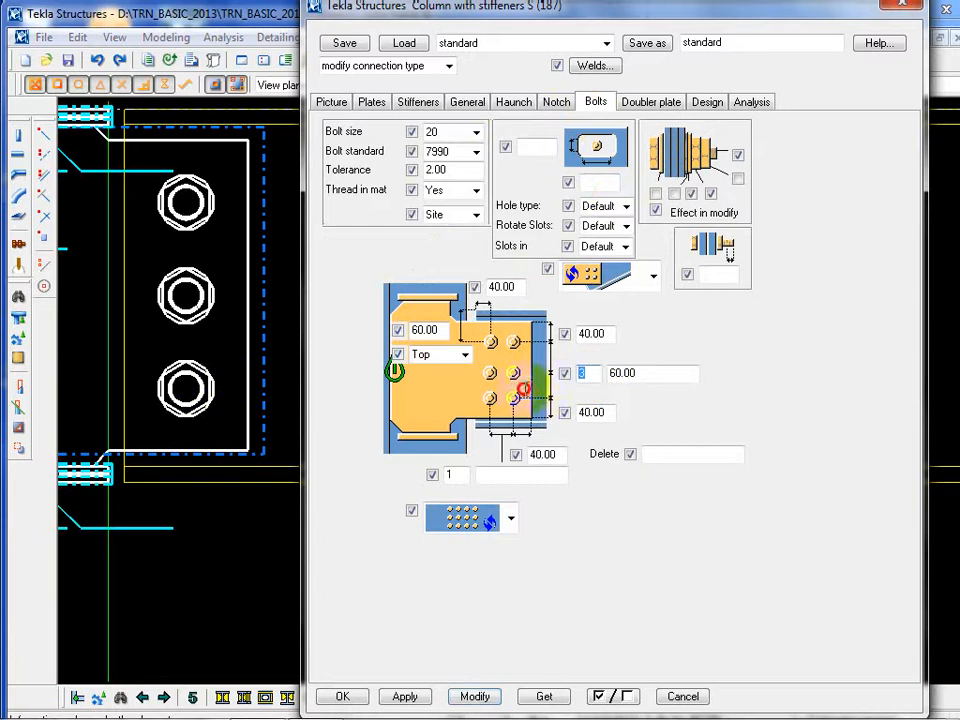
type("2")
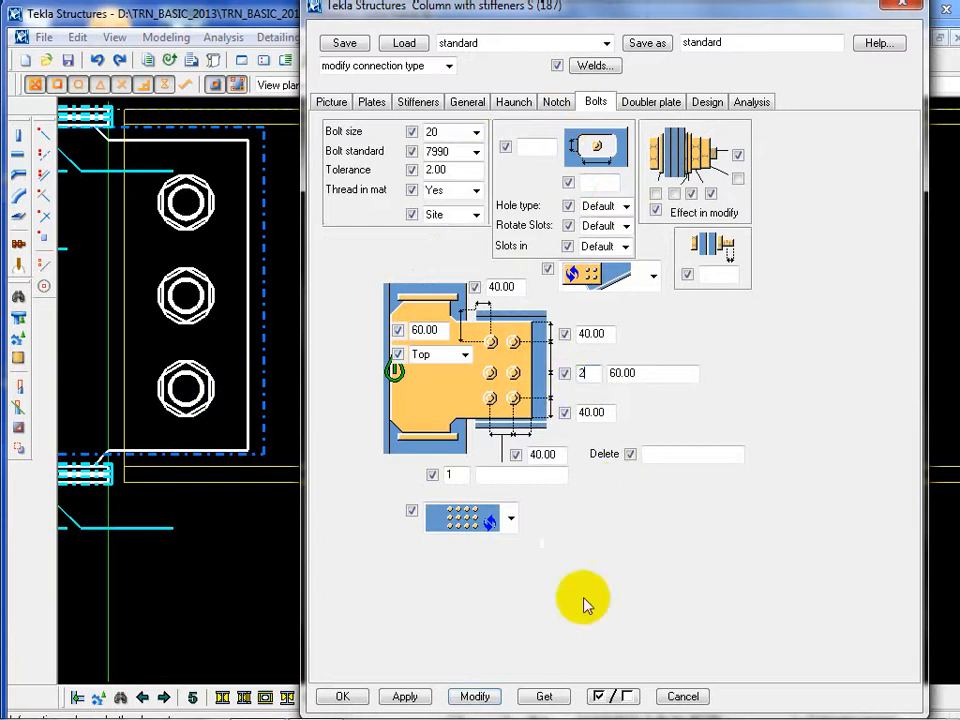
left_click(473, 696)
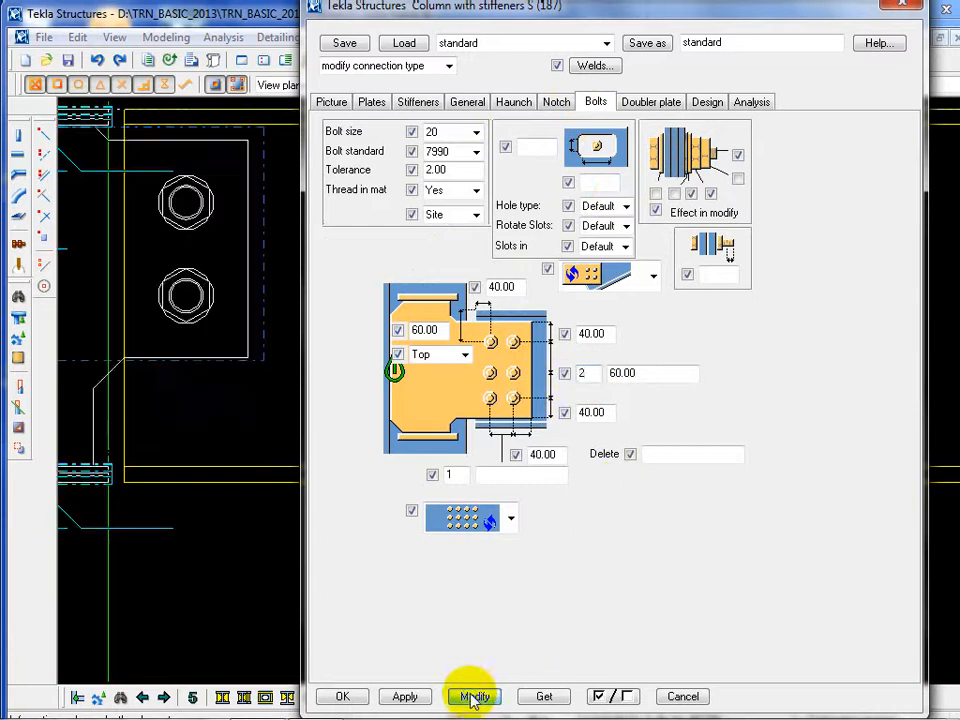
Set the bolt group's vertical position reference to Middle
left_click(464, 355)
left_click(430, 424)
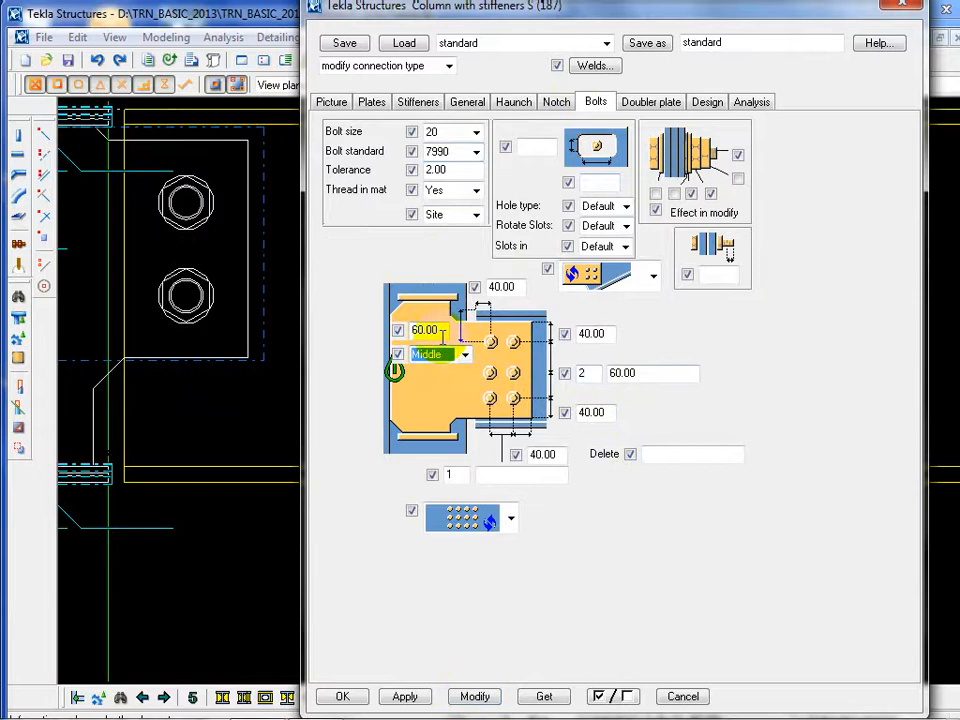
Clear the vertical bolt edge distance, keeping the Middle reference, and apply the change to the connection
key("Delete")
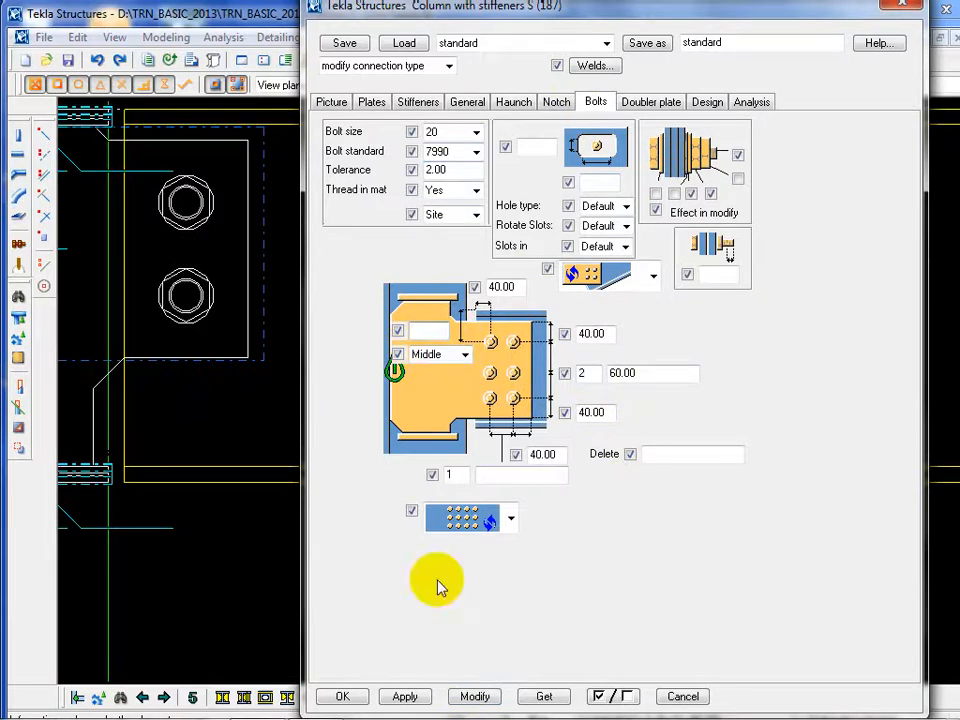
left_click(475, 696)
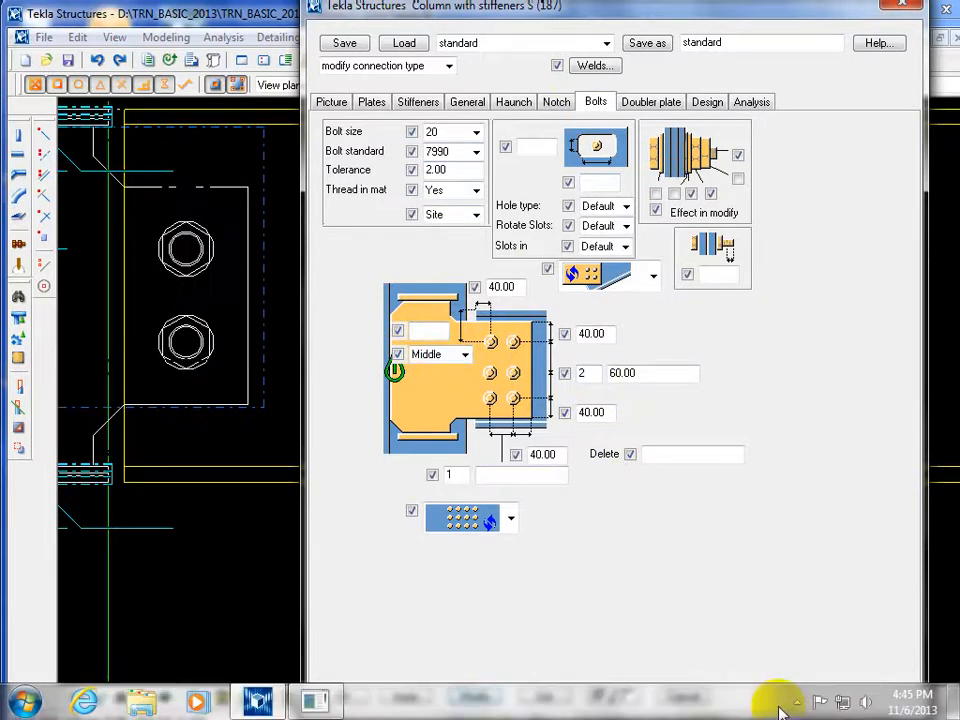
Set the tab plate's inner corner chamfer type to No and apply it to the connection
left_click(373, 103)
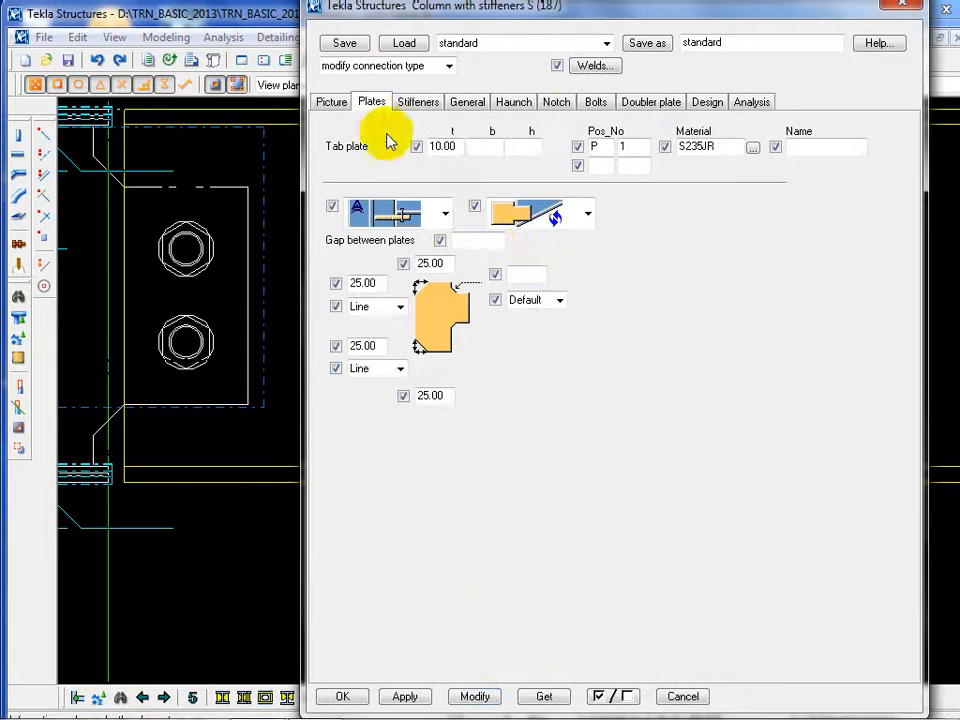
left_click(540, 302)
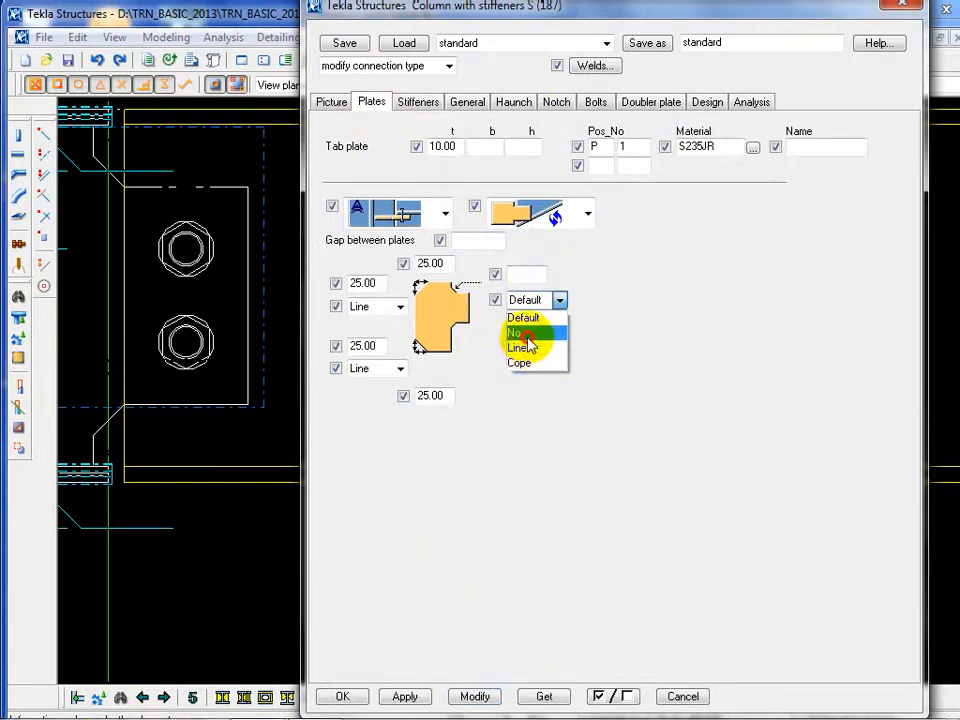
left_click(514, 332)
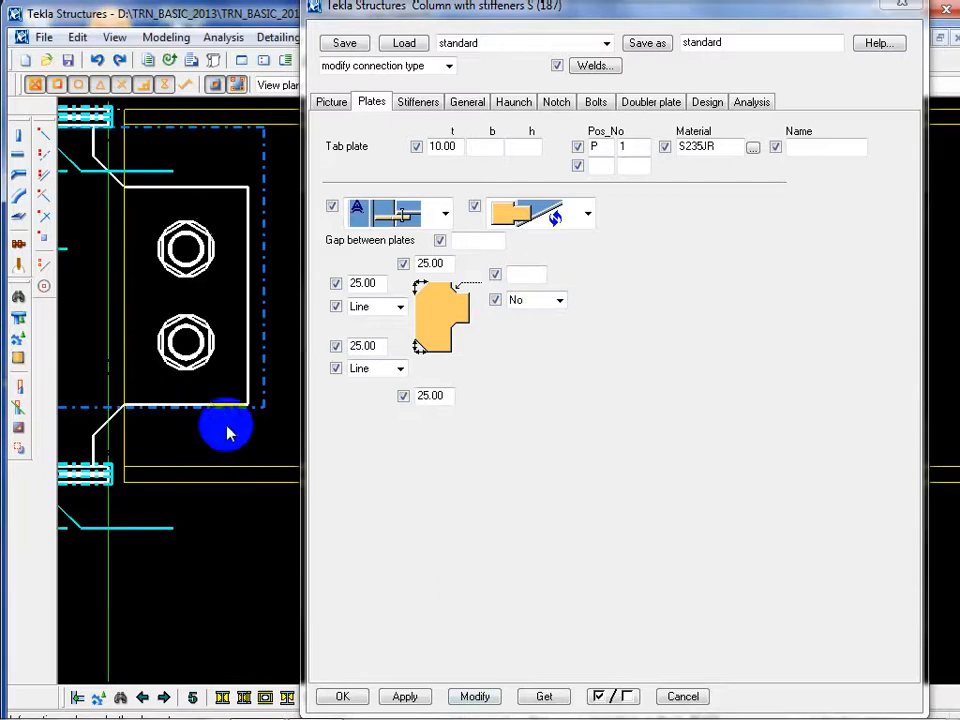
left_click(474, 696)
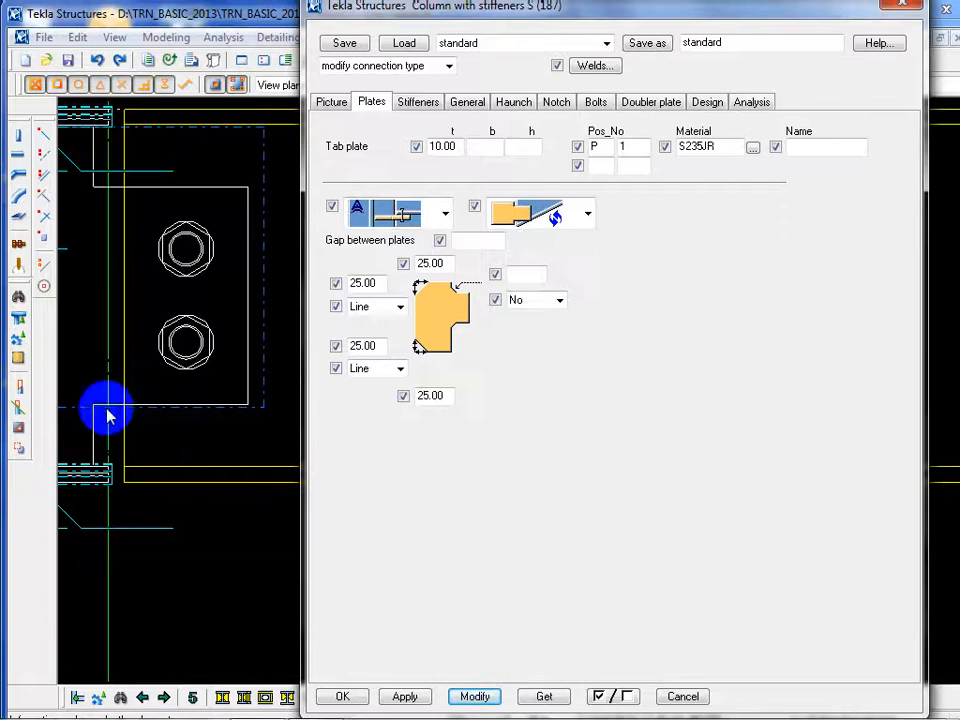
Set the tab plate's inner corner chamfer type to Cope and update the connection
left_click(559, 300)
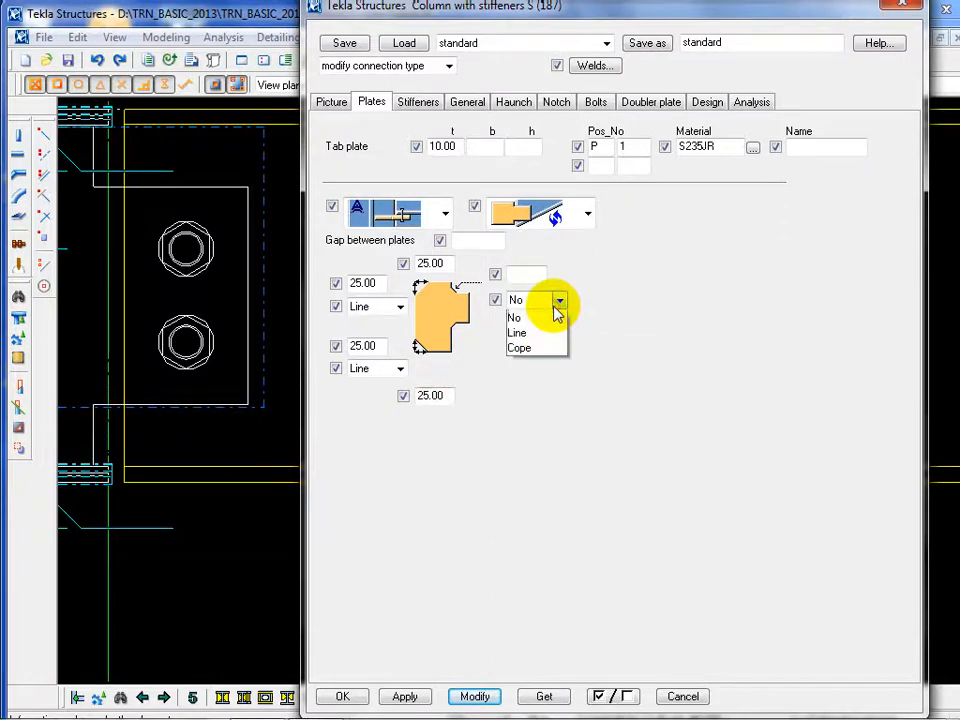
left_click(536, 363)
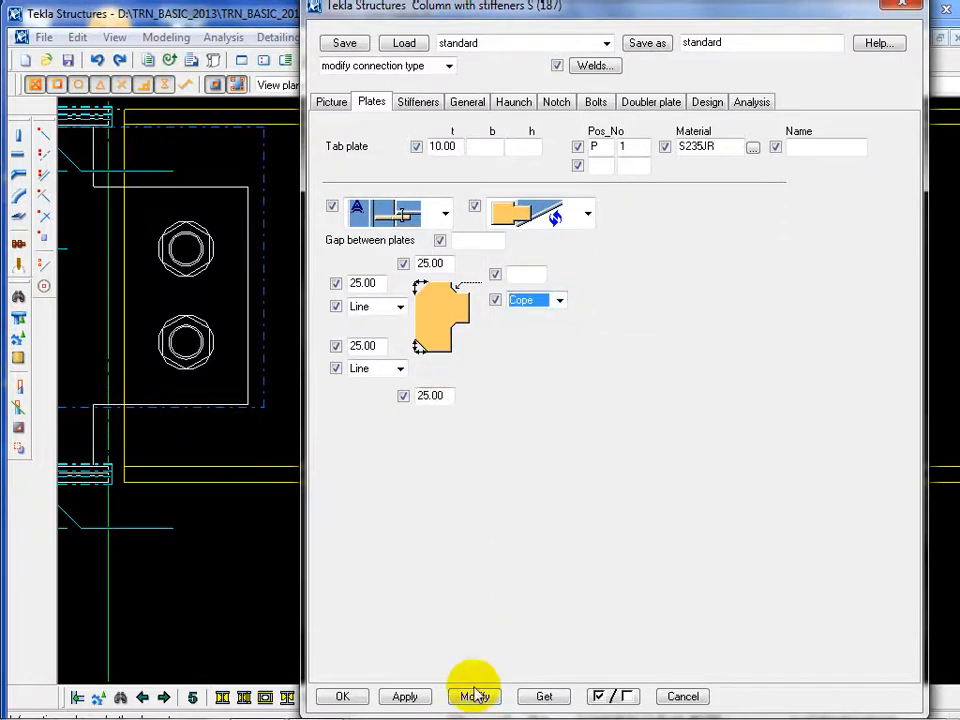
left_click(475, 693)
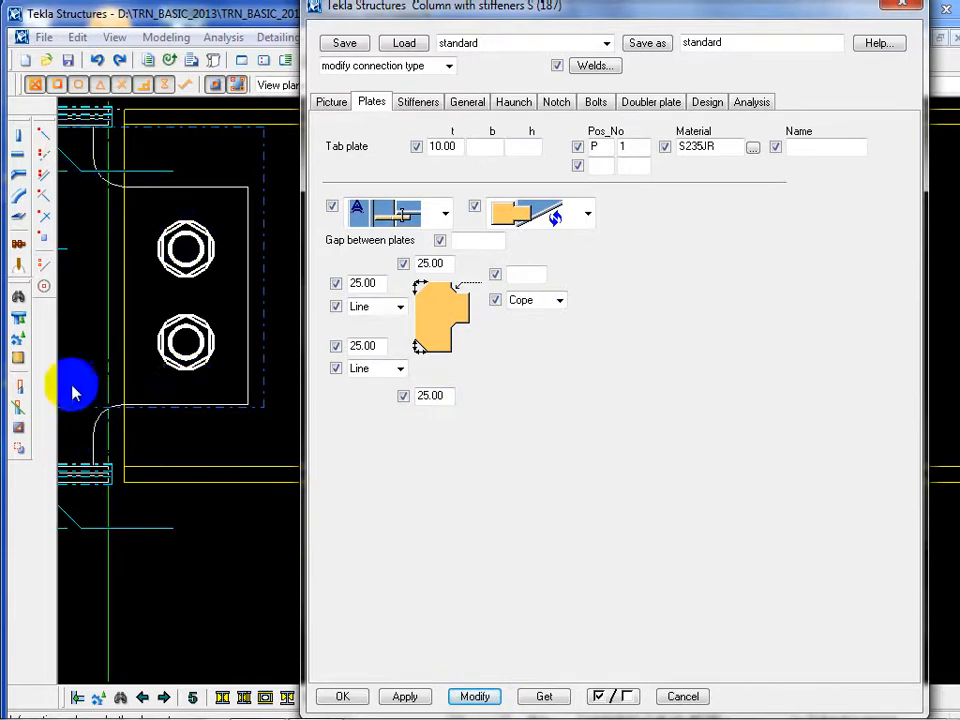
Switch the tab plate's inner corner chamfer type to Line and update the connection
left_click(555, 301)
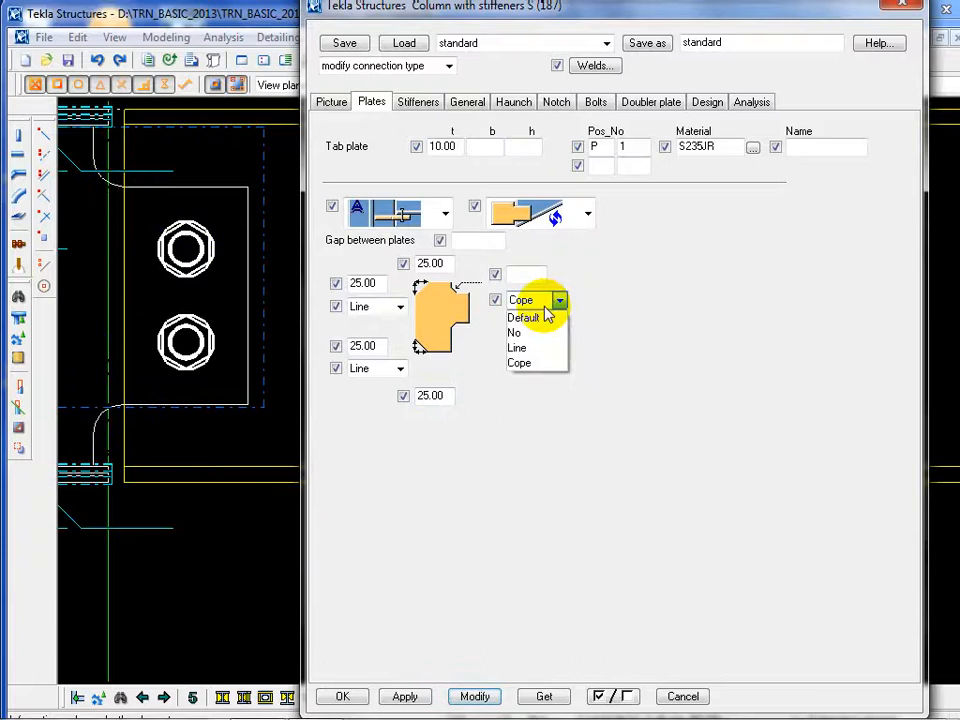
left_click(540, 345)
left_click(480, 697)
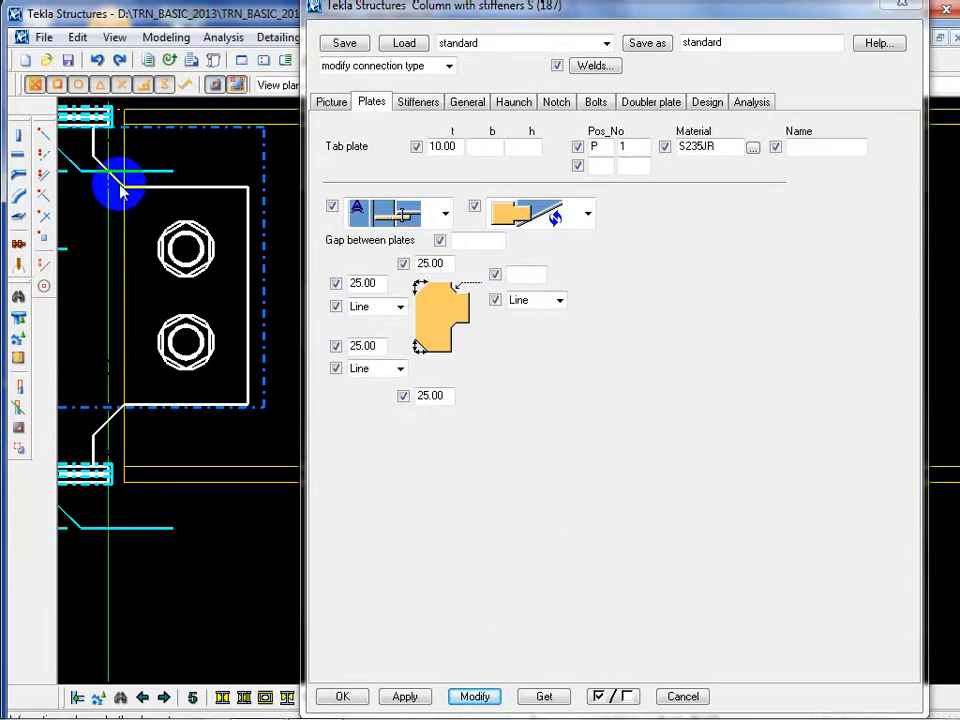
Give the tab plate's inner corners a Cope chamfer of 25 mm and apply it to the connection
left_click(556, 302)
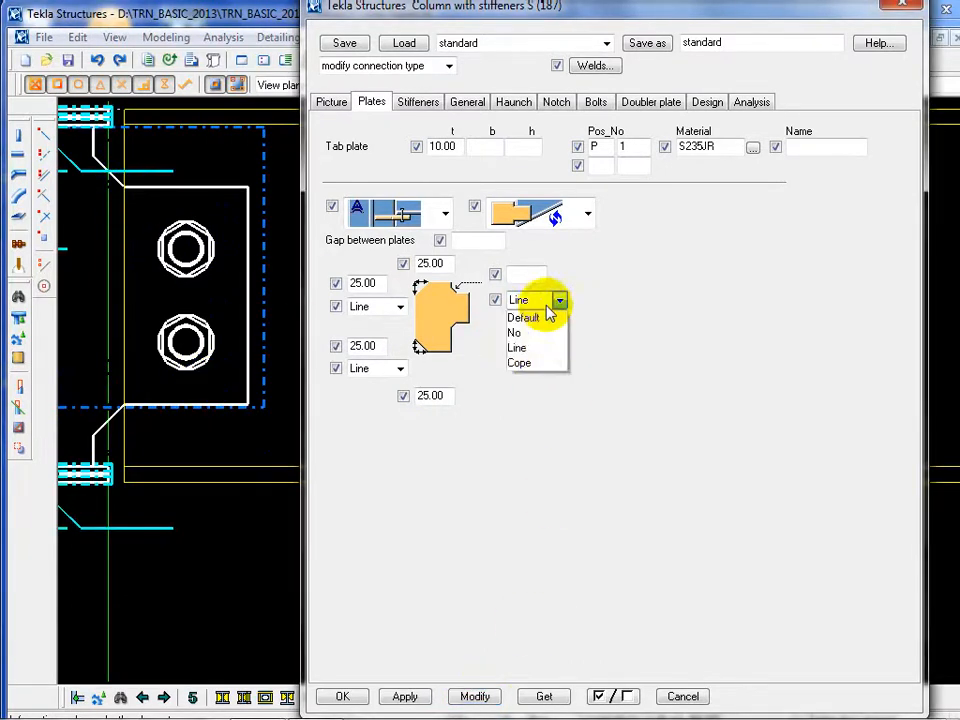
left_click(536, 363)
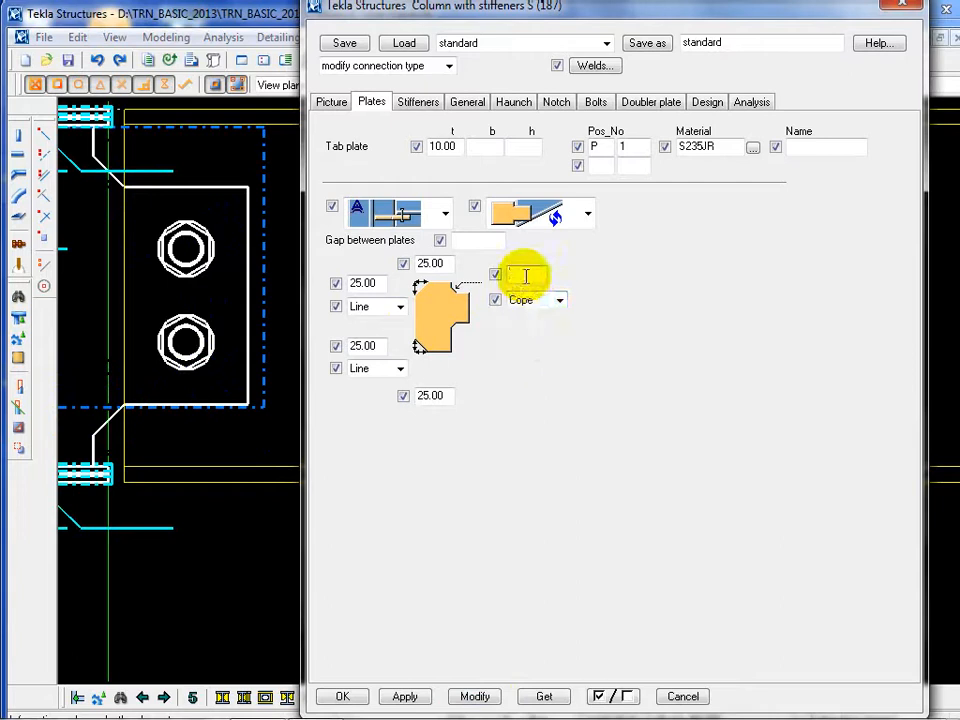
left_click(518, 274)
type("25")
left_click(474, 694)
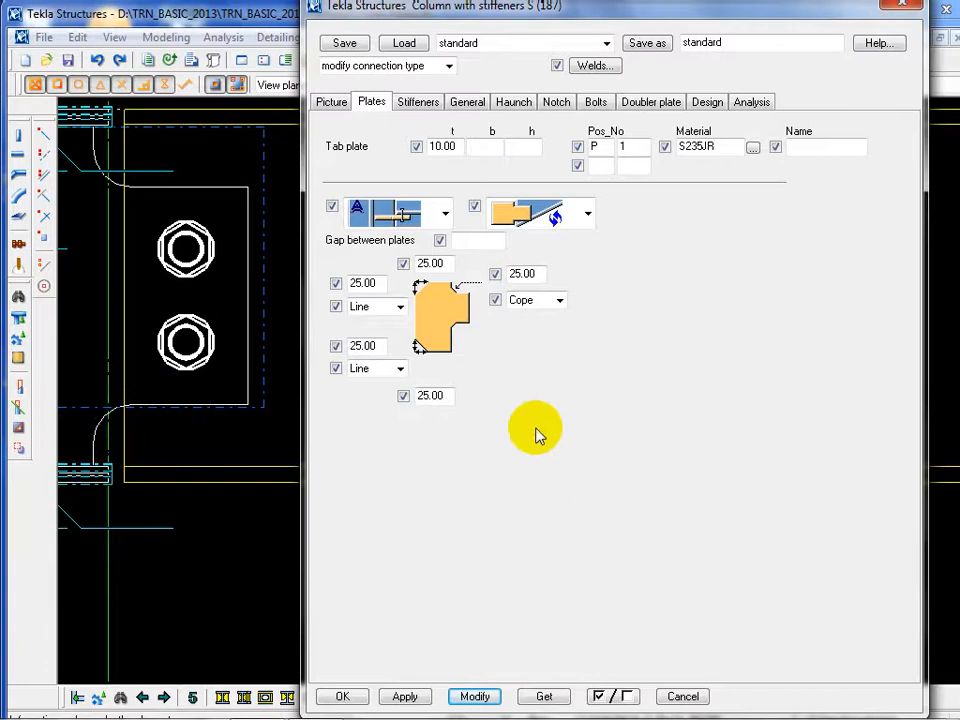
Set the thickness of the top and bottom stiffeners, near side and far side, to 10 mm
scroll(206, 347, "down", 3)
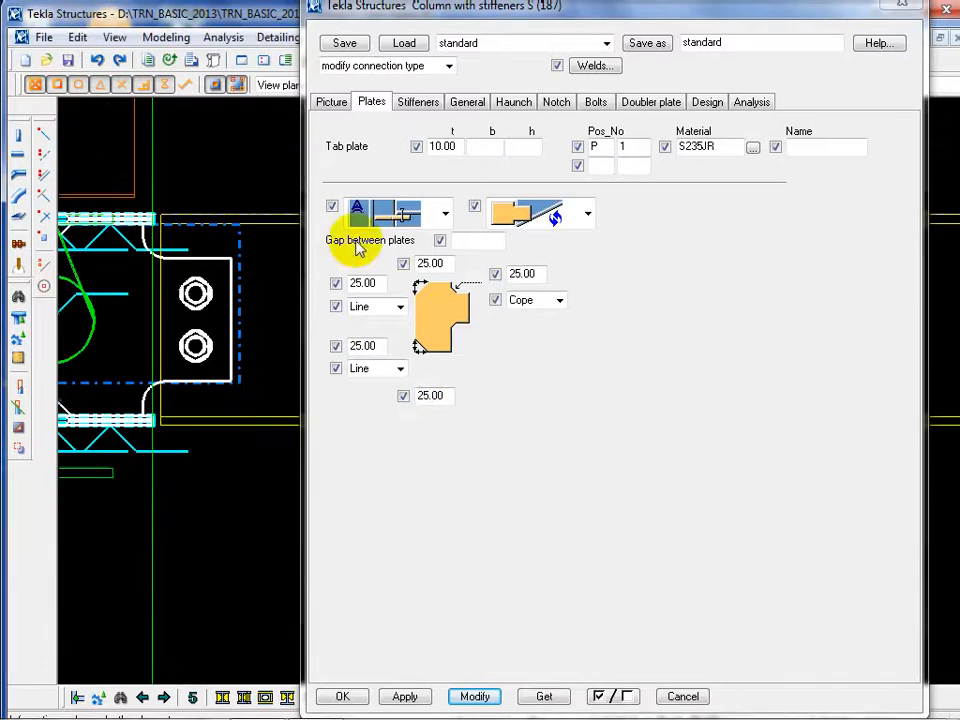
left_click(417, 102)
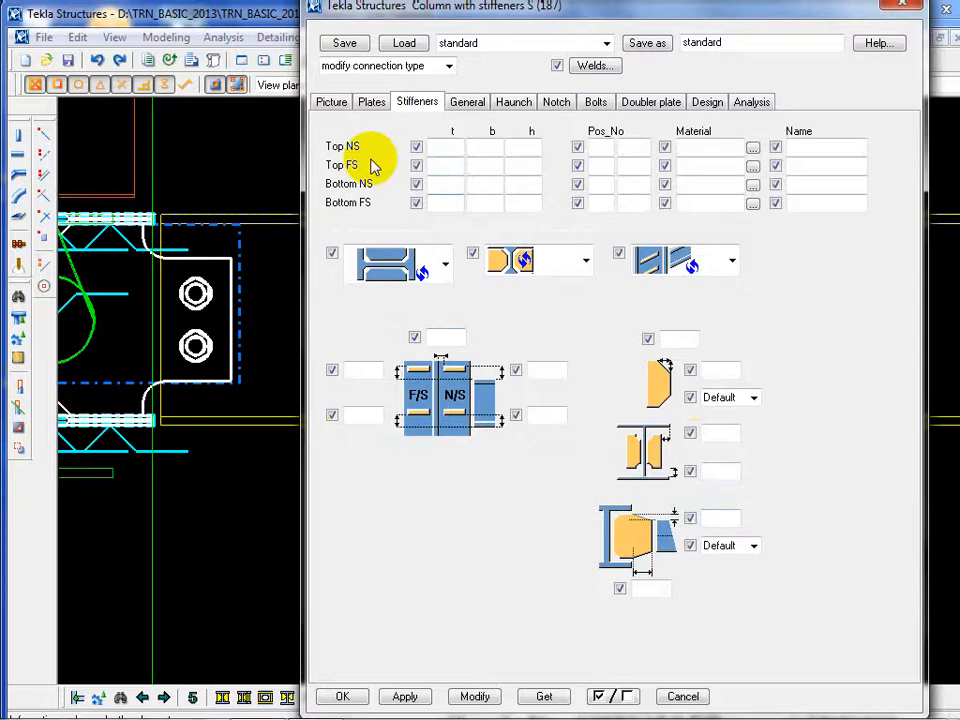
left_click(369, 101)
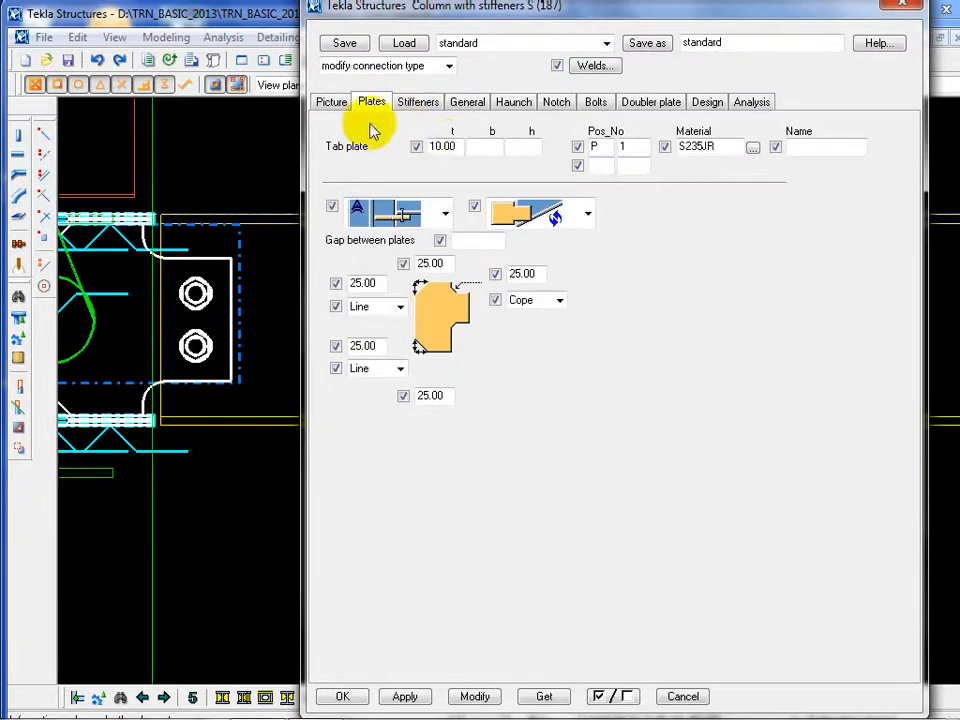
left_click(417, 102)
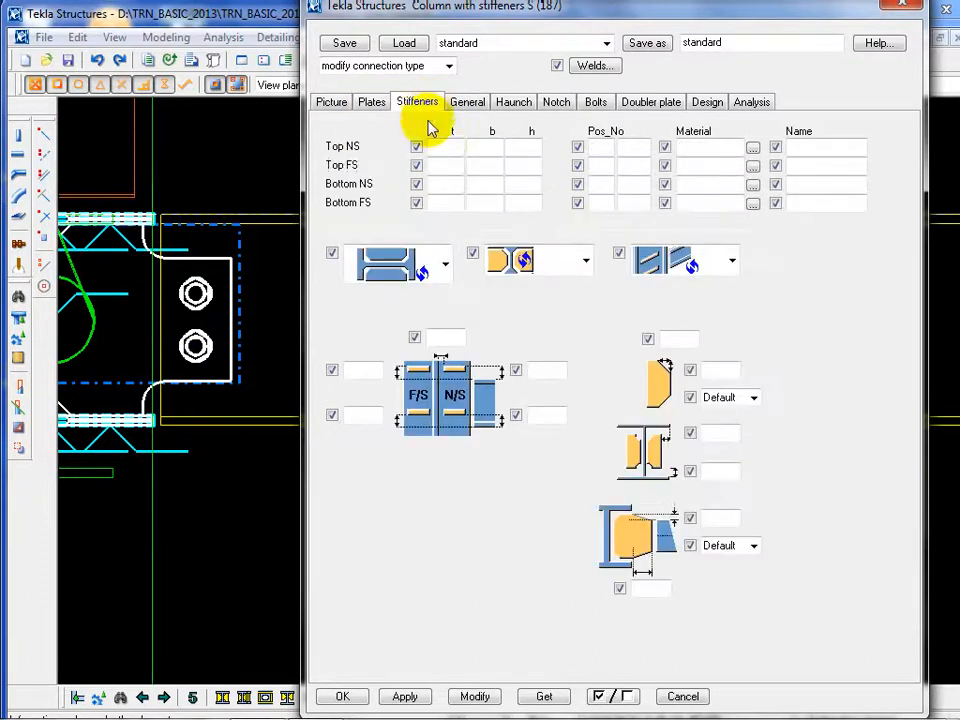
left_click(444, 147)
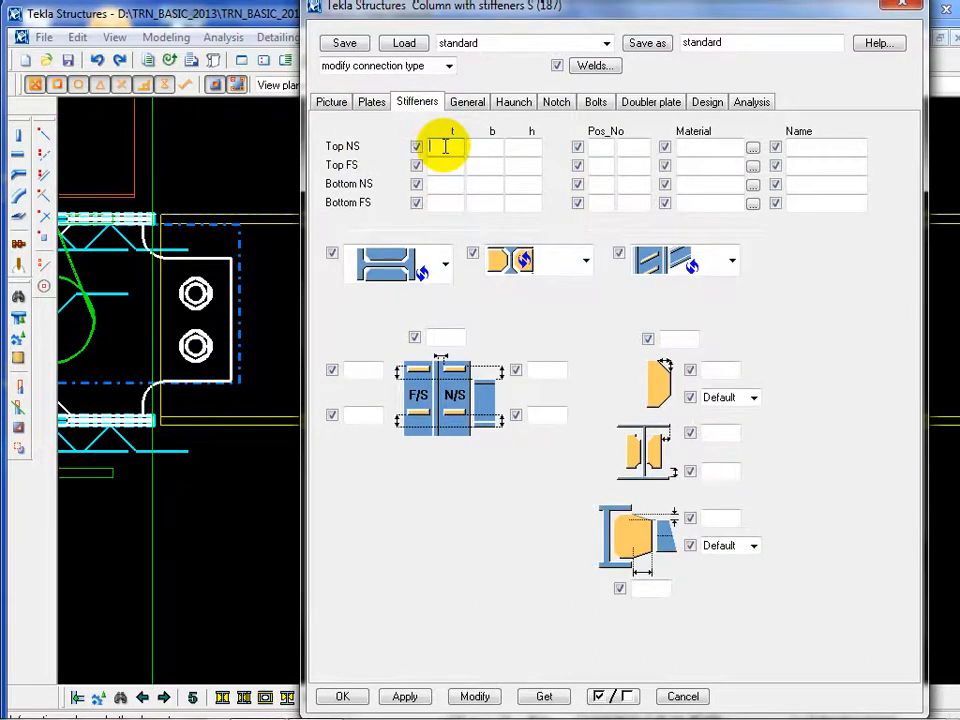
type("10")
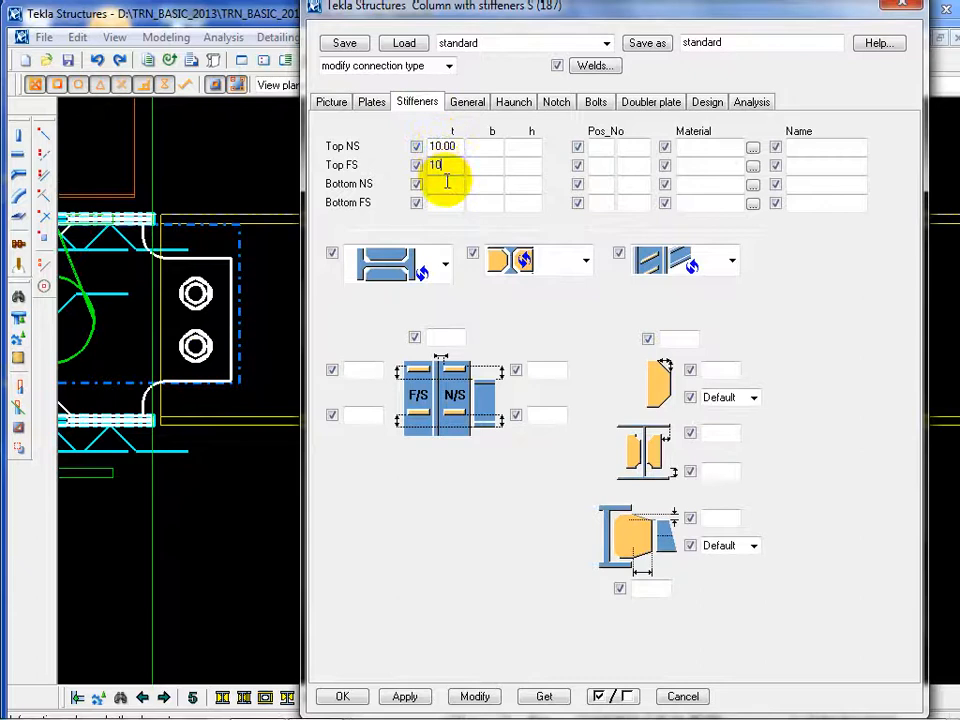
left_click(447, 199)
type("10")
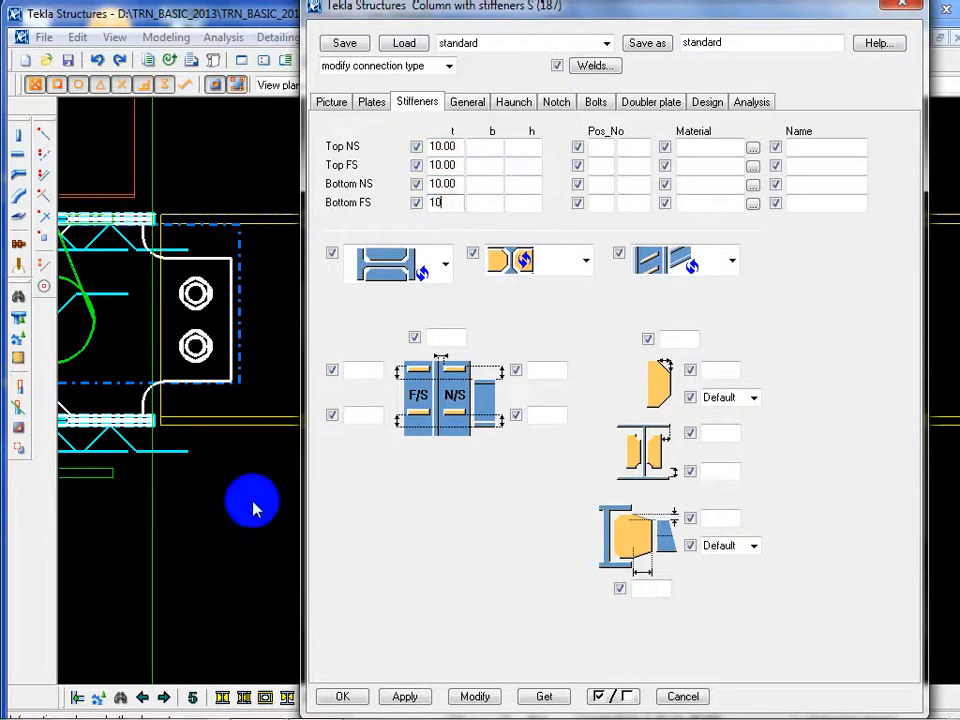
Set the stiffener creation option to no stiffeners and apply it to the connection
middle_click_drag(252, 502, 236, 525)
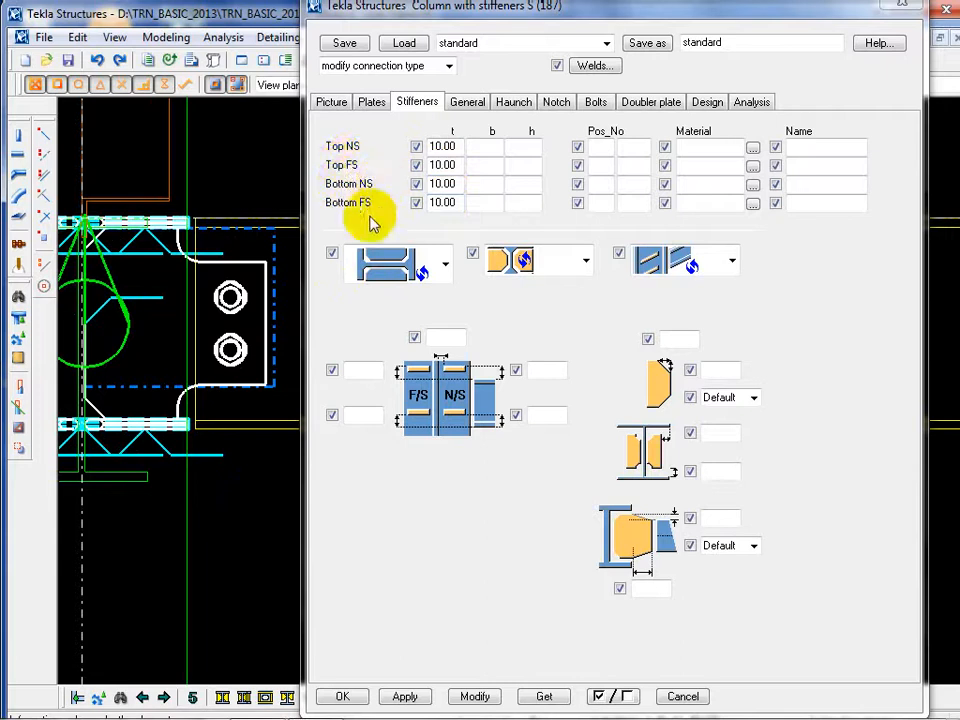
left_click(186, 345)
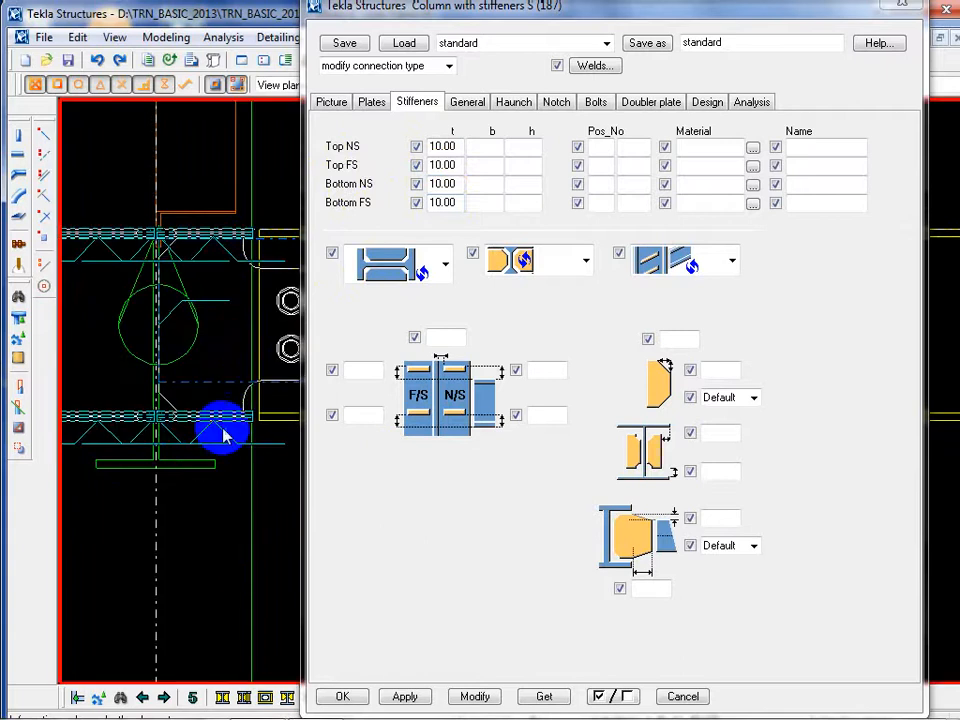
scroll(213, 411, "down", 3)
scroll(213, 410, "up", 3)
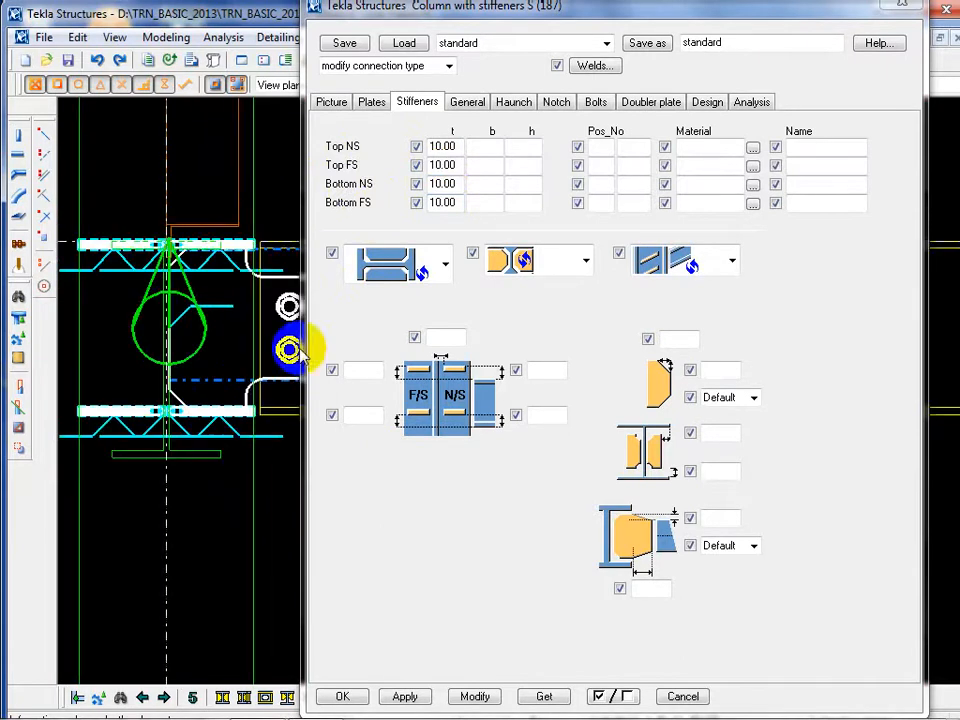
left_click(446, 266)
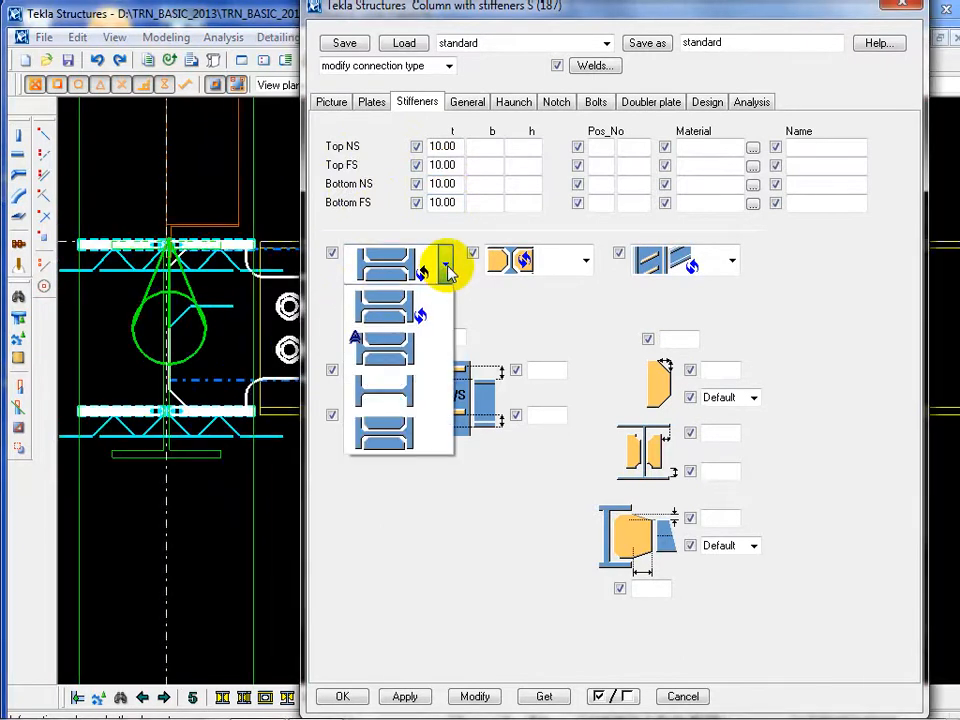
left_click(396, 392)
left_click(475, 697)
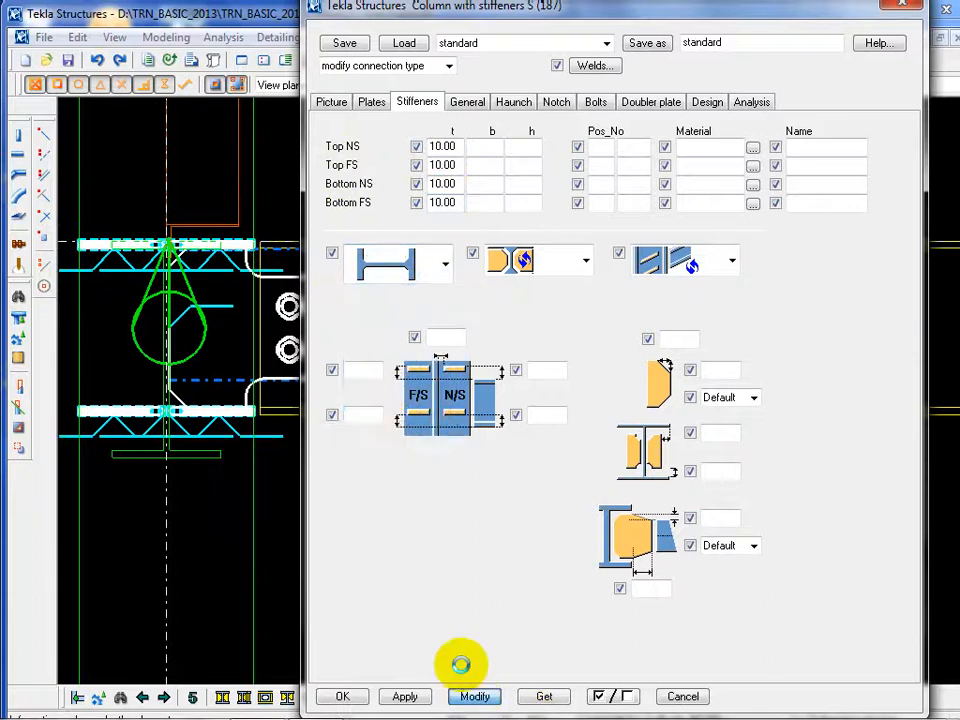
scroll(230, 424, "up", 1)
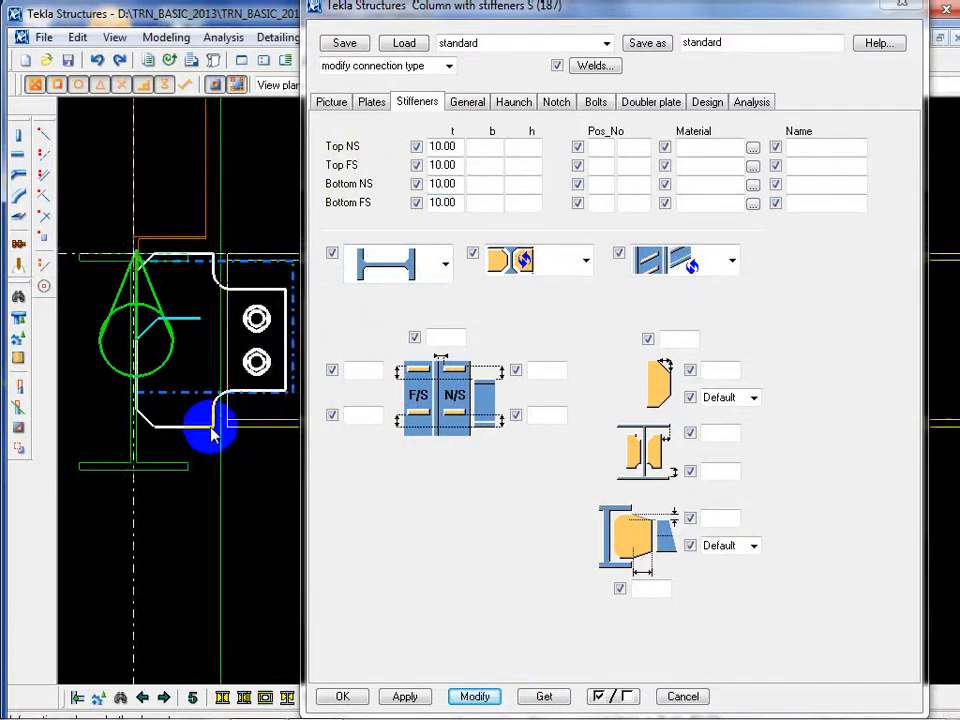
scroll(211, 314, "up", 1)
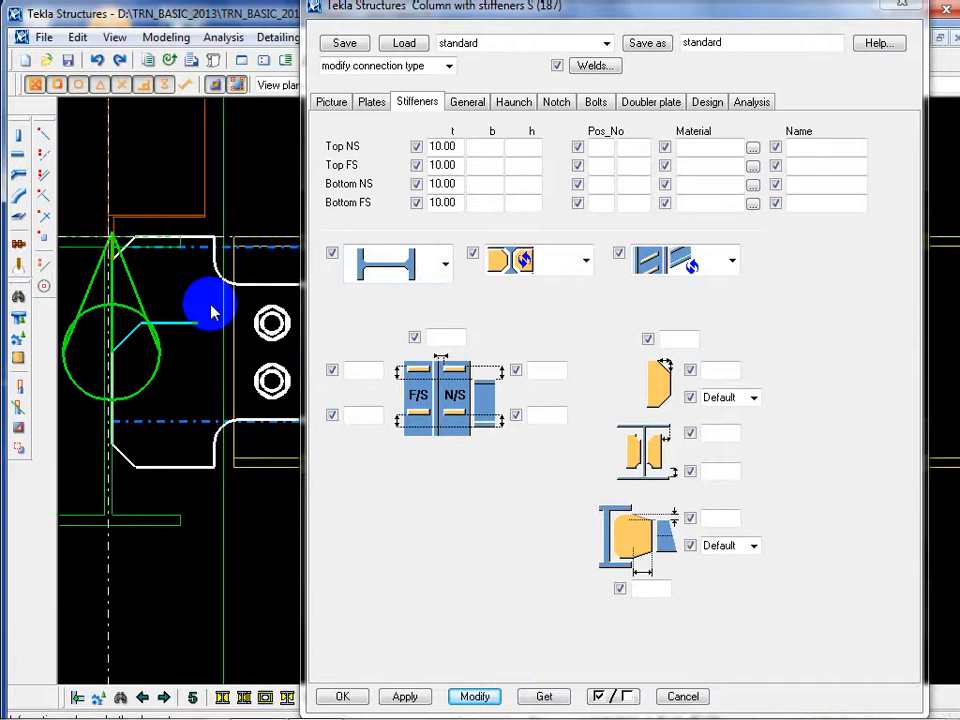
scroll(211, 314, "down", 1)
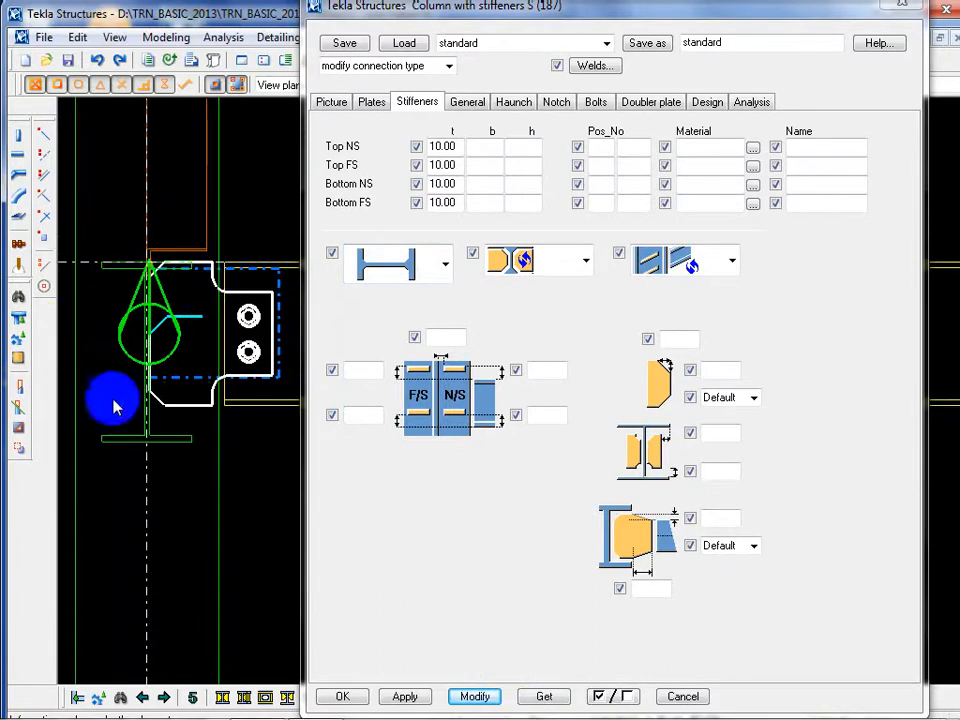
Set the stiffener creation option to automatic and apply it to the connection
left_click(445, 264)
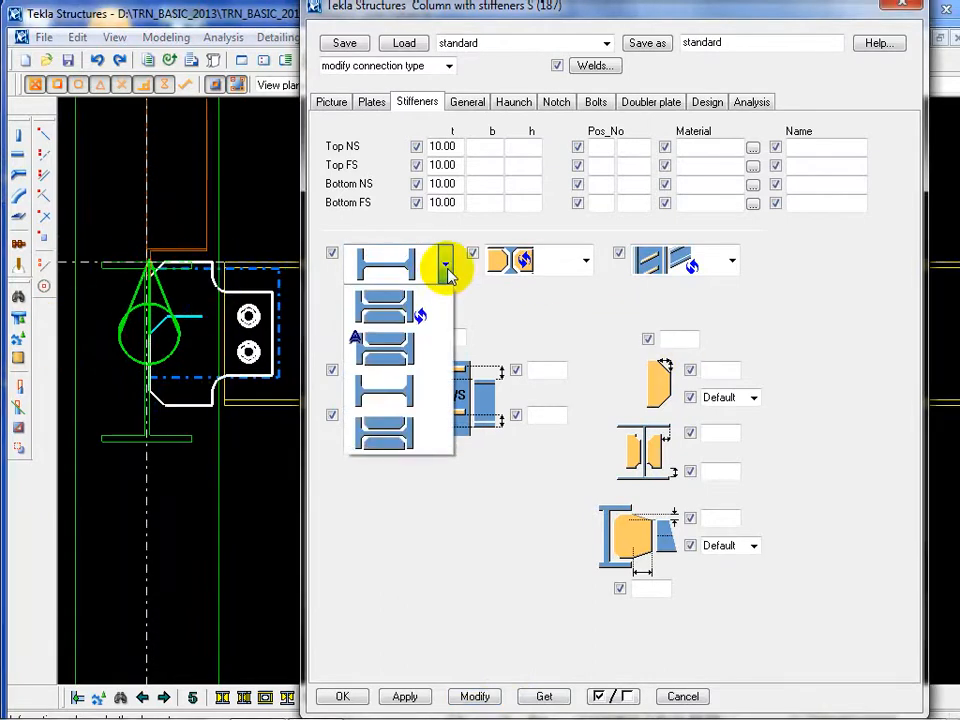
left_click(399, 360)
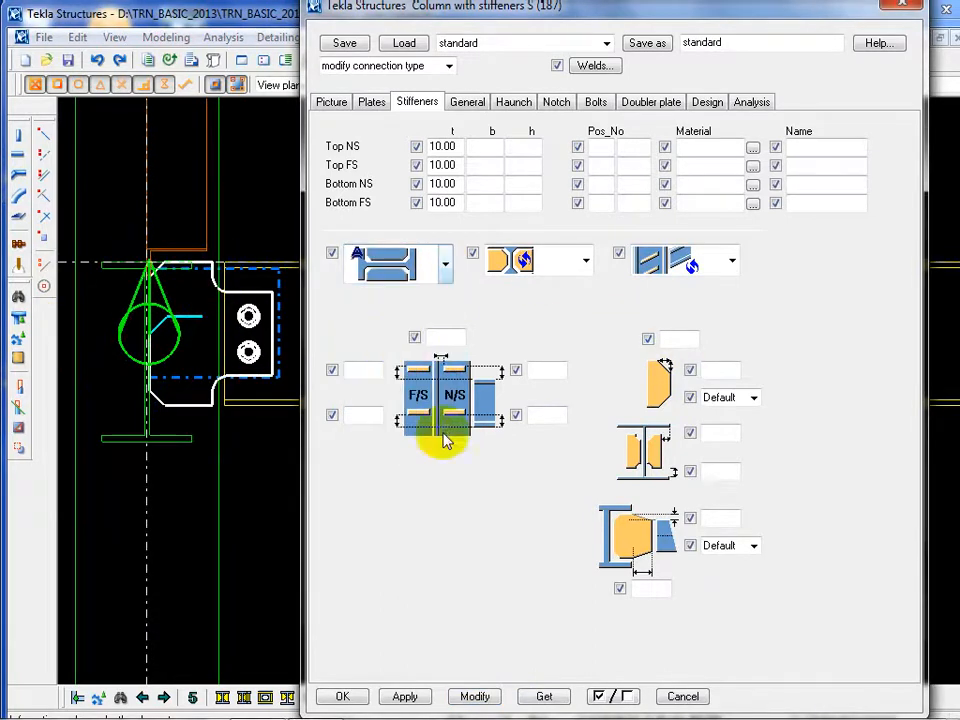
left_click(475, 696)
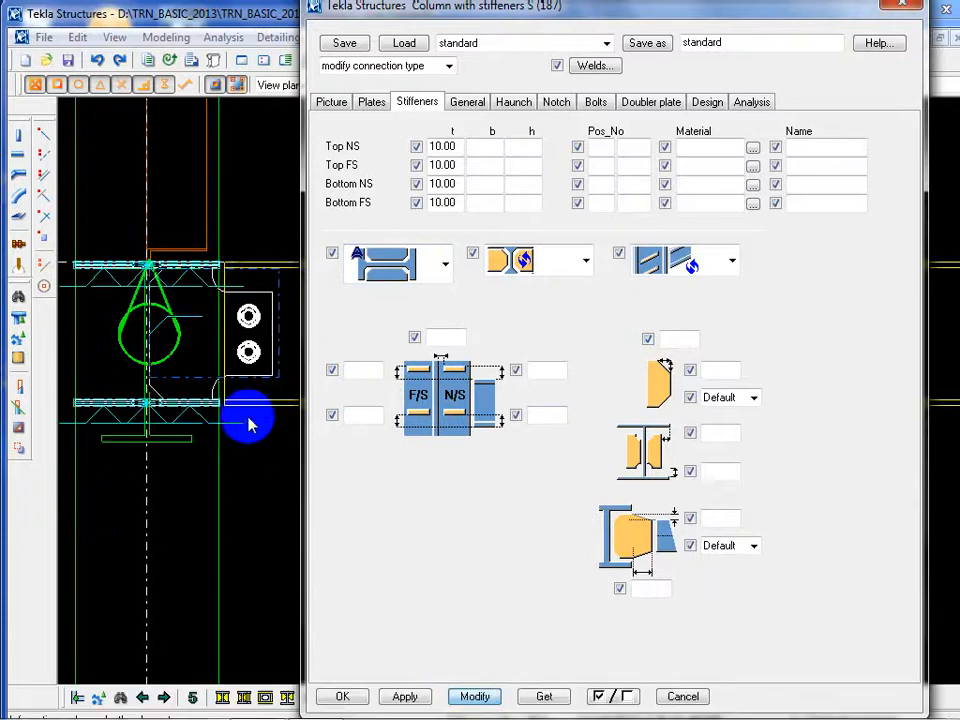
Turn off the in-model visibility of welds in the display settings of the Line Frame B view
double_click(263, 476)
left_click(575, 477)
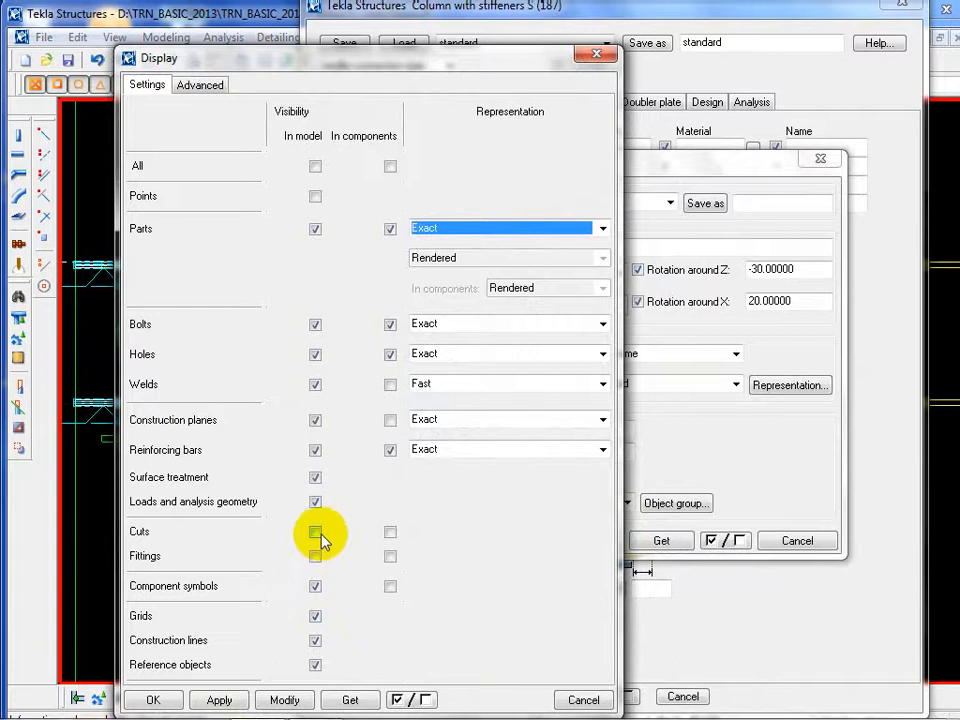
left_click(317, 386)
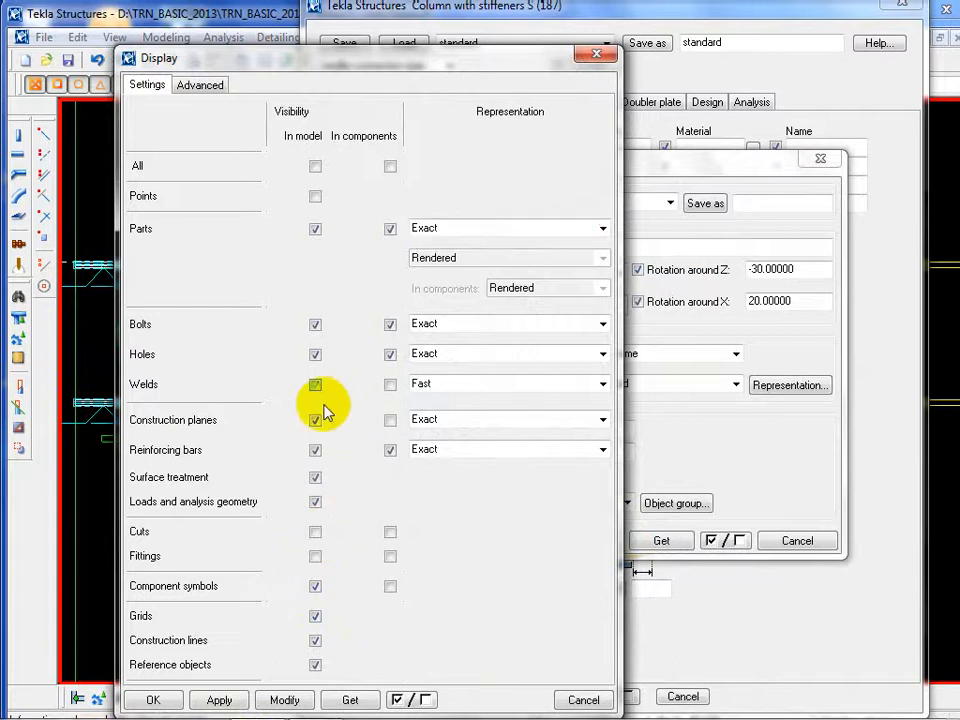
left_click(285, 700)
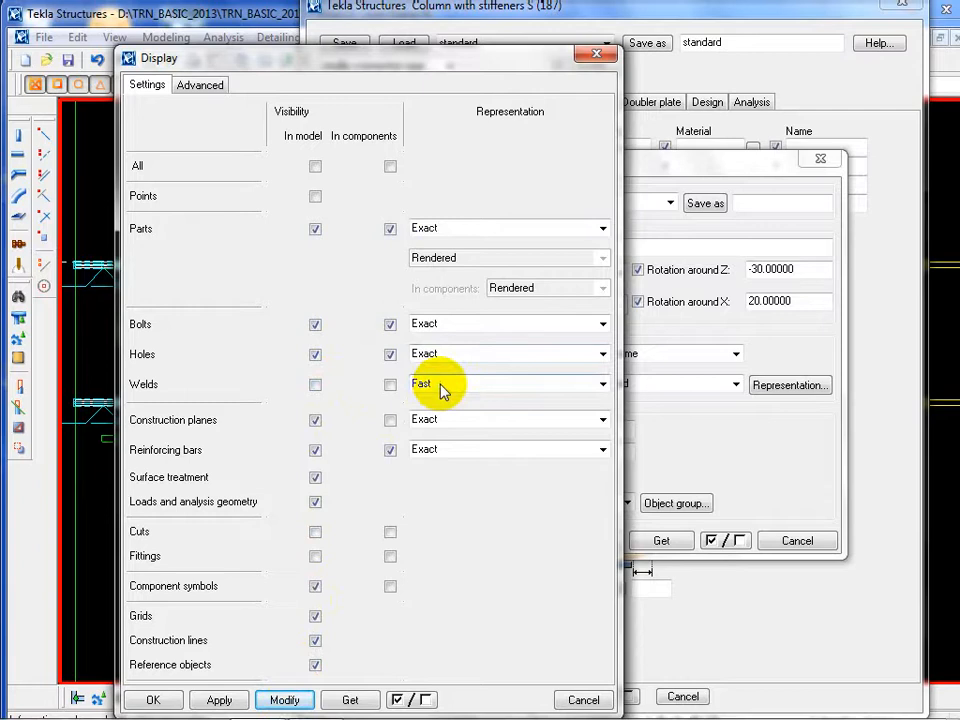
left_click(582, 699)
Update the model window and redraw the Line Frame B view to clear the temporary connection graphics
right_click(257, 510)
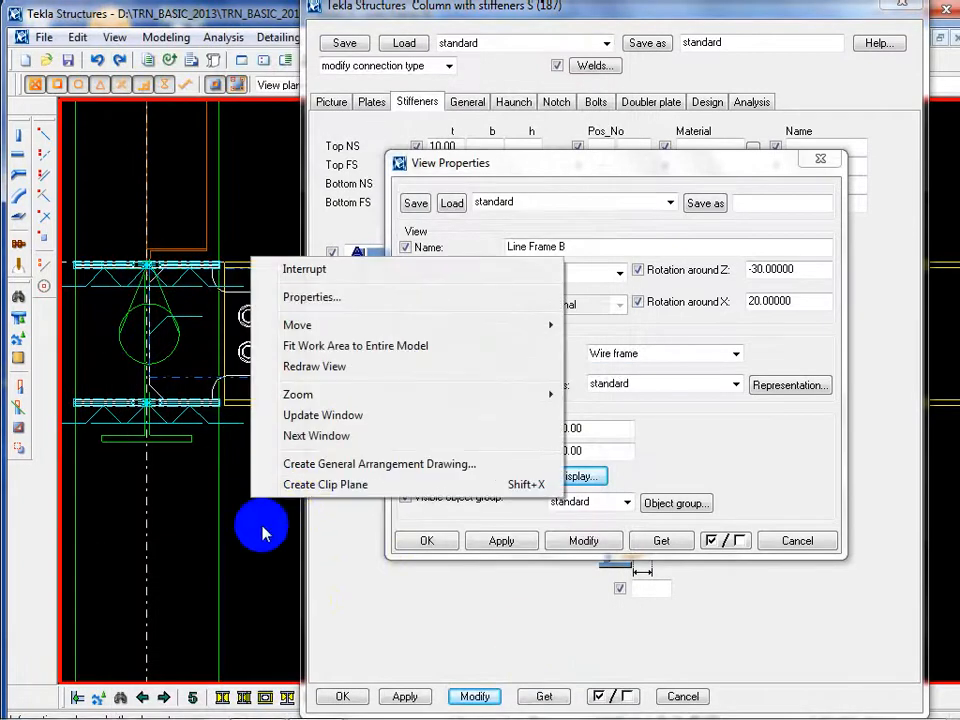
right_click(263, 524)
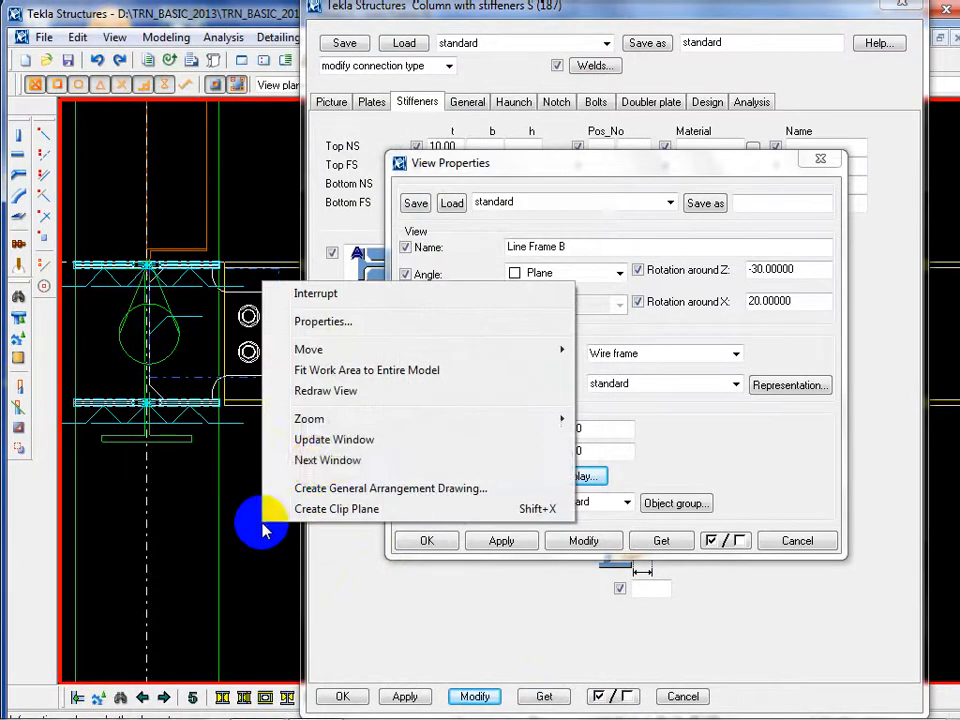
left_click(320, 441)
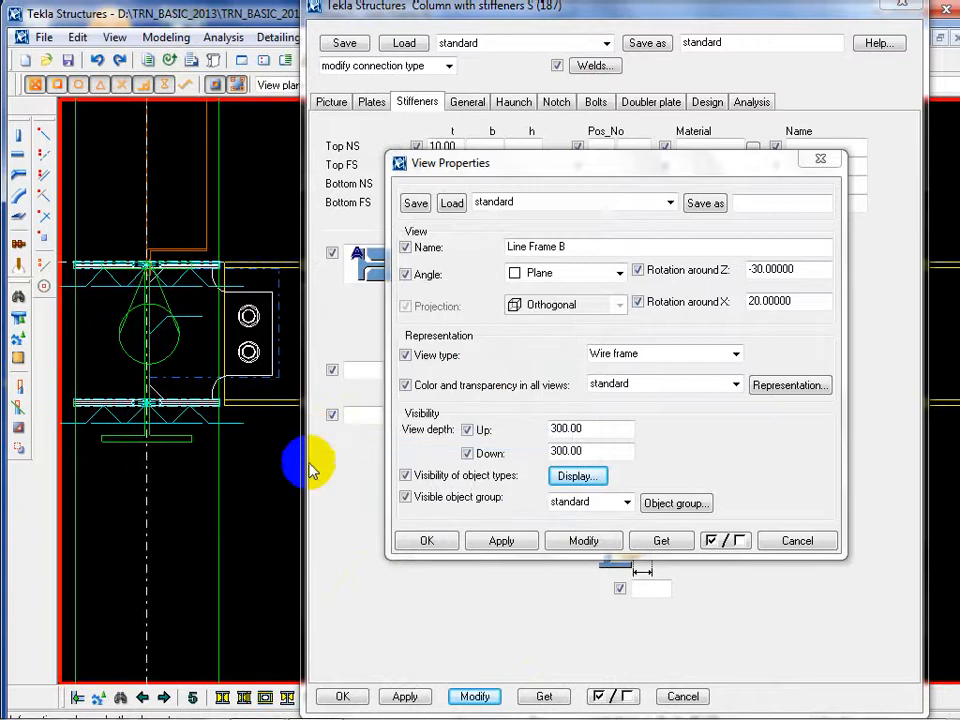
right_click(253, 505)
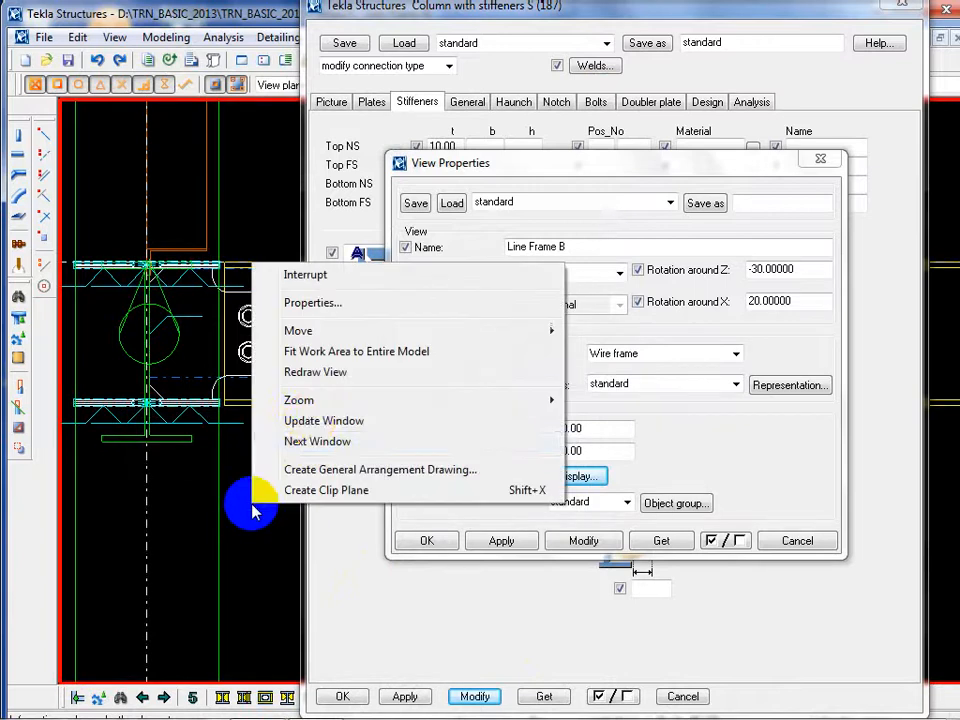
left_click(305, 374)
Examine the top and bottom stiffeners on both sides of the column web, with the connection dialog moved aside
scroll(243, 495, "up", 5)
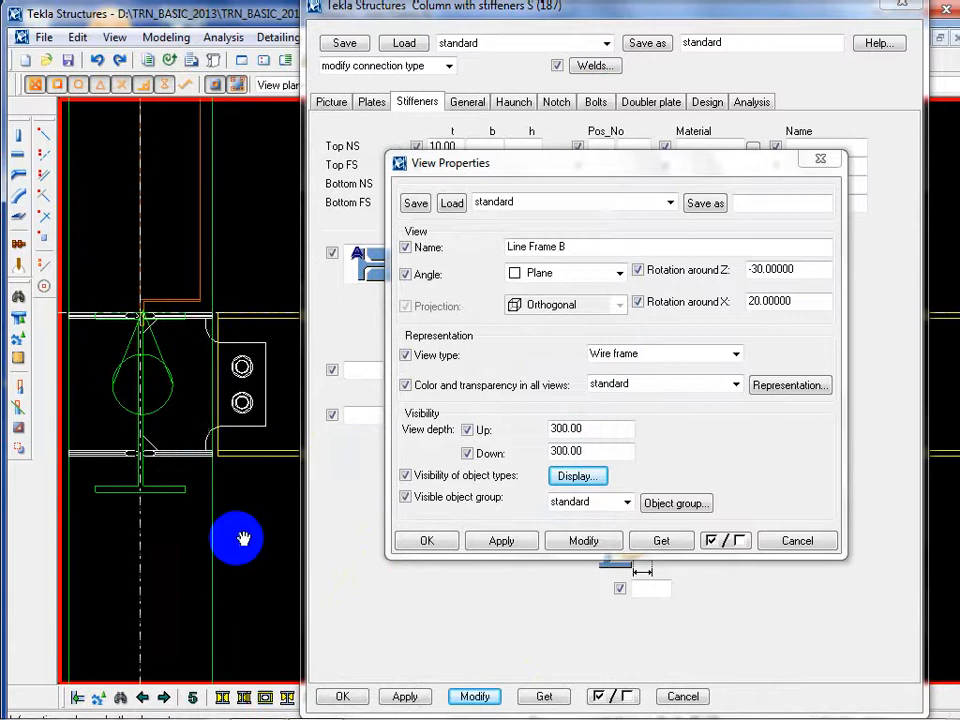
scroll(141, 452, "up", 1)
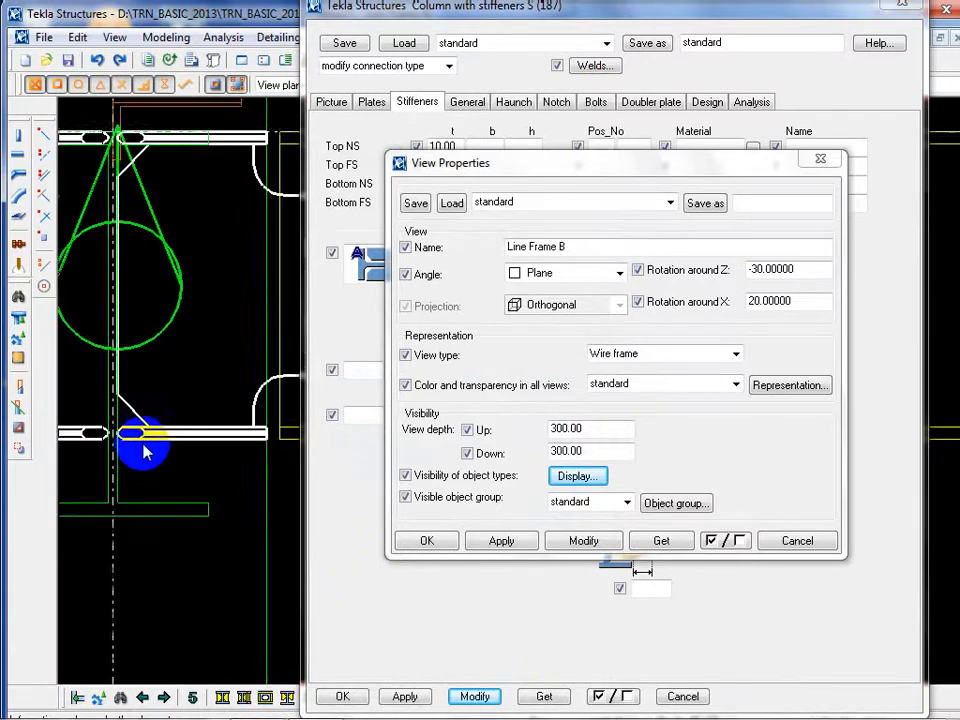
middle_click_drag(195, 468, 210, 499)
scroll(210, 499, "down", 1)
left_click_drag(390, 9, 442, 17)
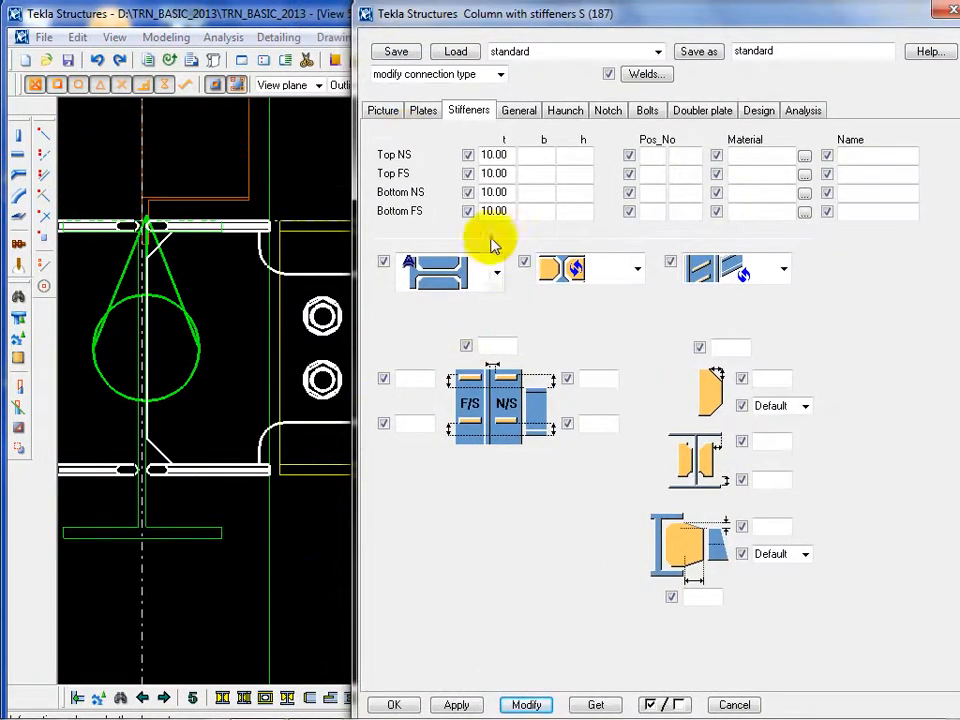
left_click(279, 521)
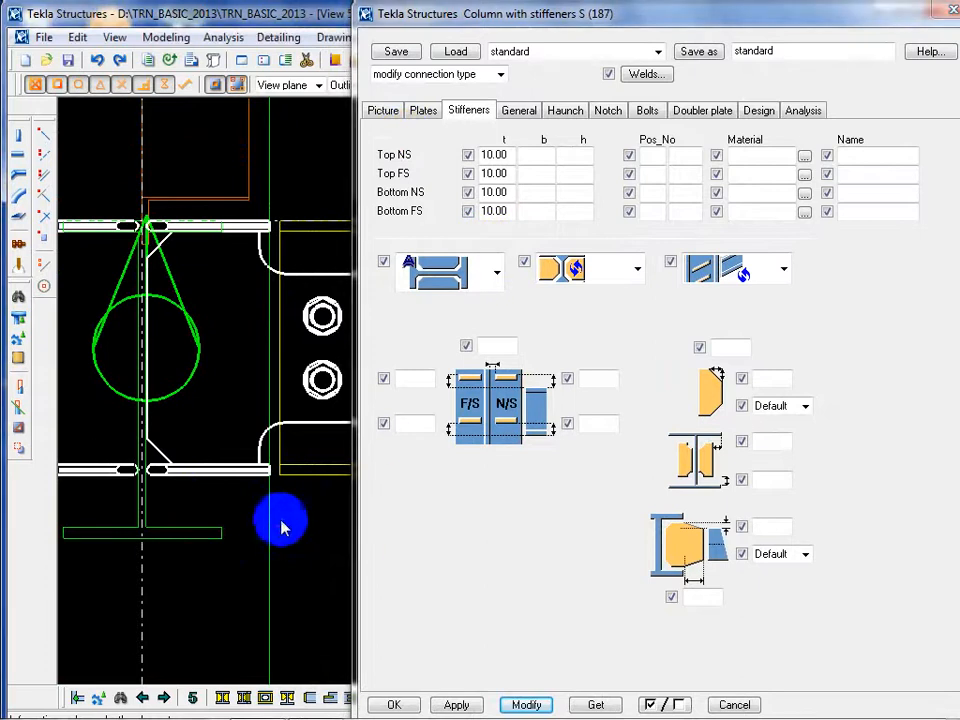
left_click(234, 472)
middle_click_drag(294, 521, 318, 523)
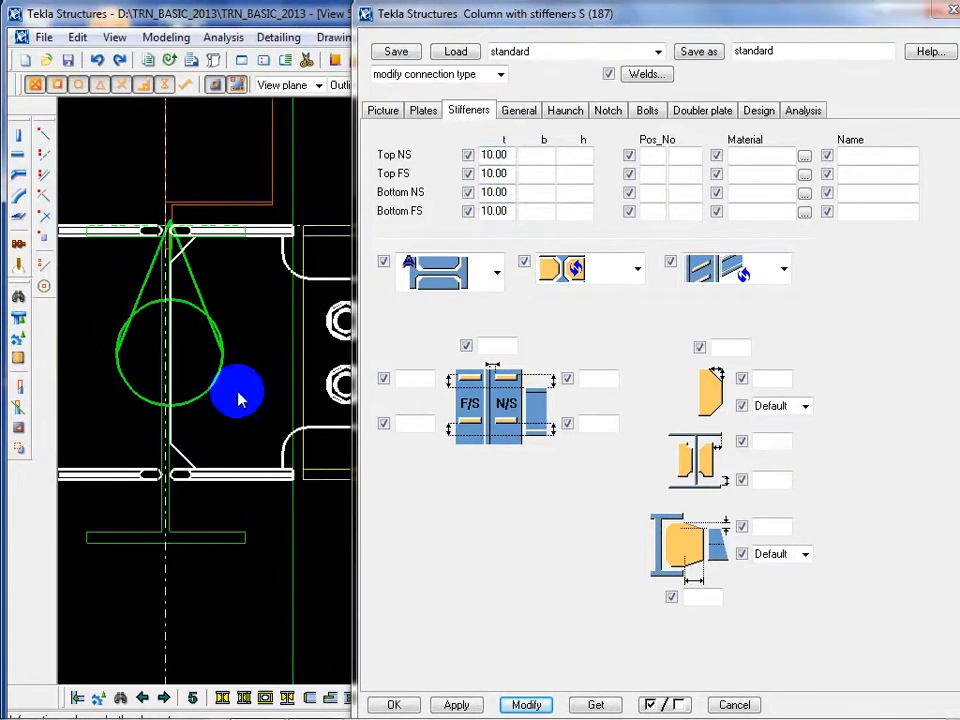
middle_click_drag(199, 398, 246, 410)
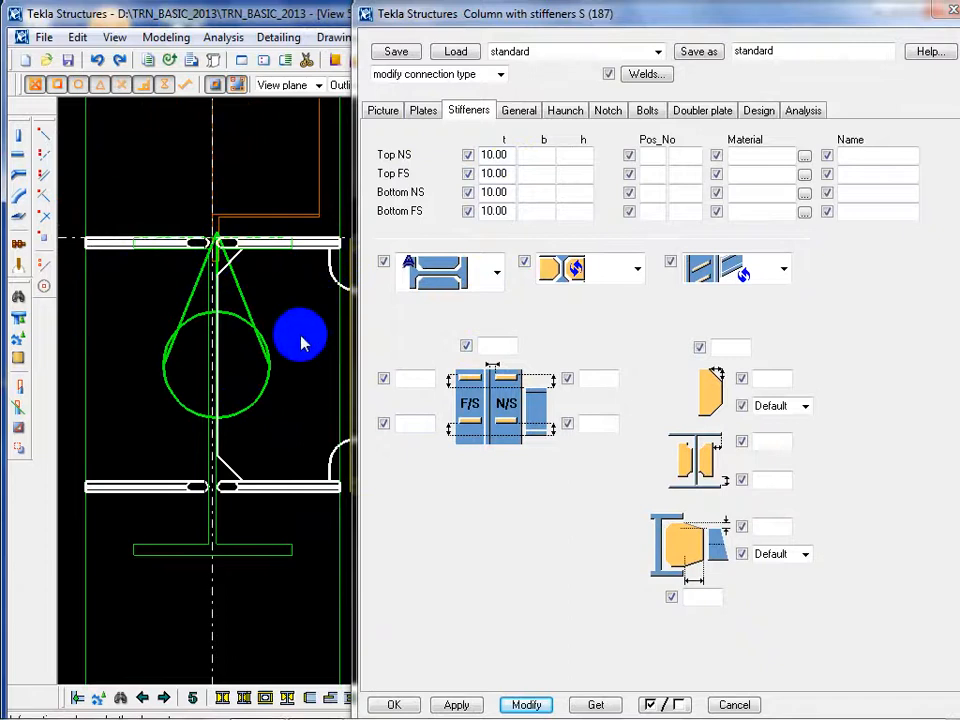
middle_click_drag(322, 336, 301, 343)
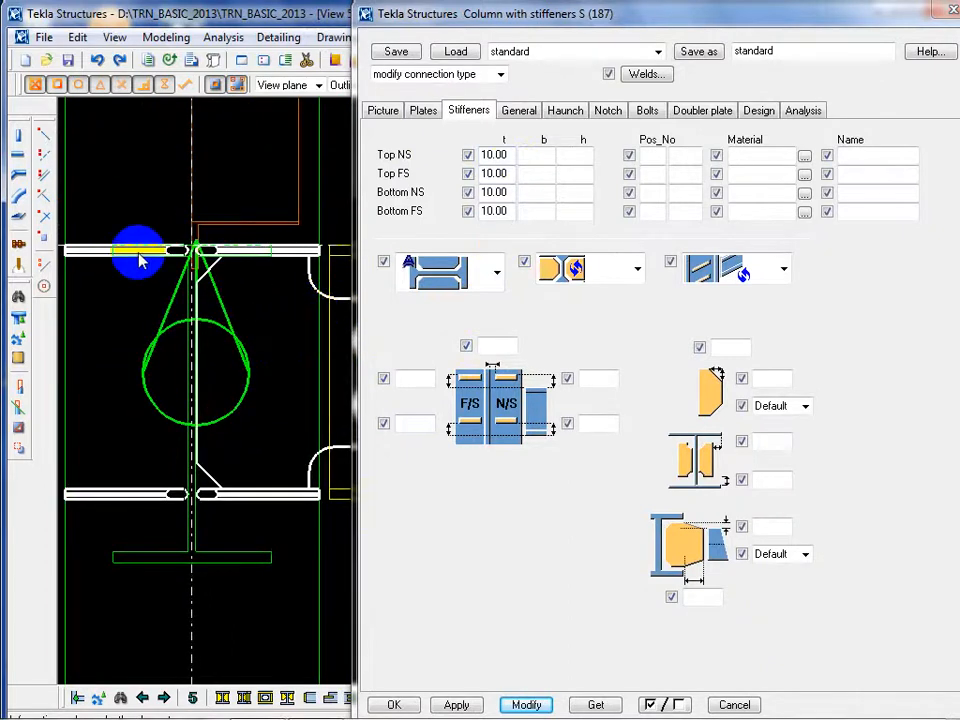
Set the top far-side stiffener's thickness to 0, apply it to the connection and redraw the view
double_click(510, 173)
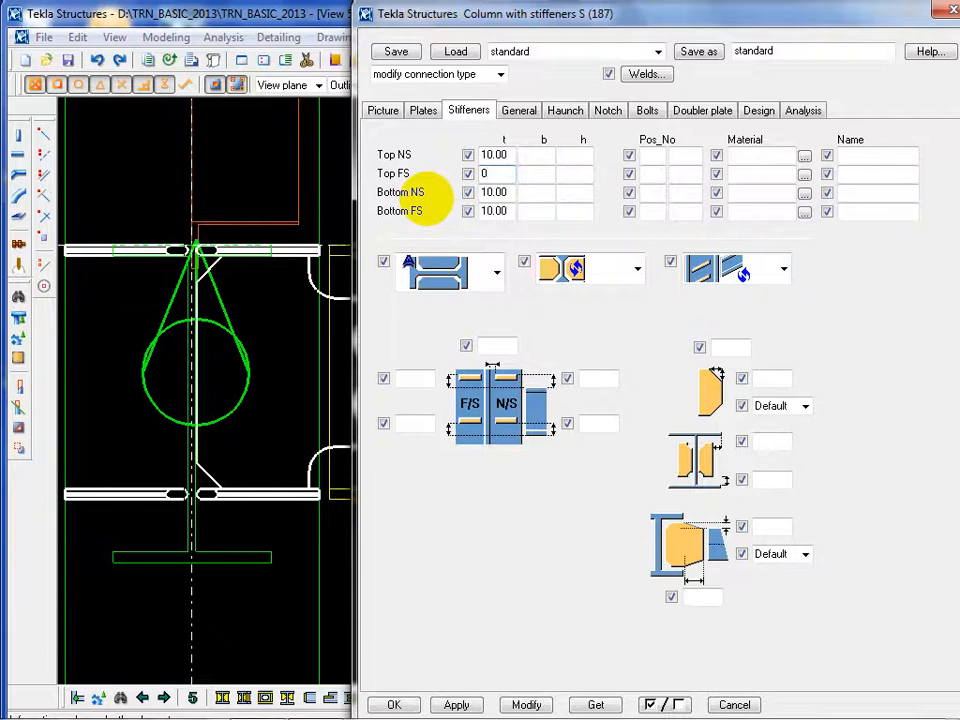
type("0")
left_click(526, 704)
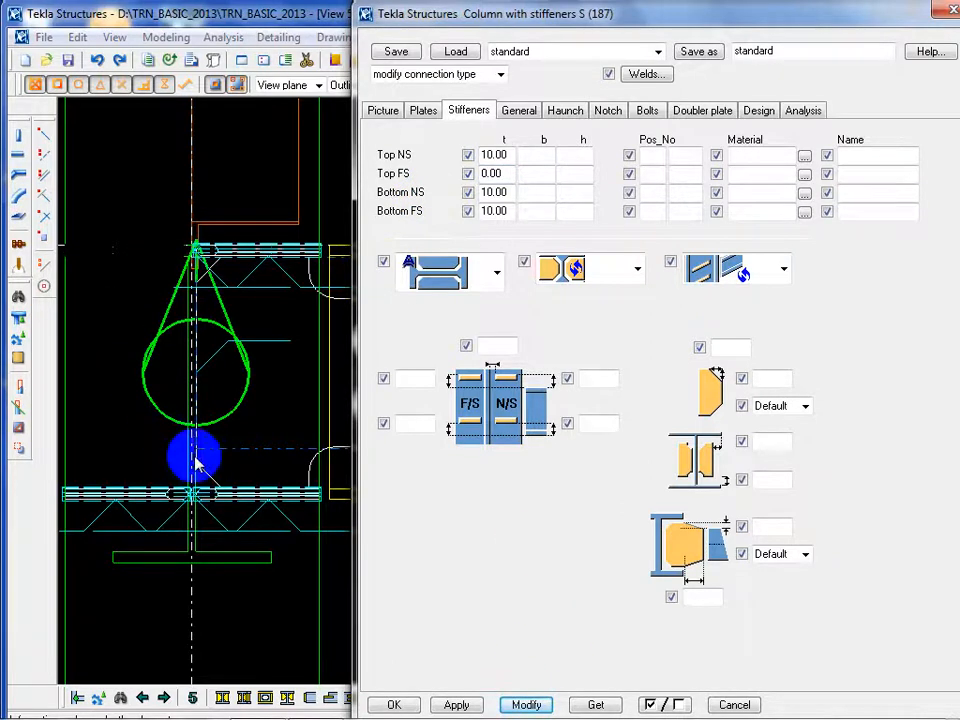
left_click(104, 421)
right_click(105, 422)
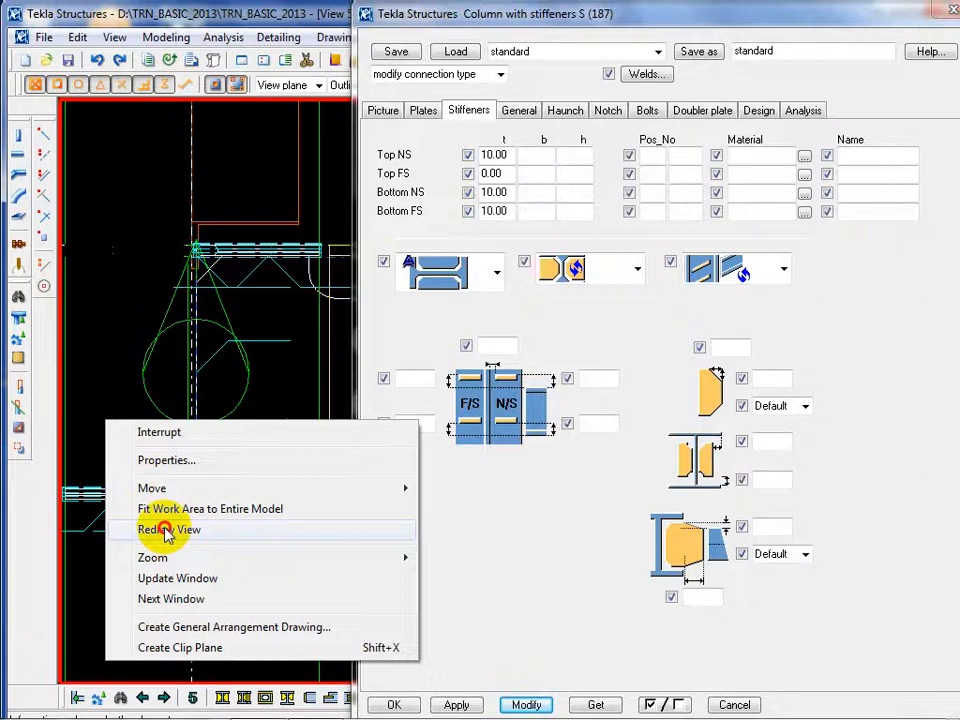
left_click(167, 531)
left_click(153, 502)
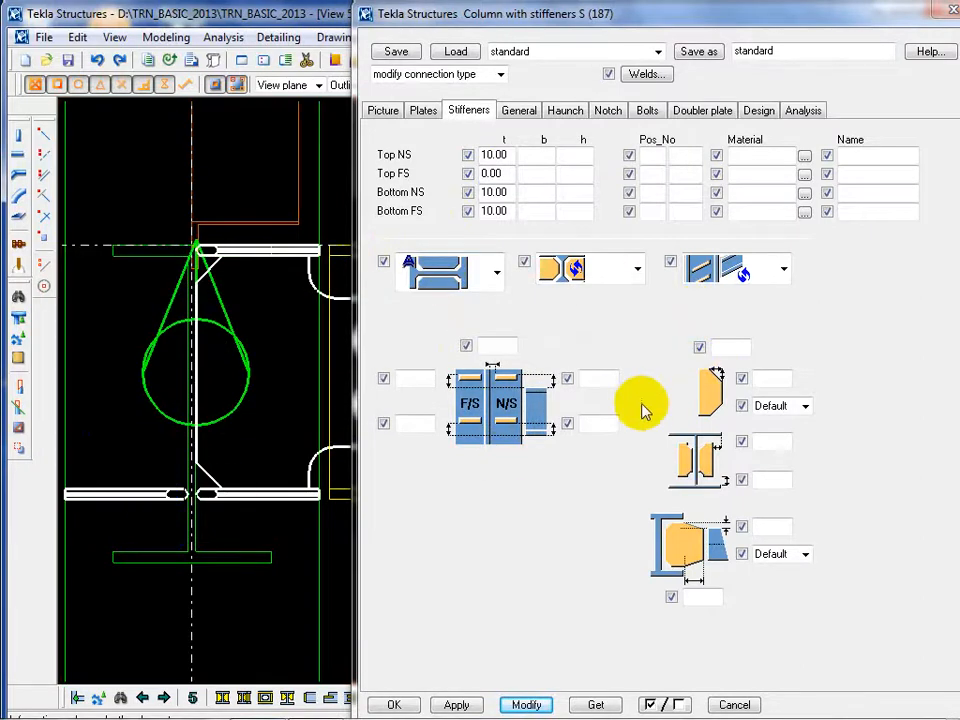
Set the bottom far-side stiffener's thickness to 0, apply it to the connection and redraw the view
double_click(503, 174)
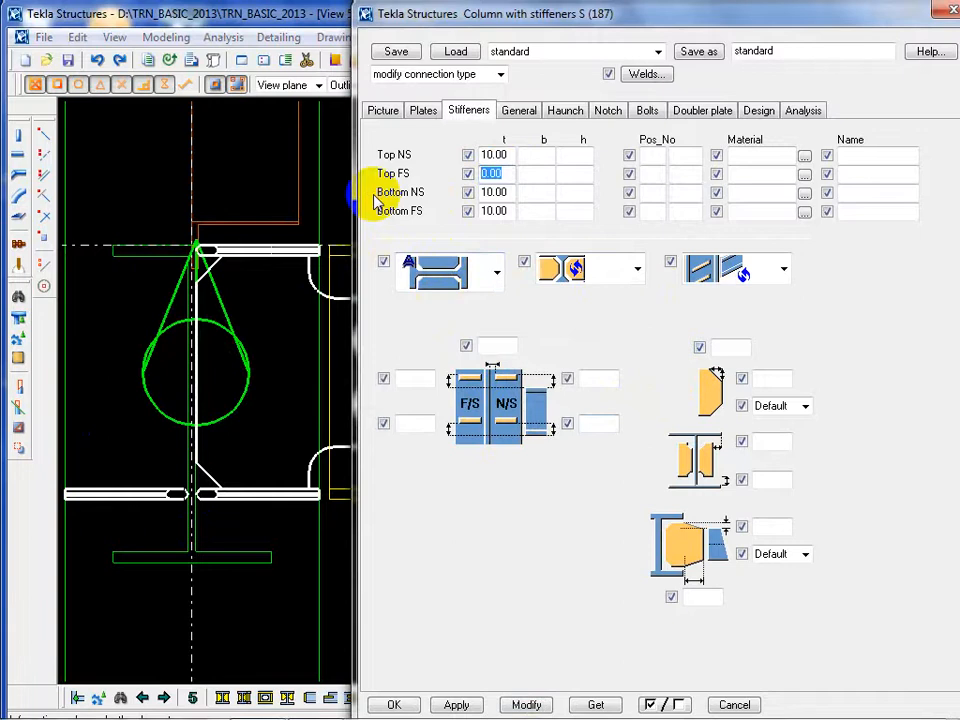
double_click(511, 210)
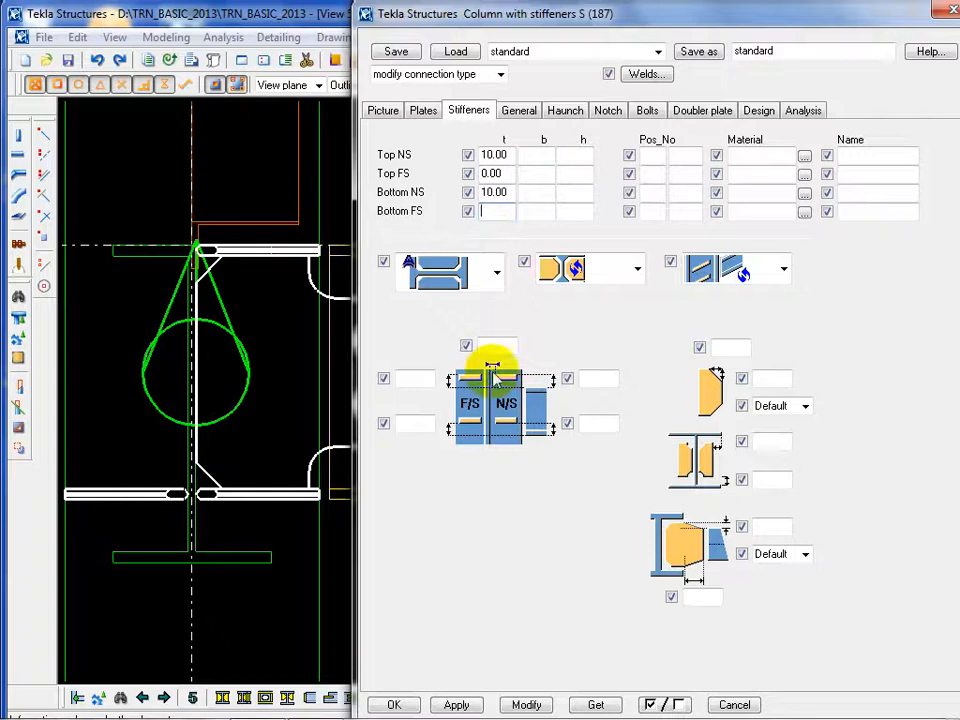
left_click(225, 489)
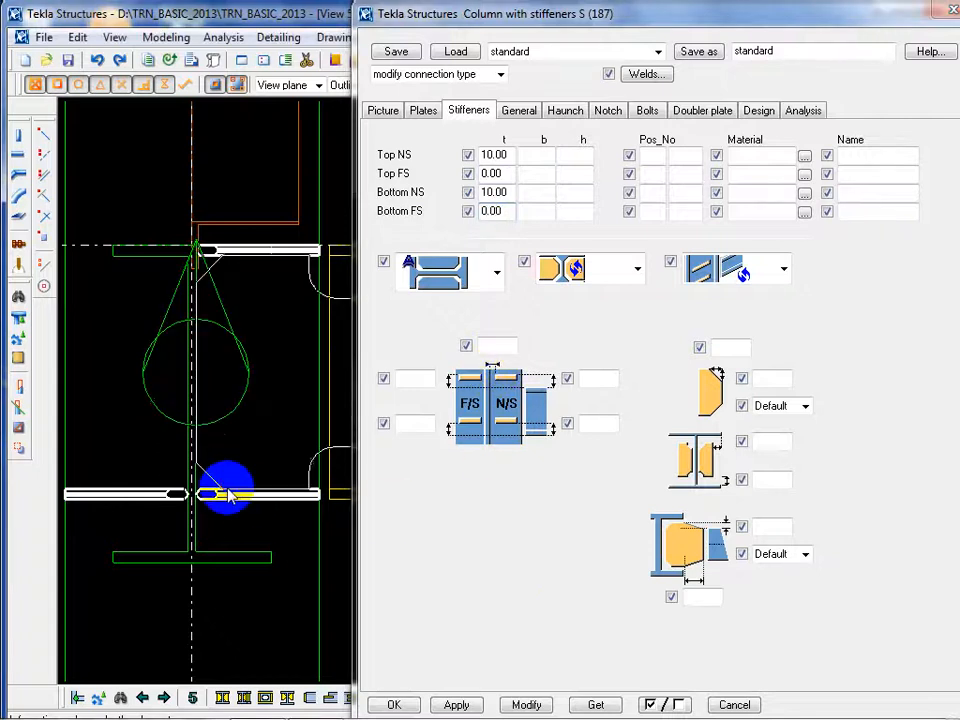
left_click(527, 705)
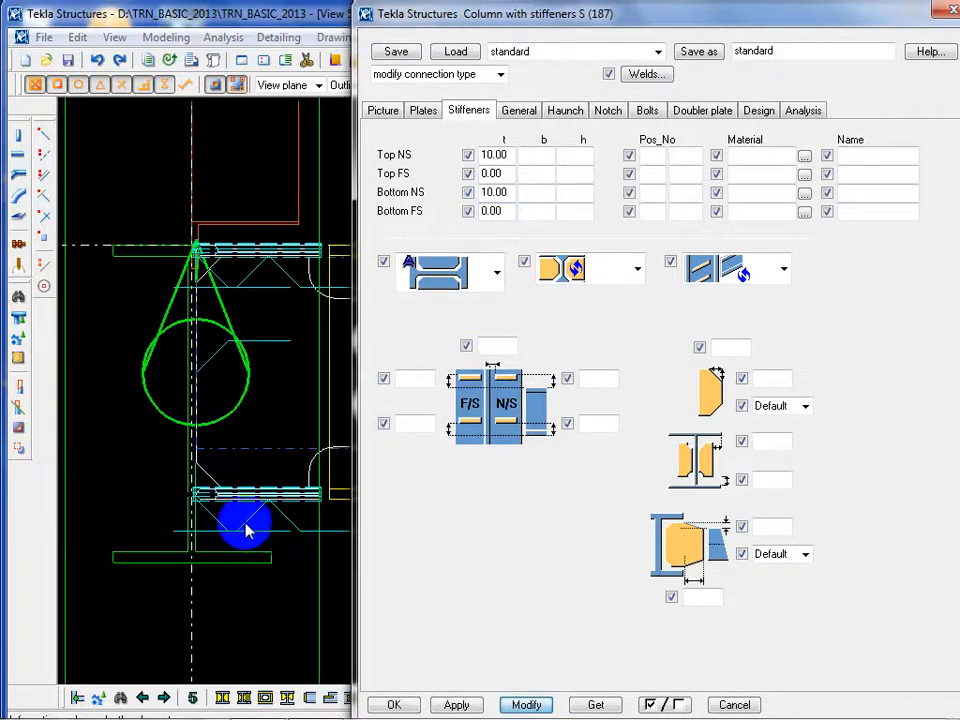
right_click(97, 451)
left_click(162, 559)
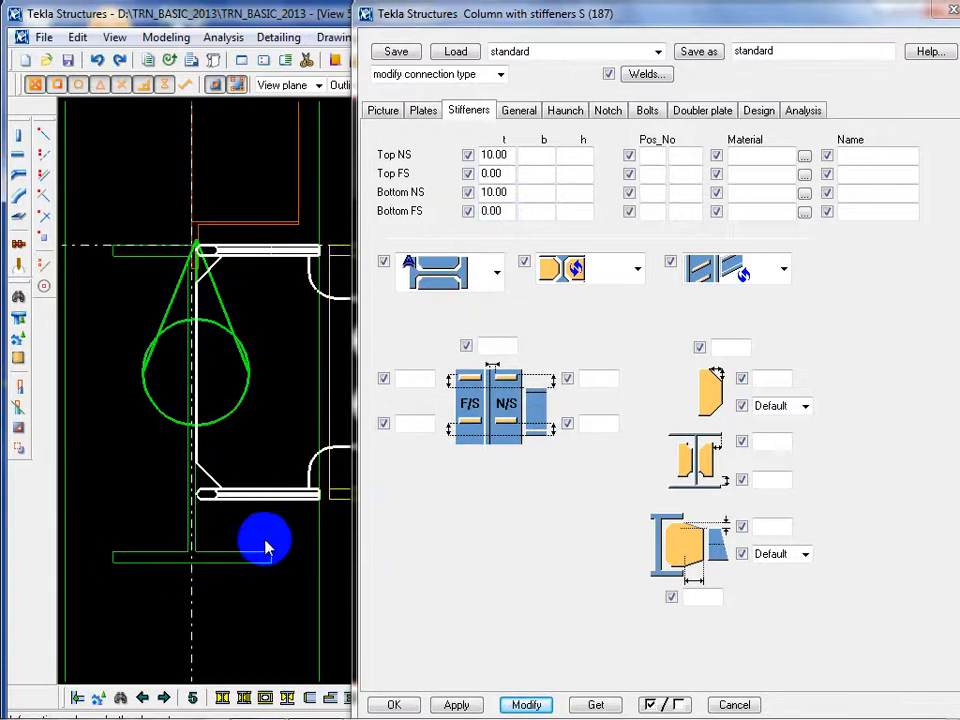
Try to hide the I-section member seen in cross-section behind the connection
right_click(186, 575)
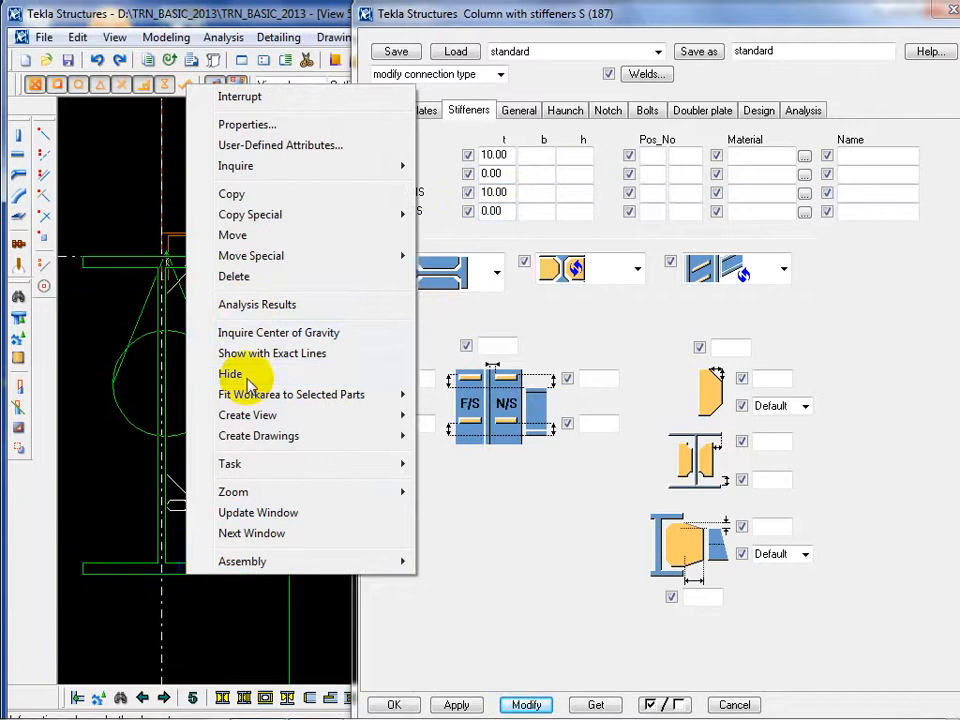
left_click(252, 376)
left_click_drag(230, 609, 204, 568)
right_click(214, 553)
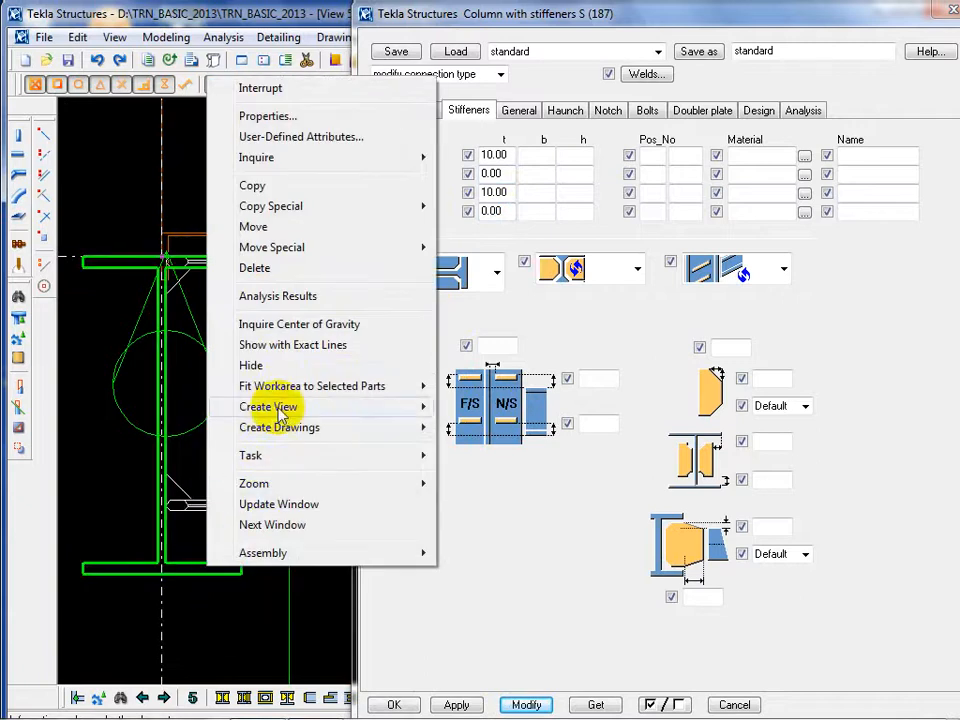
left_click(258, 372)
left_click(236, 564)
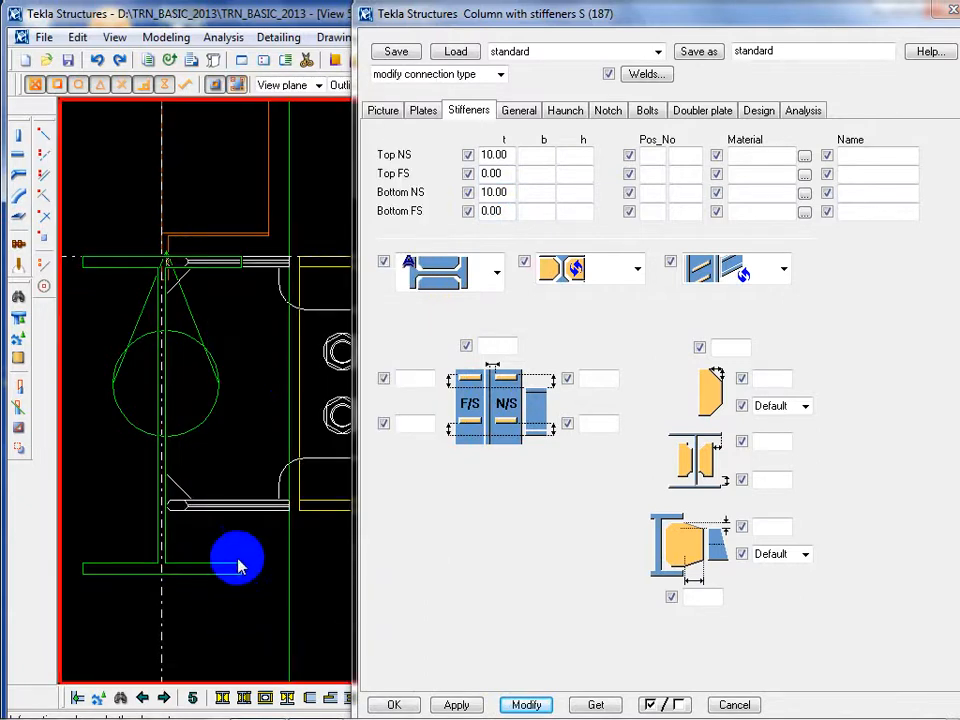
Set the position numbers of all four stiffeners to prefix P with start number 1
middle_click_drag(260, 550, 279, 522)
scroll(262, 498, "up", 1)
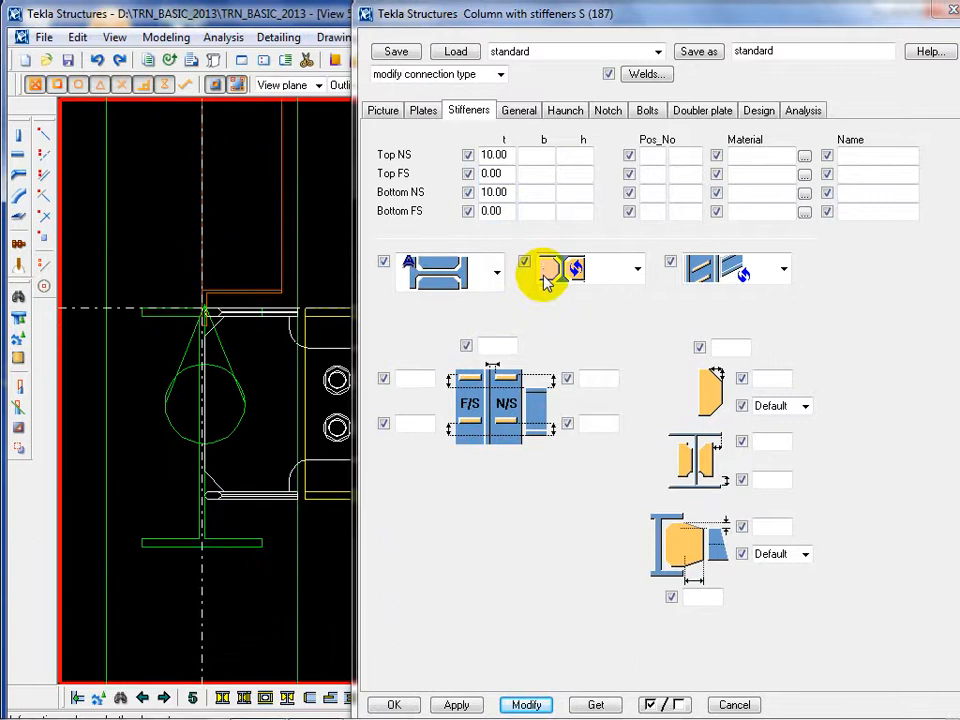
left_click(273, 496)
middle_click_drag(280, 540, 201, 496)
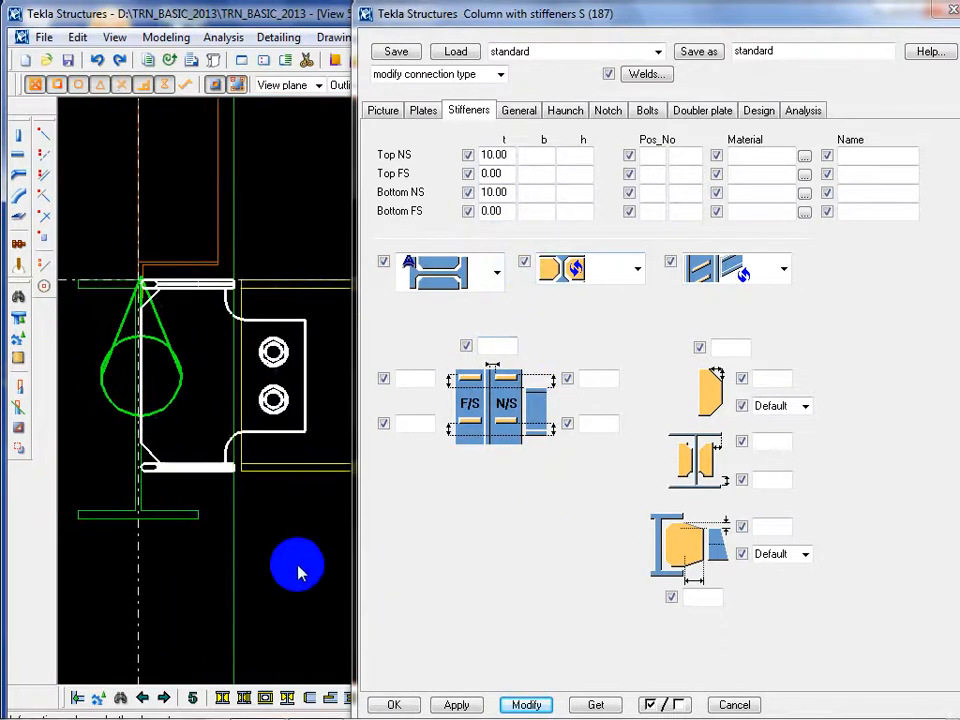
left_click(258, 455)
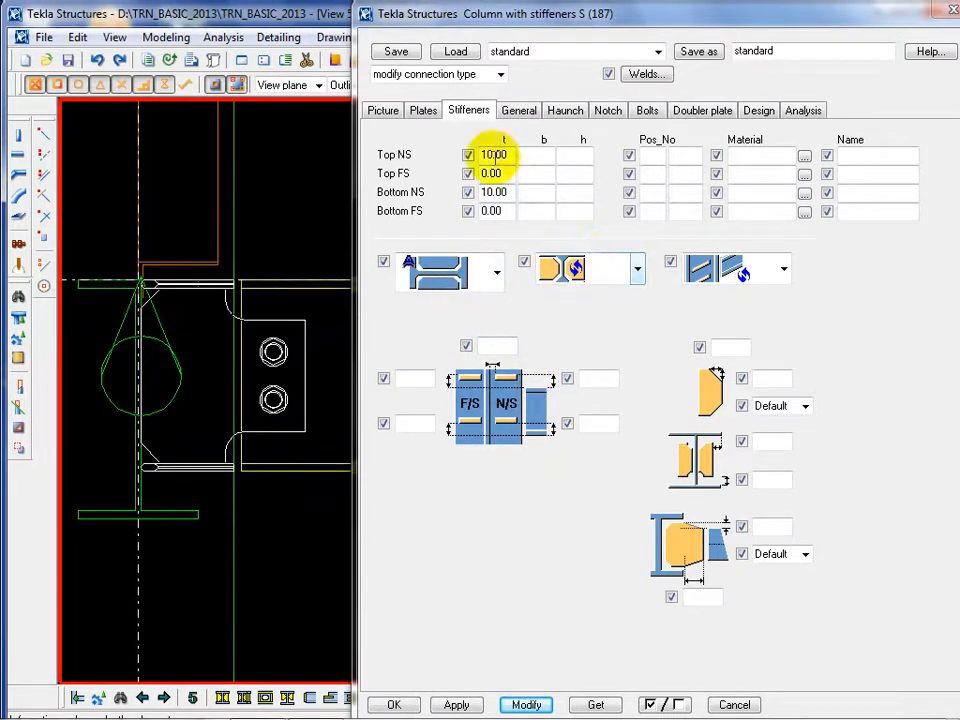
left_click(641, 155)
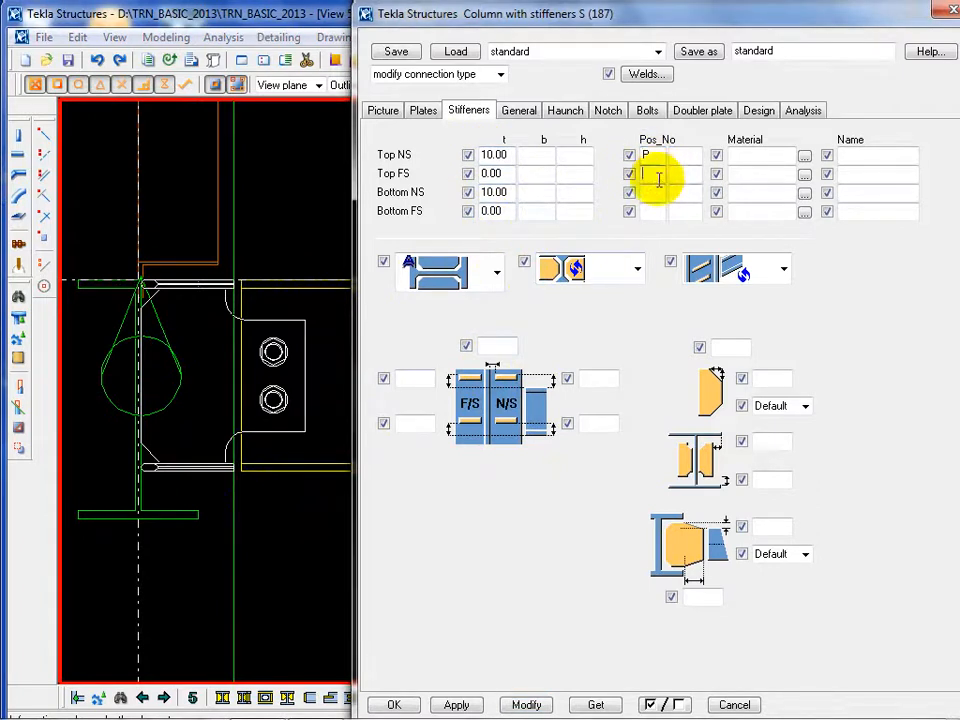
type("P")
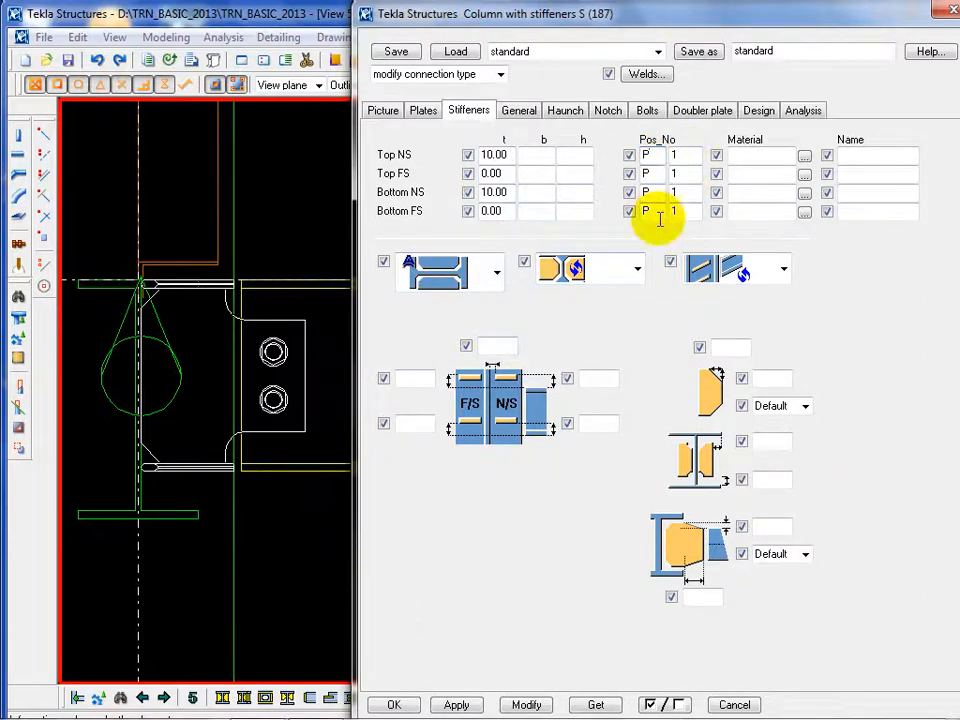
Choose steel grade S235JR as the top near-side stiffener's material and copy the grade name
left_click(804, 156)
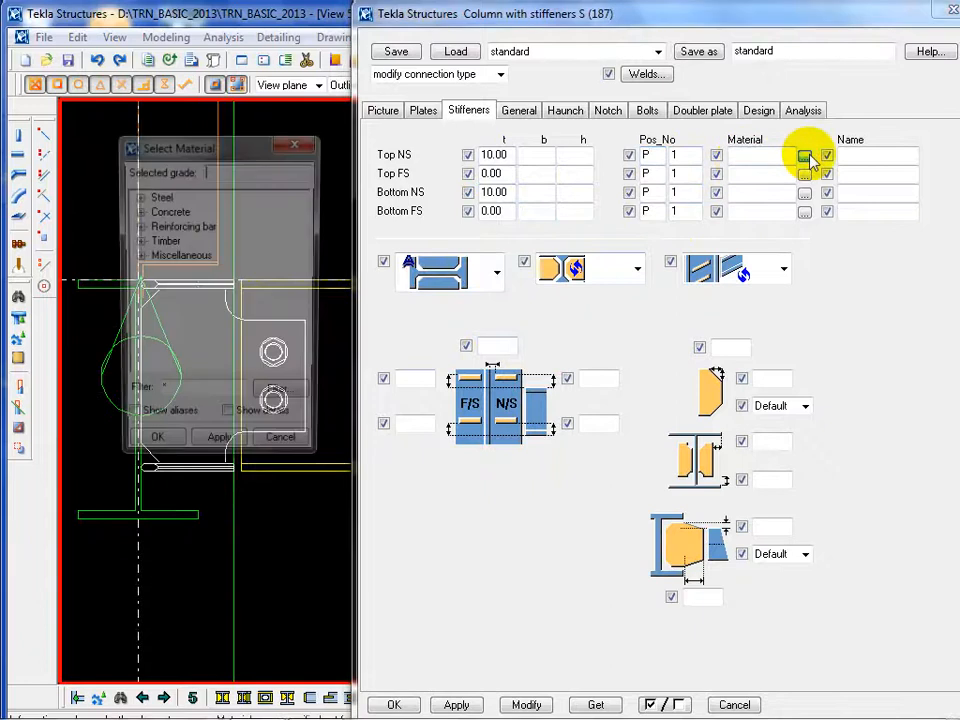
left_click(138, 196)
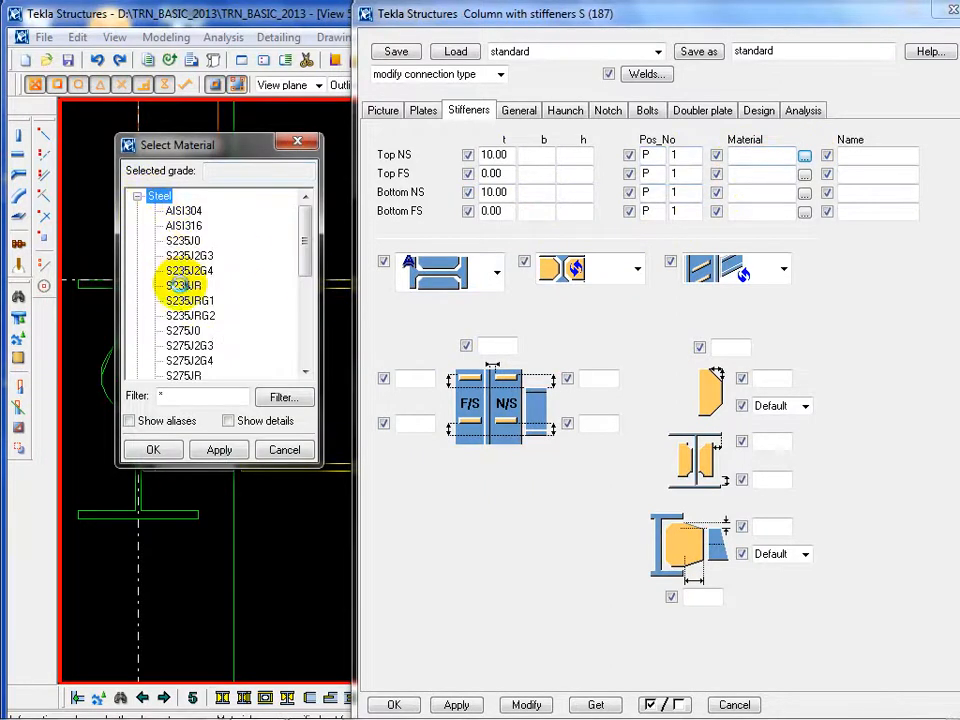
double_click(183, 286)
double_click(756, 157)
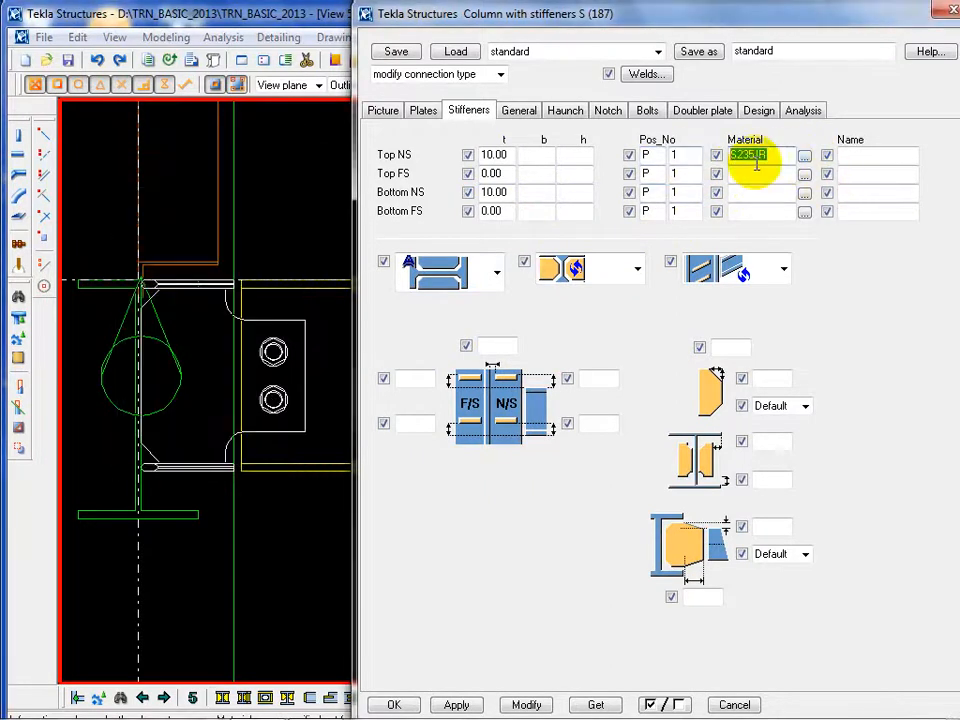
right_click(758, 160)
left_click(787, 216)
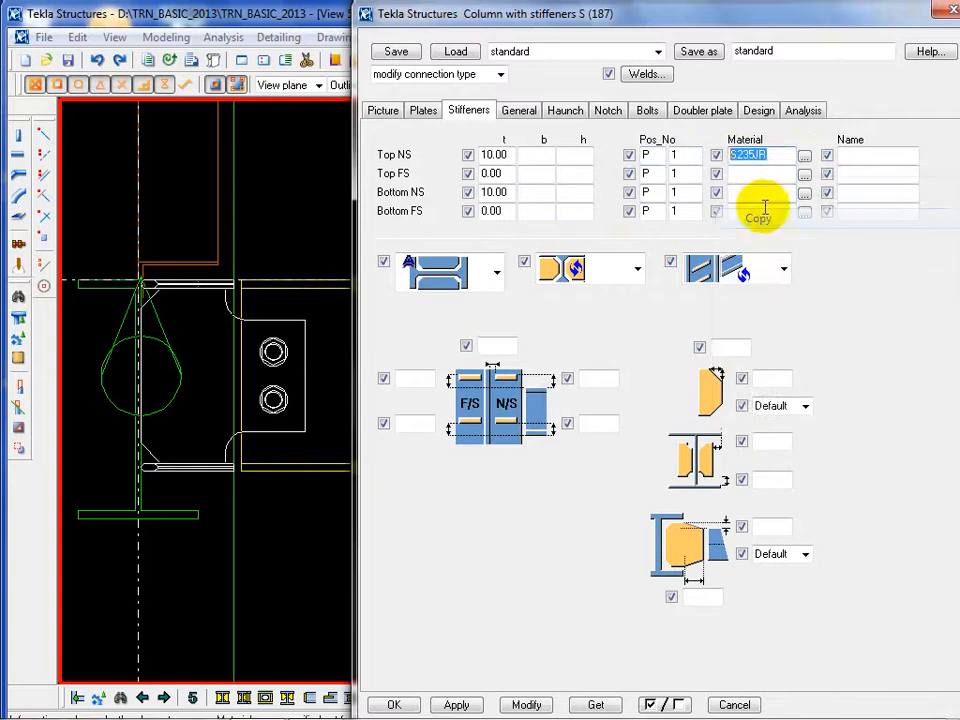
Paste the S235JR material grade for the top far-side, bottom near-side and bottom far-side stiffeners
left_click(752, 175)
right_click(752, 177)
left_click(768, 259)
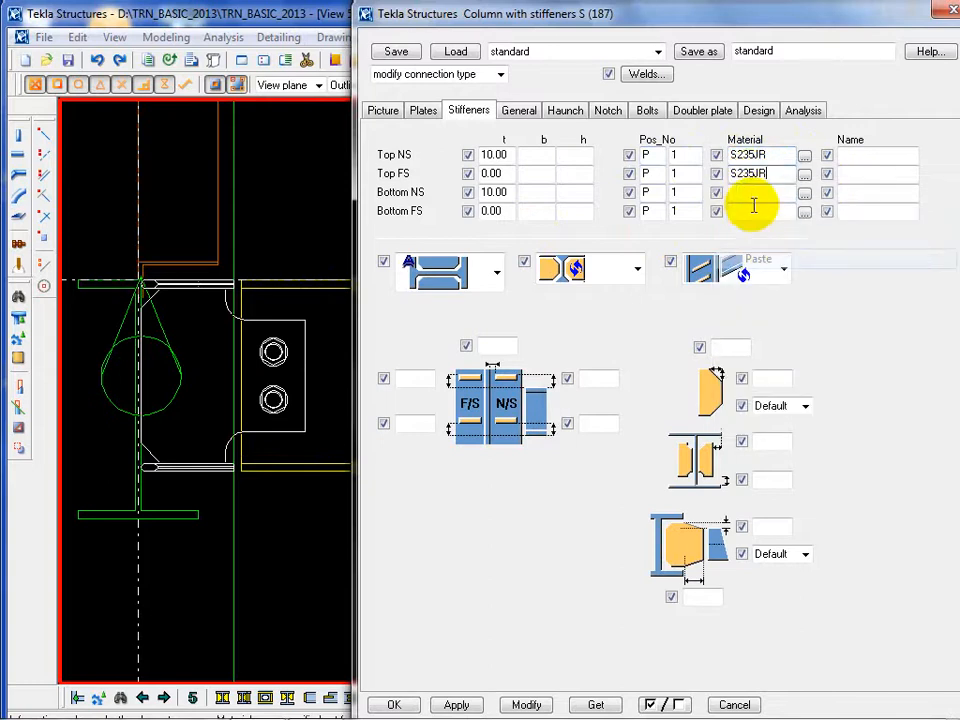
right_click(742, 190)
left_click(762, 268)
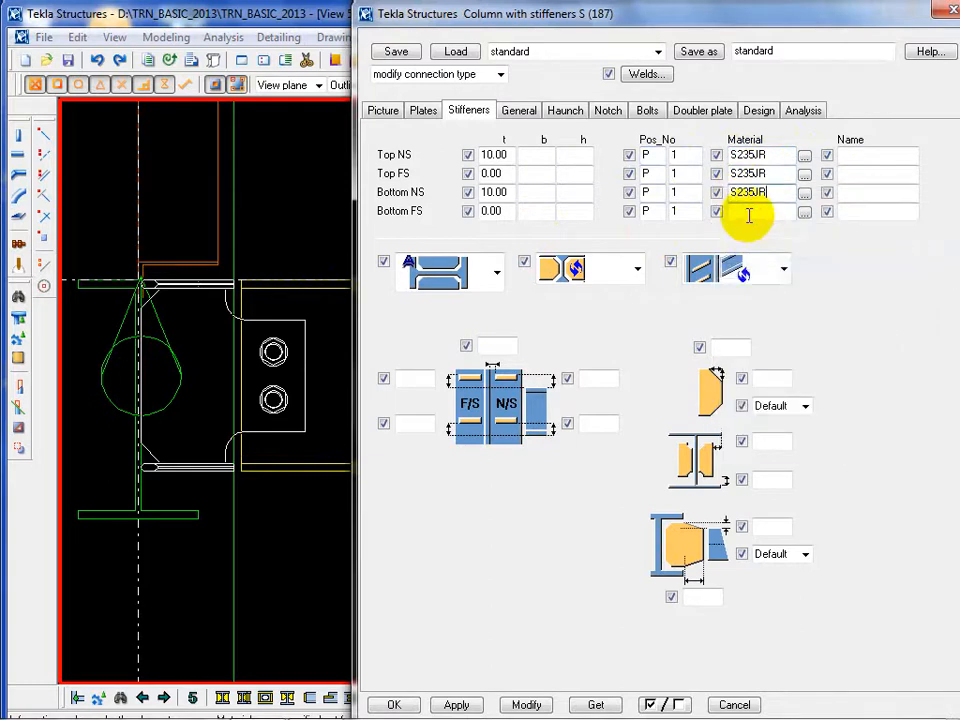
left_click(748, 214)
right_click(750, 217)
left_click(786, 294)
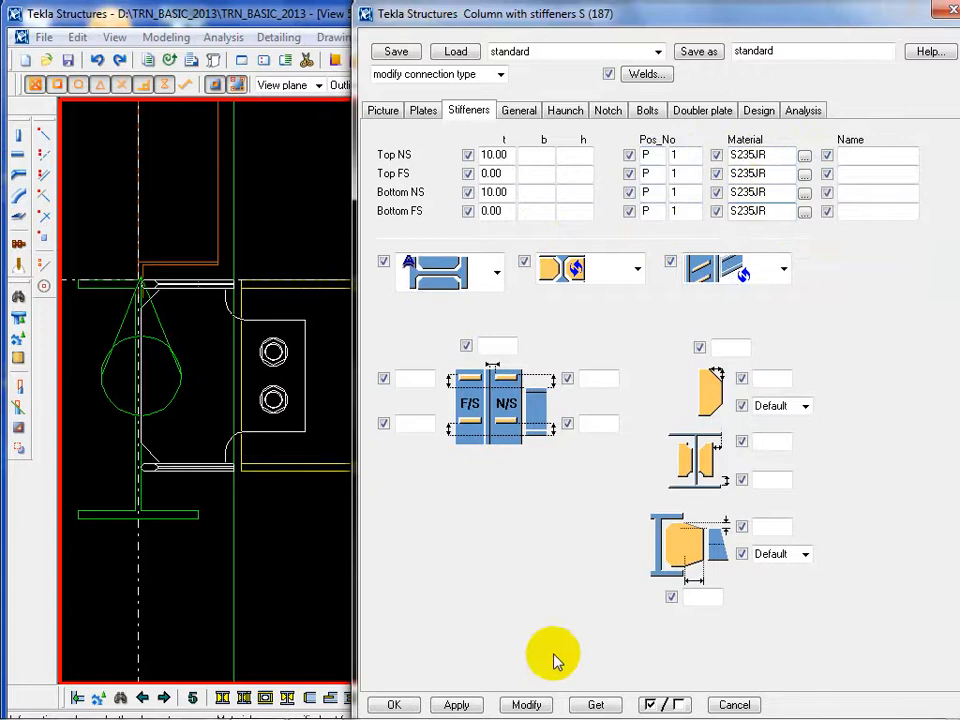
Apply the stiffener materials to the selected connection in the model and redraw the view
mouse_move(528, 700)
left_click(231, 403)
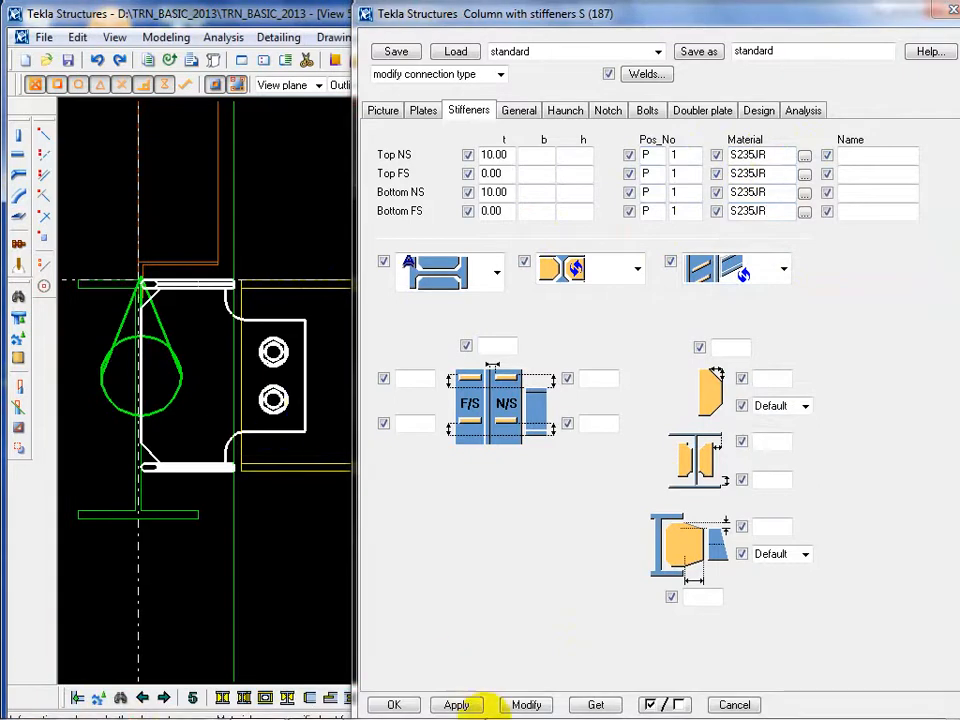
left_click(528, 704)
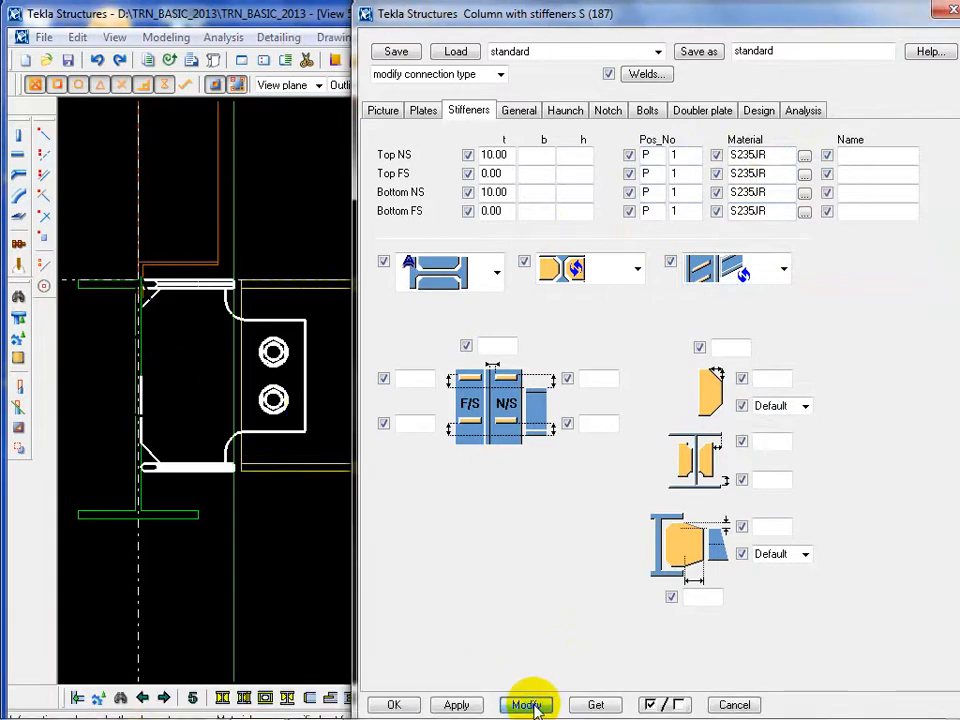
left_click(327, 574)
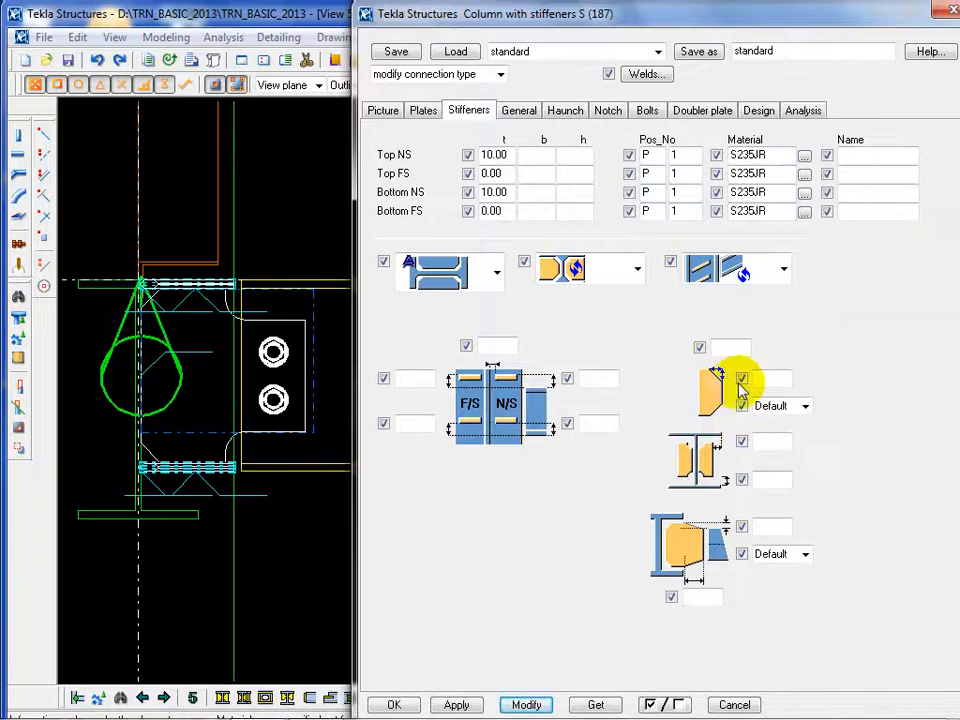
right_click(259, 524)
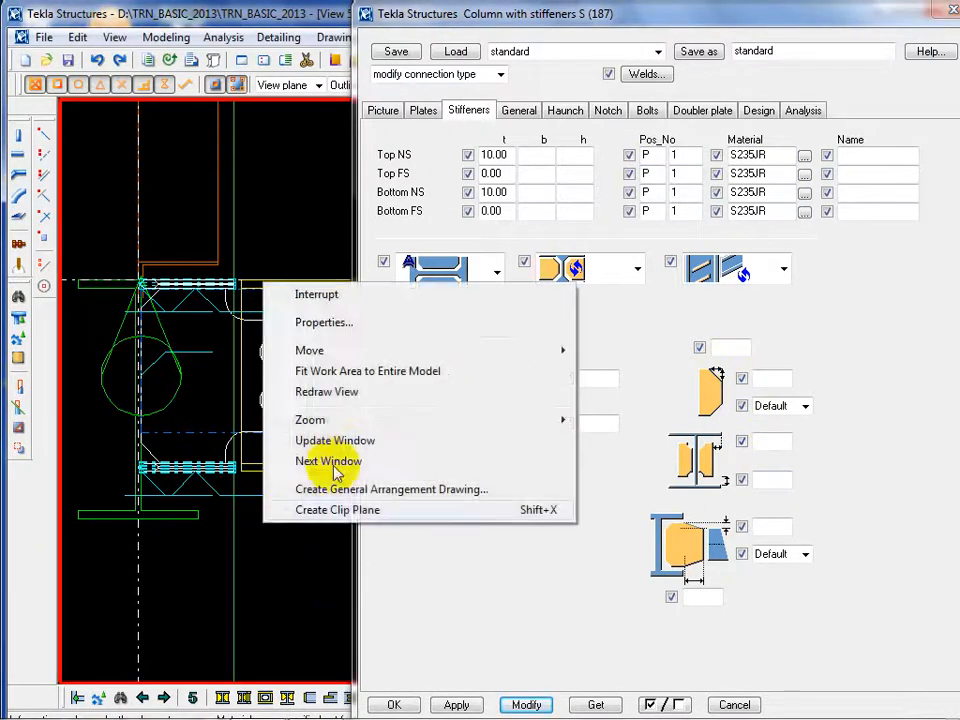
left_click(327, 393)
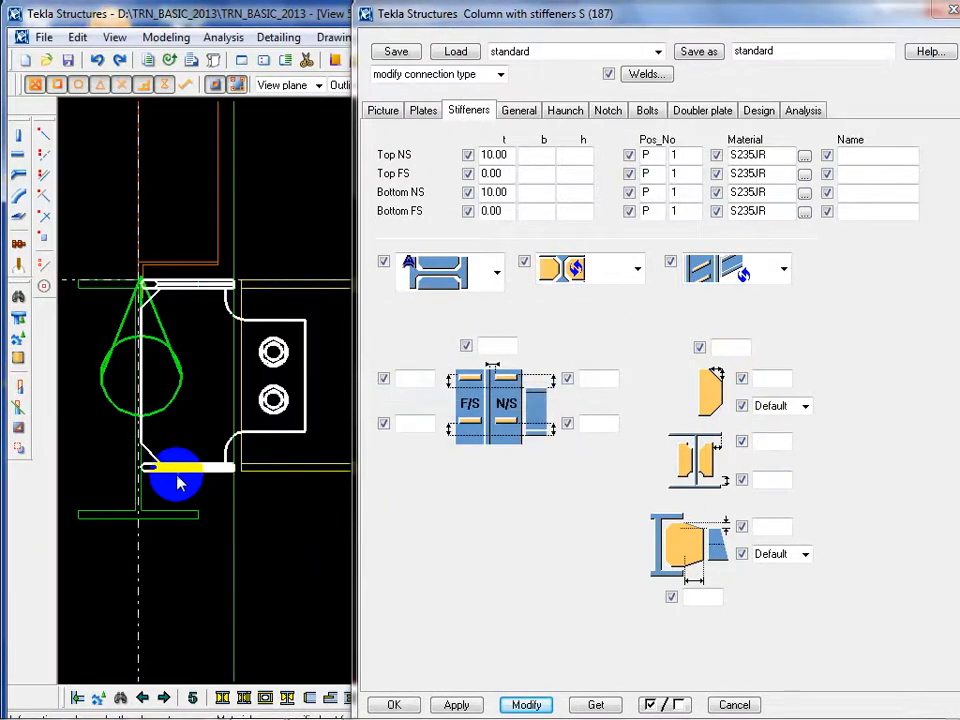
Switch to the Plan 86.100_TOS view, bring the stiffened column connection into sight and redraw the view
scroll(183, 480, "down", 4)
left_click(337, 40)
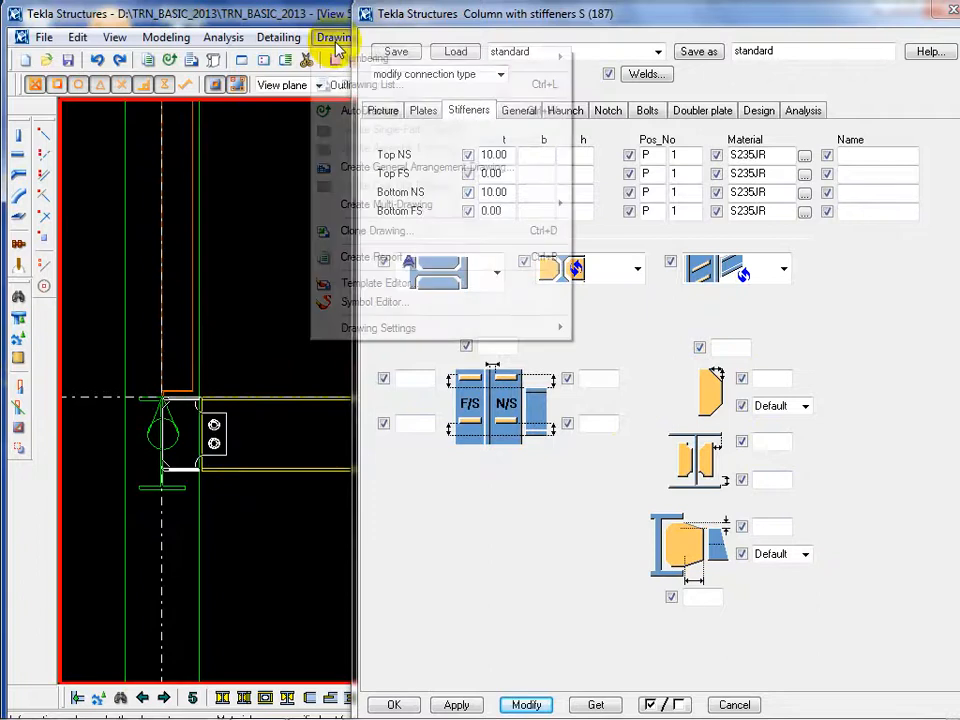
left_click(279, 251)
left_click(558, 102)
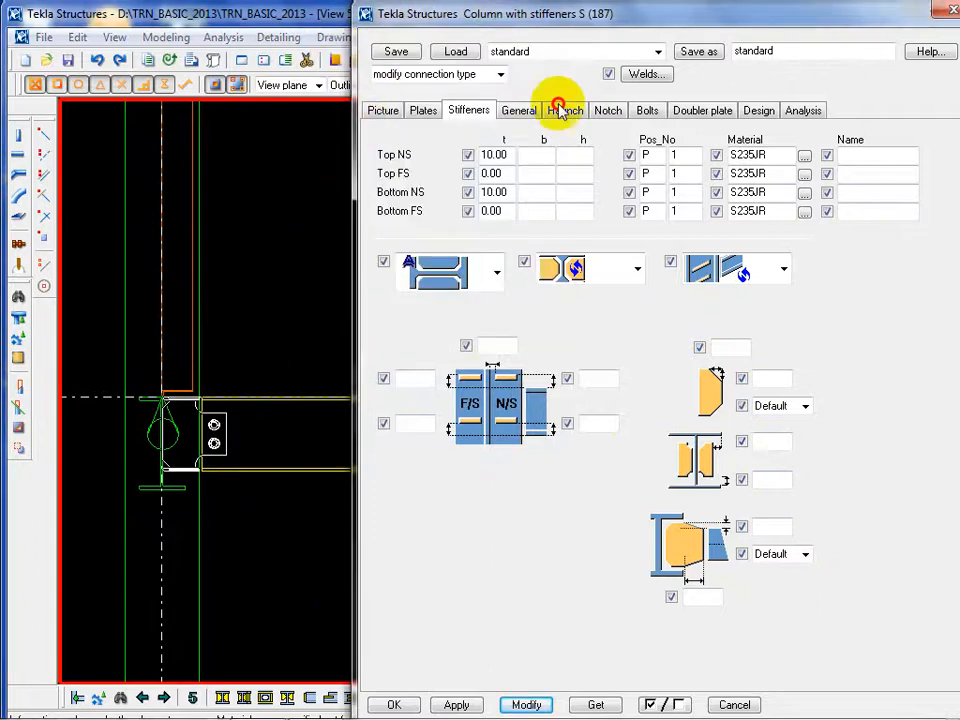
left_click_drag(505, 14, 575, 167)
left_click(498, 40)
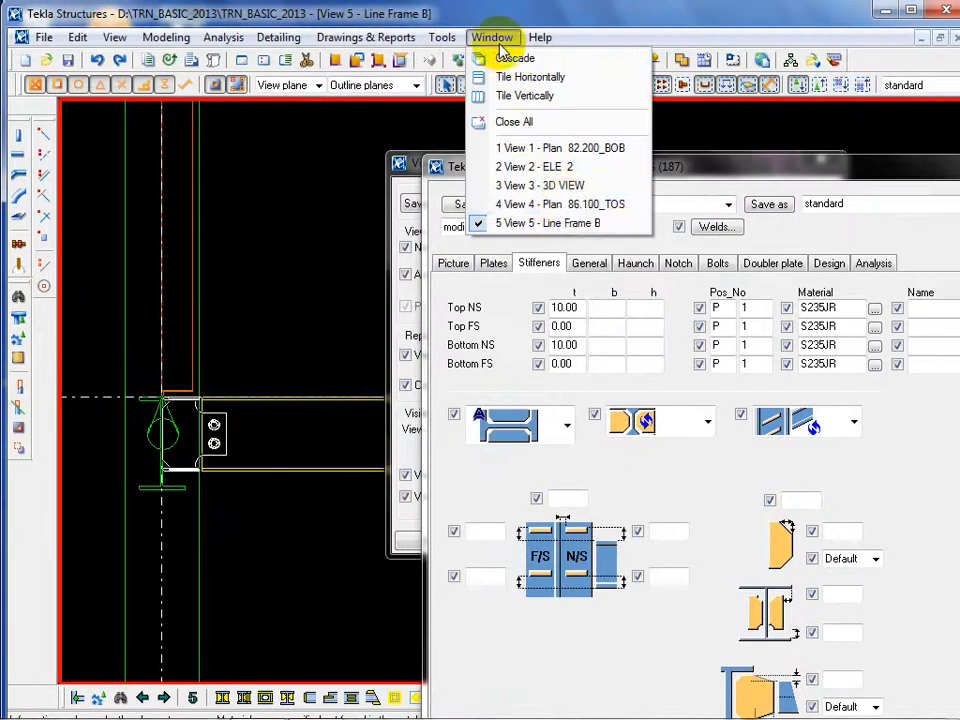
left_click(567, 206)
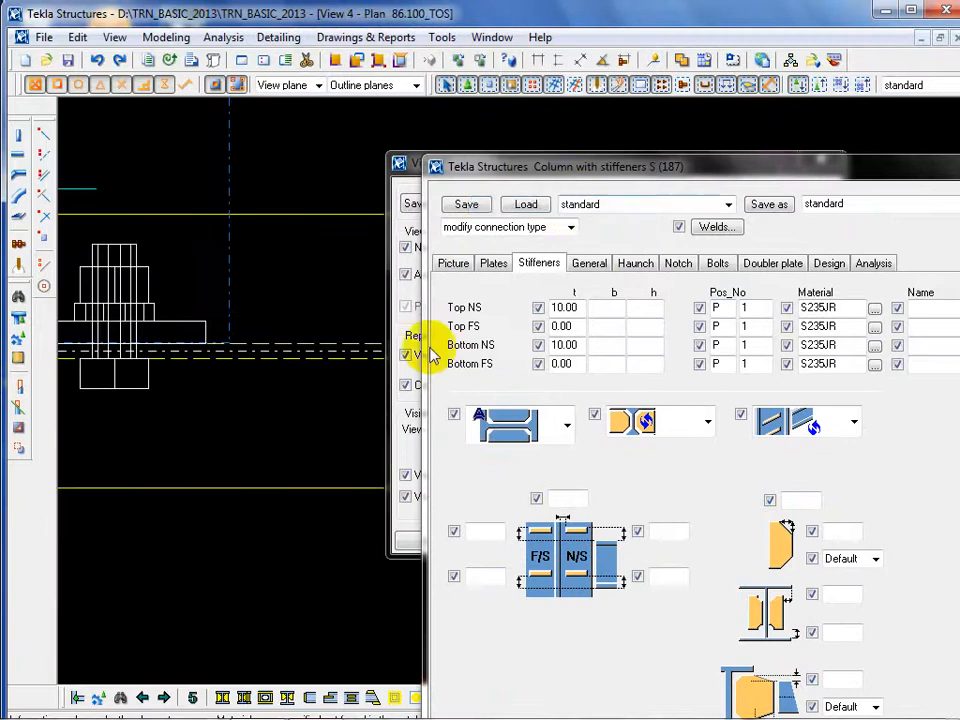
middle_click_drag(177, 473, 348, 473)
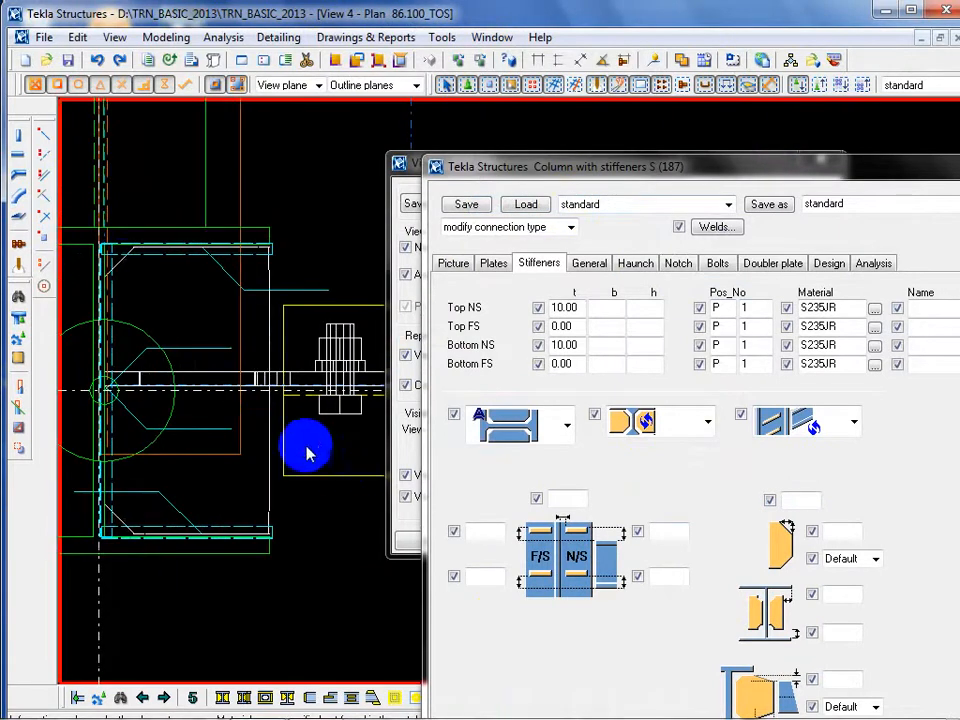
right_click_drag(130, 282, 157, 285)
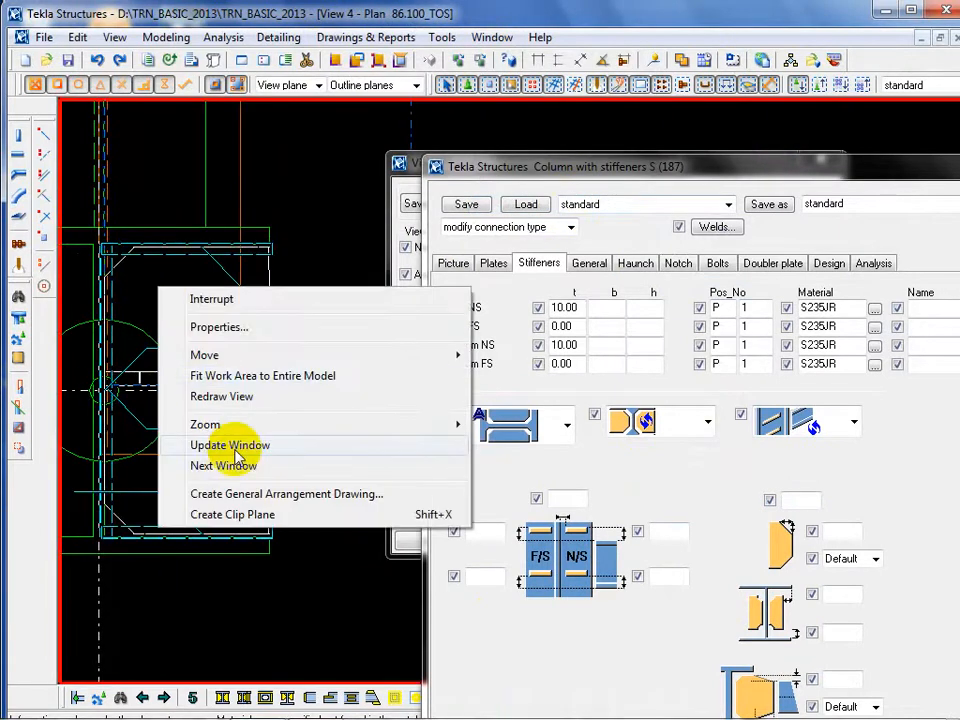
left_click(222, 396)
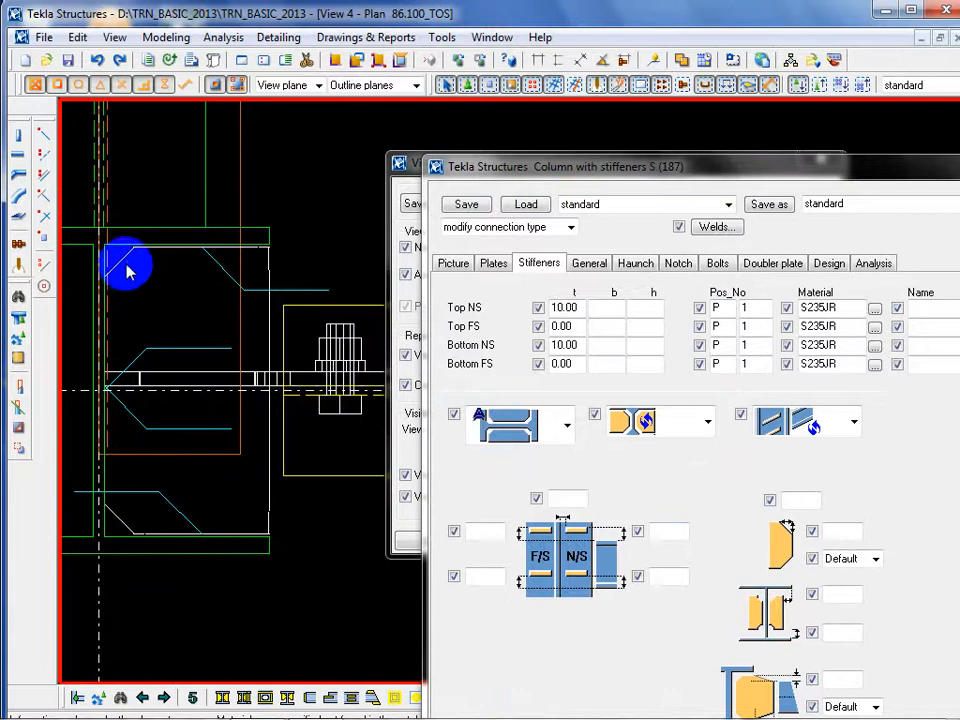
Examine the gaps between the stiffener's edges and the column's flanges and flange tips in plan
scroll(120, 272, "up", 4)
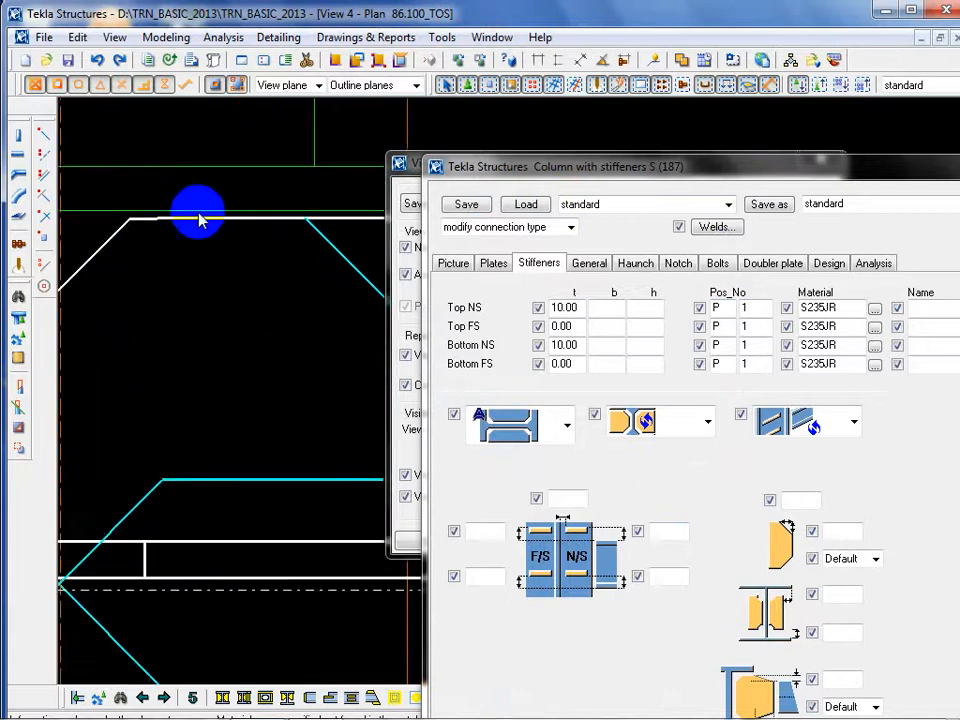
scroll(210, 250, "down", 2)
scroll(210, 275, "down", 2)
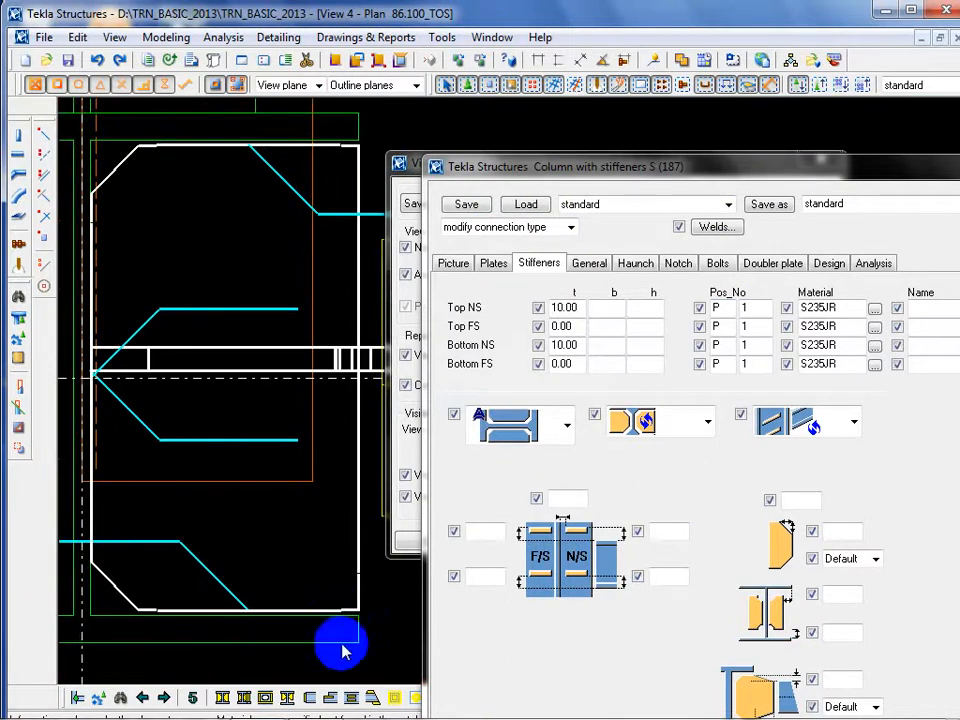
scroll(342, 652, "up", 3)
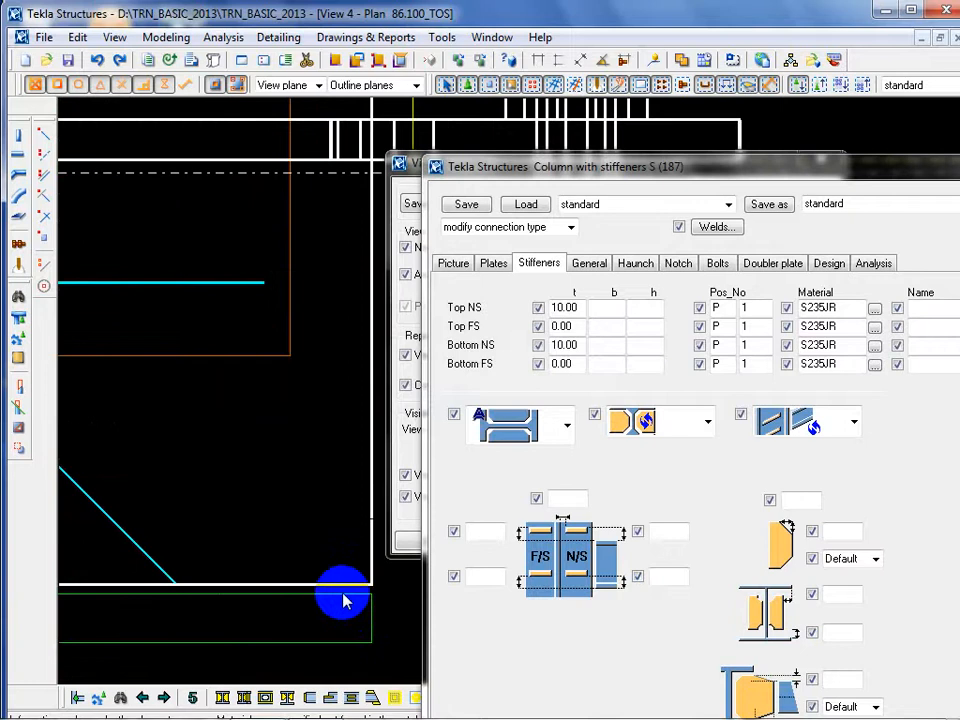
scroll(336, 585, "down", 2)
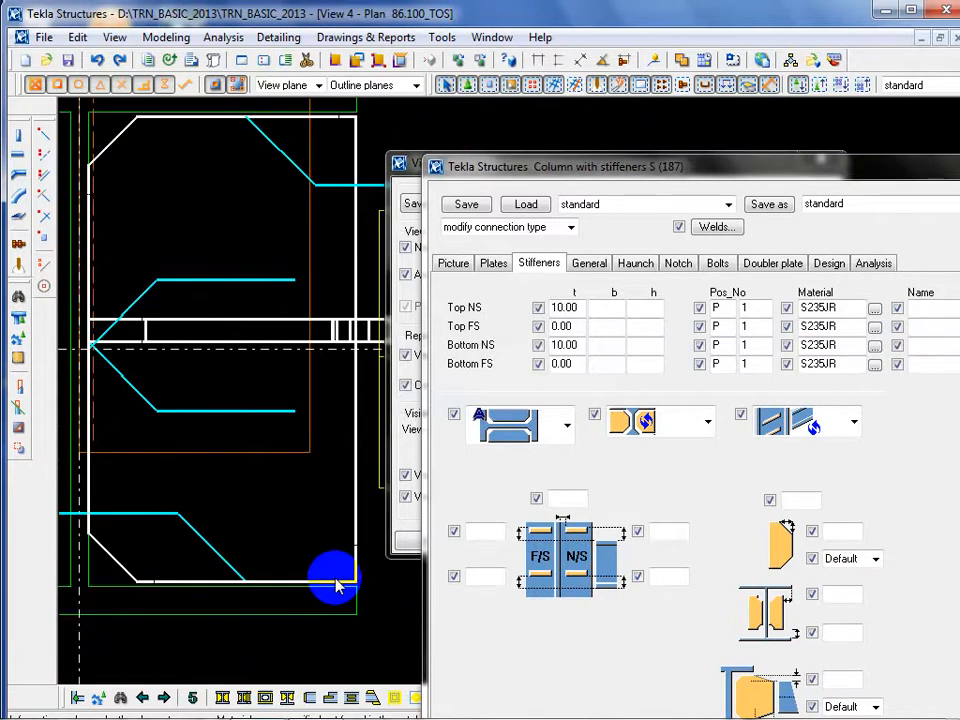
scroll(275, 588, "up", 1)
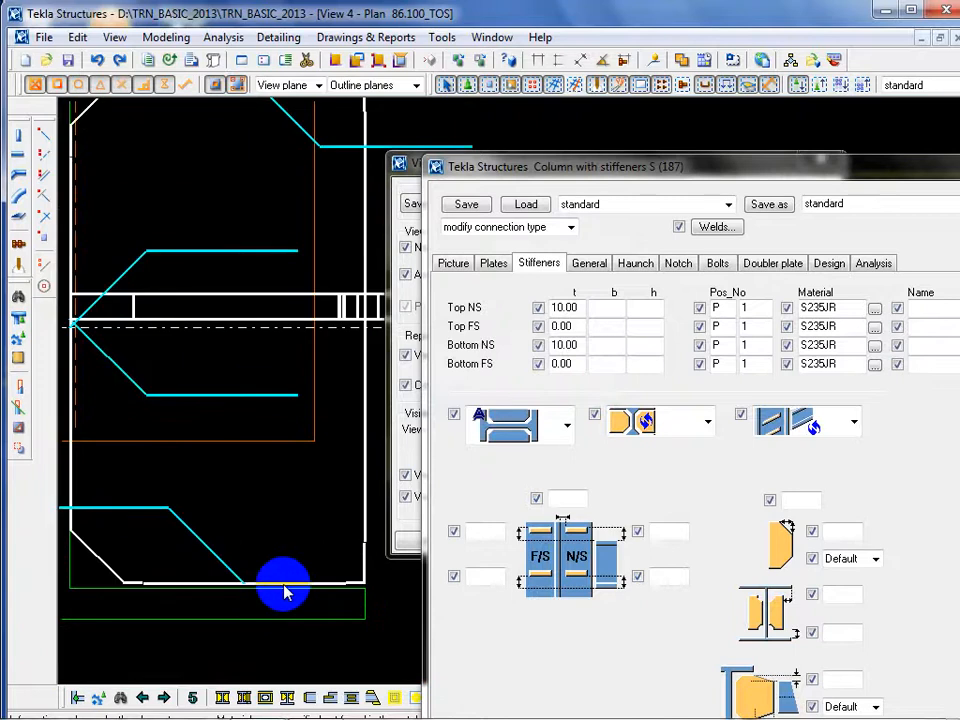
scroll(283, 590, "down", 2)
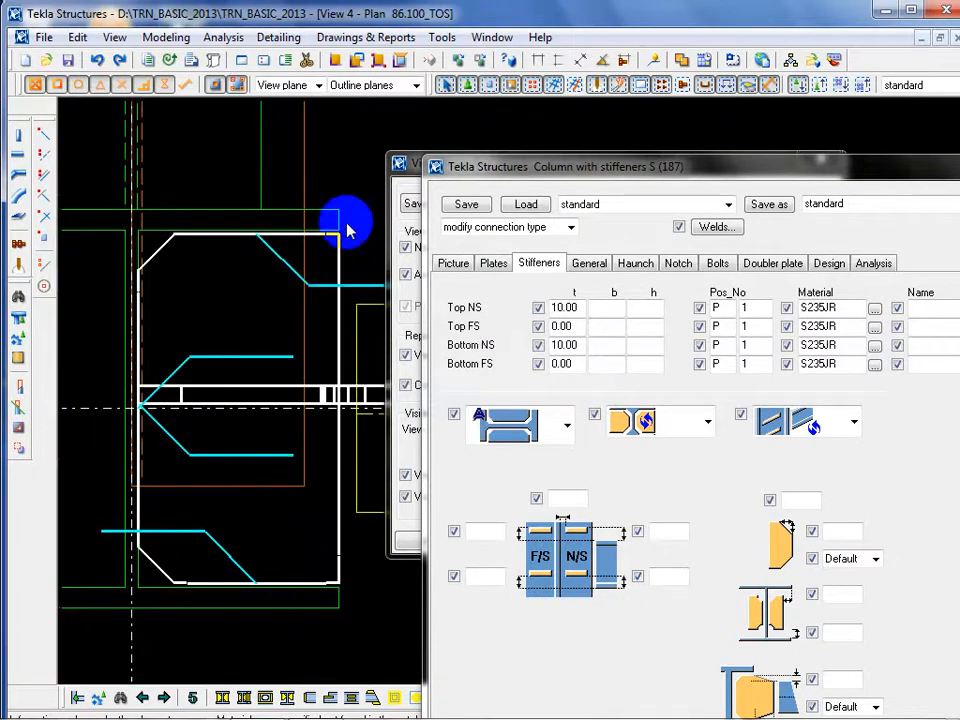
scroll(333, 235, "up", 2)
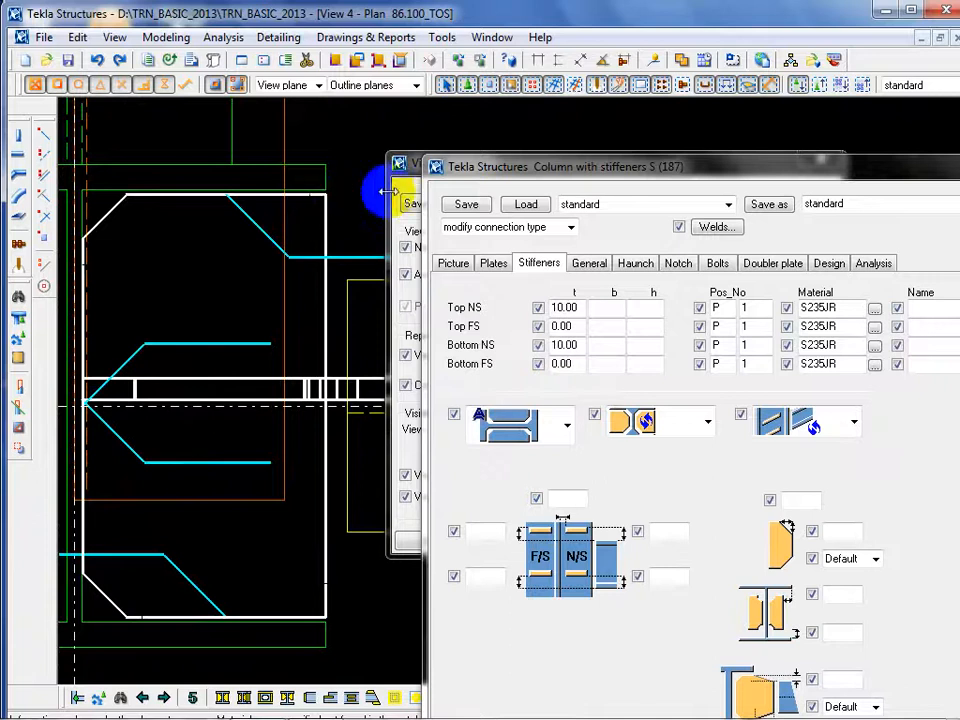
left_click(298, 190)
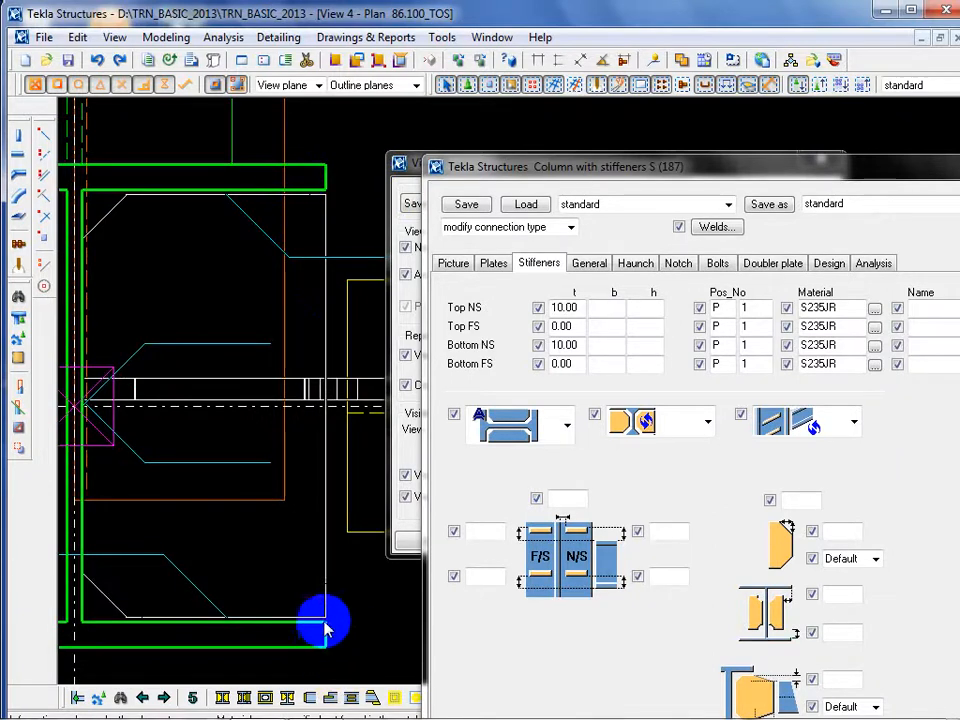
Set the stiffeners' setback from the column flange edge to 5 and their gap to the flange to 0, and modify the selected connection
left_click_drag(696, 170, 585, 8)
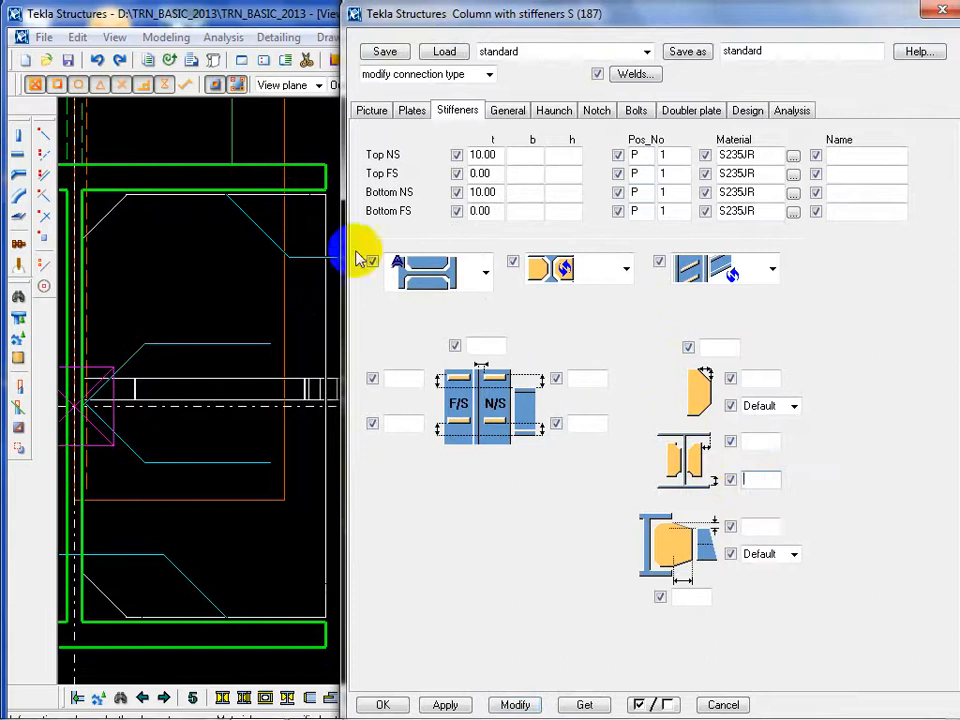
left_click(321, 184)
middle_click_drag(331, 258, 293, 208)
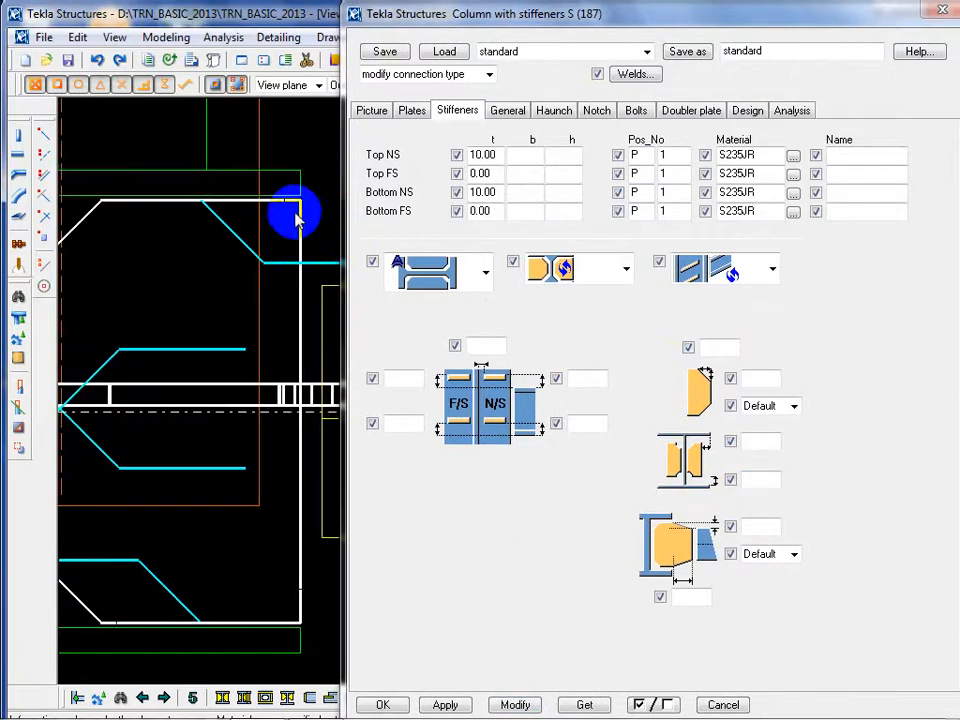
left_click(757, 442)
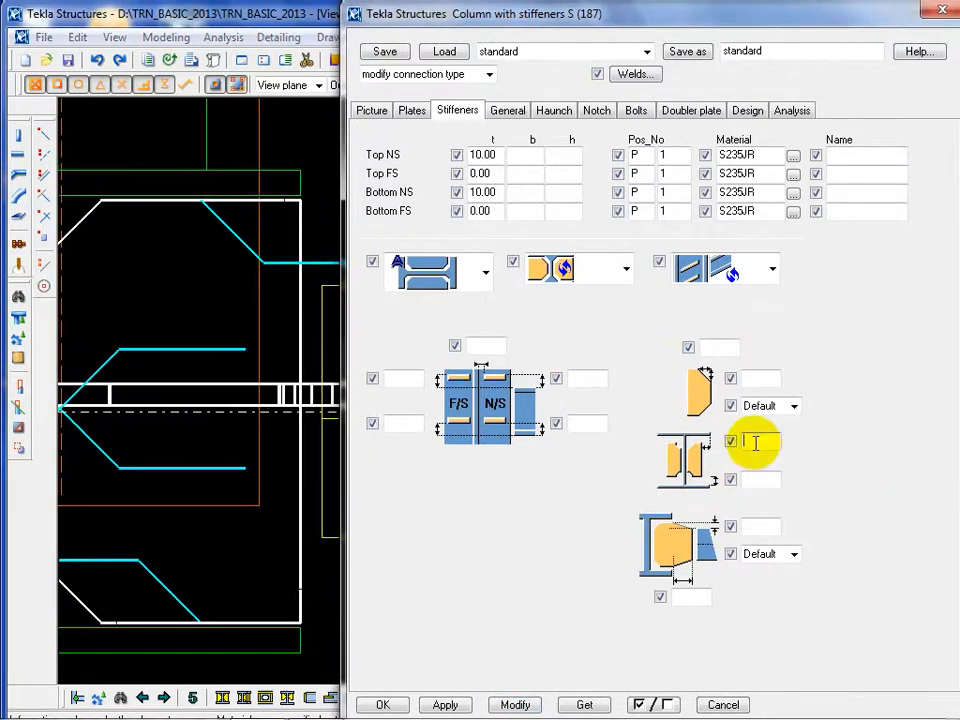
left_click(533, 704)
left_click(762, 476)
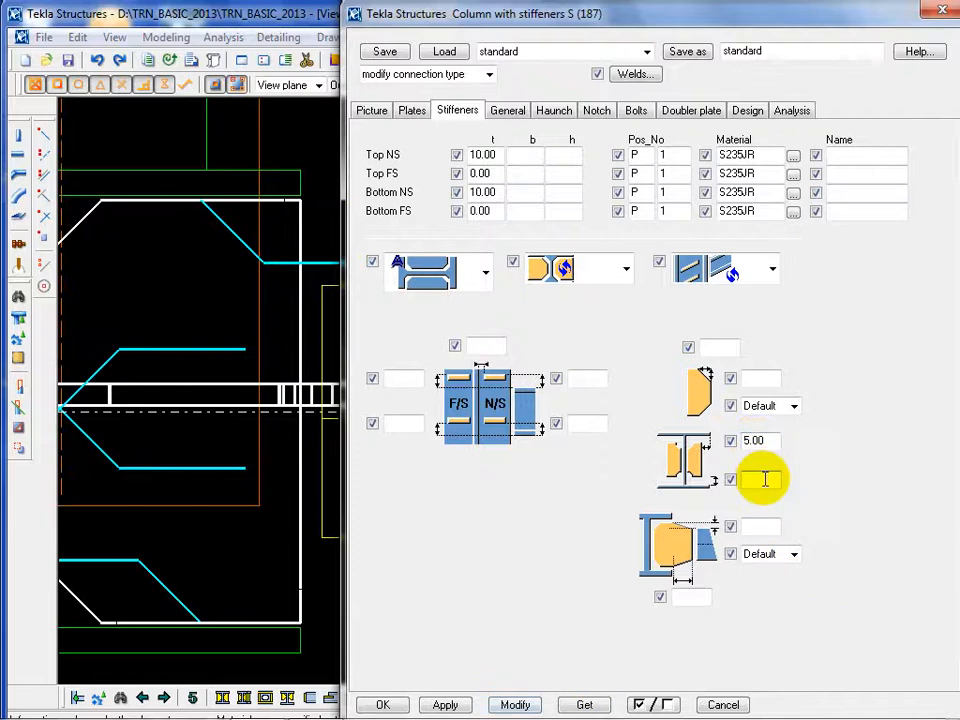
type("0")
left_click(521, 705)
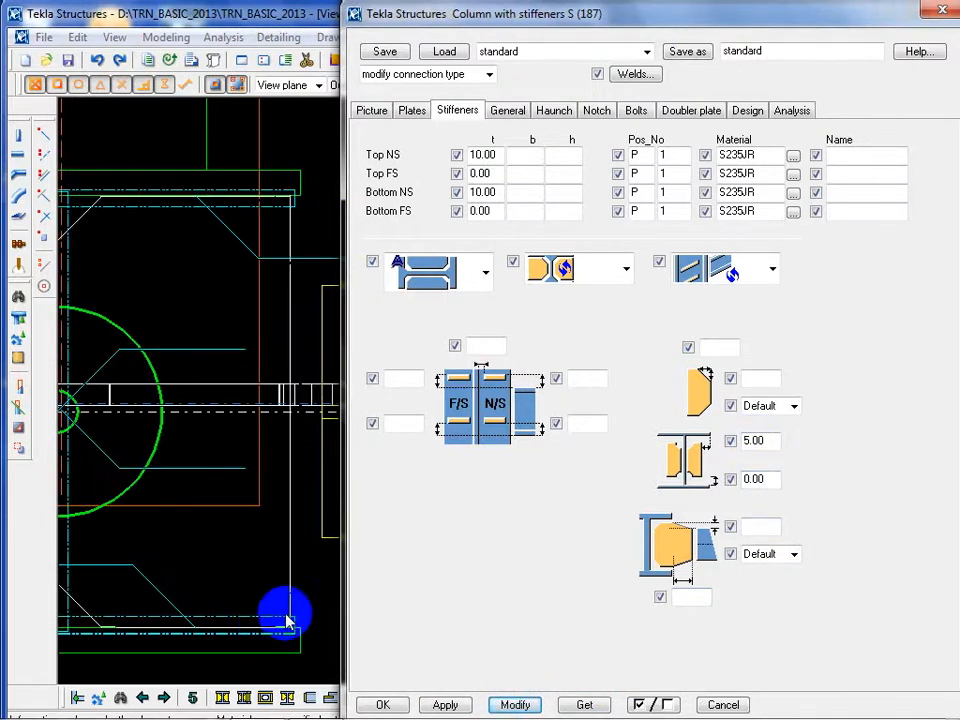
Redraw the plan view and check the stiffener's fit against the column flanges and web
left_click(306, 568)
left_click(292, 230)
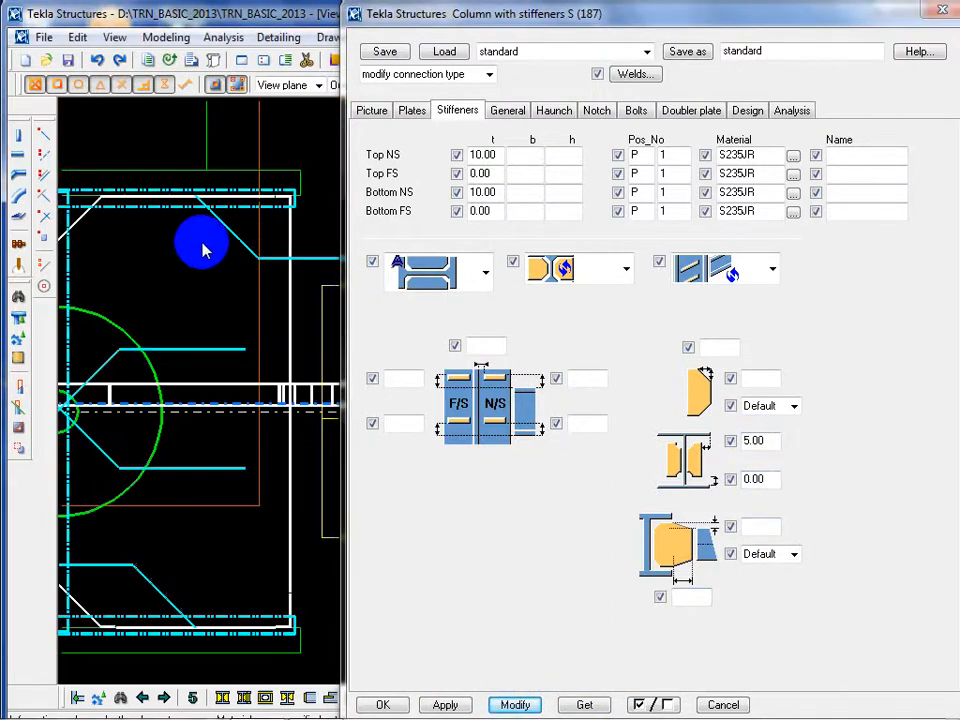
right_click(143, 265)
left_click(222, 376)
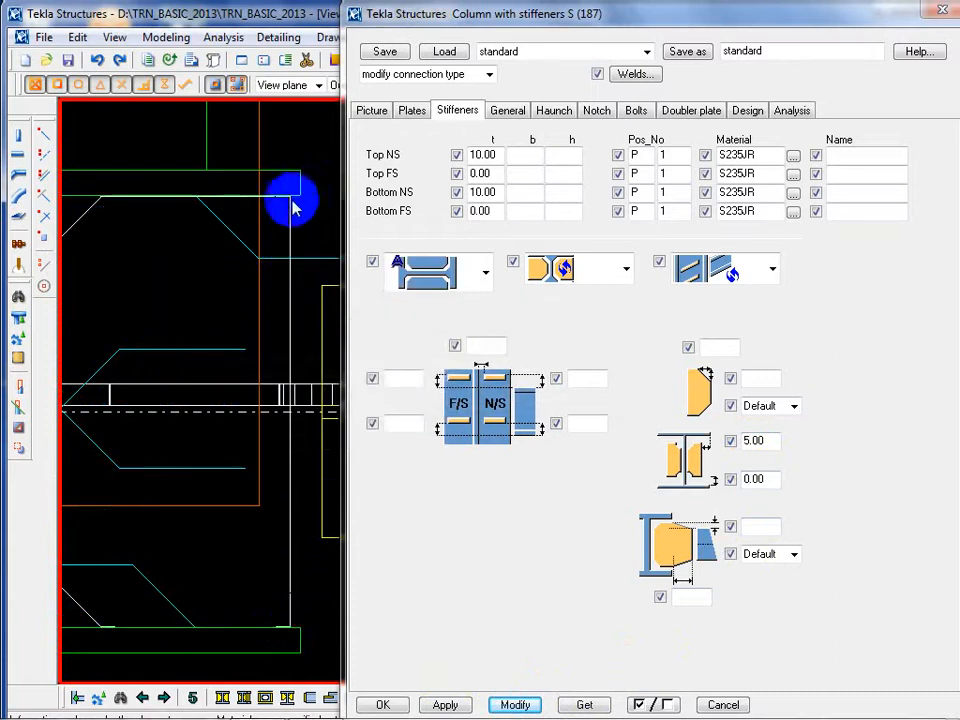
middle_click_drag(143, 220, 199, 211)
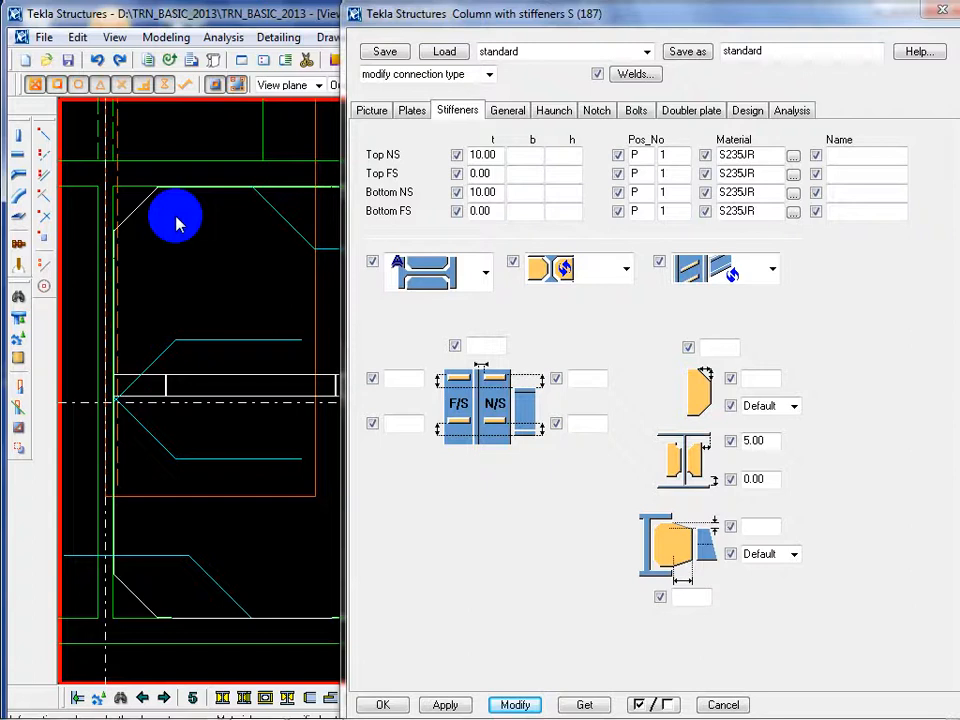
Set the gap between the stiffeners and the column flanges to 2, apply it to the connection and redraw the view
double_click(778, 481)
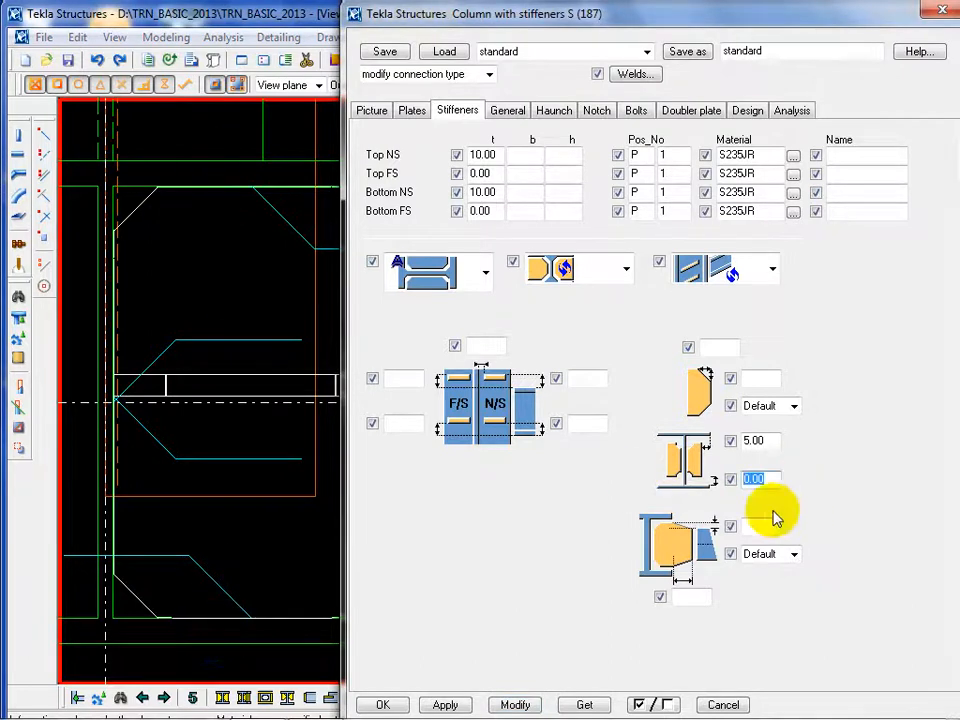
type("2")
left_click(139, 203)
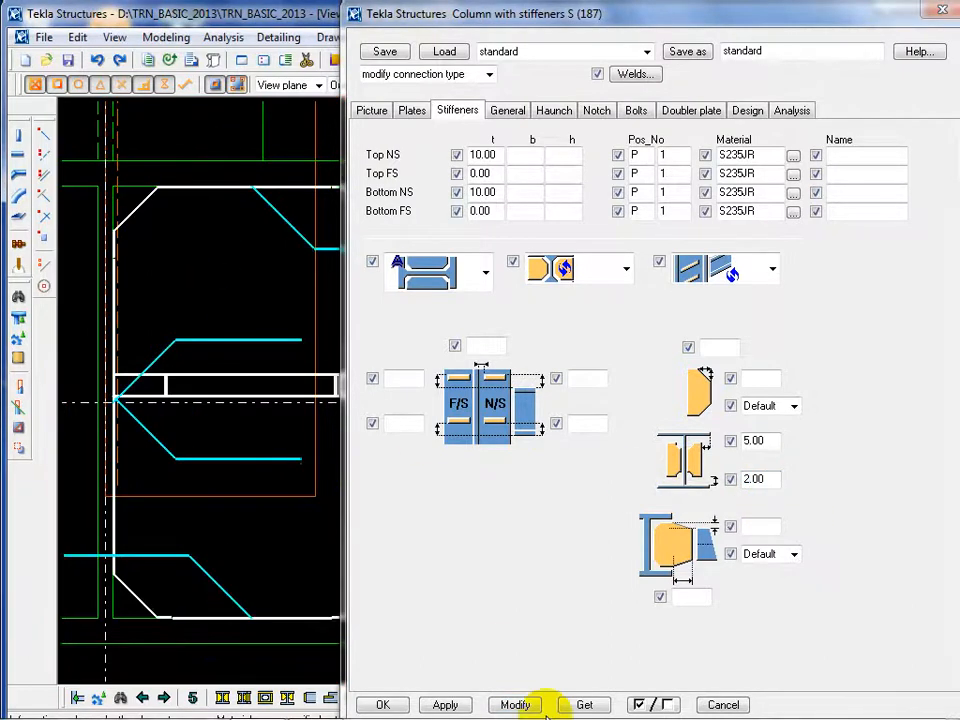
left_click(515, 705)
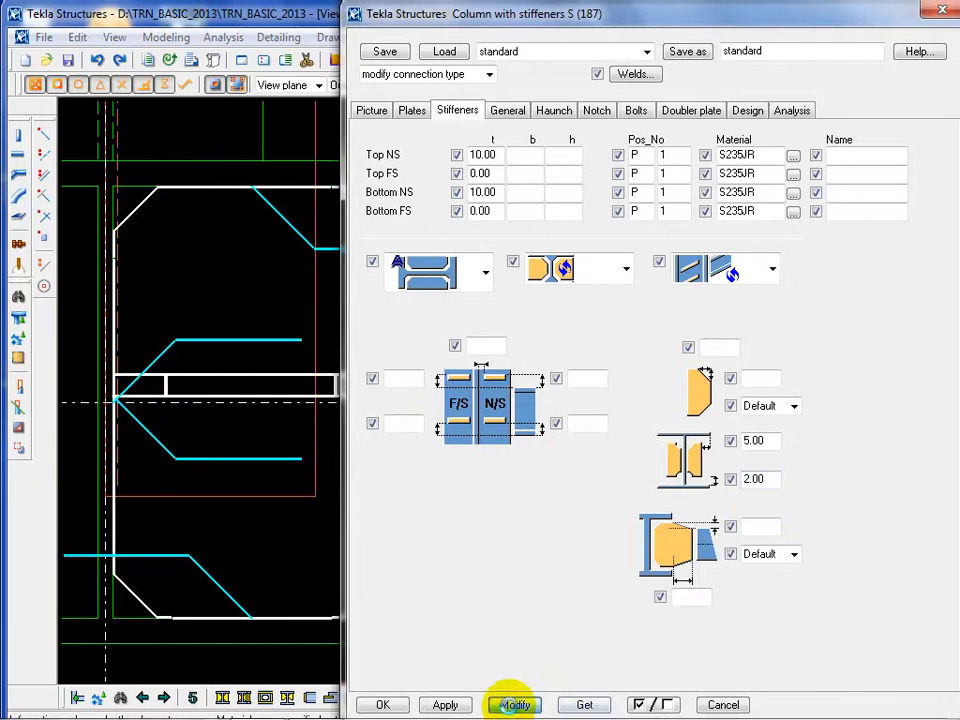
right_click(200, 275)
left_click(246, 386)
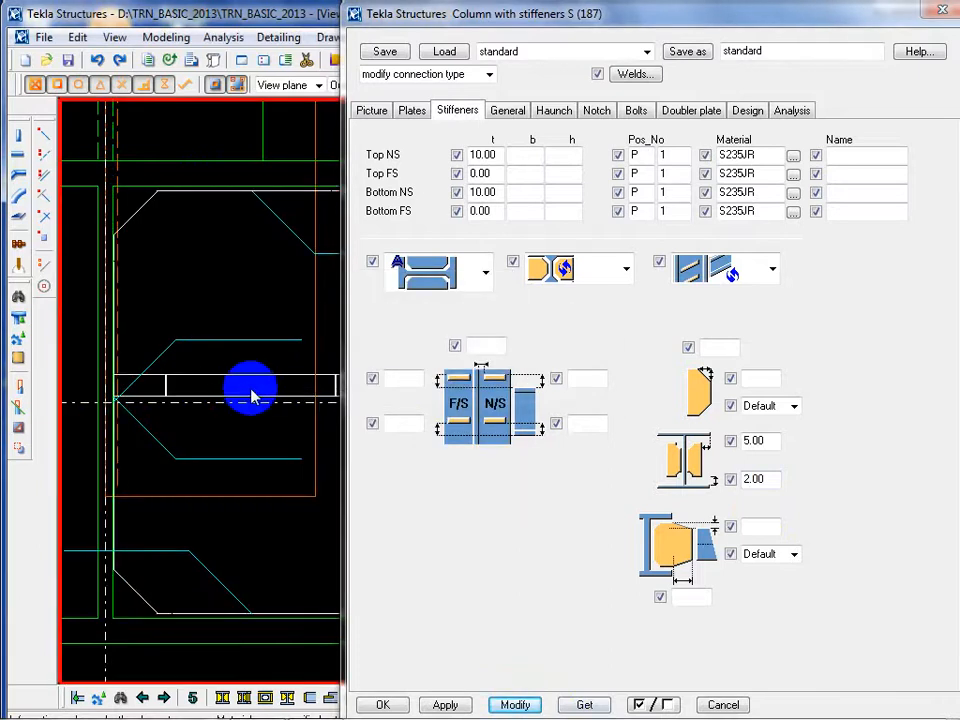
Set the stiffeners' chamfer type to Line with both chamfer dimensions at 15
scroll(240, 425, "up", 2)
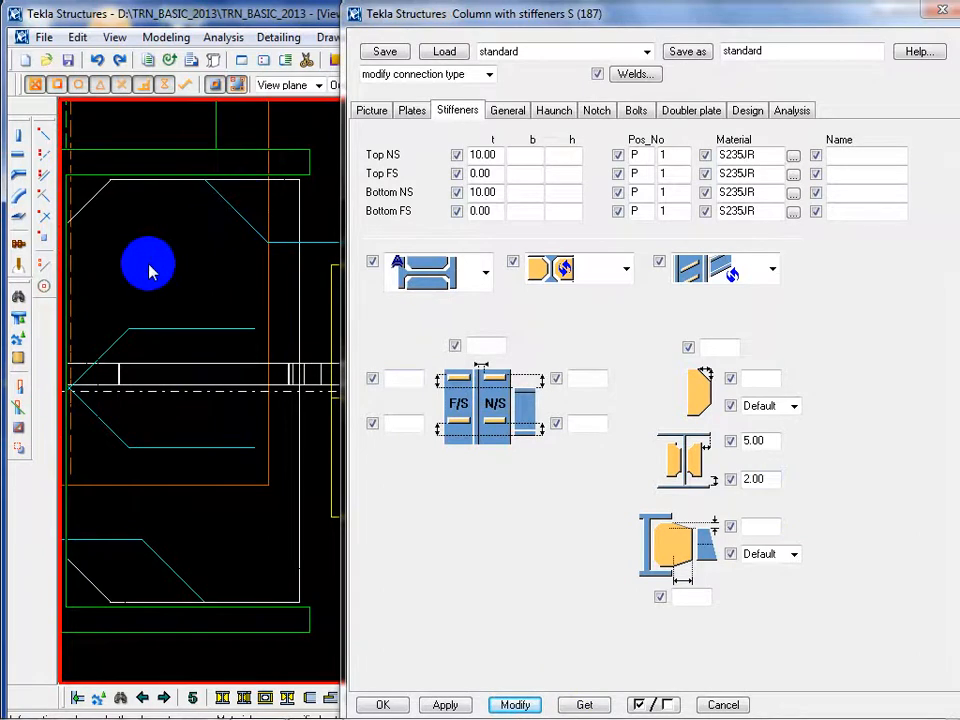
middle_click_drag(104, 512, 164, 512)
left_click(130, 559)
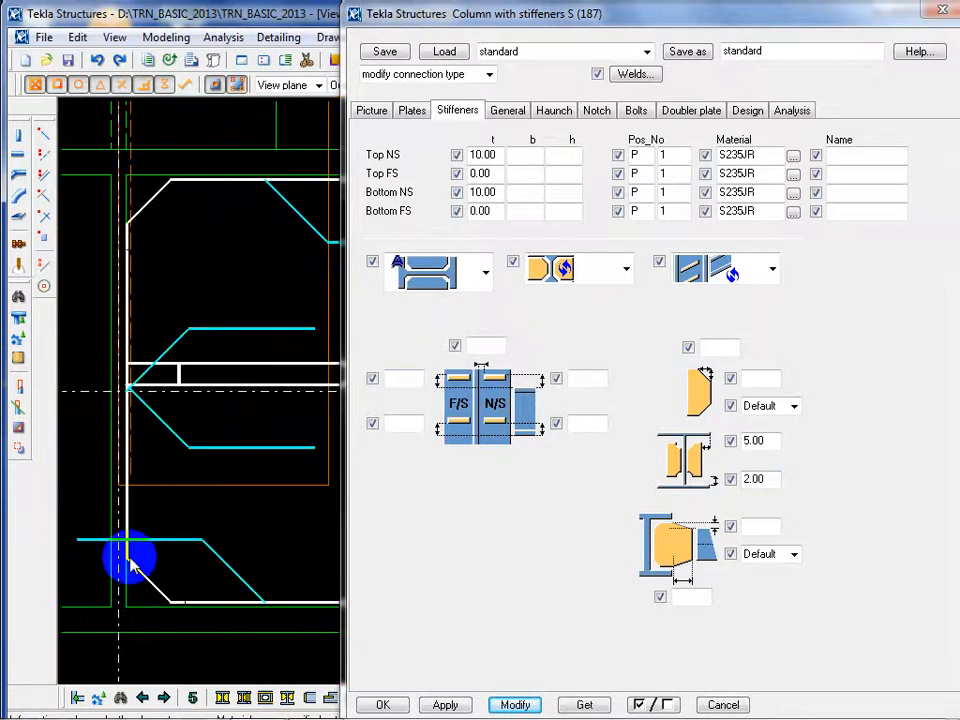
left_click(793, 406)
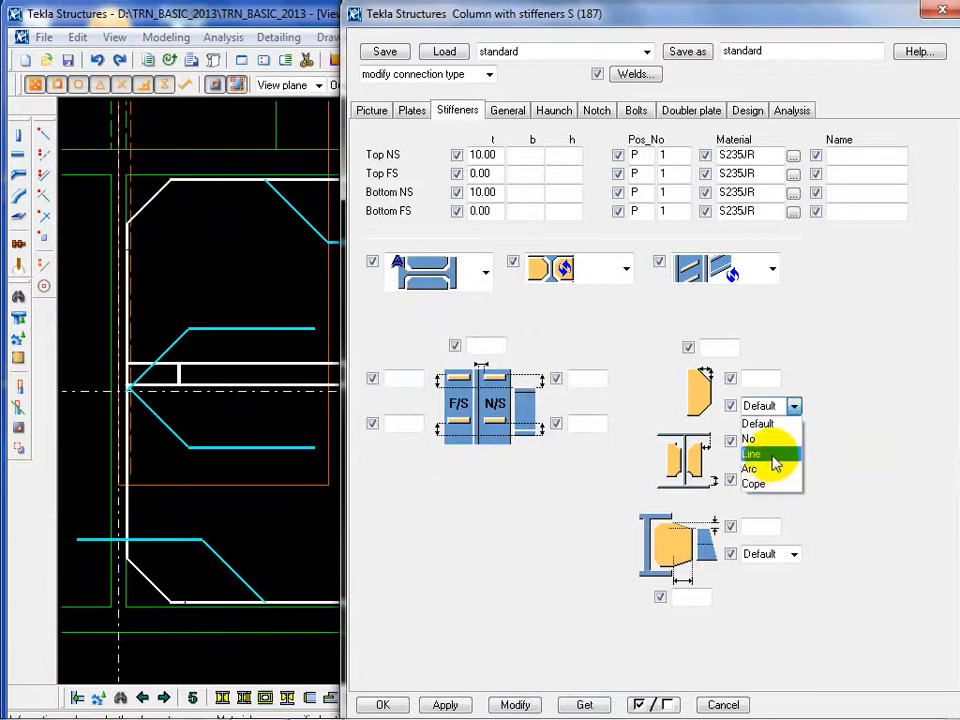
left_click(770, 454)
left_click(716, 350)
type("1")
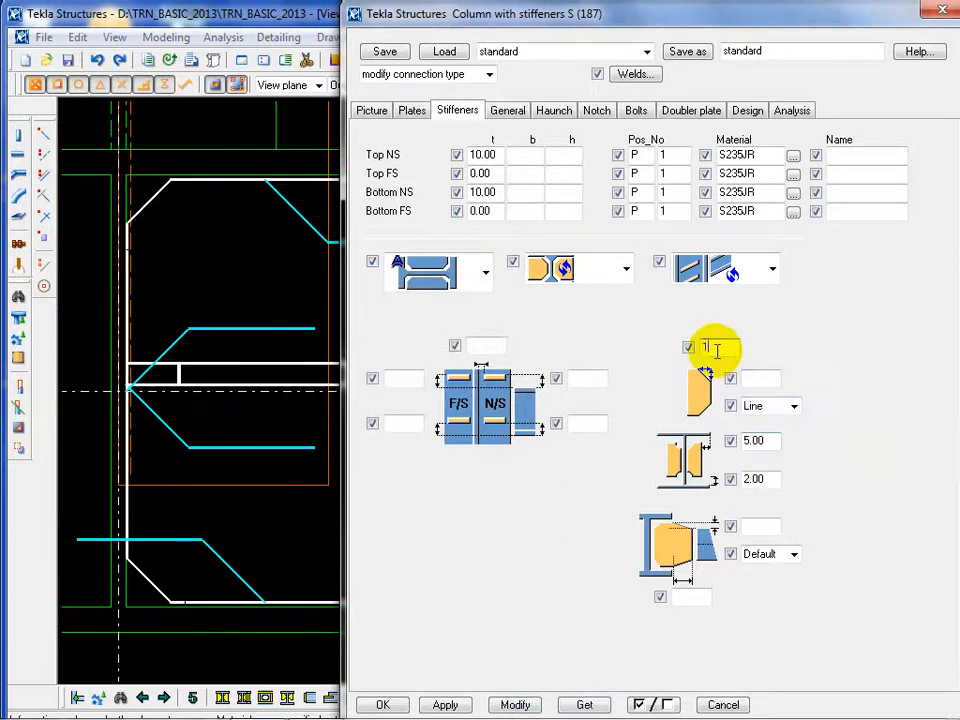
type("5")
left_click(758, 376)
type("15")
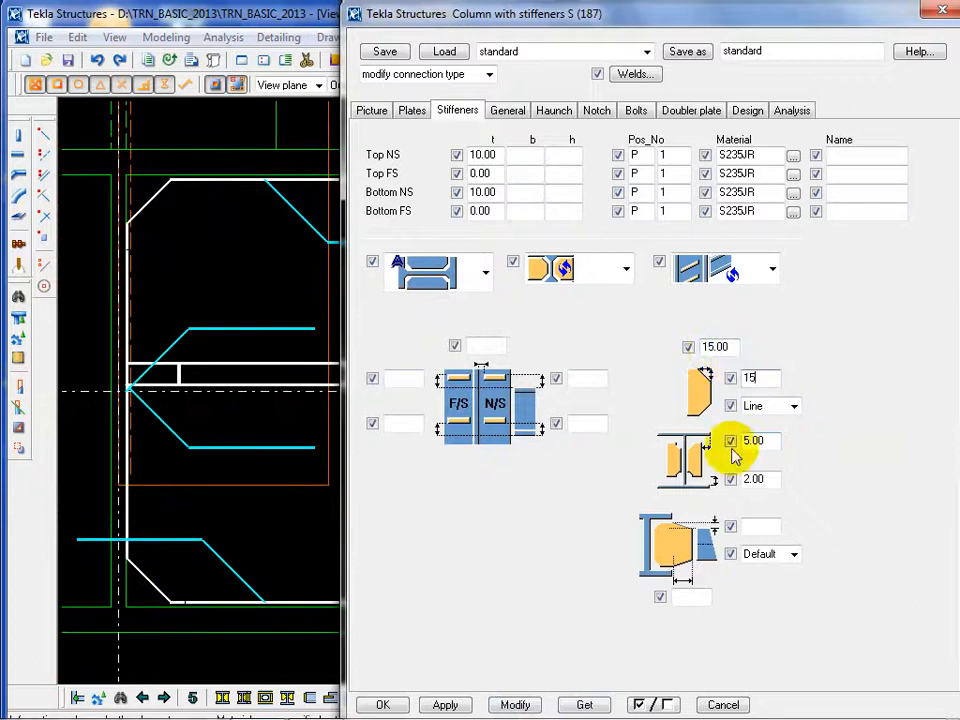
Look up the rounding radius of the column's HEA240 profile in the profile catalog, leaving the column's properties unchanged
left_click(162, 632)
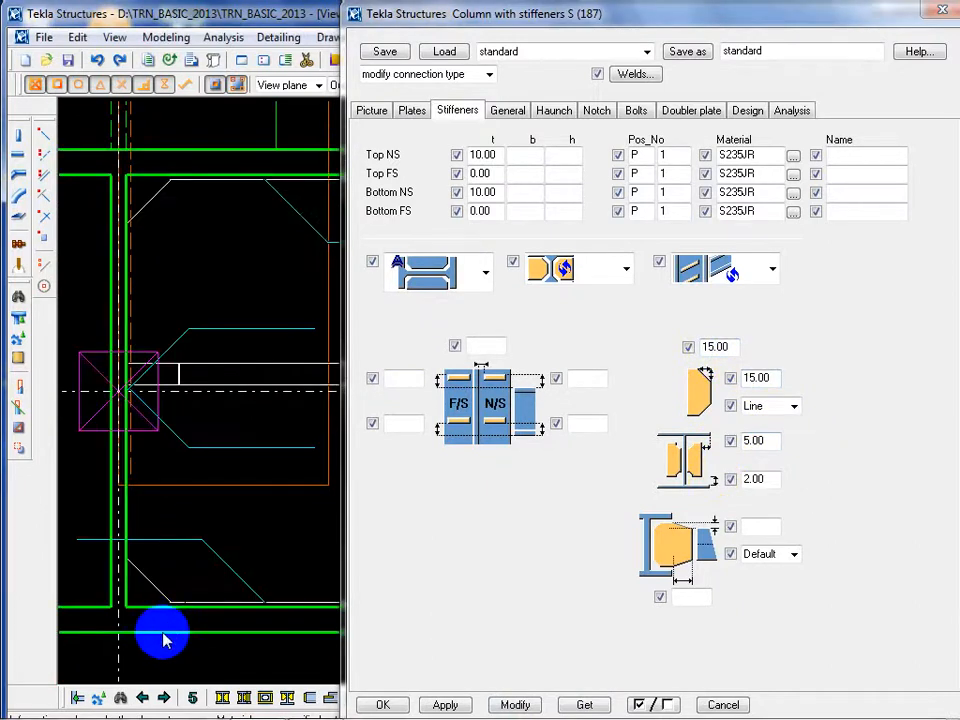
double_click(165, 640)
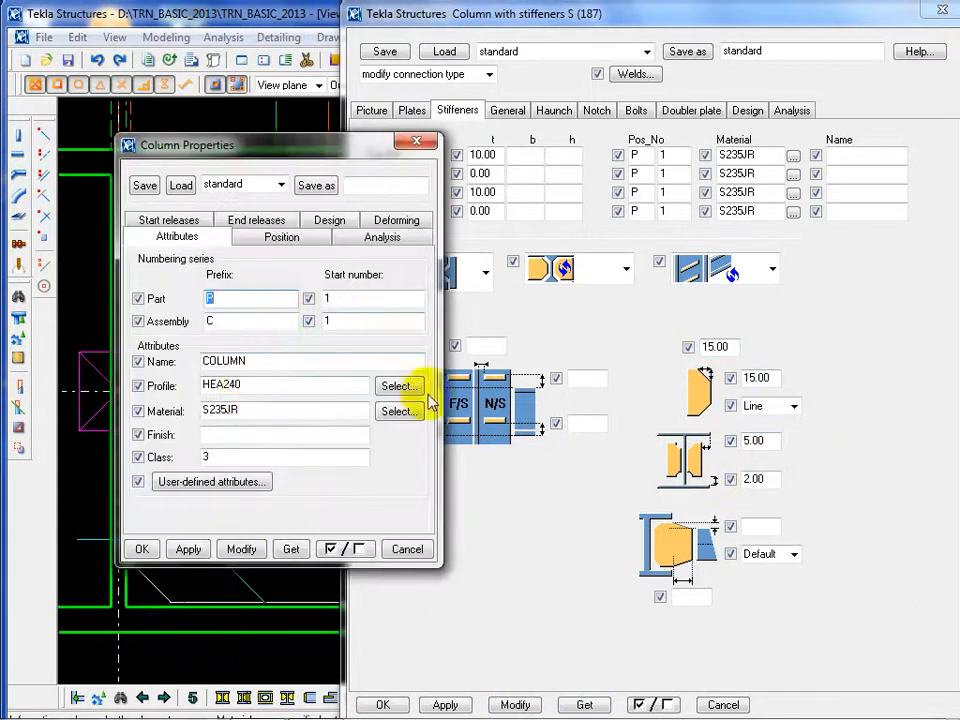
left_click(397, 385)
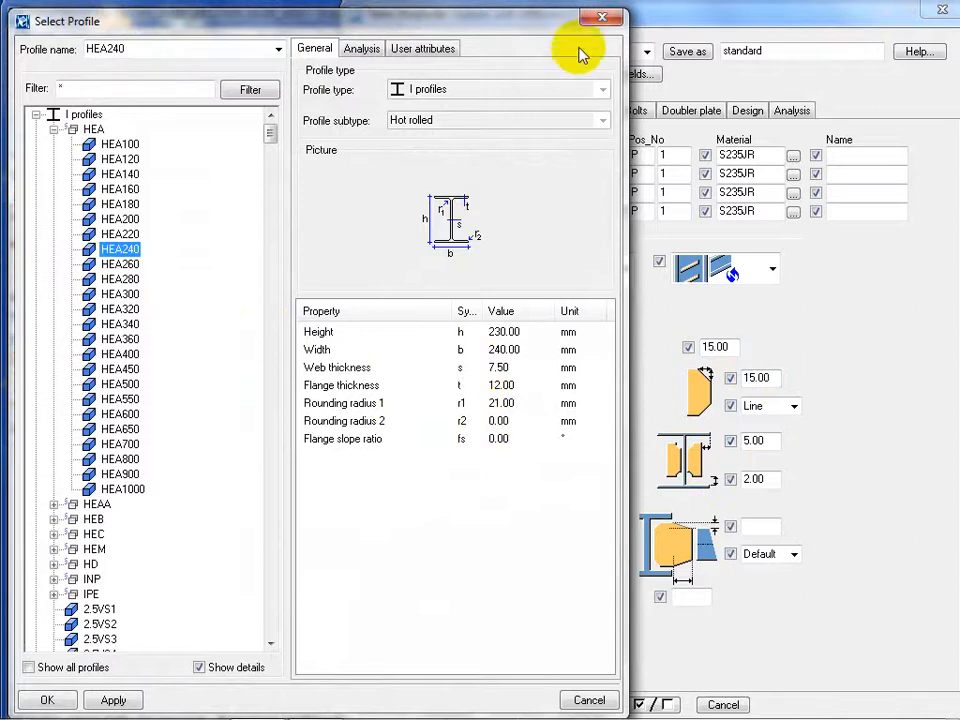
left_click(603, 17)
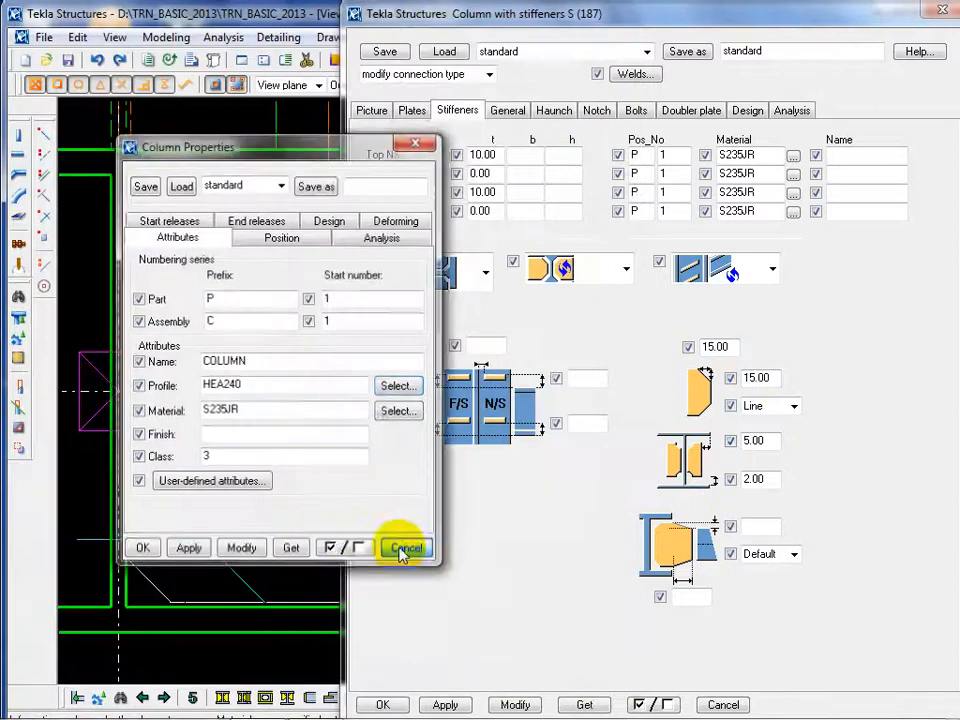
left_click(404, 550)
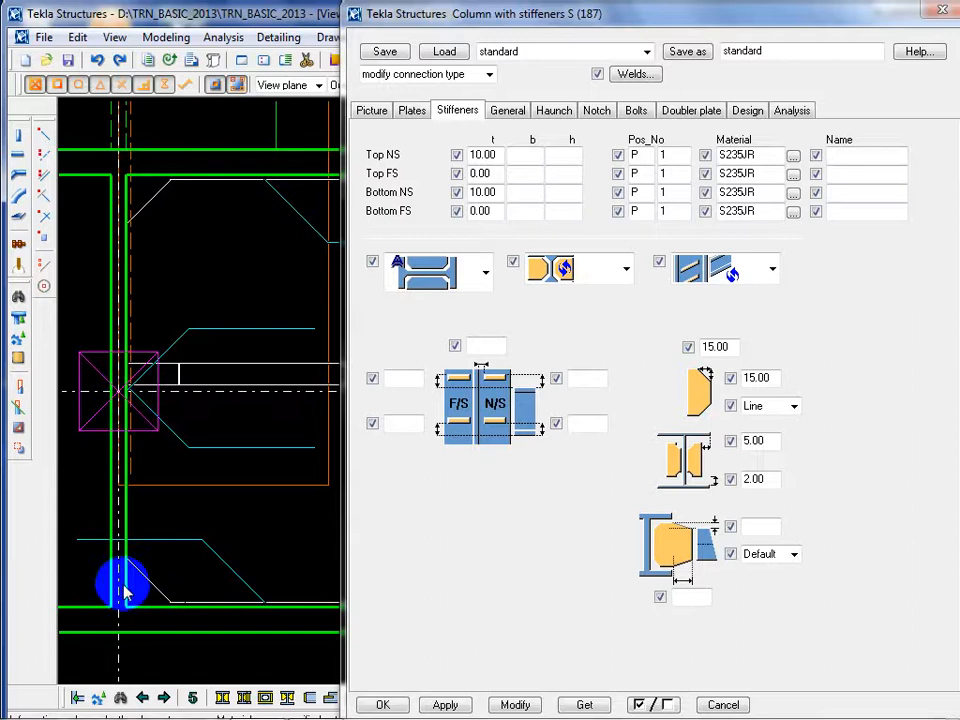
Set both stiffener chamfer dimensions to 30 and modify the selected connection
middle_click_drag(141, 622, 173, 596)
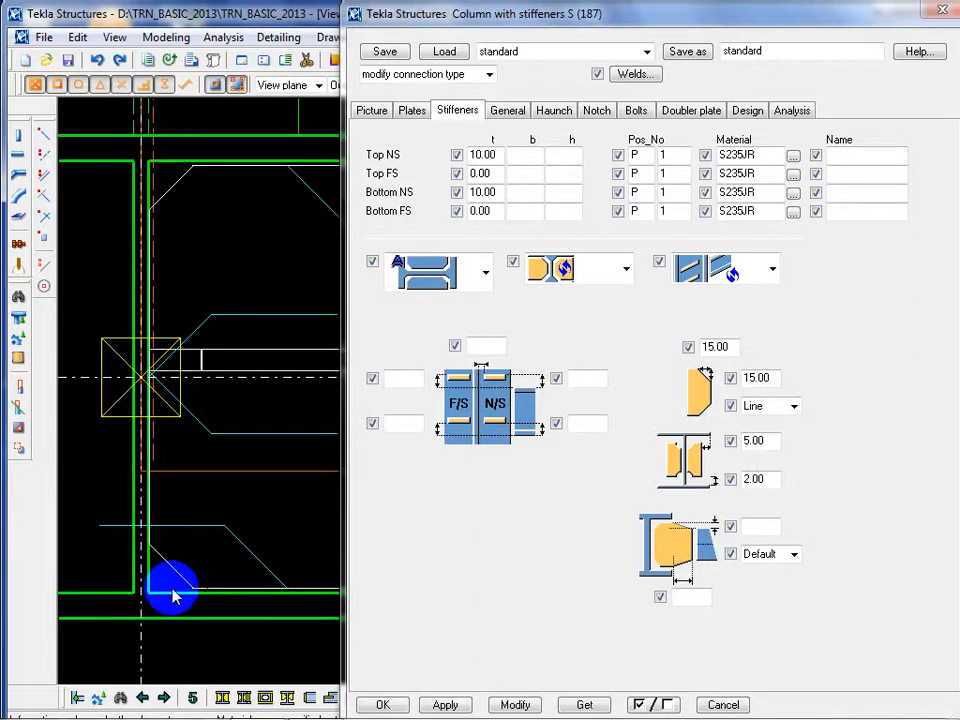
double_click(161, 582)
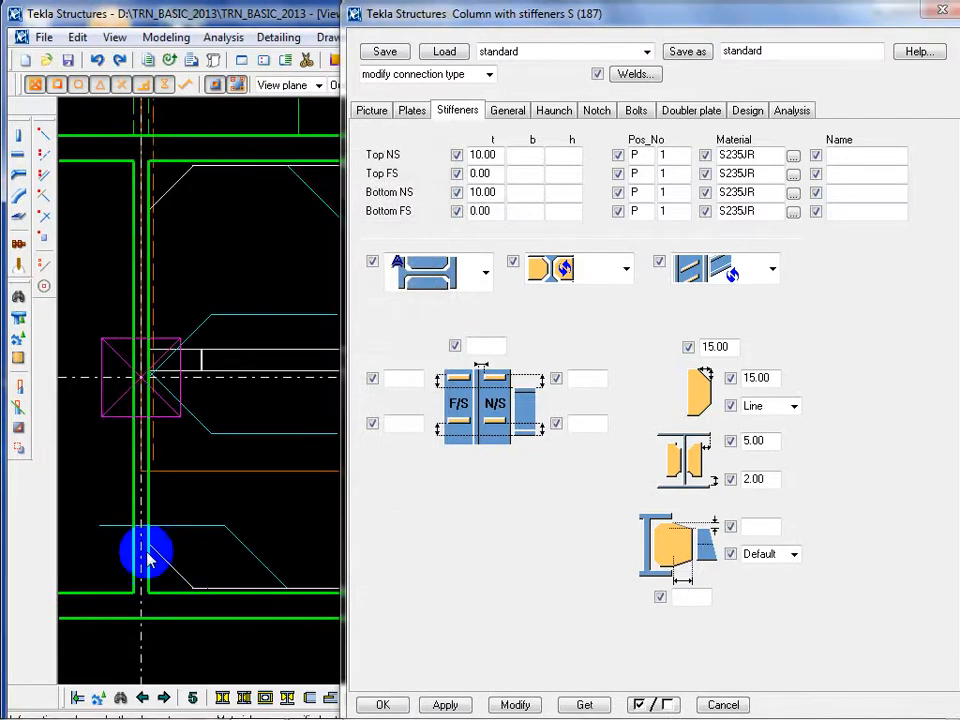
double_click(752, 377)
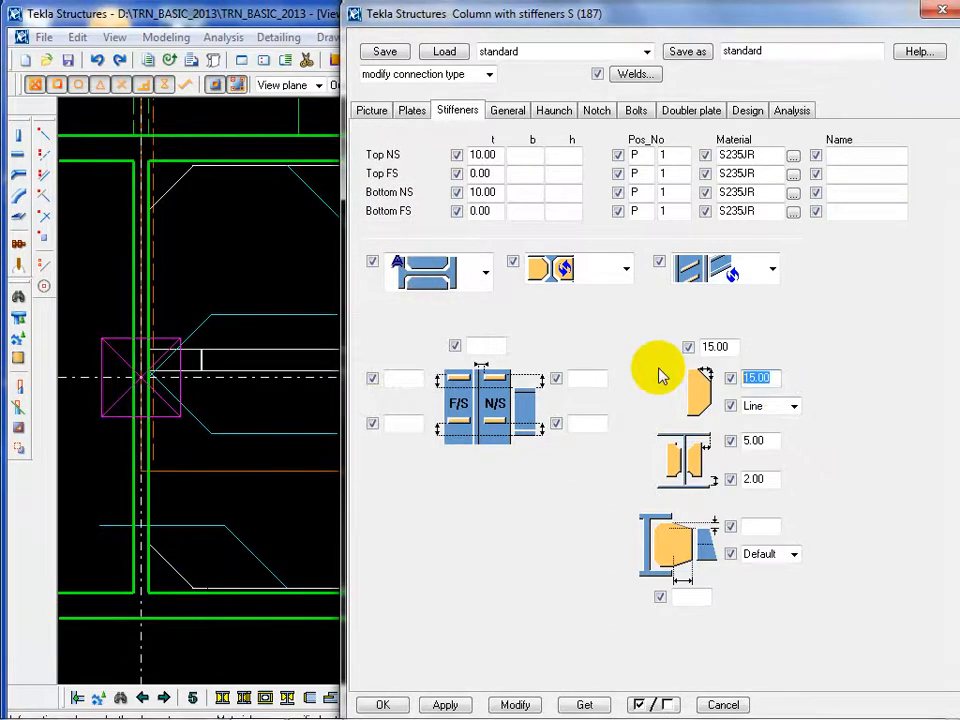
type("30")
left_click_drag(731, 349, 648, 351)
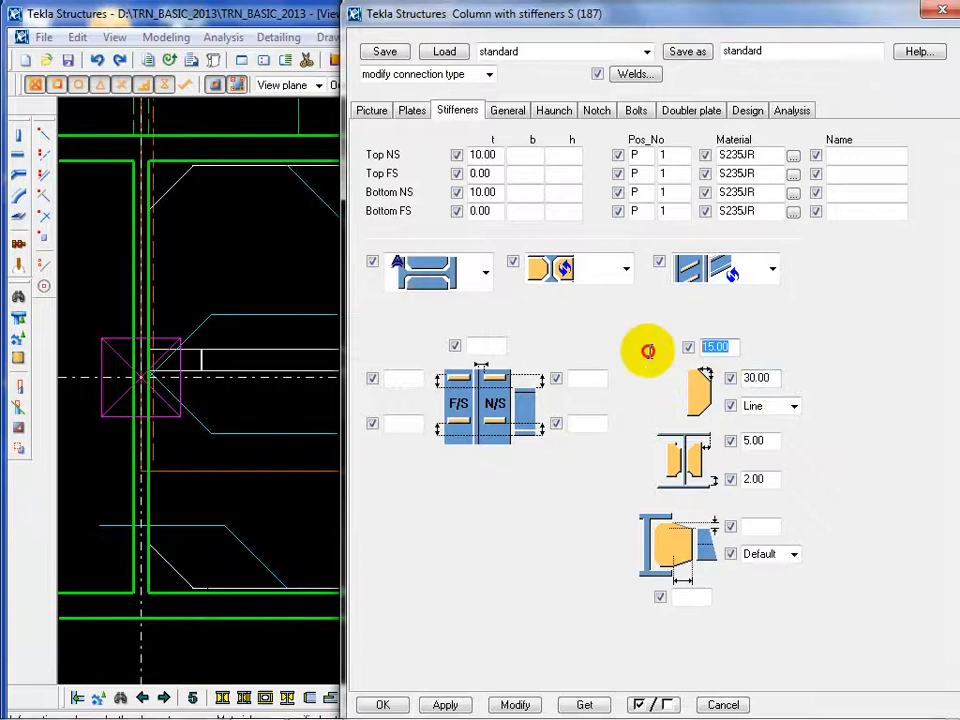
type("30")
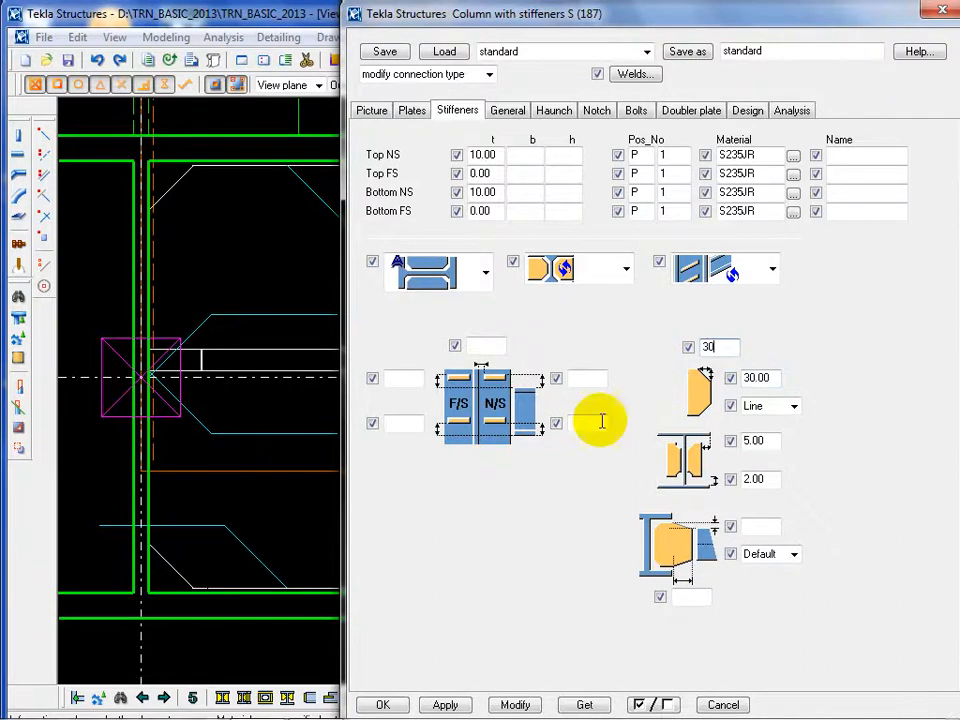
left_click(160, 594)
left_click(520, 704)
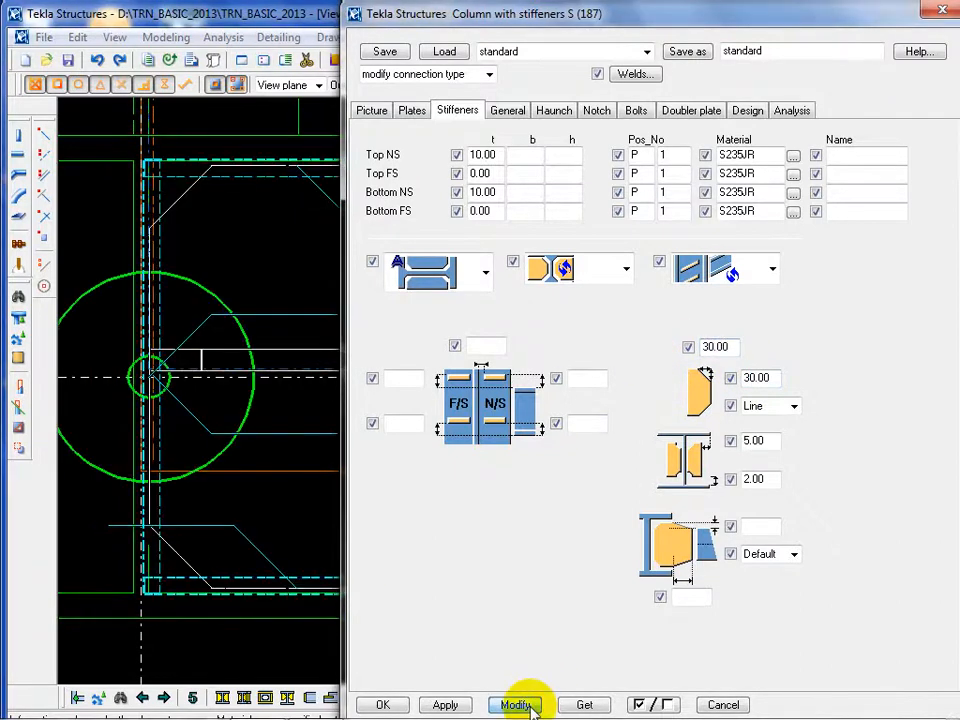
Redraw the plan view and check the stiffener's chamfered corners against the column's web and flanges
left_click(322, 590)
right_click(231, 510)
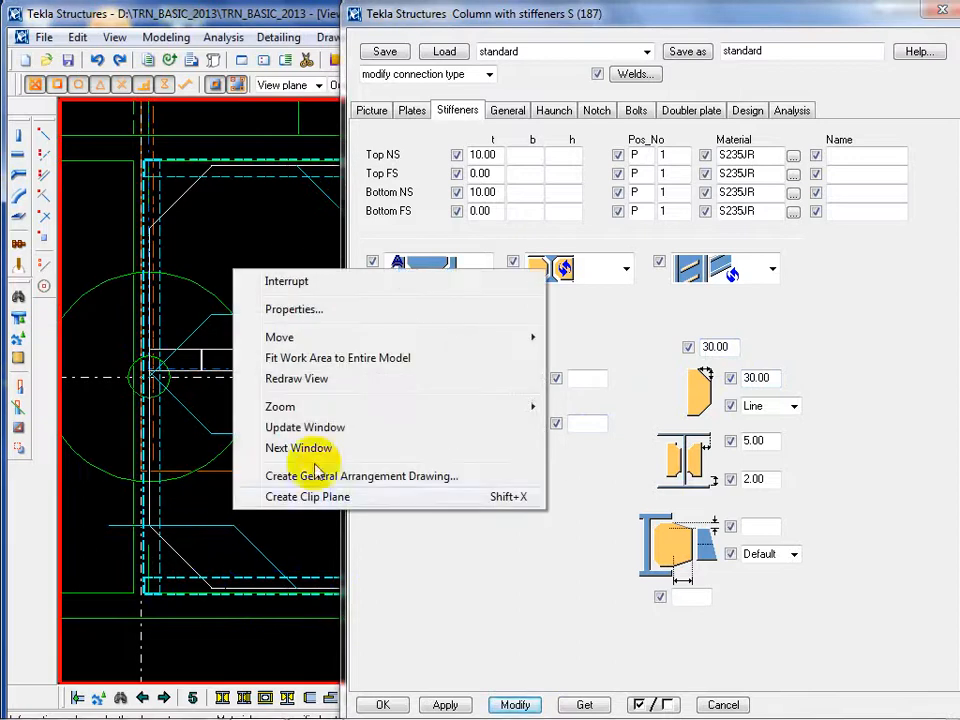
left_click(297, 379)
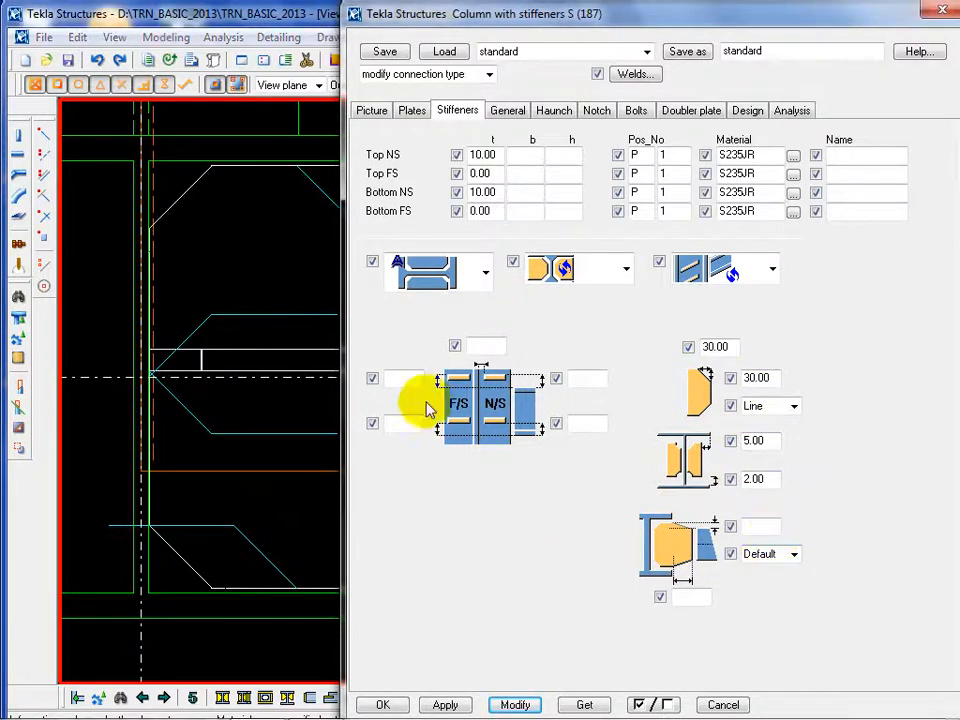
left_click(179, 566)
scroll(116, 318, "down", 2)
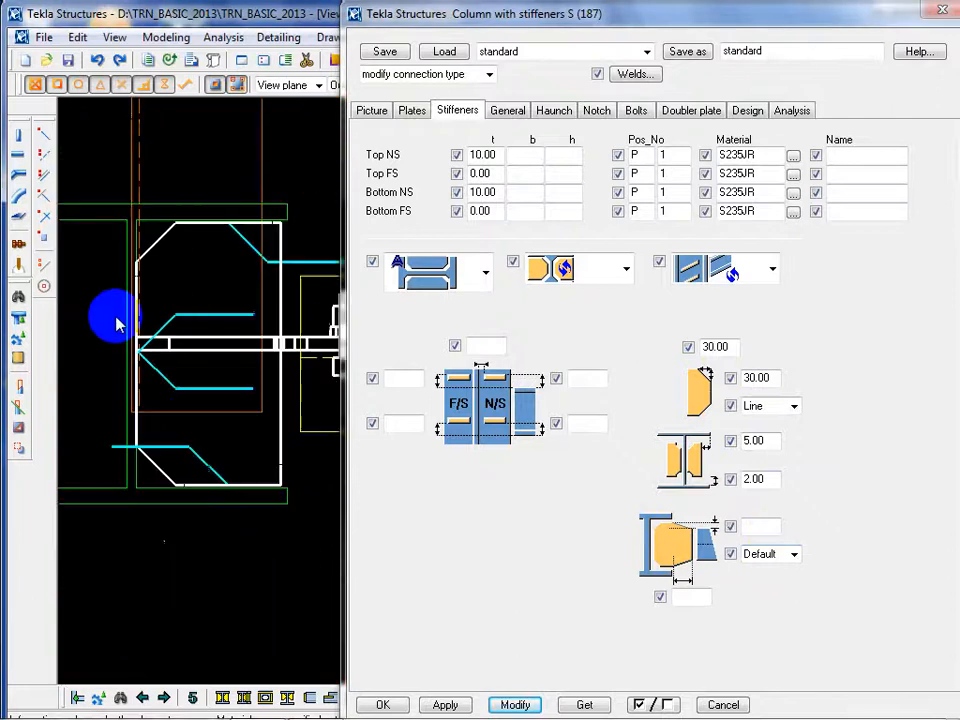
scroll(104, 318, "down", 2)
middle_click_drag(191, 463, 260, 467)
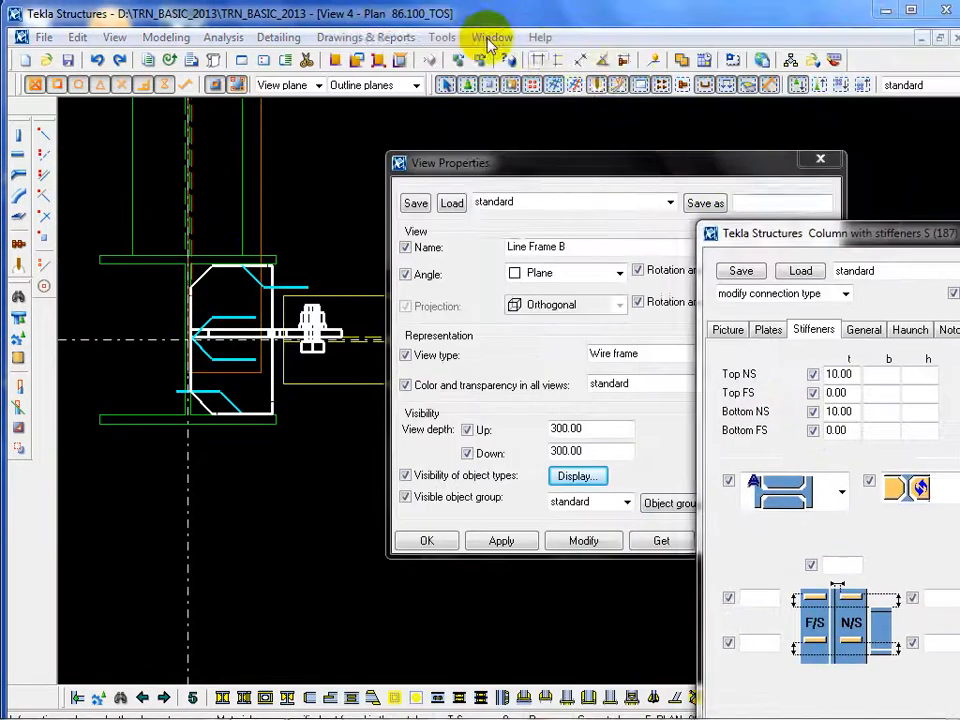
Switch to the Line Frame B view and redraw it around the beam-to-column connection
left_click(492, 37)
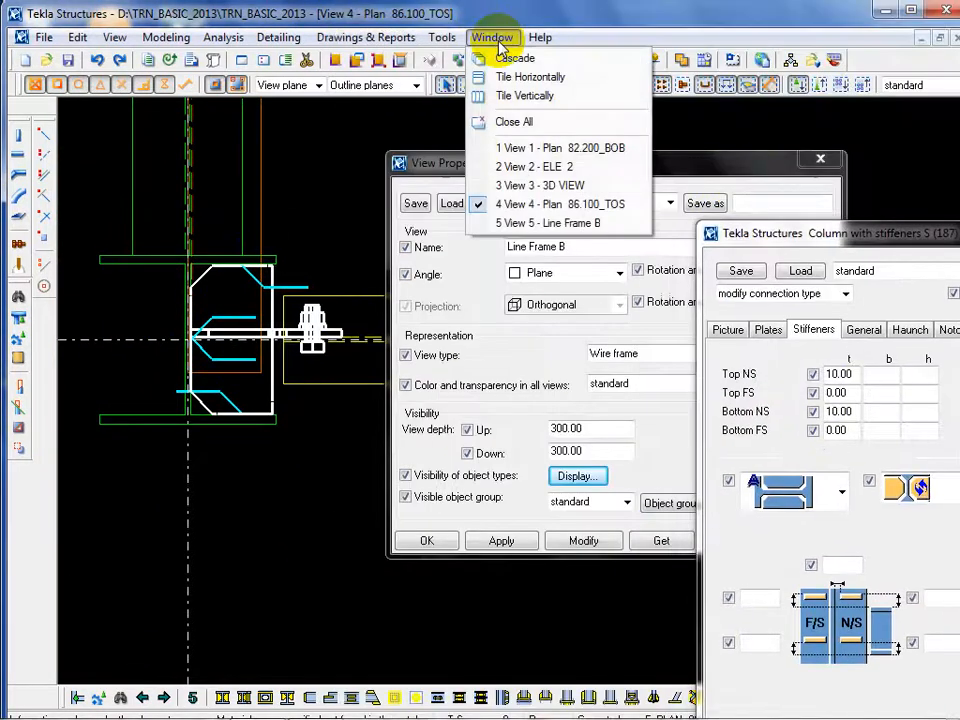
left_click(554, 229)
left_click(94, 488)
scroll(94, 488, "up", 3)
middle_click_drag(318, 514, 303, 478)
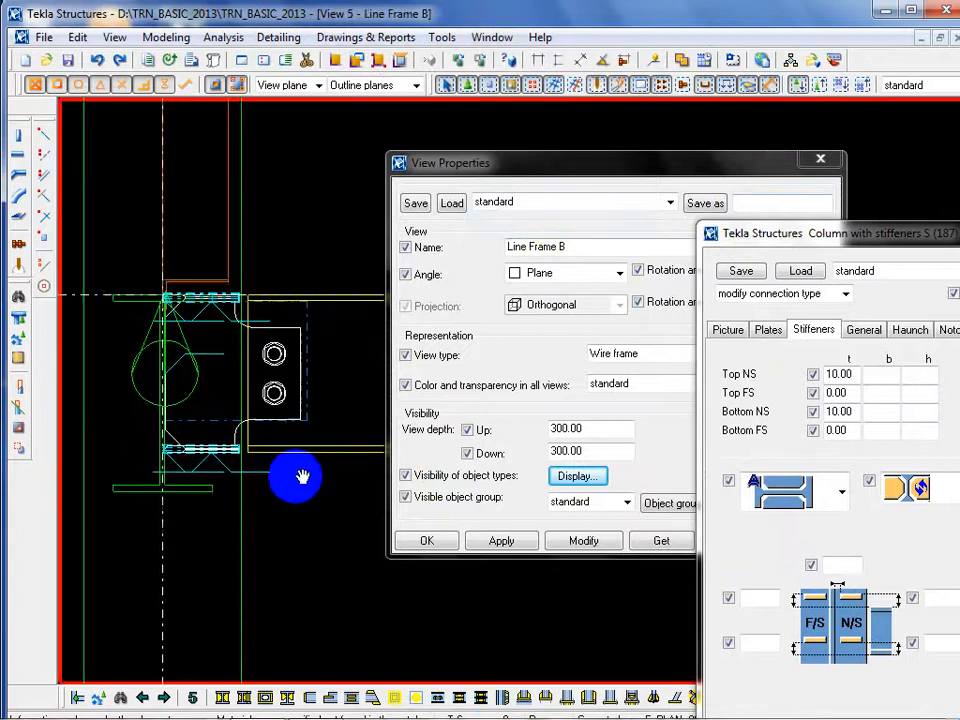
right_click(297, 476)
left_click(345, 585)
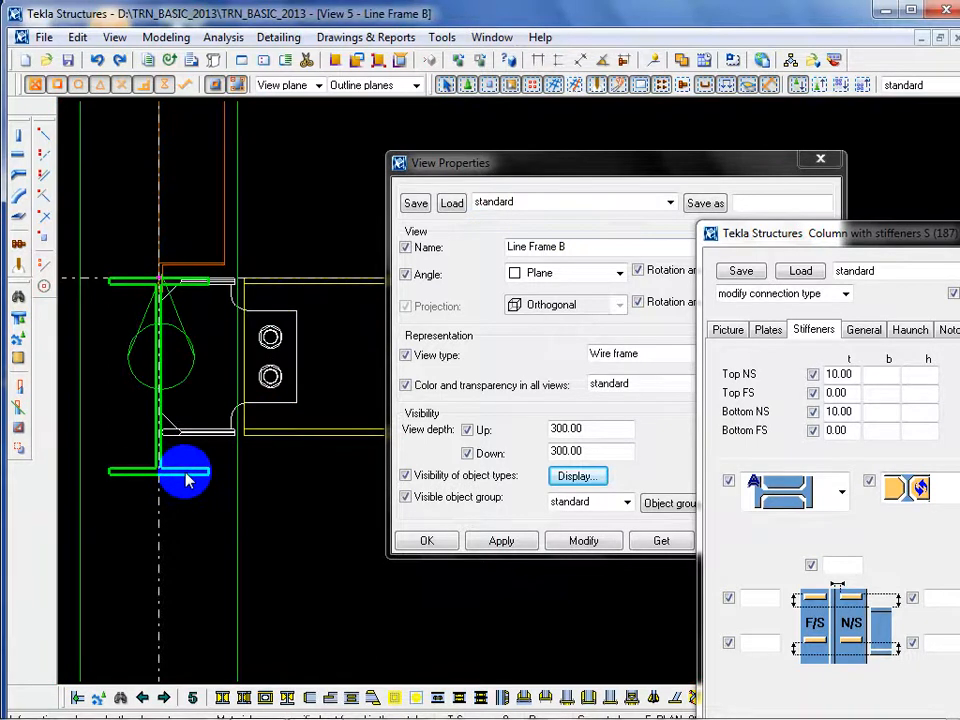
Examine the level of the bottom stiffener relative to the bottom flange of the beam seen in section
scroll(185, 480, "up", 3)
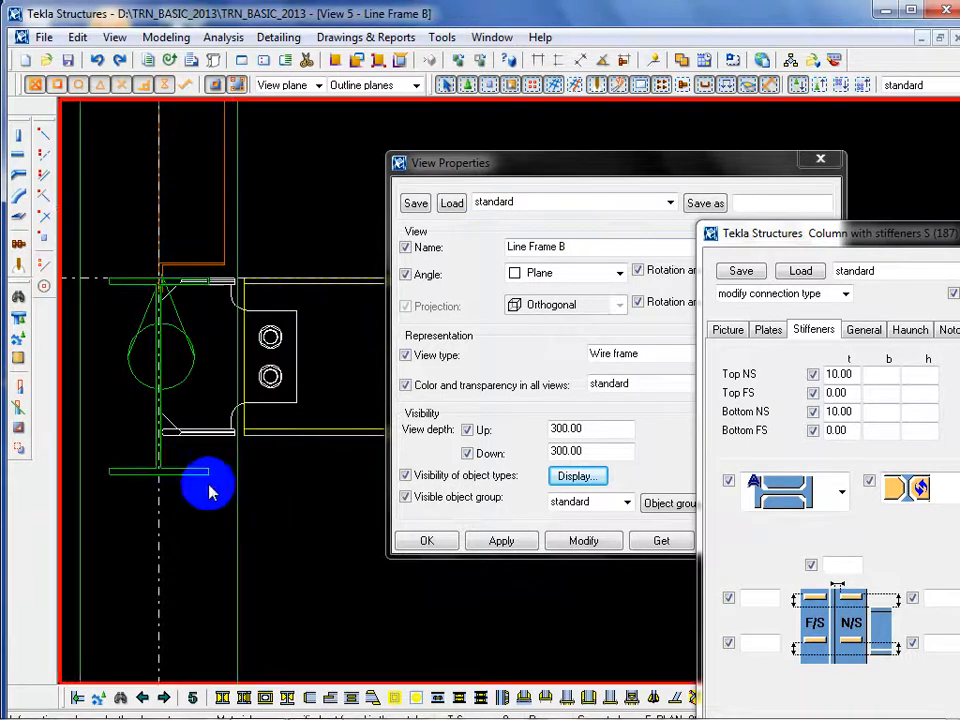
middle_click_drag(308, 528, 403, 521)
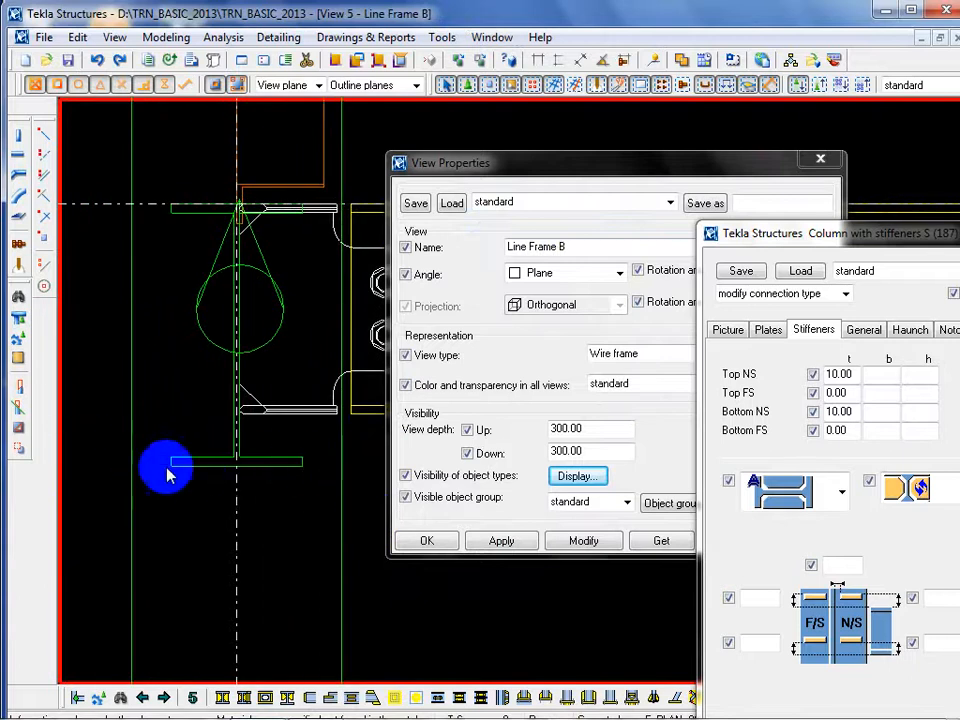
left_click(275, 463)
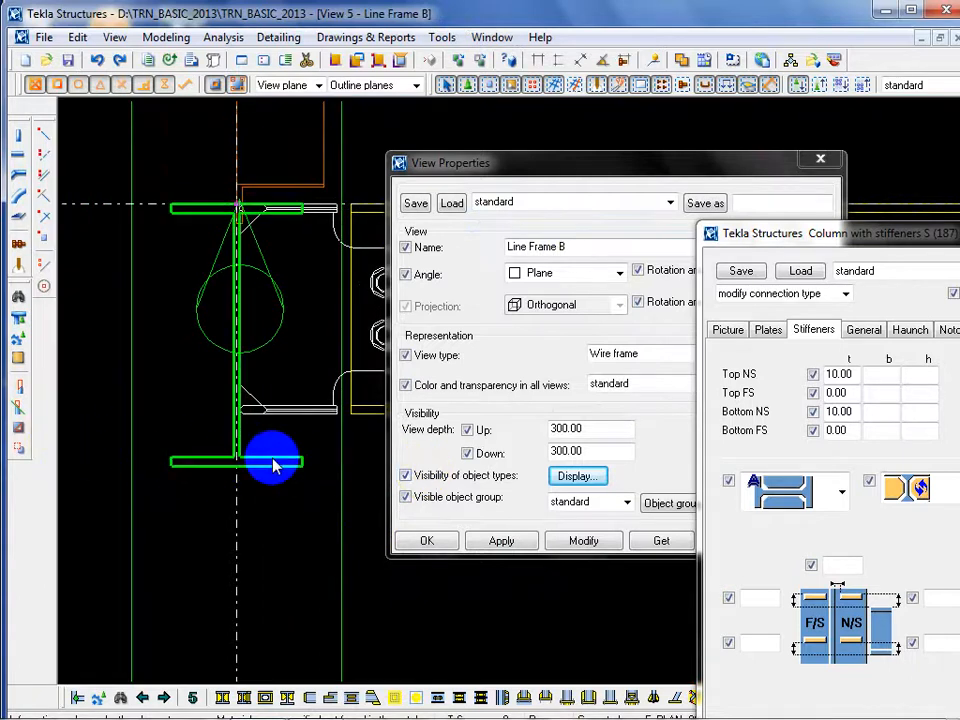
left_click(249, 412)
left_click(296, 319)
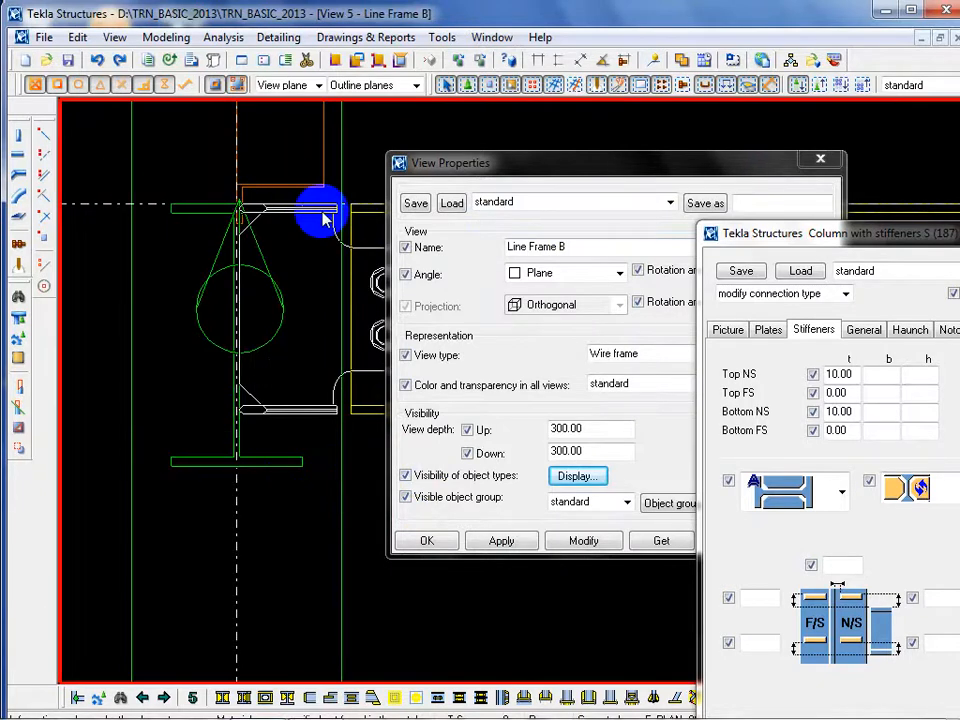
left_click(293, 470)
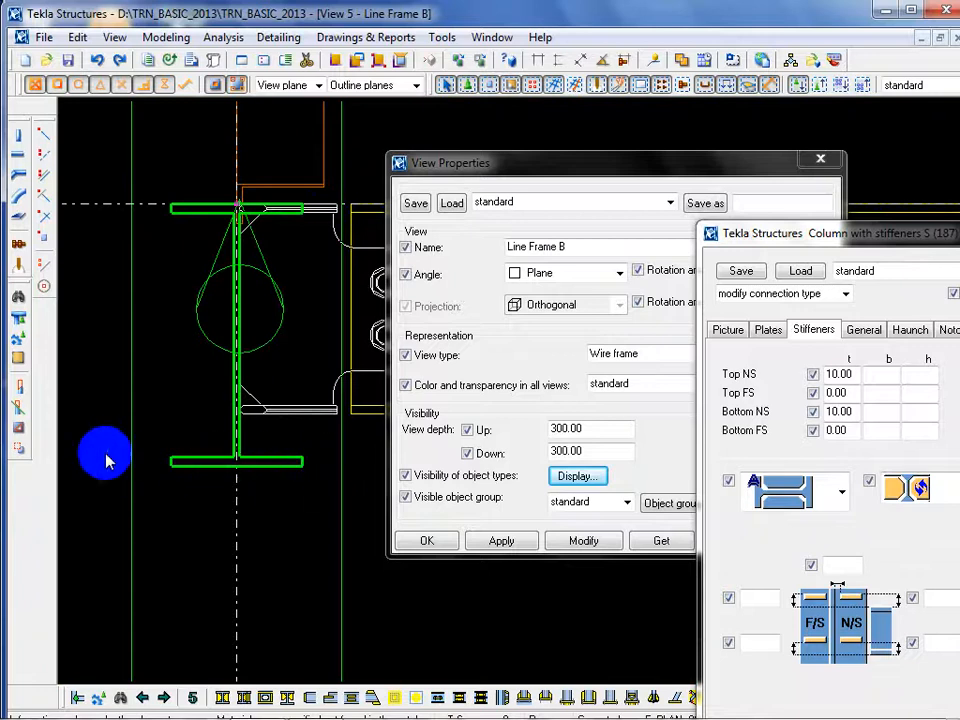
middle_click_drag(279, 471, 201, 534)
left_click(205, 437)
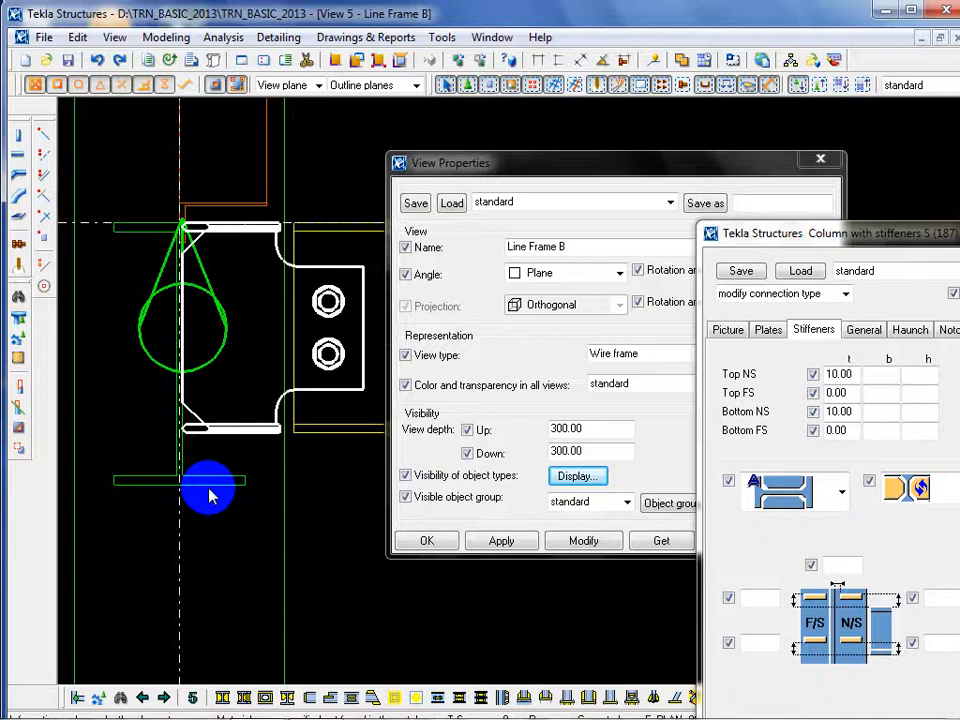
left_click(206, 530)
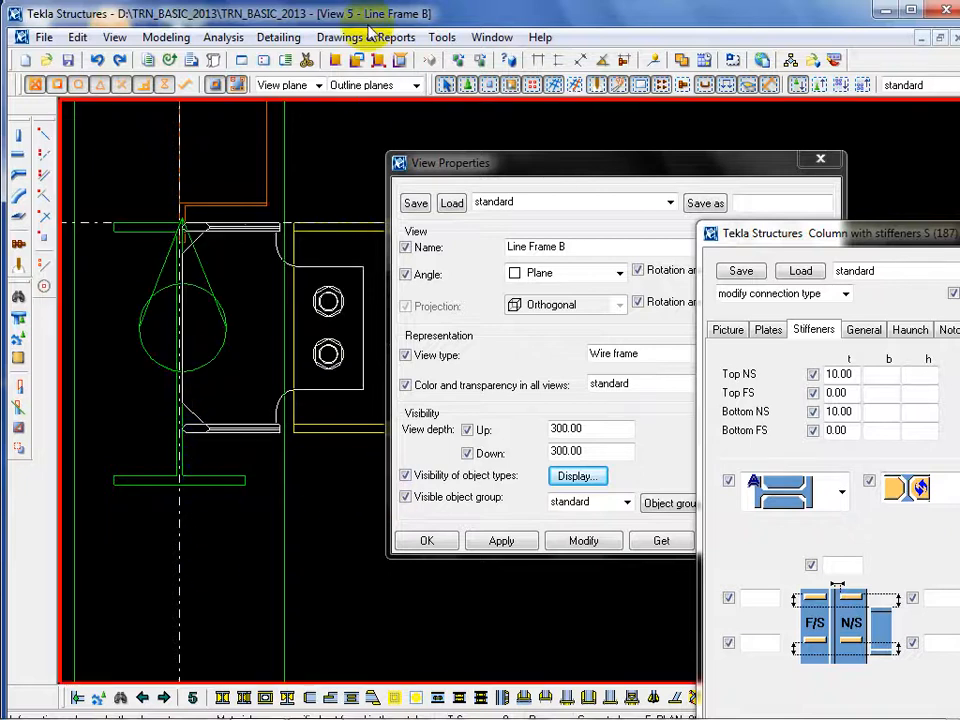
Measure the vertical distance from the underside of the sectioned beam's bottom flange to the underside of the bottom stiffener
left_click(558, 62)
scroll(190, 451, "up", 2)
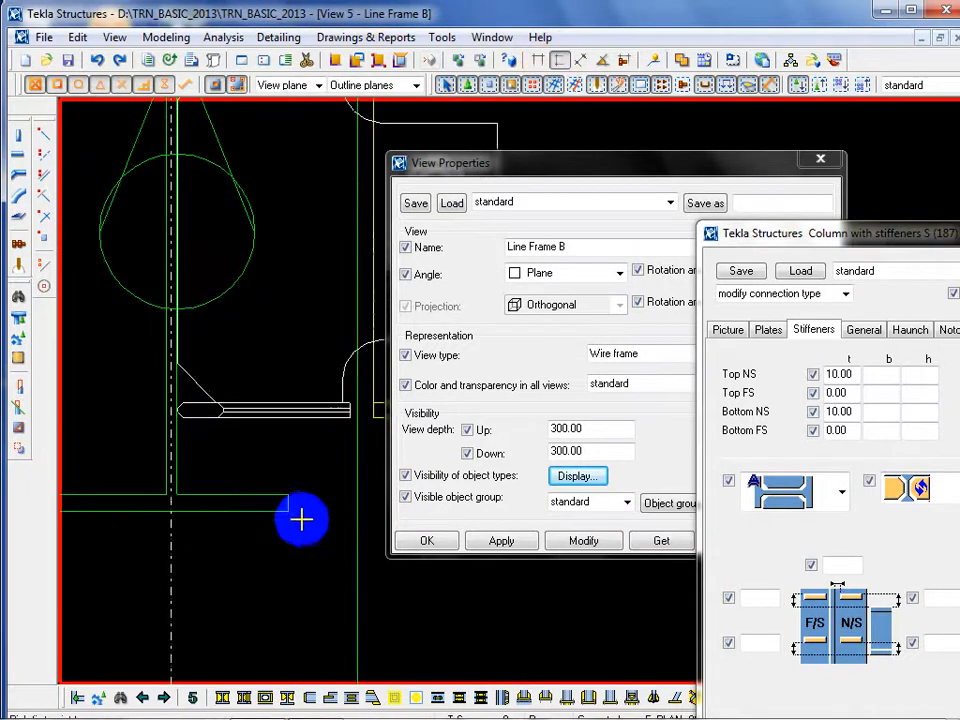
scroll(302, 519, "up", 2)
left_click(282, 505)
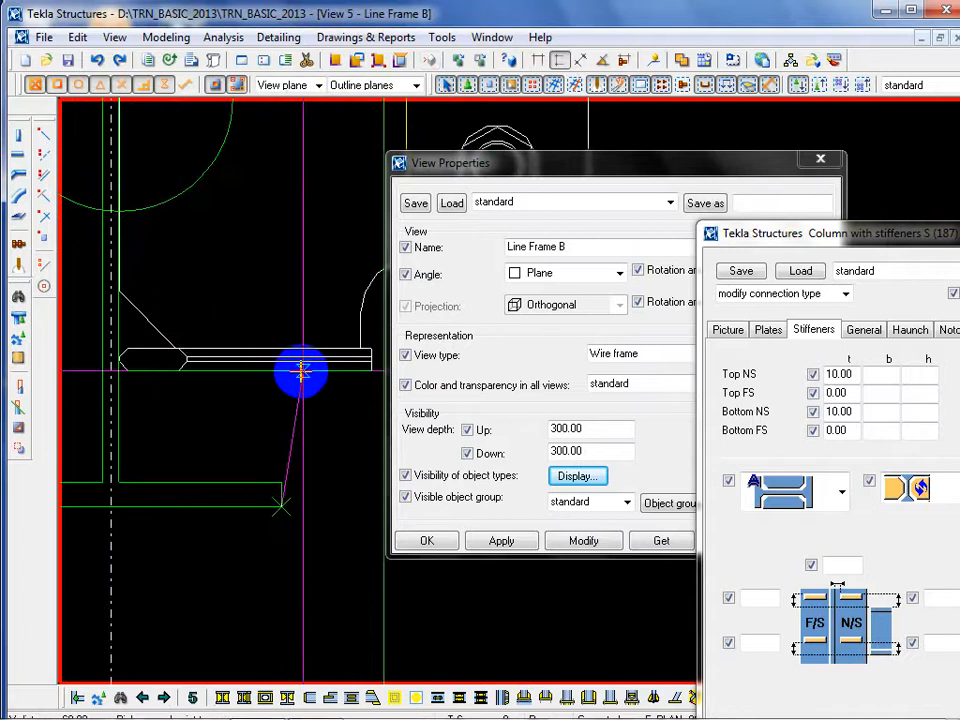
right_click(144, 466)
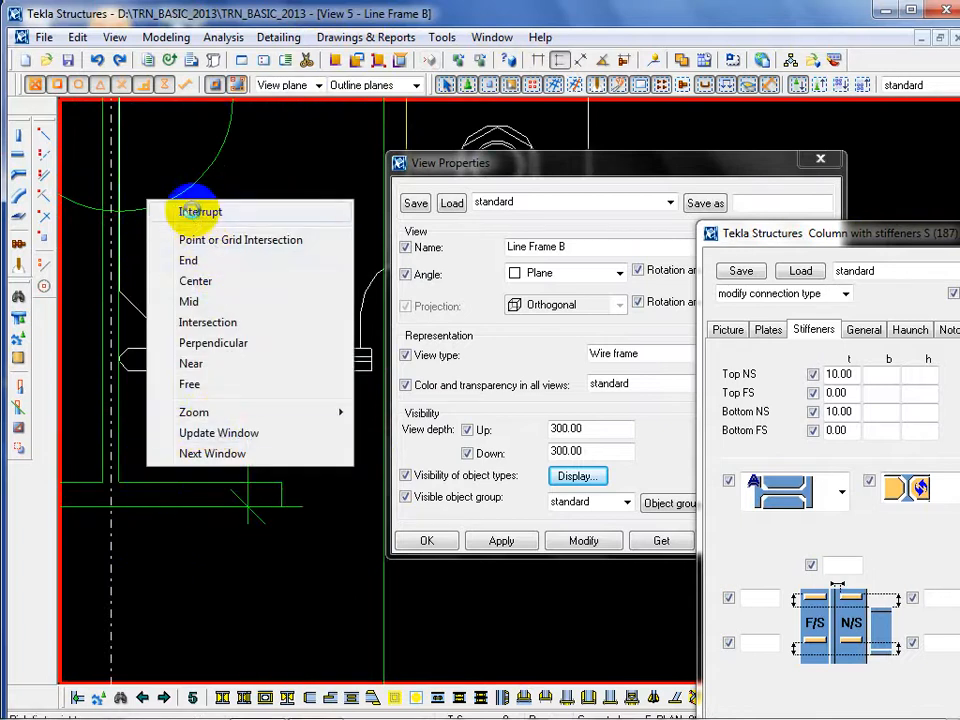
left_click(196, 211)
left_click(261, 437)
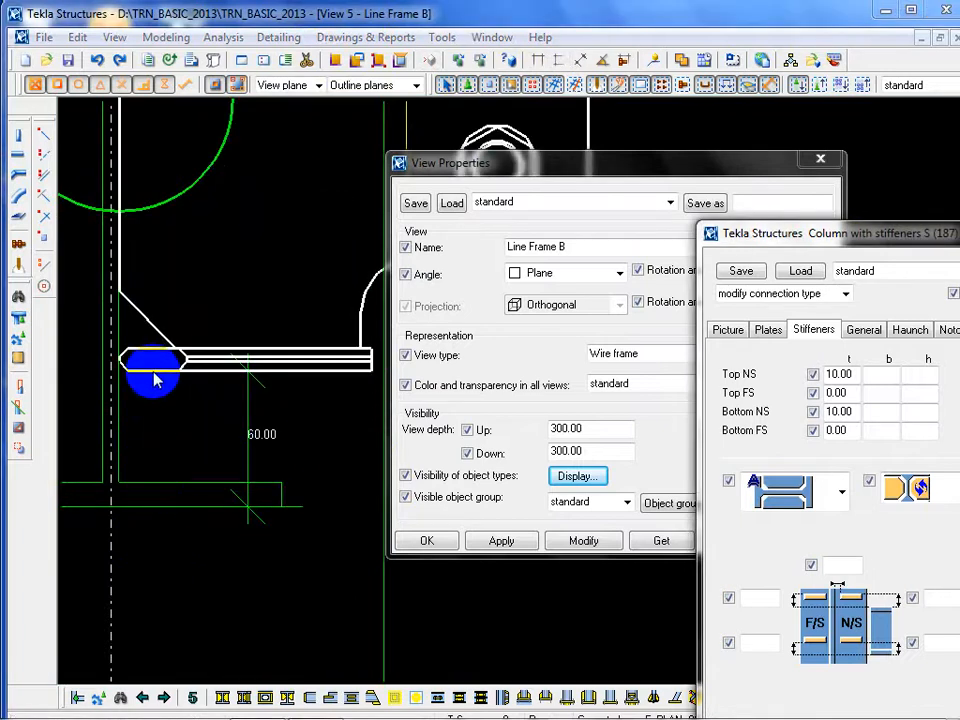
left_click_drag(850, 237, 479, 18)
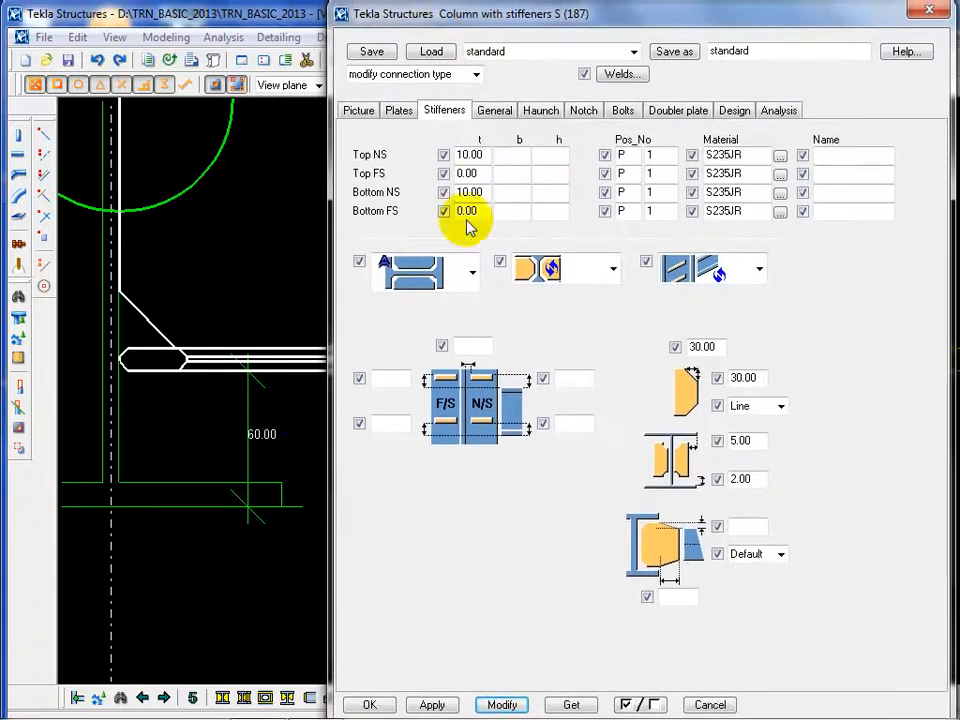
Set the near-side bottom stiffener's vertical offset to -60 mm, modify the connection and redraw the Line Frame B view
left_click(568, 422)
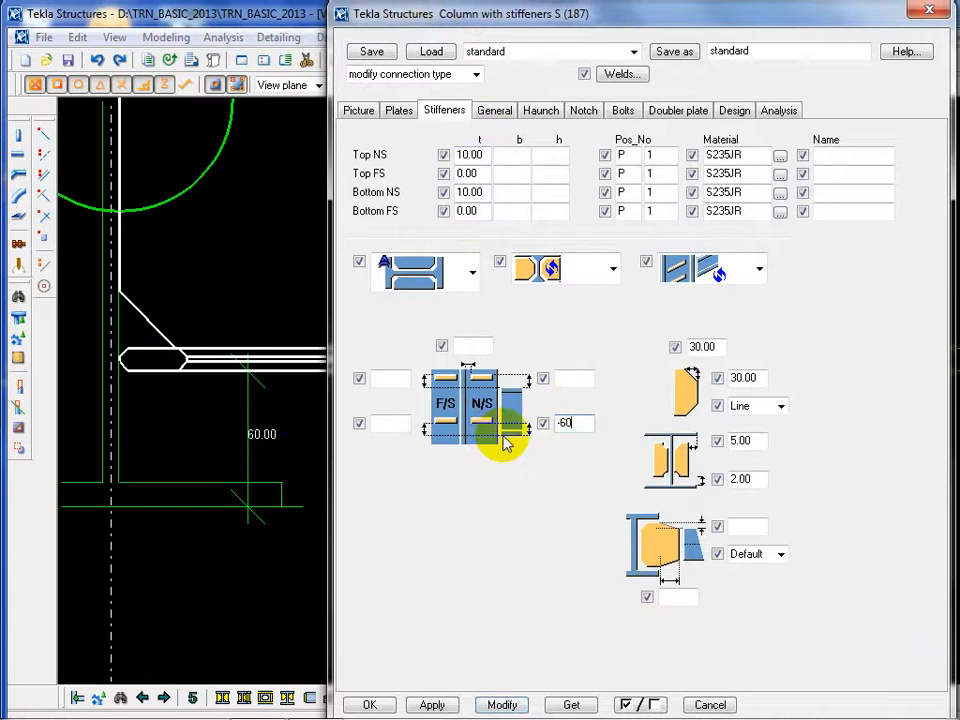
left_click(512, 704)
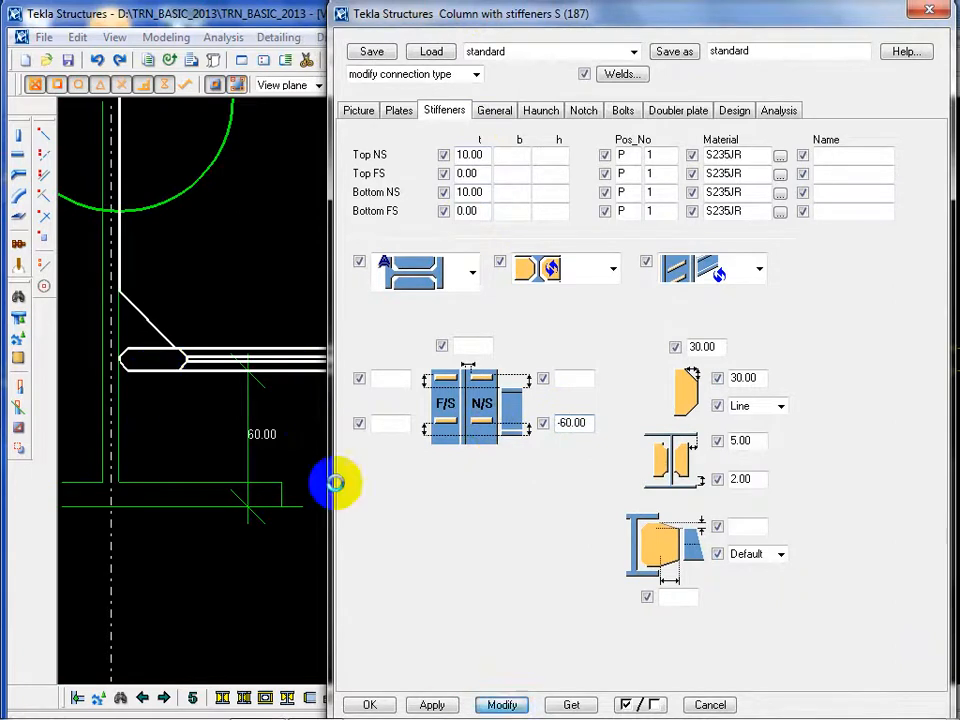
left_click(176, 440)
right_click(180, 366)
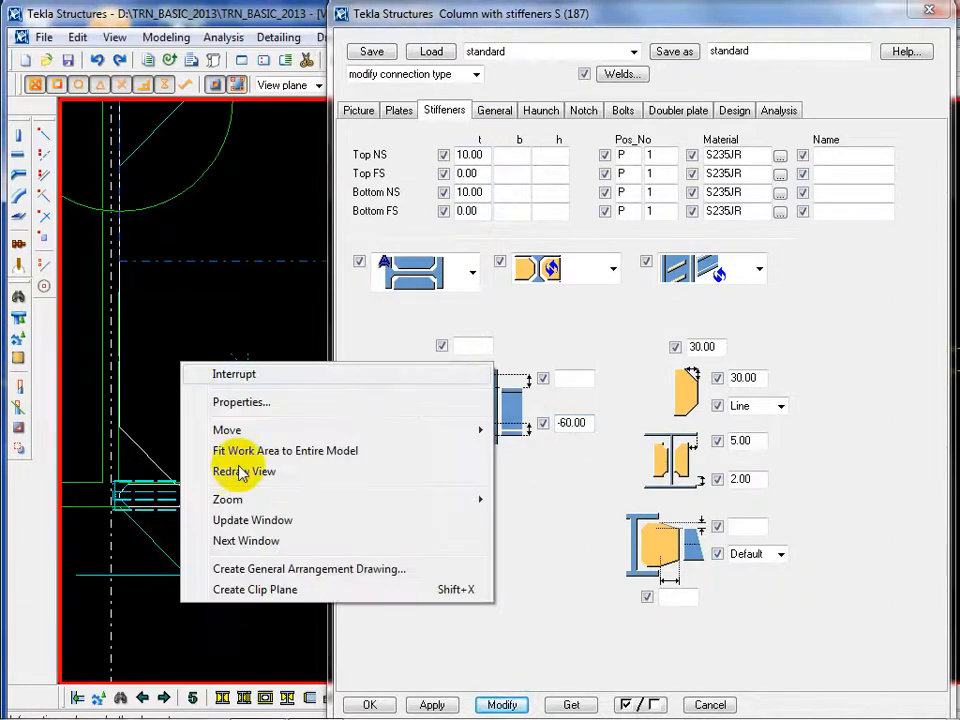
left_click(223, 469)
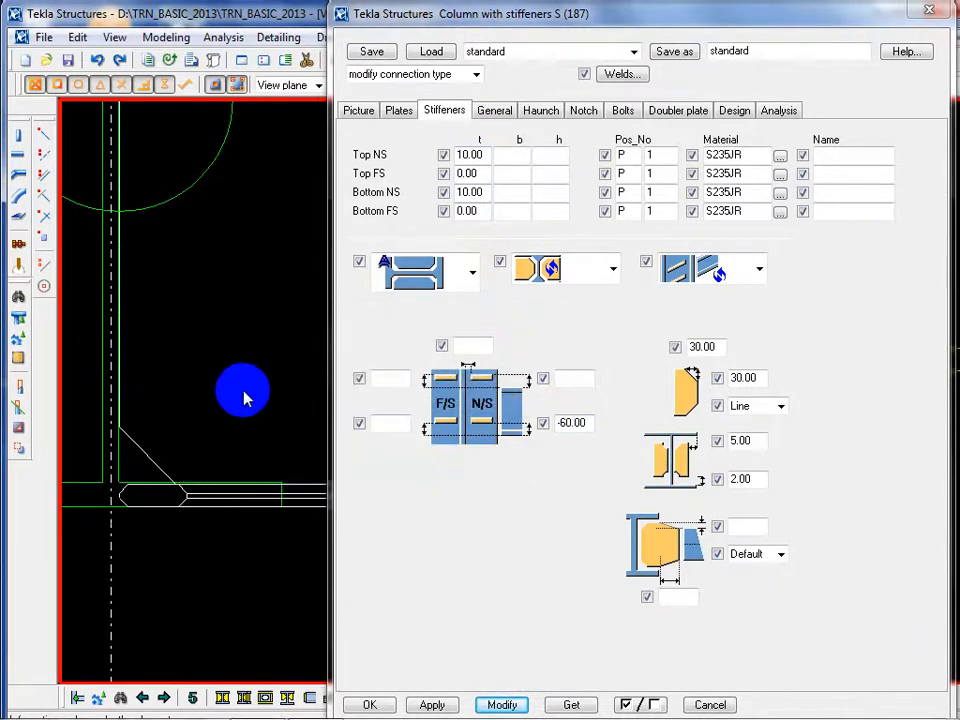
scroll(165, 390, "down", 4)
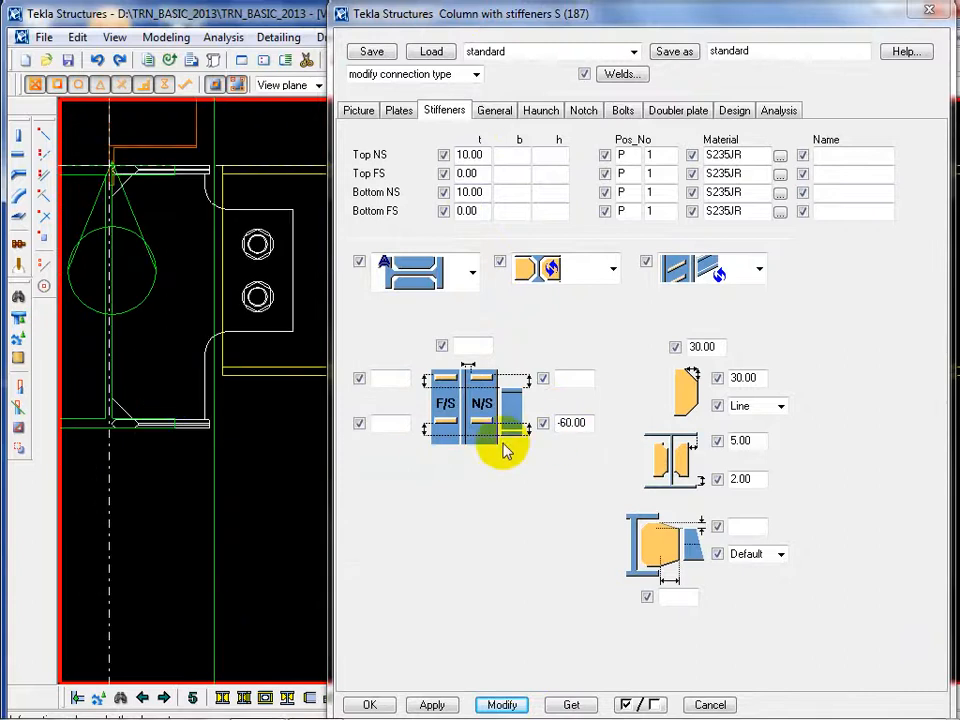
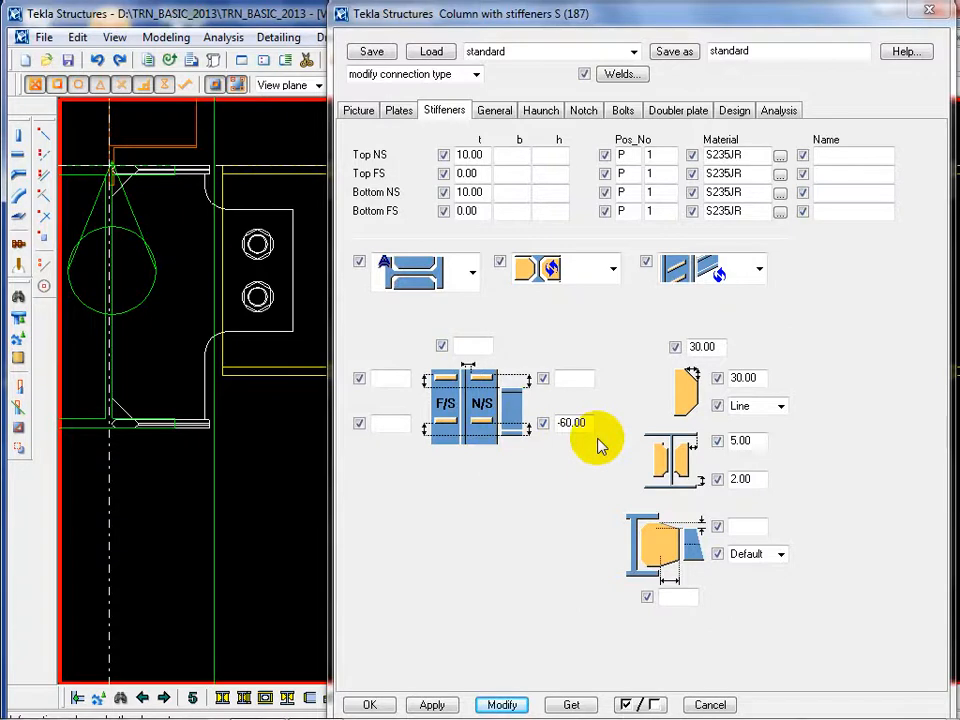
Check the bottom stiffener's level against the bottom flange of the beam seen in section
left_click(202, 401)
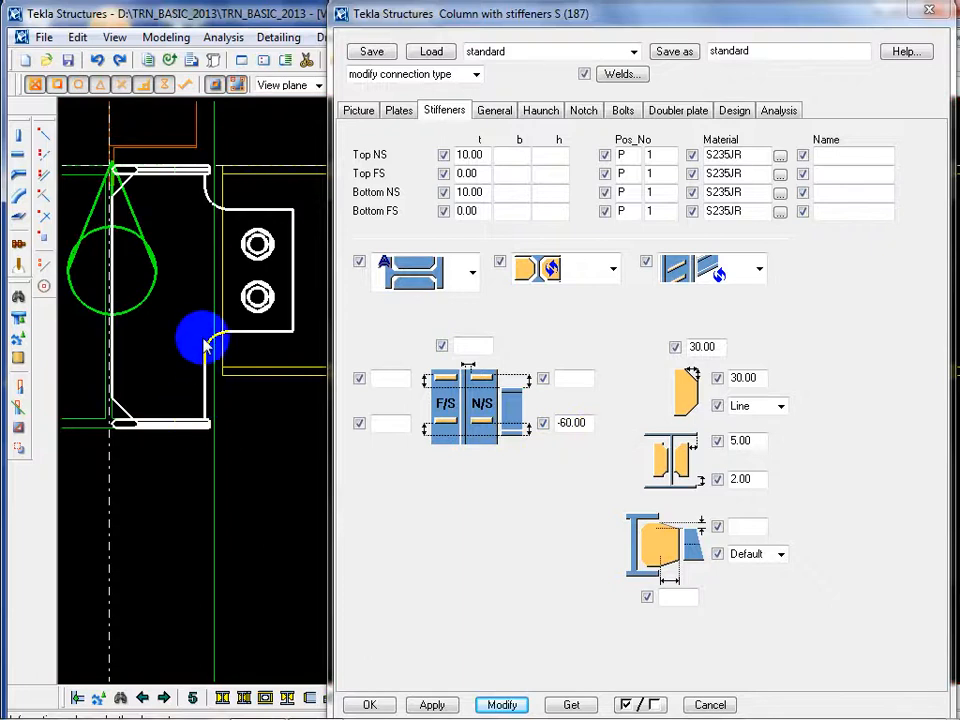
middle_click_drag(196, 466, 256, 470)
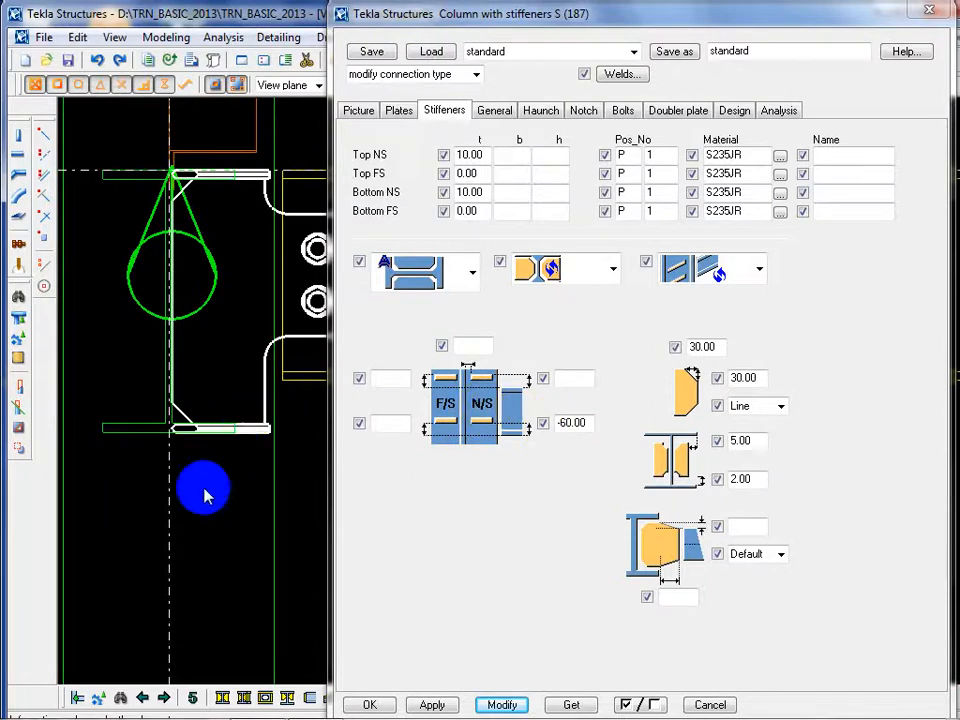
left_click(197, 440)
left_click(188, 423)
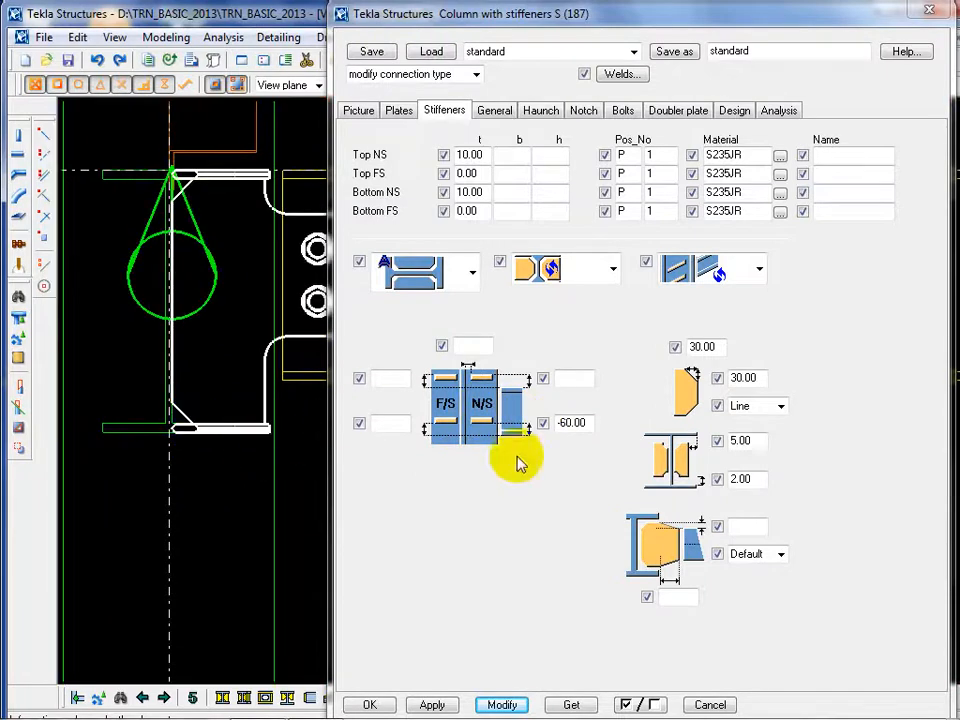
left_click(590, 429)
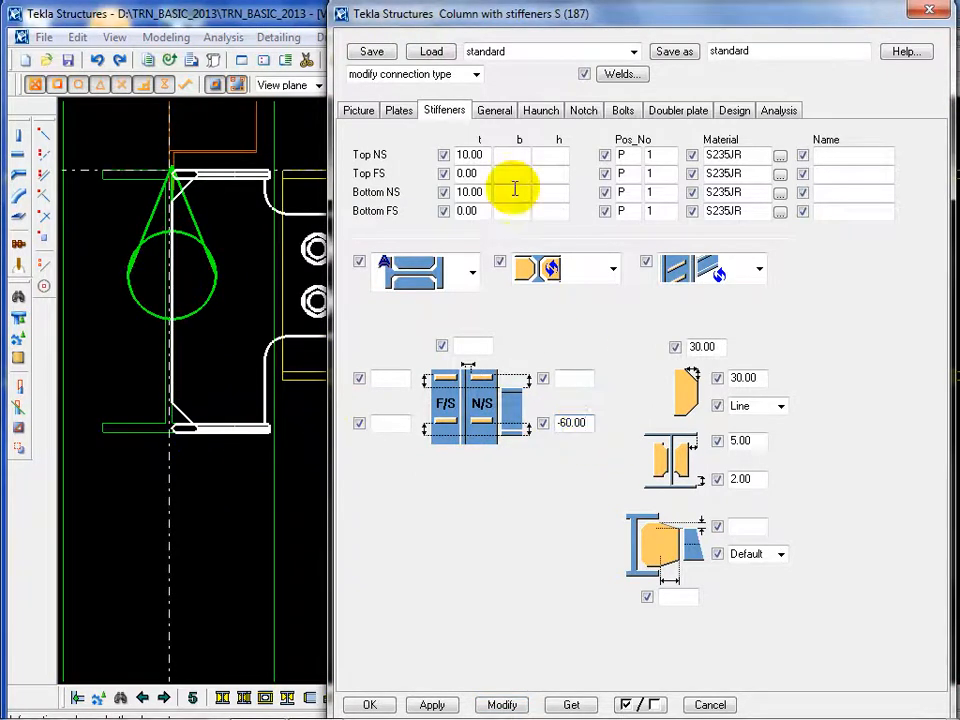
Review the connection's general settings, including its class and the available up directions
left_click(495, 115)
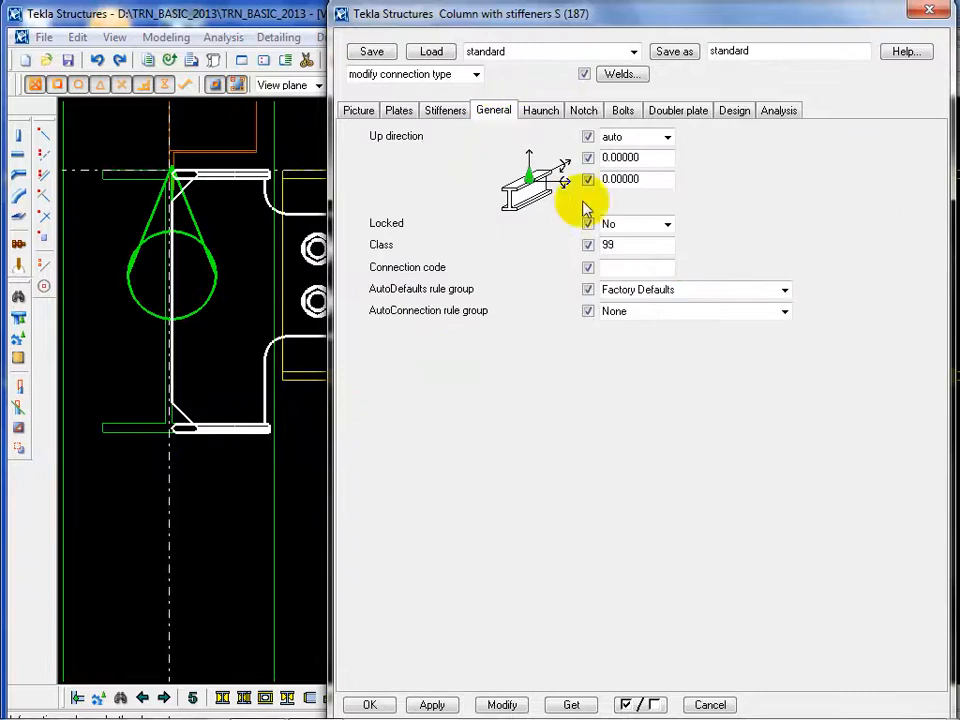
left_click(628, 246)
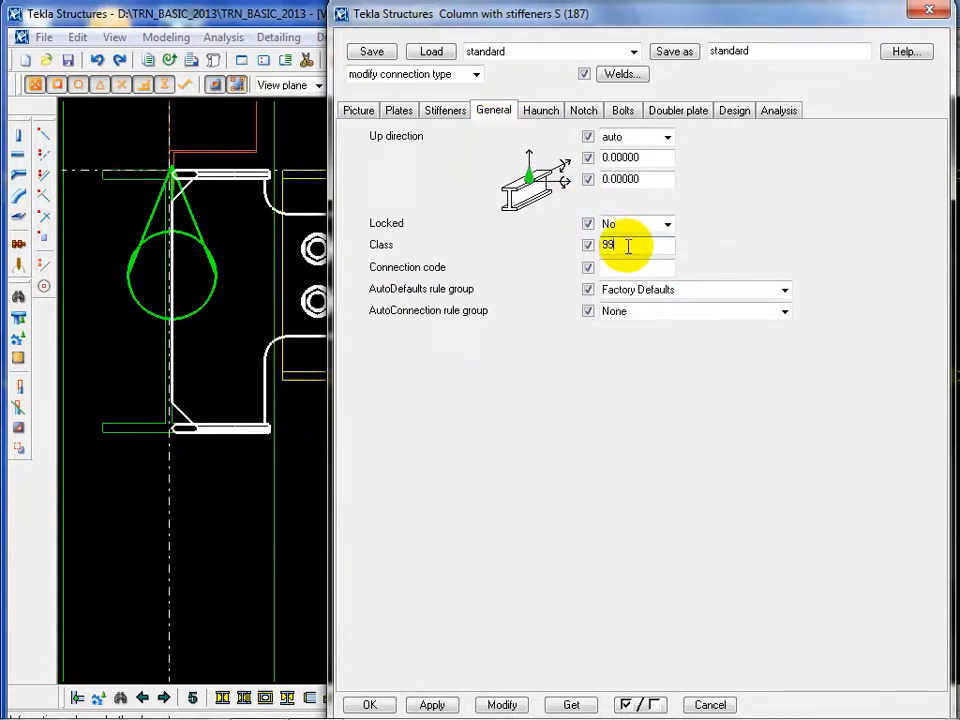
left_click(667, 139)
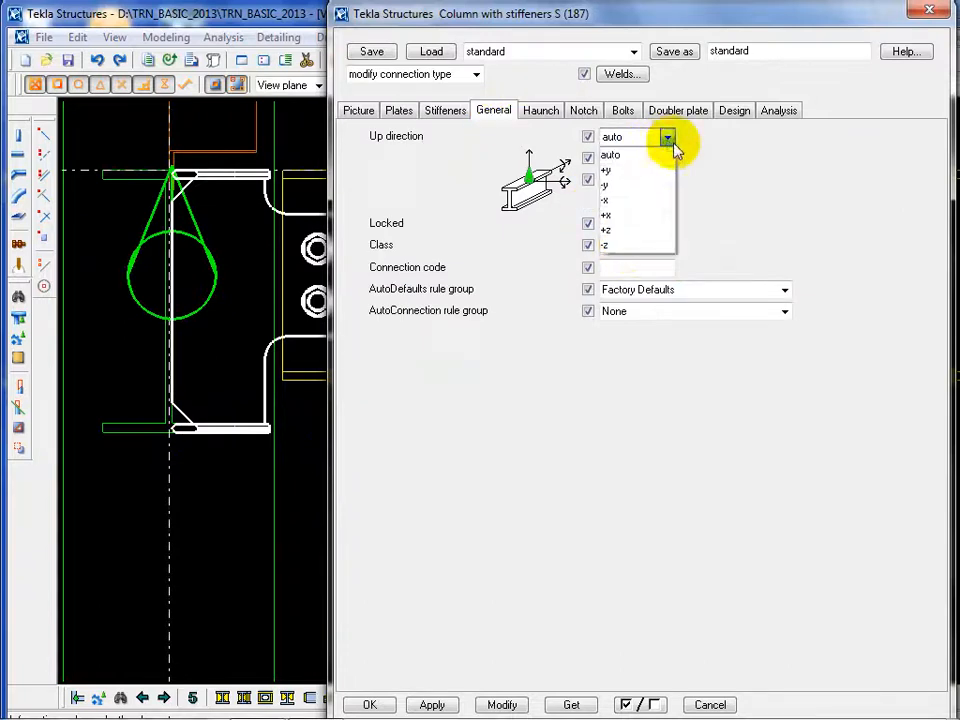
left_click(787, 195)
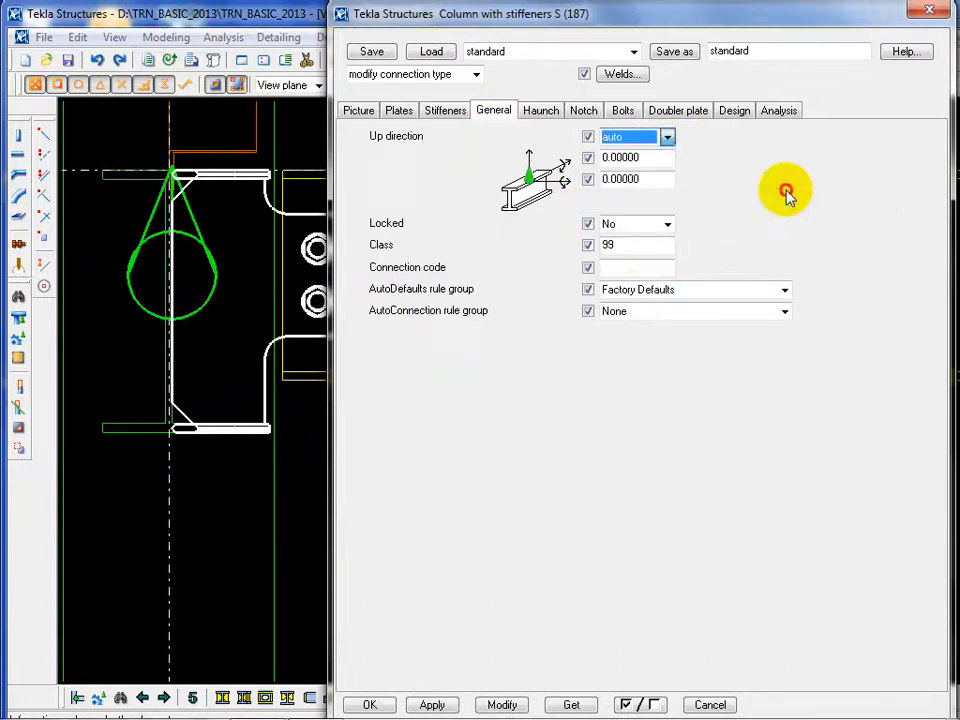
Set the thickness of both the top and bottom haunch plates to 0
left_click(541, 111)
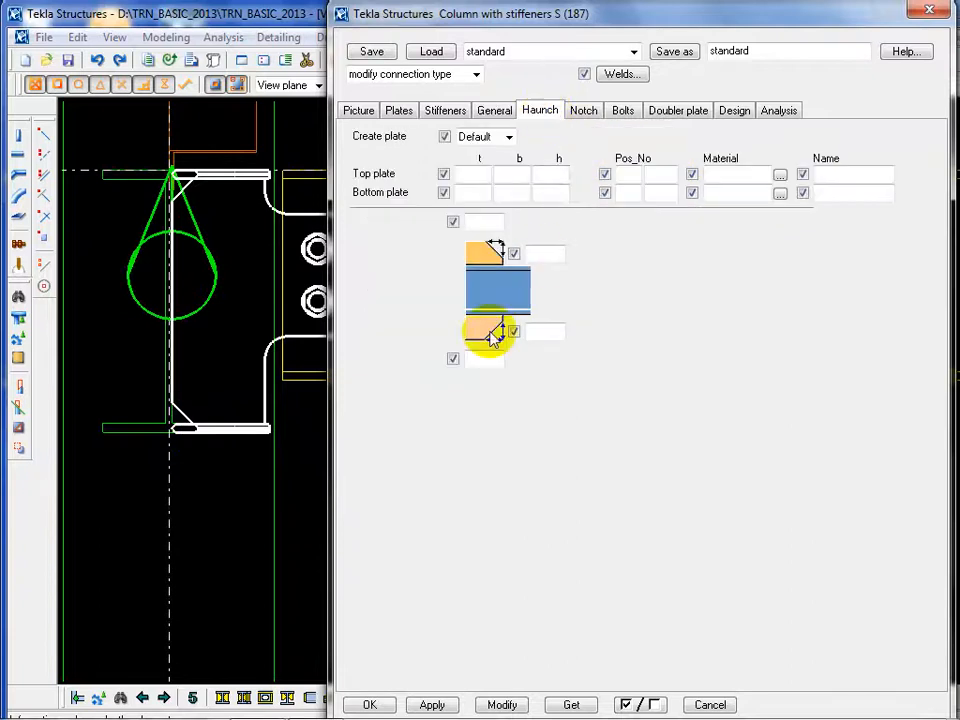
middle_click_drag(255, 463, 165, 461)
scroll(168, 408, "down", 2)
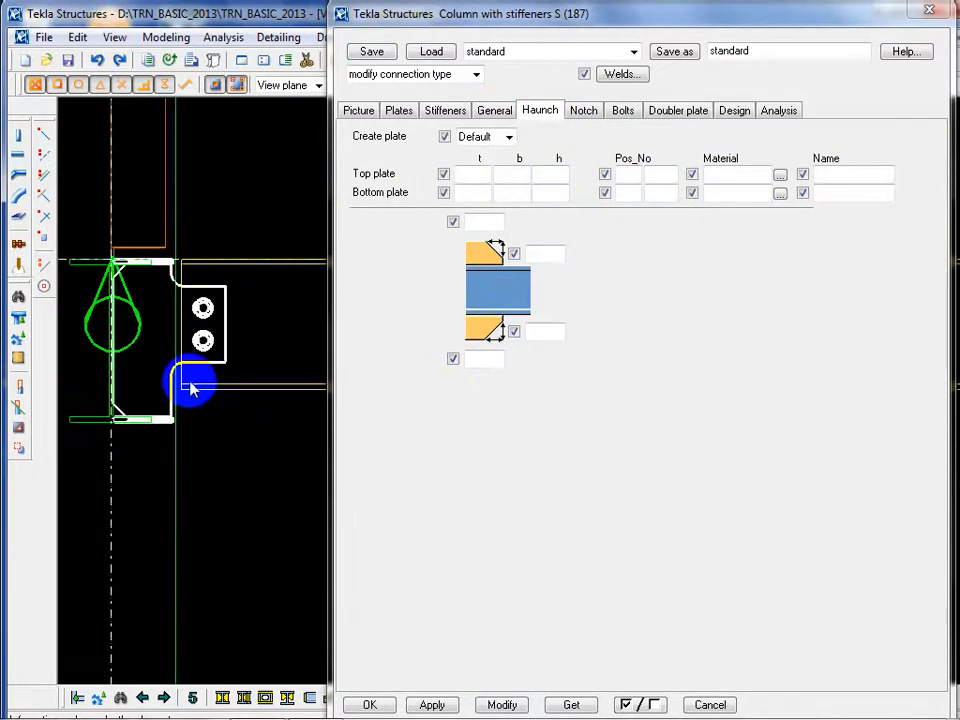
left_click(476, 174)
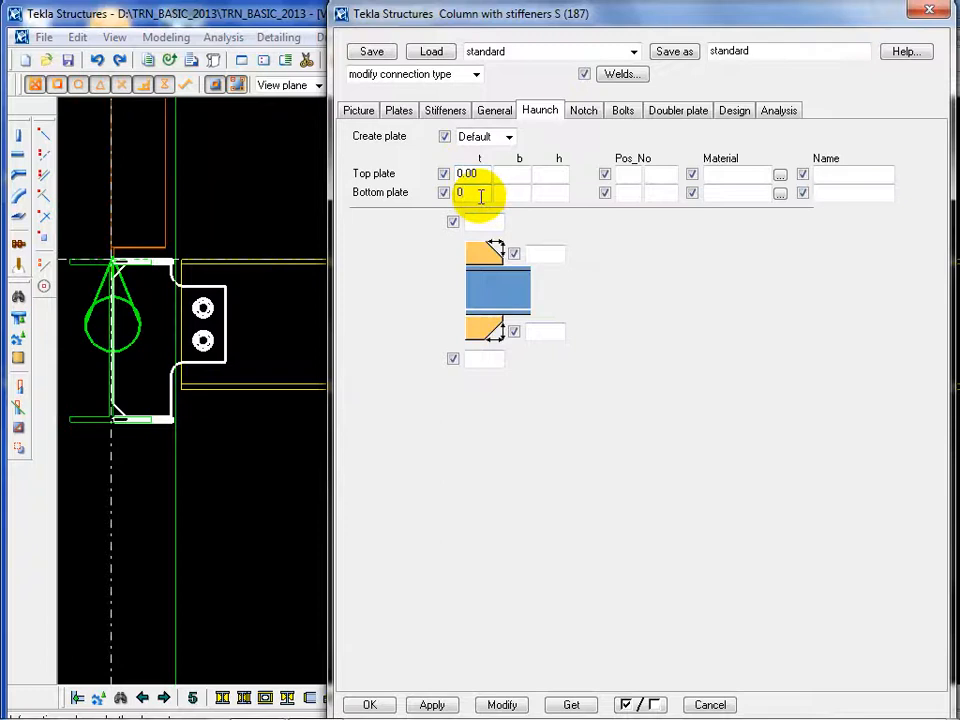
Review the connection's notch, bolt, doubler plate, design, analysis and weld settings
left_click(584, 113)
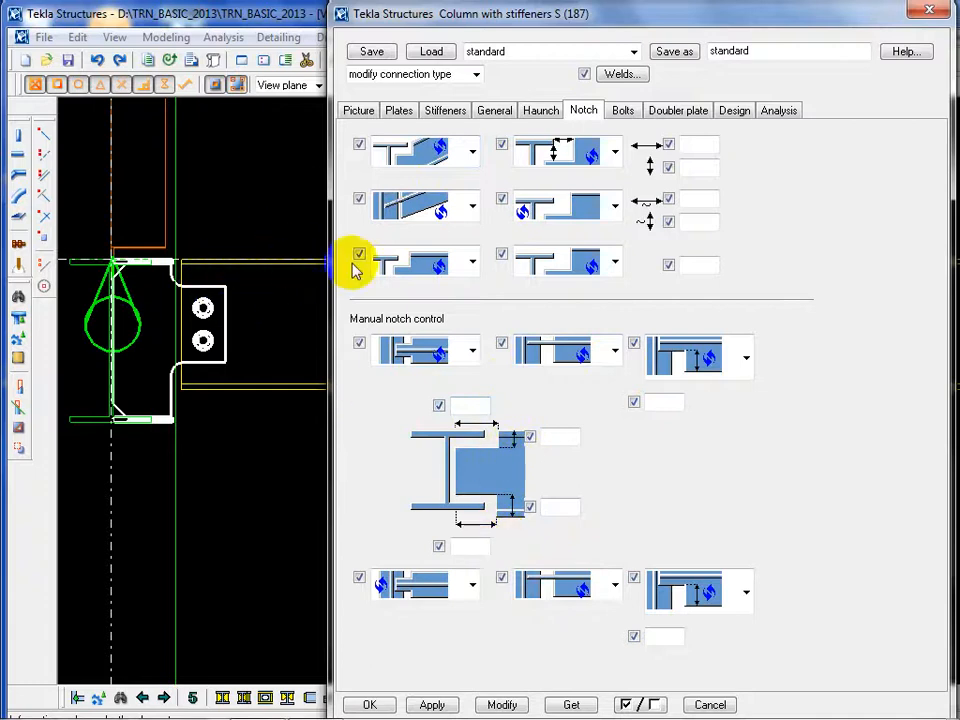
left_click(624, 111)
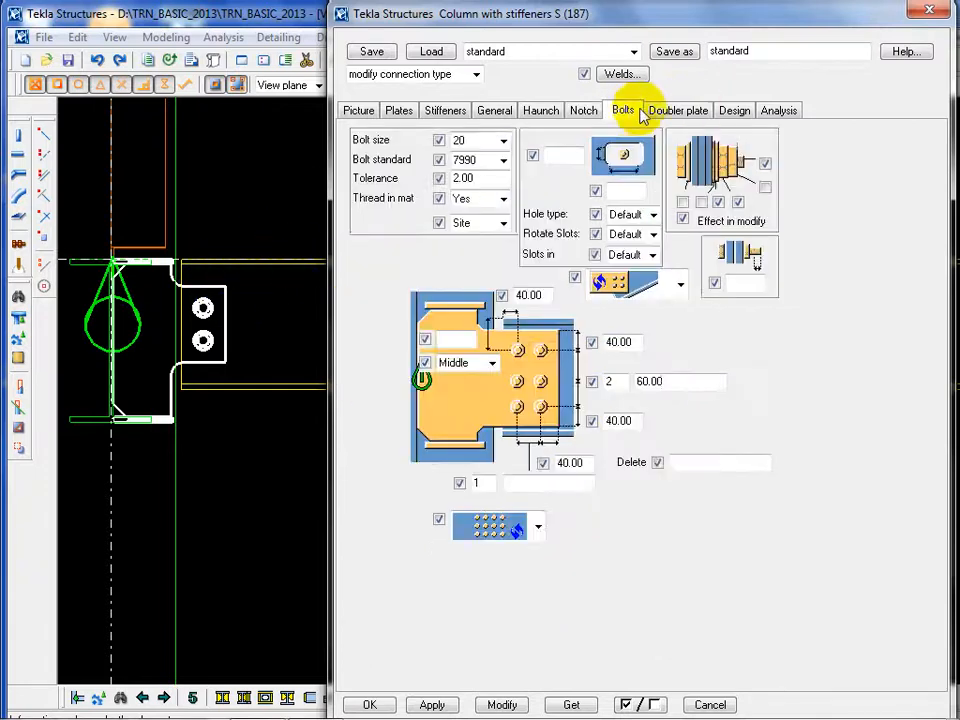
left_click(670, 112)
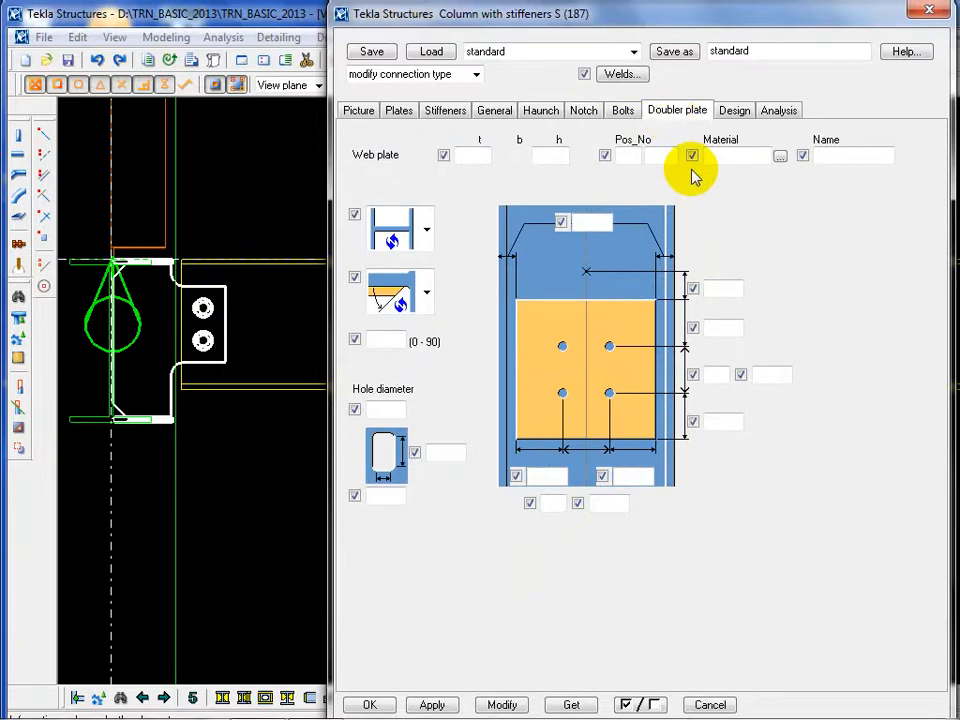
left_click(731, 113)
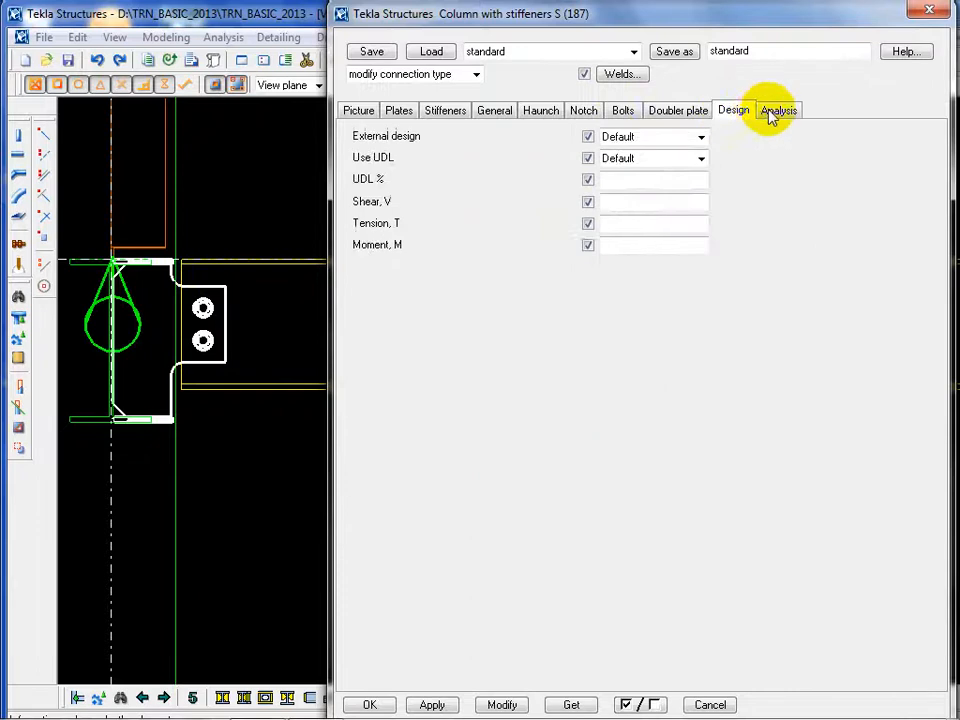
left_click(776, 111)
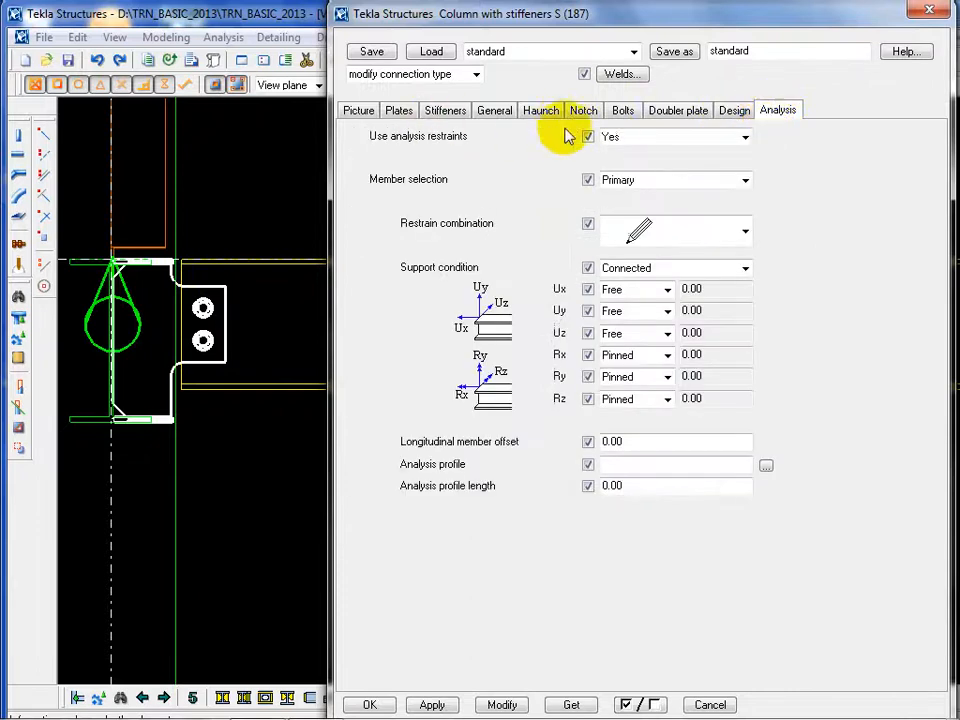
left_click(620, 74)
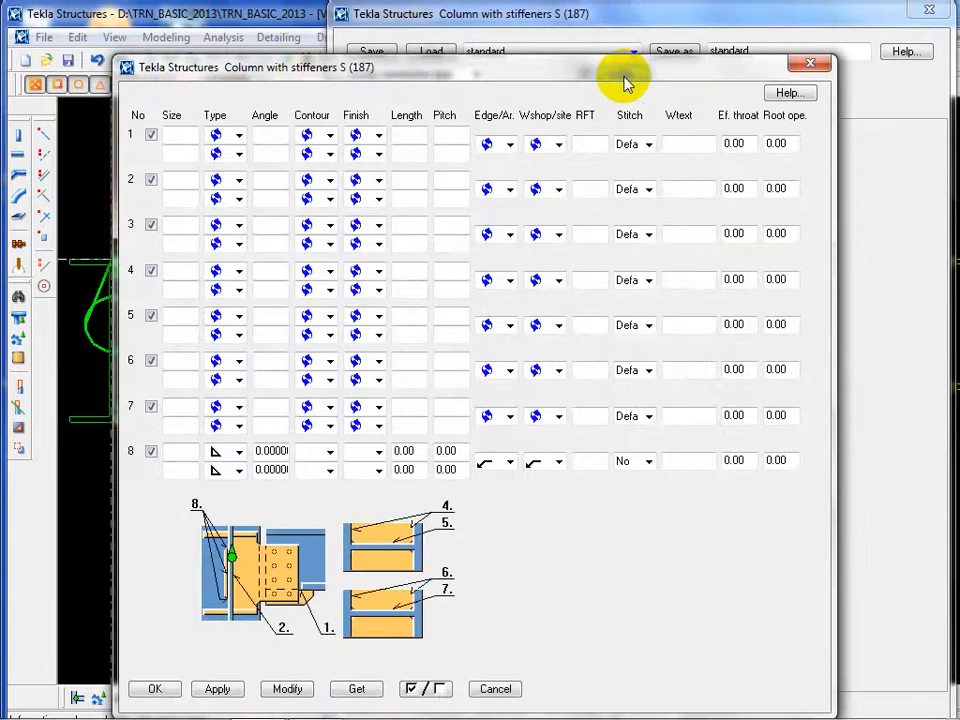
left_click(809, 63)
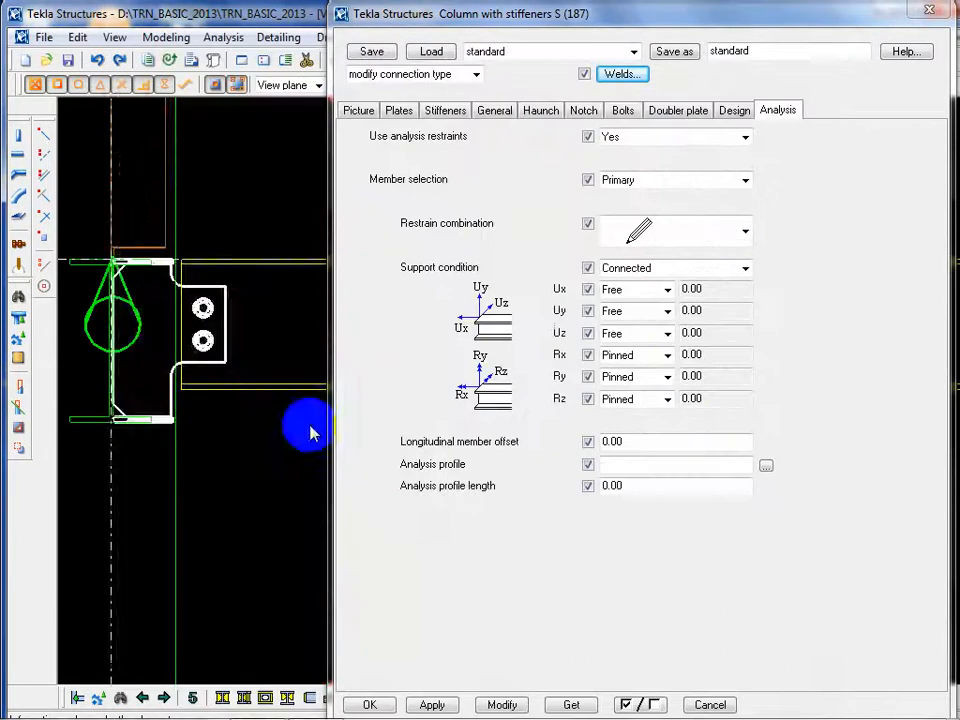
Examine the corner where the tab plate and bottom stiffener meet the column web
scroll(187, 468, "up", 8)
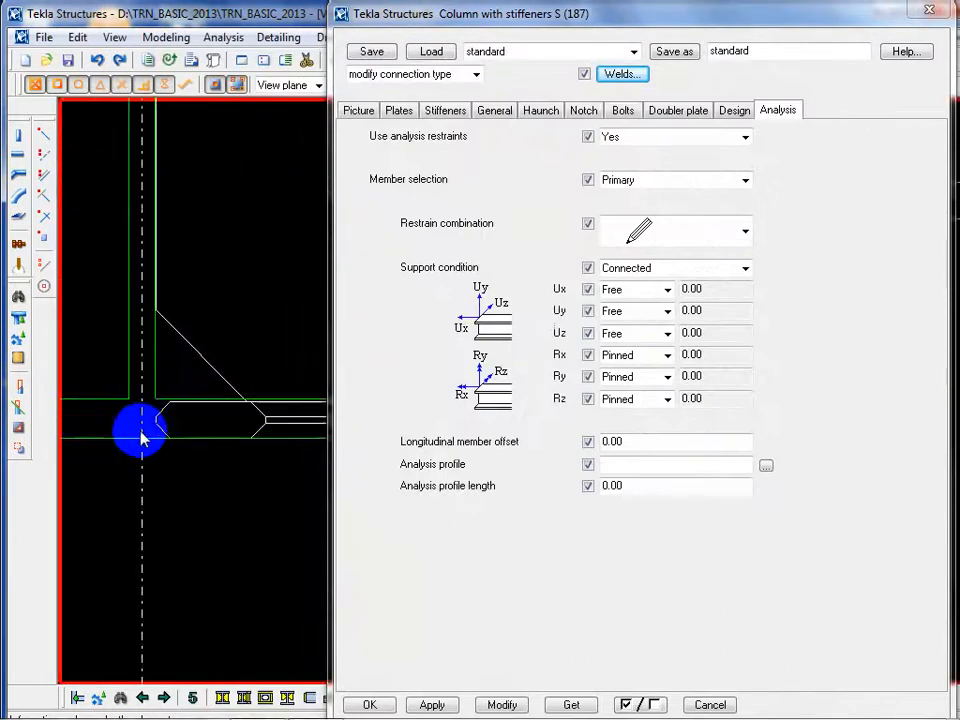
scroll(165, 424, "up", 2)
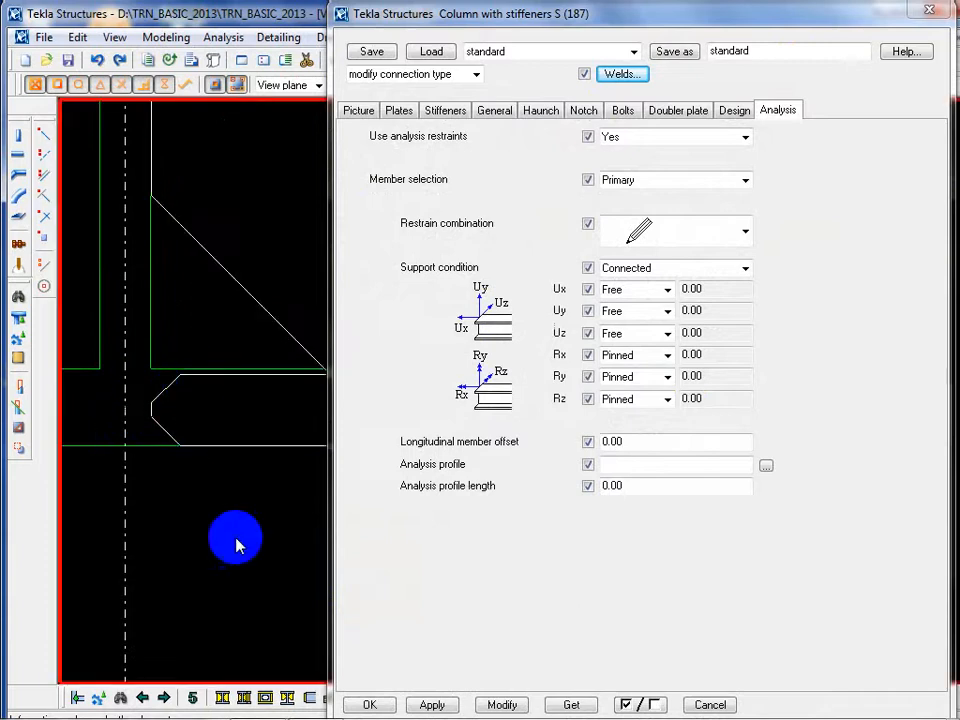
scroll(231, 418, "down", 3)
middle_click_drag(167, 492, 66, 478)
scroll(90, 435, "down", 3)
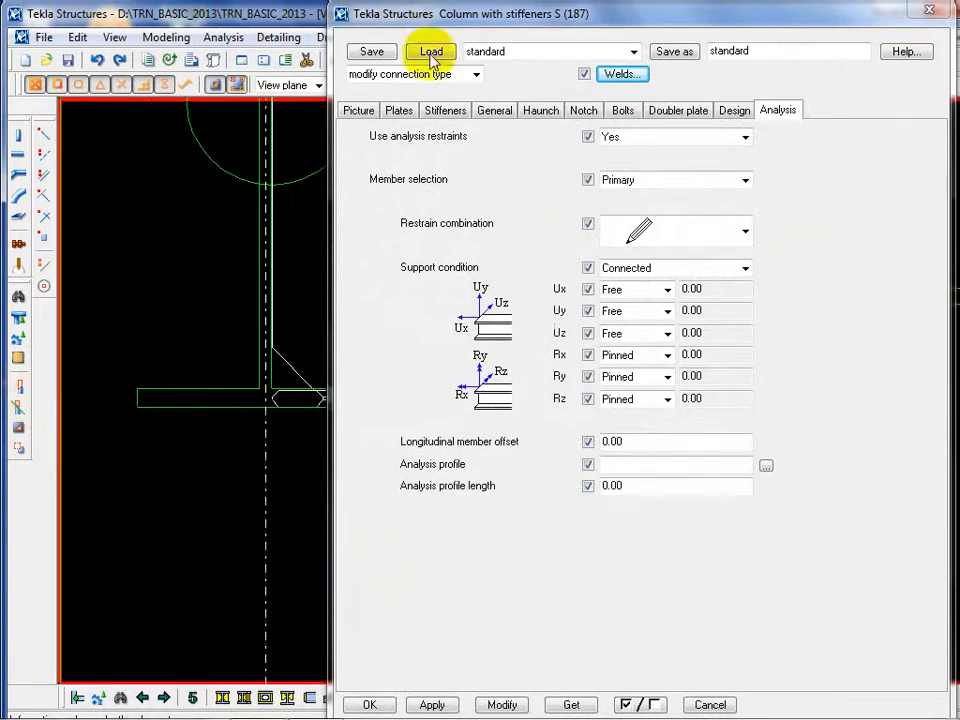
Switch to the 3D view and examine the weld at the top stiffener's chamfered corner
left_click(590, 120)
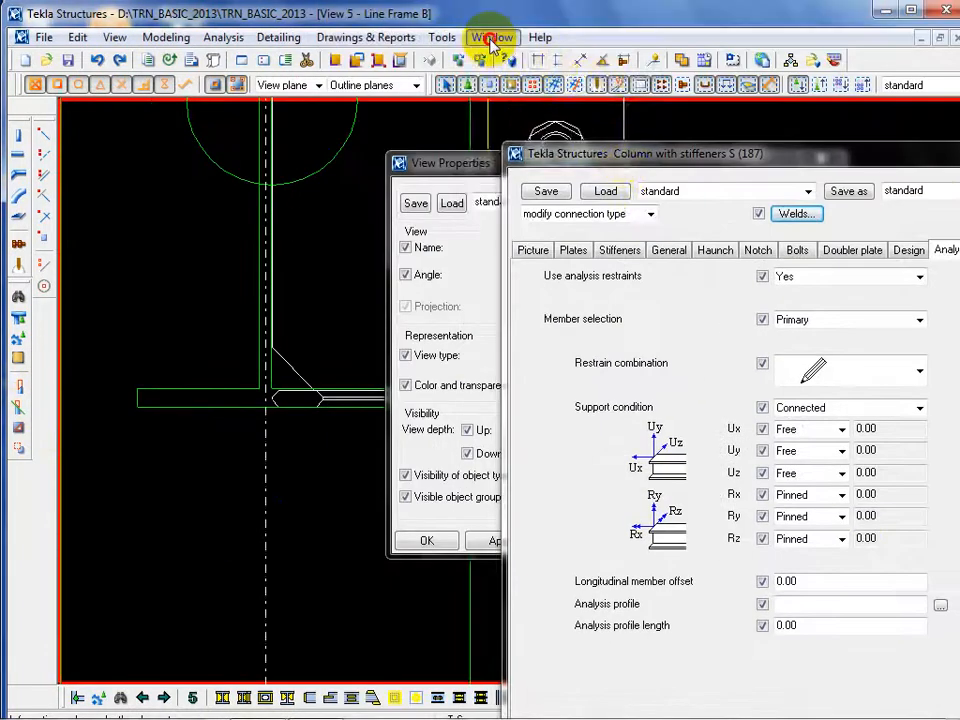
left_click(492, 37)
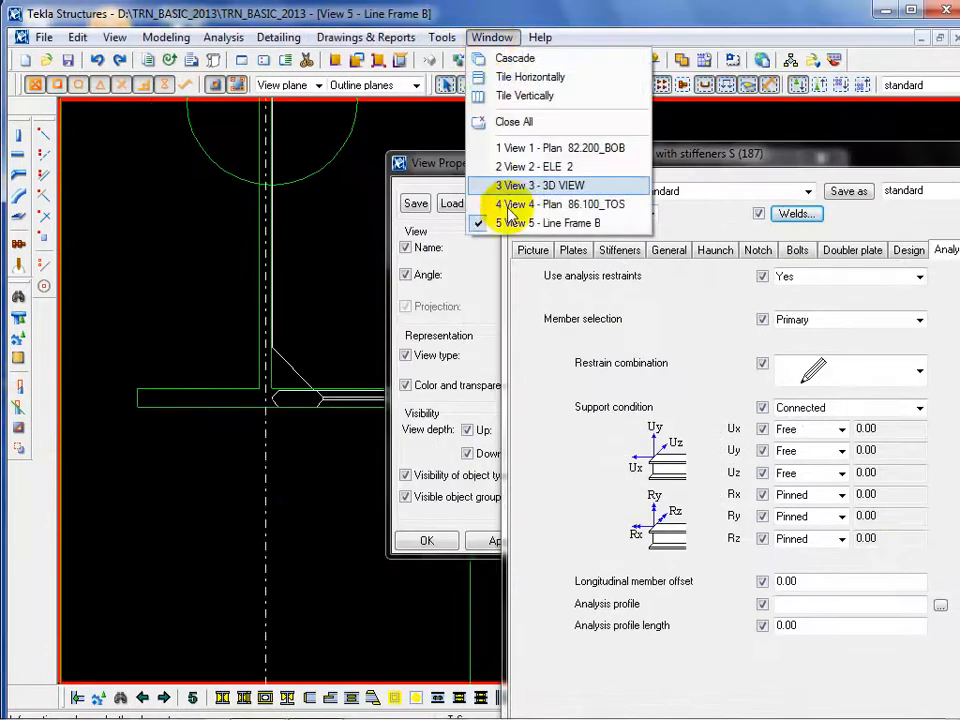
left_click(509, 196)
scroll(221, 392, "up", 5)
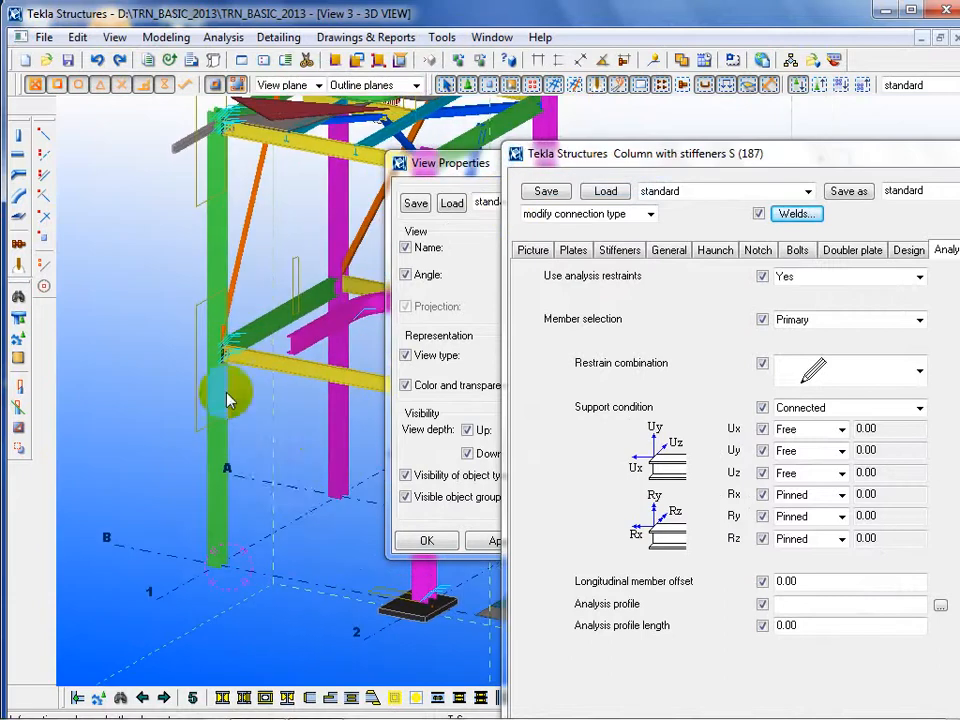
scroll(216, 348, "up", 4)
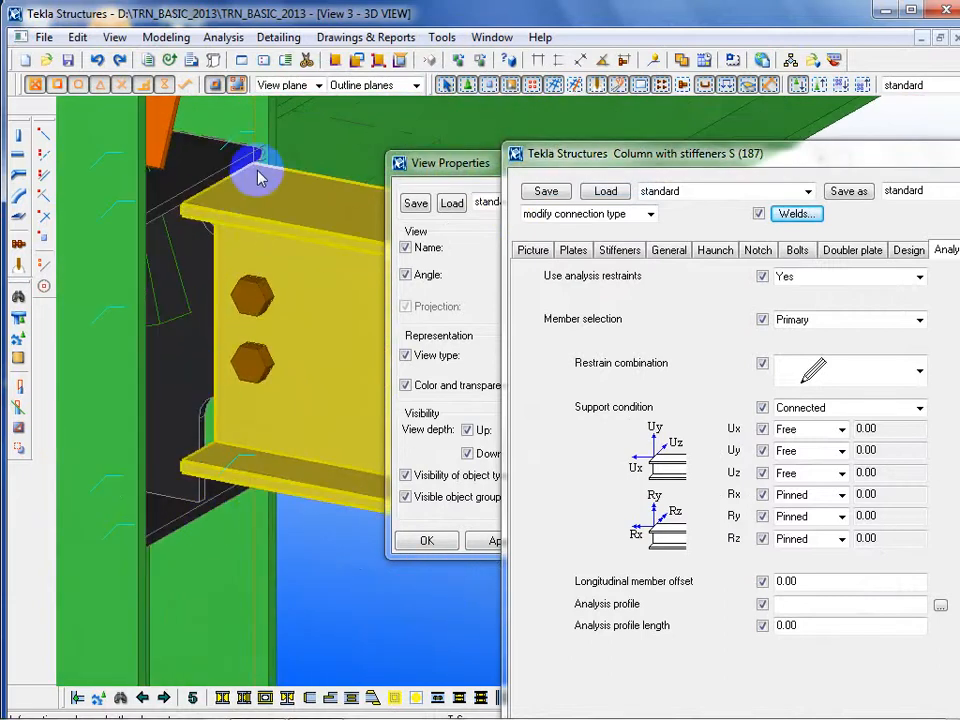
scroll(261, 171, "up", 3)
scroll(295, 153, "up", 2)
scroll(221, 264, "up", 1)
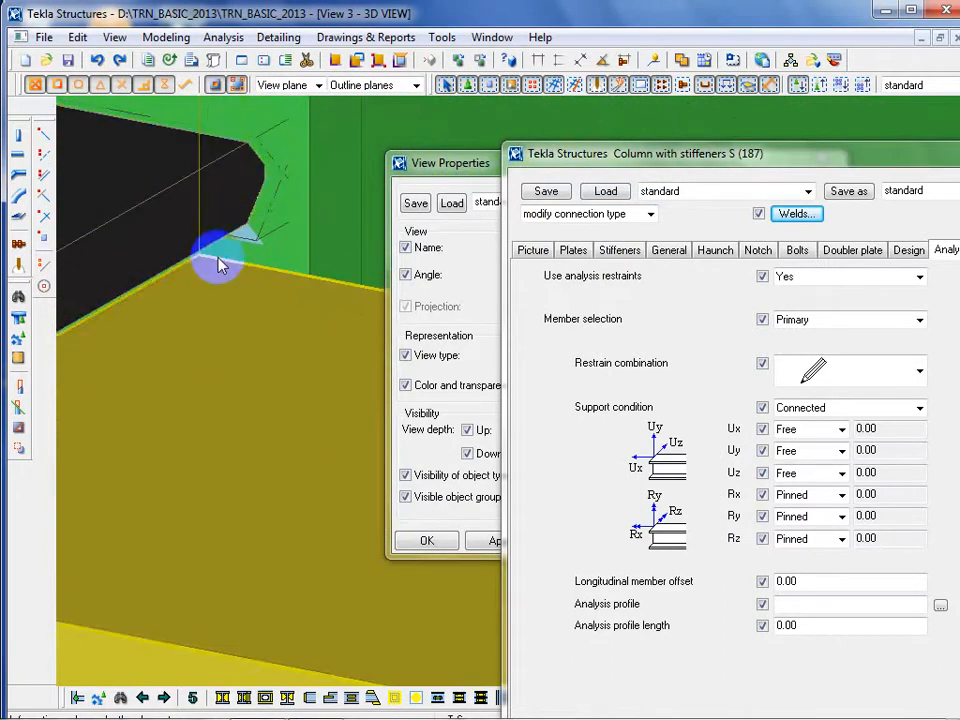
Open the connection's weld settings and set both lines of welds 1 and 2 to the fillet type
left_click_drag(805, 150, 594, 32)
left_click(578, 94)
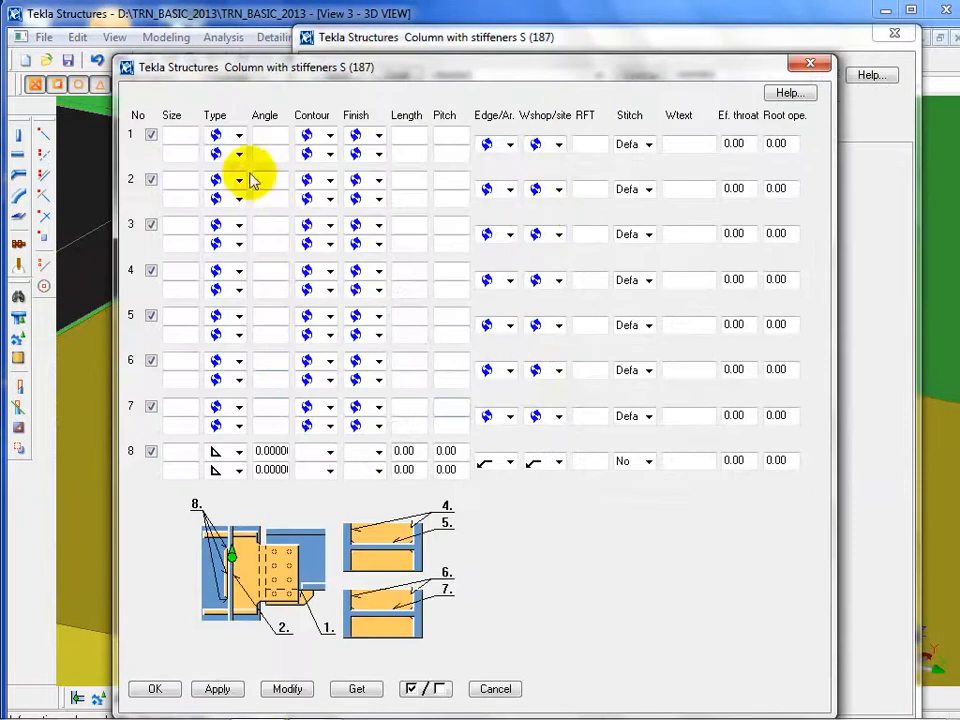
left_click(240, 138)
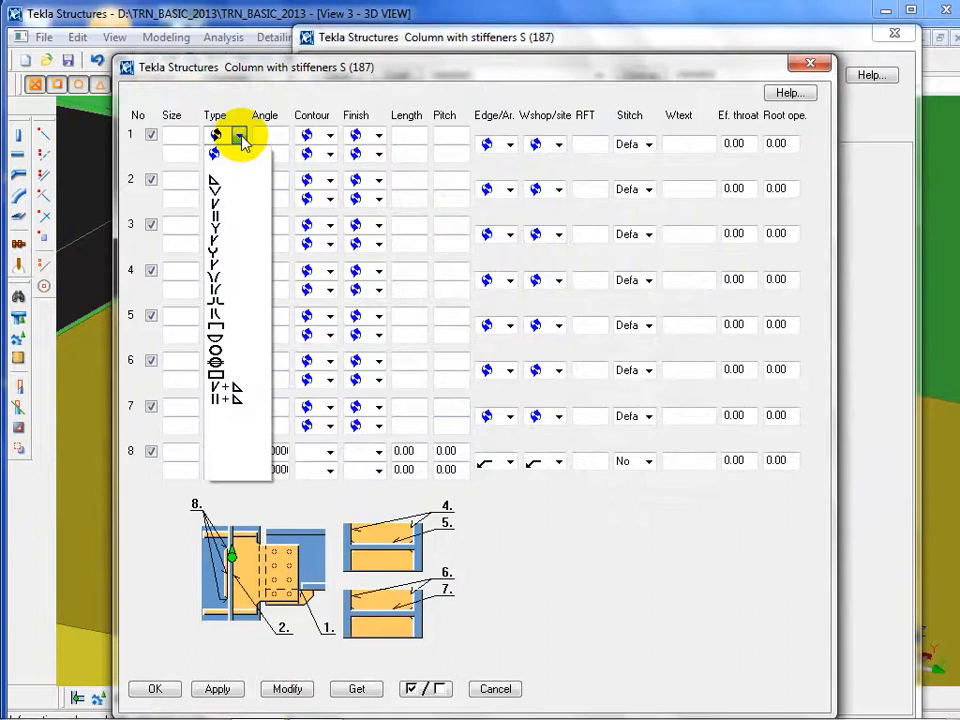
left_click(222, 183)
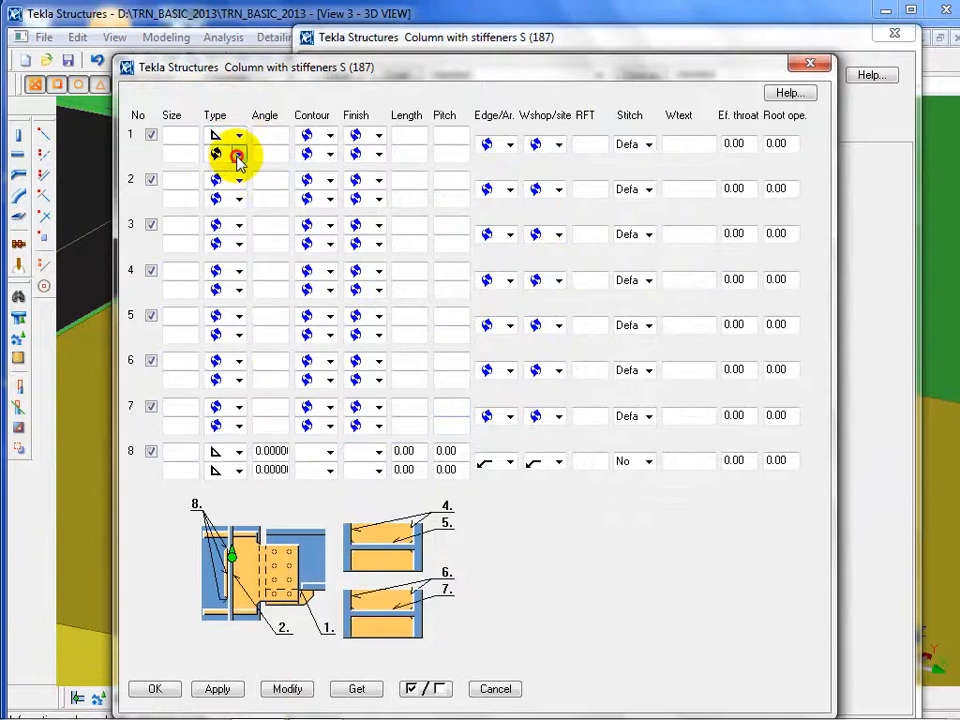
left_click(238, 155)
left_click(220, 203)
left_click(239, 182)
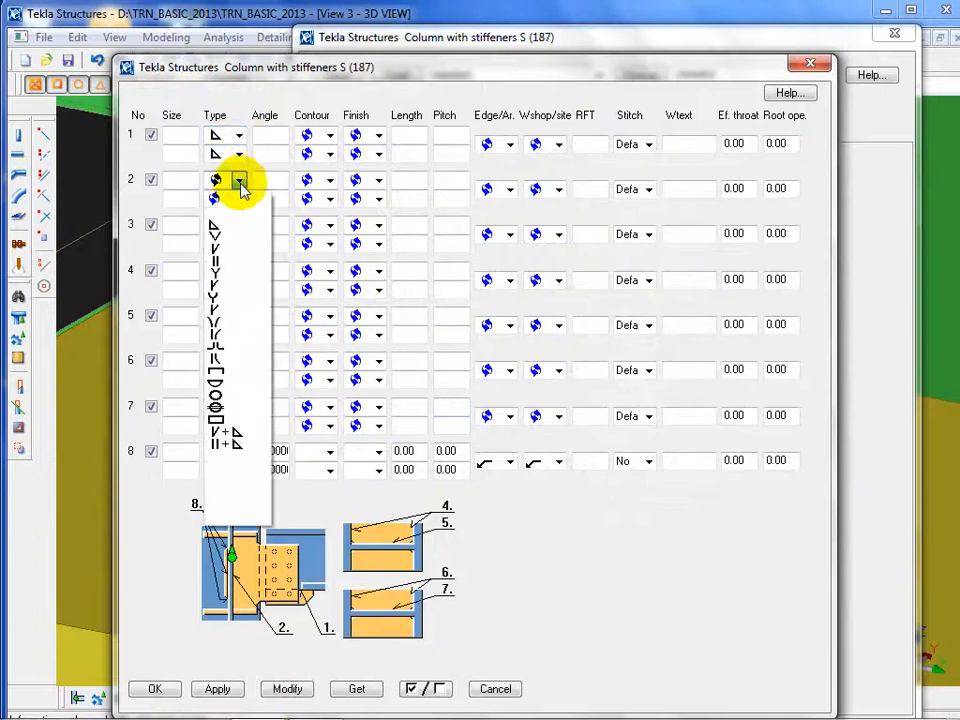
left_click(224, 224)
left_click(239, 199)
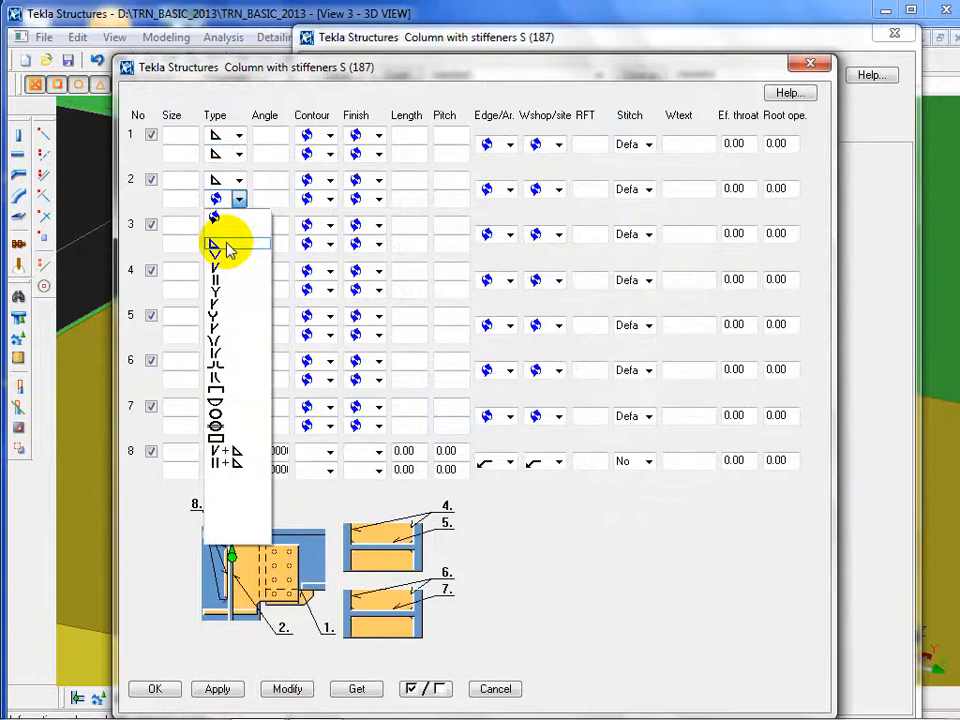
left_click(226, 243)
Set the type of both lines of welds 3 and 4 to fillet
left_click_drag(280, 68, 597, 47)
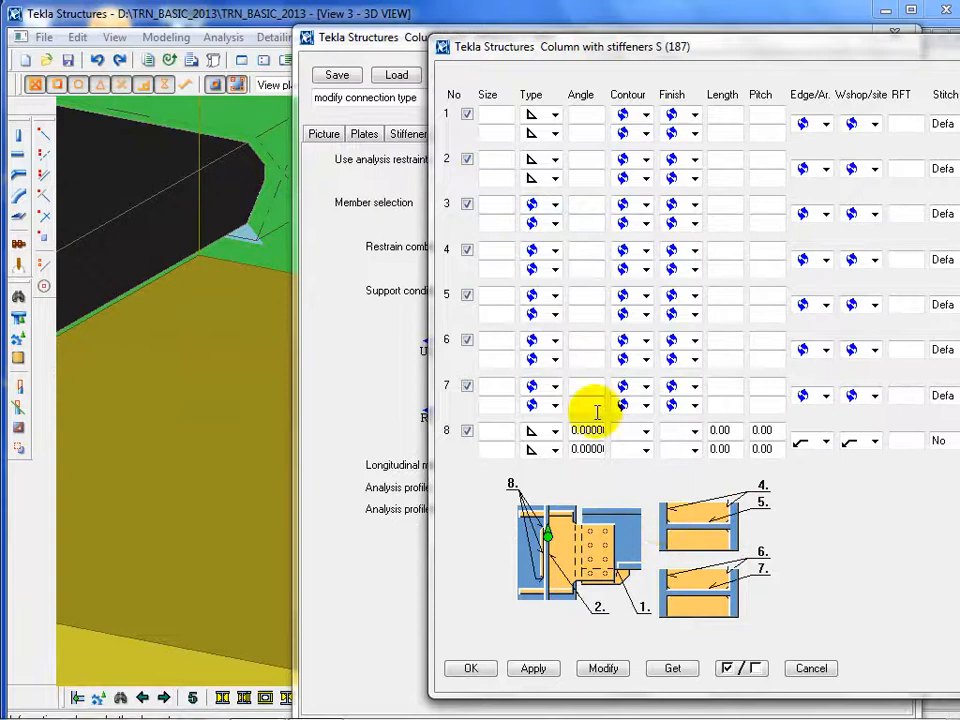
left_click(554, 206)
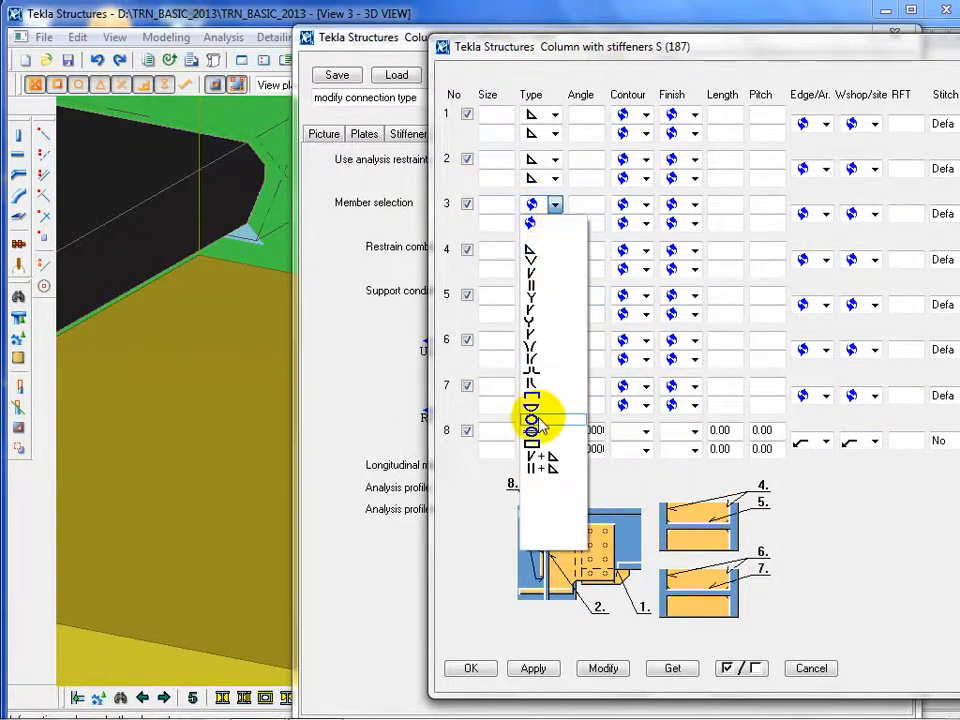
left_click(533, 252)
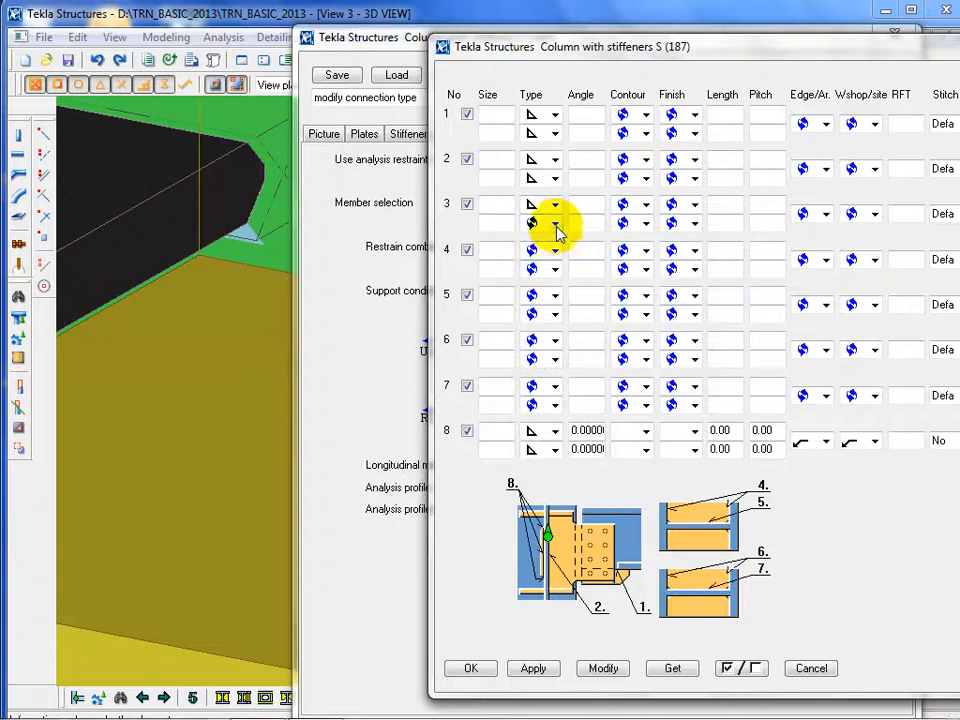
left_click(555, 226)
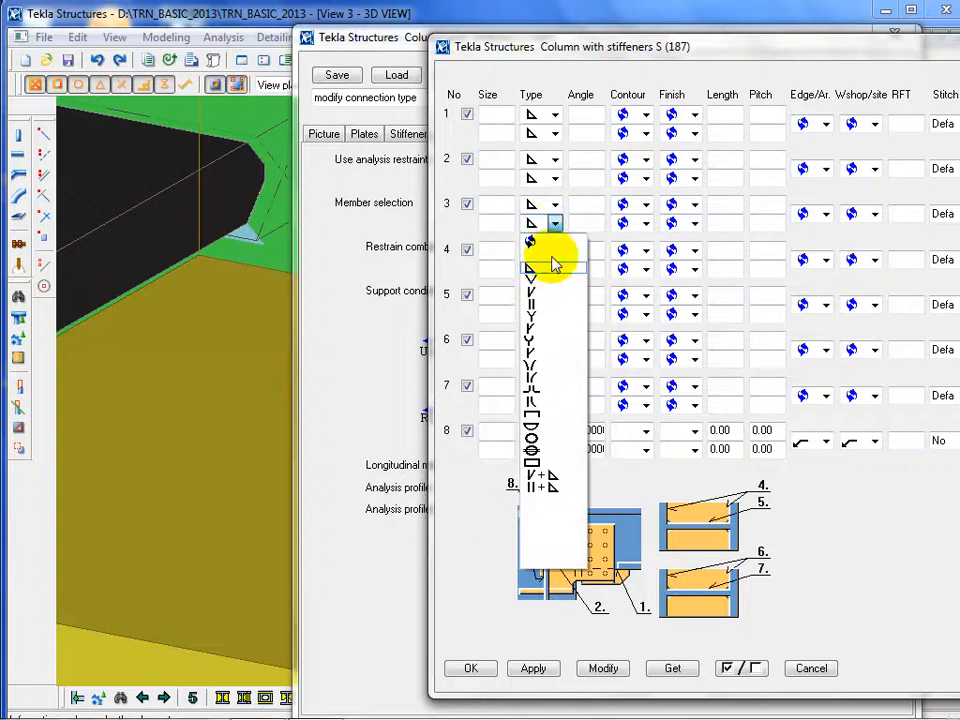
left_click(553, 259)
left_click(557, 252)
left_click(555, 293)
left_click(555, 270)
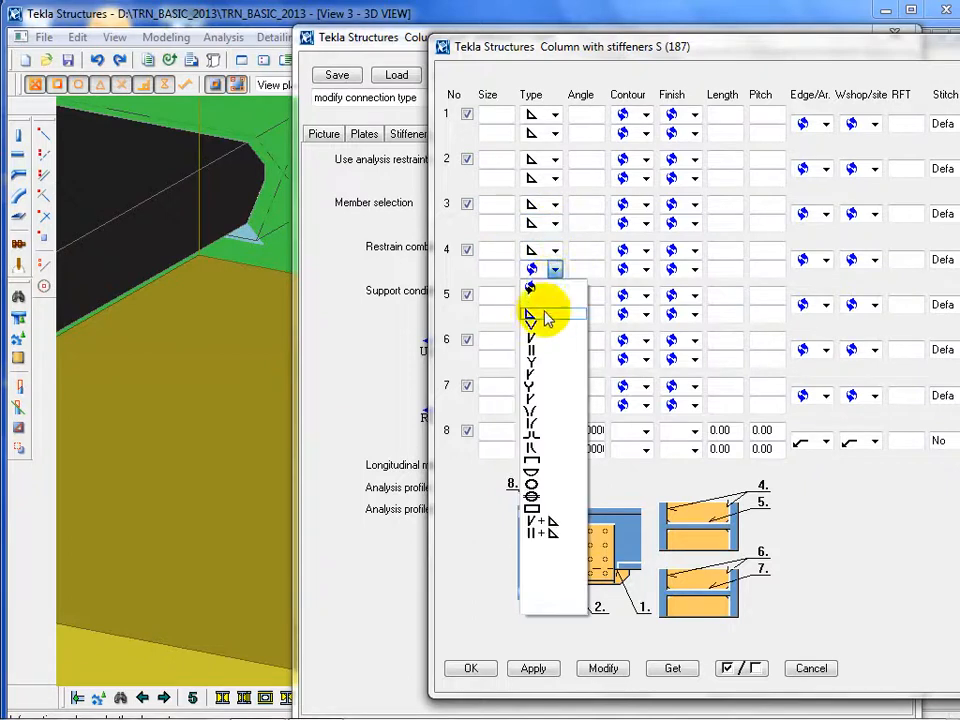
left_click(549, 313)
Set the type of both lines of welds 5 and 6 to fillet
left_click(555, 295)
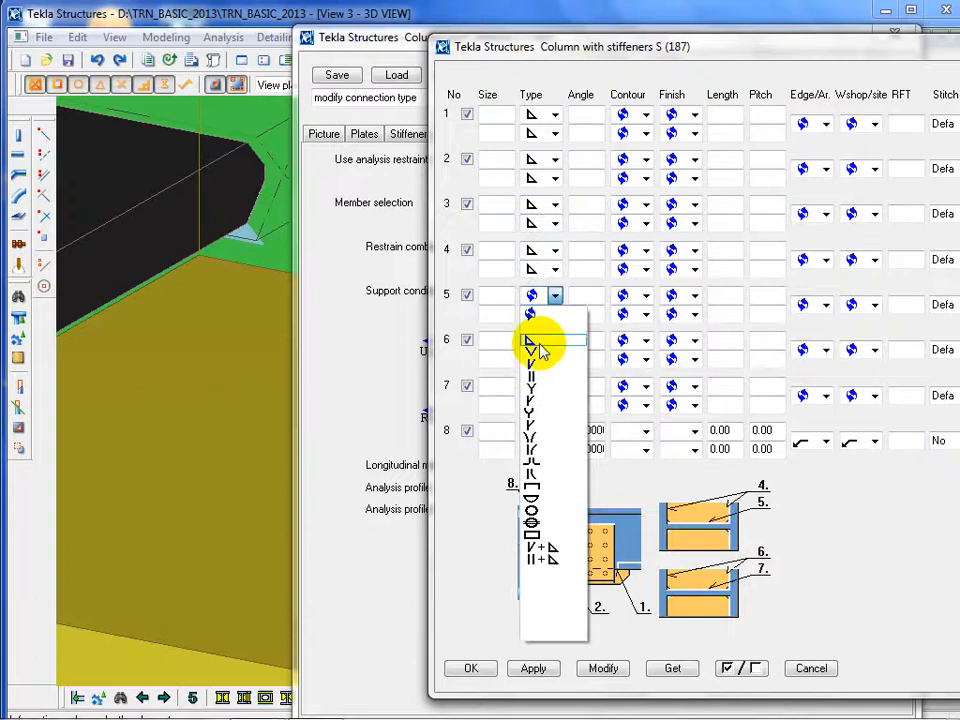
left_click(535, 337)
left_click(554, 315)
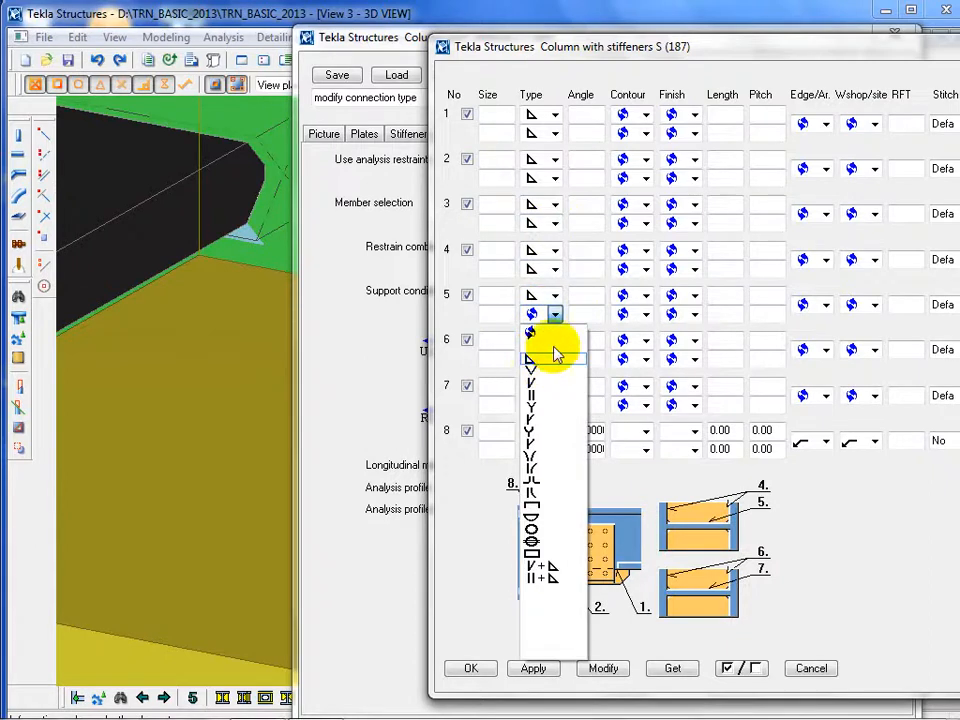
left_click(535, 357)
left_click(555, 341)
left_click(535, 388)
left_click(554, 359)
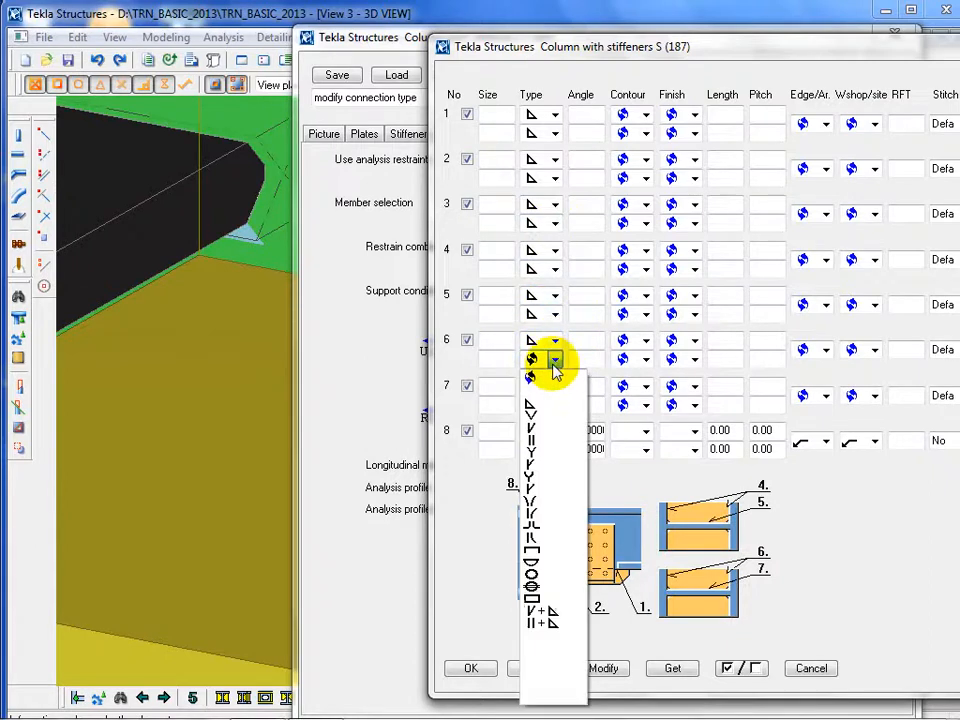
left_click(541, 405)
Set both lines of weld 7 to fillet and modify the connection with the new weld settings
left_click(555, 386)
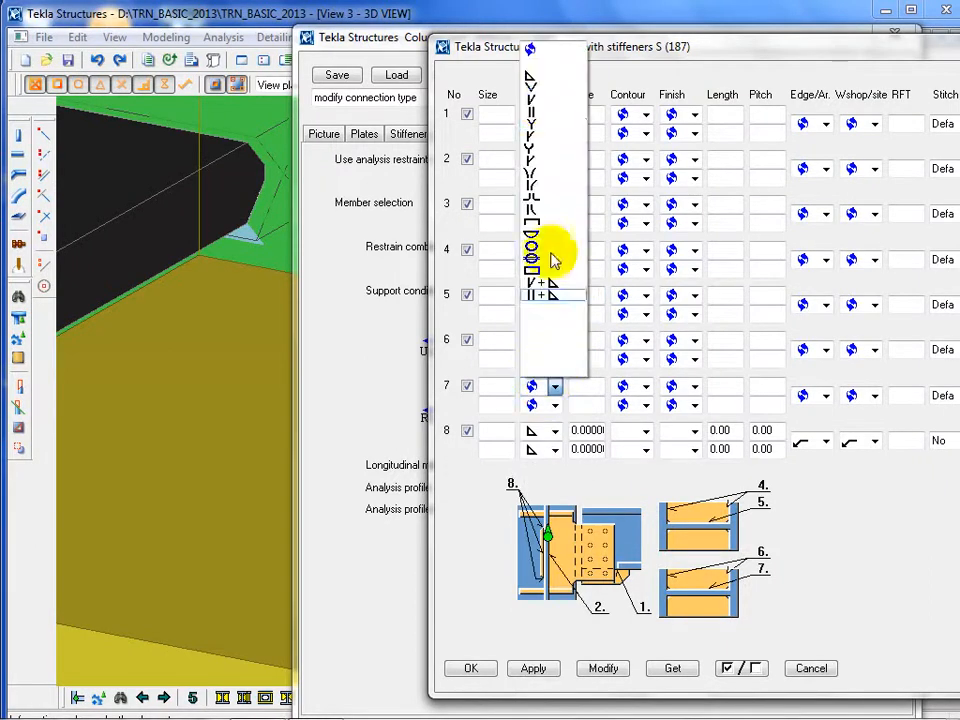
left_click(548, 85)
left_click(555, 404)
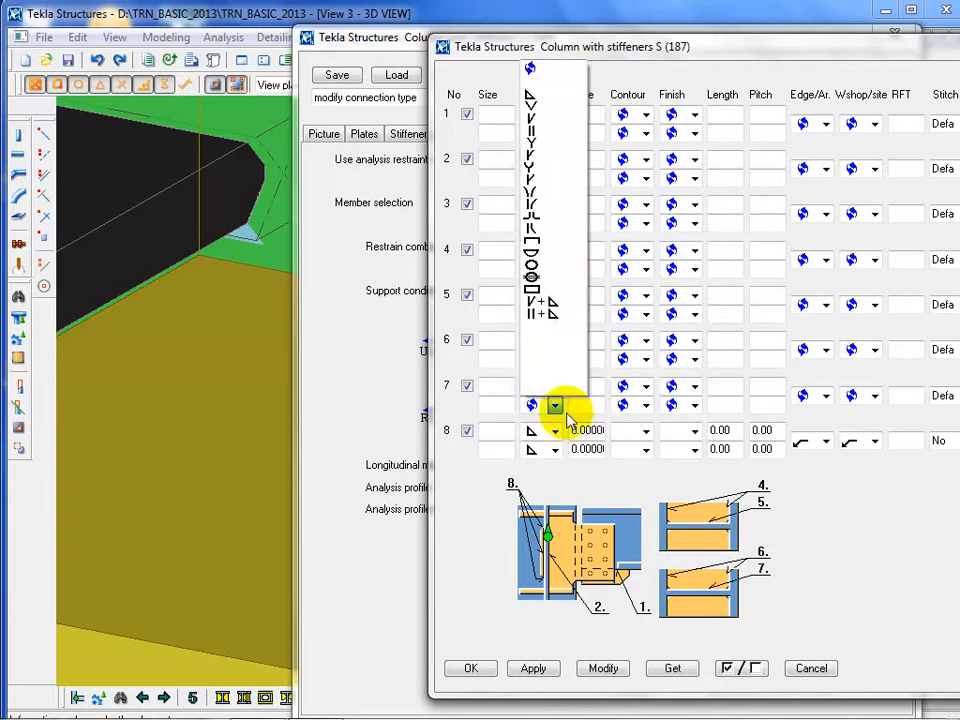
left_click(553, 94)
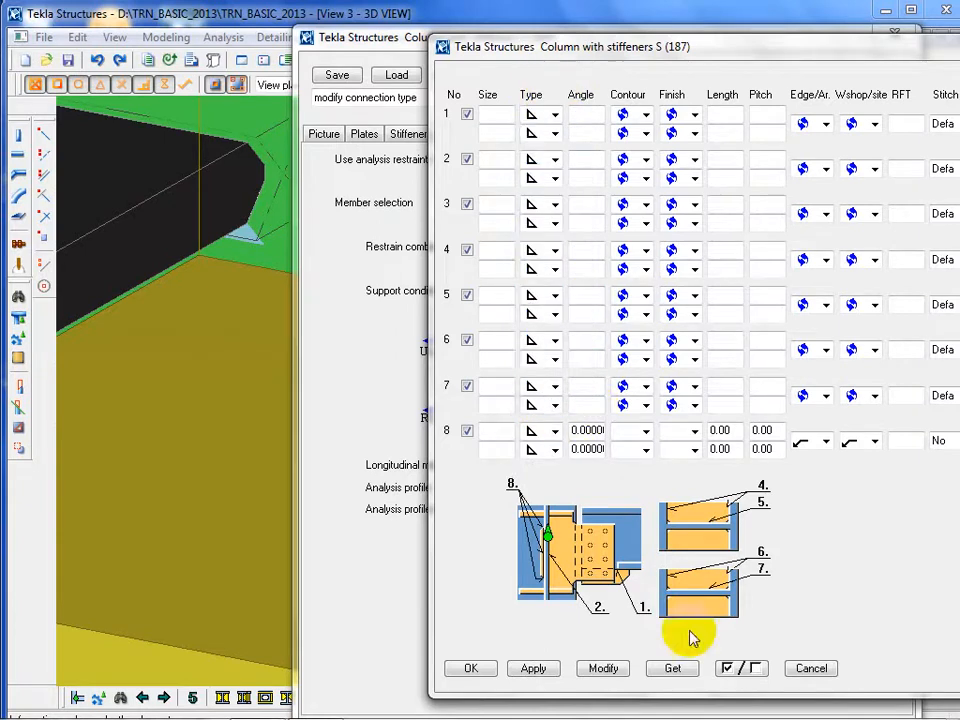
left_click(605, 670)
left_click(596, 668)
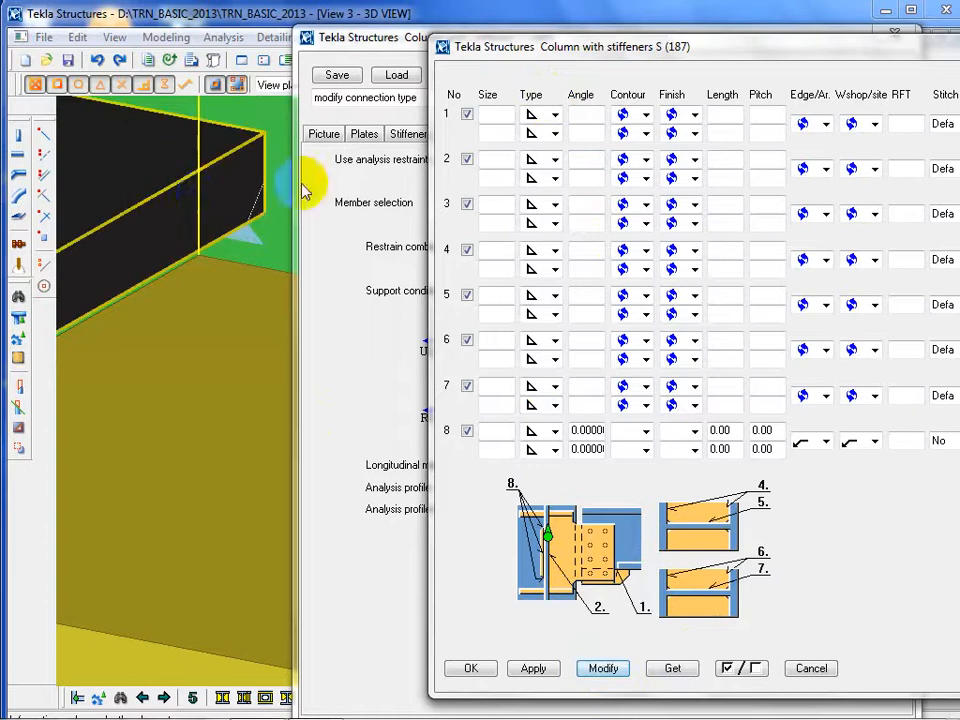
Review the contour and workshop/site options of weld 1 and close the weld, connection and view property dialogs
left_click_drag(900, 54, 677, 26)
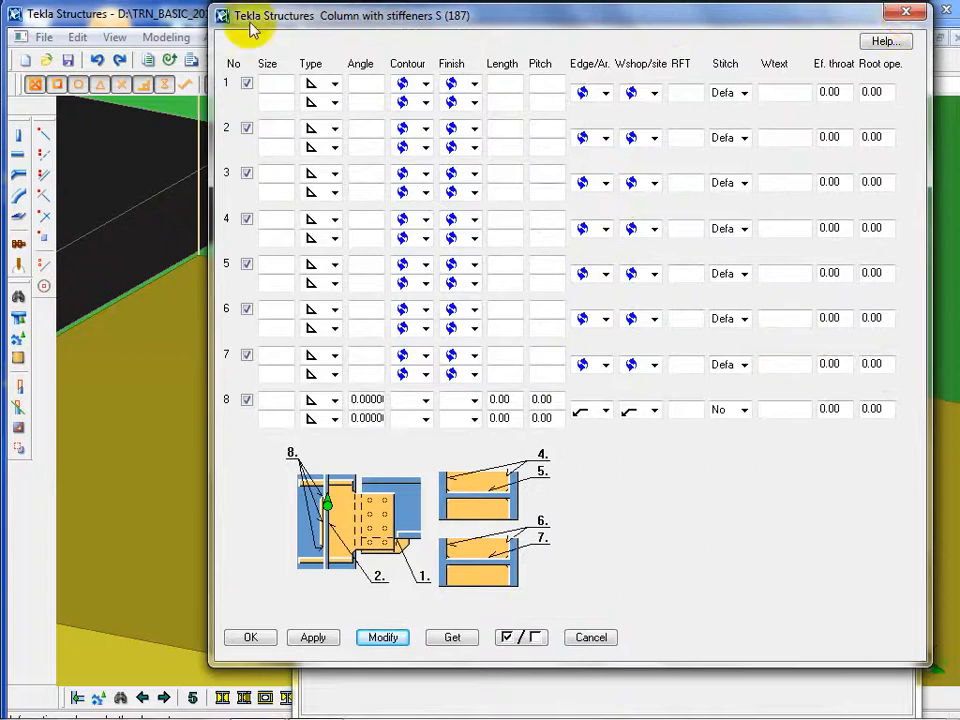
left_click(426, 85)
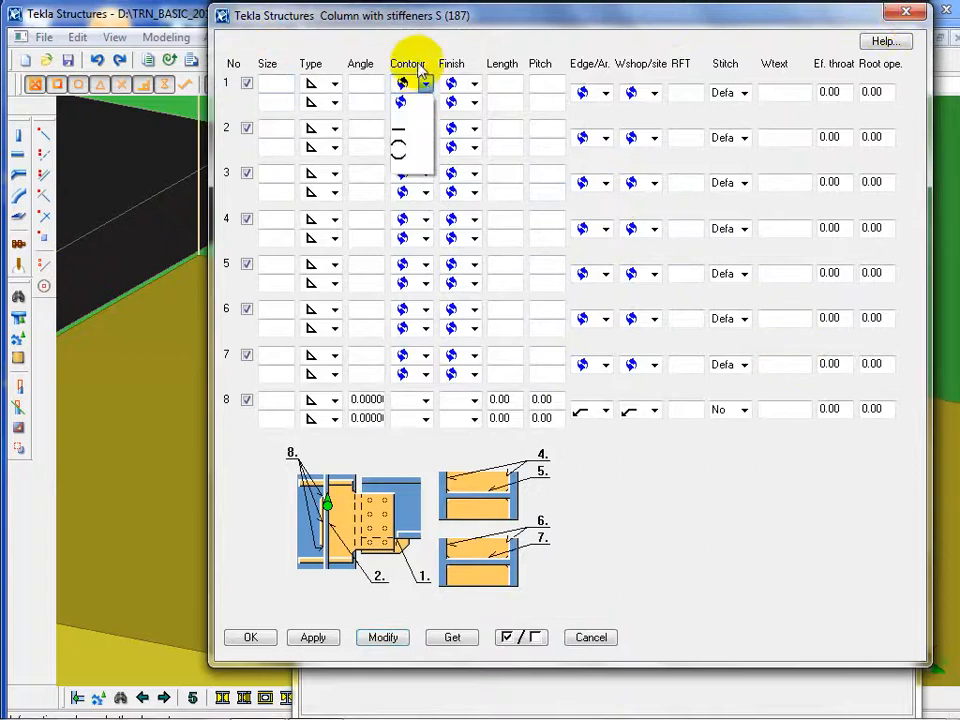
left_click(418, 62)
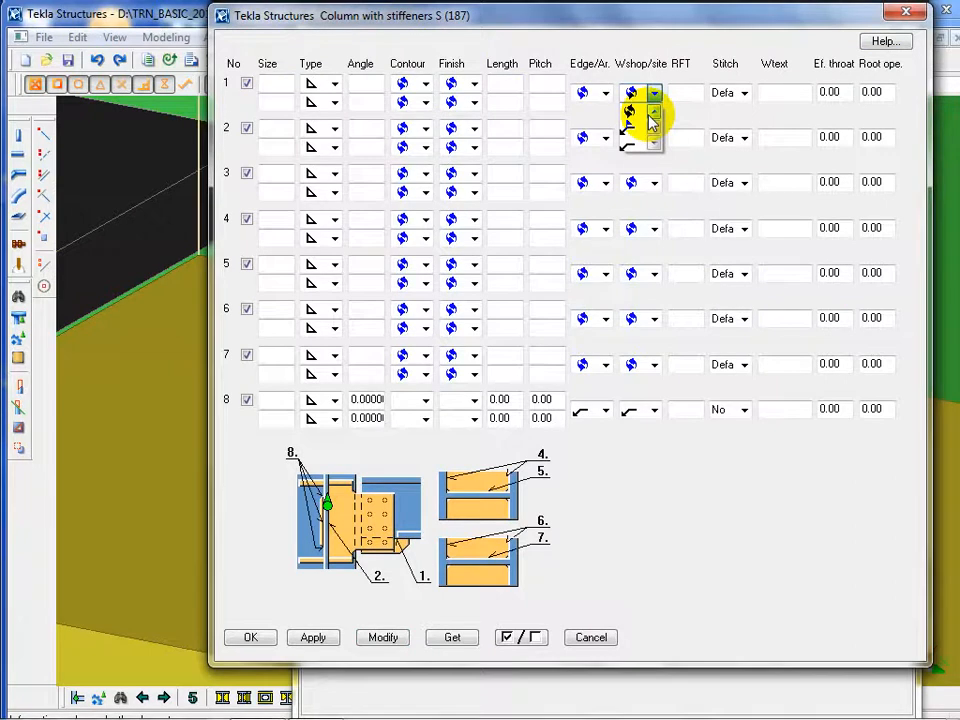
left_click(711, 55)
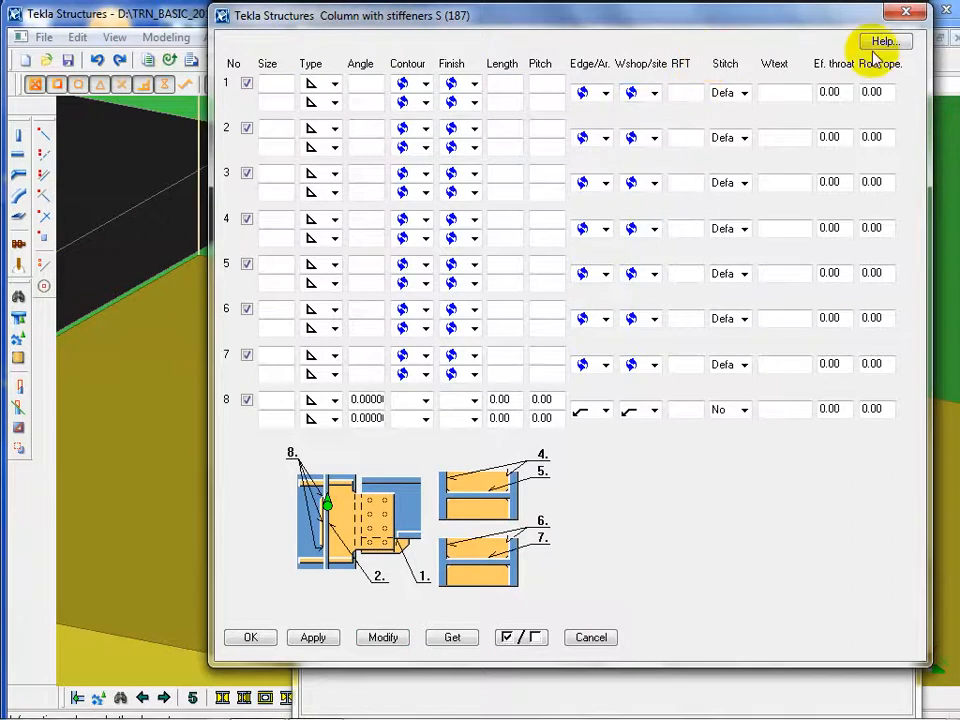
left_click(912, 15)
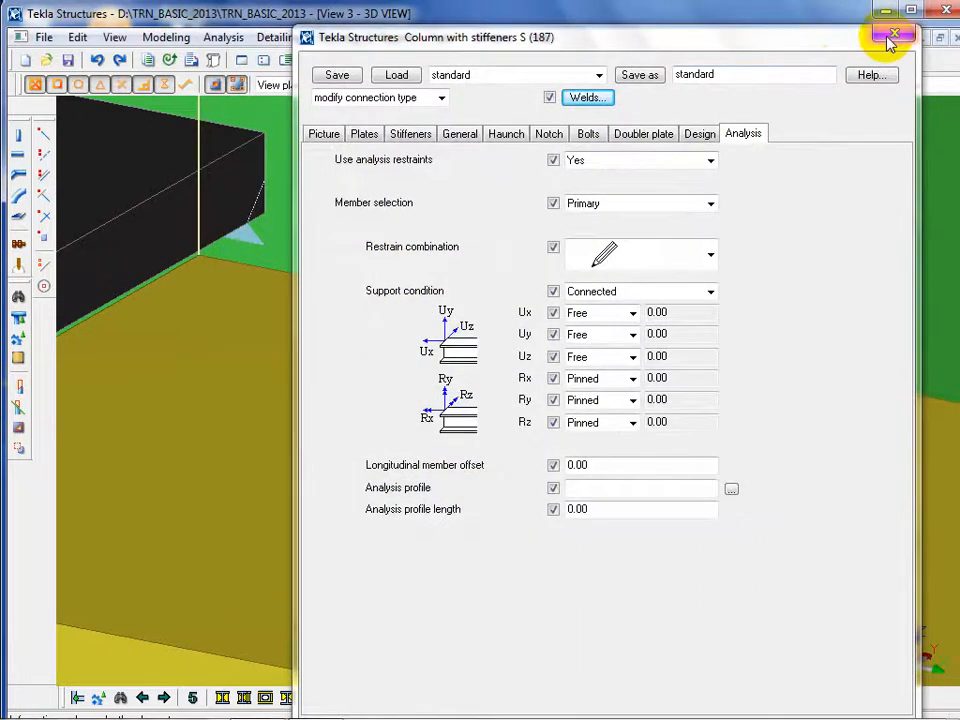
mouse_move(585, 40)
left_mouse_down()
mouse_move(606, 30)
mouse_move(597, 22)
left_mouse_up()
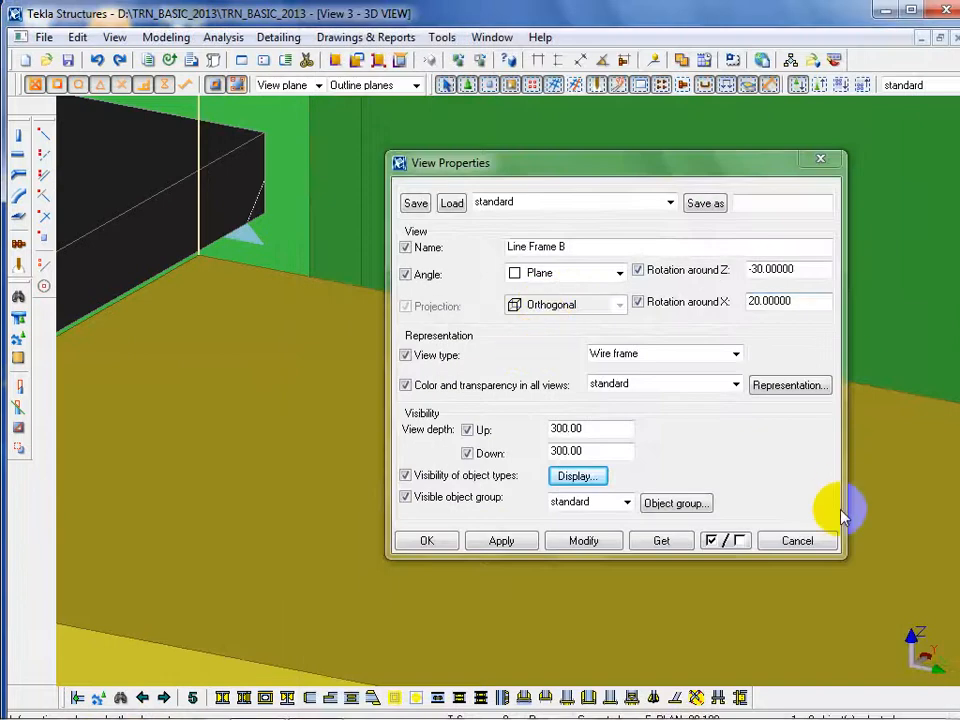
left_click(813, 549)
Examine the connection between the yellow beam and the magenta column in the 3D view from both sides
scroll(388, 300, "up", 8)
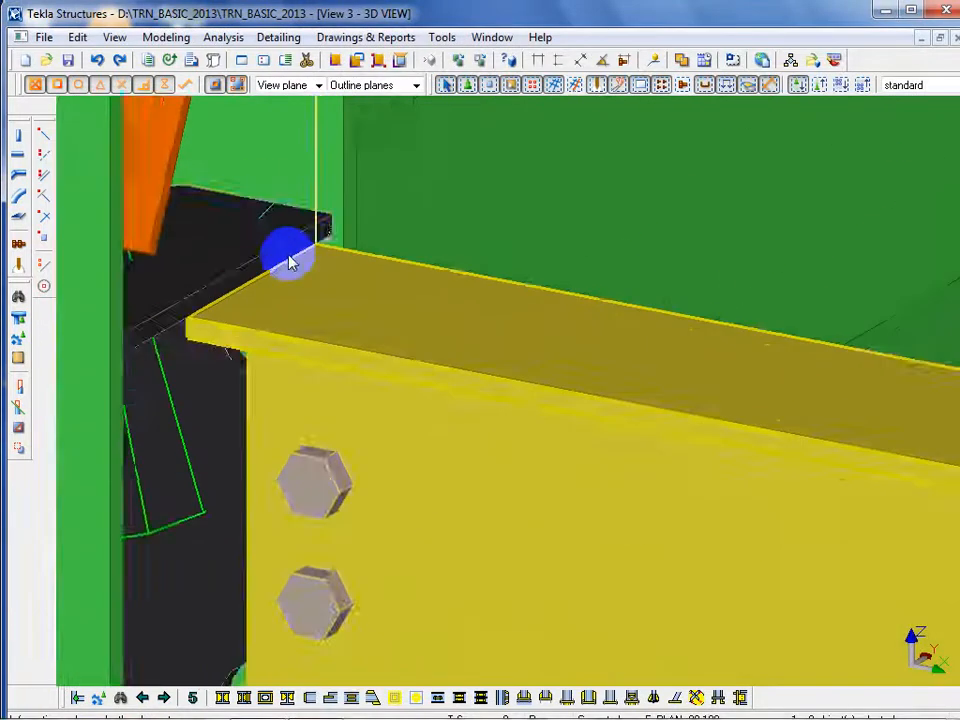
scroll(289, 321, "down", 10)
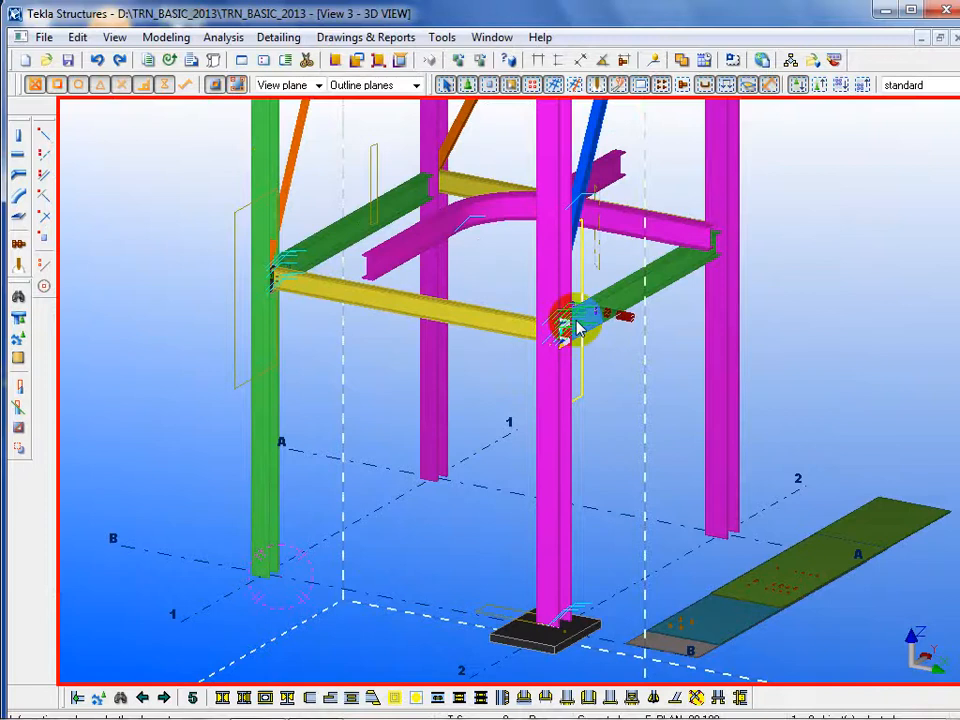
scroll(579, 332, "up", 6)
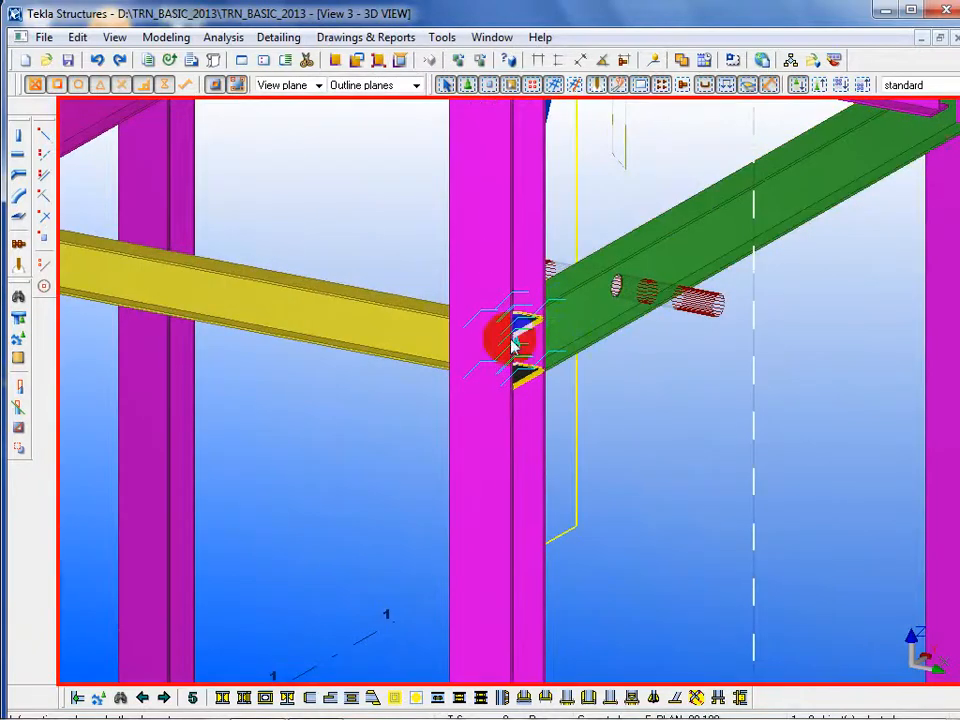
middle_click_drag(900, 258, 793, 338)
scroll(814, 257, "down", 3)
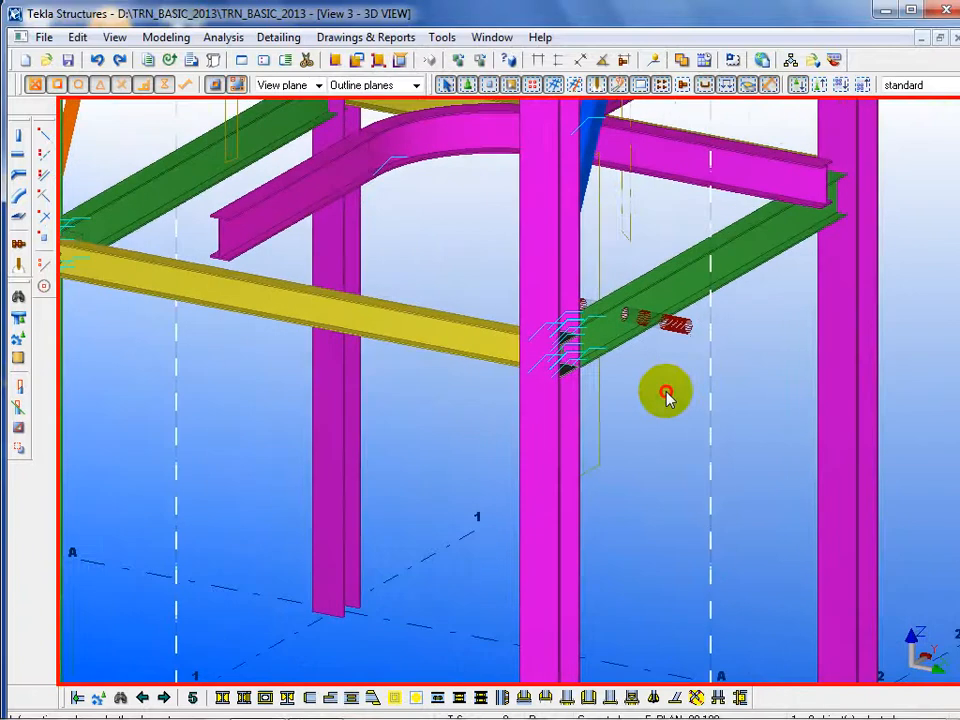
scroll(596, 348, "up", 4)
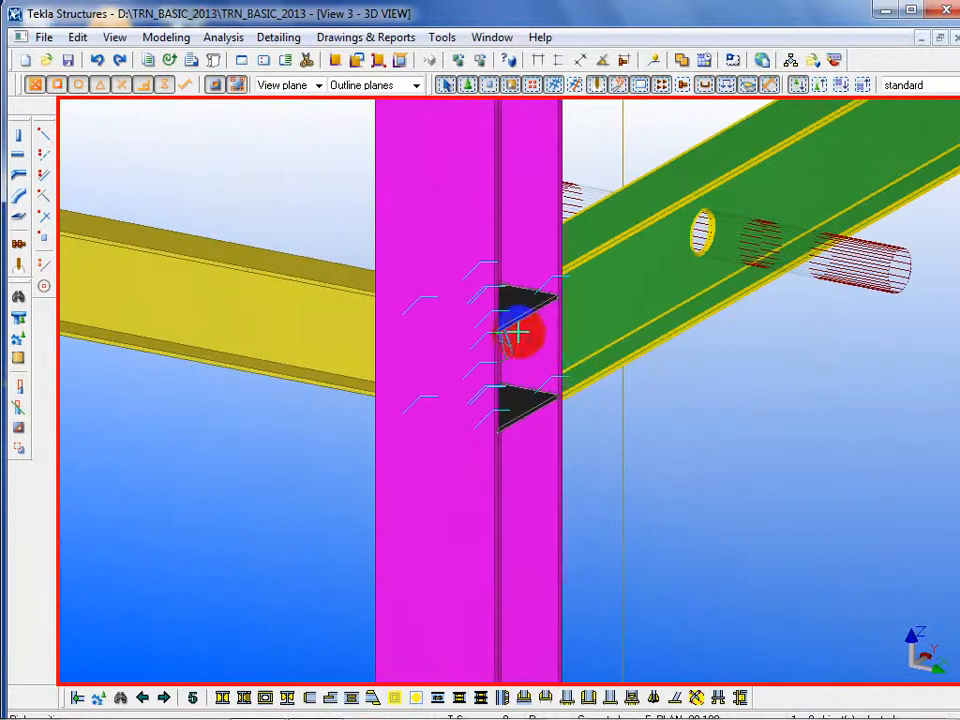
middle_click_drag(270, 435, 422, 403, "ctrl")
right_click(302, 491)
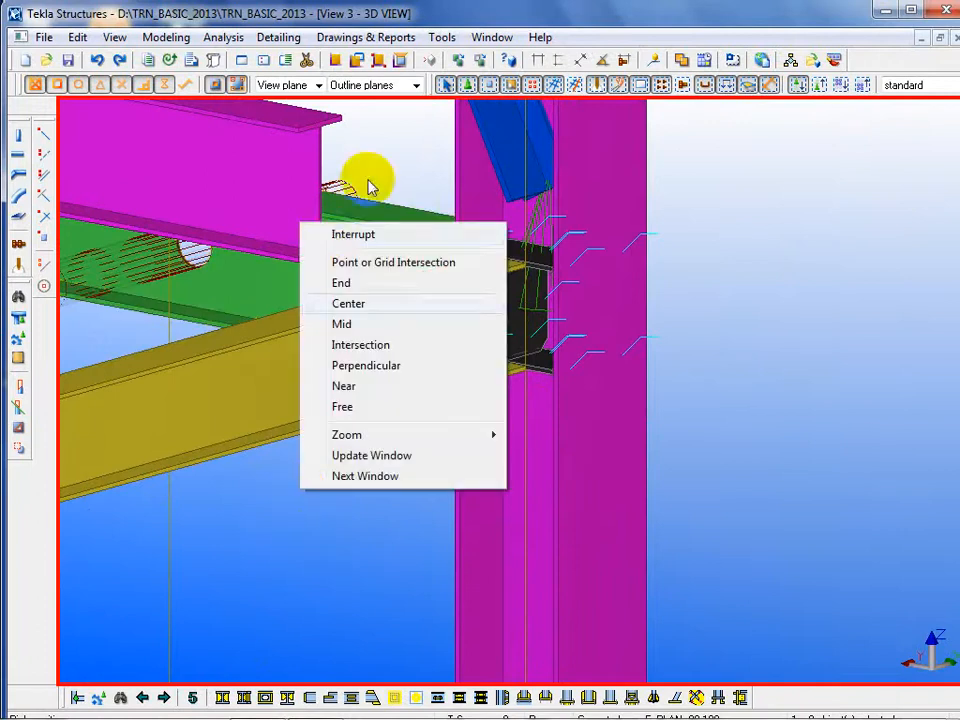
left_click(326, 235)
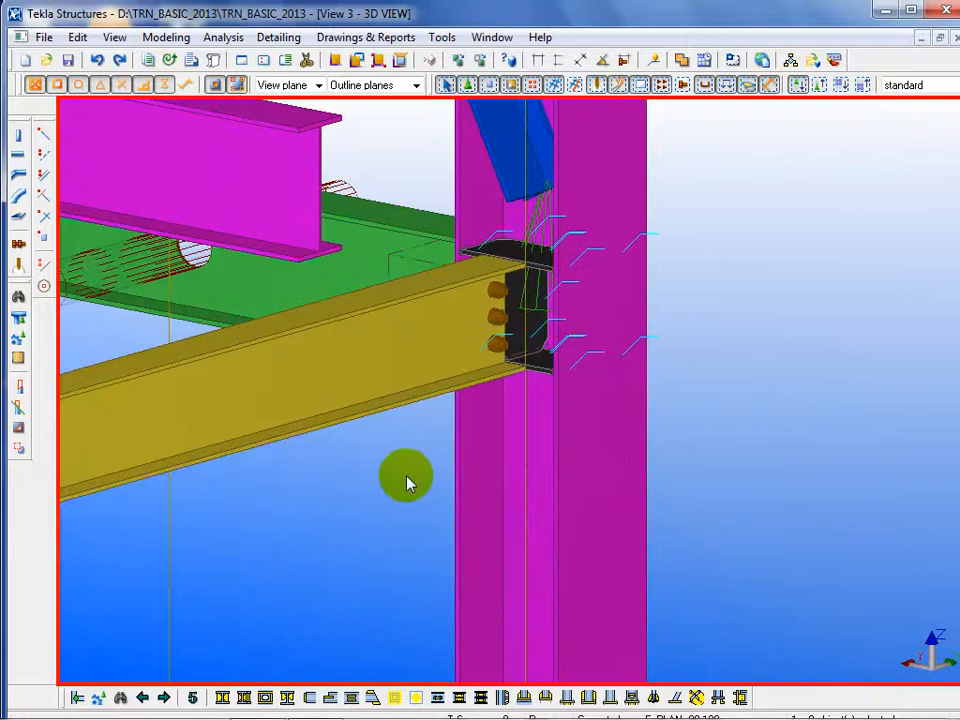
Create a bolted plate connection with the magenta column as main part and the green beam as secondary part
middle_click_drag(386, 515, 560, 375, "ctrl")
middle_click_drag(571, 433, 323, 417, "ctrl")
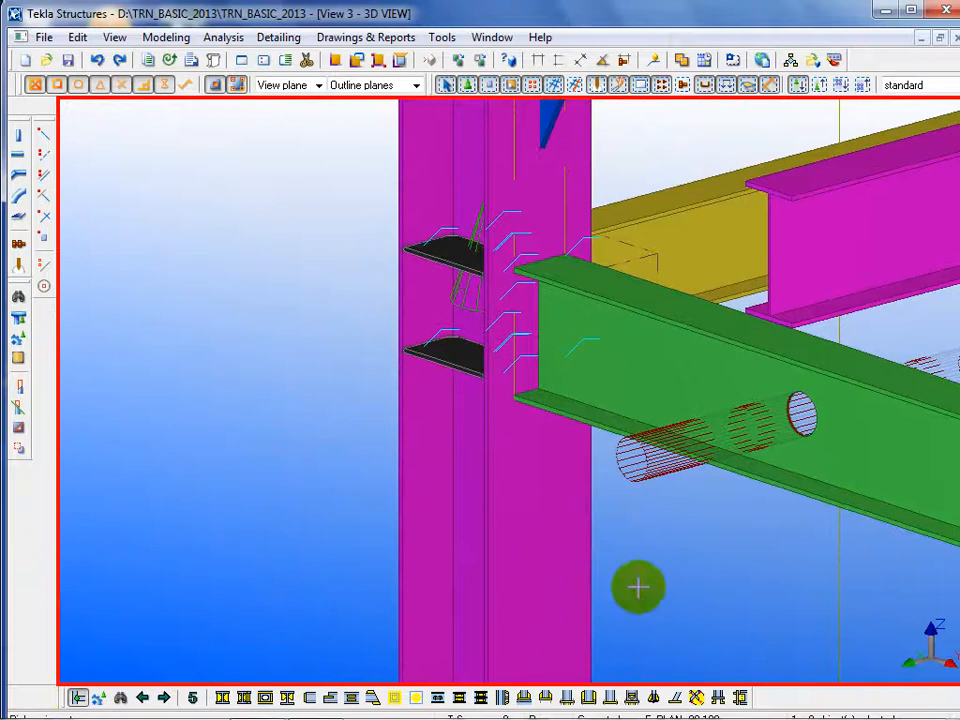
left_click(549, 525)
left_click(578, 372)
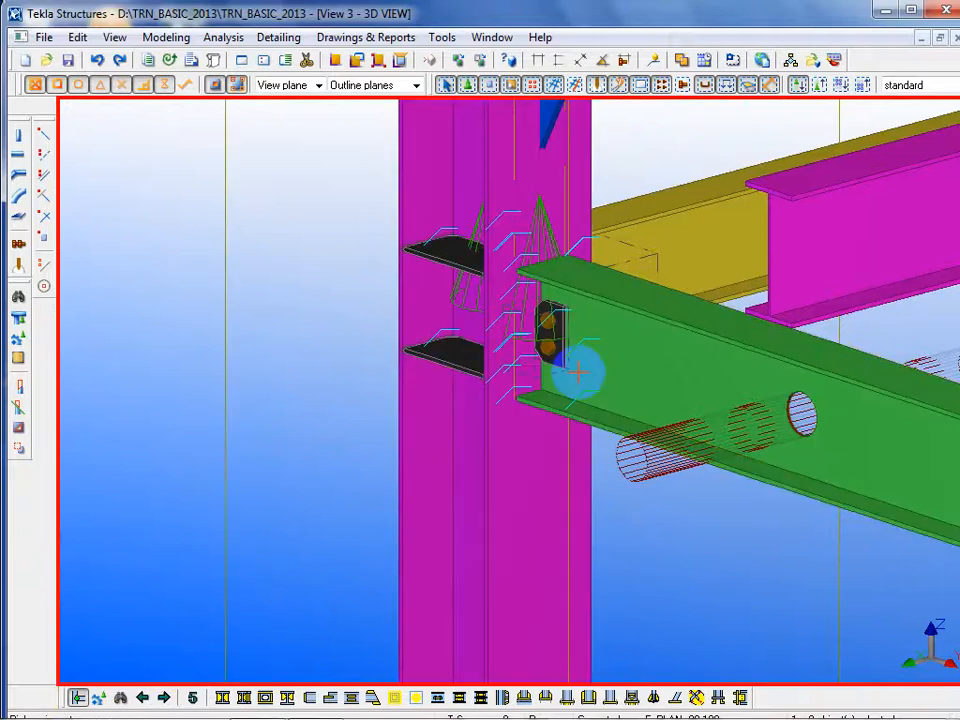
right_click(81, 414)
left_click(107, 422)
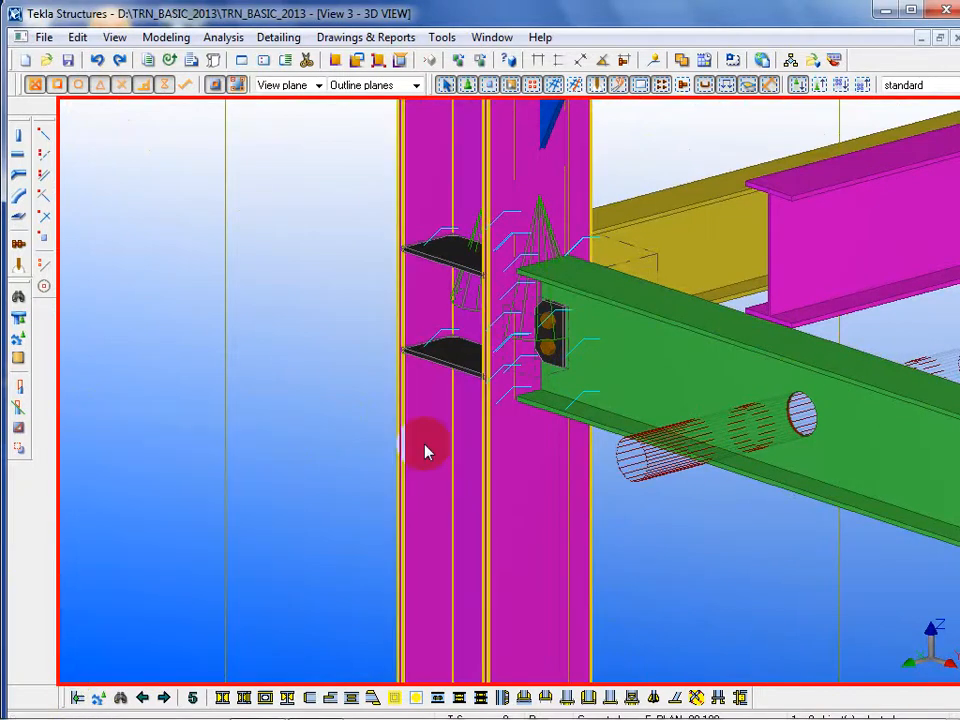
Open the properties of the connection between the magenta column and the green beam, keeping the dialog beside the connection in the 3D view
left_click(545, 347)
middle_click_drag(618, 411, 656, 403, "ctrl")
middle_click_drag(569, 430, 534, 423, "ctrl")
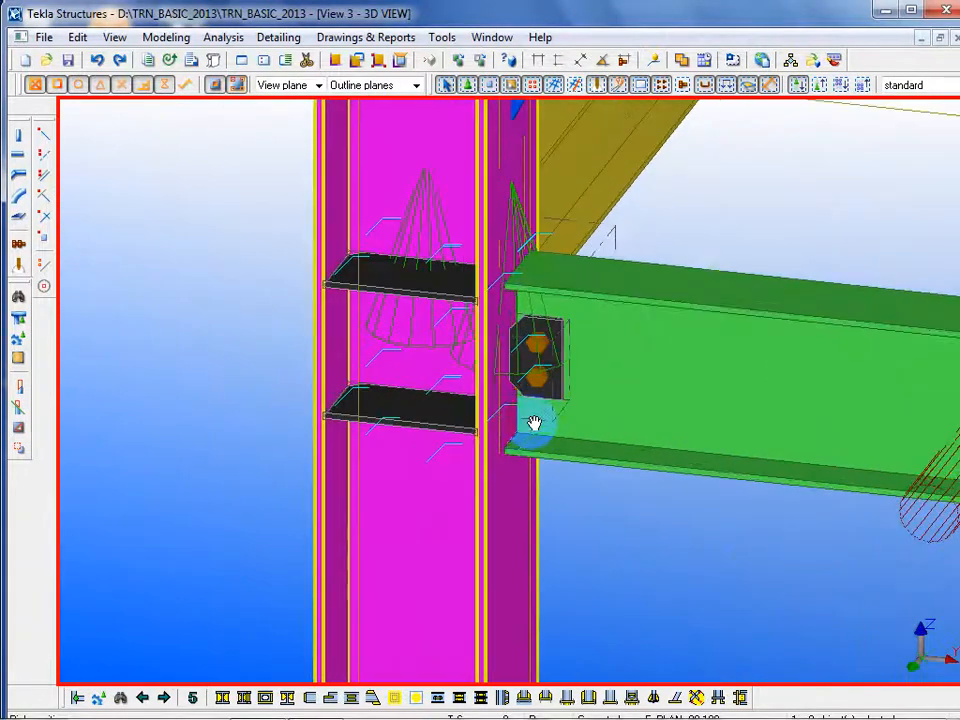
left_click(647, 643)
left_click(548, 413)
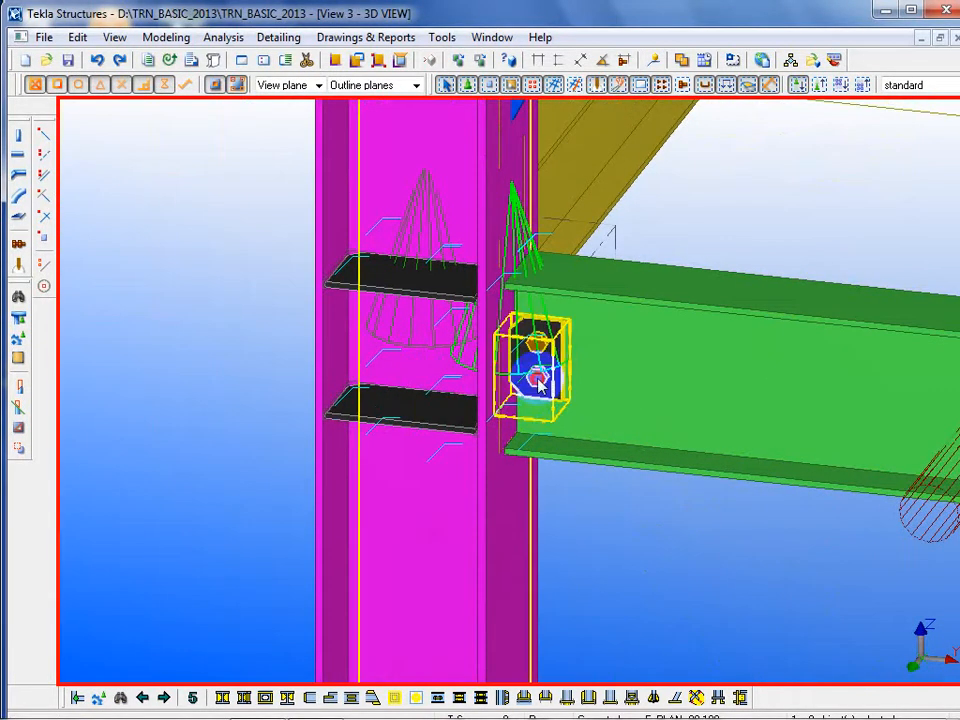
double_click(538, 384)
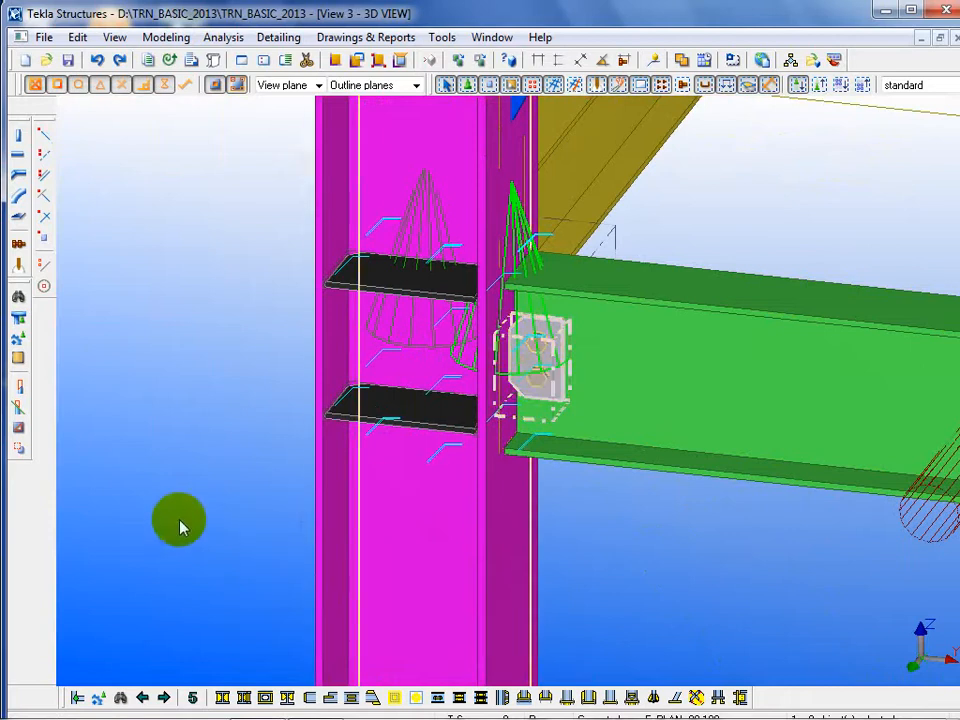
left_click(180, 523)
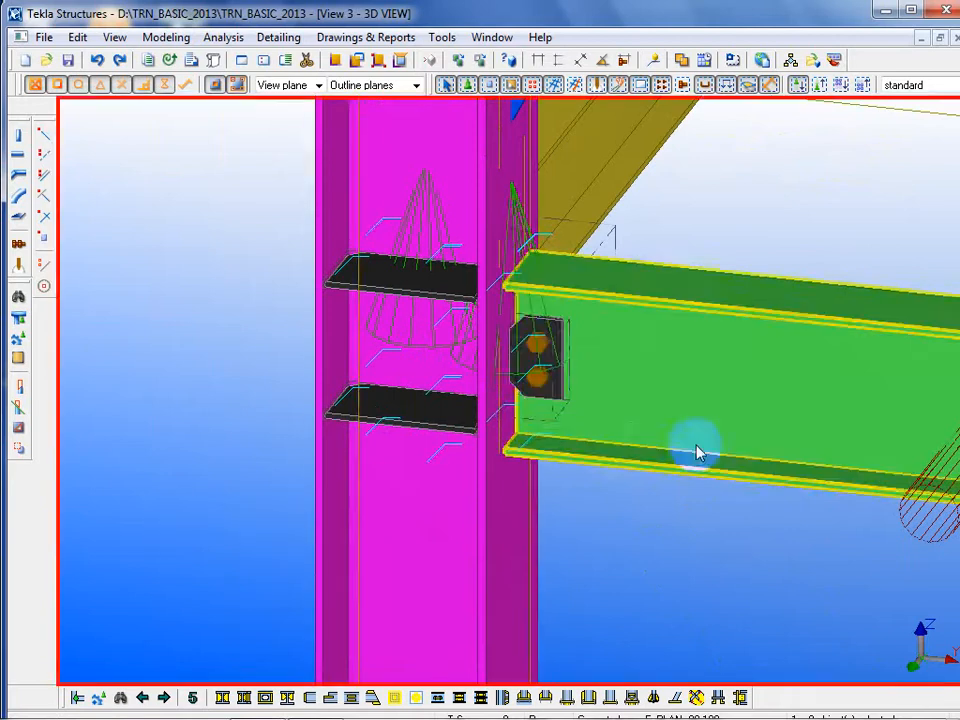
double_click(542, 381)
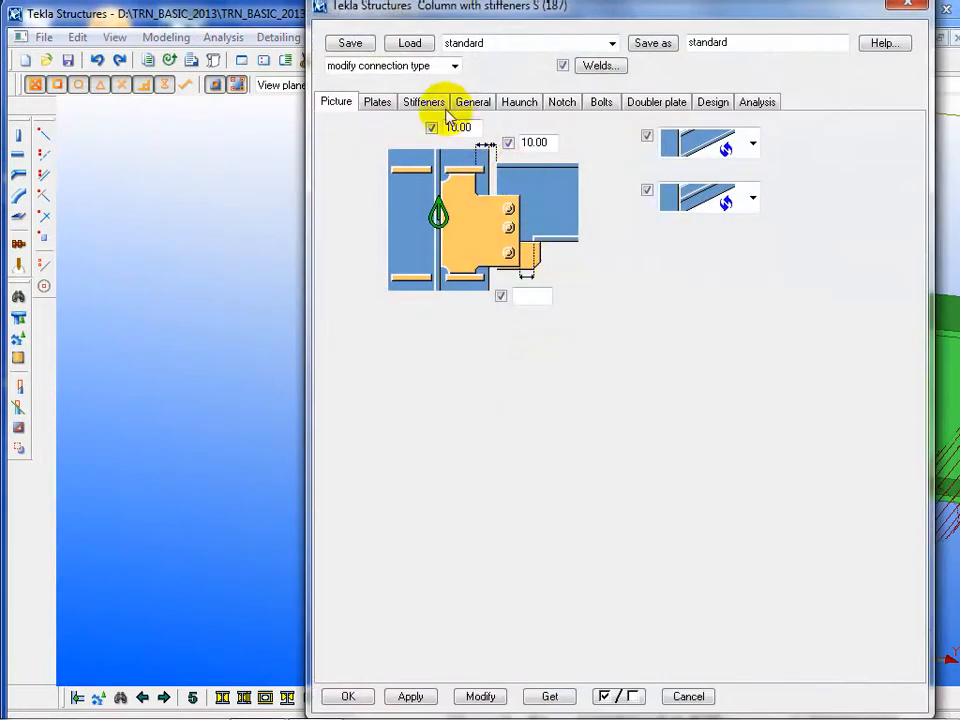
left_click_drag(421, 11, 595, 19)
middle_click_drag(219, 361, 100, 364)
scroll(430, 311, "up", 3)
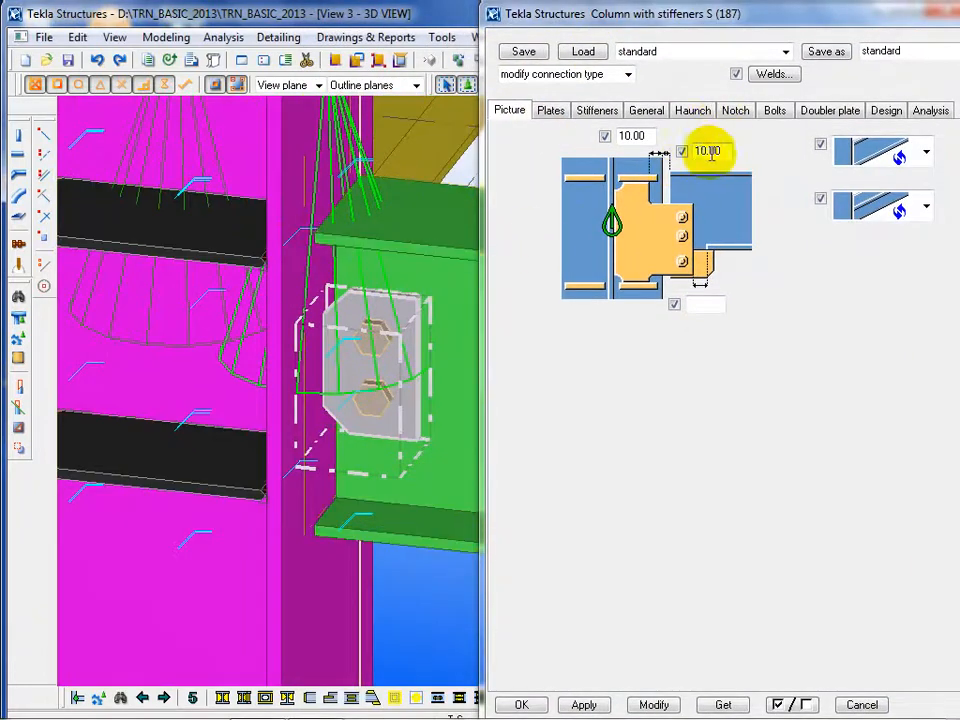
Set the tab plate position to the opposite side of the green beam's web and modify the connection
left_click(550, 111)
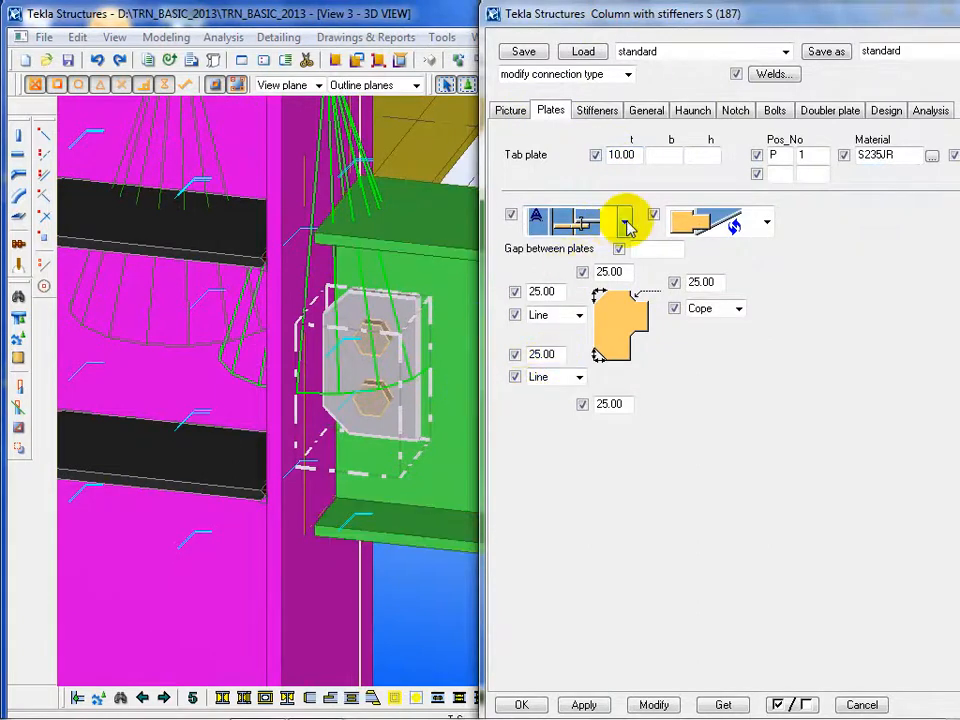
left_click(625, 223)
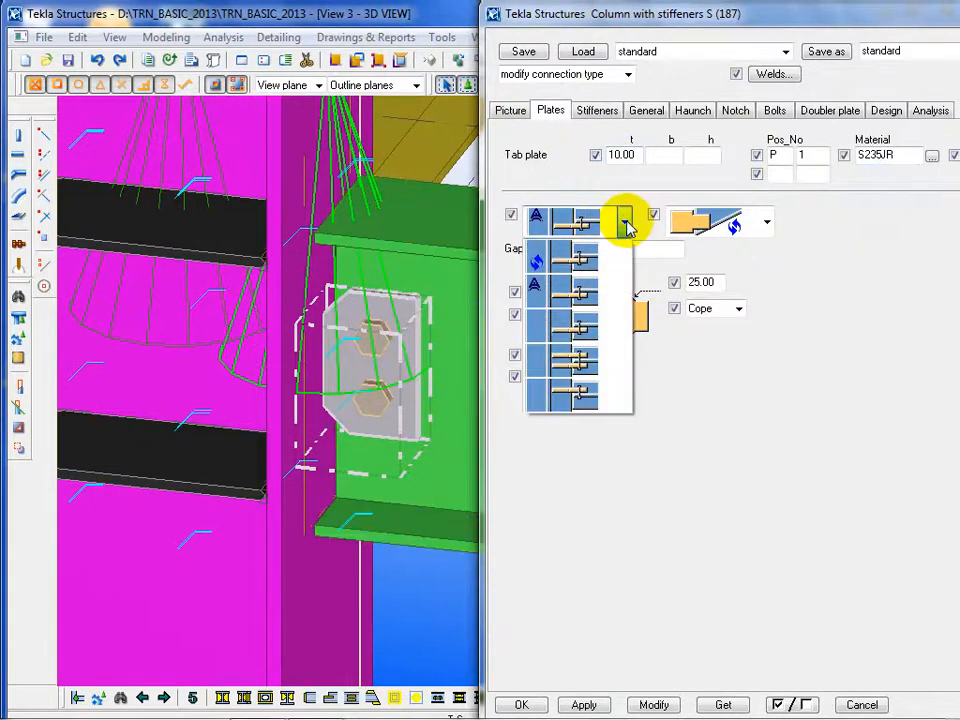
left_click(595, 395)
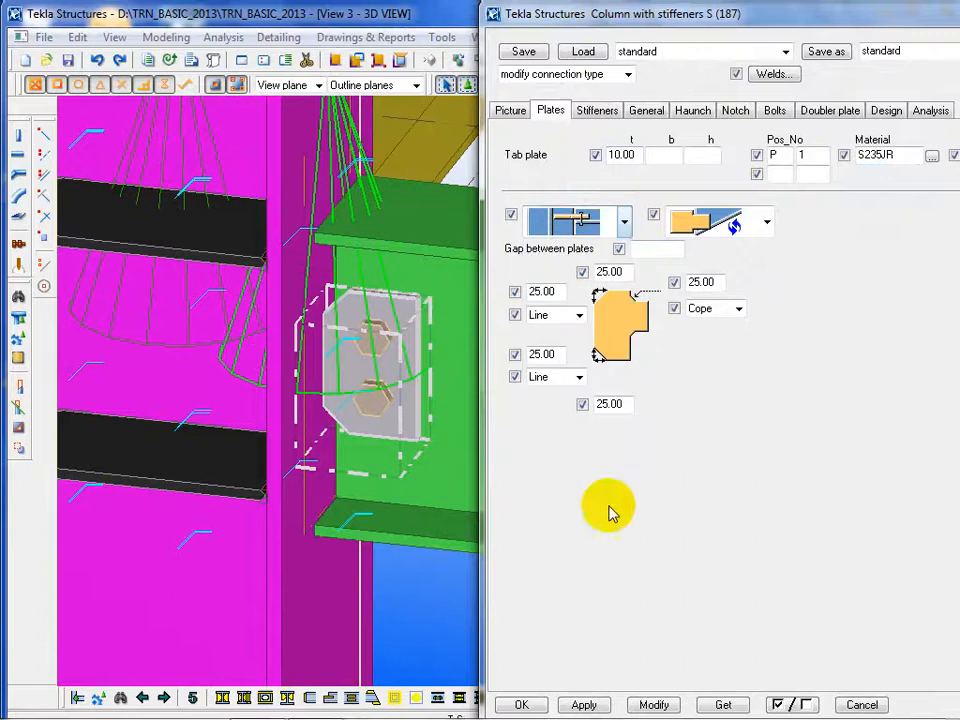
left_click(655, 705)
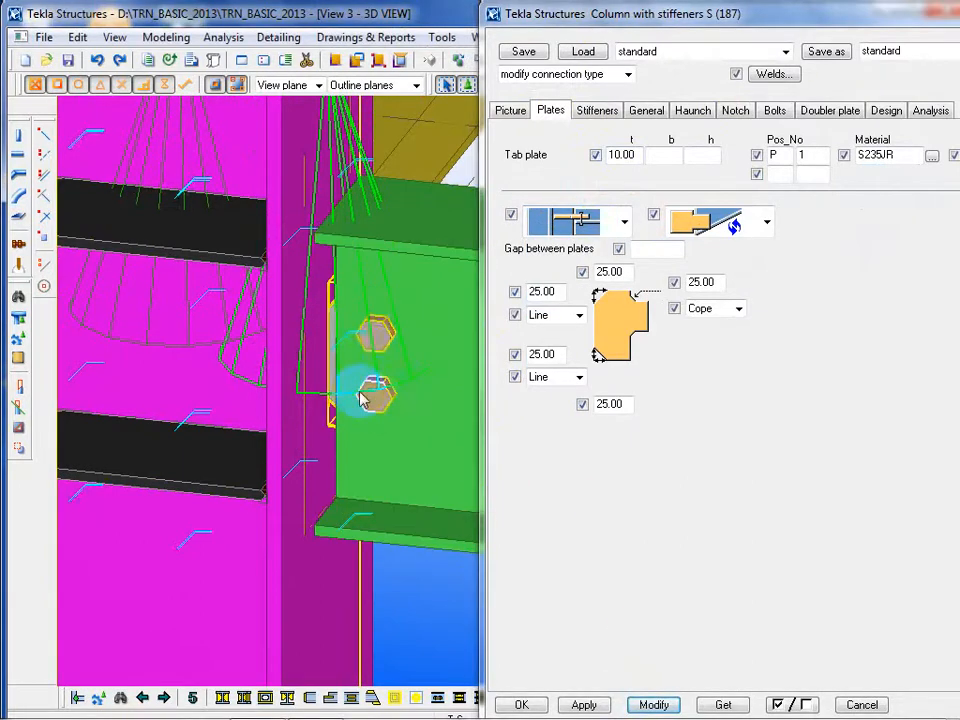
Set both chamfer types of the green beam's tab plate to No and modify the connection
scroll(358, 396, "down", 3)
middle_click_drag(413, 507, 0, 440, "ctrl")
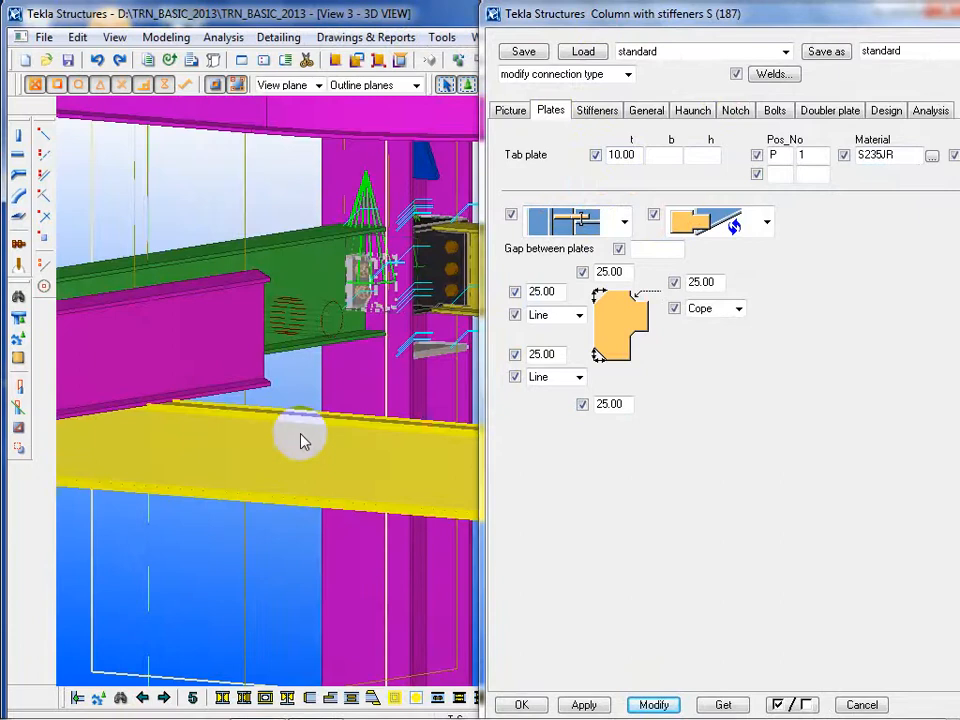
scroll(300, 440, "up", 3)
scroll(365, 360, "up", 4)
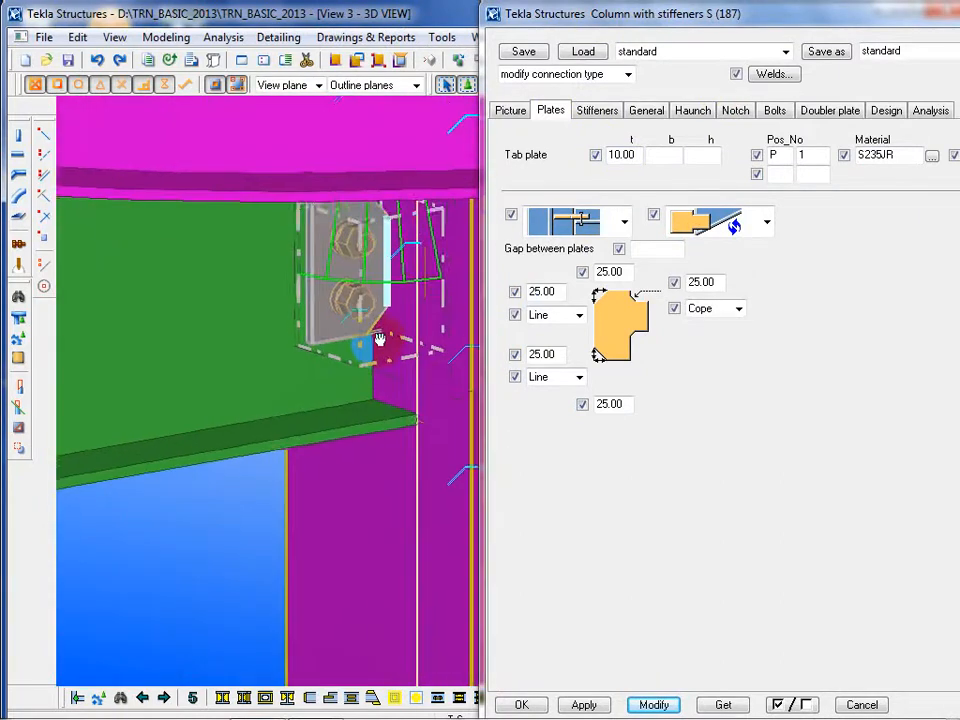
middle_click_drag(380, 338, 371, 320, "ctrl")
middle_click_drag(398, 236, 281, 330, "ctrl")
scroll(281, 331, "up", 2)
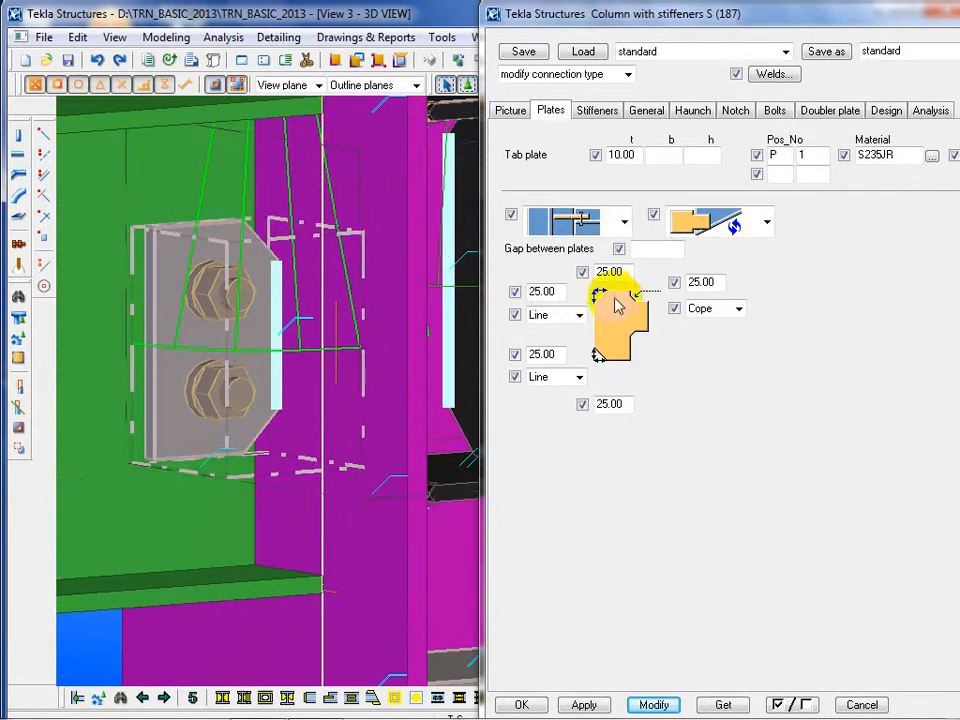
left_click(579, 316)
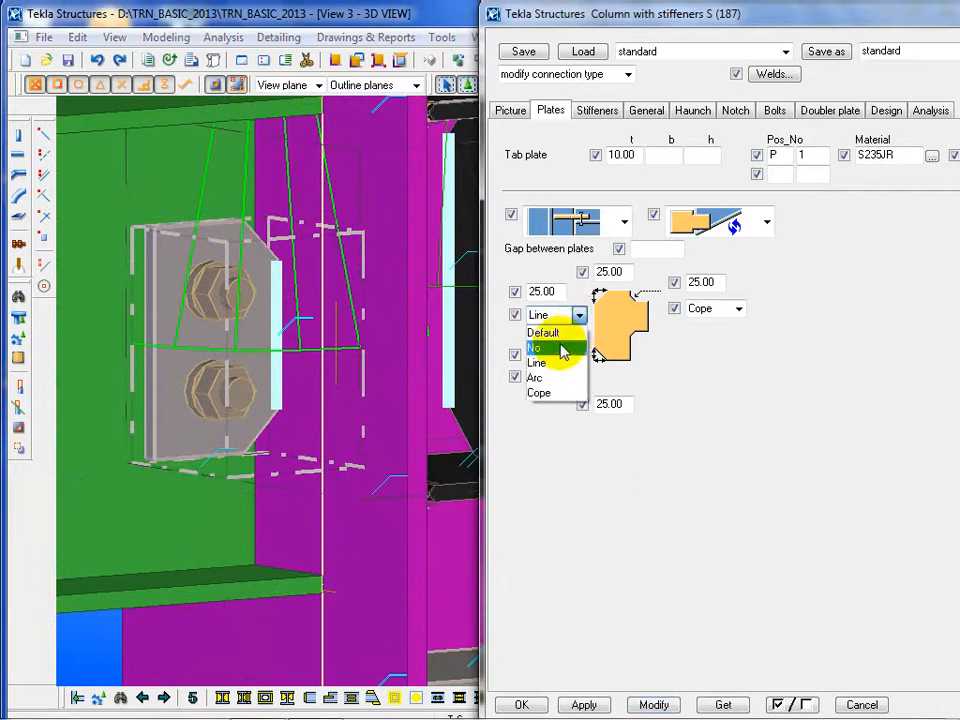
left_click(560, 348)
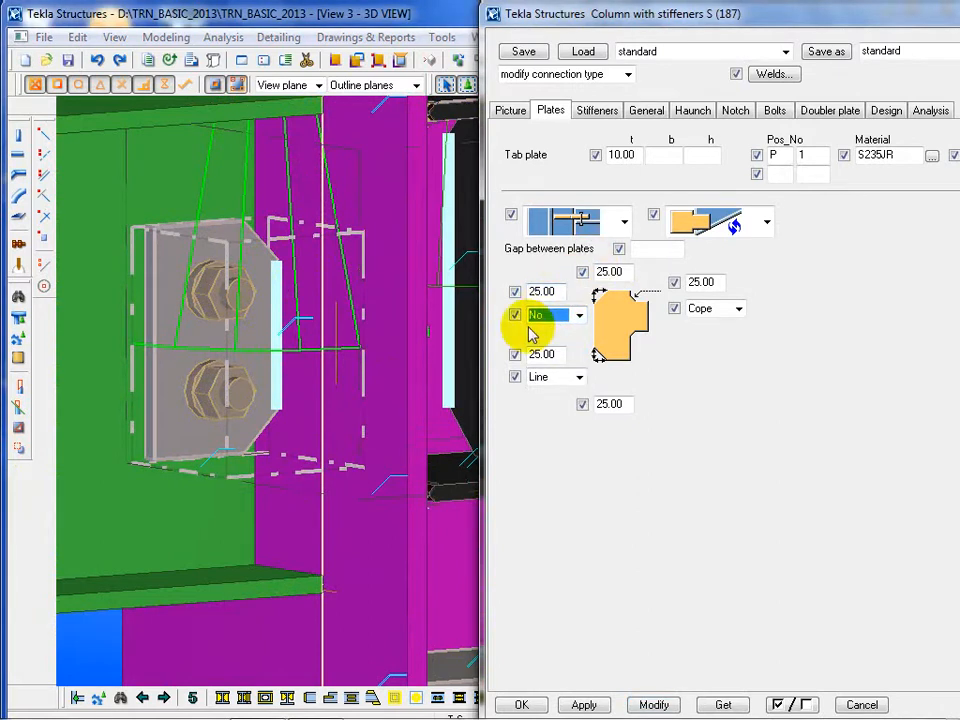
left_click(550, 378)
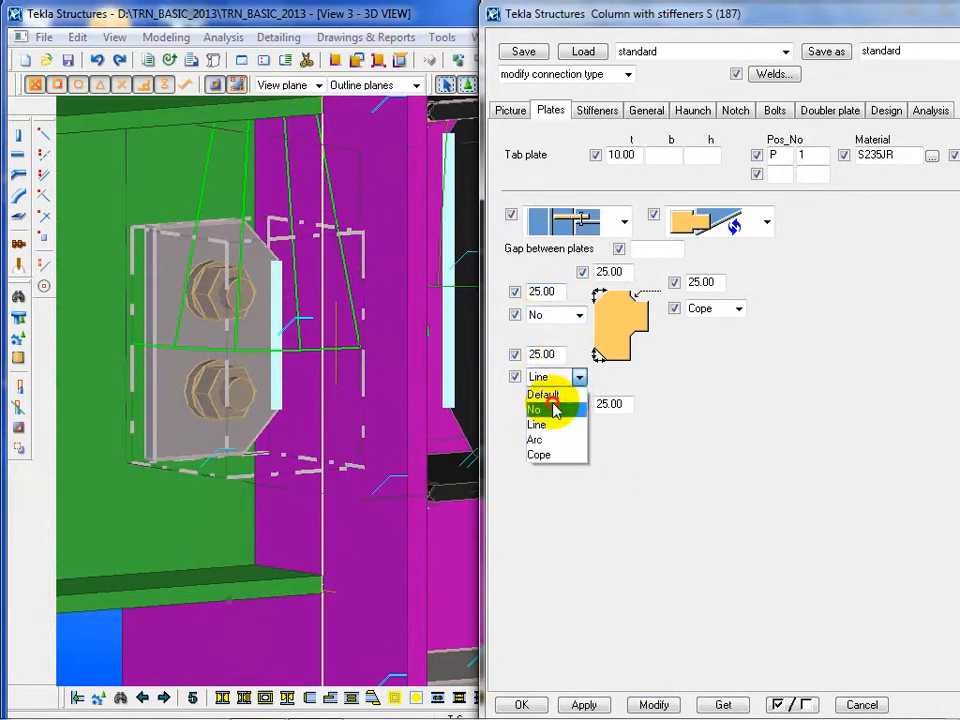
left_click(557, 407)
left_click(655, 705)
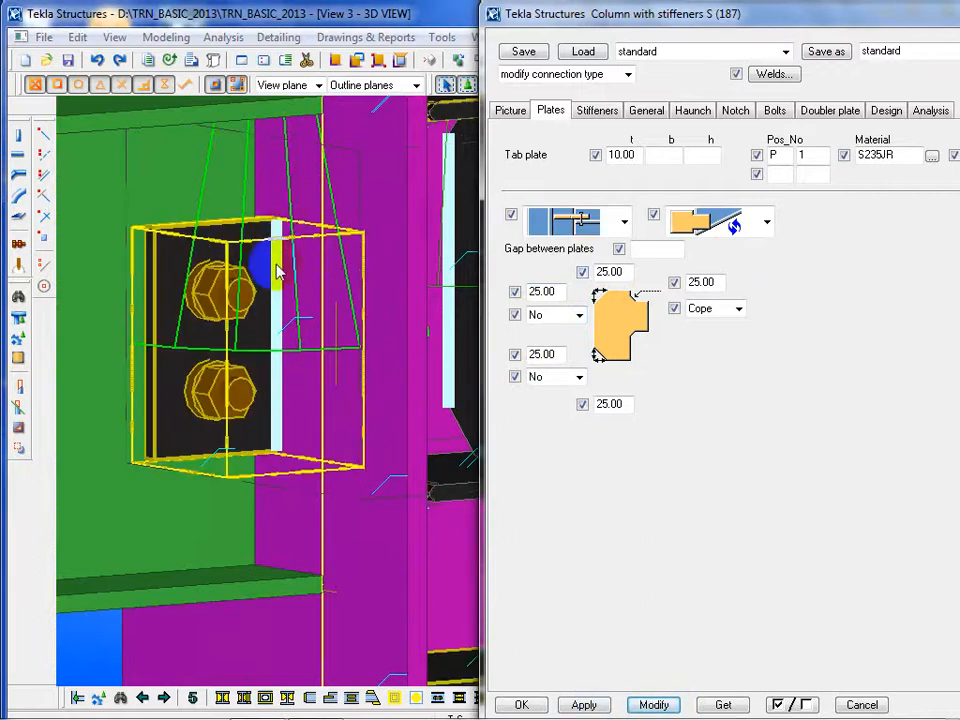
Try 4 vertical bolts in the green beam's connection, settle on 3 at 60.00 spacing, and modify the connection for each count
left_click(775, 110)
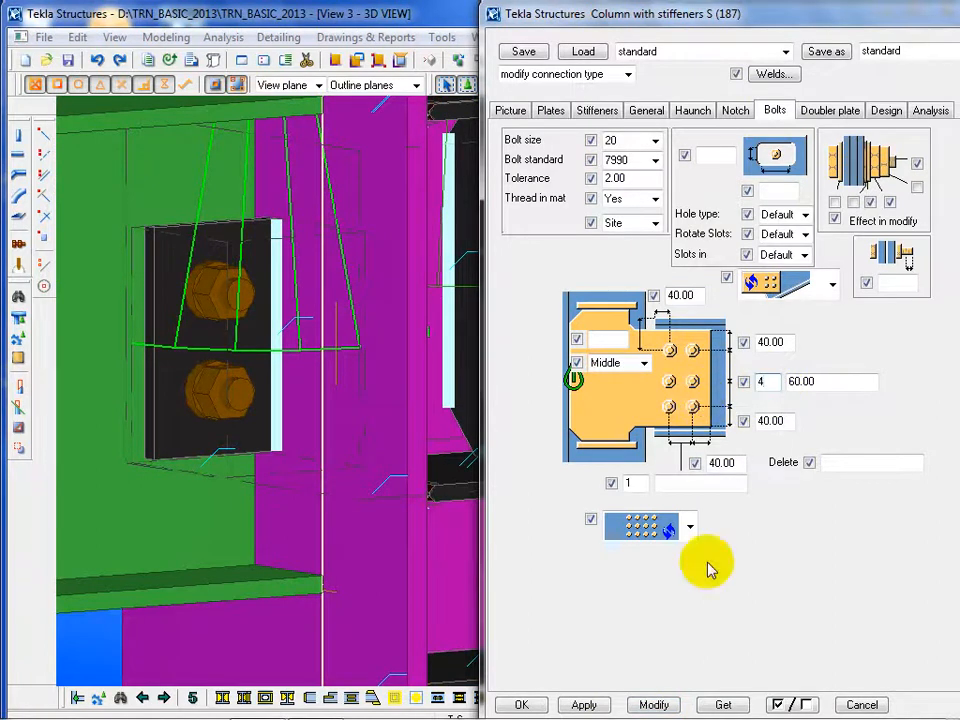
left_click(640, 700)
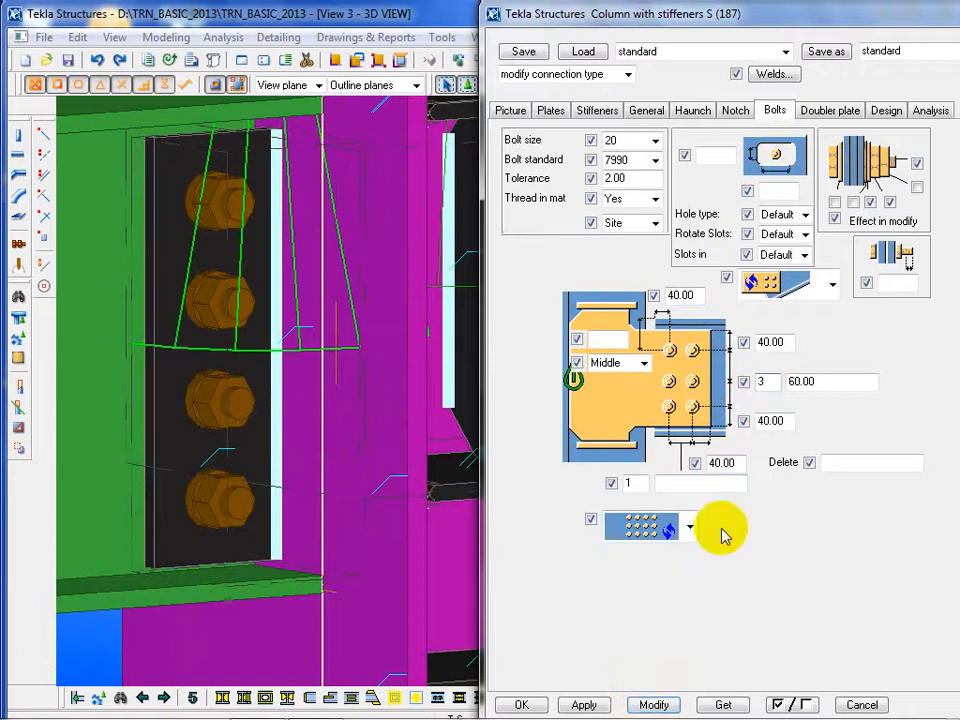
left_click(651, 705)
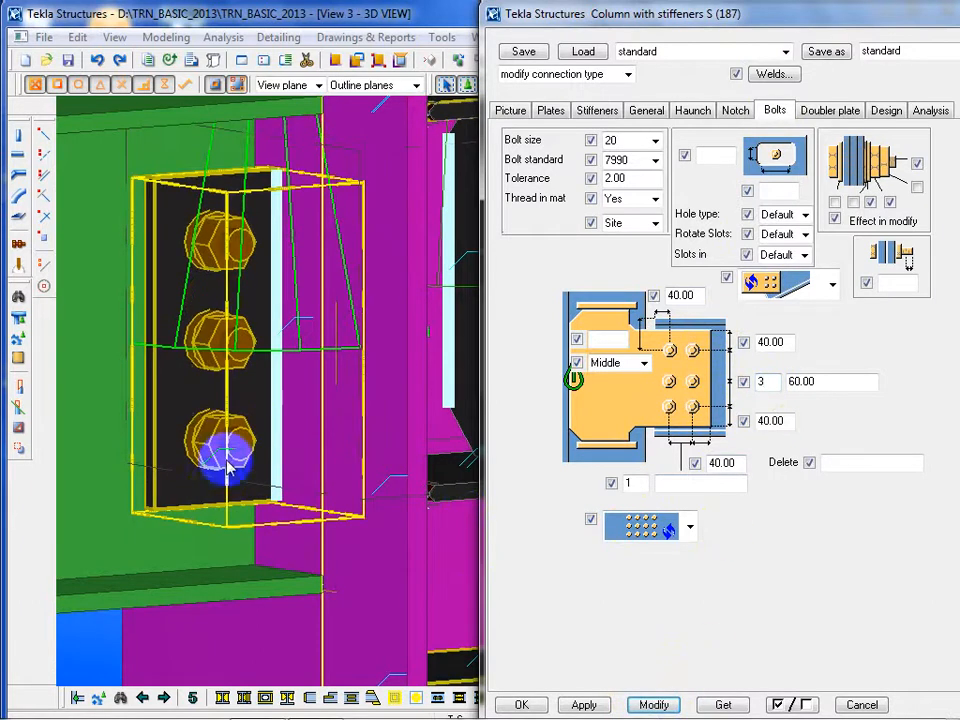
Select the green beam's connection at the column, set its stiffener option to no stiffeners and modify it
scroll(218, 365, "down", 6)
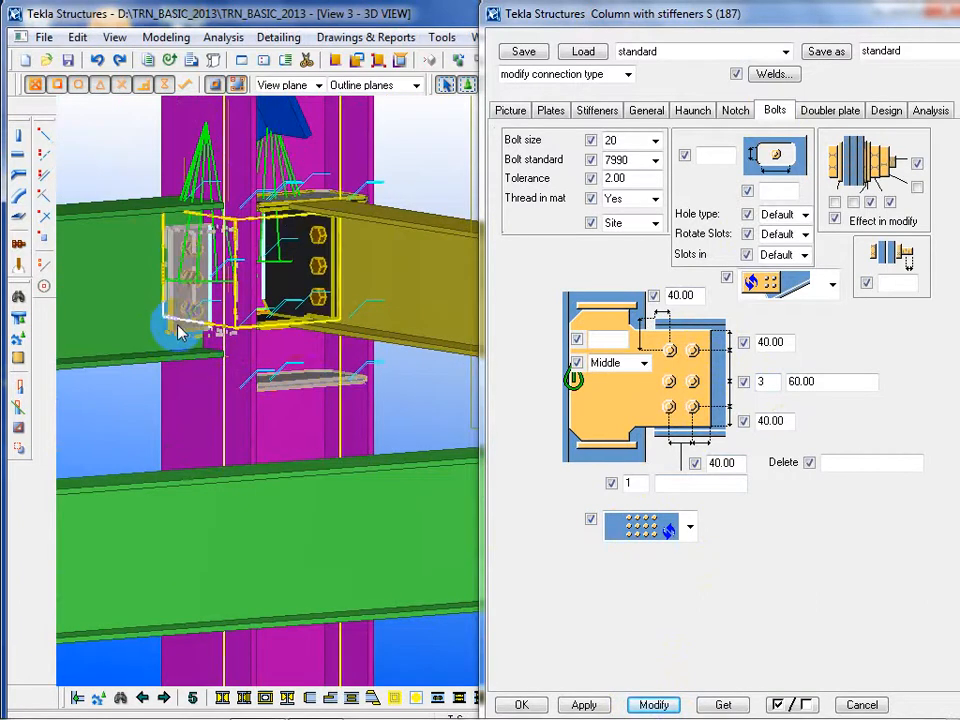
double_click(178, 331)
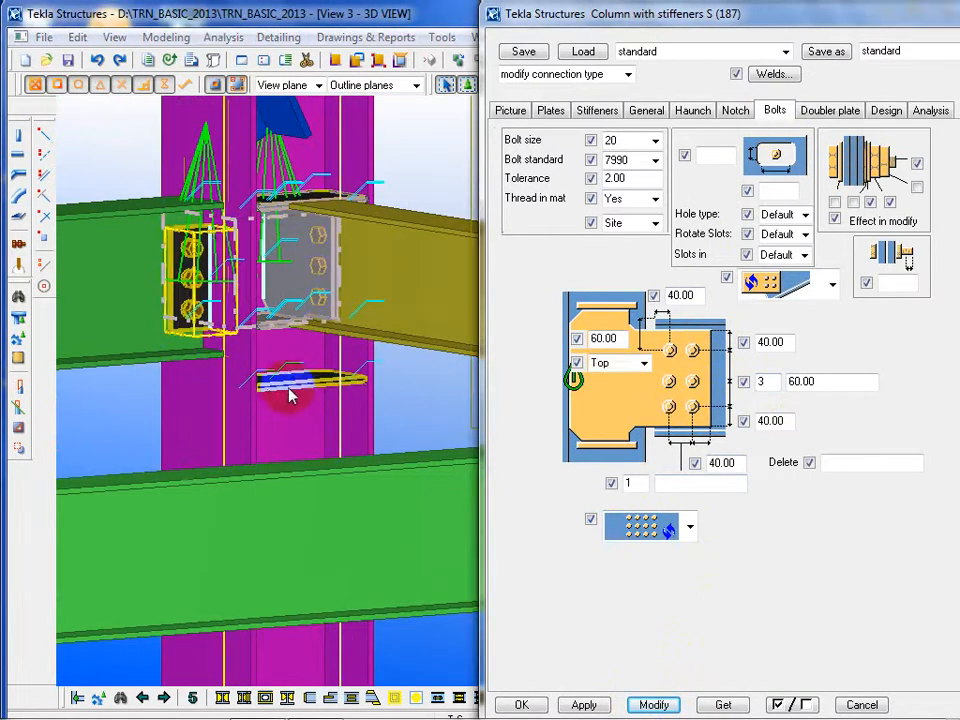
left_click(54, 473)
left_click(92, 447)
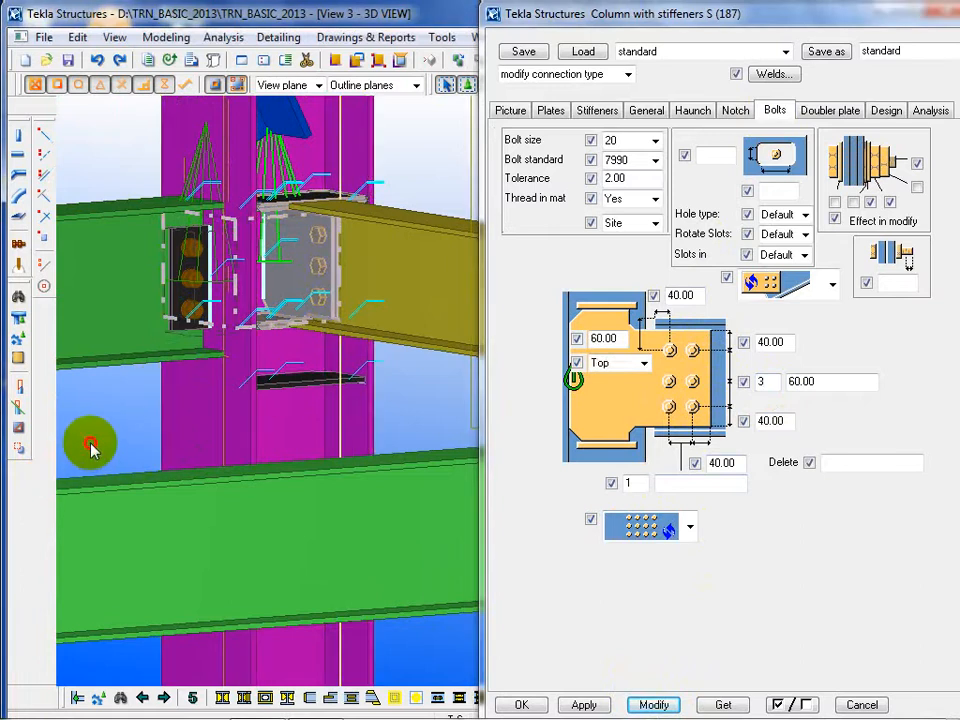
left_click(325, 385)
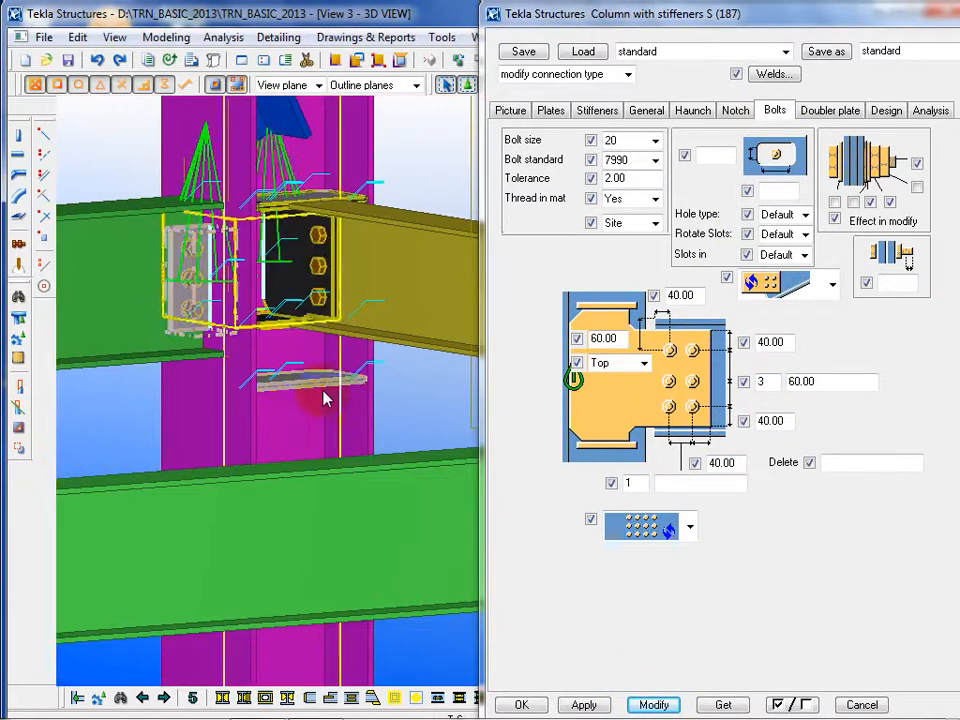
middle_click_drag(106, 413, 171, 343, "ctrl")
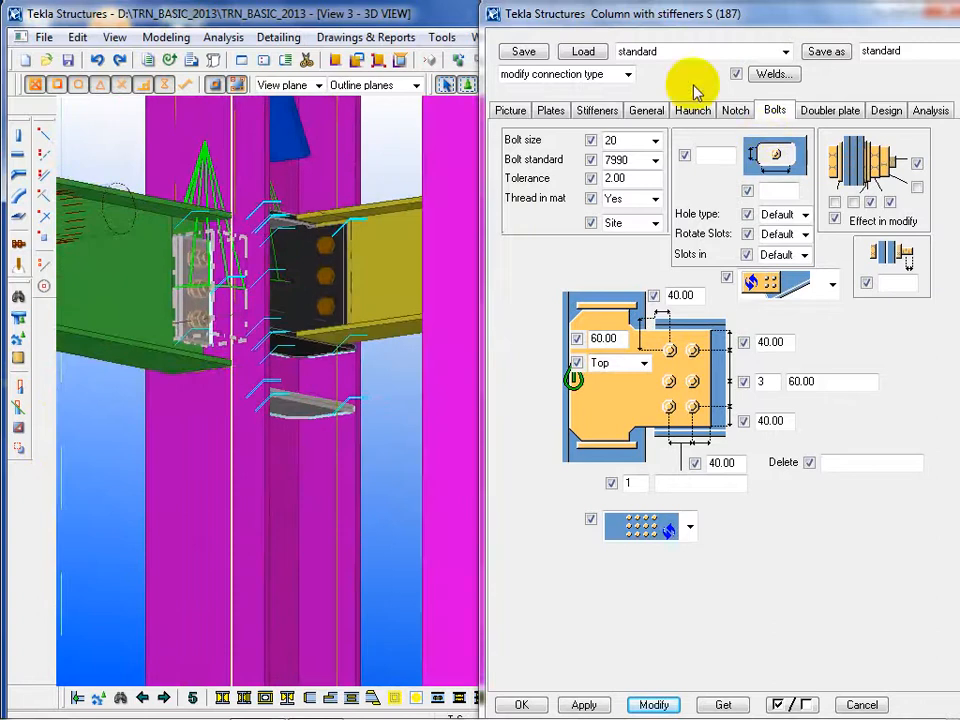
left_click(600, 111)
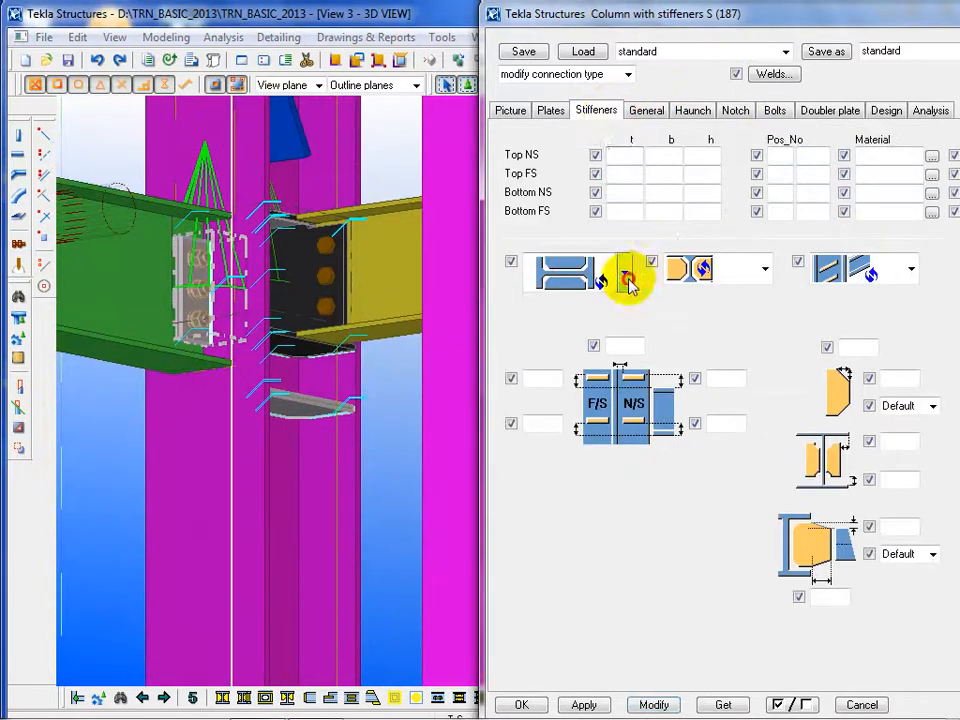
left_click(626, 277)
left_click(585, 398)
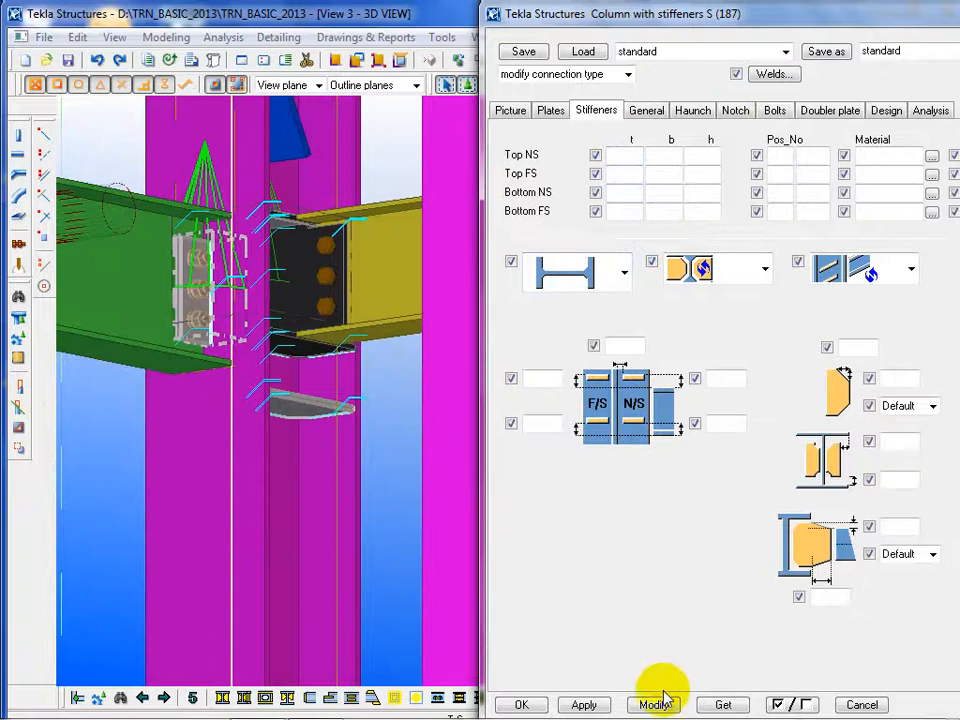
left_click(182, 428)
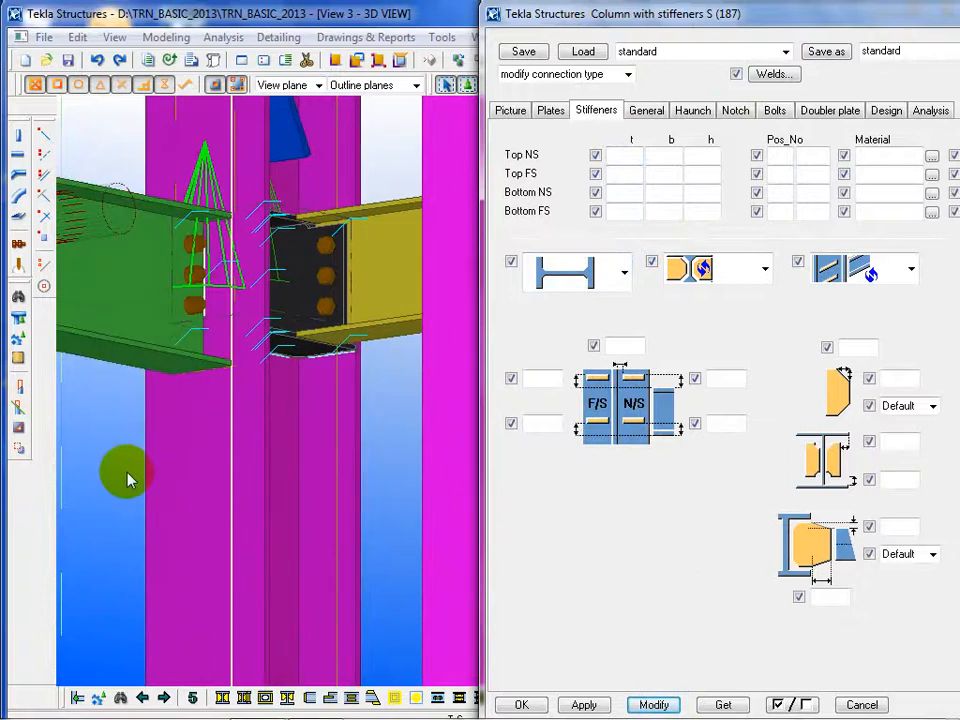
key("super")
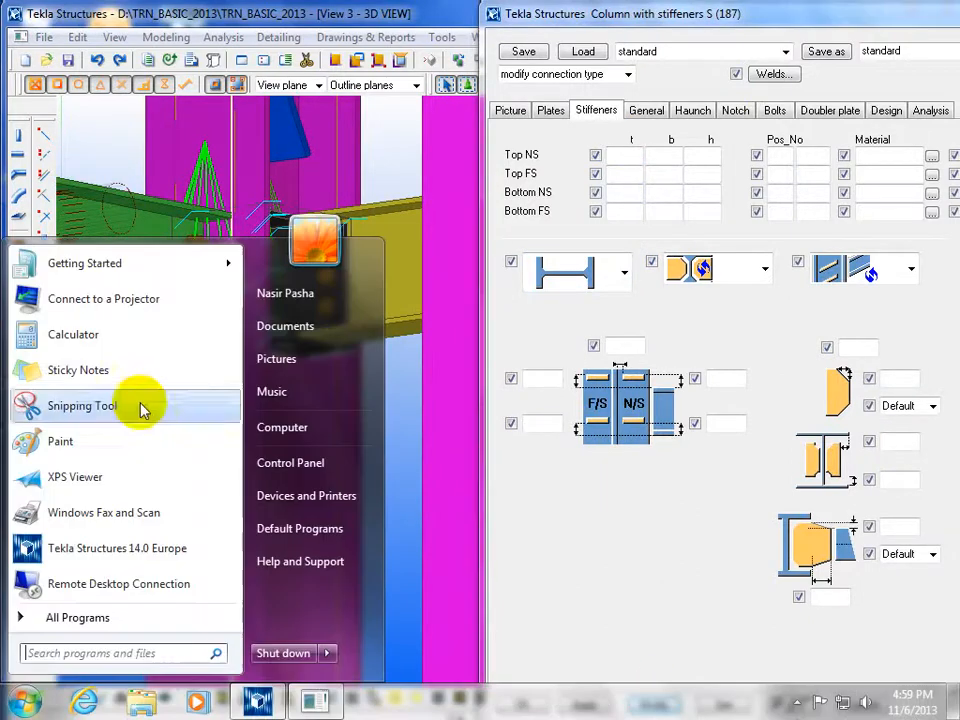
left_click(141, 409)
scroll(178, 302, "down", 6)
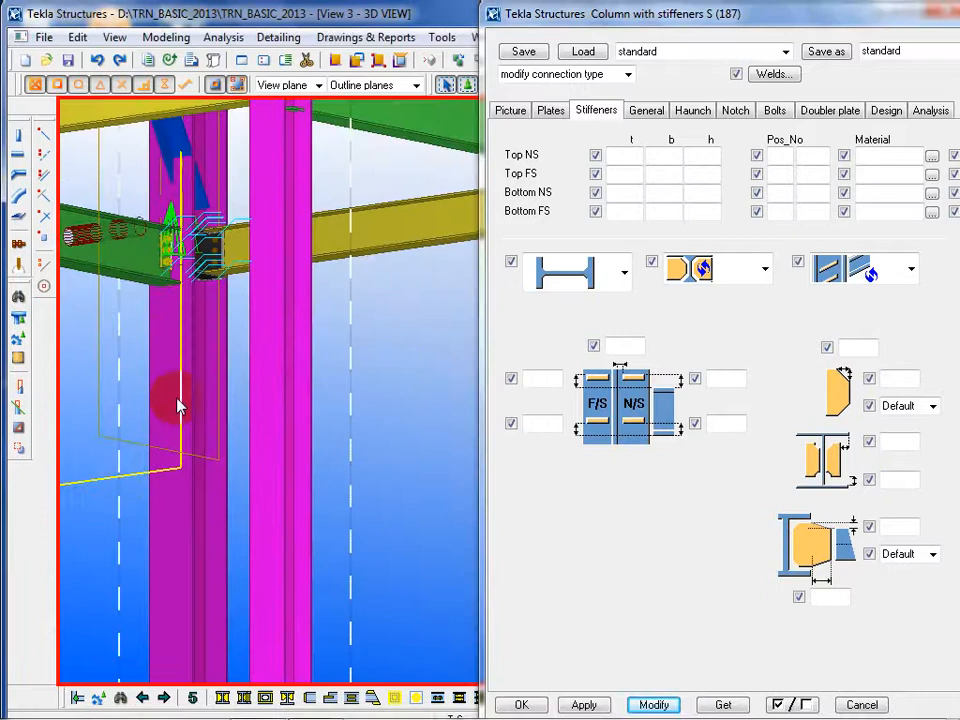
middle_click_drag(167, 396, 305, 436)
key("super")
left_click(252, 183)
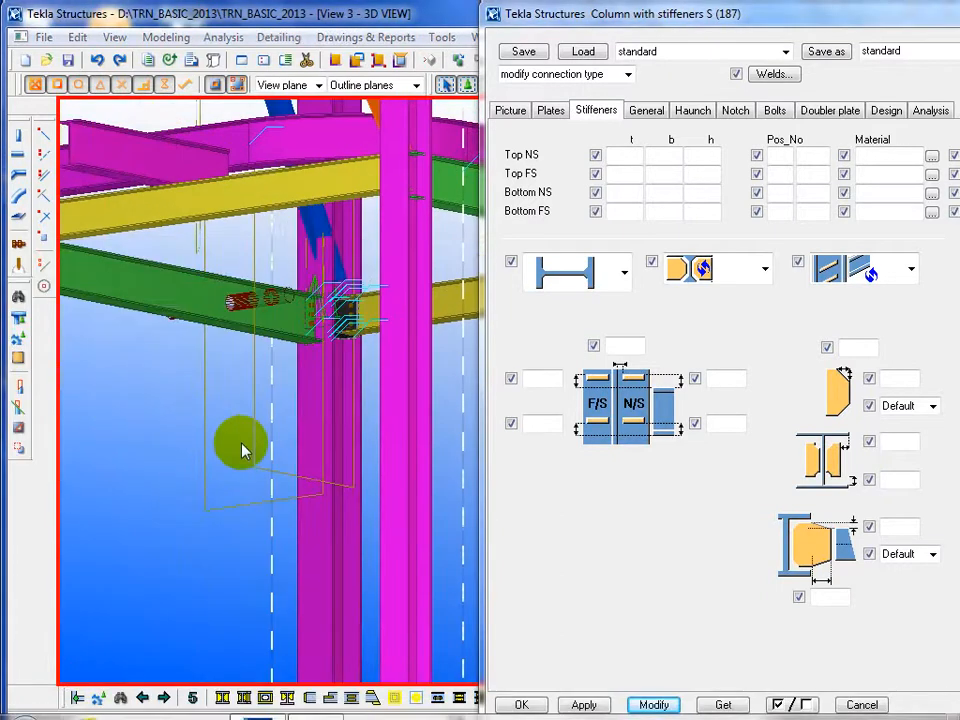
key("super")
key("super")
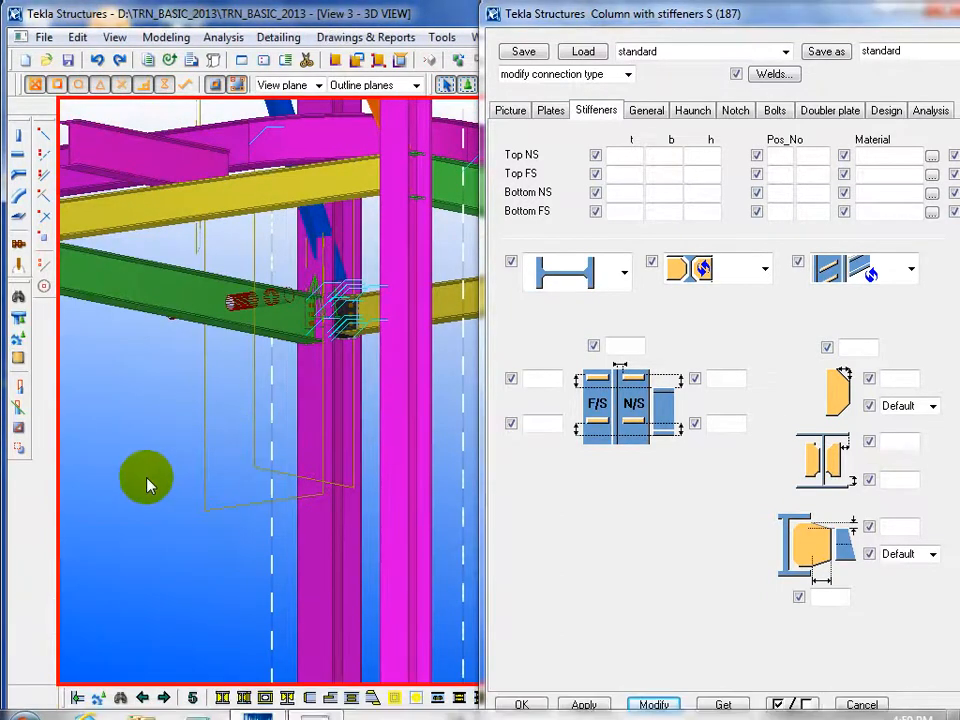
Examine the green beam's tab plate and bolts from the front and review the connection's plate settings
middle_click_drag(198, 491, 500, 446, "ctrl")
scroll(311, 317, "up", 3)
scroll(146, 279, "up", 3)
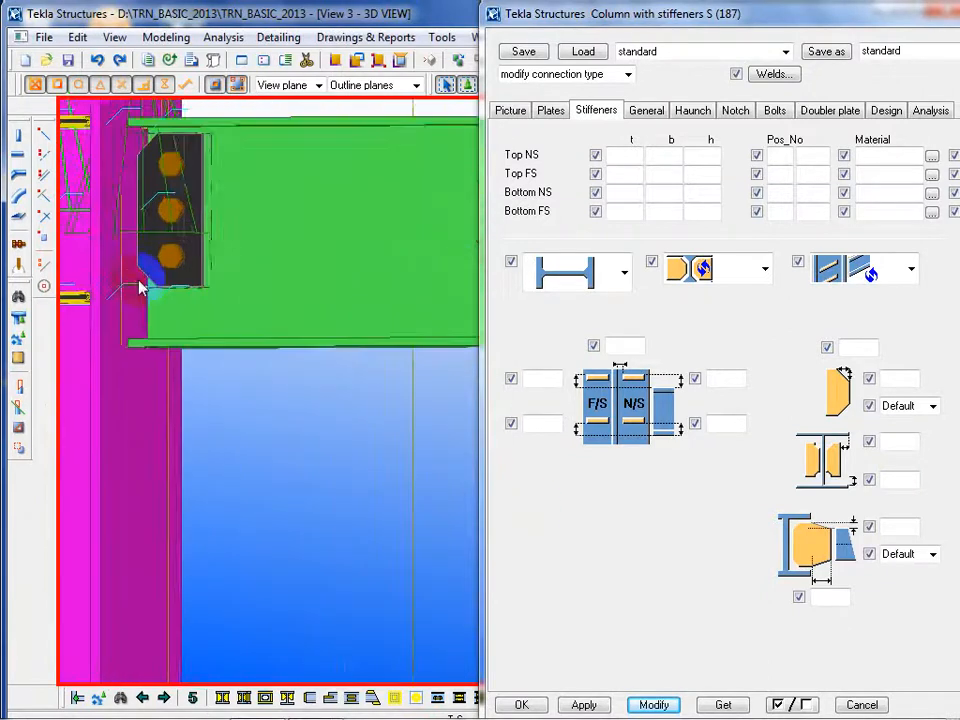
left_click(550, 112)
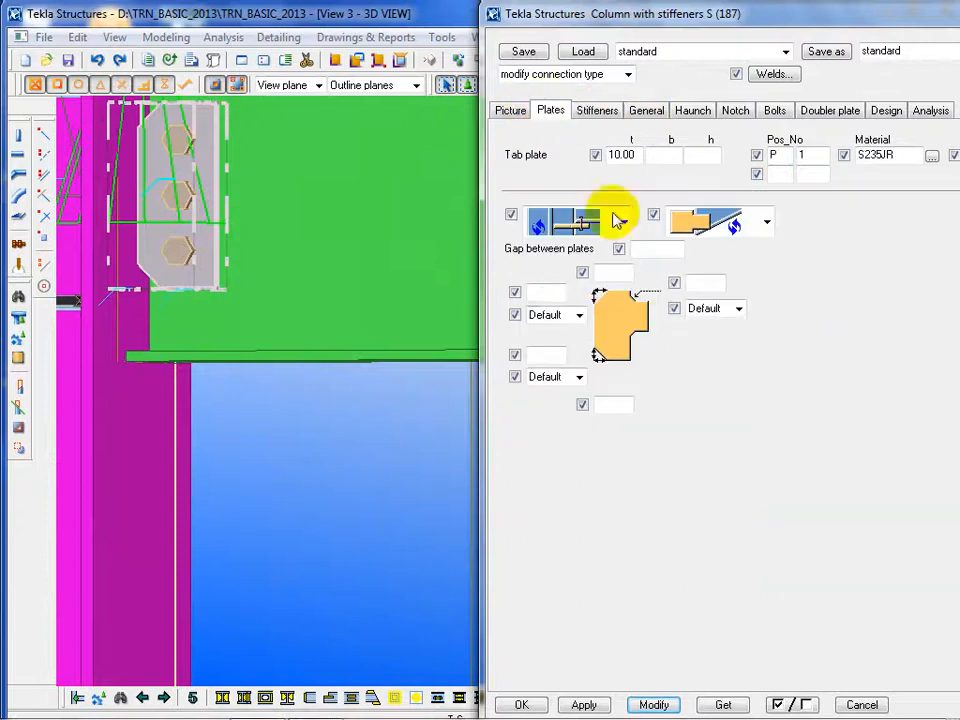
left_click(385, 436)
scroll(191, 377, "down", 3)
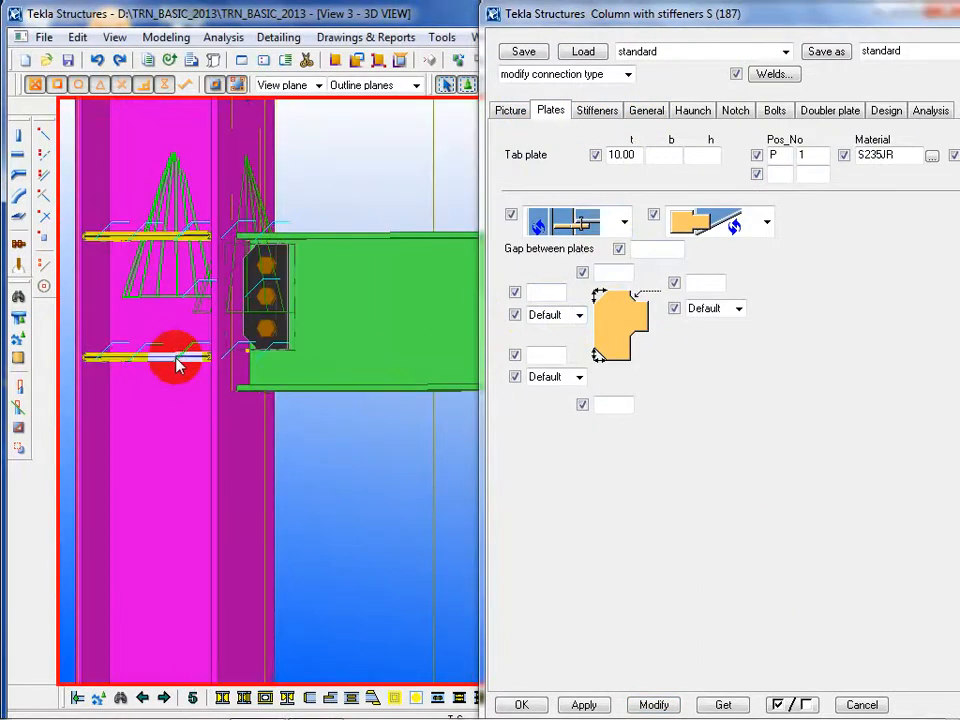
Select the green beam's connection at the magenta column and modify it with the default tab plate chamfer settings
scroll(176, 365, "up", 1)
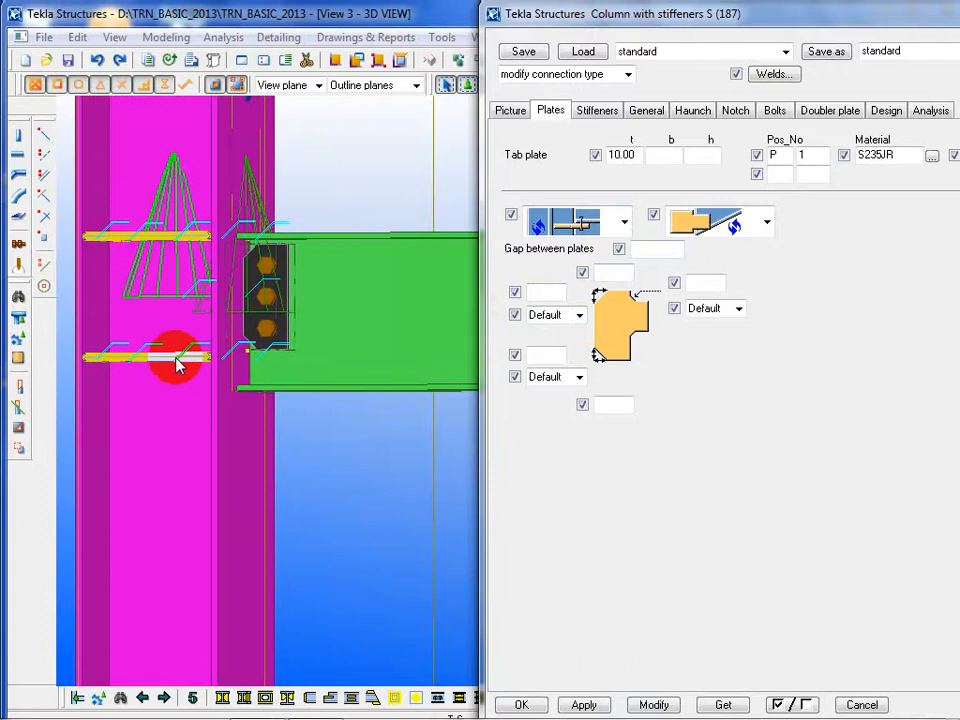
left_click(255, 328)
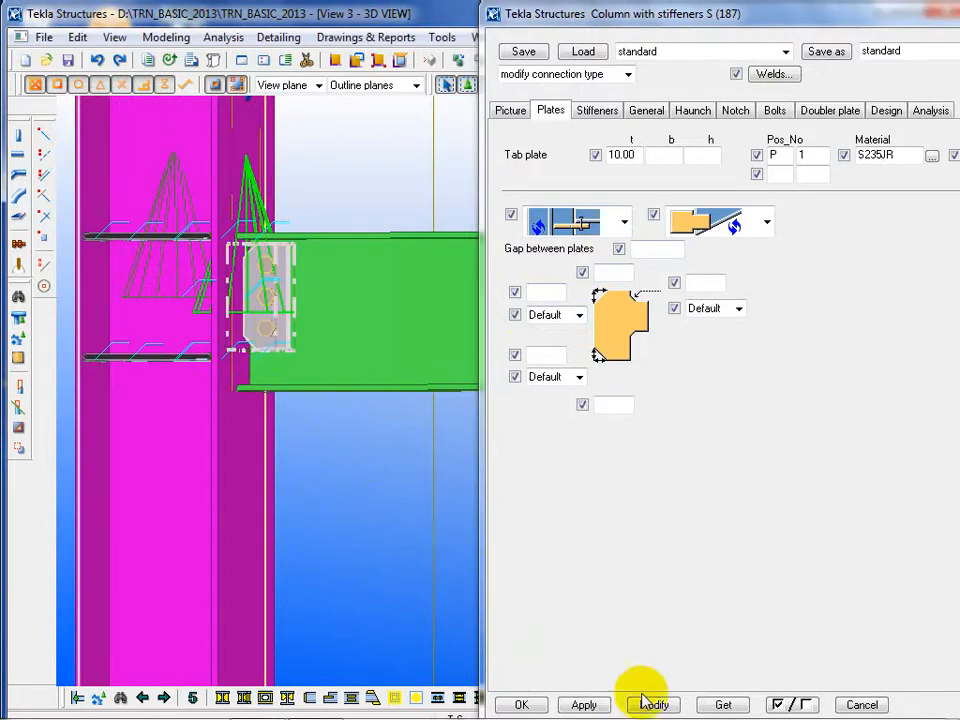
left_click(654, 705)
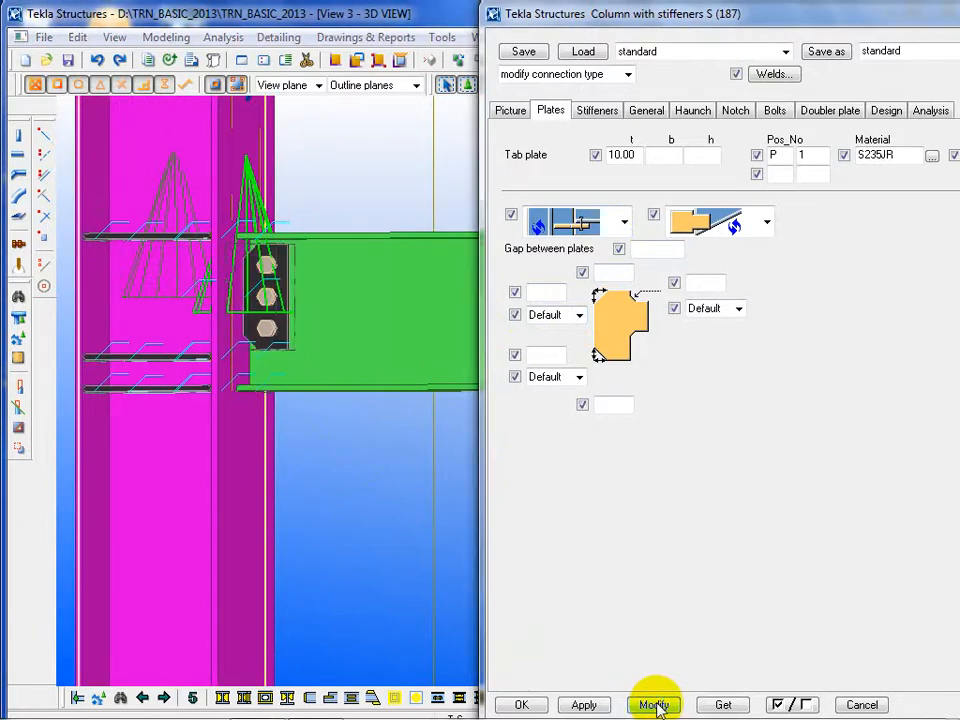
left_click(141, 420)
Open the yellow beam's connection at the green column to load its properties
scroll(204, 431, "down", 5)
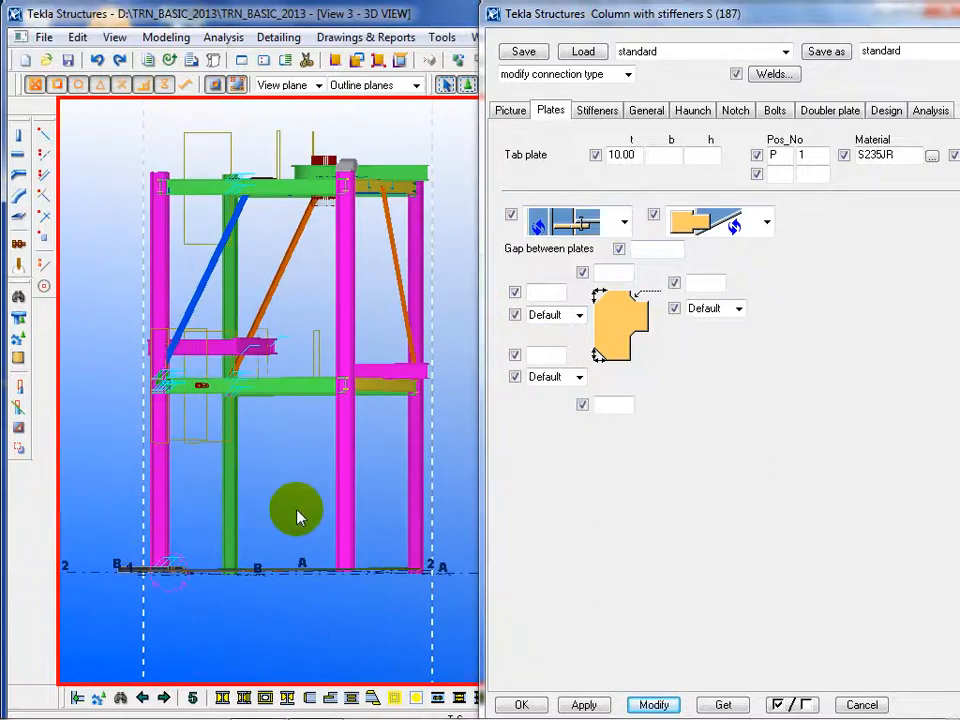
middle_click_drag(189, 506, 379, 532, "ctrl")
scroll(238, 430, "up", 7)
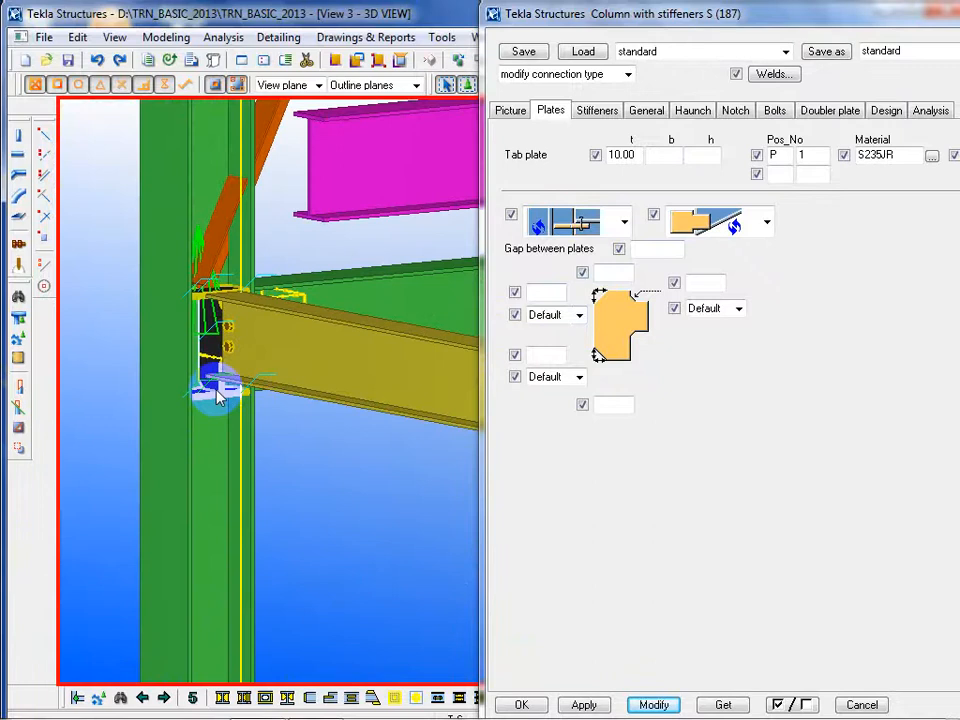
double_click(216, 396)
Select the yellow beam's connection at the magenta column and modify it with the loaded properties
middle_click_drag(200, 488, 62, 403)
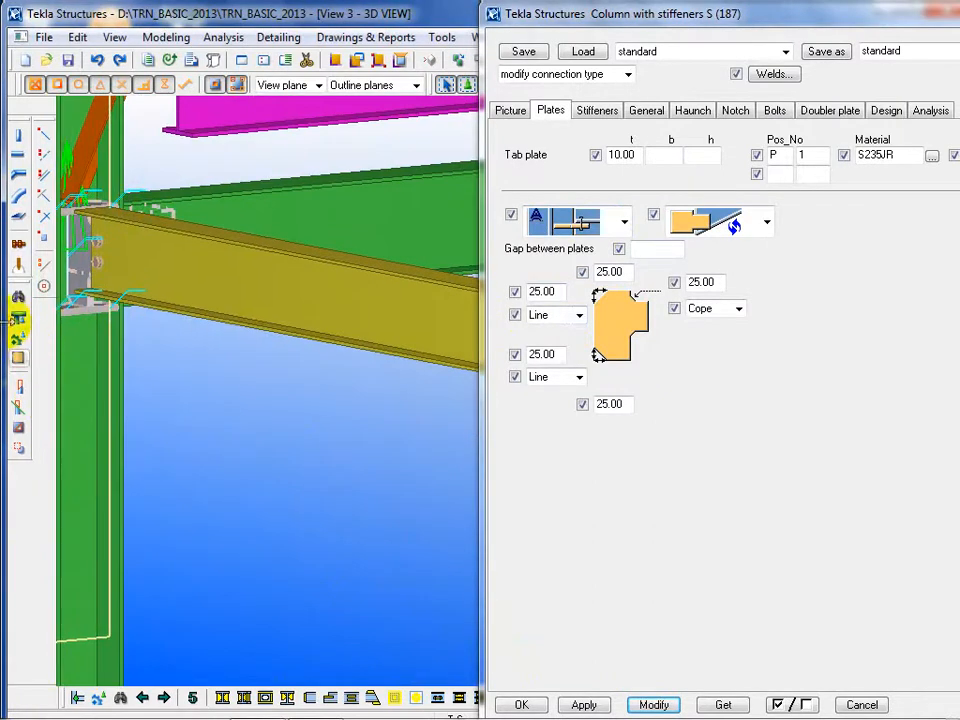
middle_click_drag(297, 511, 133, 361)
scroll(133, 361, "down", 5)
scroll(368, 320, "up", 6)
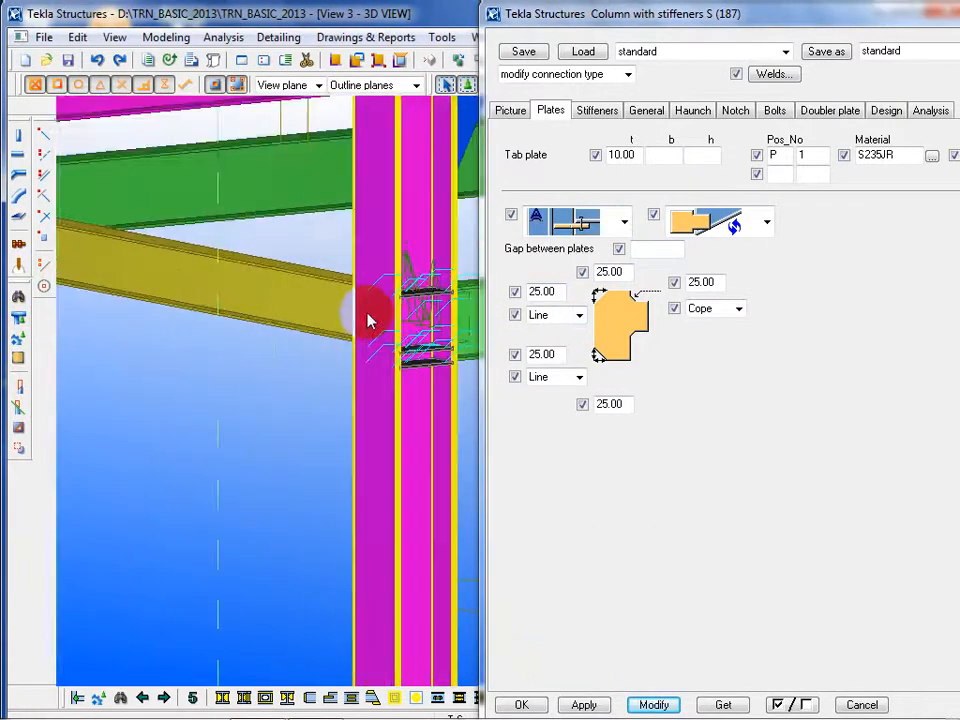
middle_click_drag(472, 445, 453, 431)
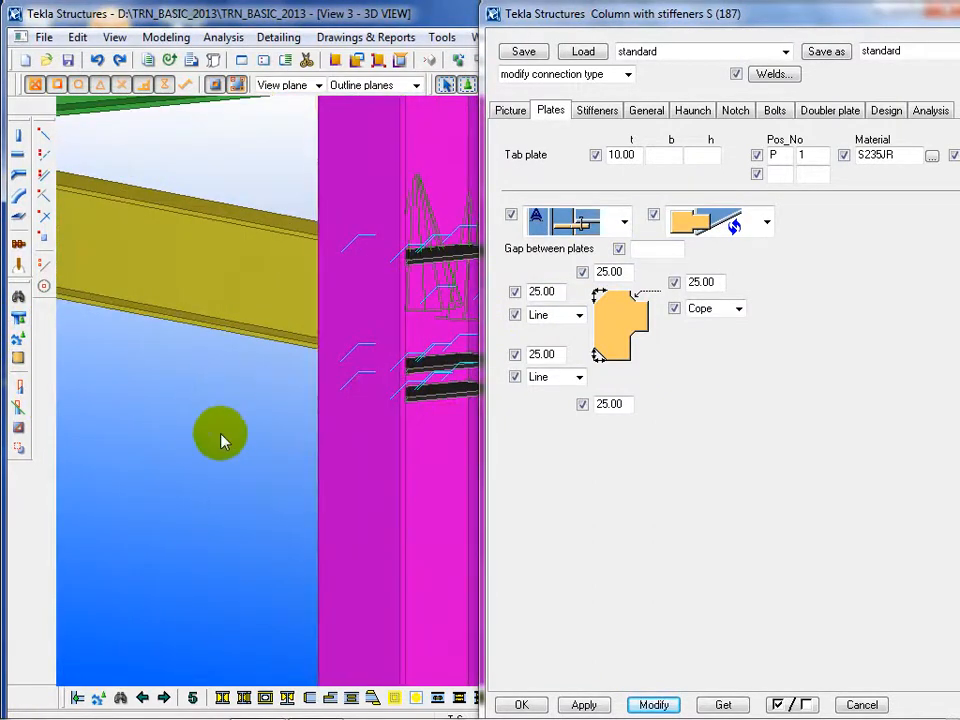
key("v")
left_click(306, 349)
mouse_move(136, 417)
middle_mouse_down("ctrl")
mouse_move(251, 428)
mouse_move(460, 400)
middle_mouse_up("ctrl")
middle_click_drag(435, 342, 231, 458)
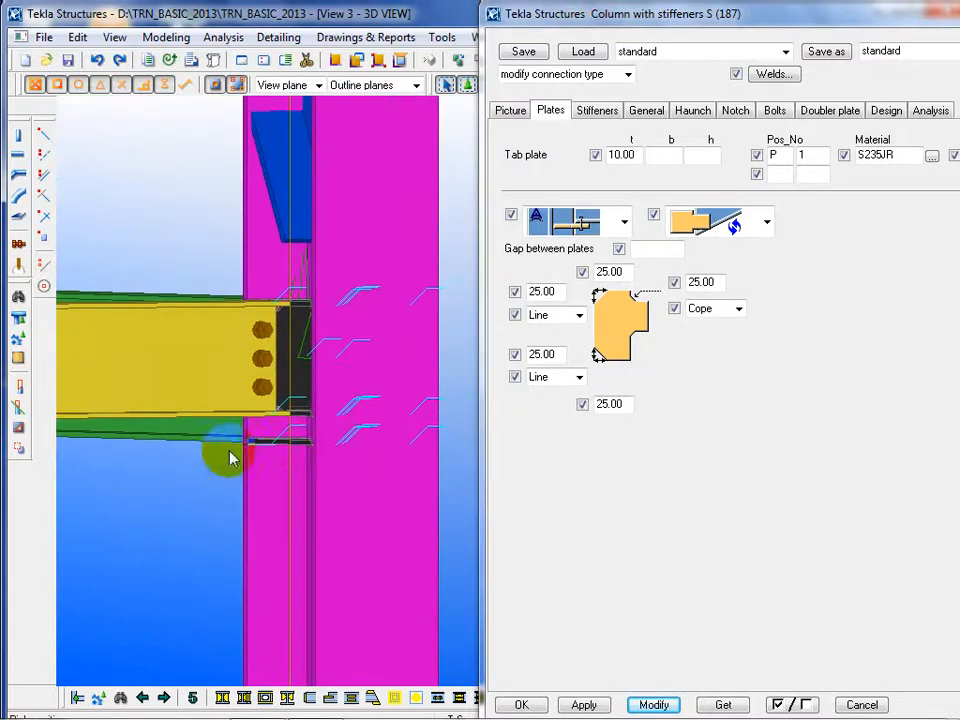
left_click(297, 386)
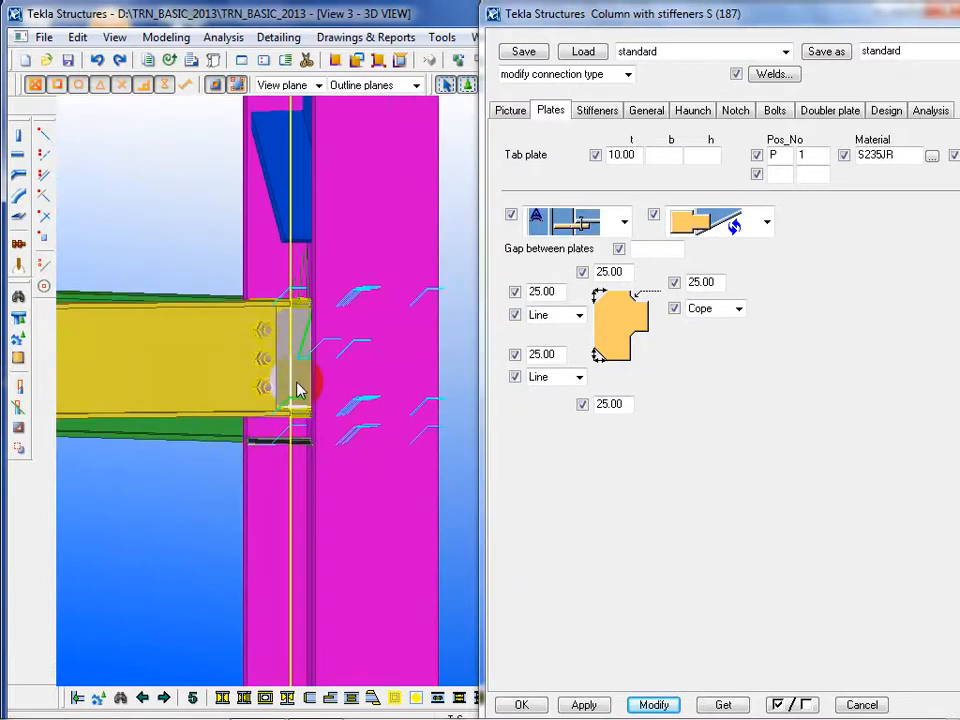
left_click(654, 705)
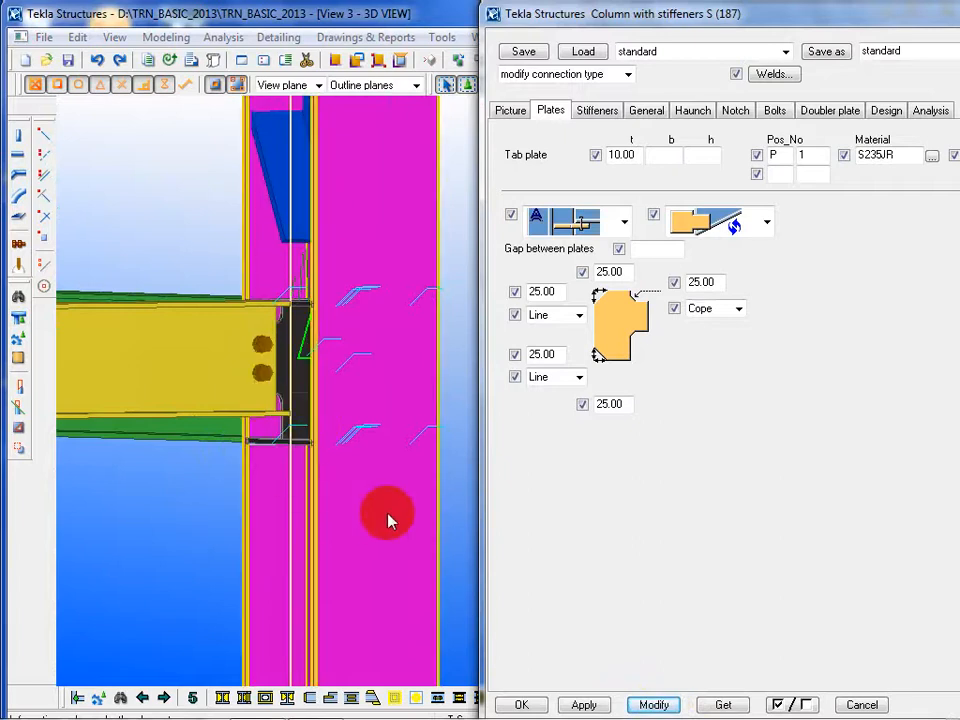
Select the green beam's connection at the magenta column and modify it with the same loaded properties
middle_click_drag(388, 520, 4, 540, "ctrl")
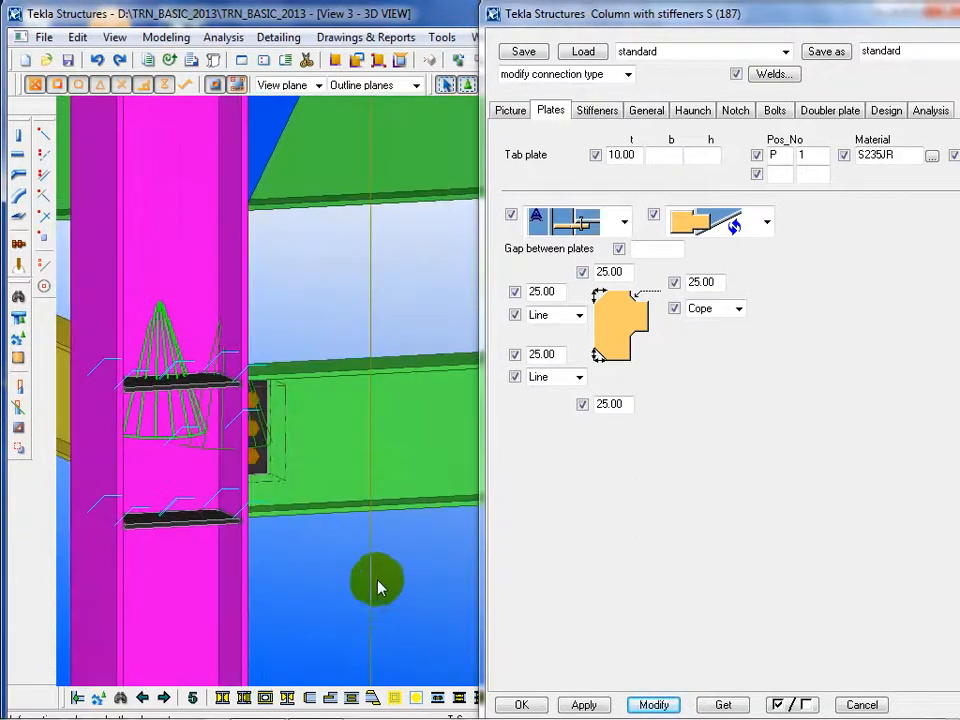
middle_click_drag(379, 584, 298, 466, "ctrl")
left_click(224, 468)
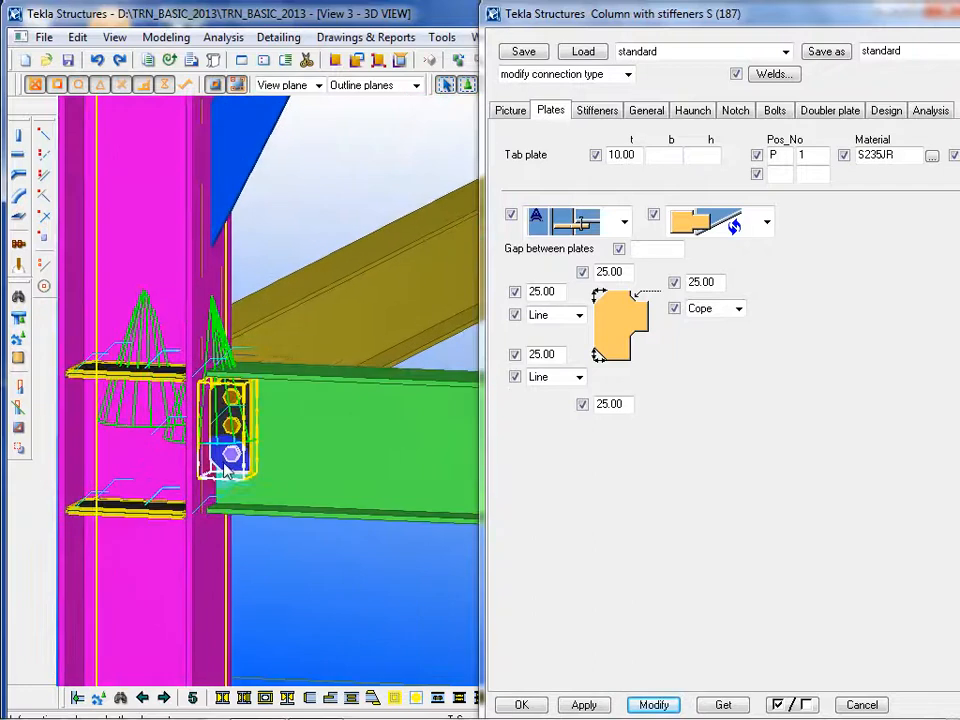
left_click(654, 704)
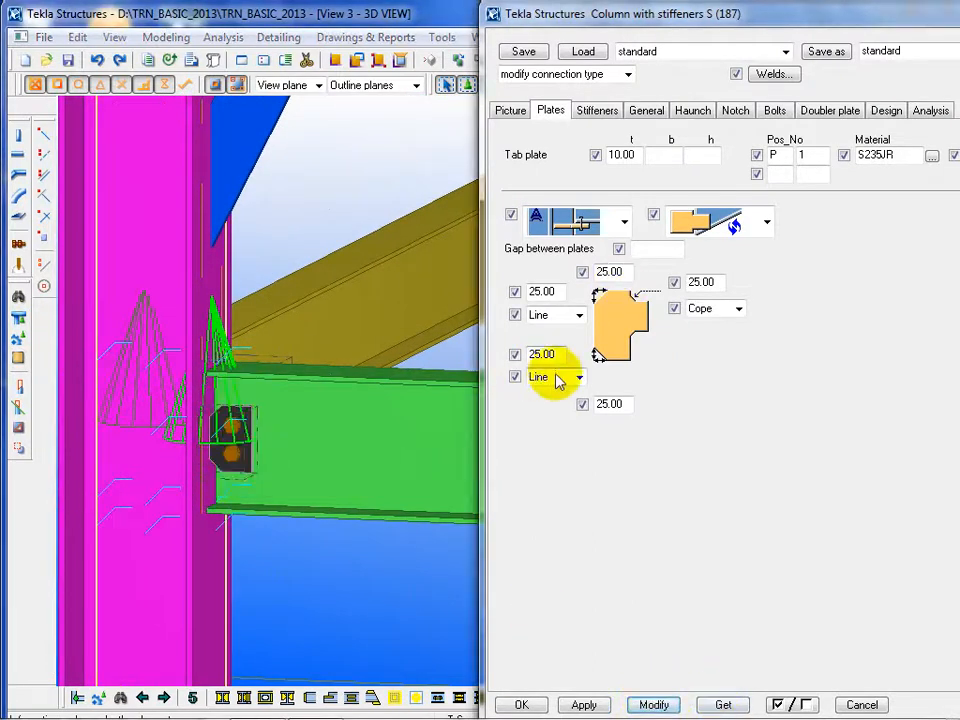
Set both Line chamfer types of the green beam's tab plate to No and apply the change to the connection
left_click(570, 317)
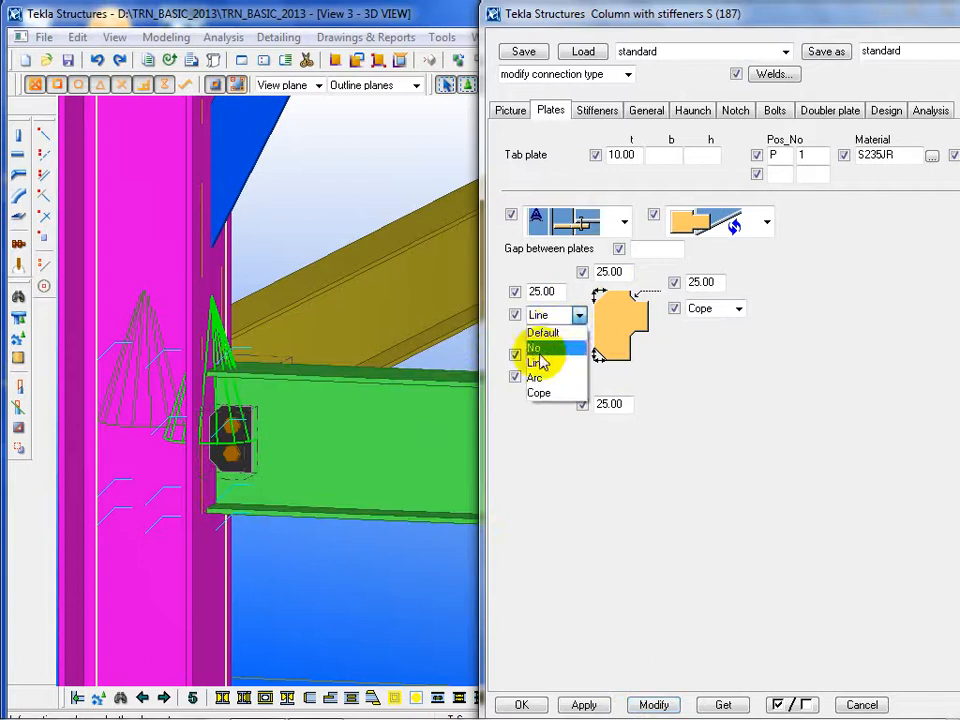
left_click(536, 348)
left_click(579, 377)
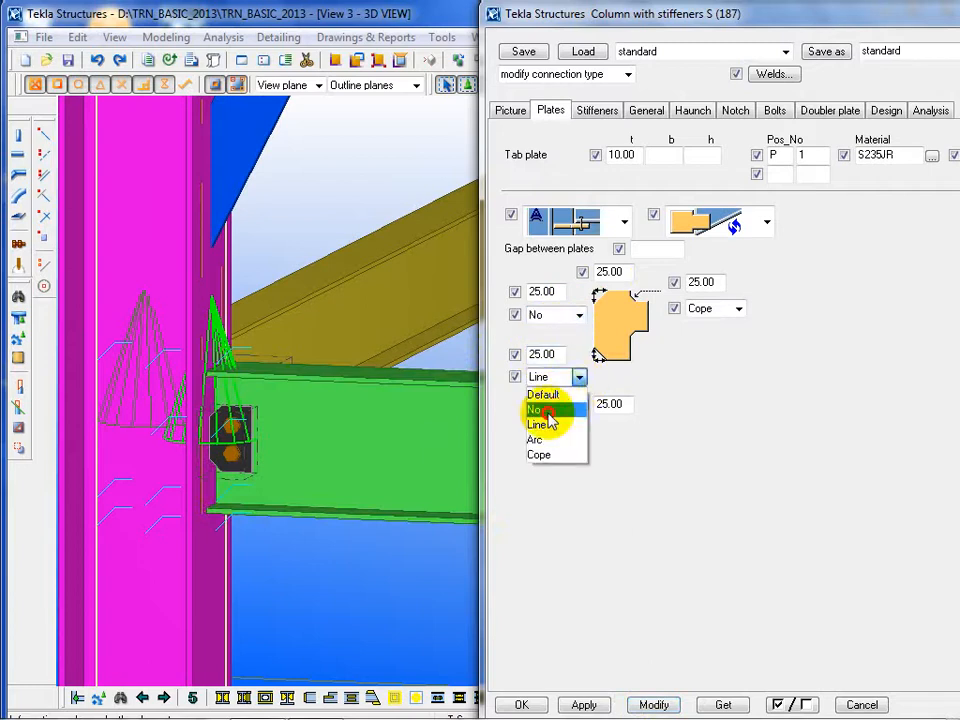
left_click(536, 408)
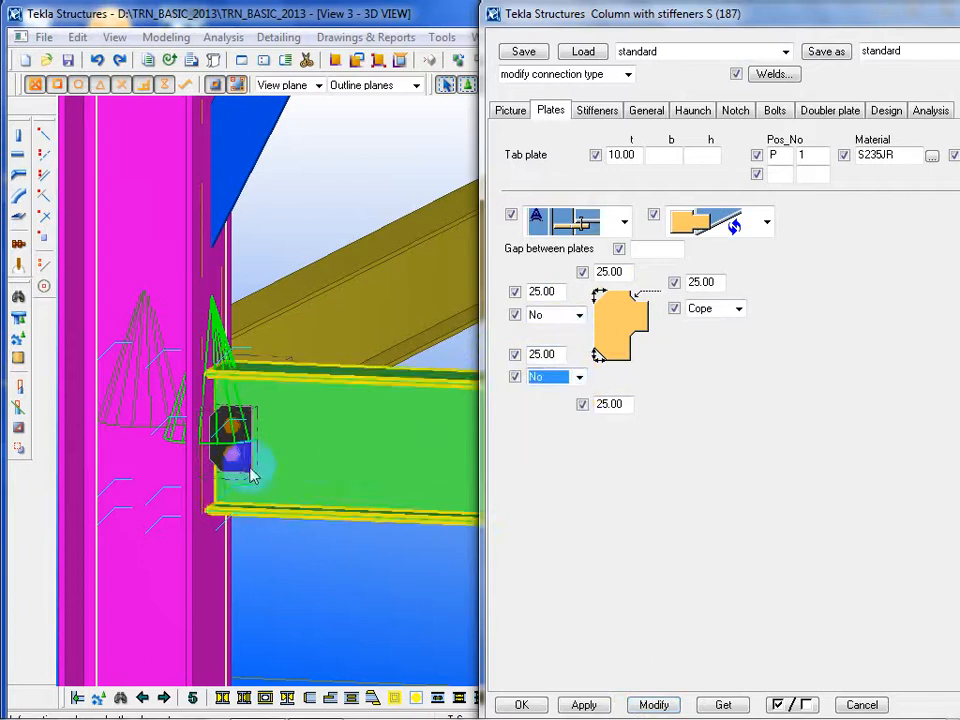
left_click(653, 704)
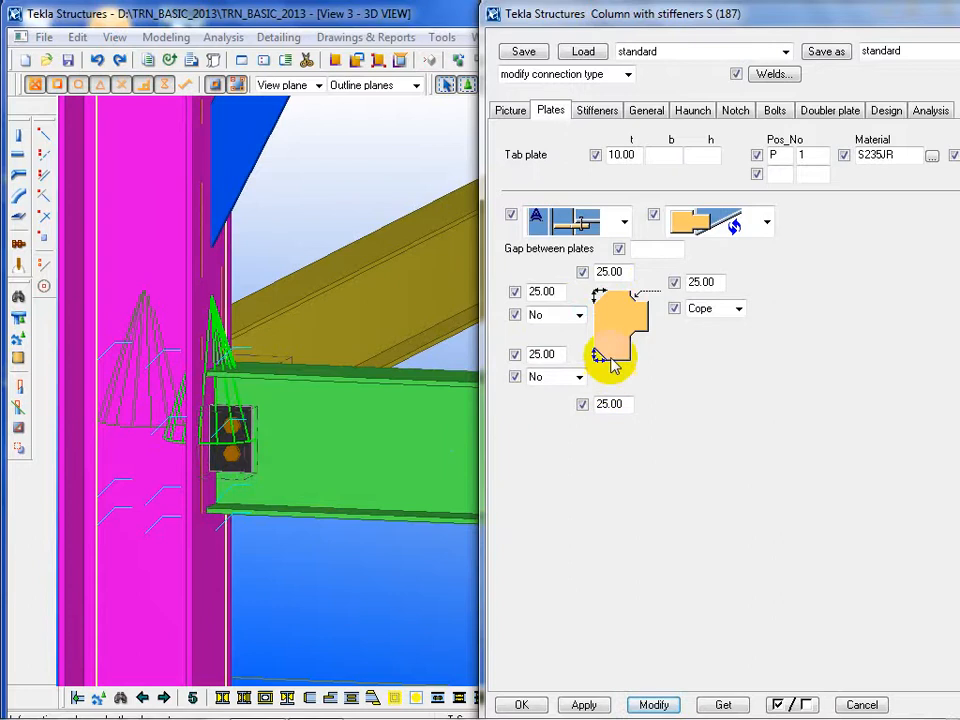
Choose the no-stiffeners option for the green beam's connection and modify it
left_click(596, 111)
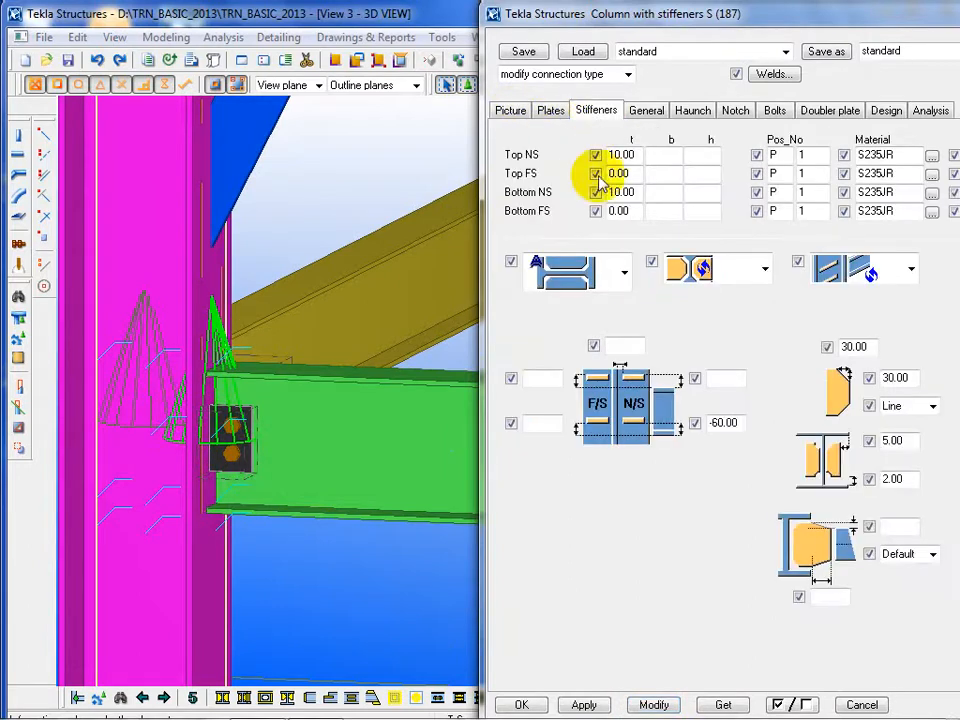
left_click(621, 276)
left_click(606, 398)
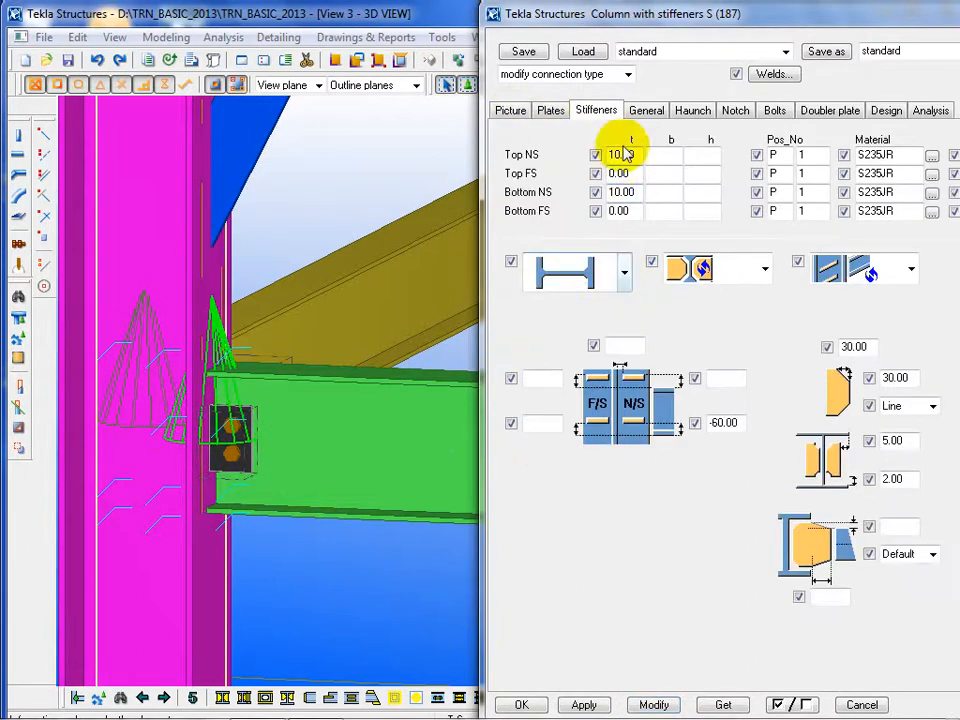
left_click(655, 705)
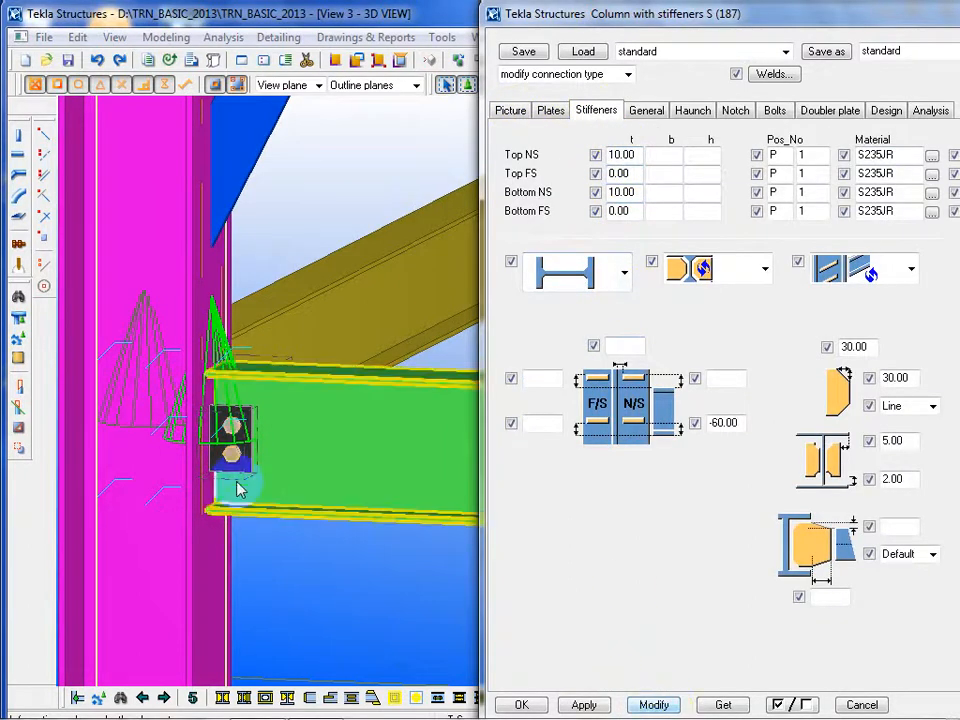
Set the green beam's connection to 3 vertical bolts at 60.00 spacing and modify it
left_click(775, 112)
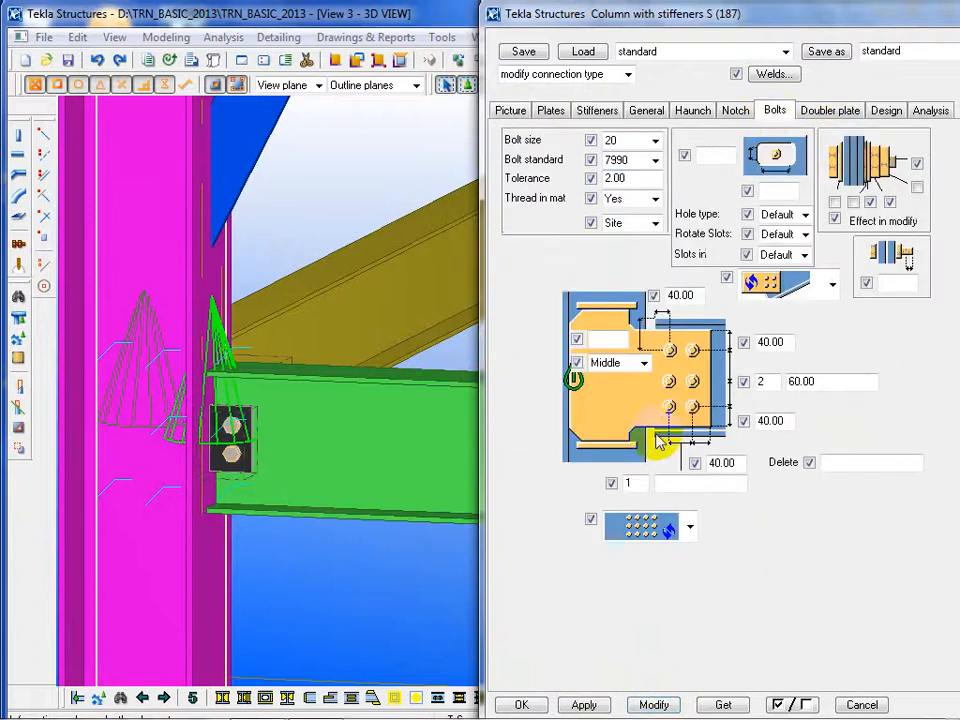
double_click(757, 382)
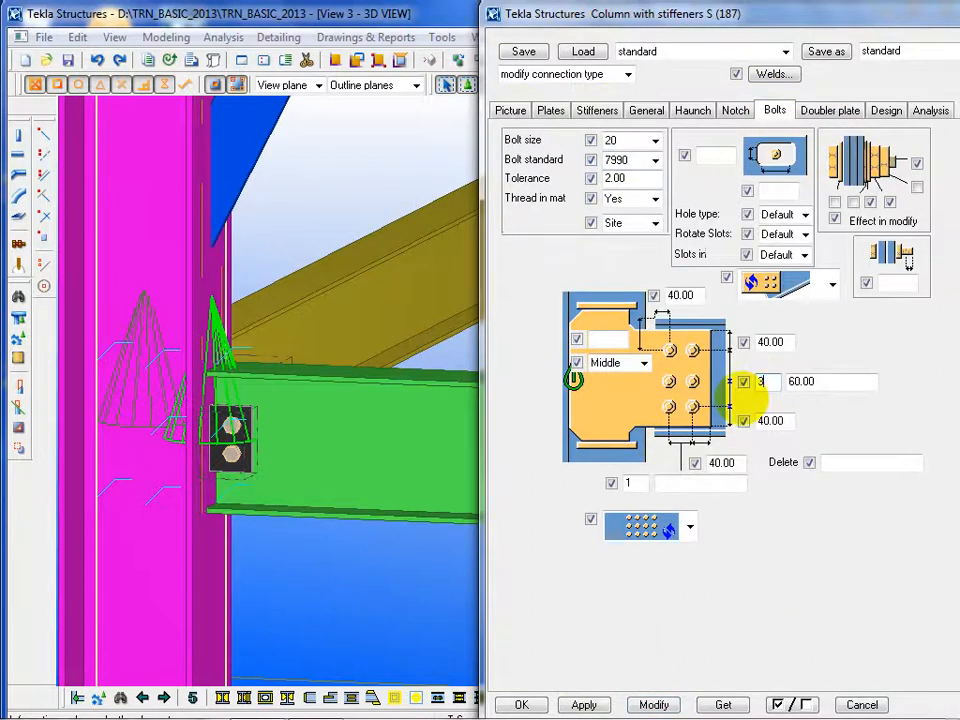
left_click(655, 705)
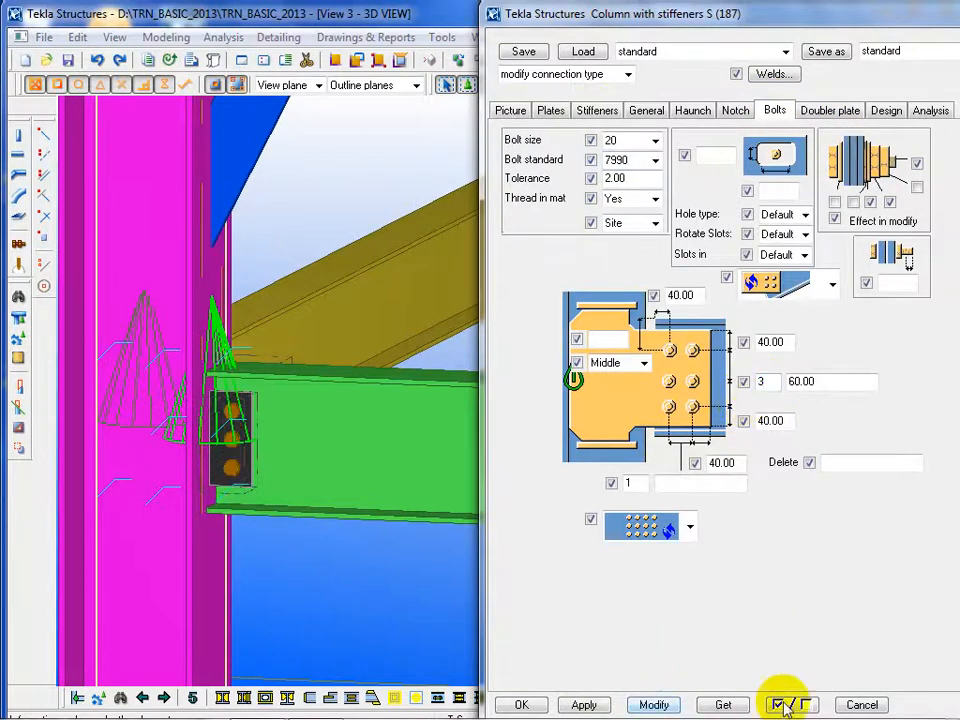
Place the single tab plate on the opposite side of the green beam's web, modify the connection and accept the settings
left_click(553, 112)
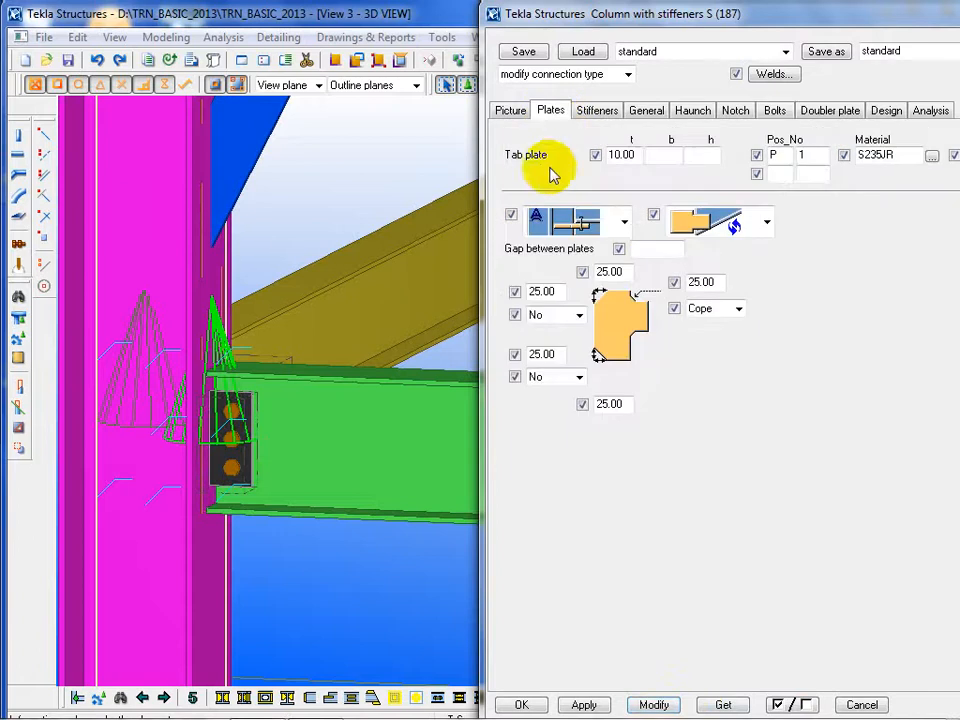
left_click(615, 226)
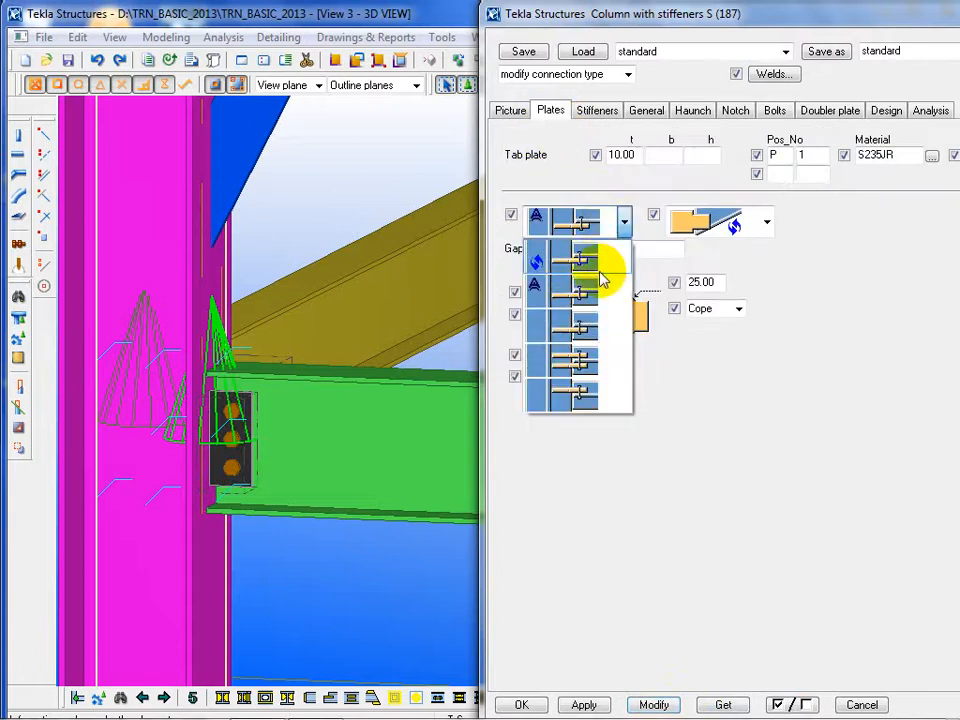
left_click(595, 390)
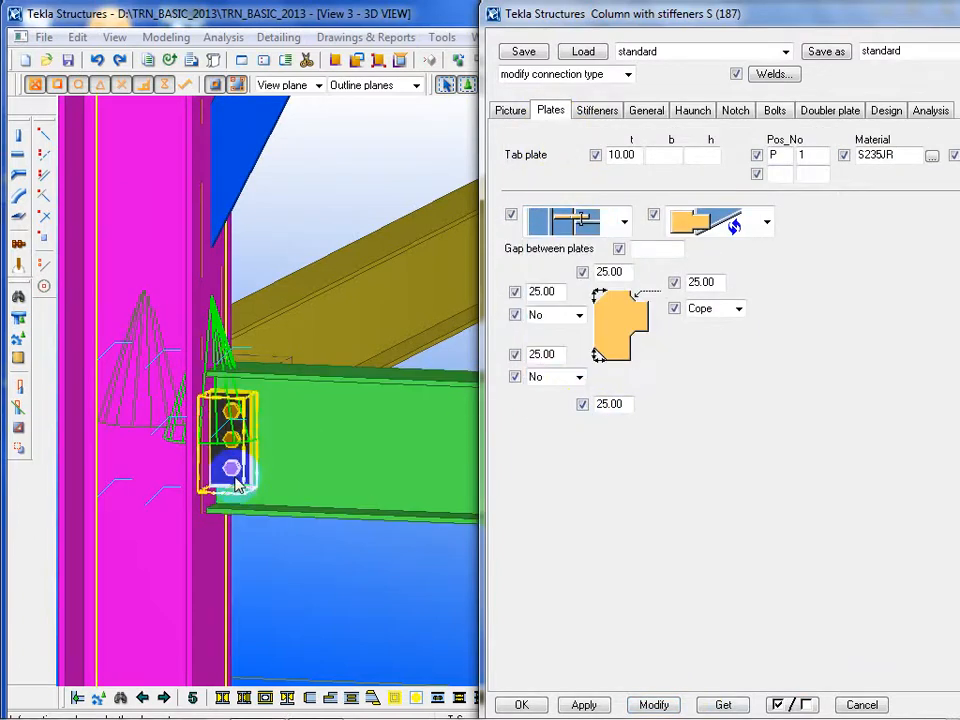
left_click(654, 705)
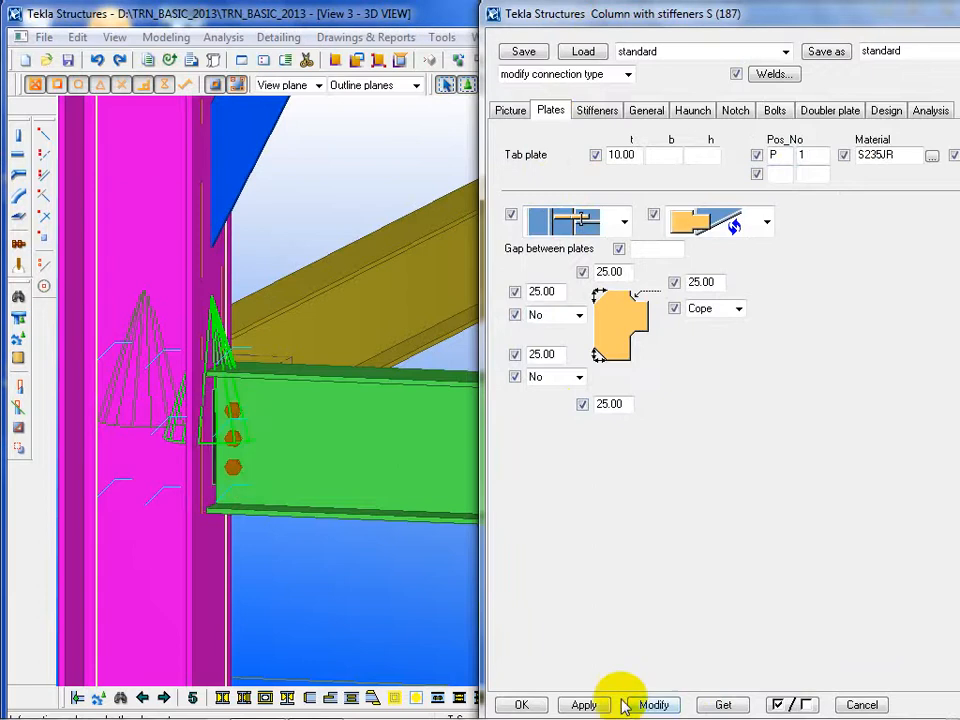
left_click(583, 705)
left_click(521, 706)
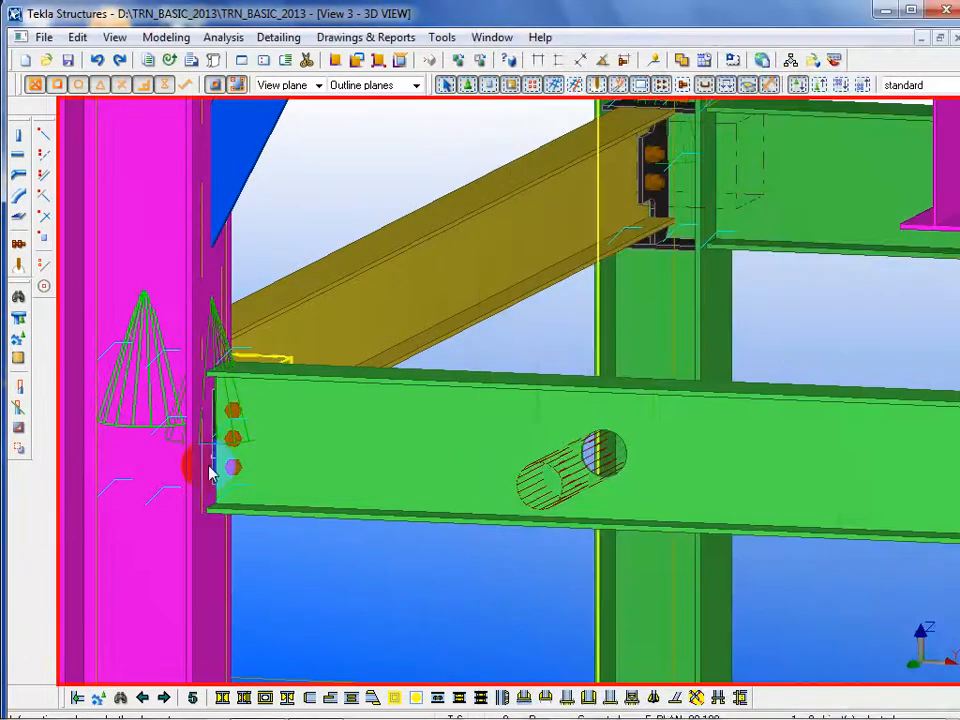
Create the same column connection at the green beam's other end, with the magenta column as main part and the beam as secondary
scroll(208, 466, "down", 5)
scroll(60, 390, "down", 1)
middle_click_drag(161, 389, 66, 190)
scroll(66, 190, "down", 4)
middle_click_drag(195, 372, 11, 697, "ctrl")
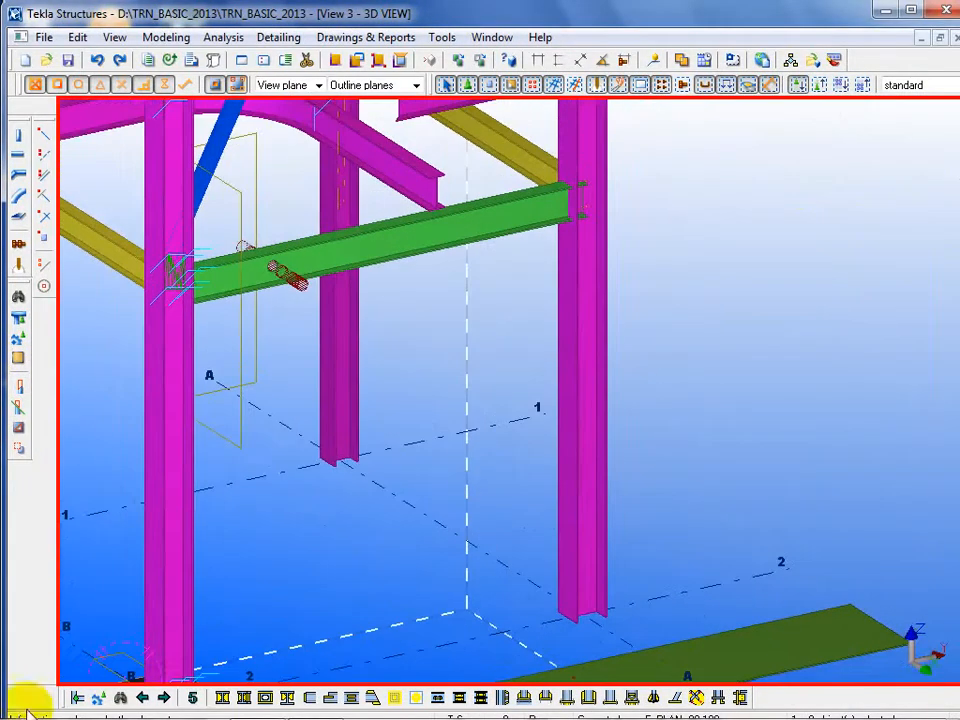
left_click(96, 698)
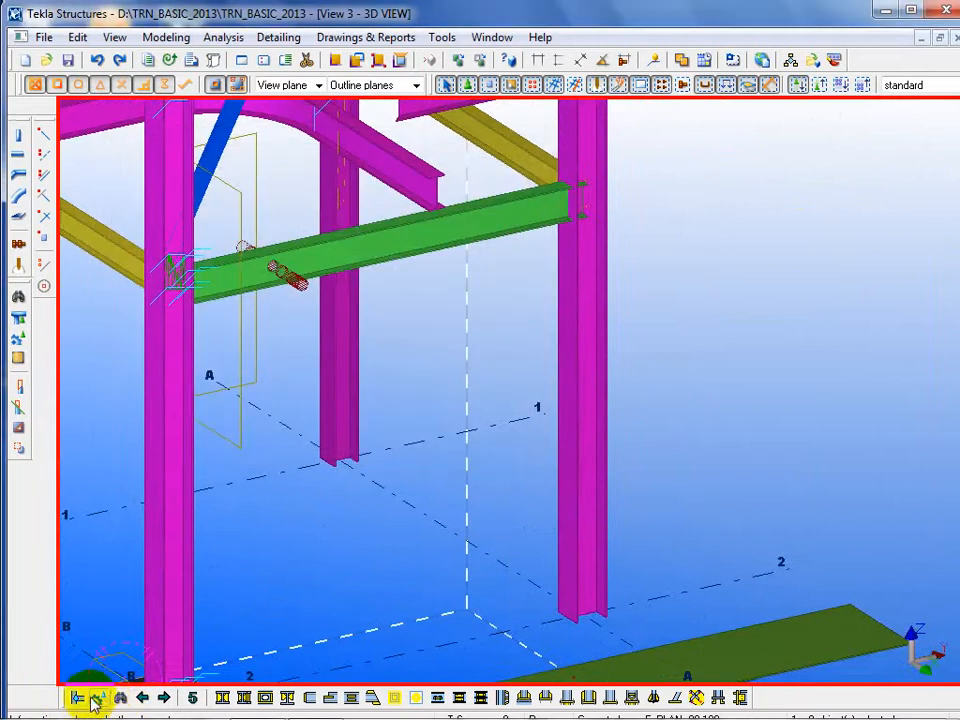
left_click(604, 283)
left_click(514, 216)
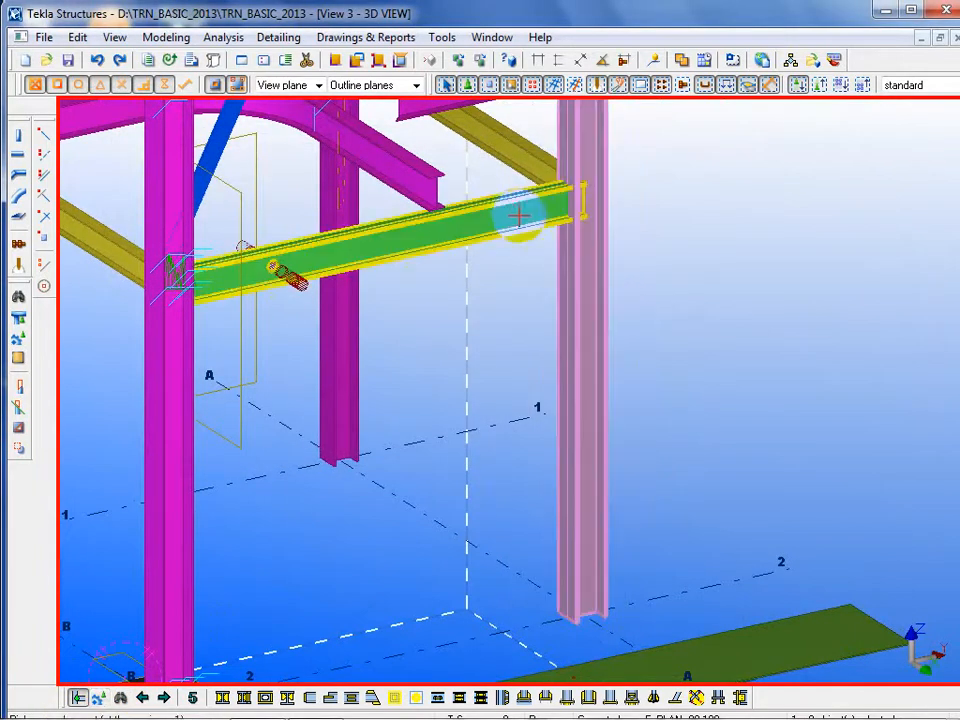
right_click(690, 274)
left_click(700, 274)
scroll(444, 161, "up", 5)
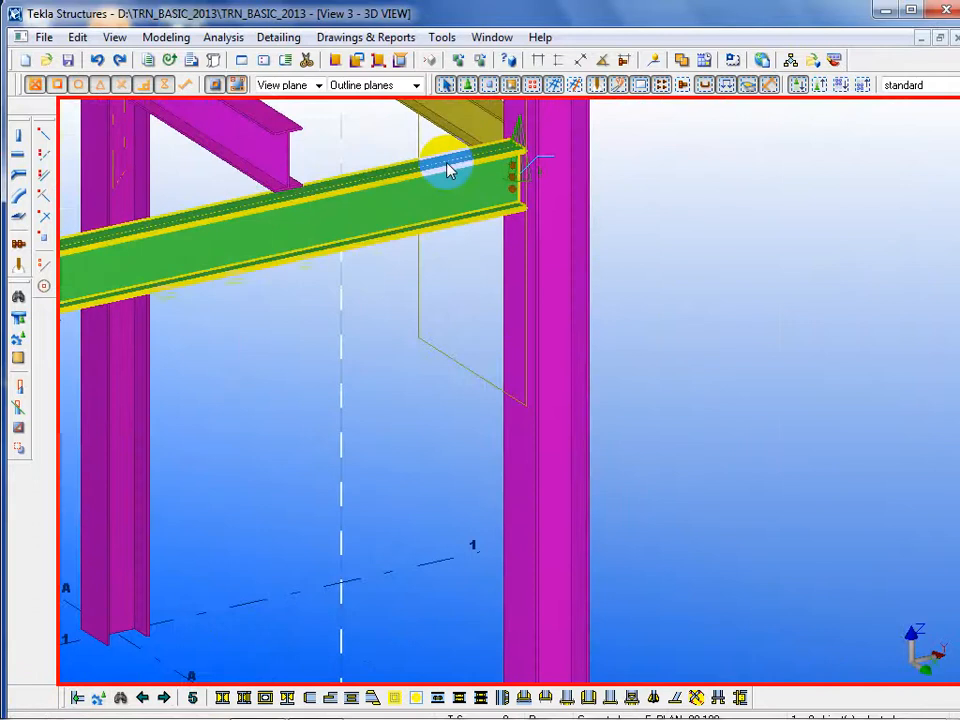
scroll(600, 315, "down", 8)
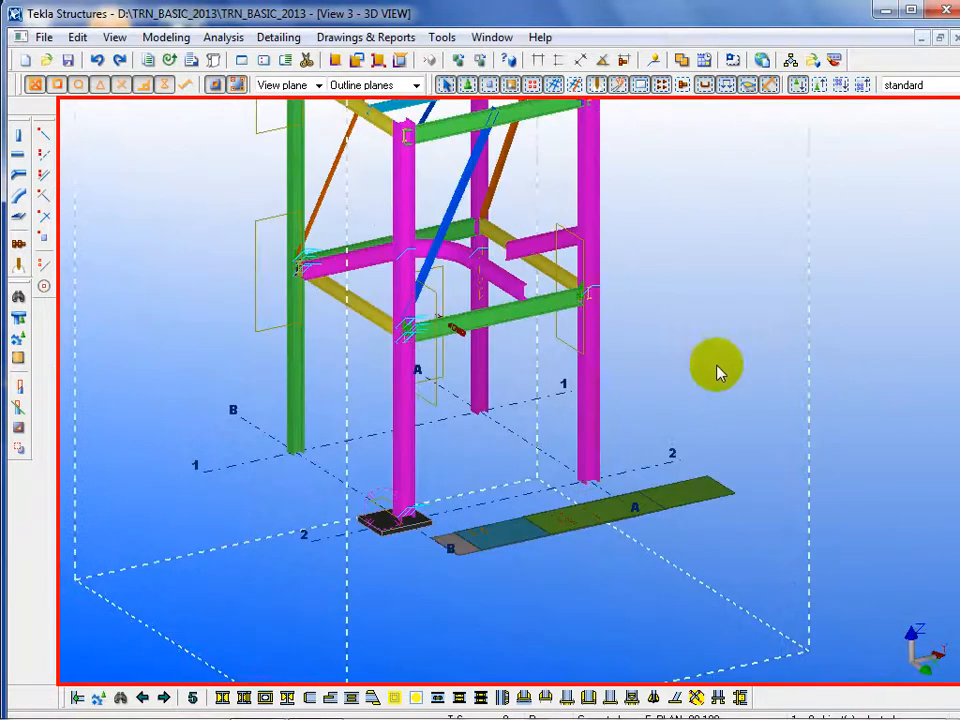
mouse_move(605, 710)
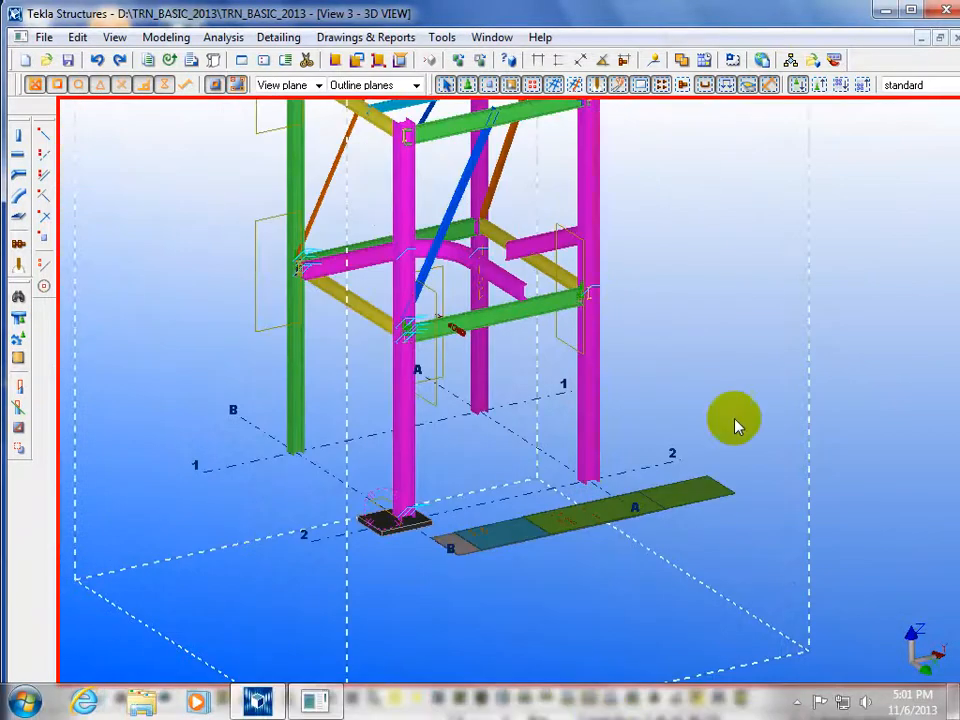
Search the component catalog for connection 185 and close the catalog
key("shift+r")
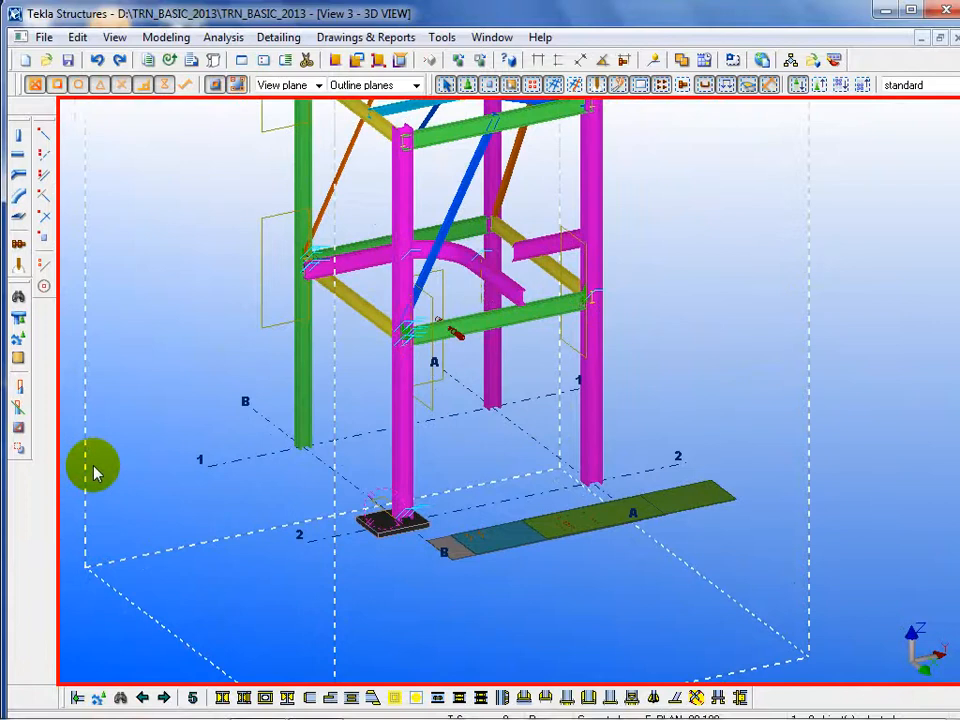
left_click(120, 698)
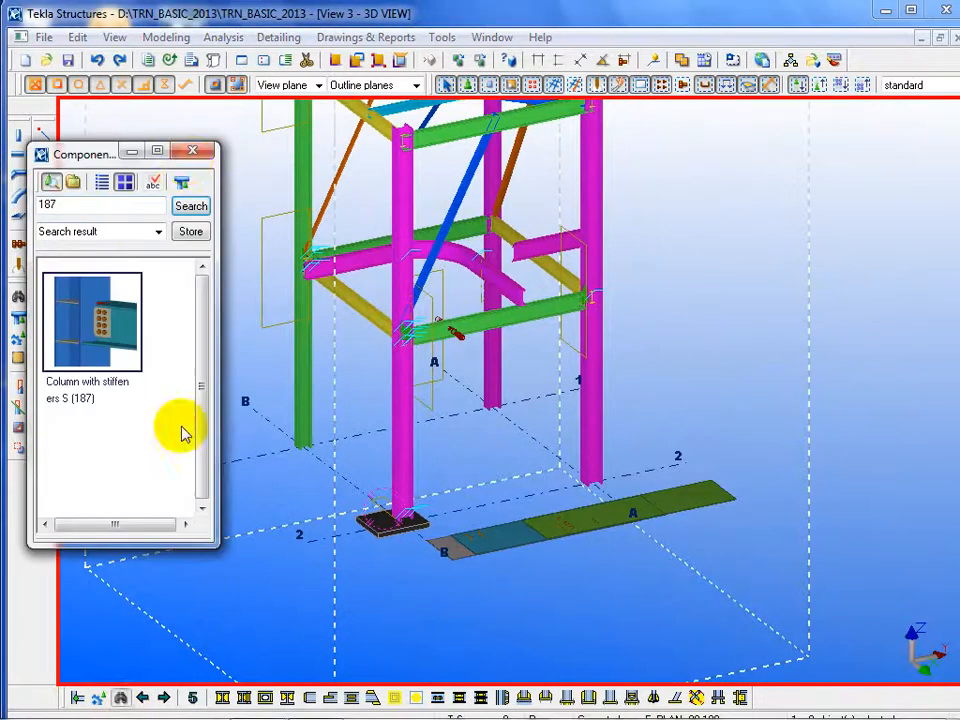
left_click(184, 154)
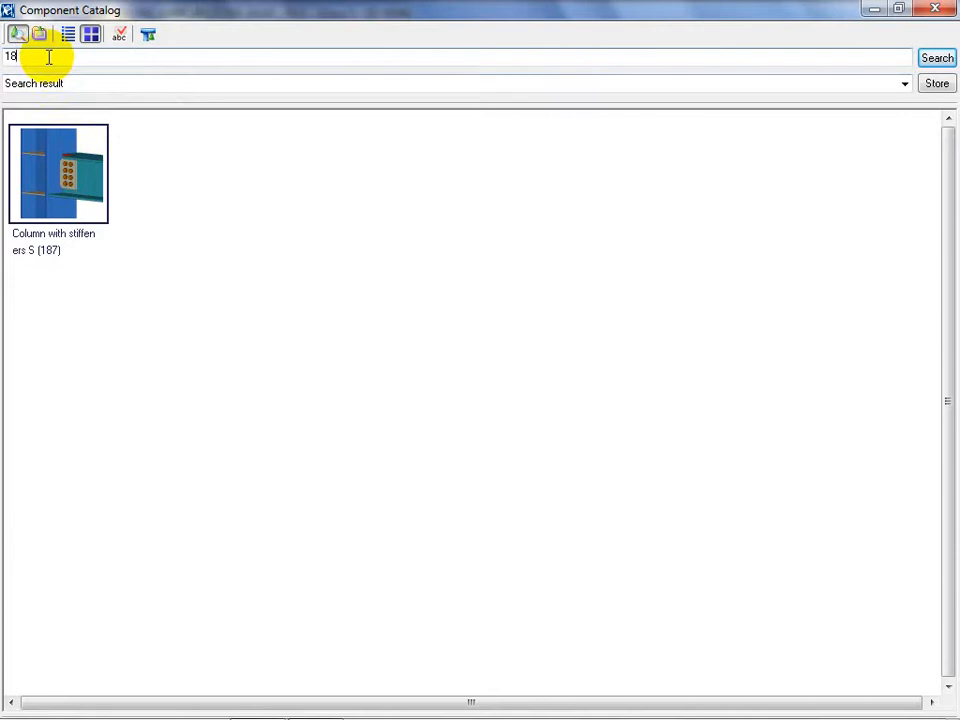
key("Return")
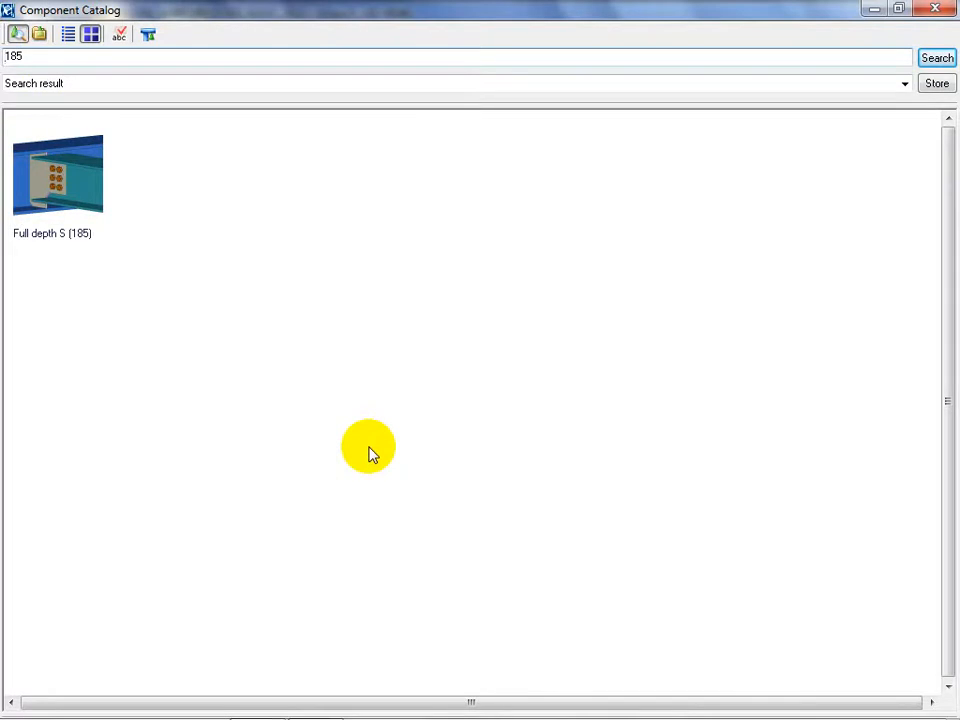
left_click(935, 8)
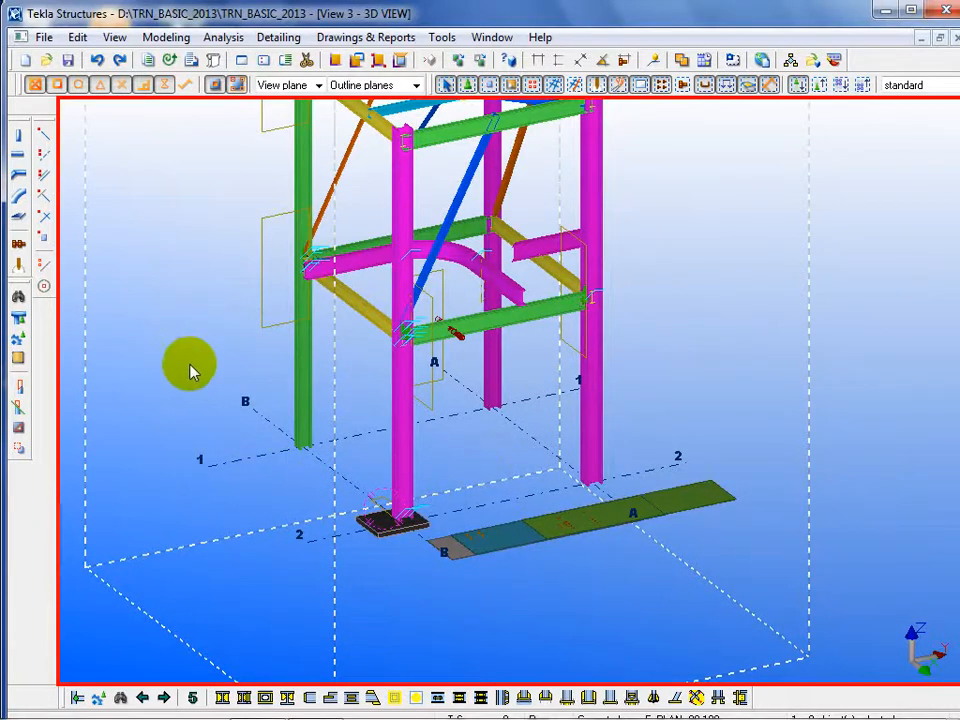
Find connection 144 in the component catalog and open the End plate (144) settings for the green beam-to-column joint
middle_click_drag(264, 411, 955, 391, "ctrl")
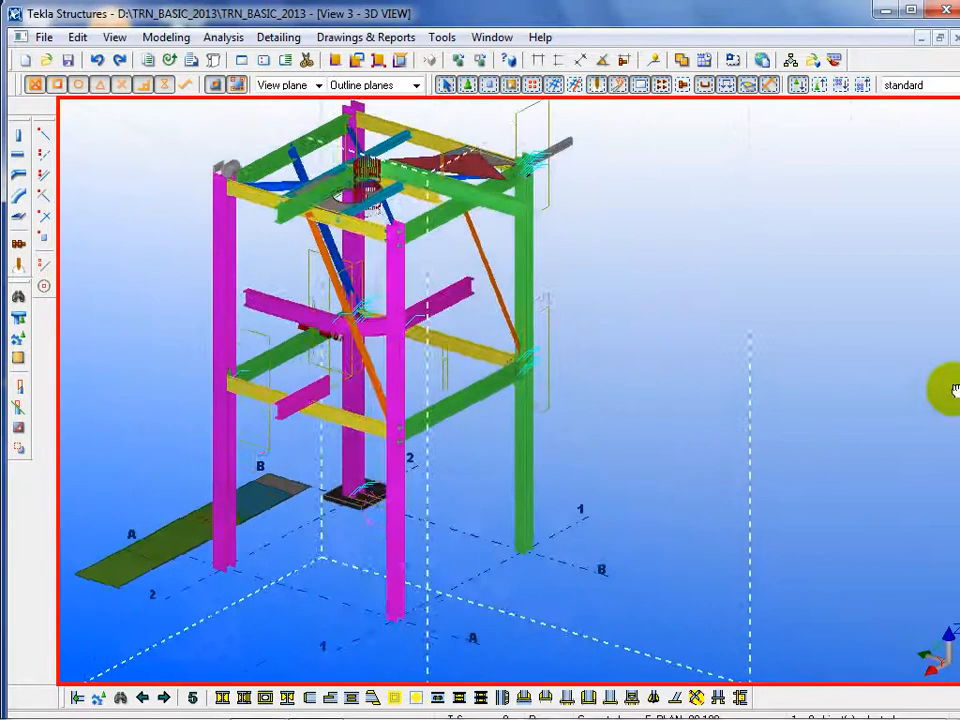
scroll(660, 508, "up", 4)
scroll(356, 220, "up", 2)
scroll(677, 399, "down", 5)
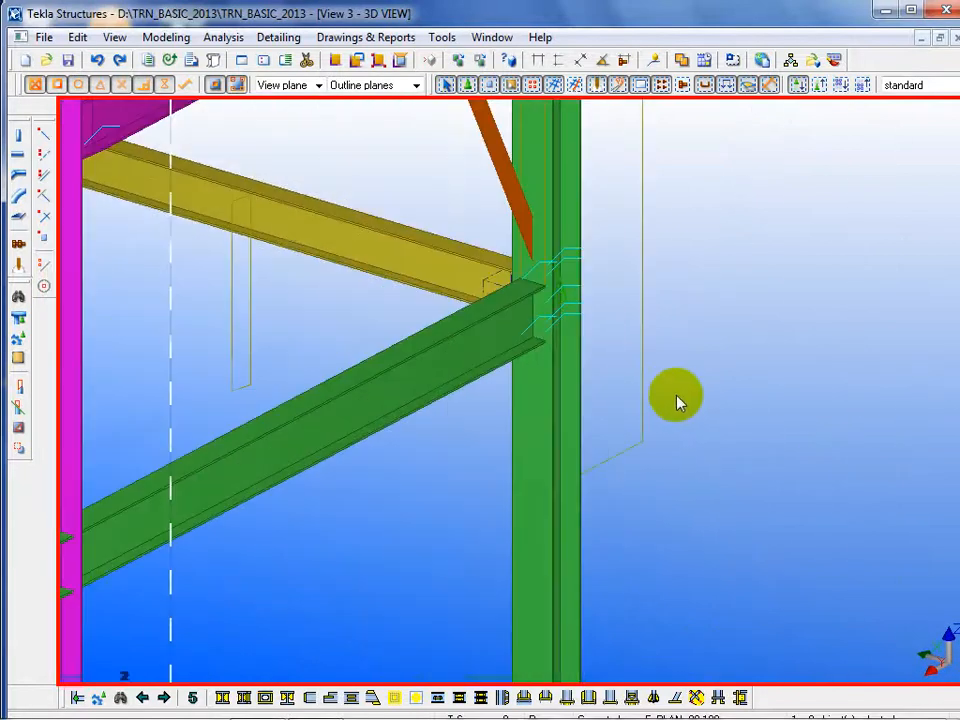
scroll(654, 386, "up", 2)
scroll(668, 415, "up", 3)
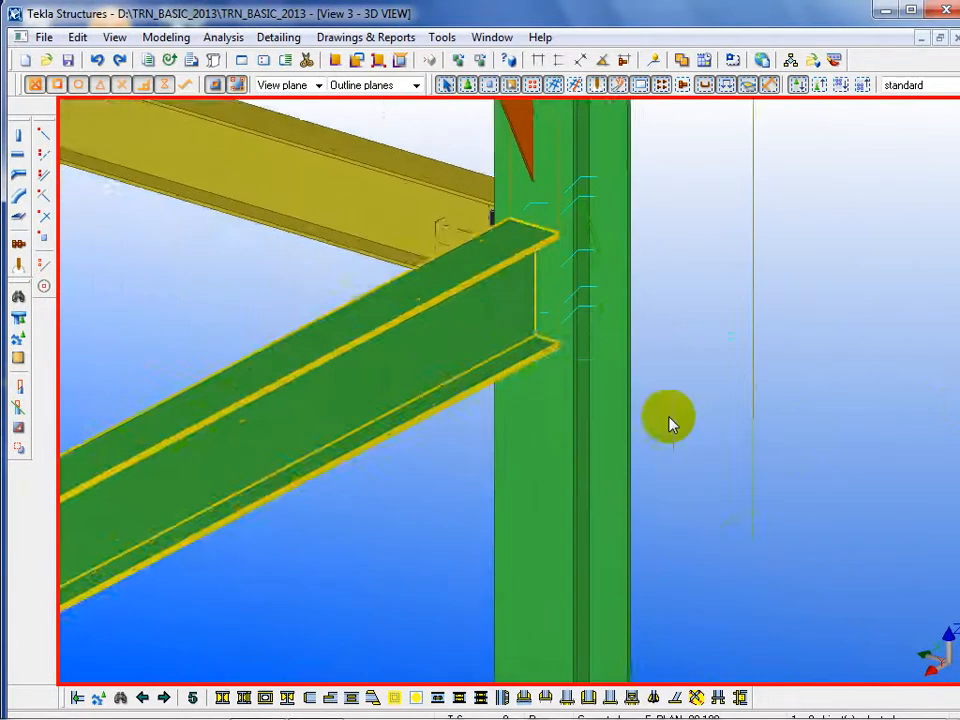
middle_click_drag(671, 422, 551, 491)
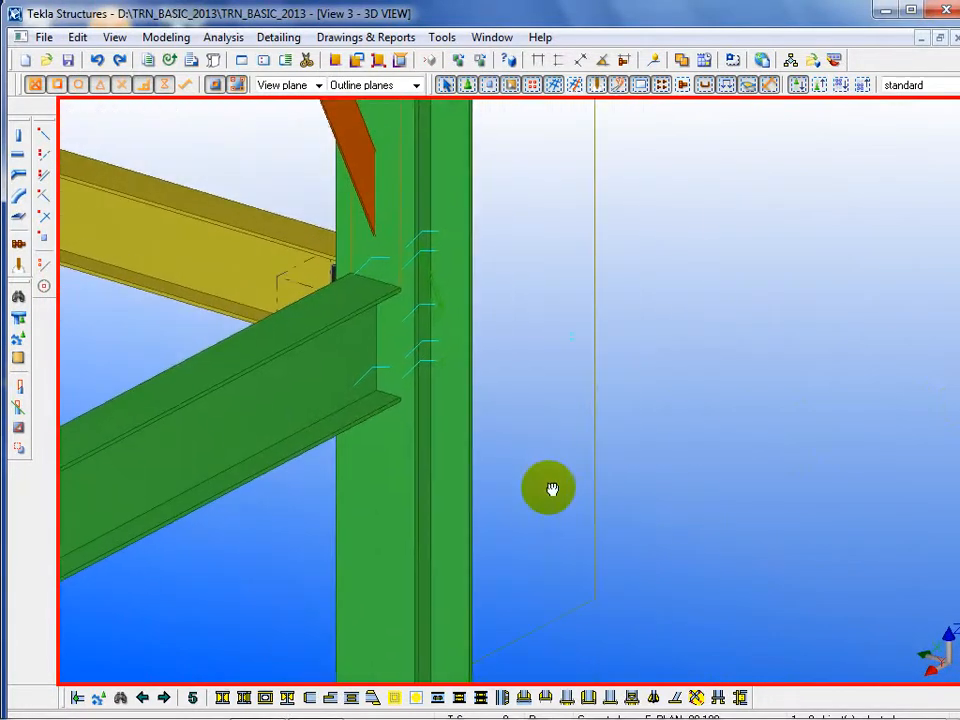
left_click(78, 698)
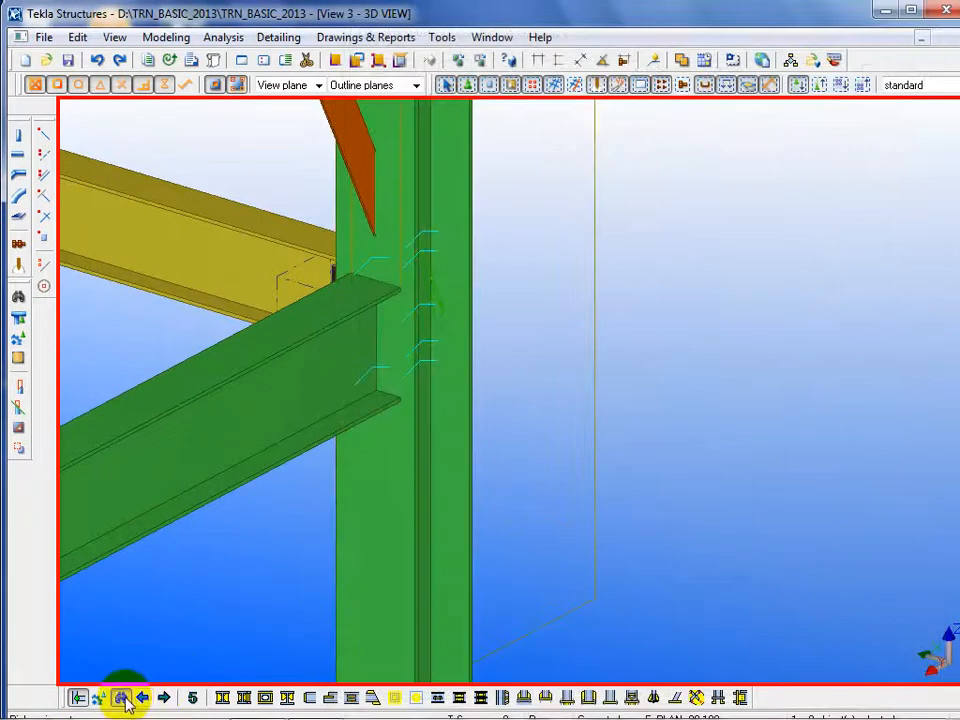
left_click(120, 698)
double_click(12, 57)
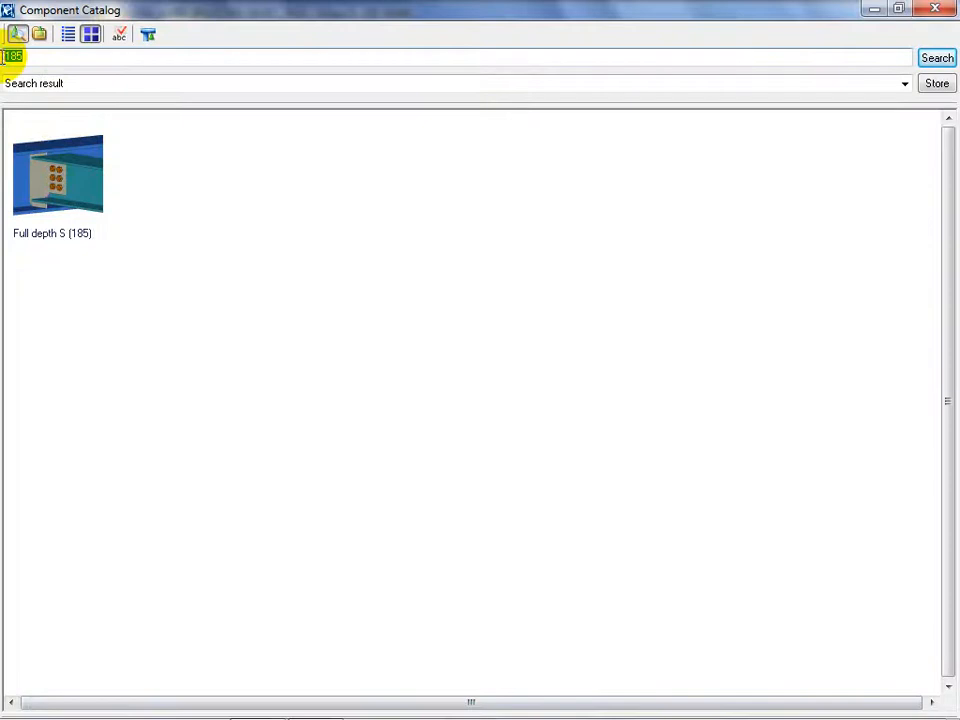
type("144")
key("Return")
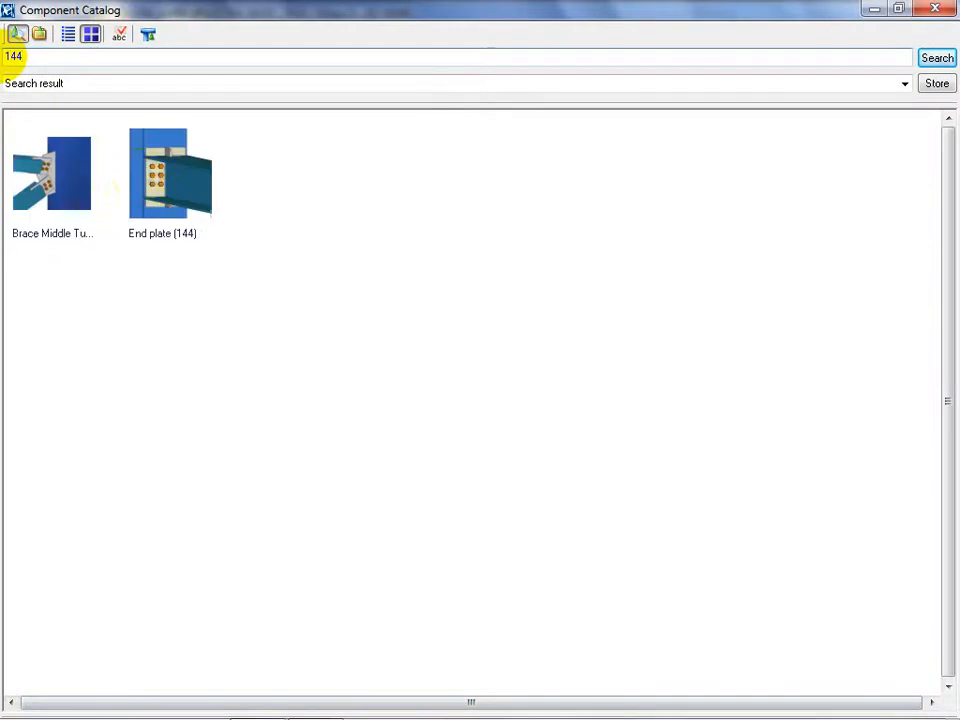
double_click(180, 182)
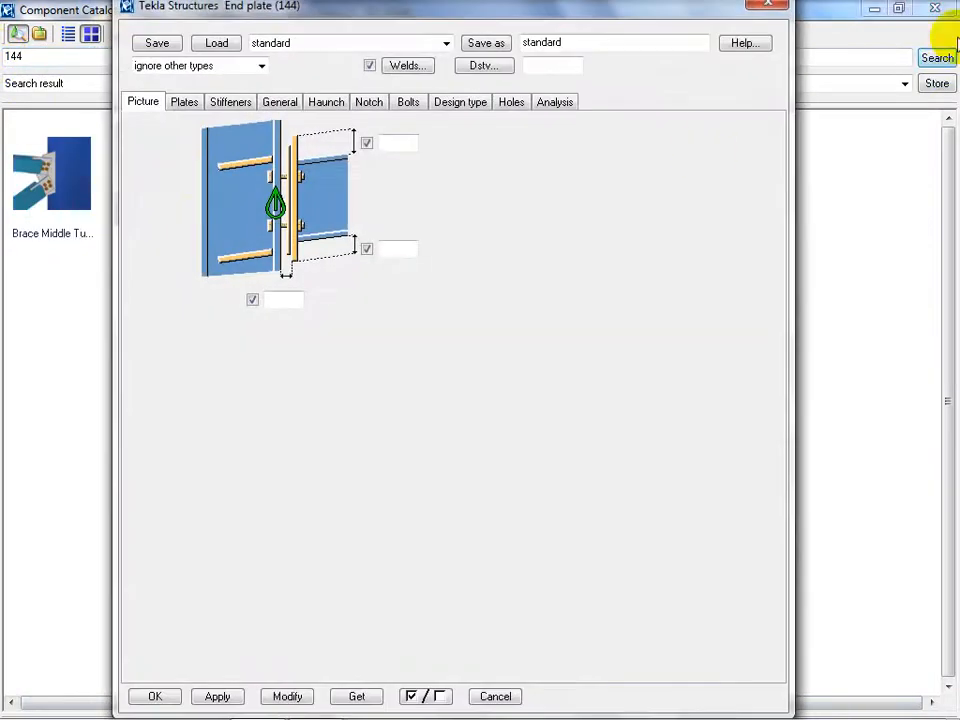
Close the catalog and create the End plate (144) connection with the green column as main part and the green beam as secondary
left_click(945, 12)
left_click(945, 12)
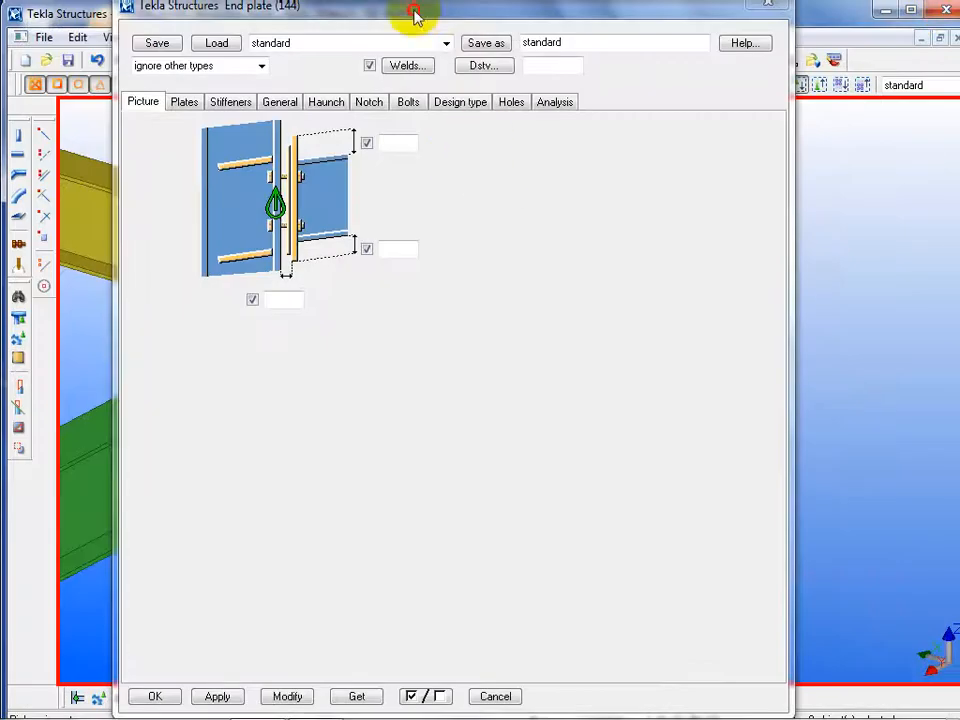
left_click_drag(465, 17, 822, 23)
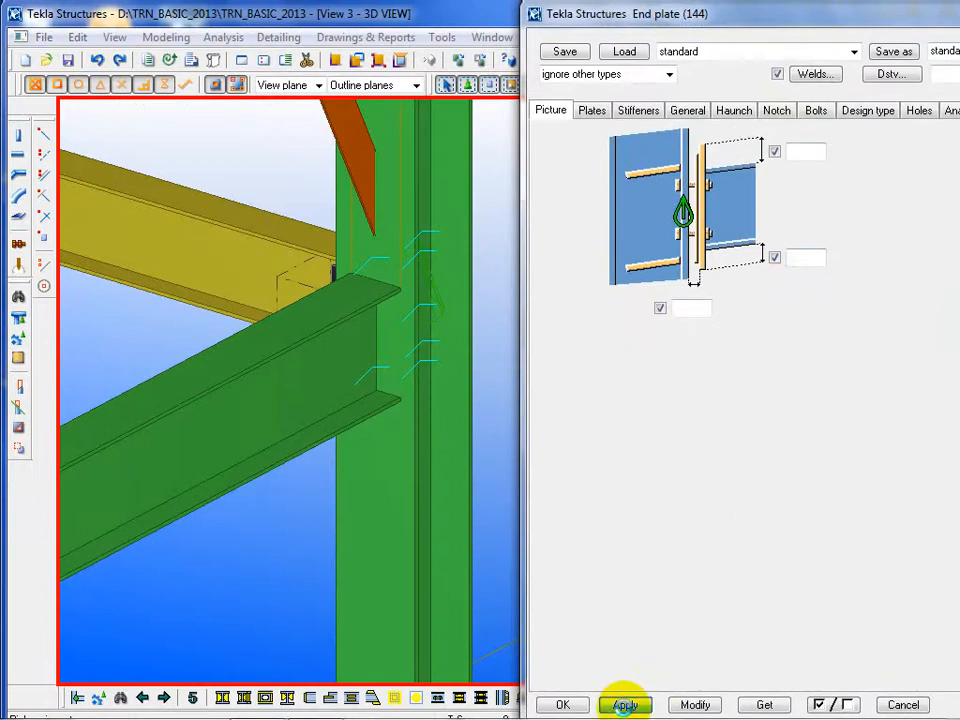
left_click(381, 489)
left_click(277, 422)
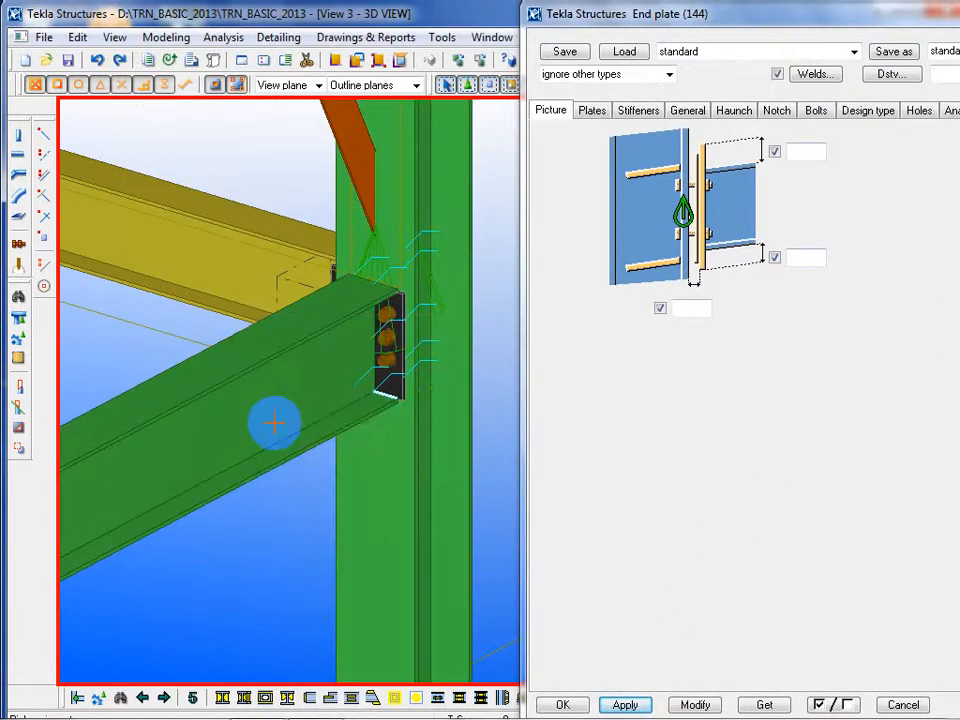
right_click(285, 594)
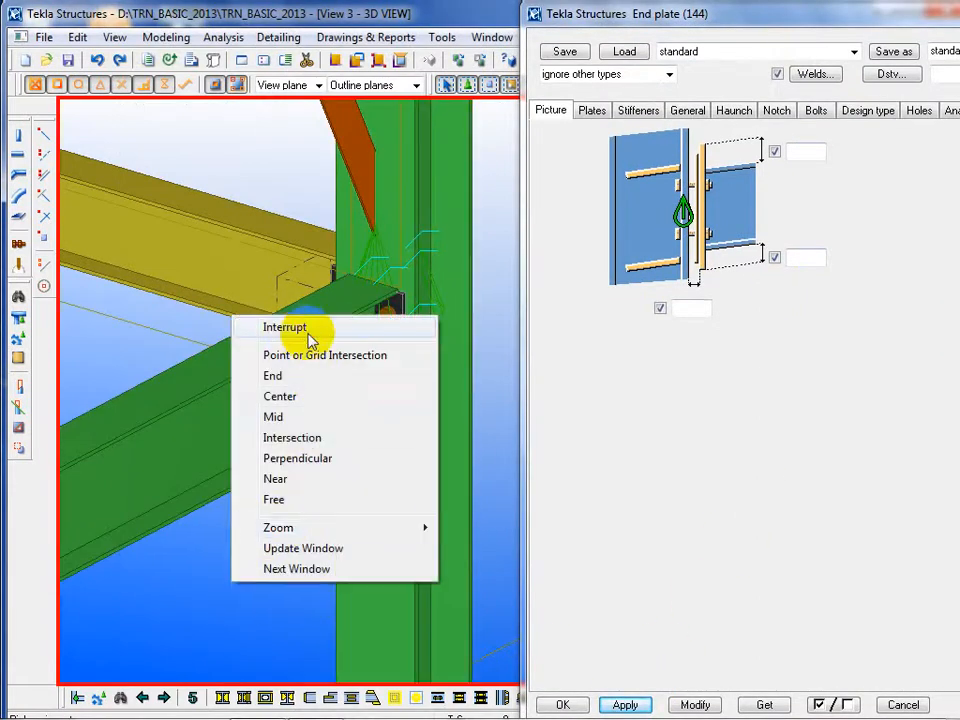
left_click(285, 327)
Examine the new end plate and its bolts up close, along with the connection's picture and plate settings
scroll(398, 328, "up", 5)
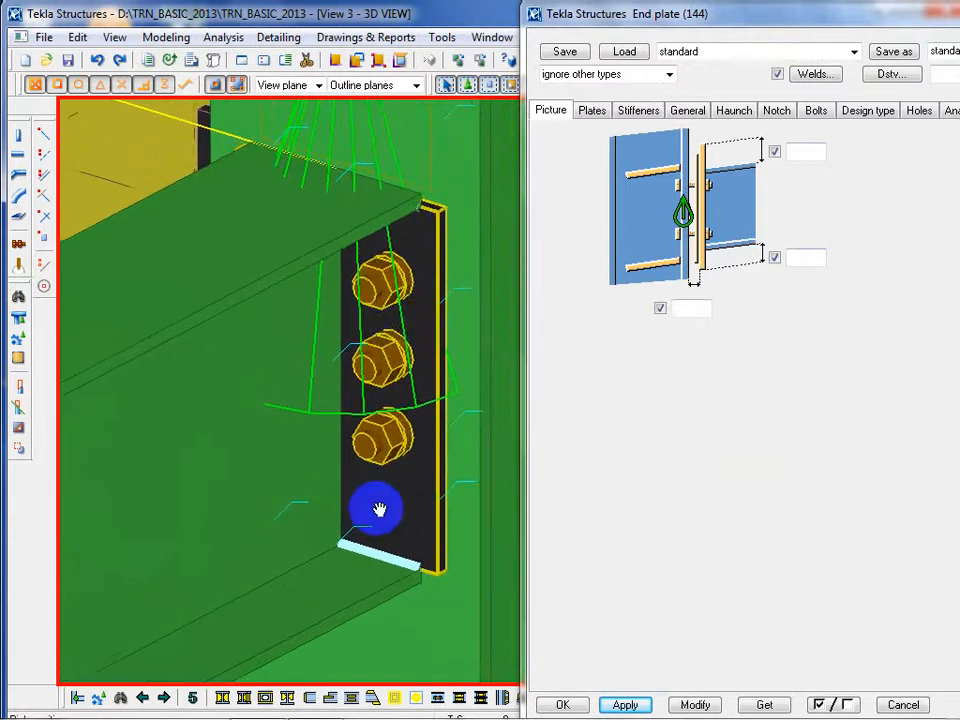
middle_click_drag(377, 508, 329, 584)
scroll(403, 347, "up", 4)
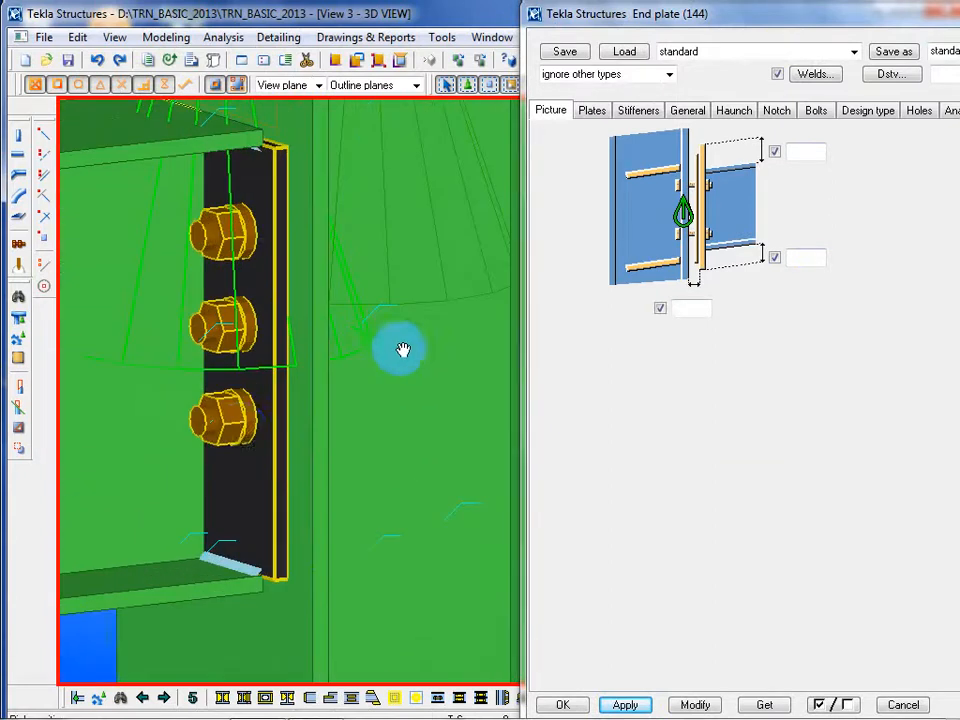
left_click(243, 432)
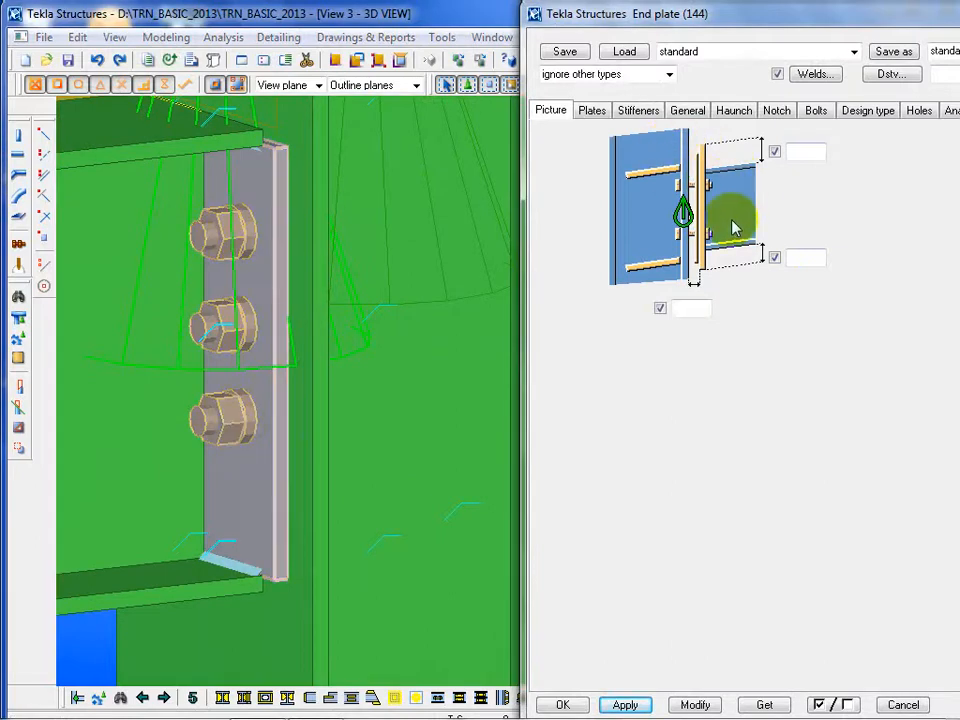
left_click(350, 515)
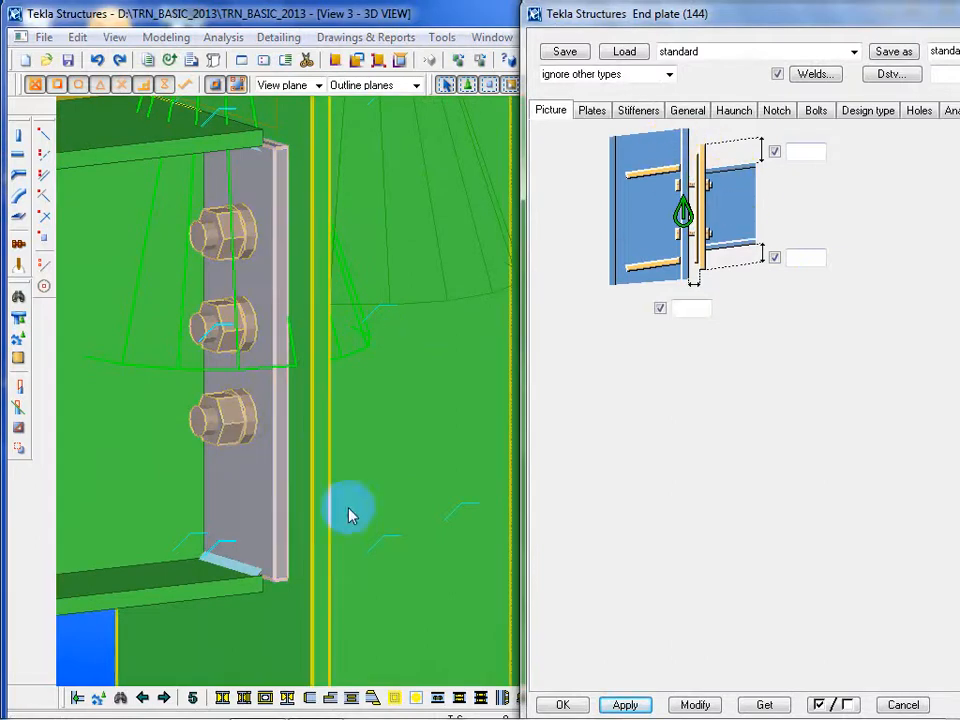
left_click(595, 112)
left_click(556, 113)
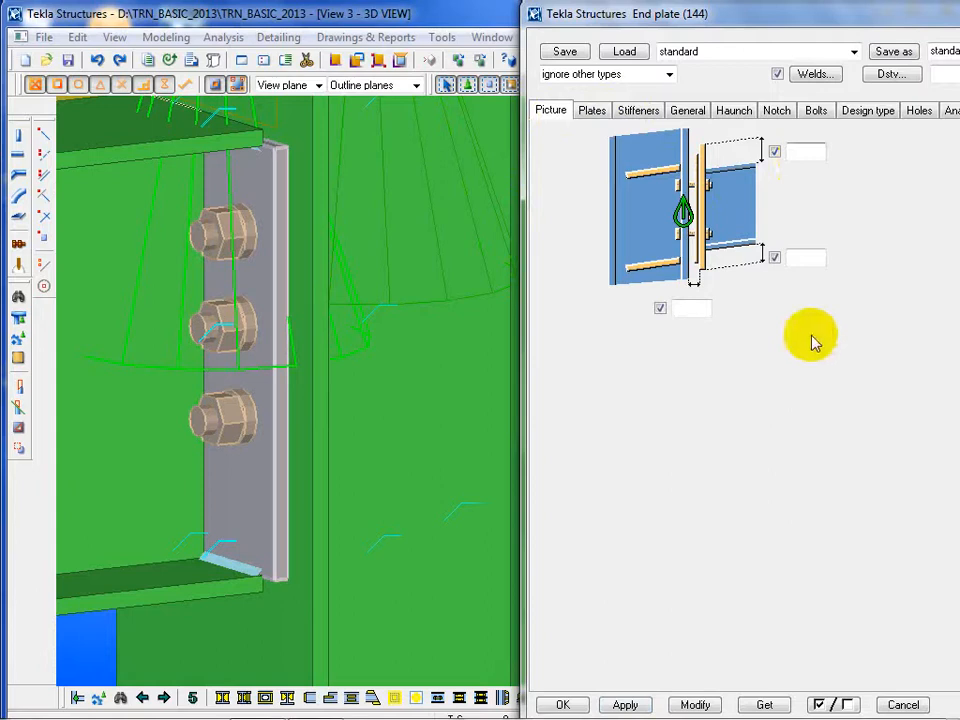
Review the end plate connection's bolt settings and the green beam's properties, leaving both unchanged
scroll(223, 422, "down", 5)
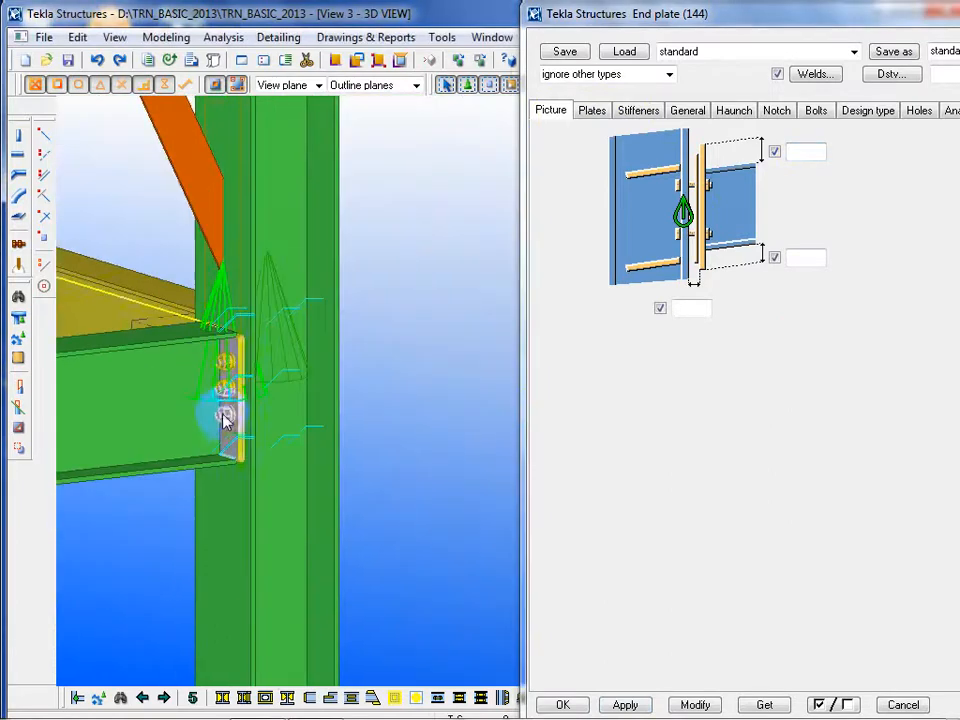
left_click(818, 110)
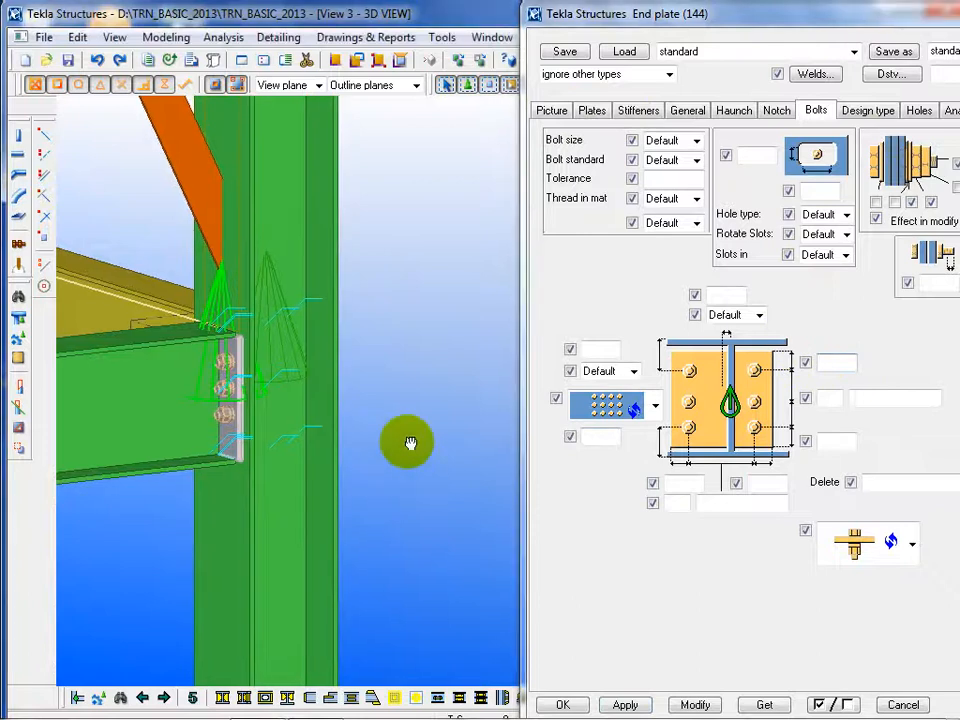
middle_click_drag(410, 443, 446, 405)
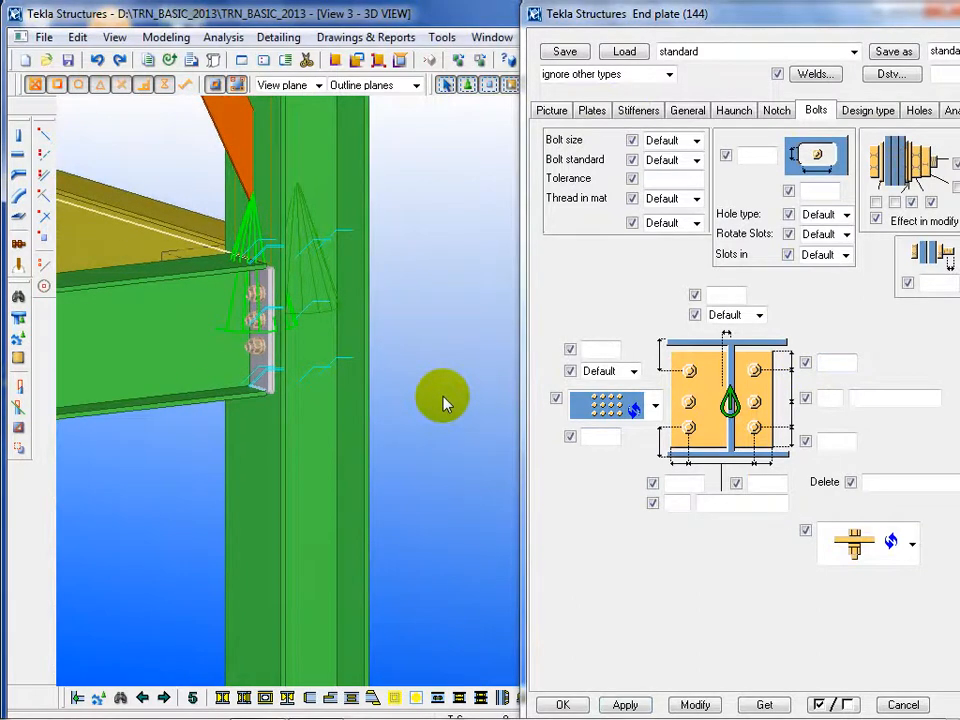
double_click(162, 402)
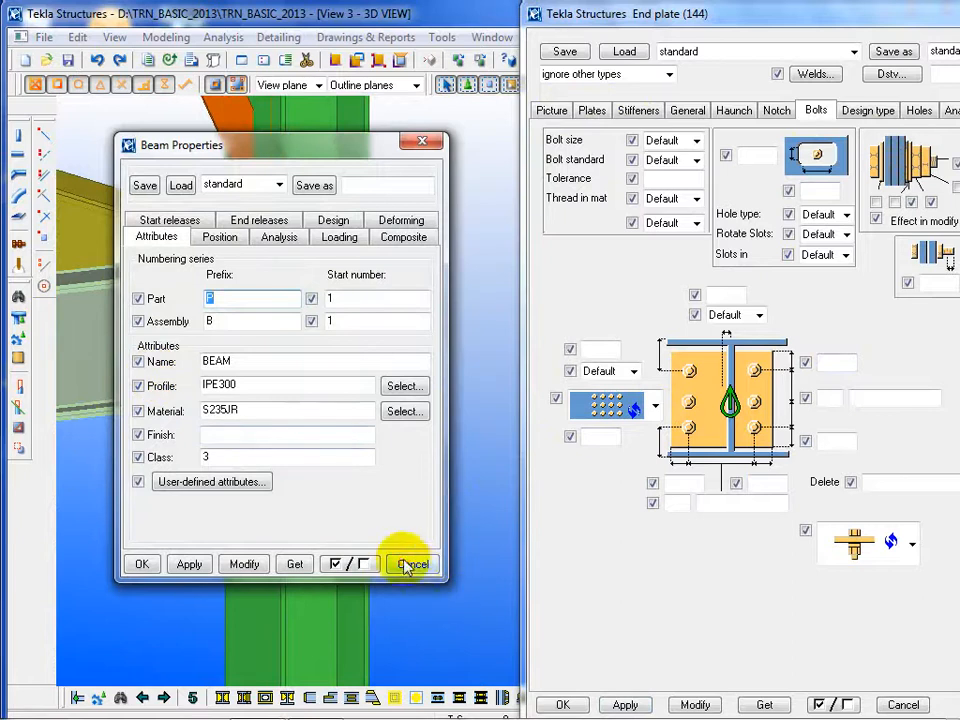
left_click(410, 565)
scroll(430, 535, "up", 1)
scroll(250, 340, "up", 3)
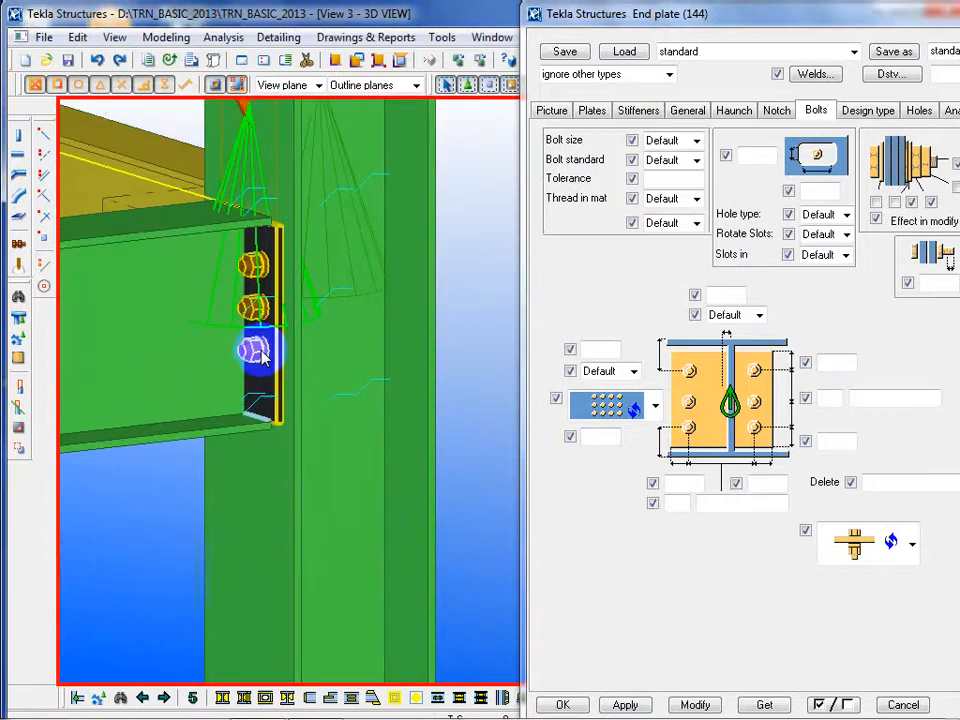
scroll(210, 380, "up", 2)
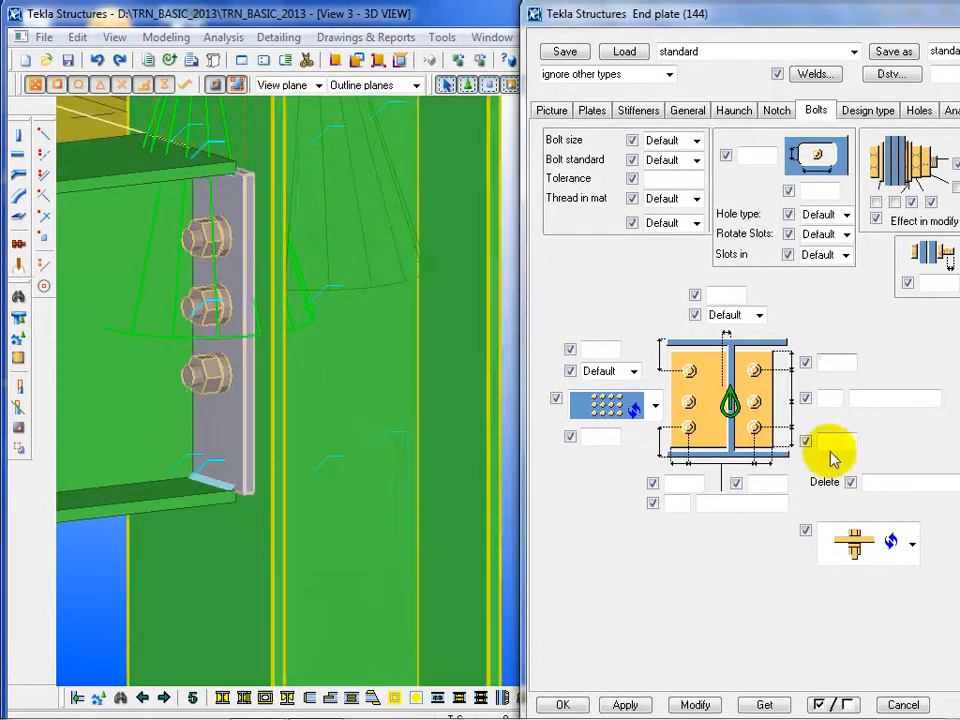
Set the end plate's upper edge distance from the top of the beam to 100.00 and modify the connection
left_click(549, 111)
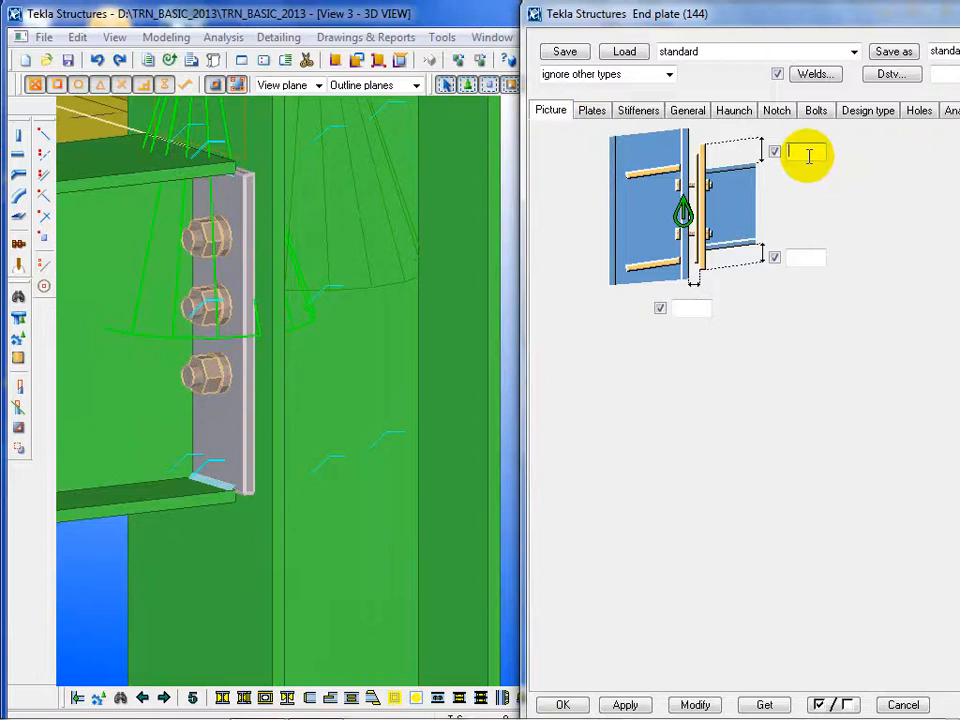
type("00.00")
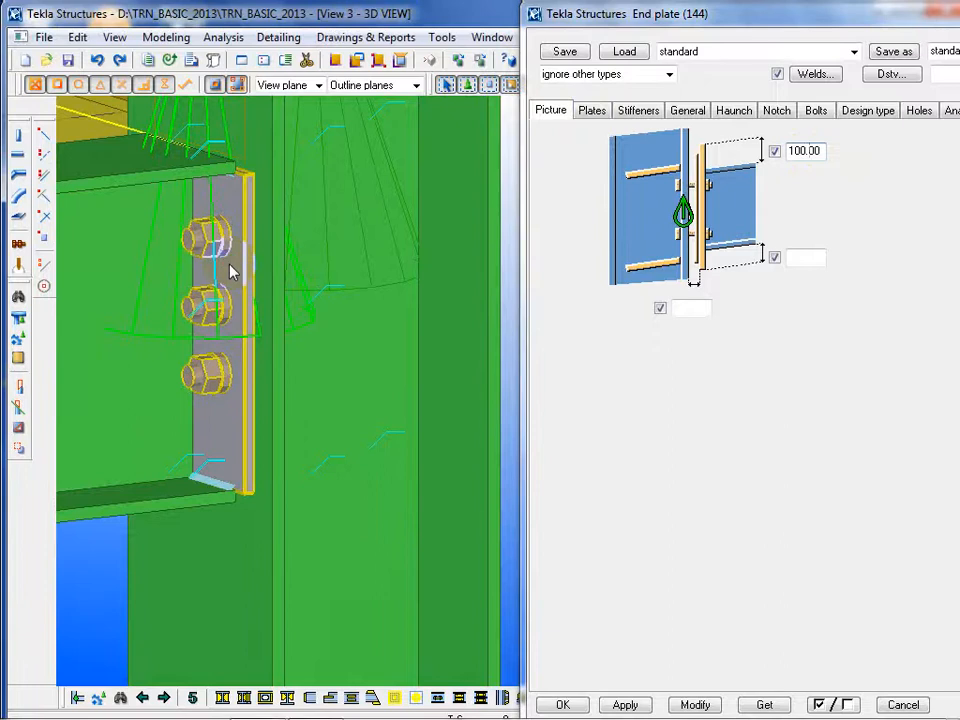
left_click(695, 706)
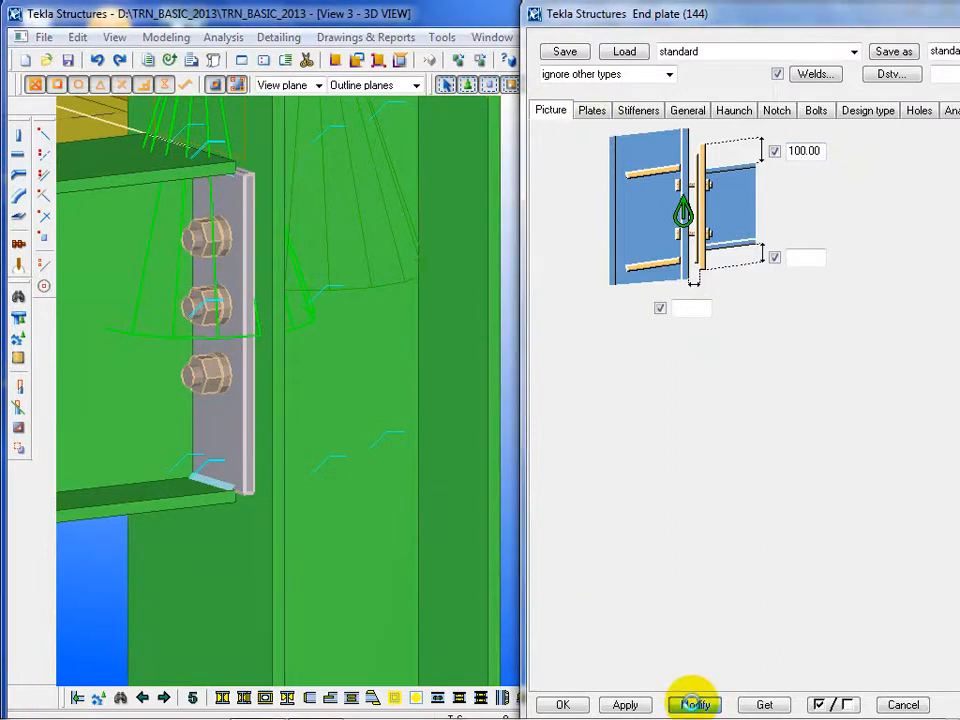
Extend the end plate beyond the beam's top and bottom flanges by setting both edge distances to -100.00 and modifying the connection
left_click(792, 156)
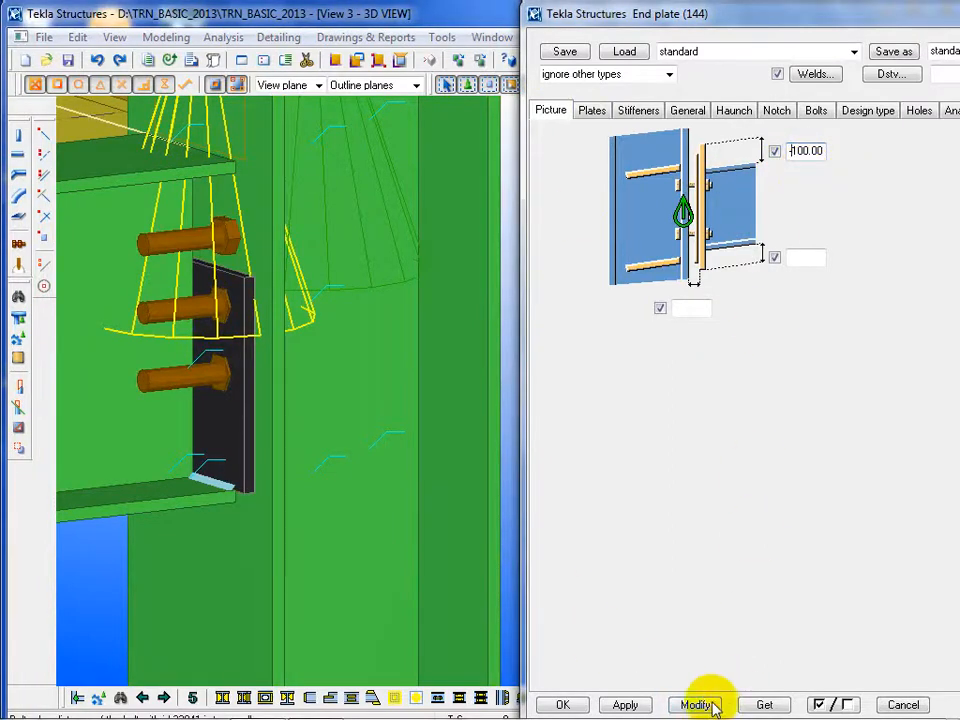
middle_click_drag(186, 420, 225, 516)
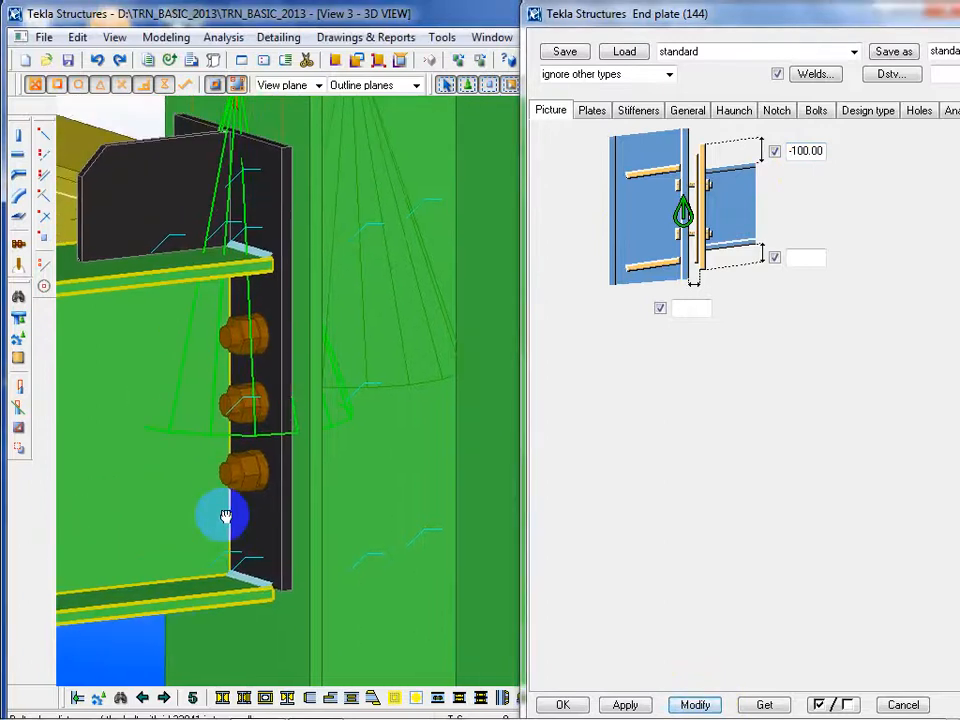
left_click(810, 261)
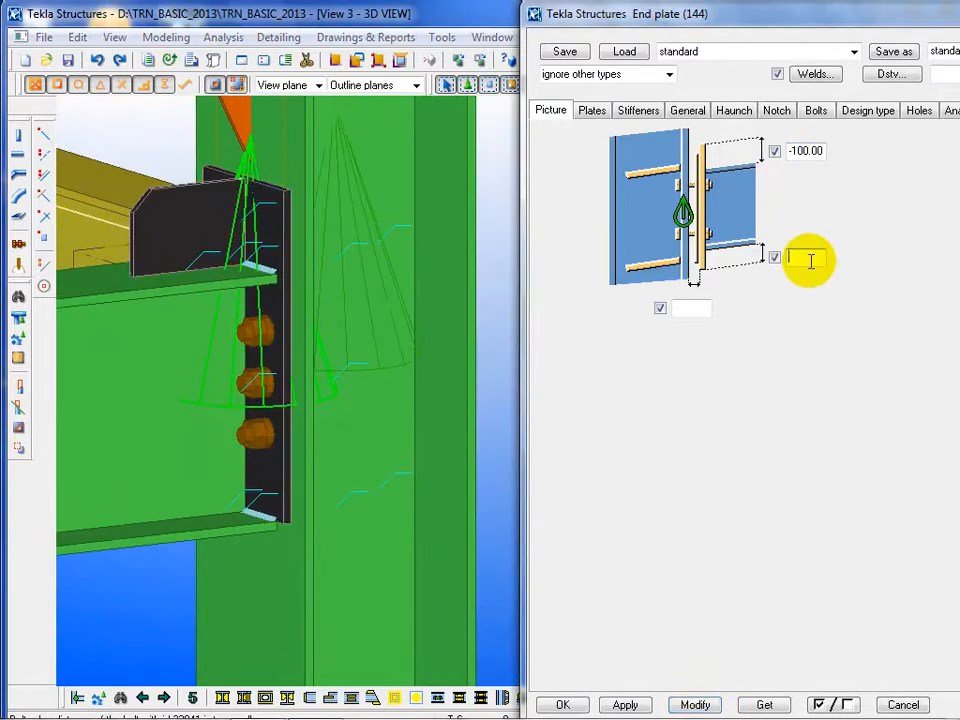
type("100")
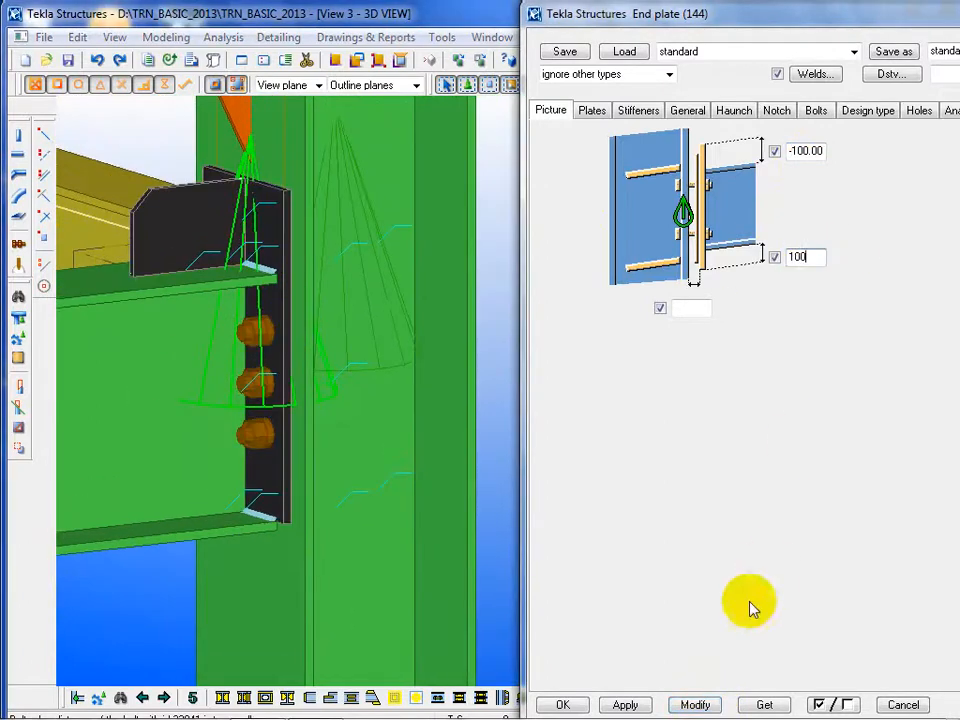
left_click(694, 704)
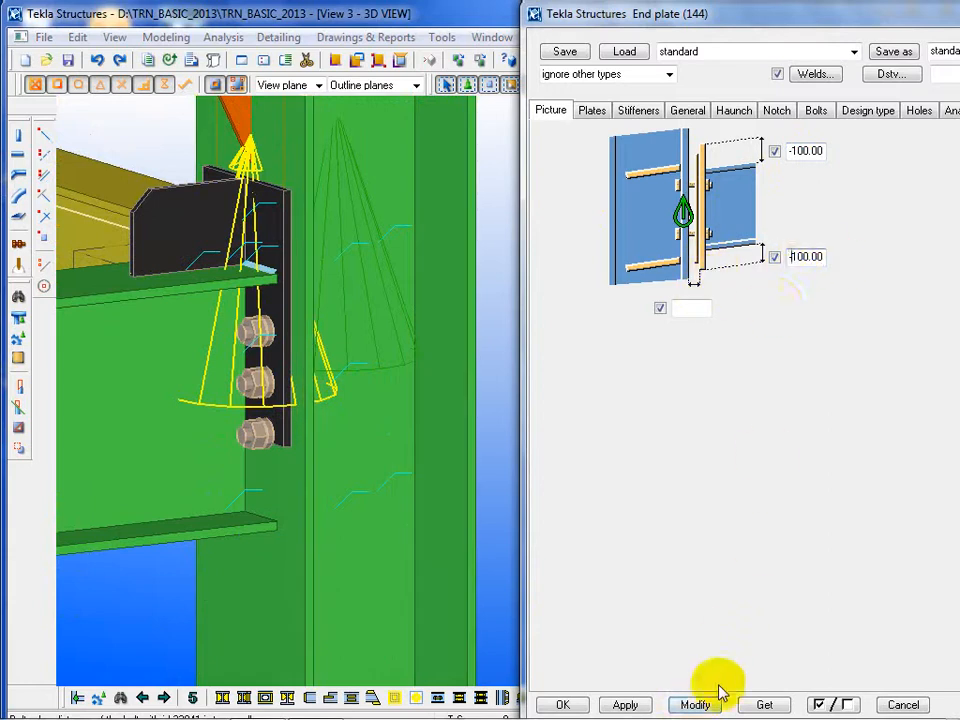
left_click(692, 702)
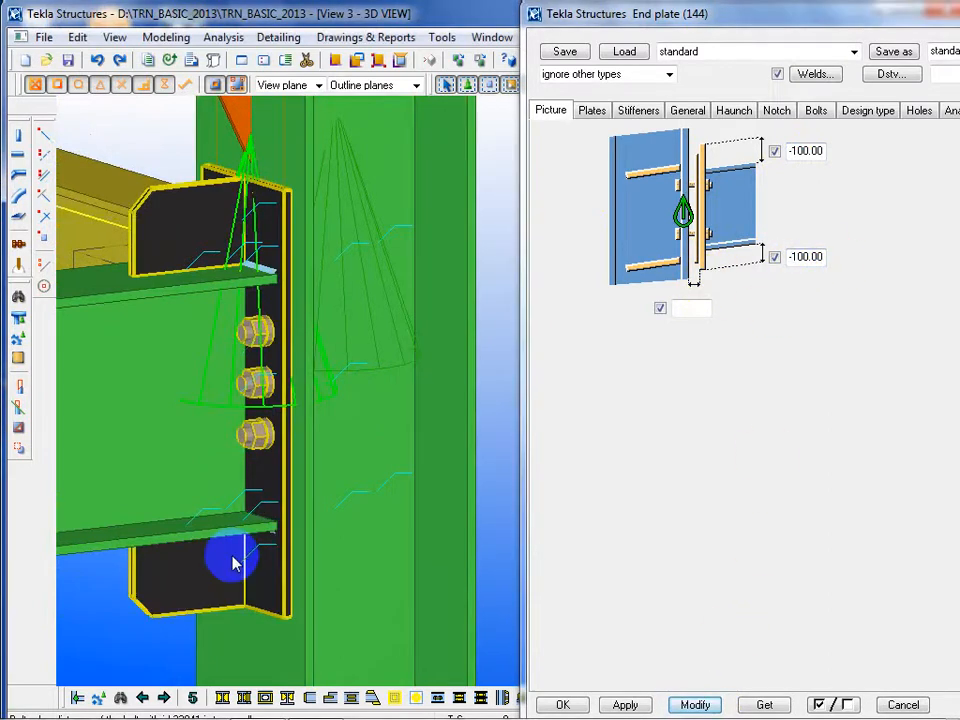
middle_click_drag(233, 557, 217, 519)
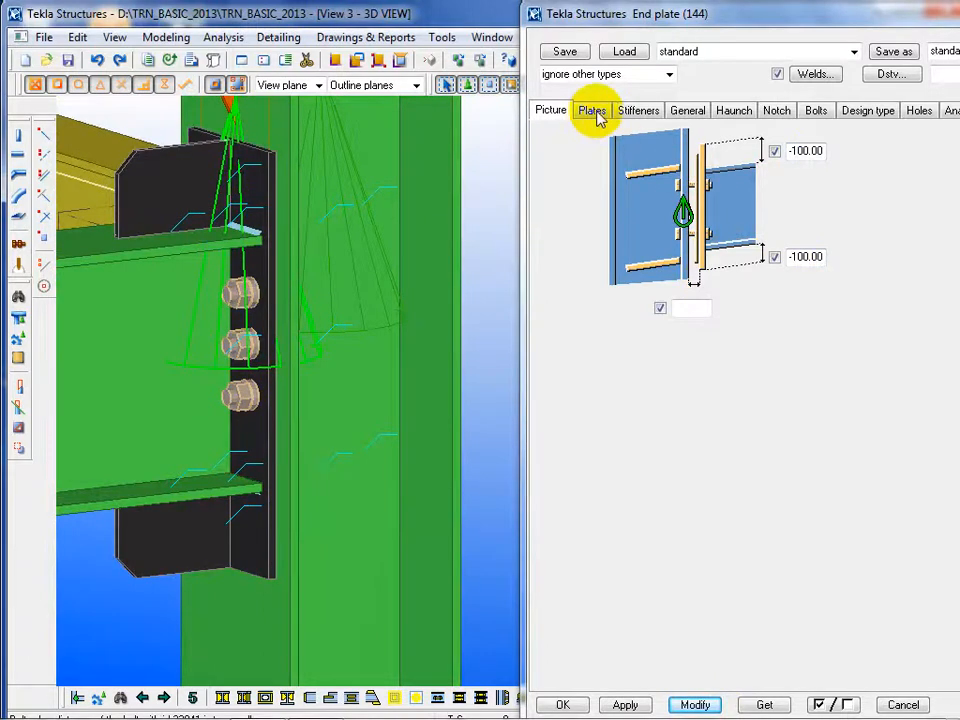
Set the top and bottom haunch plate thicknesses to 0.00 and the end plate thickness to 25.00, modifying the connection
left_click(746, 114)
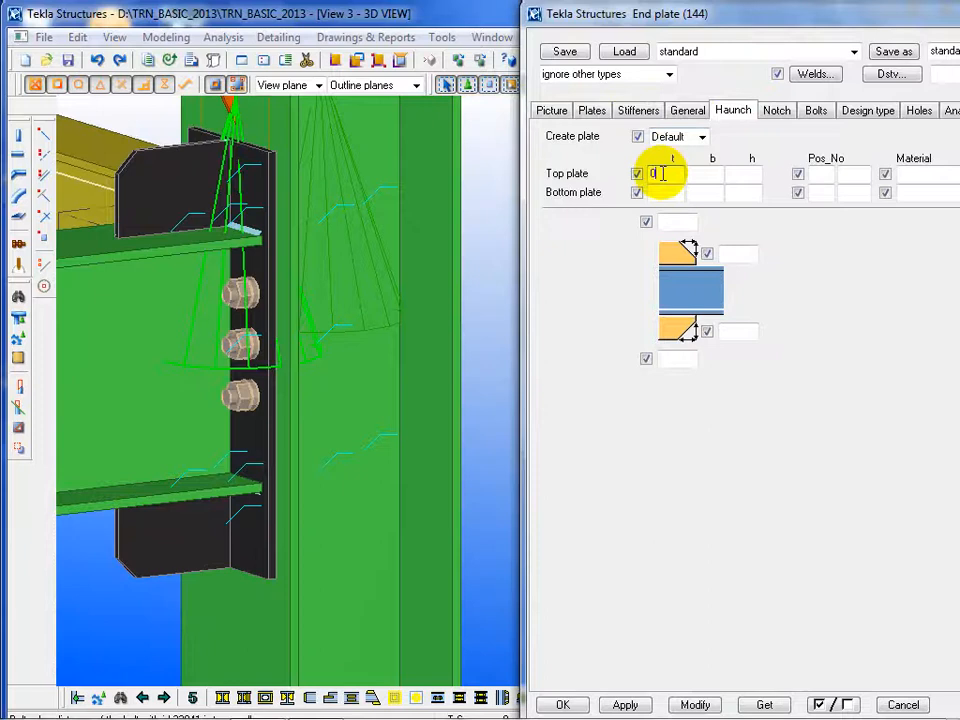
left_click(695, 705)
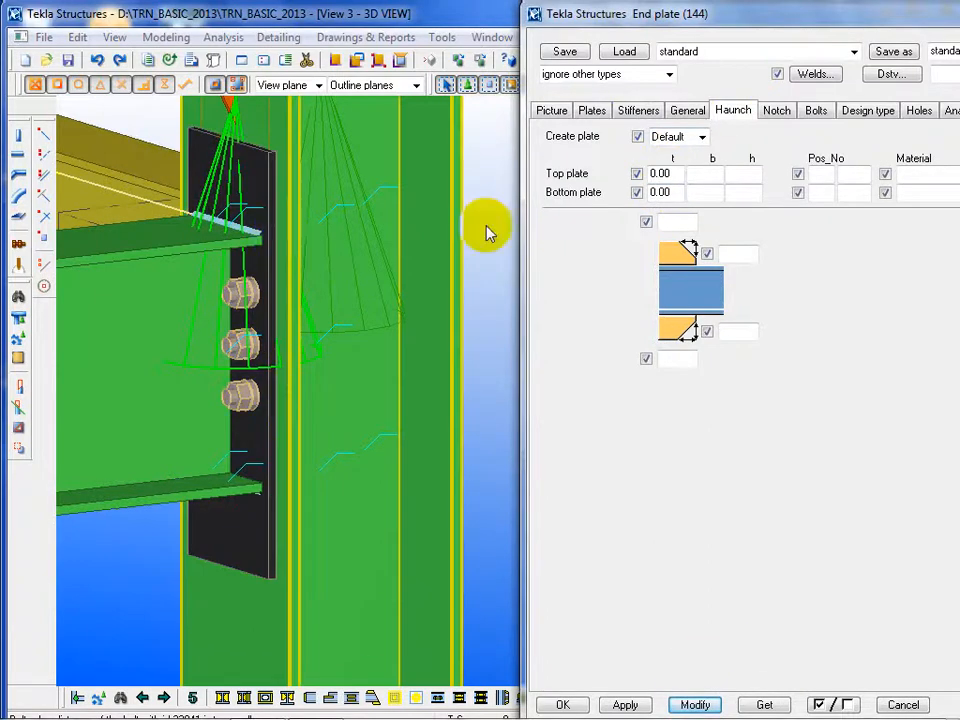
left_click(588, 111)
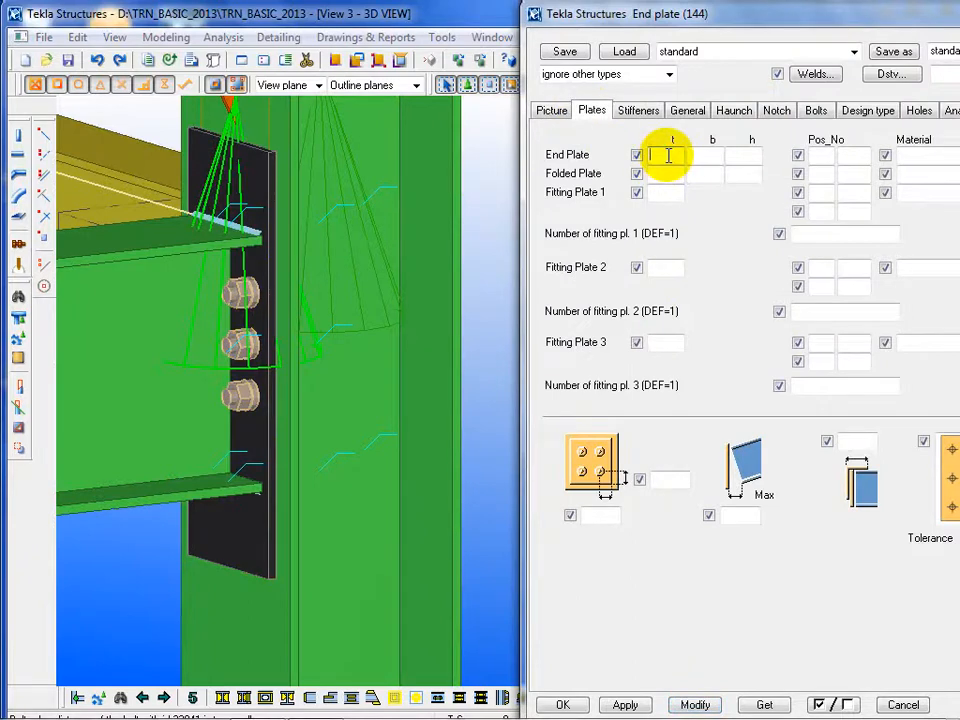
left_click(695, 705)
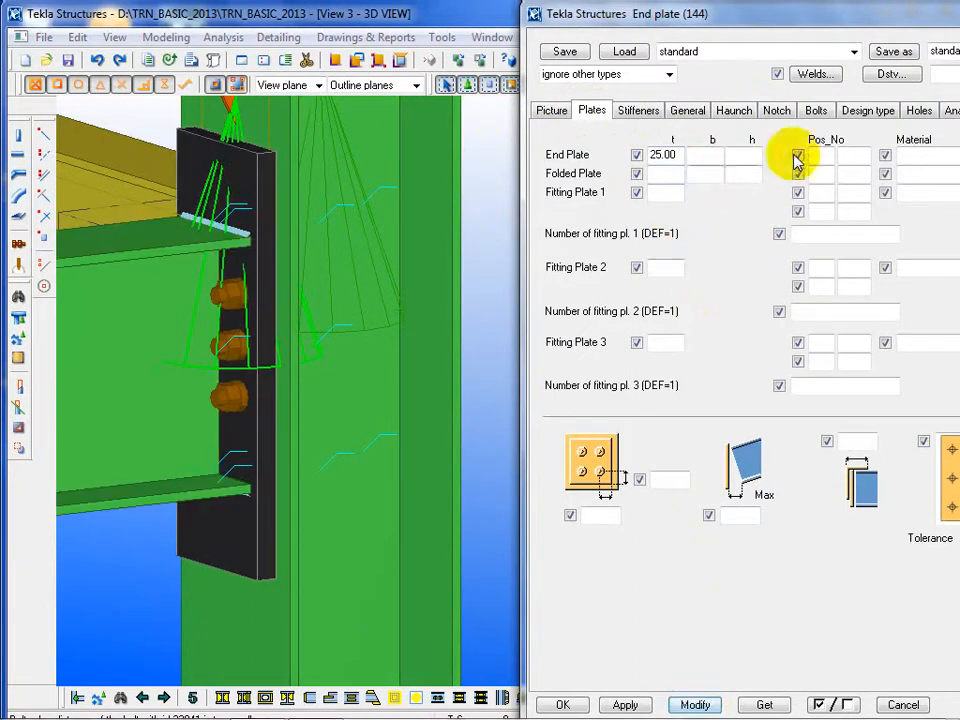
Give the end plate the position number prefix P with start number 1 and the material S235JR, and modify the connection
left_click(825, 157)
type("P ")
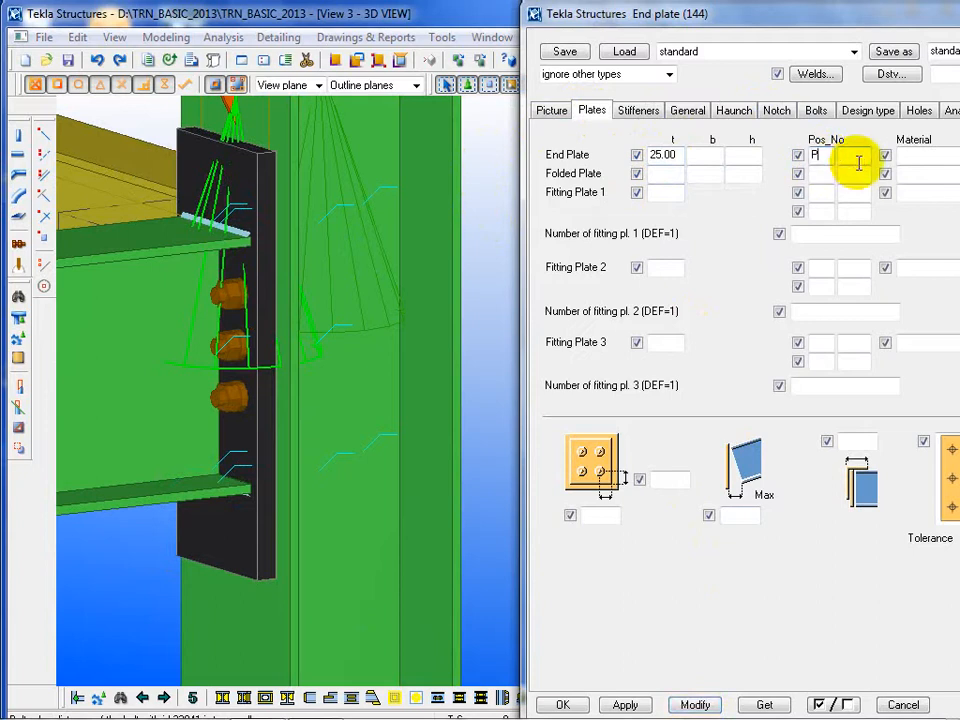
type("1")
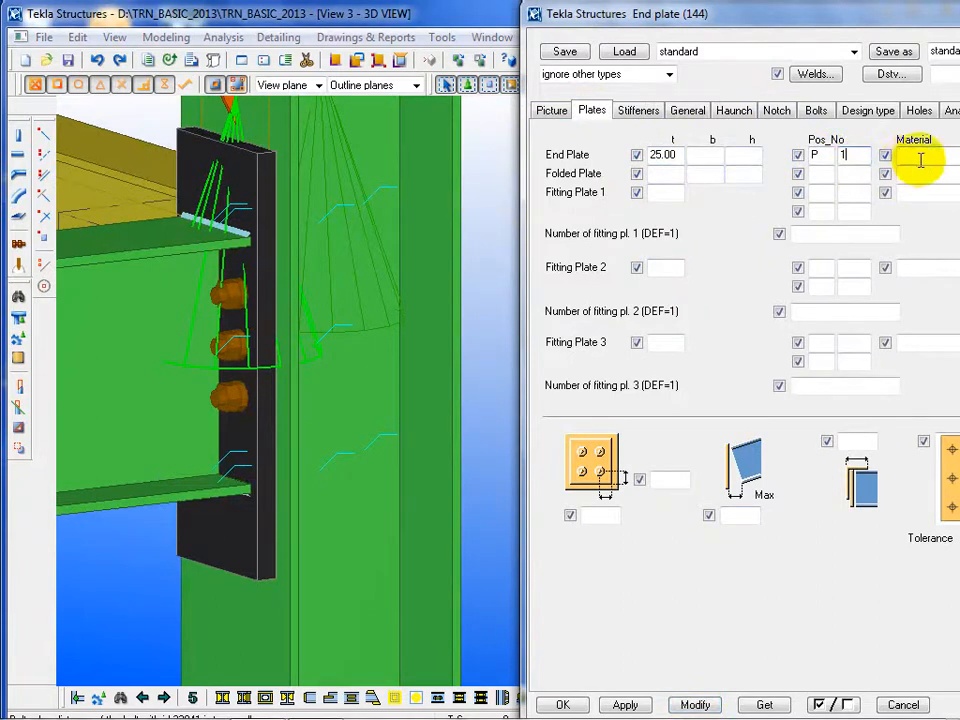
left_click(917, 157)
left_click_drag(868, 21, 644, 23)
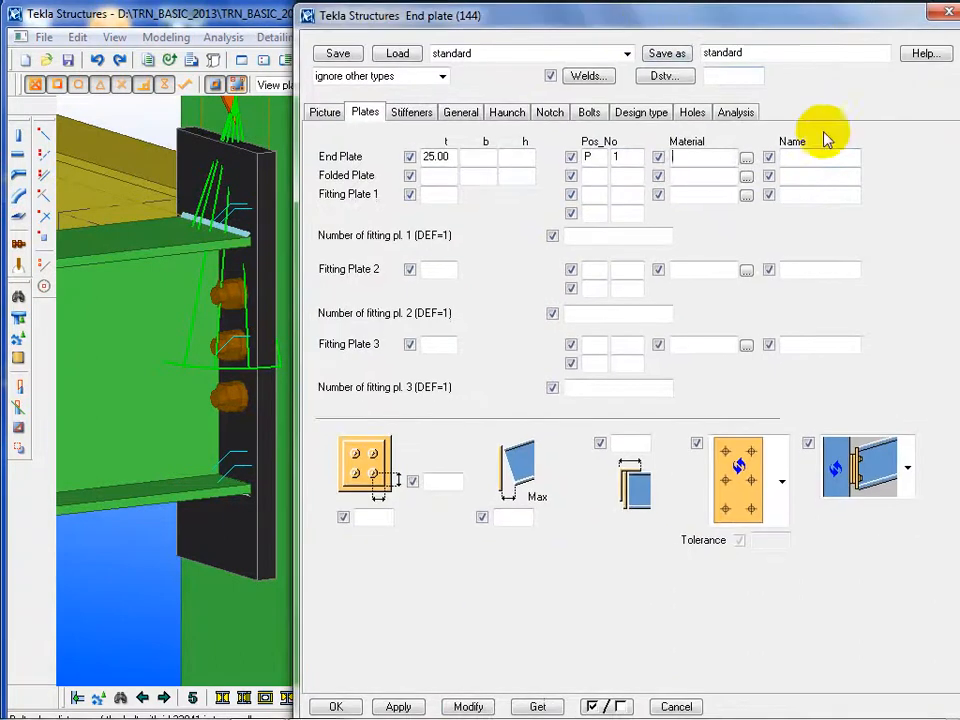
left_click(747, 160)
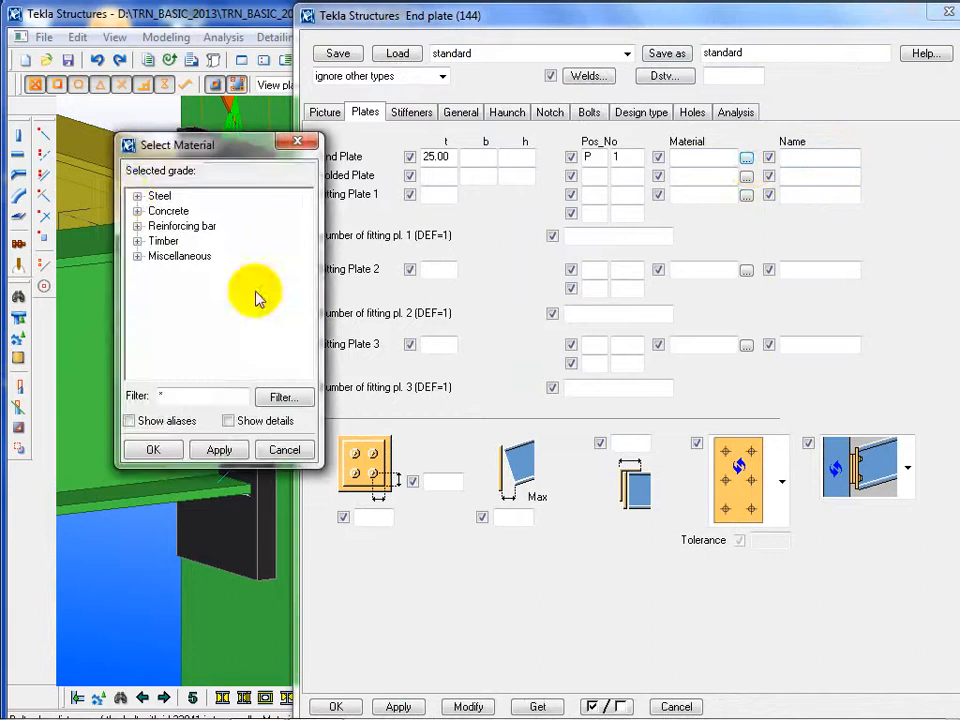
left_click(137, 197)
double_click(183, 286)
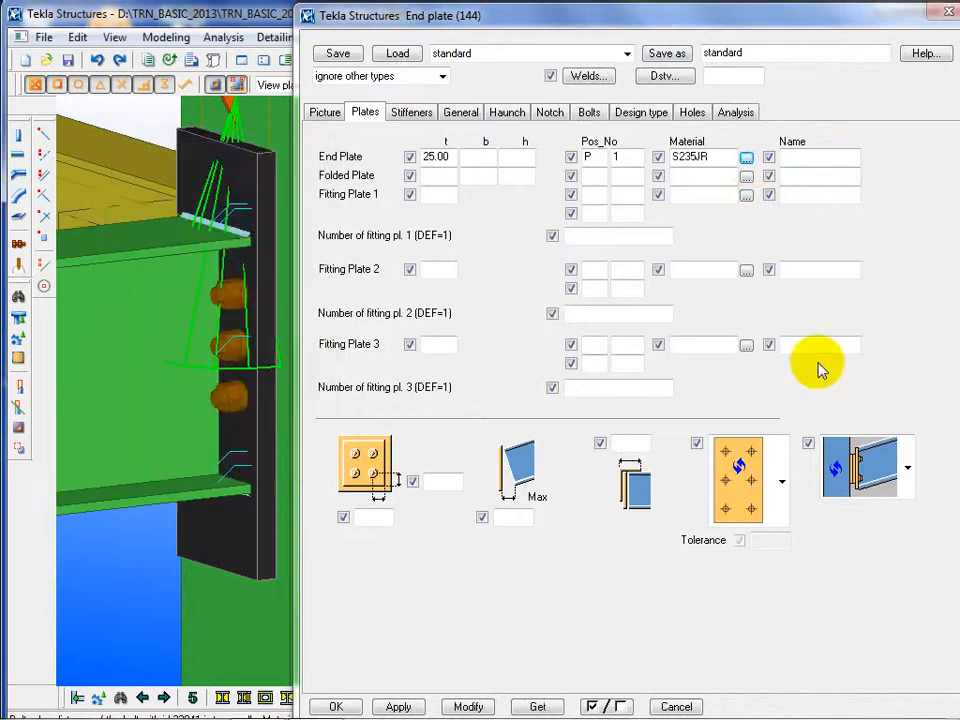
left_click(472, 707)
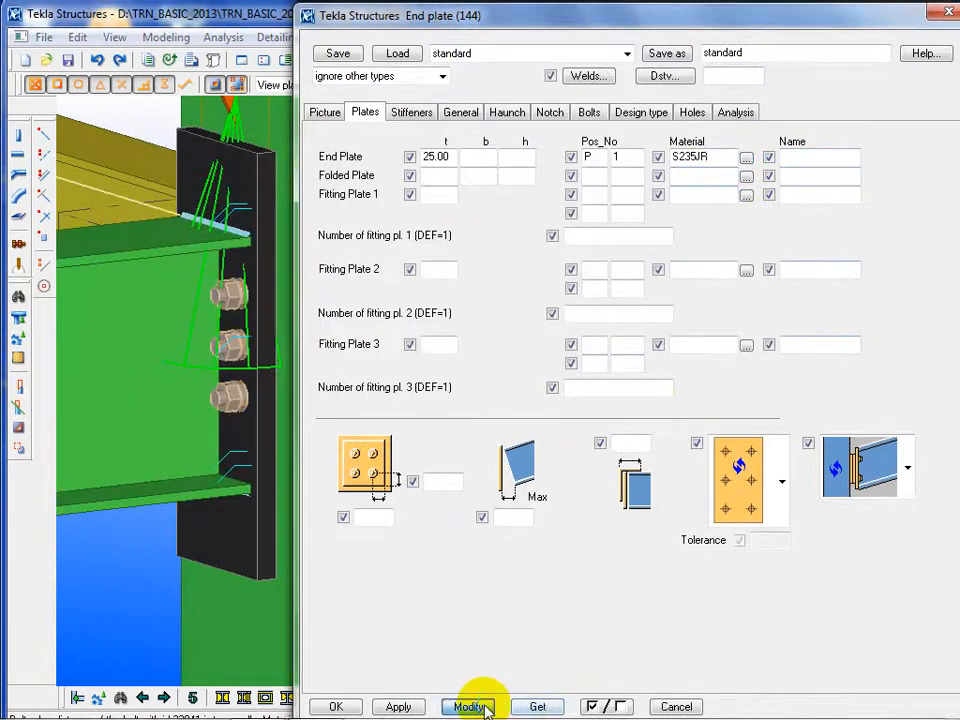
Add column stiffeners with a thickness of 10.00 at Top NS, Top FS, Bottom NS and Bottom FS, and modify the connection
left_click(410, 112)
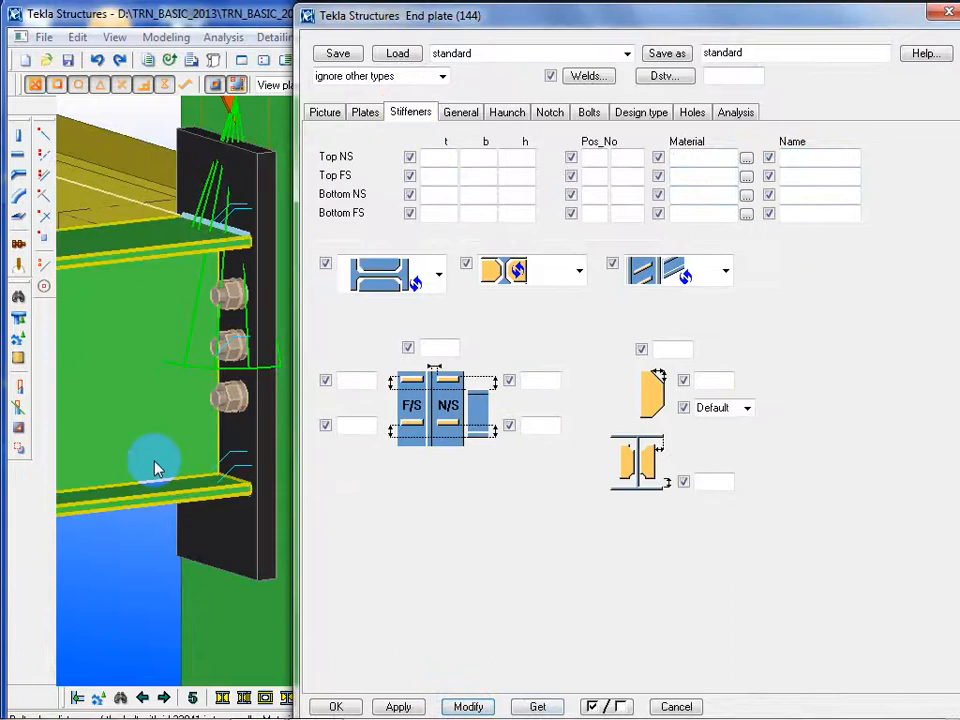
middle_click_drag(153, 461, 71, 458)
scroll(172, 383, "down", 3)
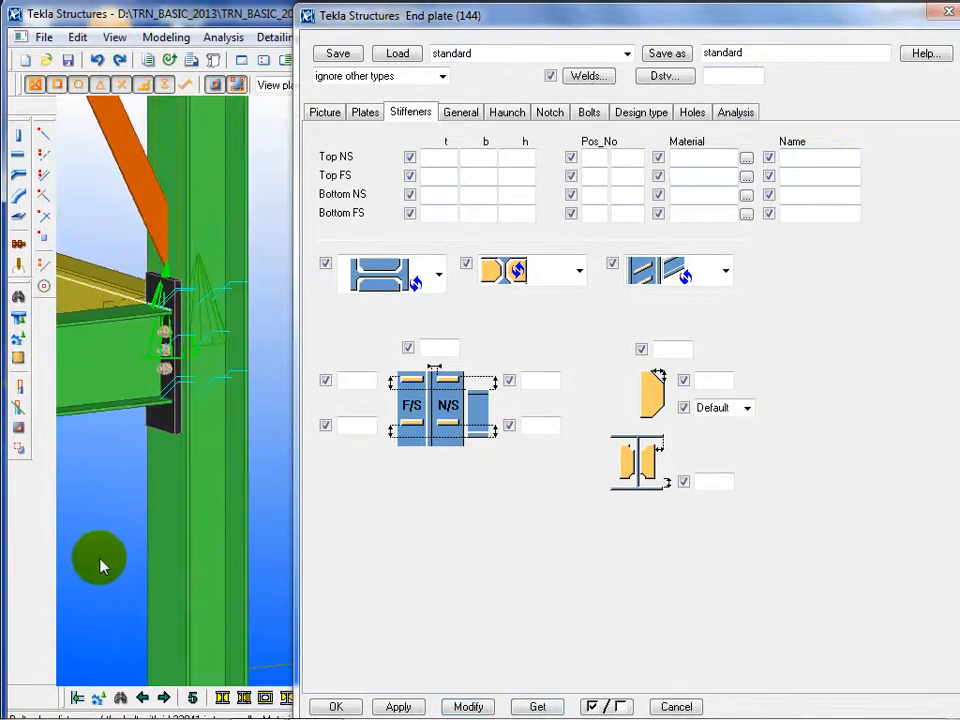
middle_click_drag(99, 558, 180, 566, "ctrl")
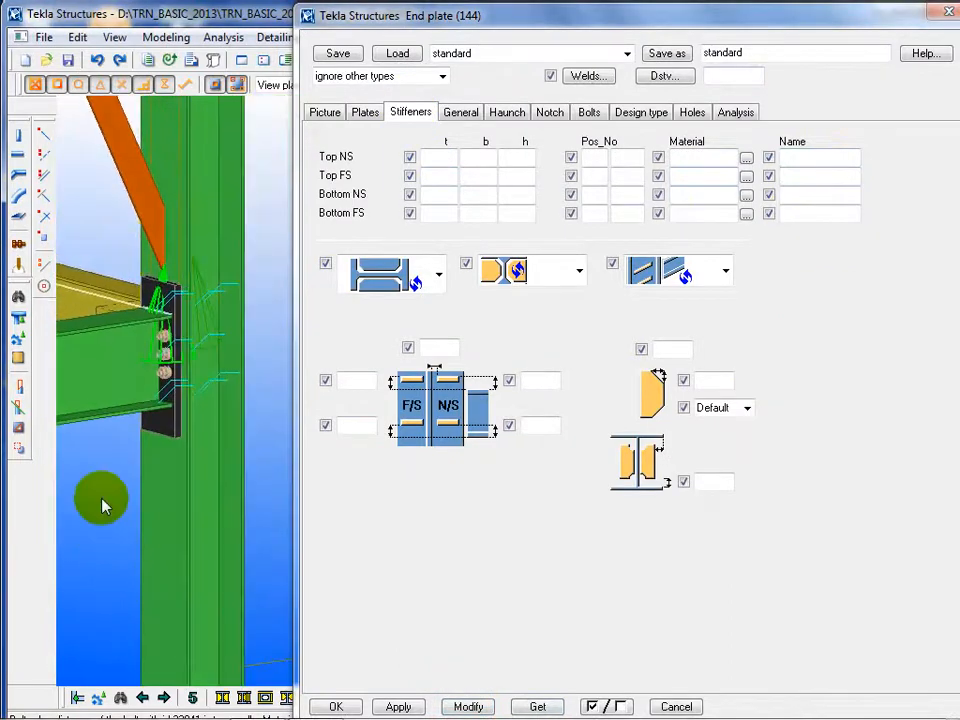
middle_click_drag(101, 505, 568, 494, "ctrl")
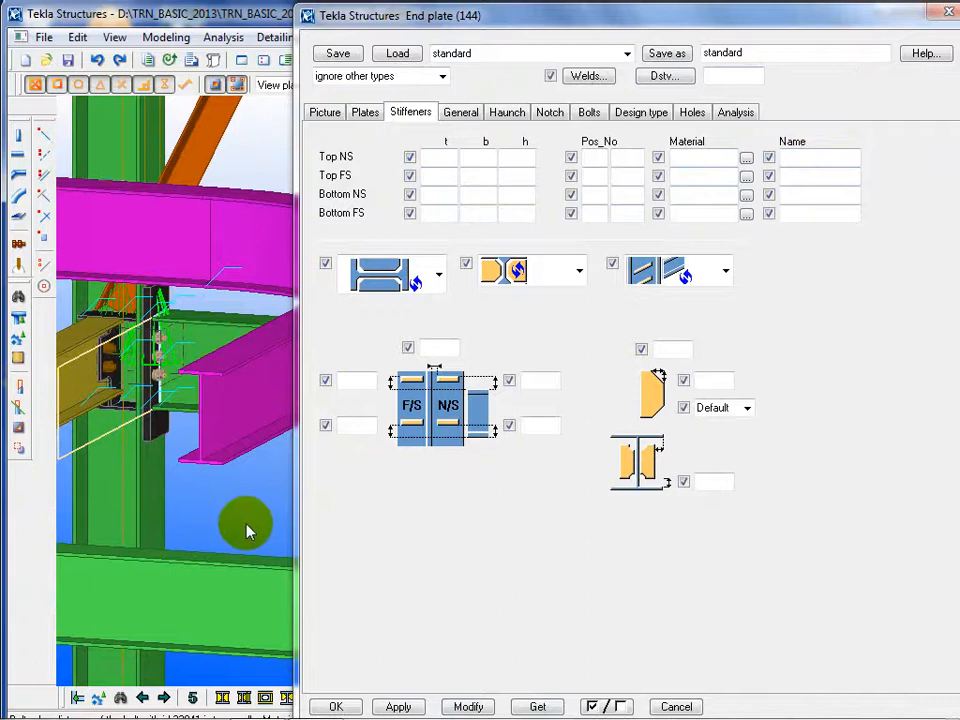
middle_click_drag(247, 522, 6, 513, "ctrl")
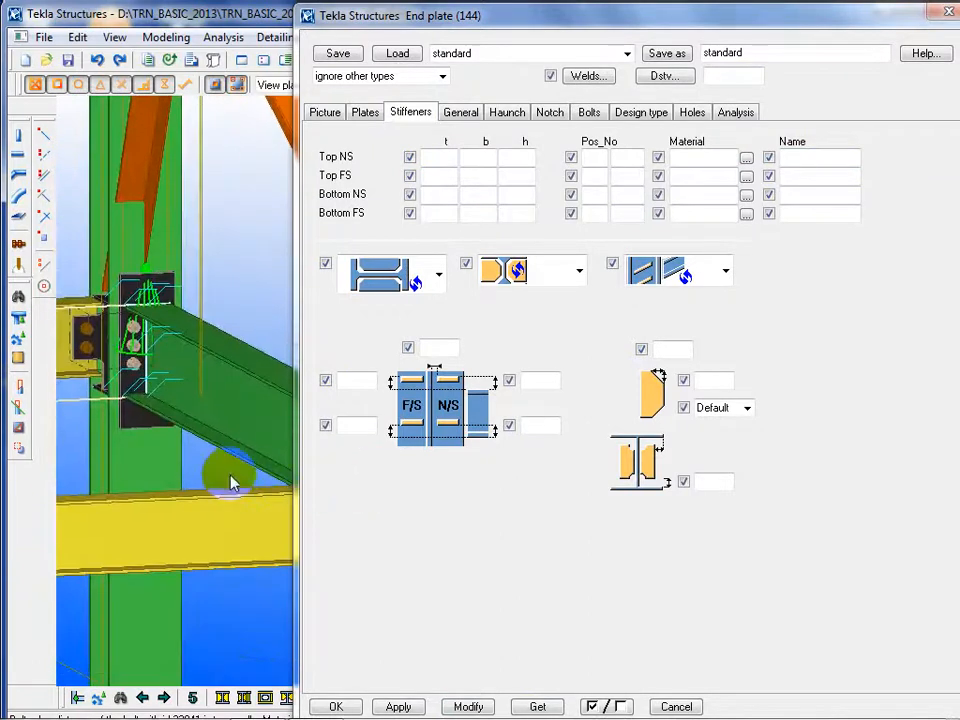
middle_click_drag(231, 482, 9, 489, "ctrl")
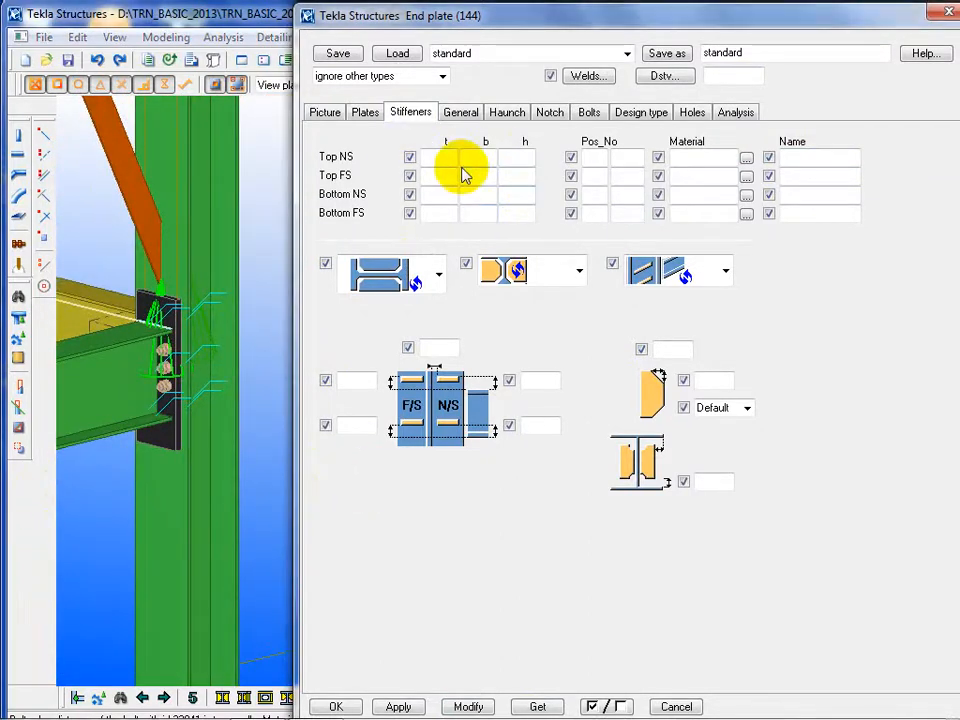
type("10")
left_click(450, 174)
type("1010")
left_click(443, 213)
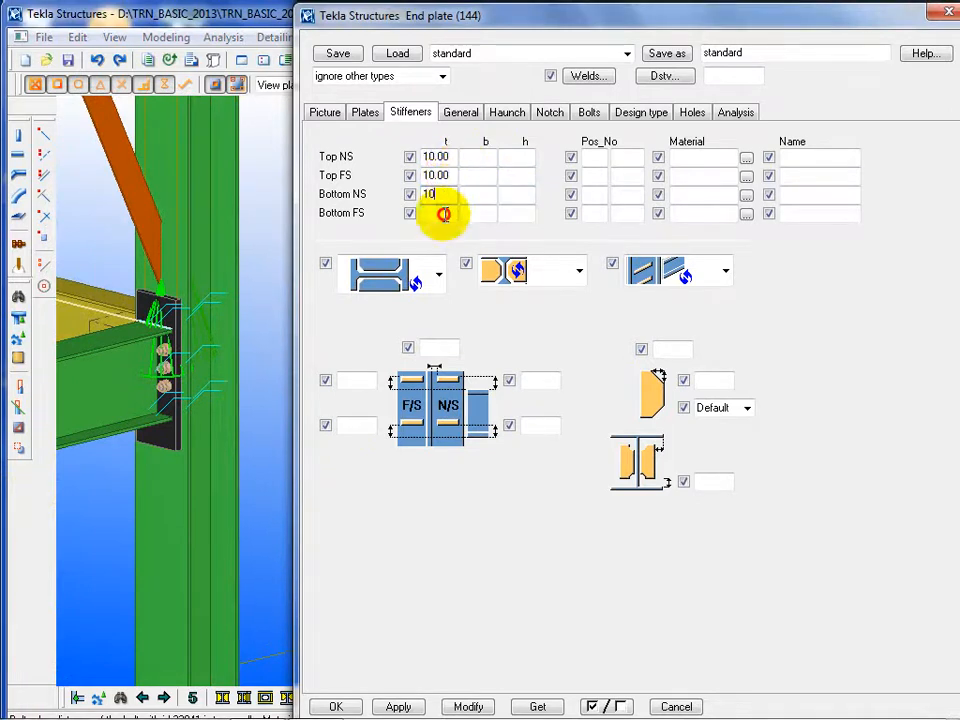
left_click(174, 449)
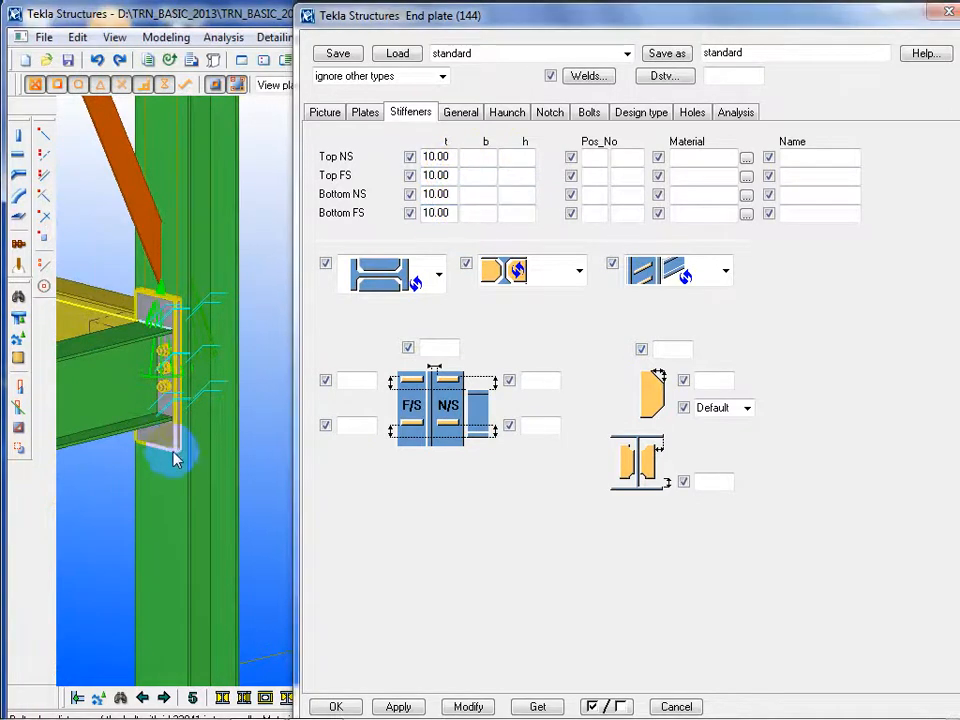
left_click(468, 706)
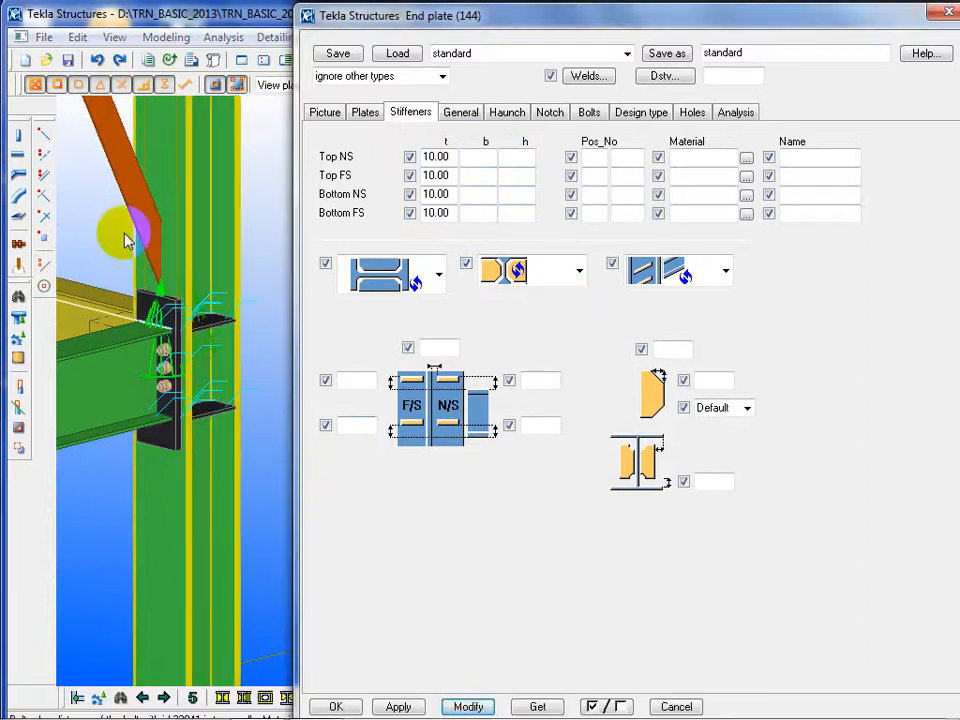
Save the model and close the End plate (144) settings
left_click(97, 209)
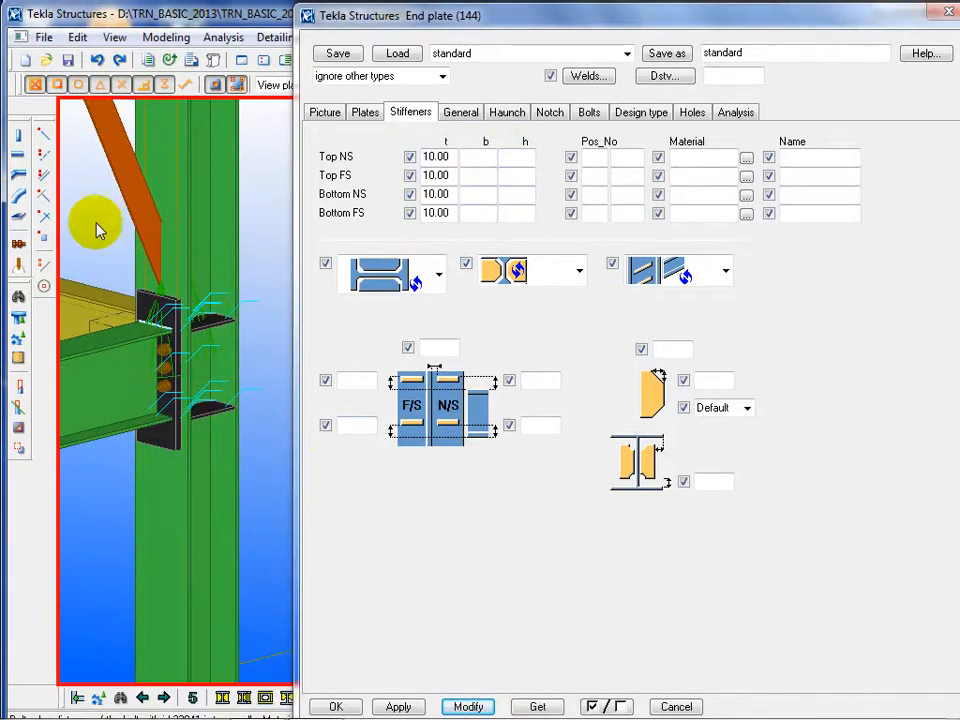
left_click(69, 61)
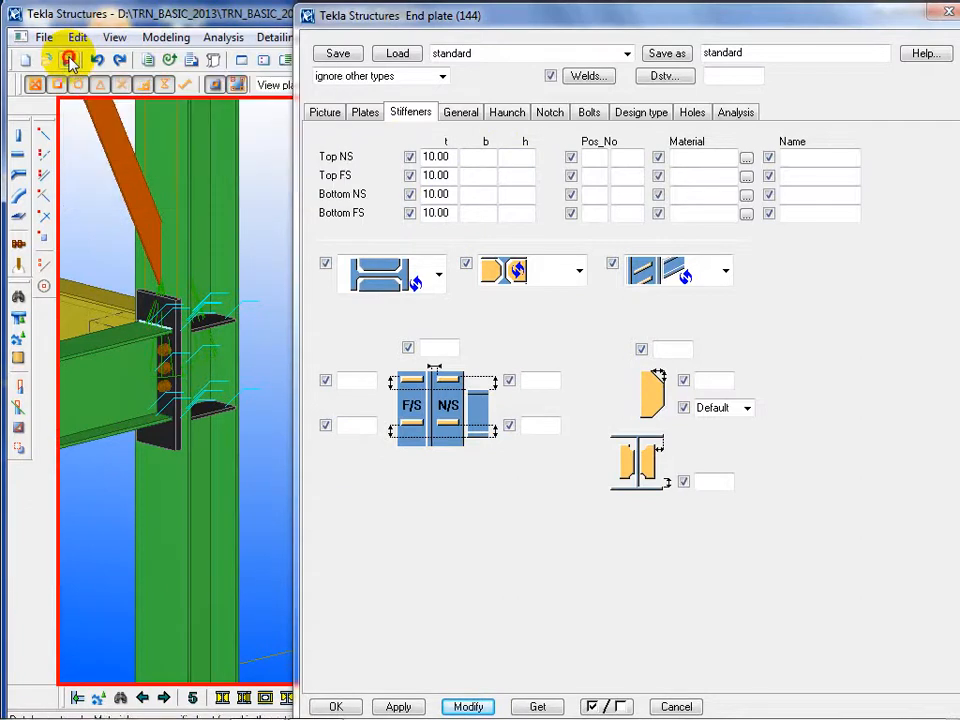
left_click(947, 12)
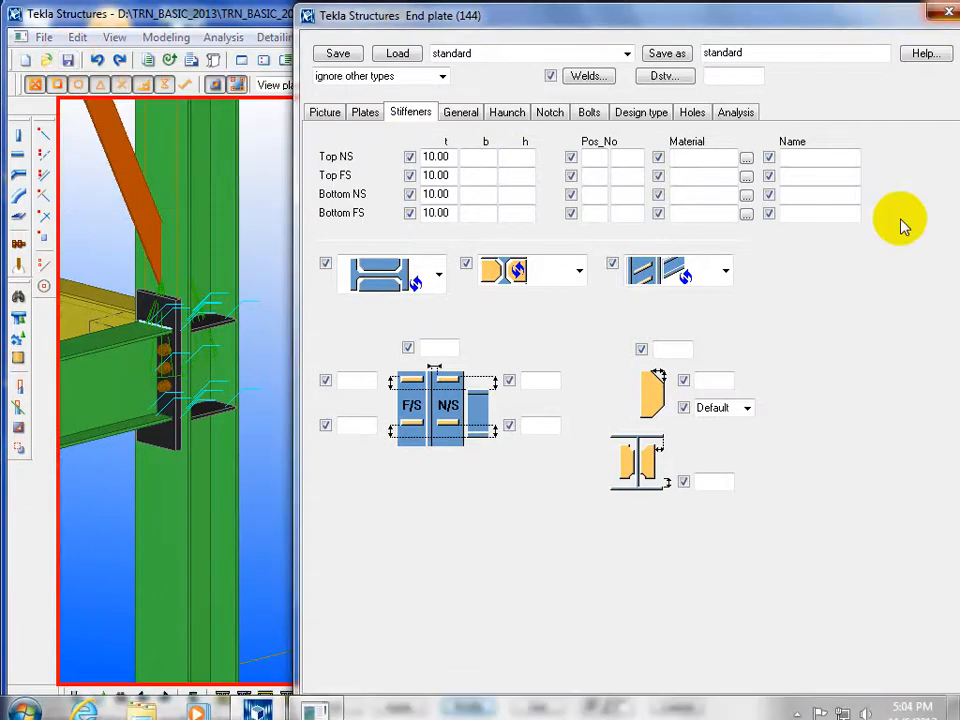
left_click(797, 704)
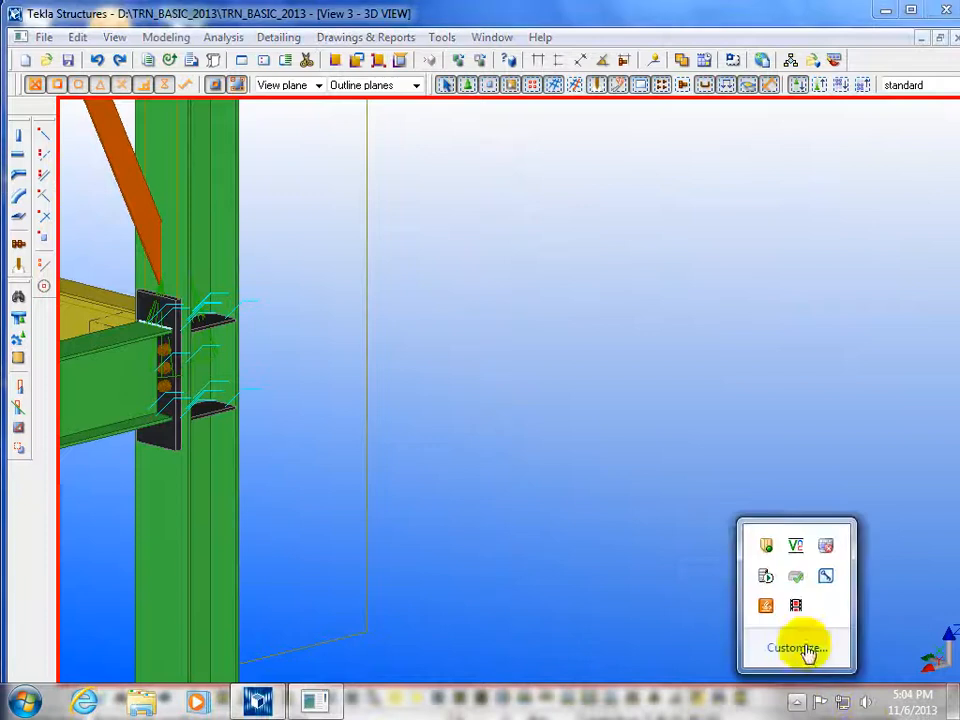